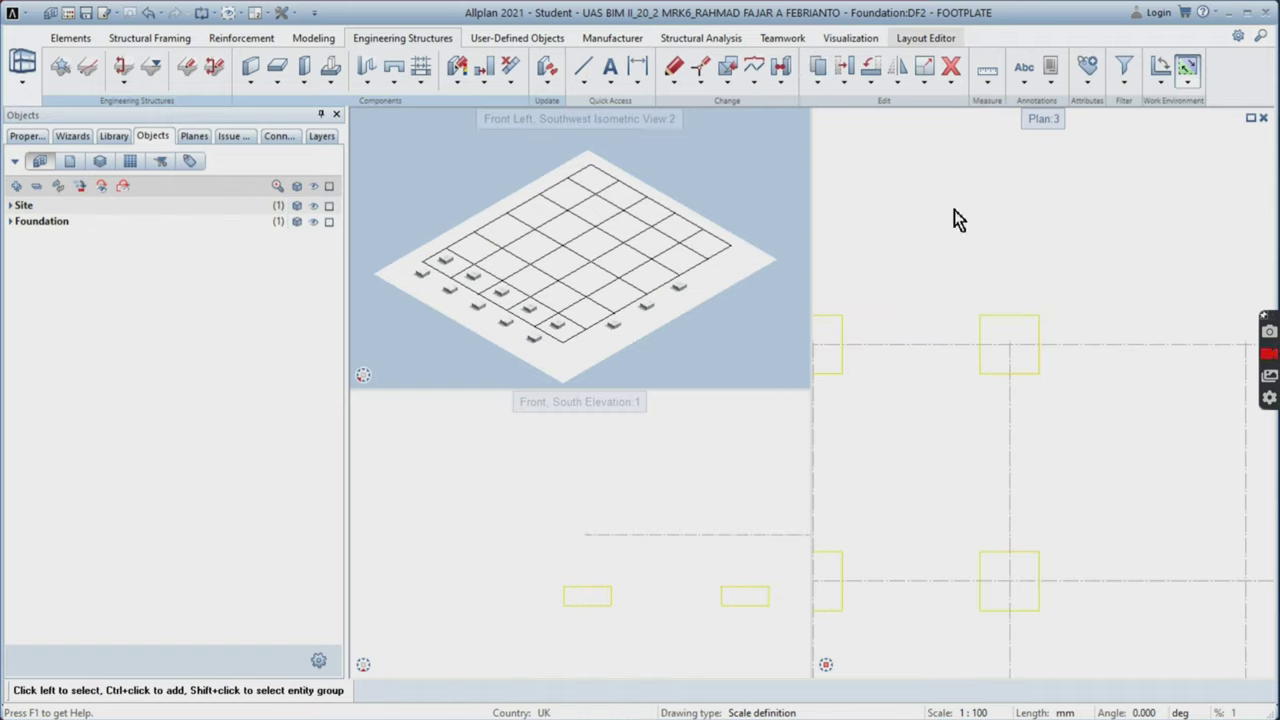
# - Copy the three front-row footplates at grid lines C, D and E onto the second grid row, using the intersection at D as base point
pyautogui.click(818, 88)
pyautogui.scroll(-3, 1037, 443)
pyautogui.moveTo(957, 523); pyautogui.dragTo(1171, 565)
pyautogui.scroll(6, 1043, 545)
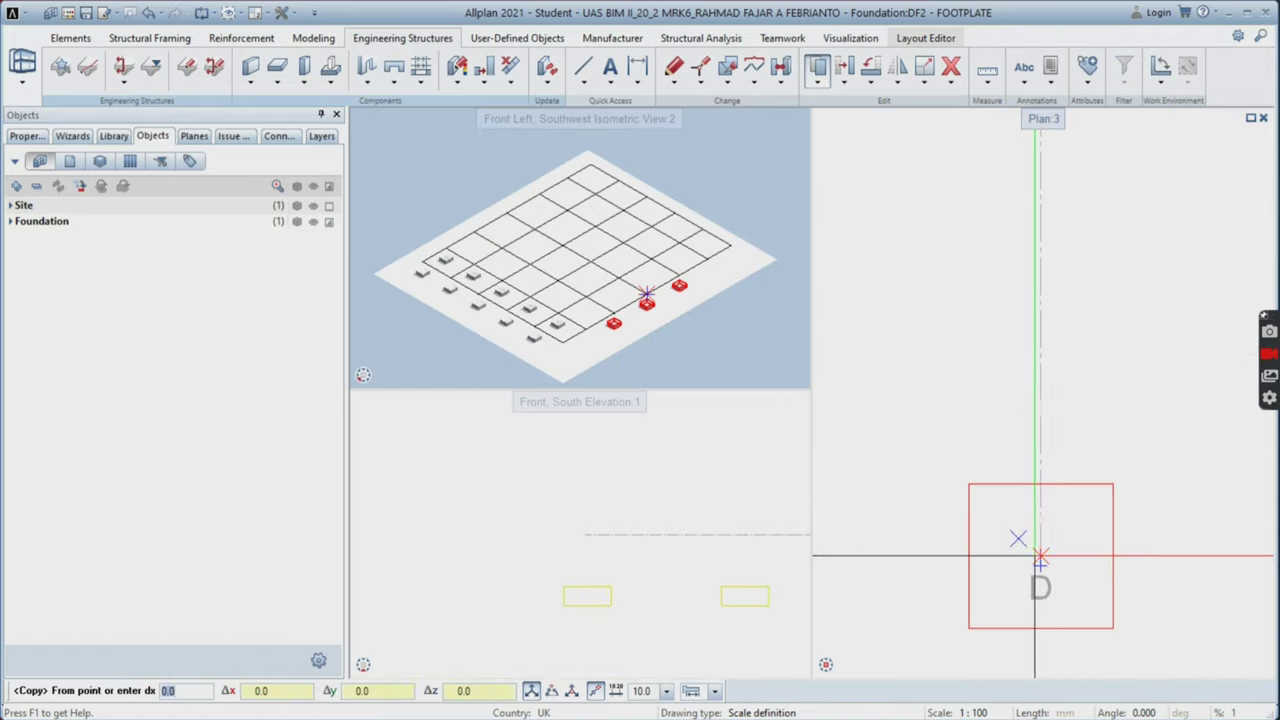
pyautogui.click(1040, 554)
pyautogui.scroll(-5, 1040, 554)
pyautogui.scroll(3, 1045, 400)
pyautogui.click(1046, 314)
# - Place further copies of the three footplates on the third, fourth and fifth grid rows along grid line D
pyautogui.scroll(-5, 1043, 196)
pyautogui.scroll(5, 1042, 396)
pyautogui.scroll(2, 1042, 396)
pyautogui.click(1030, 407)
pyautogui.scroll(-5, 1030, 407)
pyautogui.scroll(3, 1030, 232)
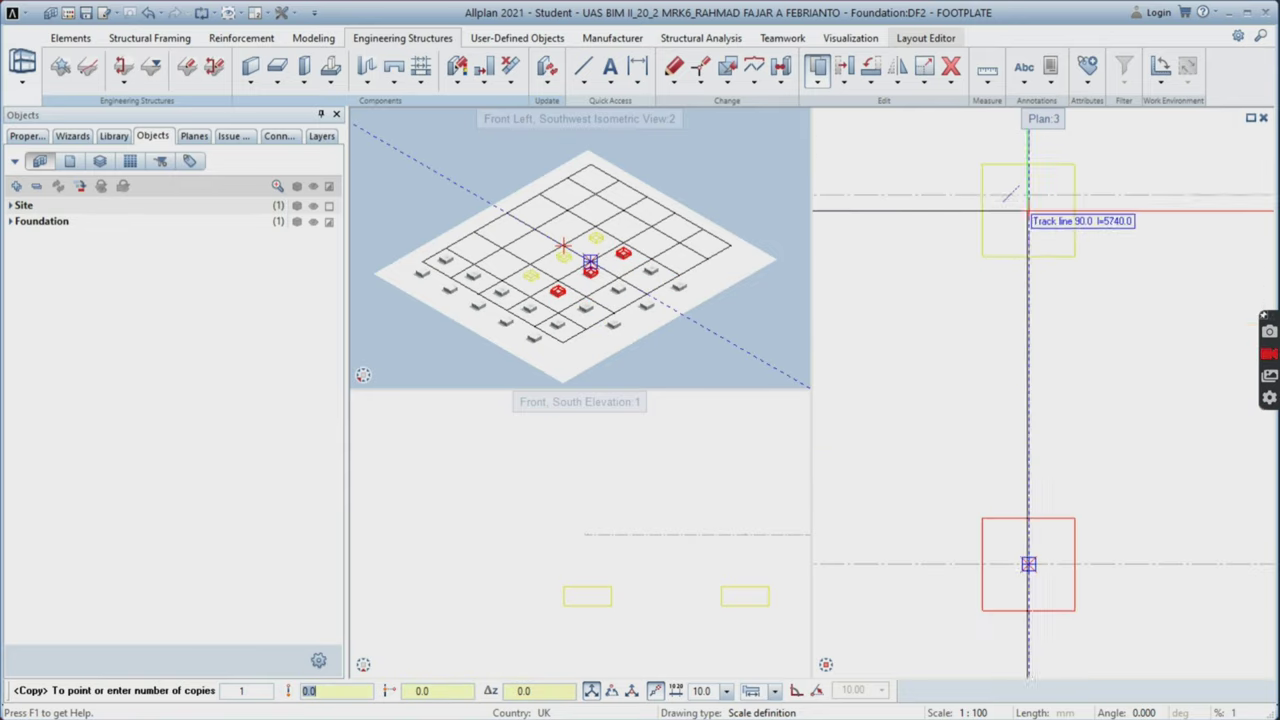
pyautogui.click(1029, 194)
pyautogui.scroll(-5, 1031, 200)
pyautogui.scroll(5, 1020, 272)
pyautogui.click(1002, 296)
# - Place the last copy of the three footplates on the rearmost grid row and finish copying
pyautogui.scroll(-4, 1005, 232)
pyautogui.moveTo(1007, 221); pyautogui.dragTo(1006, 419, button='middle')
pyautogui.scroll(3, 1003, 301)
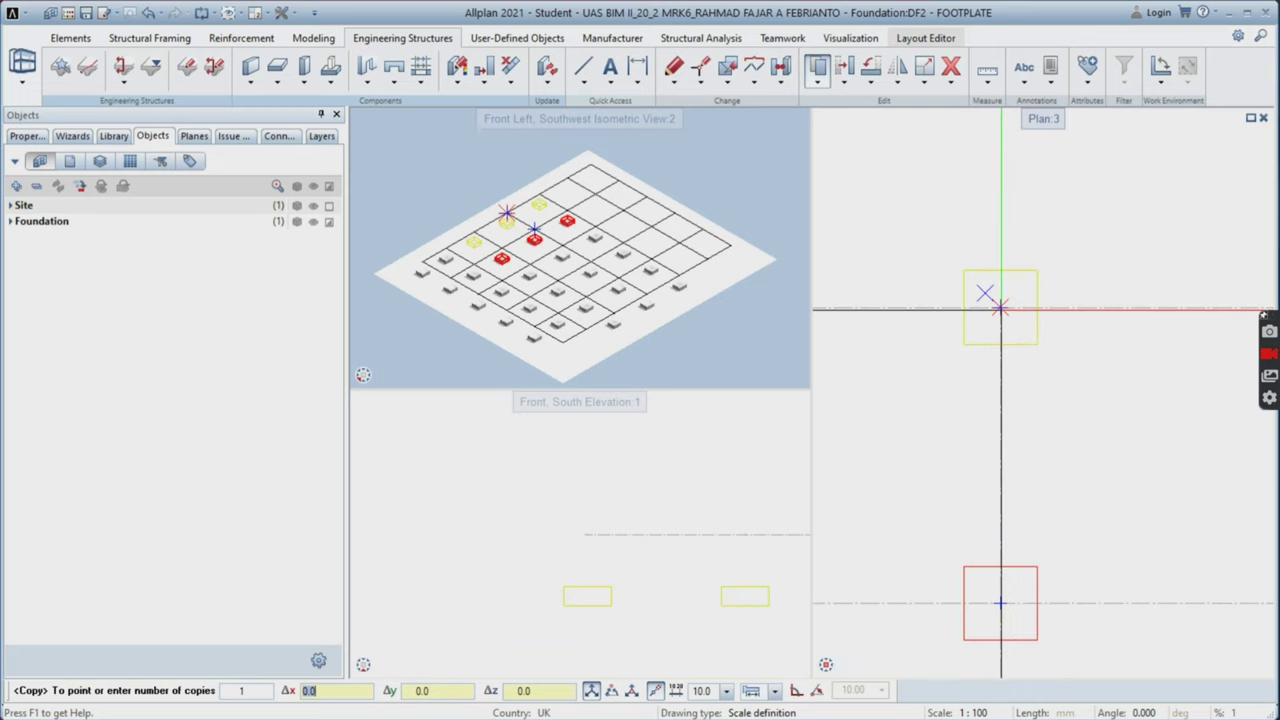
pyautogui.click(1001, 307)
pyautogui.scroll(-3, 1102, 375)
pyautogui.scroll(-5, 1101, 377)
pyautogui.press('Escape')
pyautogui.click(822, 74)
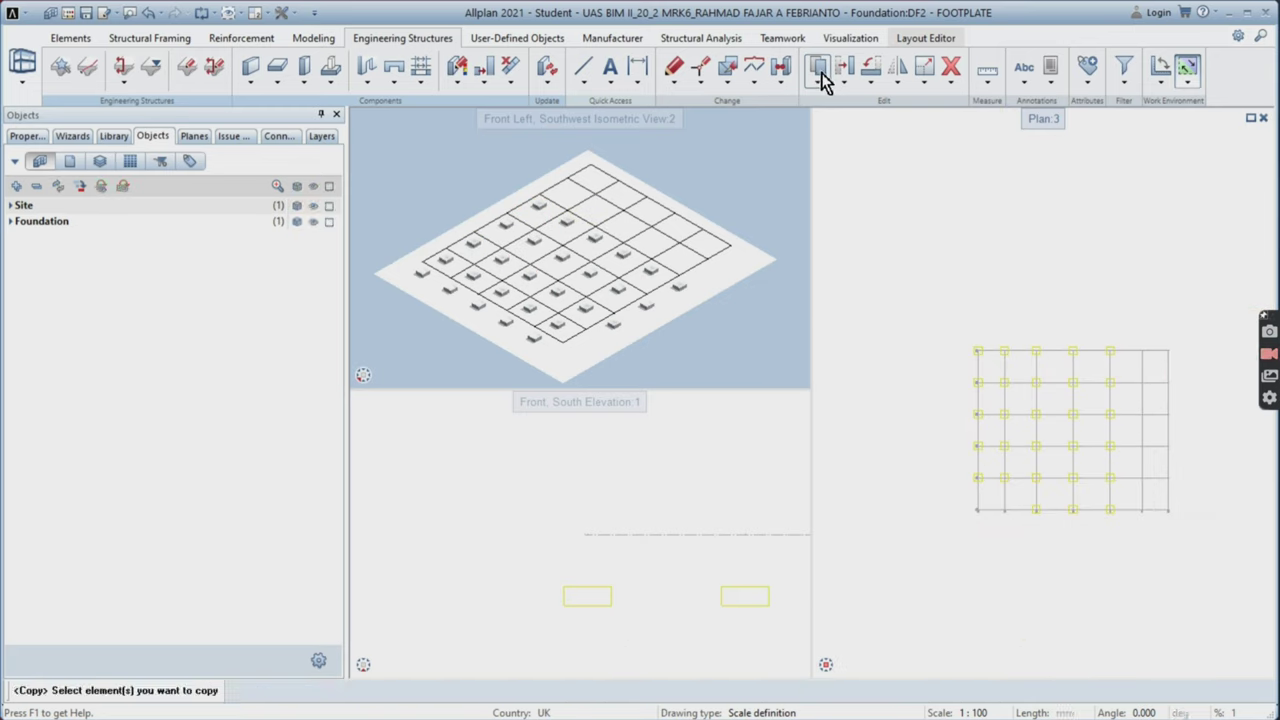
pyautogui.press('Escape')
# - Copy and mirror the footplates of the first two grid columns about a vertical axis along grid line D
pyautogui.click(899, 83)
pyautogui.click(921, 116)
pyautogui.moveTo(957, 311); pyautogui.dragTo(1027, 505)
pyautogui.scroll(11, 1077, 484)
pyautogui.click(1031, 466)
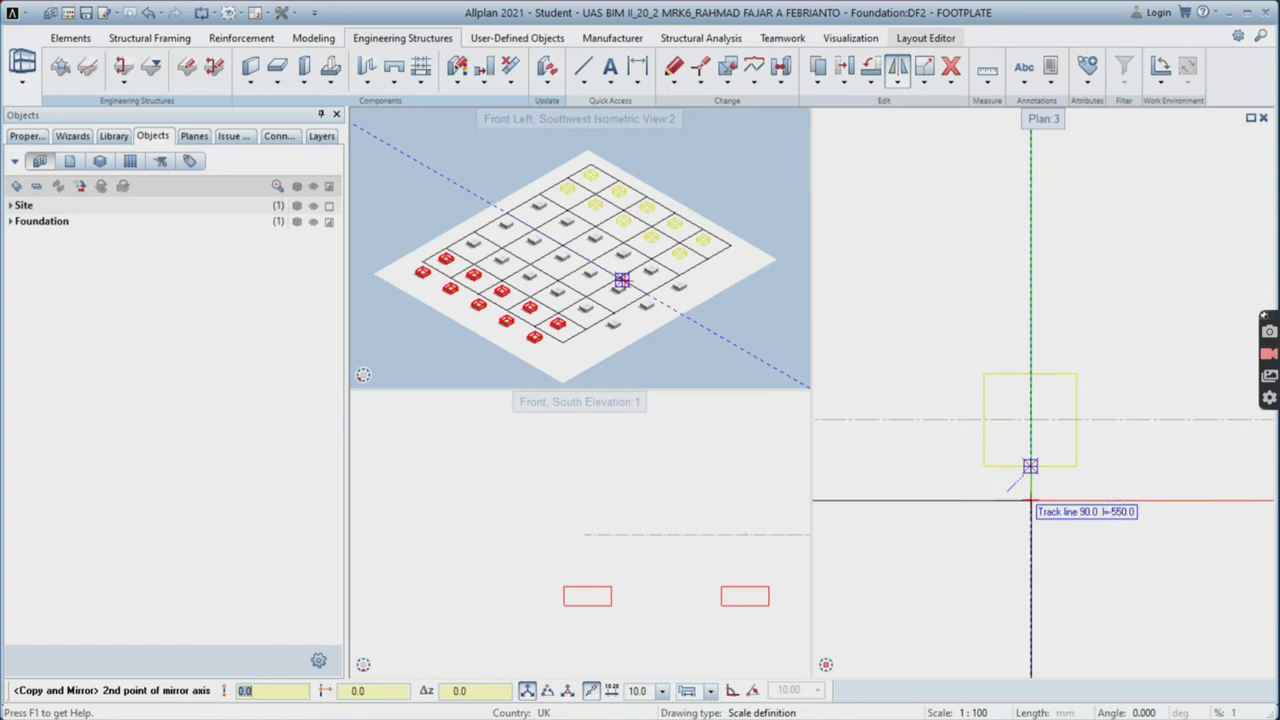
pyautogui.click(1031, 503)
pyautogui.press('Escape')
pyautogui.scroll(-5, 990, 490)
pyautogui.scroll(-3, 646, 334)
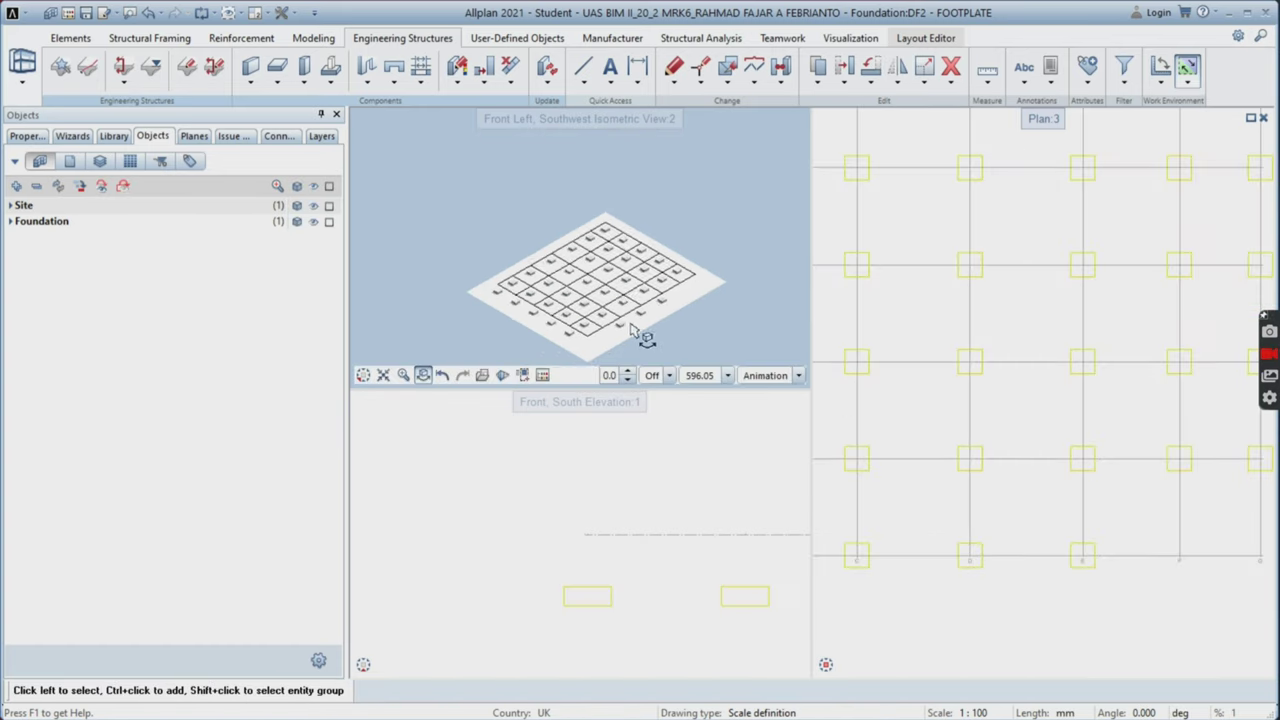
pyautogui.scroll(-4, 1004, 391)
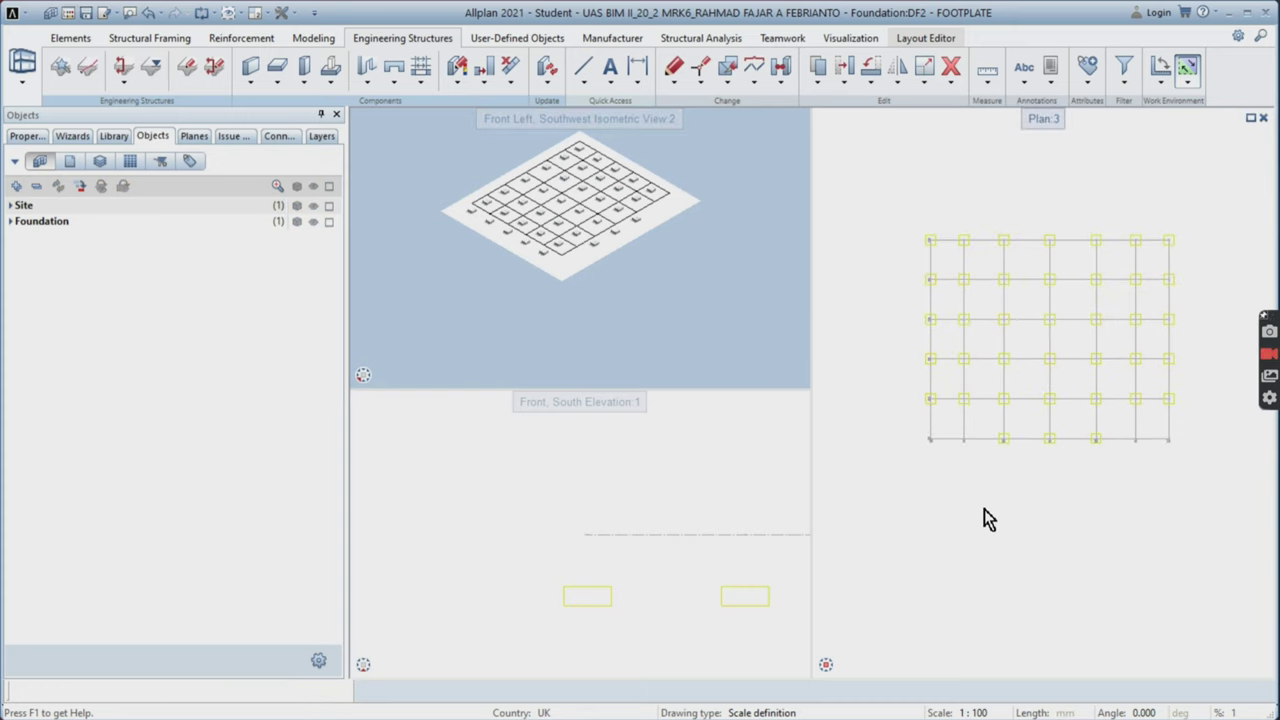
# - Make drawing file 3 PEDESTAL of the Foundation level the current drawing file
pyautogui.press('F2')
pyautogui.click(126, 187)
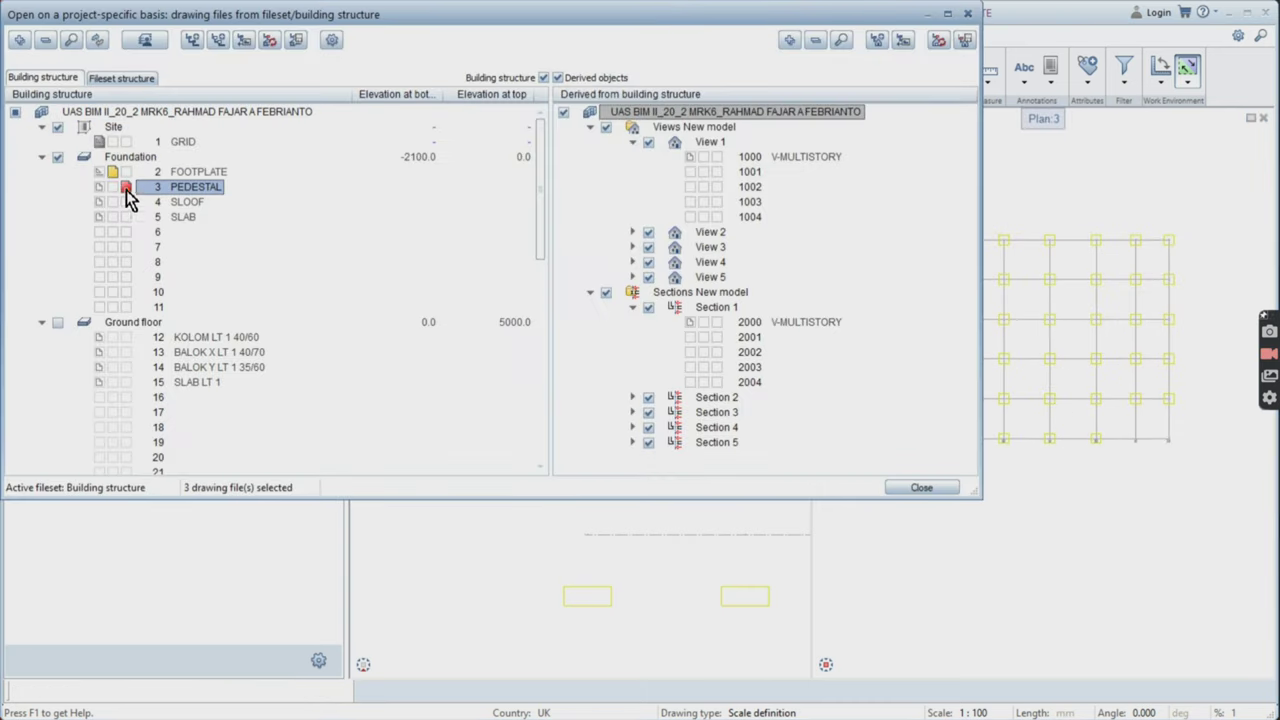
pyautogui.click(928, 489)
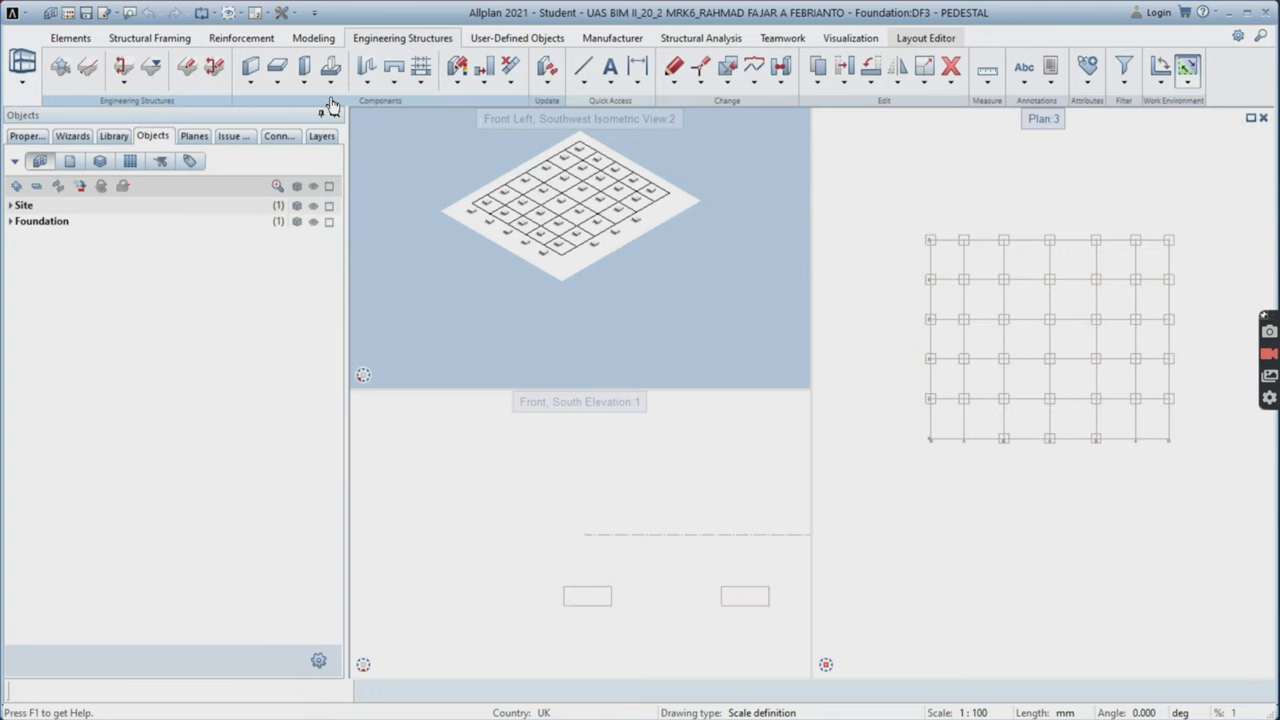
# - Start a column and tie its top level to Top level F with an elevation point of -150
pyautogui.click(309, 76)
pyautogui.click(334, 280)
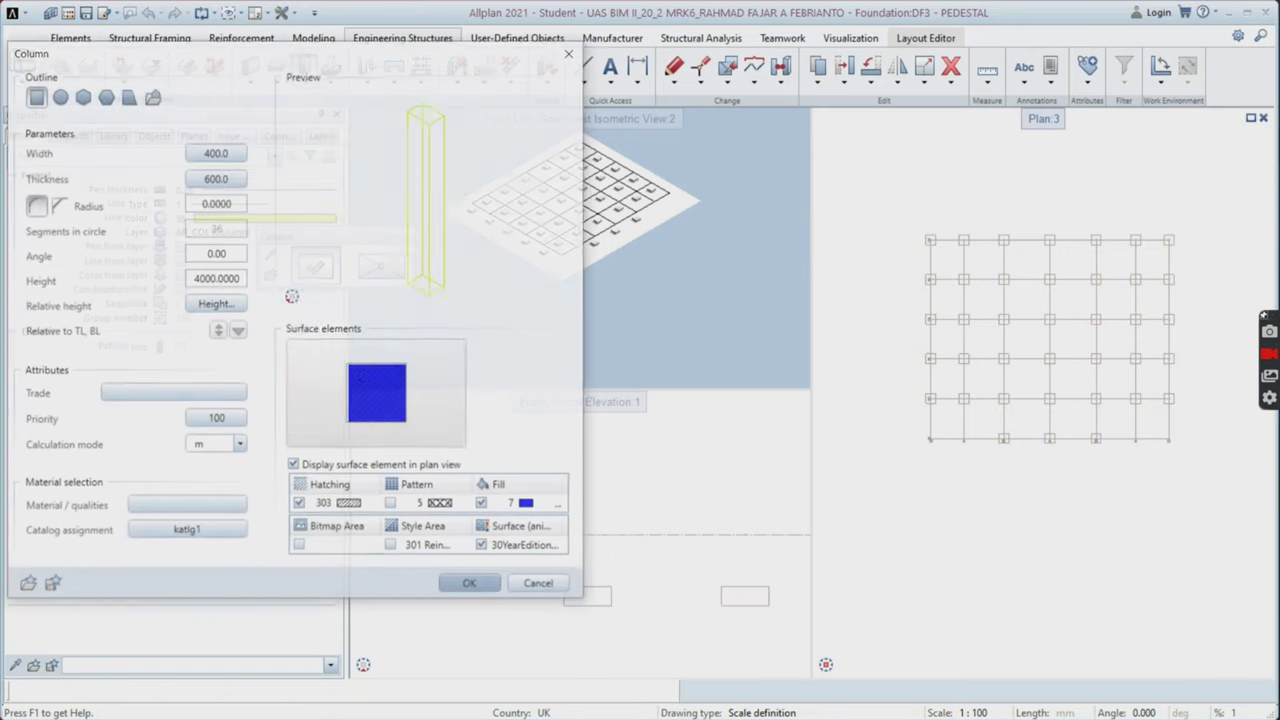
pyautogui.click(239, 302)
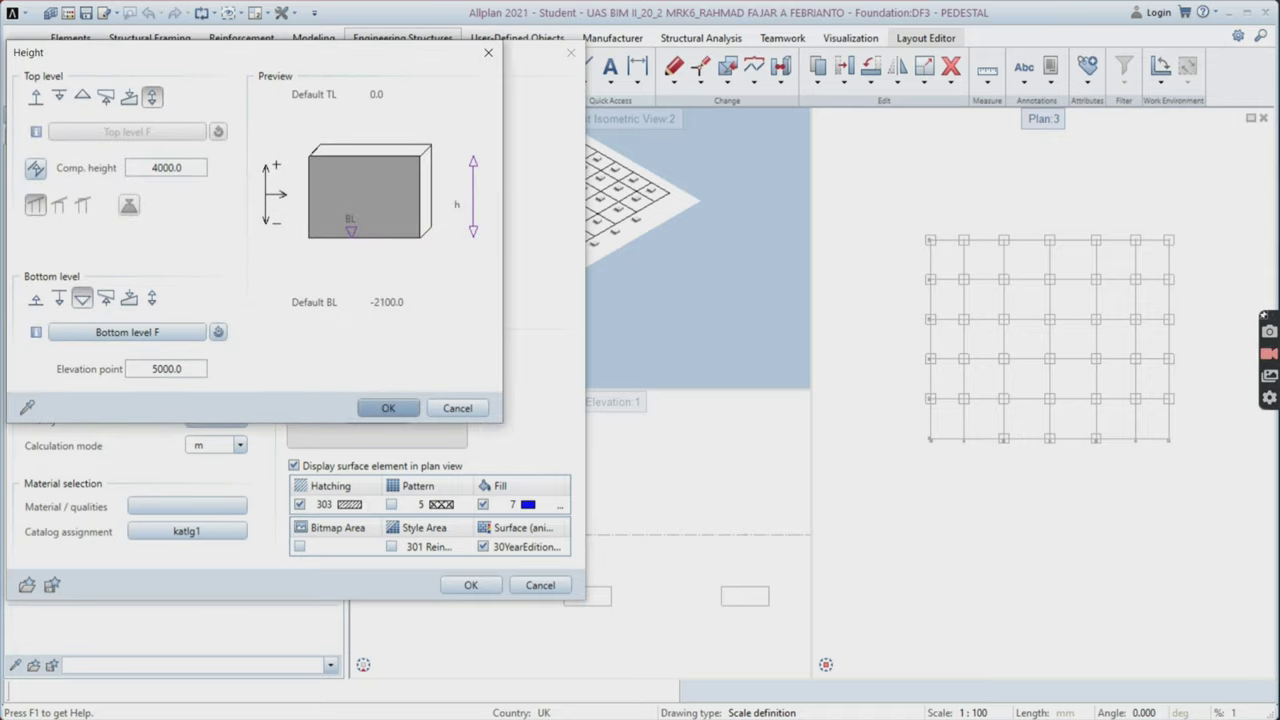
pyautogui.click(388, 408)
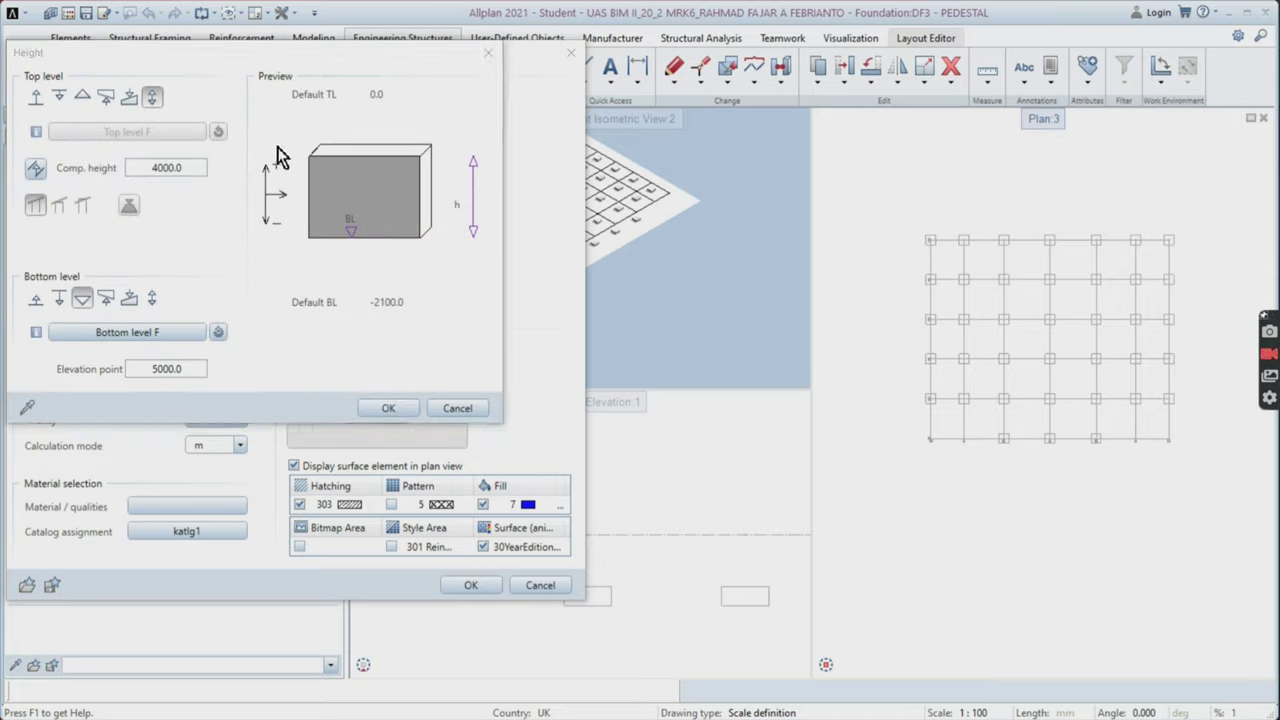
pyautogui.click(84, 99)
pyautogui.click(170, 140)
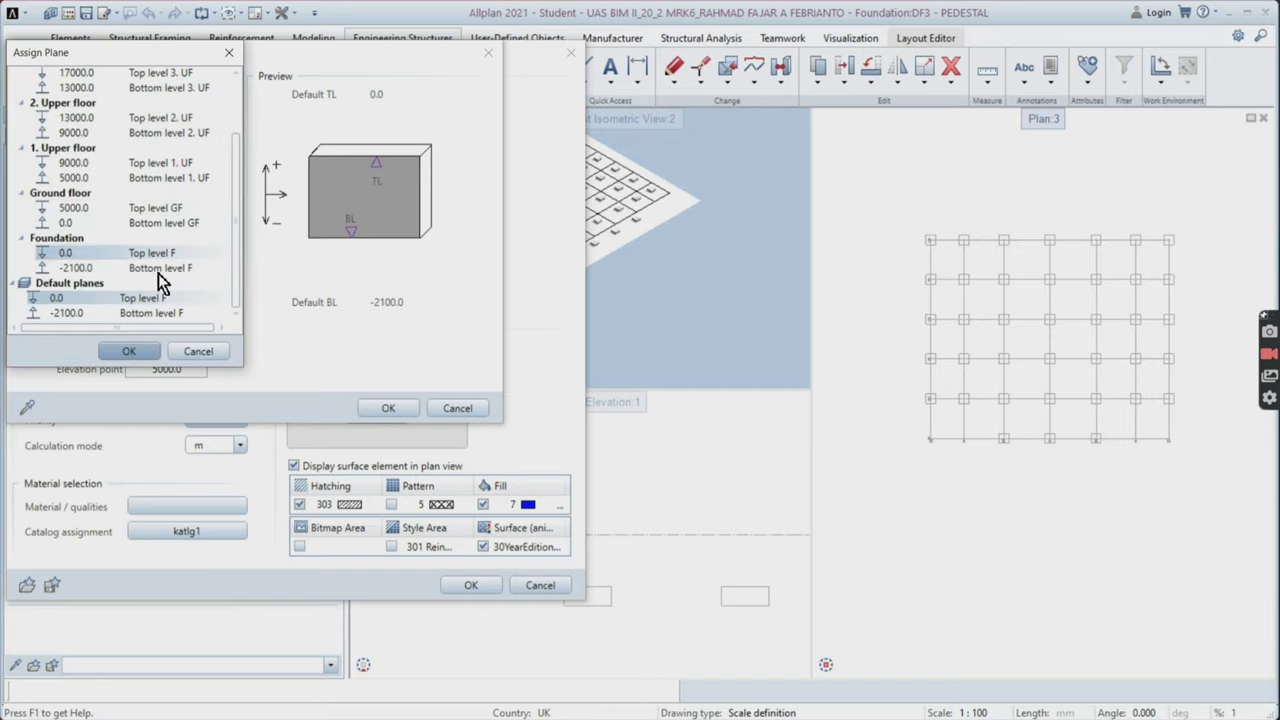
pyautogui.click(133, 352)
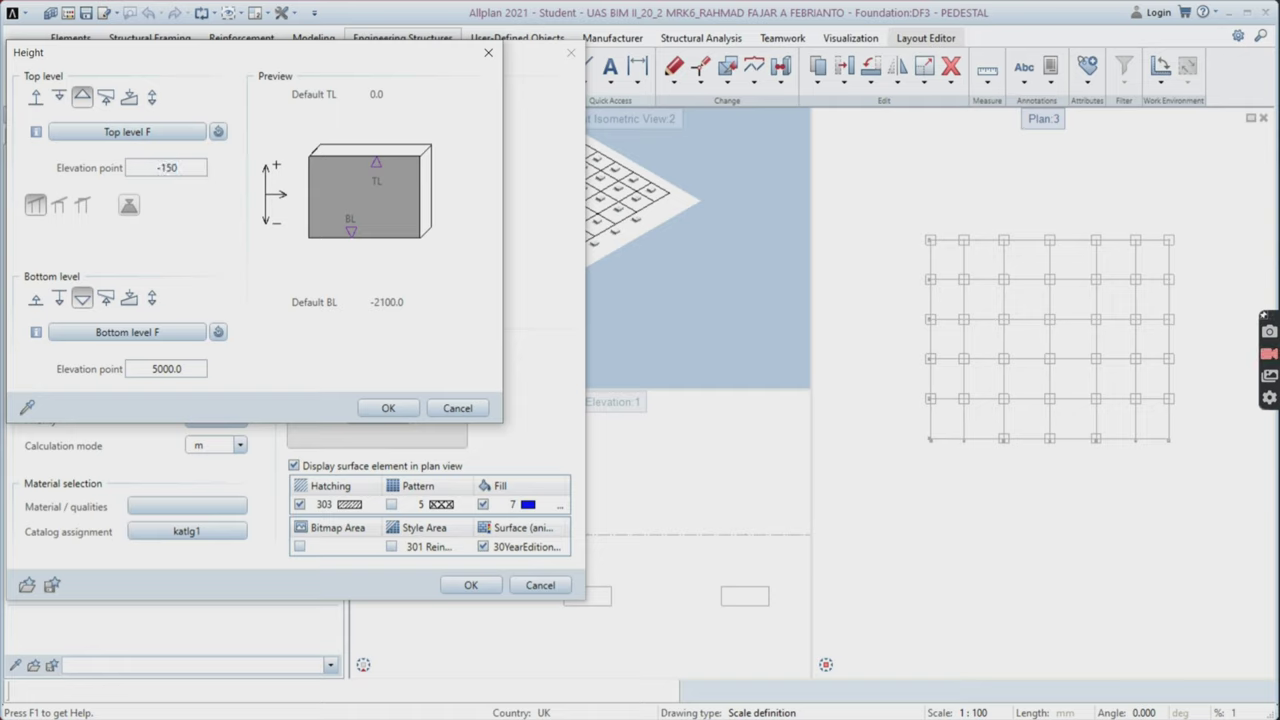
# - Define the column's bottom by a component height of 1500 mm and accept the column properties
pyautogui.click(151, 300)
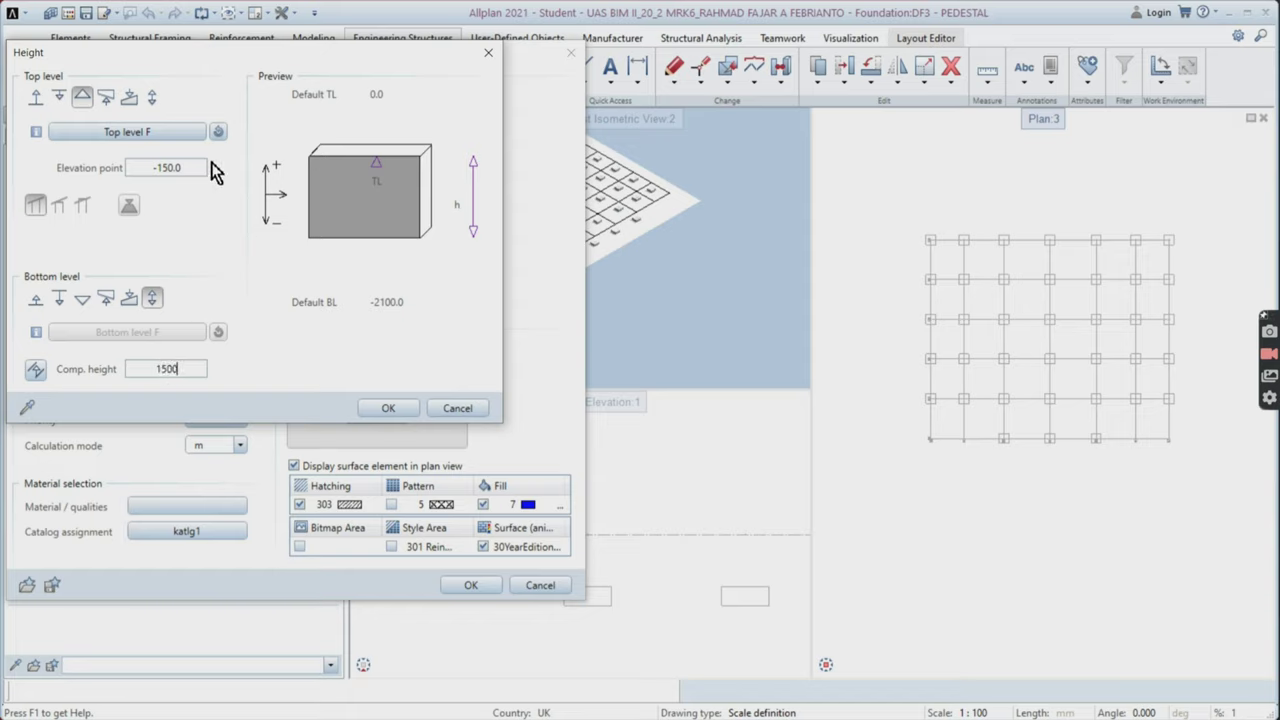
pyautogui.click(408, 406)
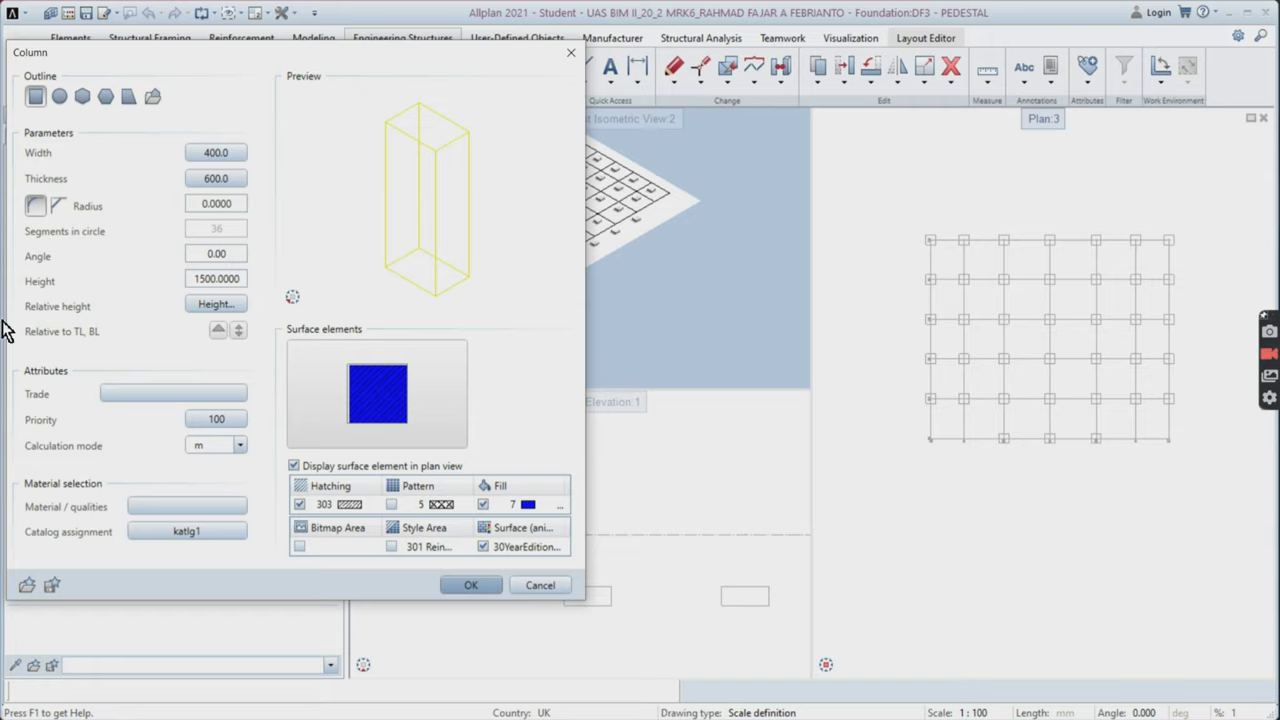
pyautogui.click(471, 585)
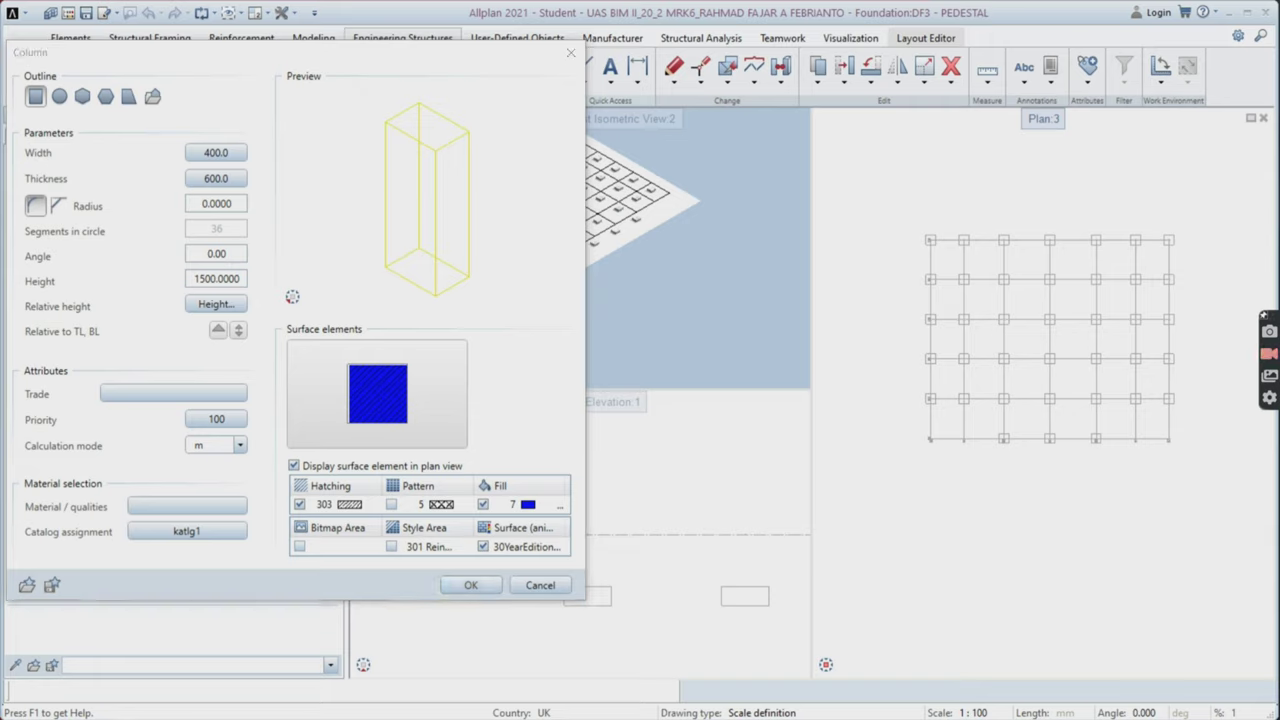
pyautogui.click(226, 283)
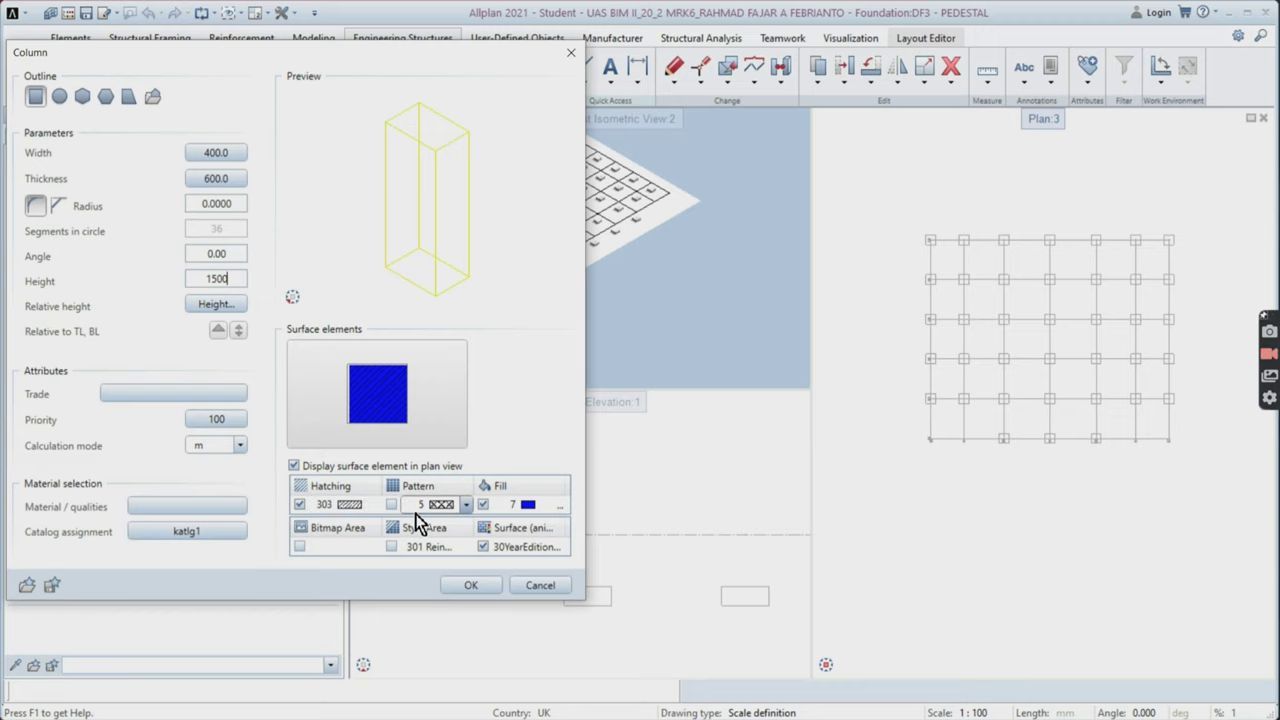
pyautogui.click(465, 587)
# - Place pedestal columns centred on the three front-row footplates at grid lines C, D and E
pyautogui.scroll(3, 1006, 437)
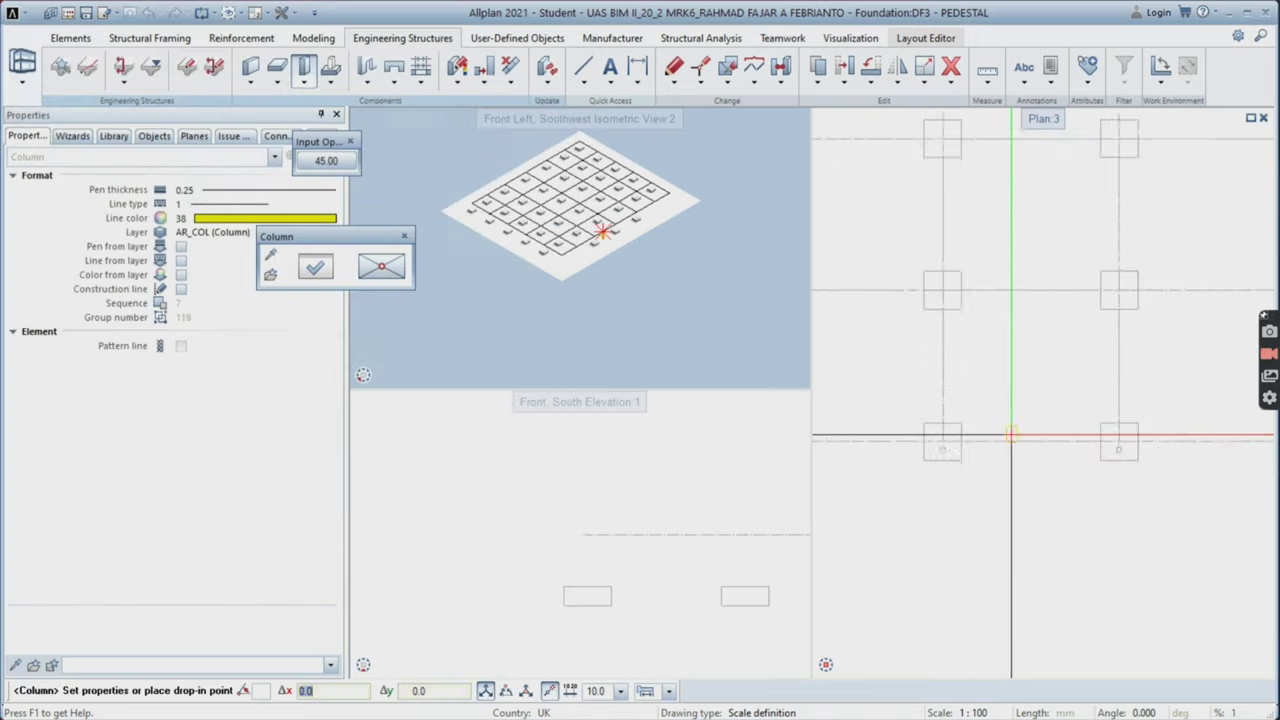
pyautogui.scroll(2, 840, 440)
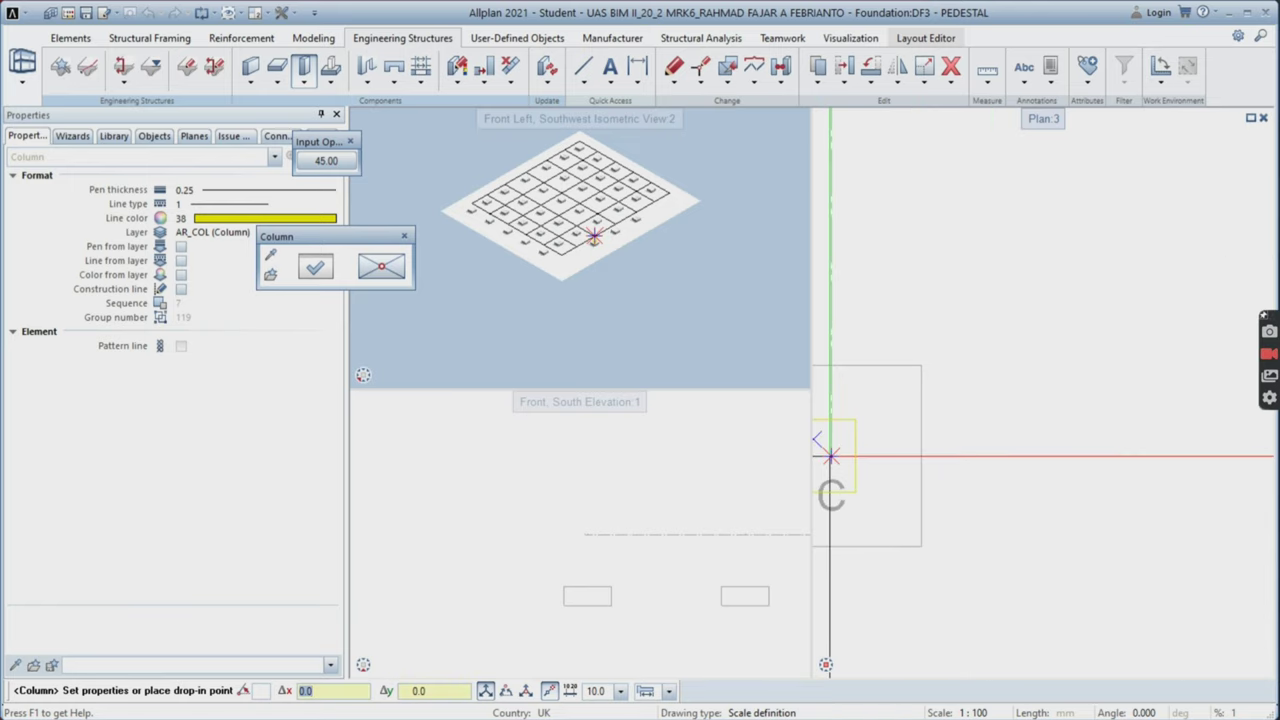
pyautogui.click(831, 456)
pyautogui.scroll(-6, 1130, 474)
pyautogui.moveTo(1222, 478); pyautogui.dragTo(995, 453, button='middle')
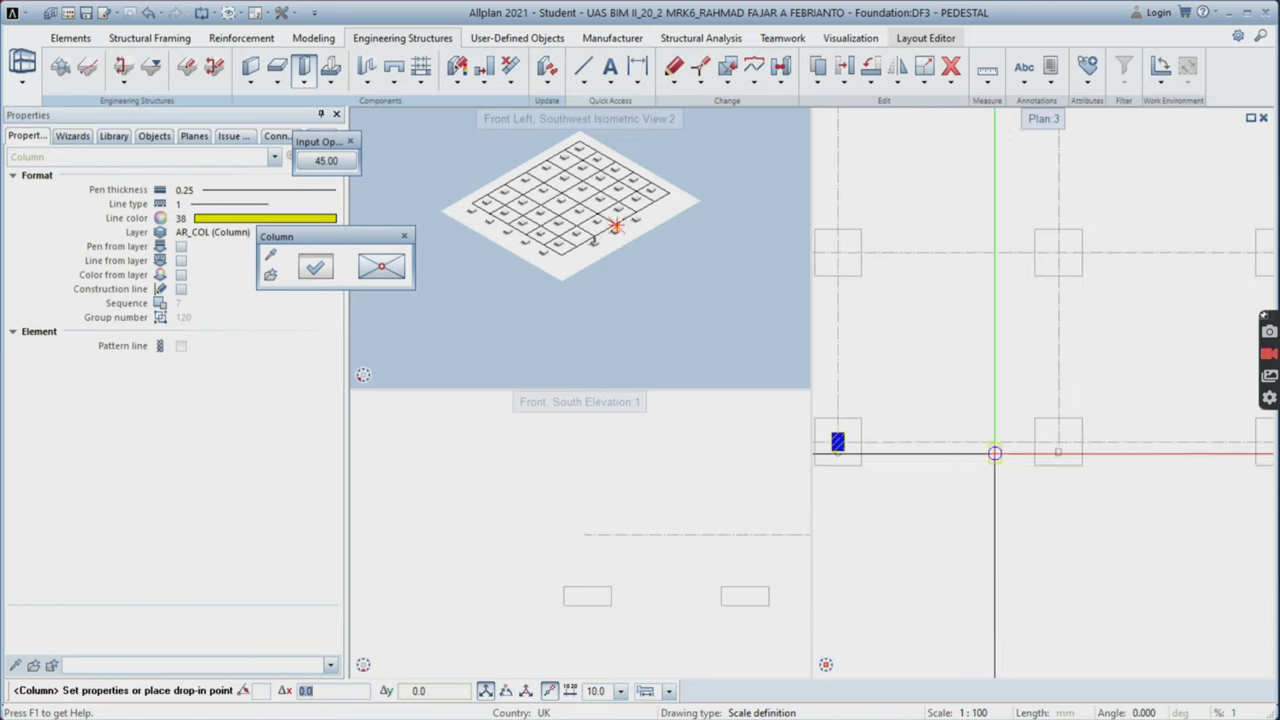
pyautogui.scroll(3, 1080, 457)
pyautogui.scroll(2, 1030, 443)
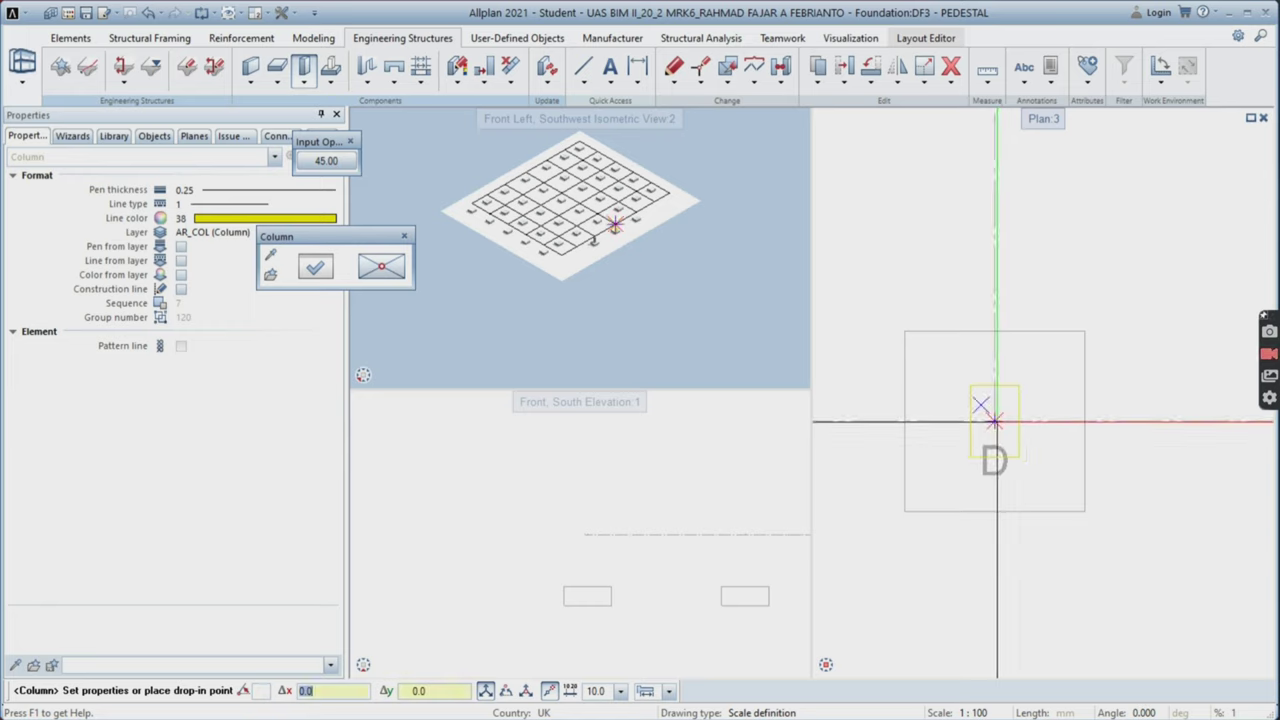
pyautogui.click(994, 421)
pyautogui.scroll(-3, 1250, 463)
pyautogui.moveTo(1250, 463); pyautogui.dragTo(980, 459, button='middle')
pyautogui.scroll(3, 1178, 463)
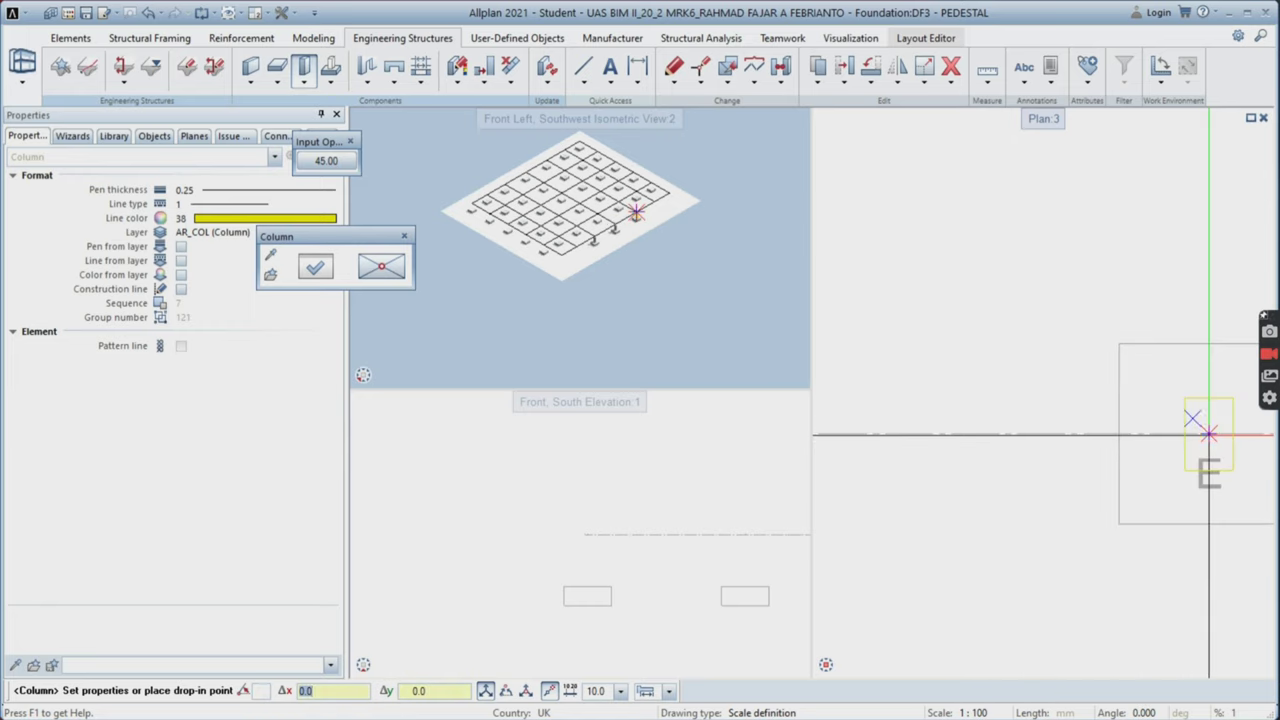
pyautogui.click(1209, 434)
# - Place pedestal columns on the first two footplates of grid row 2 and finish placing columns
pyautogui.scroll(-3, 909, 234)
pyautogui.scroll(-3, 909, 234)
pyautogui.scroll(3, 857, 343)
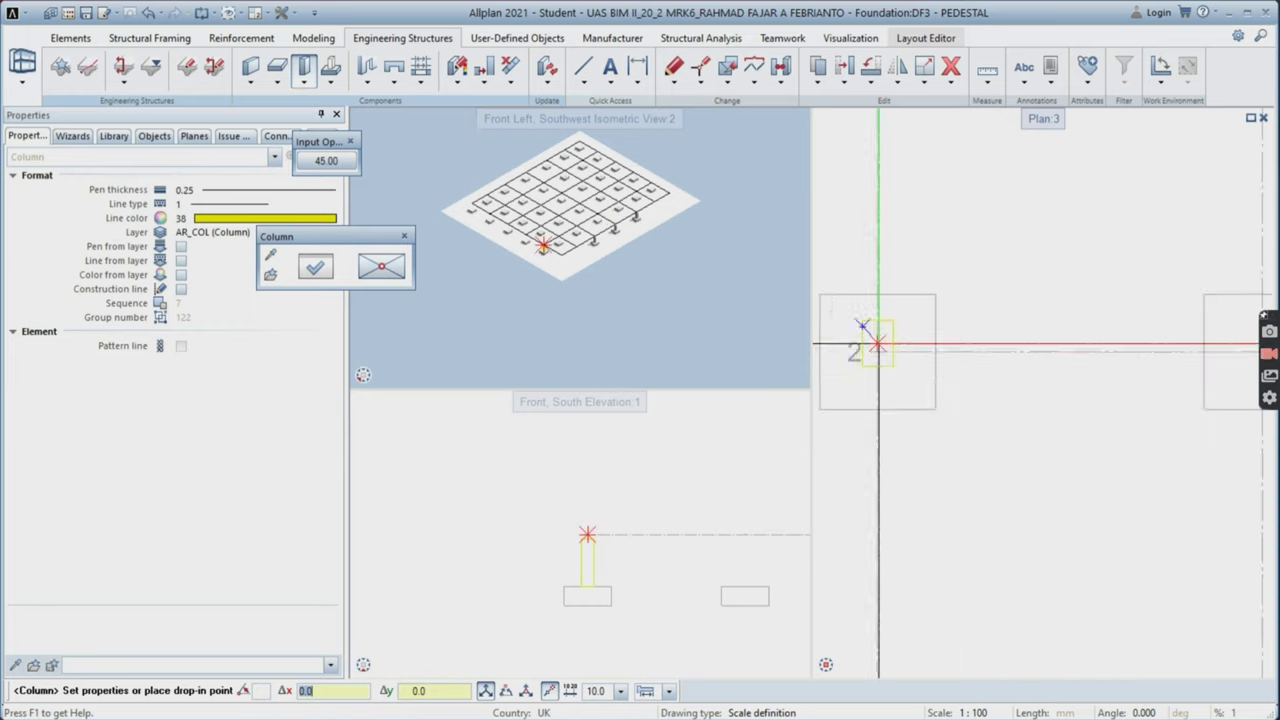
pyautogui.click(879, 353)
pyautogui.click(879, 353)
pyautogui.scroll(-2, 1127, 412)
pyautogui.moveTo(1129, 417); pyautogui.dragTo(876, 438, button='middle')
pyautogui.scroll(1, 876, 438)
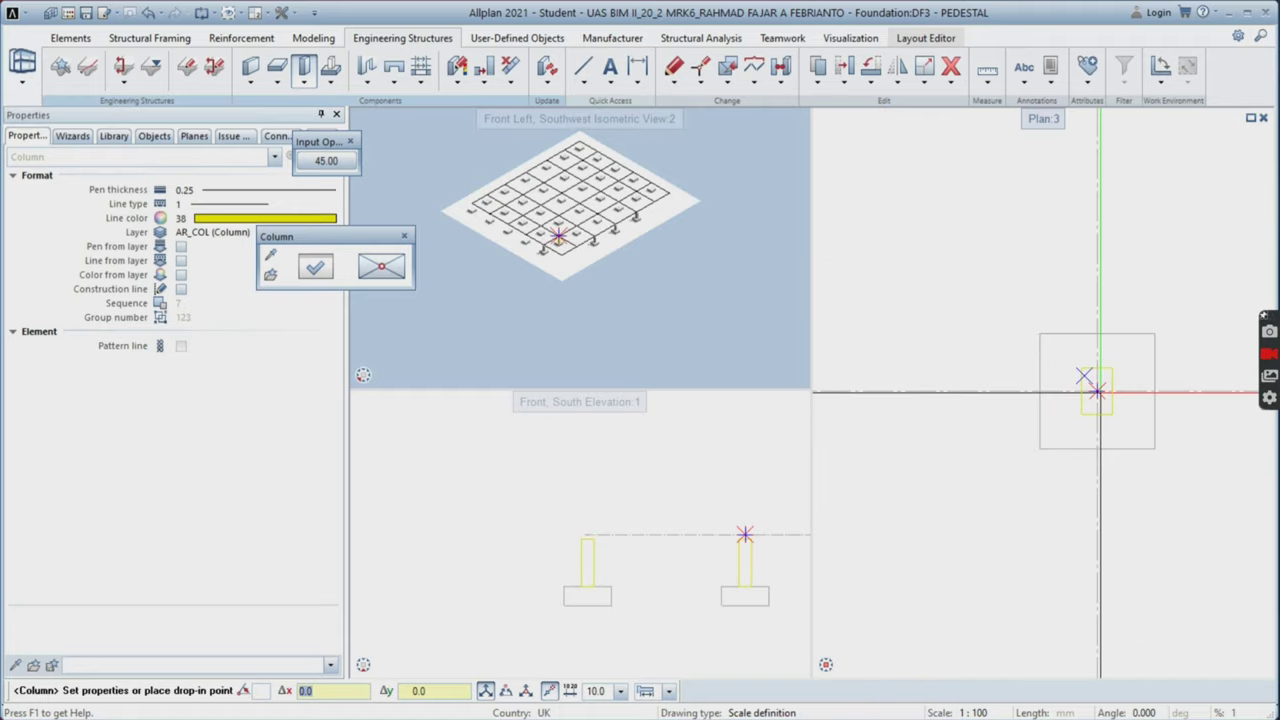
pyautogui.click(1097, 390)
pyautogui.press('Escape')
# - Copy the two pedestals on grid row 2 onto the matching footplates of grid row 3
pyautogui.scroll(-3, 975, 385)
pyautogui.click(818, 70)
pyautogui.moveTo(905, 349); pyautogui.dragTo(1030, 392)
pyautogui.scroll(4, 975, 360)
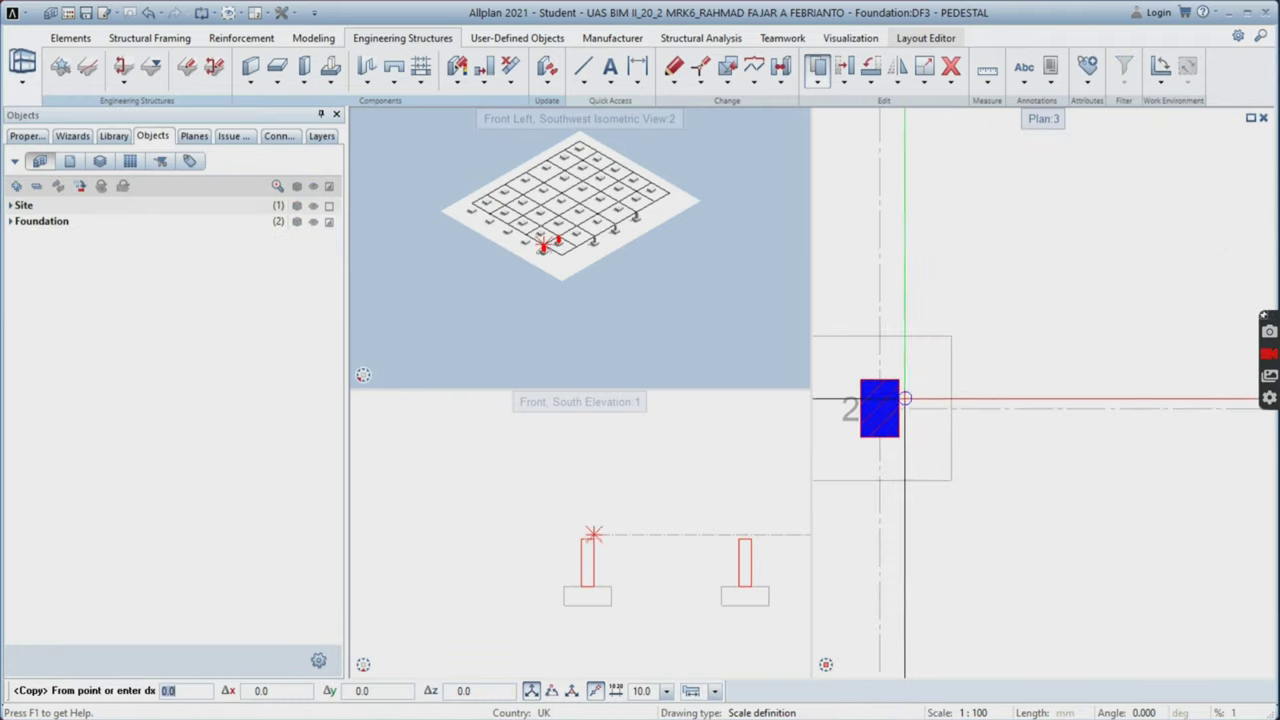
pyautogui.click(920, 394)
pyautogui.scroll(-2, 920, 394)
pyautogui.scroll(3, 905, 320)
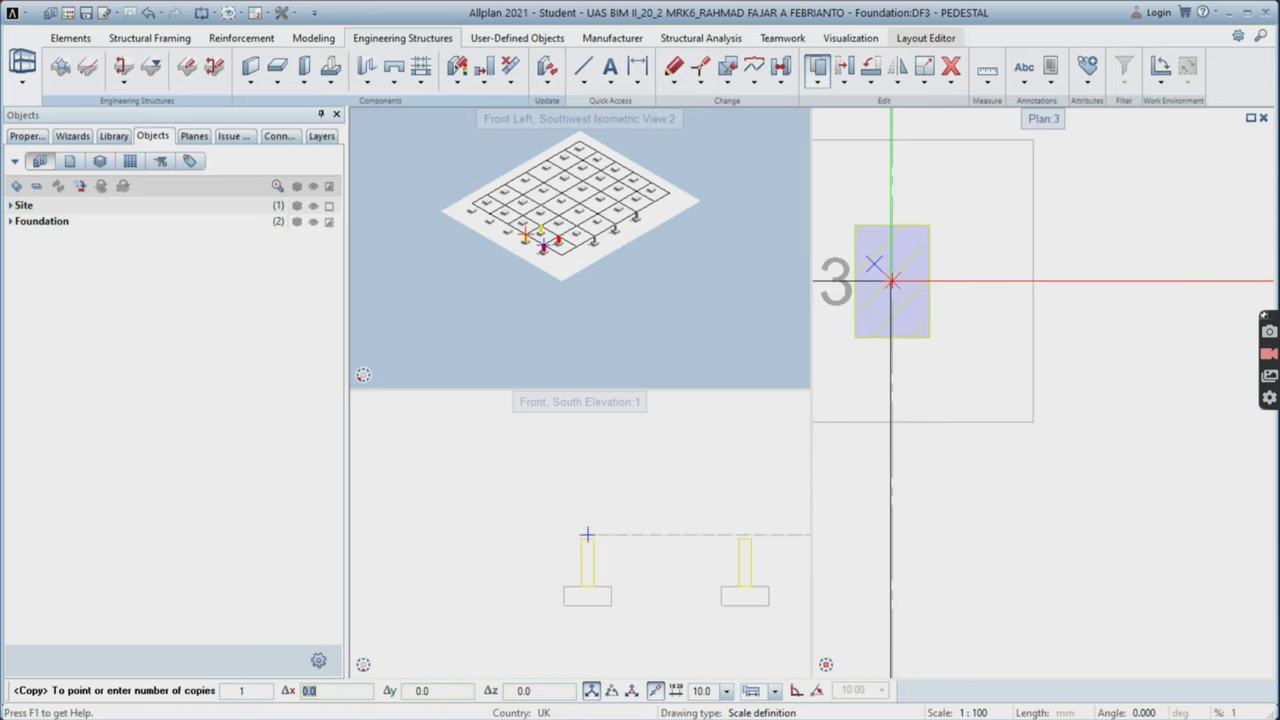
pyautogui.click(891, 281)
# - Place further copies of the two pedestals on grid rows 4 and 5 and the rearmost row, and finish copying
pyautogui.scroll(-5, 941, 192)
pyautogui.scroll(6, 943, 263)
pyautogui.click(974, 276)
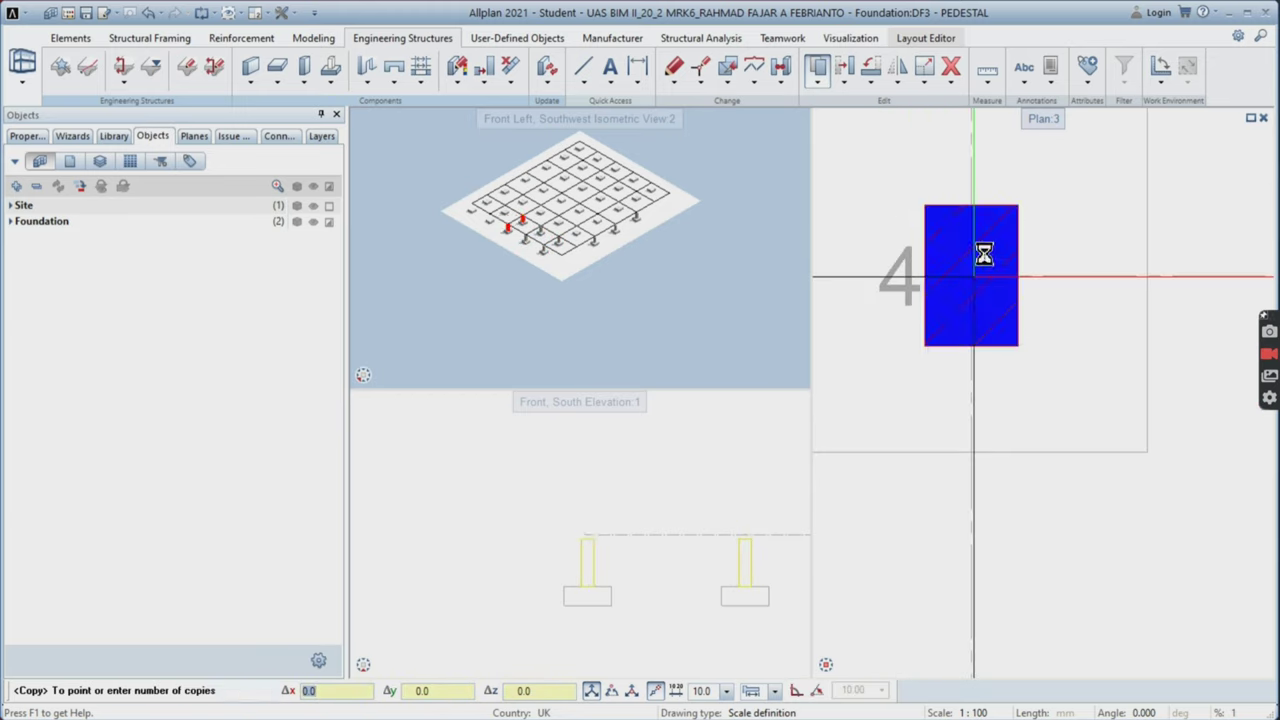
pyautogui.scroll(-3, 982, 300)
pyautogui.scroll(4, 975, 286)
pyautogui.click(959, 233)
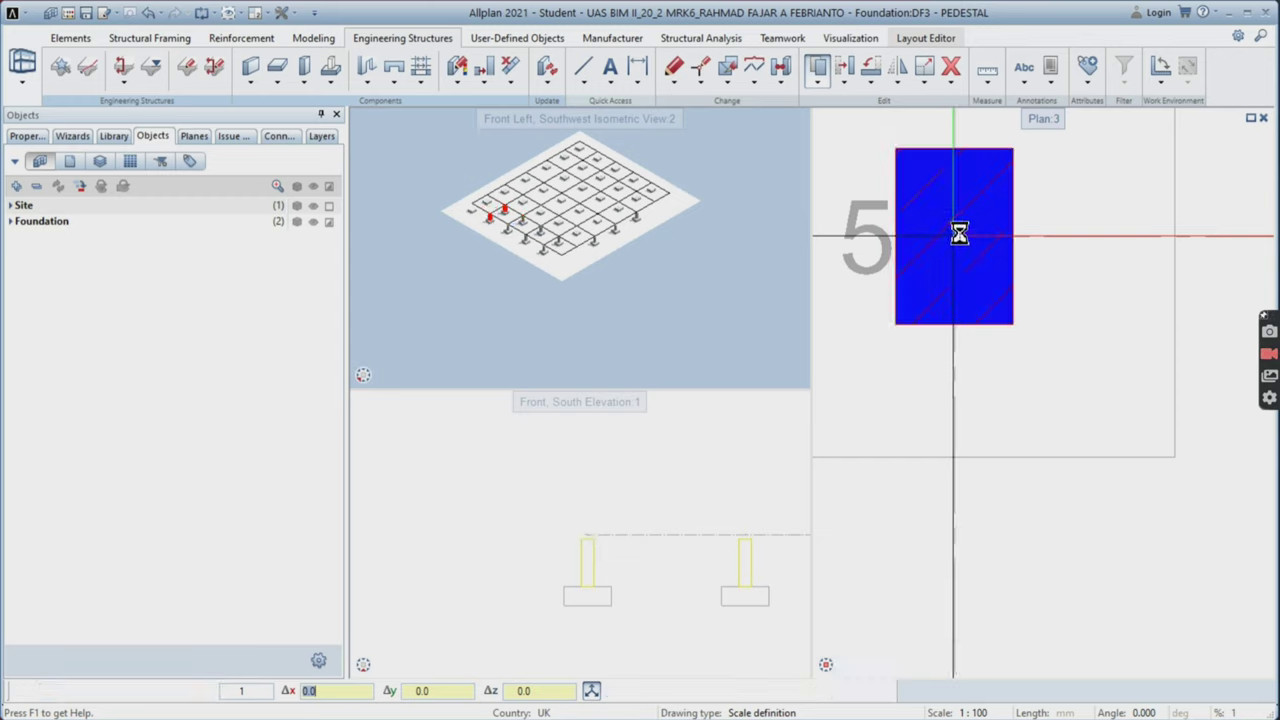
pyautogui.scroll(-3, 955, 300)
pyautogui.scroll(4, 880, 190)
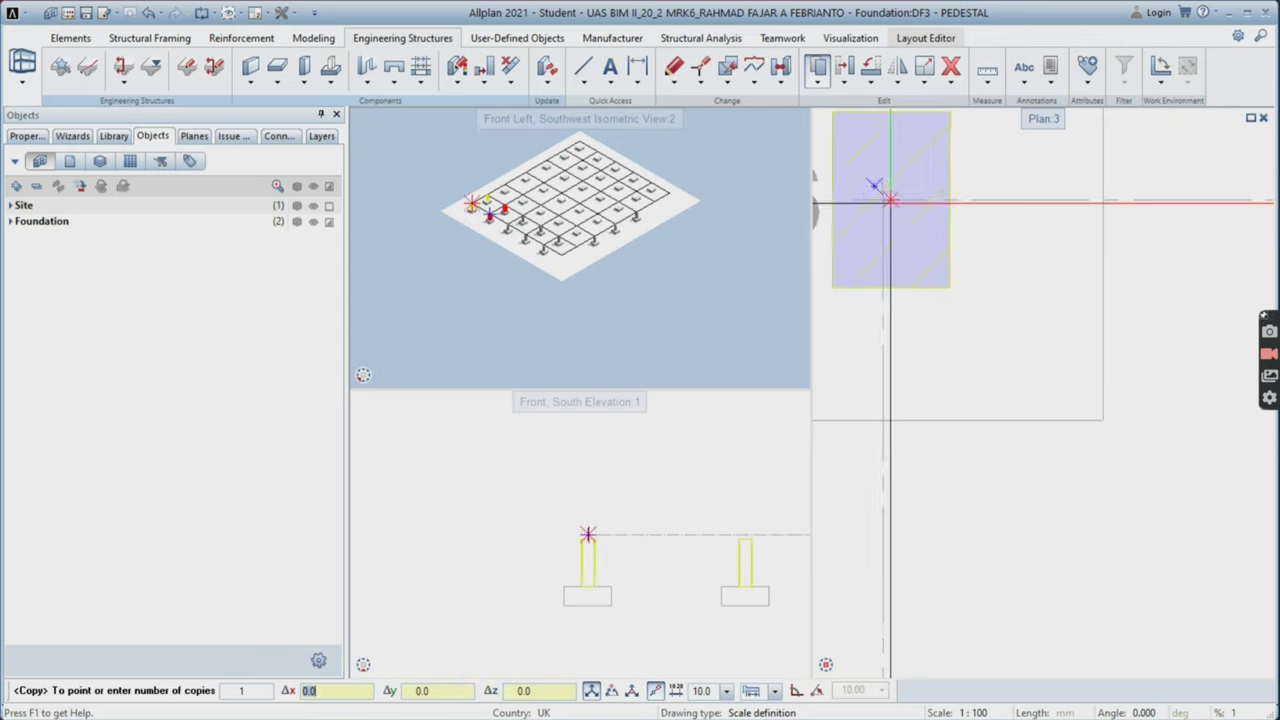
pyautogui.click(890, 200)
pyautogui.scroll(-4, 1006, 386)
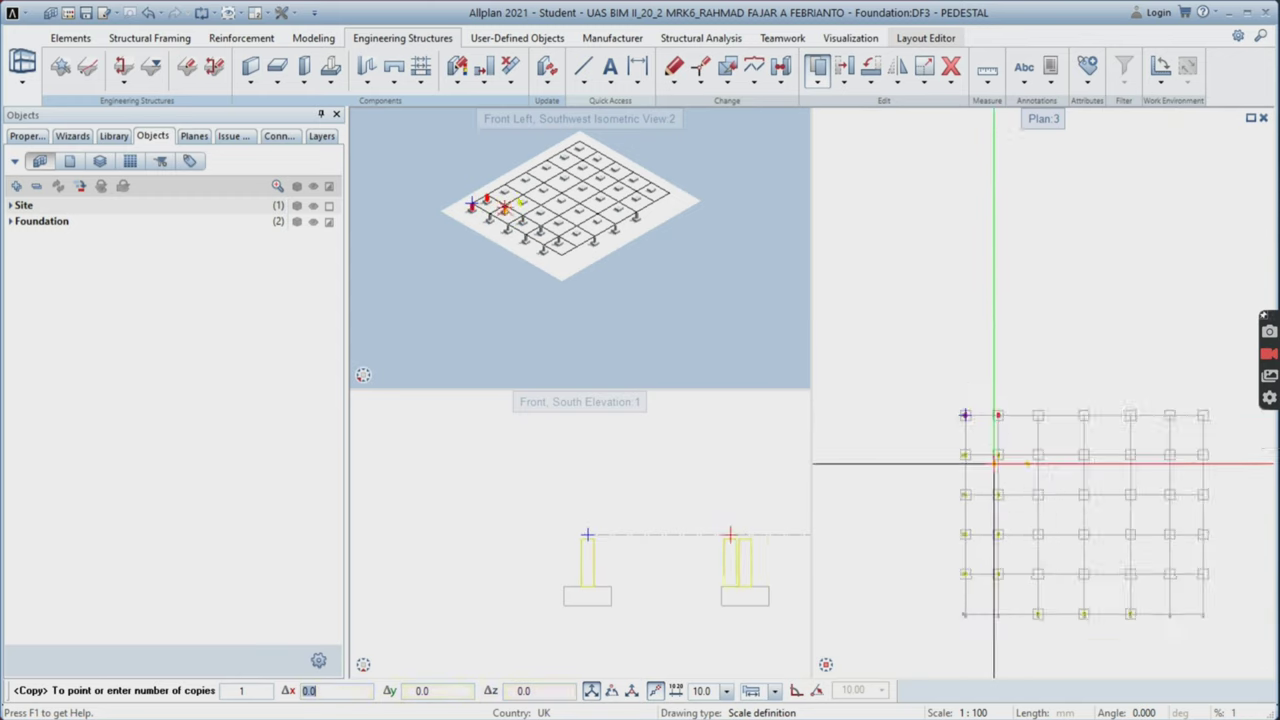
pyautogui.scroll(-4, 950, 410)
pyautogui.press('Escape')
# - Copy the three front-row pedestals at grid lines C, D and E onto grid row 2, using the intersection at E as base point
pyautogui.scroll(3, 984, 428)
pyautogui.click(822, 66)
pyautogui.moveTo(987, 383); pyautogui.dragTo(872, 470)
pyautogui.scroll(5, 945, 450)
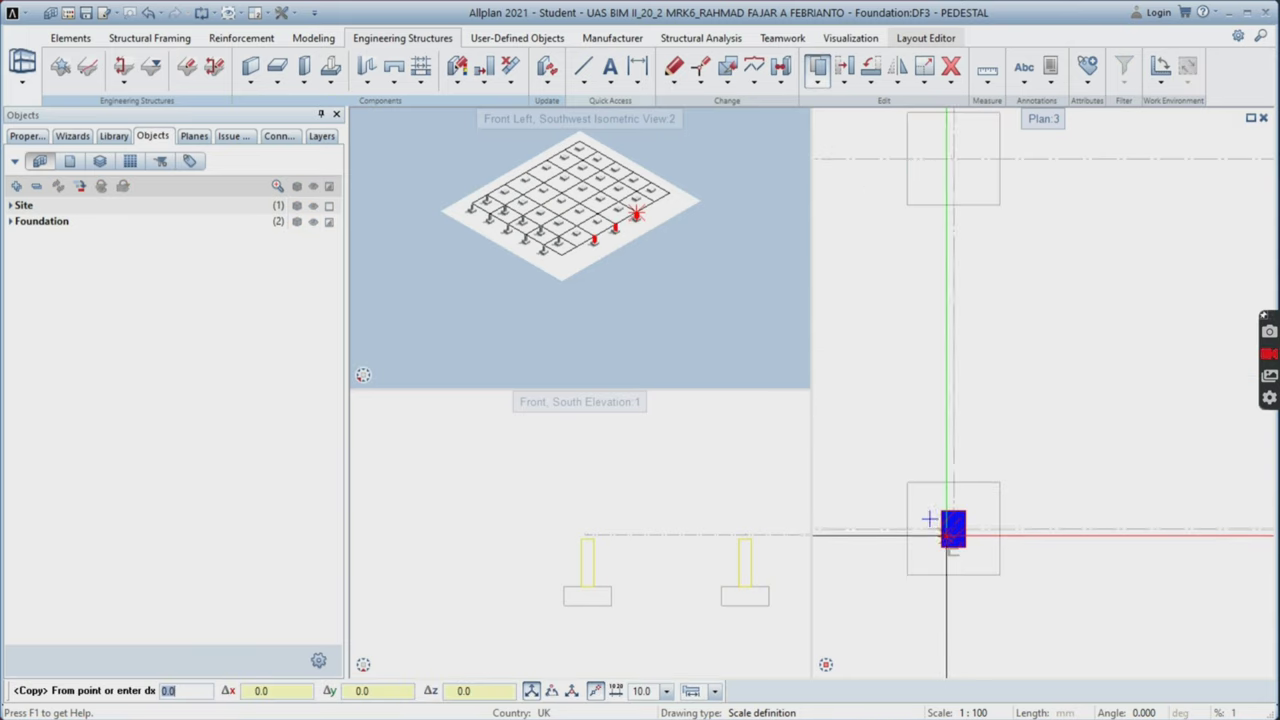
pyautogui.click(948, 533)
pyautogui.moveTo(948, 533); pyautogui.dragTo(952, 340, button='middle')
pyautogui.click(951, 339)
# - Place further copies of the three pedestals on grid rows 3 and 4 along grid line E
pyautogui.scroll(-1, 950, 250)
pyautogui.moveTo(949, 240); pyautogui.dragTo(960, 500, button='middle')
pyautogui.click(966, 302)
pyautogui.moveTo(966, 195); pyautogui.dragTo(984, 546, button='middle')
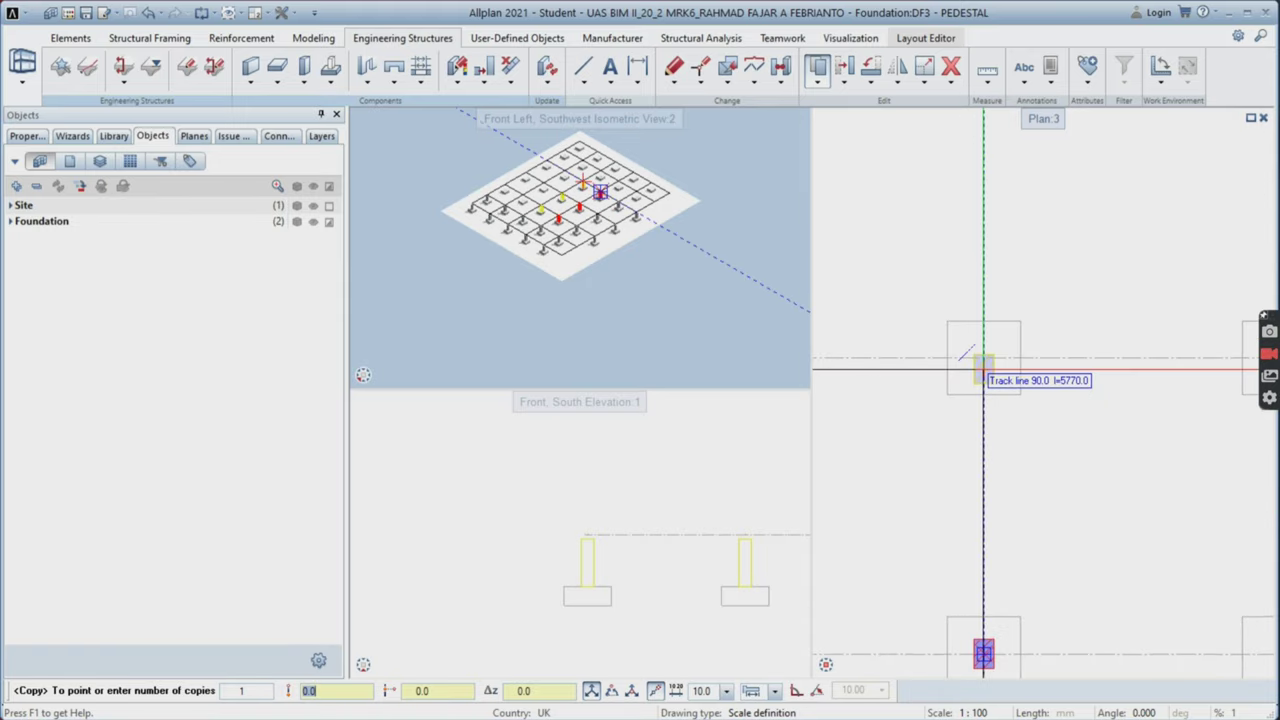
pyautogui.click(984, 358)
# - Place the remaining copies of the three pedestals on grid row 5 and the rearmost row, and finish copying
pyautogui.scroll(-1, 982, 345)
pyautogui.moveTo(976, 143); pyautogui.dragTo(974, 468, button='middle')
pyautogui.click(984, 446)
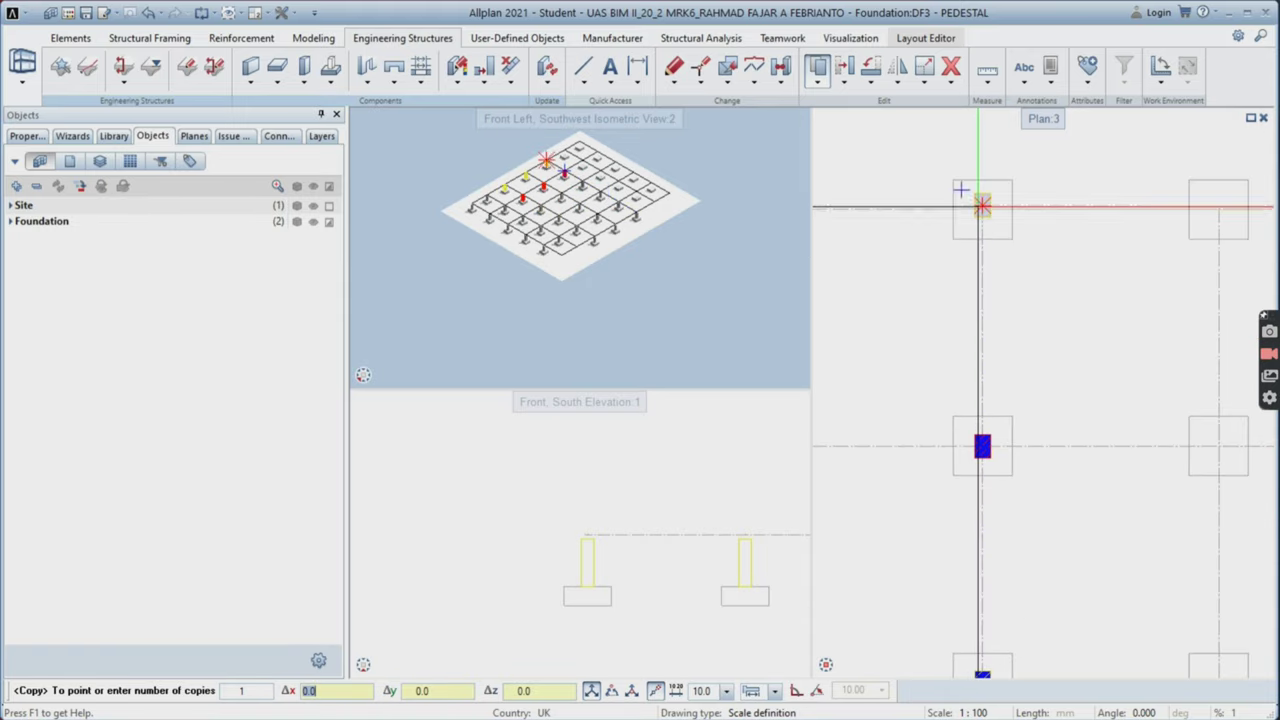
pyautogui.click(979, 206)
pyautogui.press('Escape')
pyautogui.scroll(-5, 1066, 345)
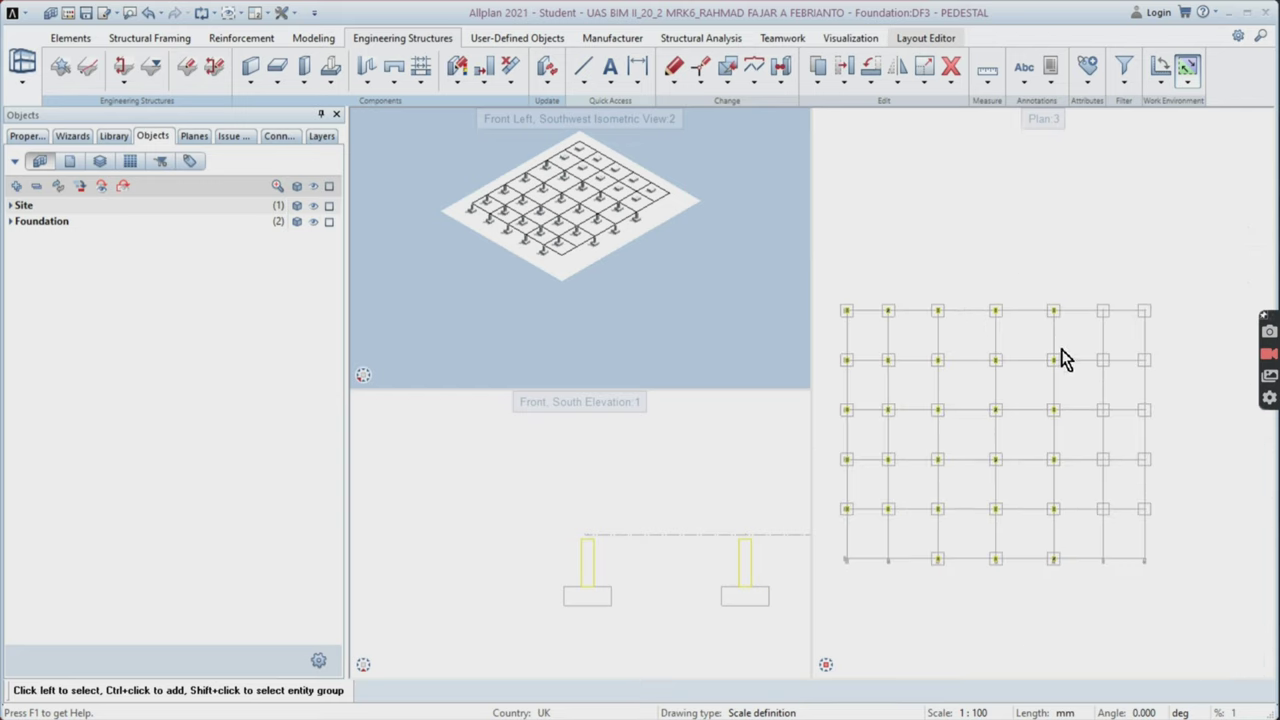
# - Mirror a copy of the pedestals on grid lines A and B to grid lines F and G about grid line D
pyautogui.click(897, 70)
pyautogui.click(950, 116)
pyautogui.moveTo(840, 254); pyautogui.dragTo(907, 561)
pyautogui.scroll(5, 1022, 502)
pyautogui.click(937, 464)
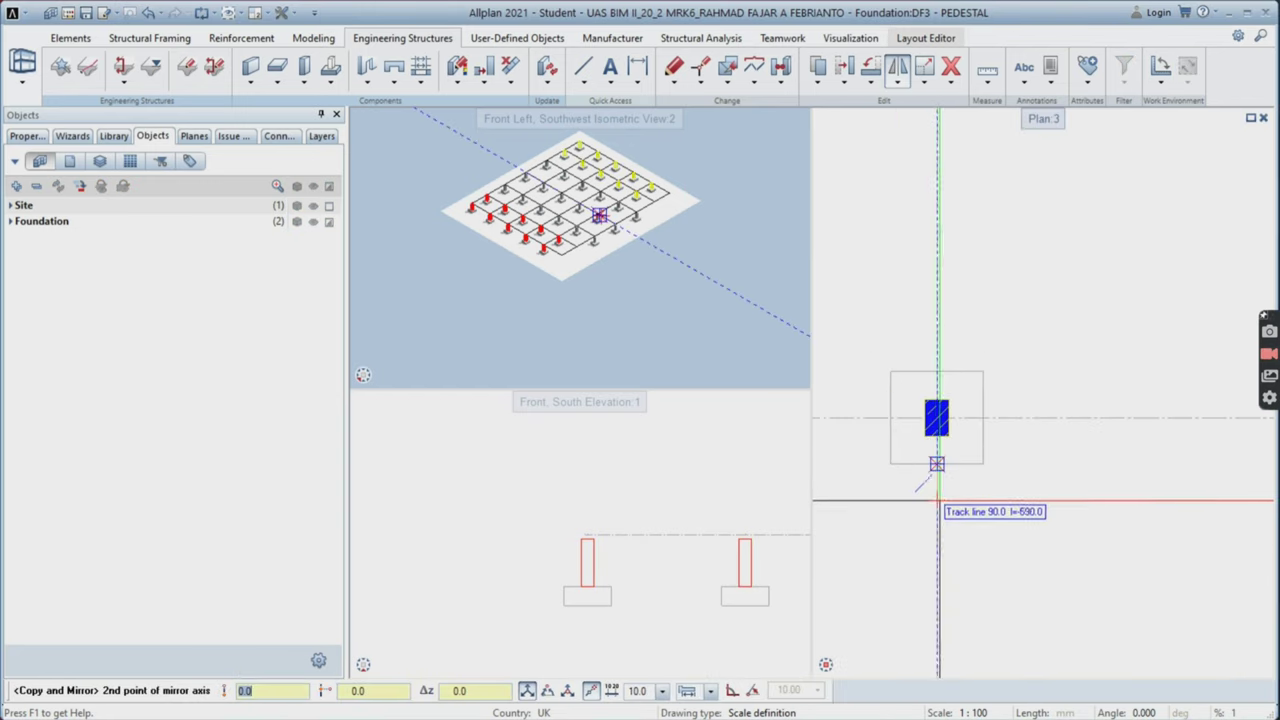
pyautogui.click(938, 500)
pyautogui.press('Escape')
pyautogui.scroll(-6, 943, 360)
# - Make the SLOOF drawing file current, with the GRID, FOOTPLATE and PEDESTAL files open alongside it
pyautogui.press('F2')
pyautogui.click(124, 202)
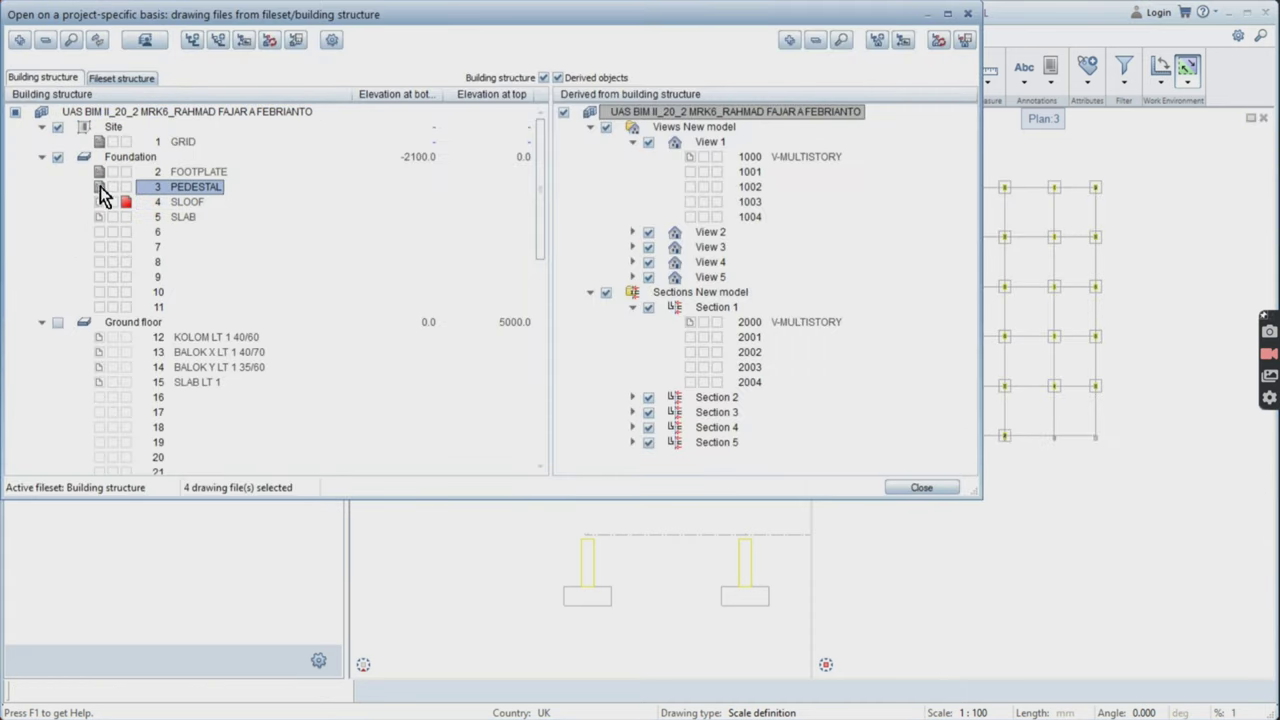
pyautogui.click(920, 488)
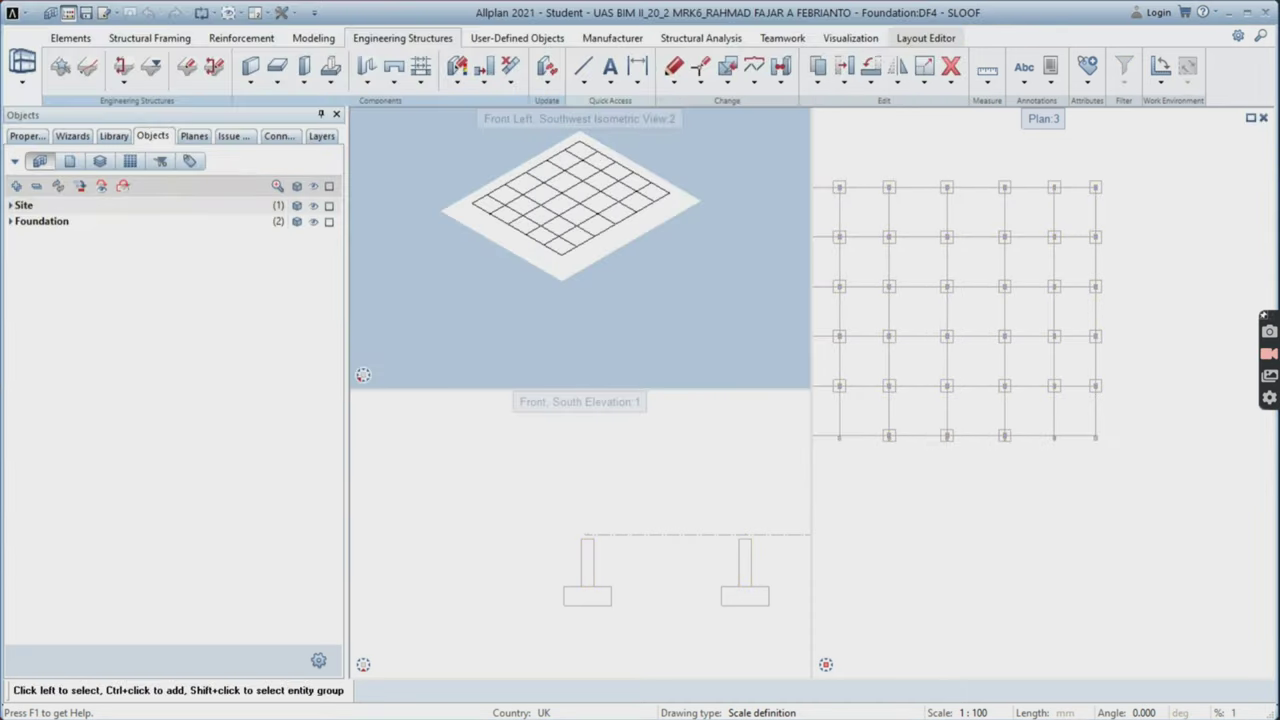
# - Start a downstand beam and set its cross-section to 250 mm thick and 300 mm high
pyautogui.click(278, 86)
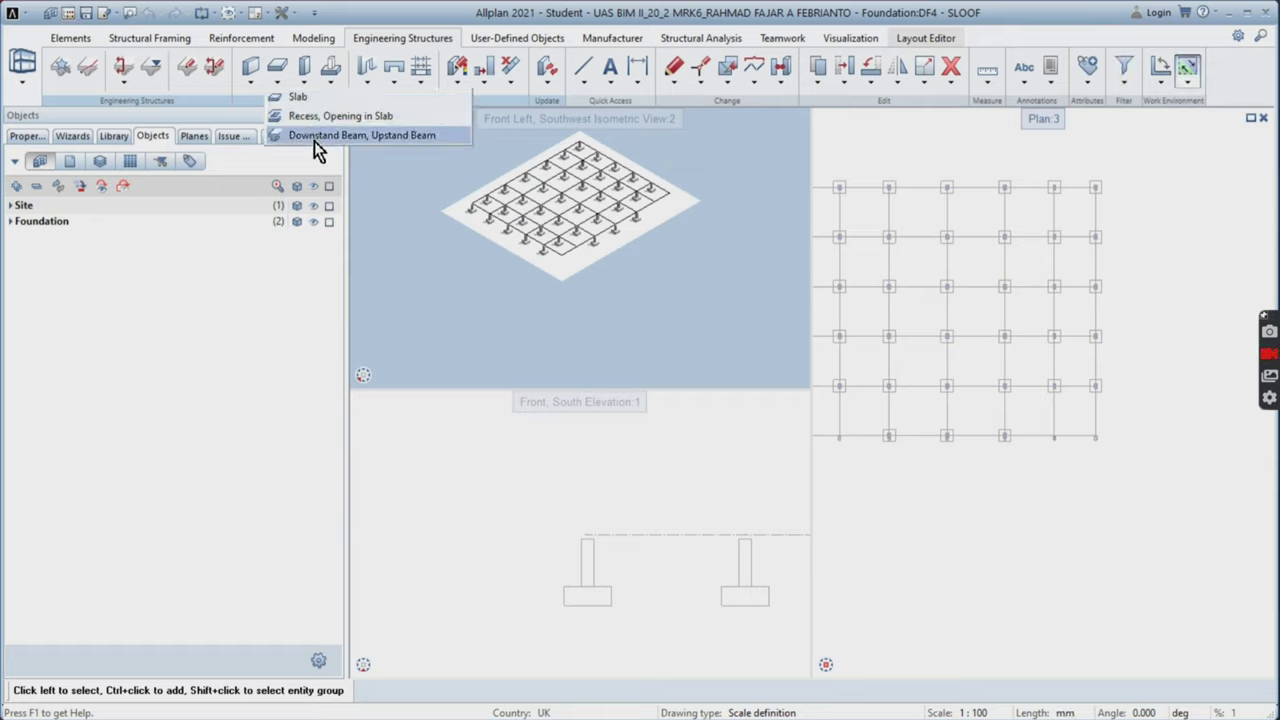
pyautogui.click(314, 141)
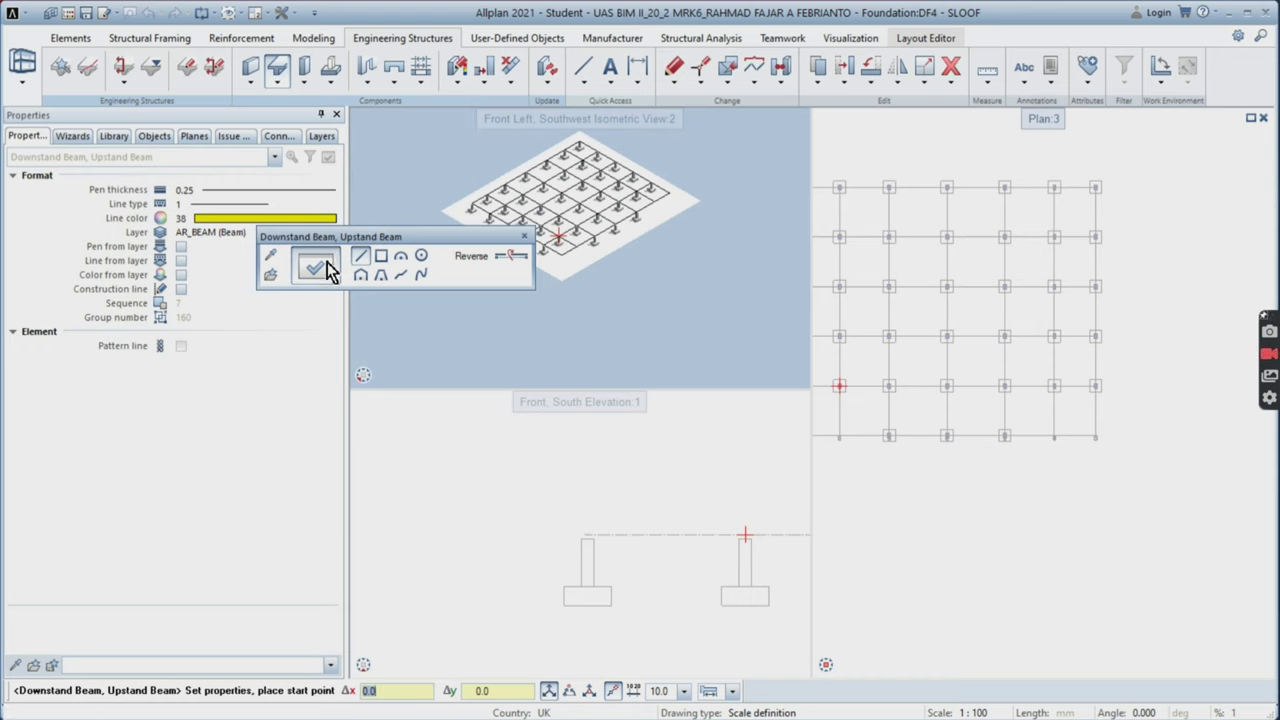
pyautogui.click(327, 265)
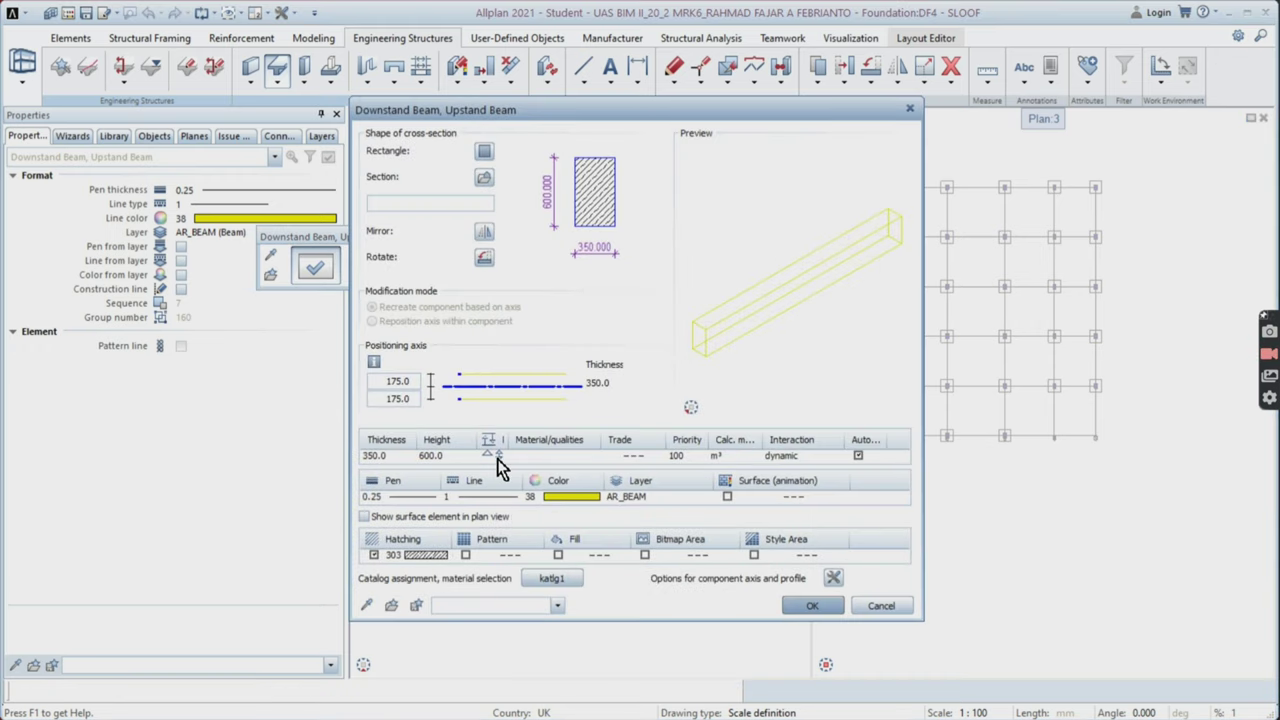
pyautogui.click(497, 457)
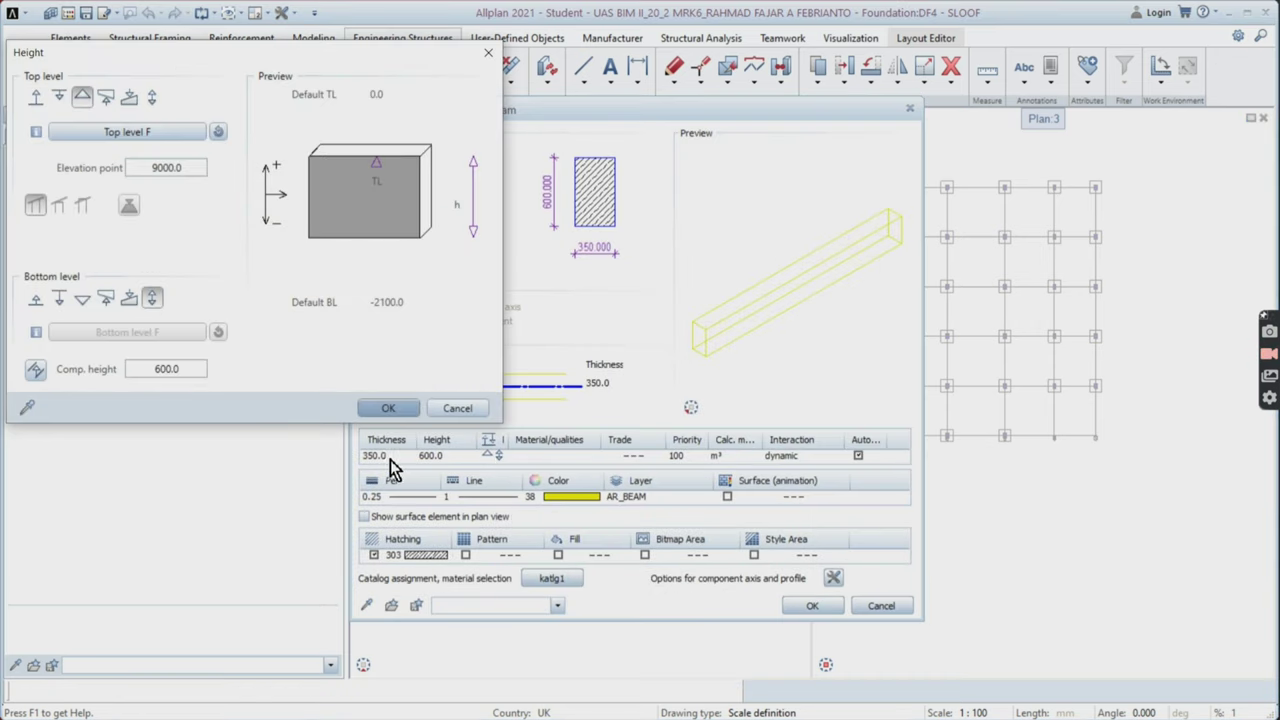
pyautogui.click(459, 410)
pyautogui.click(387, 453)
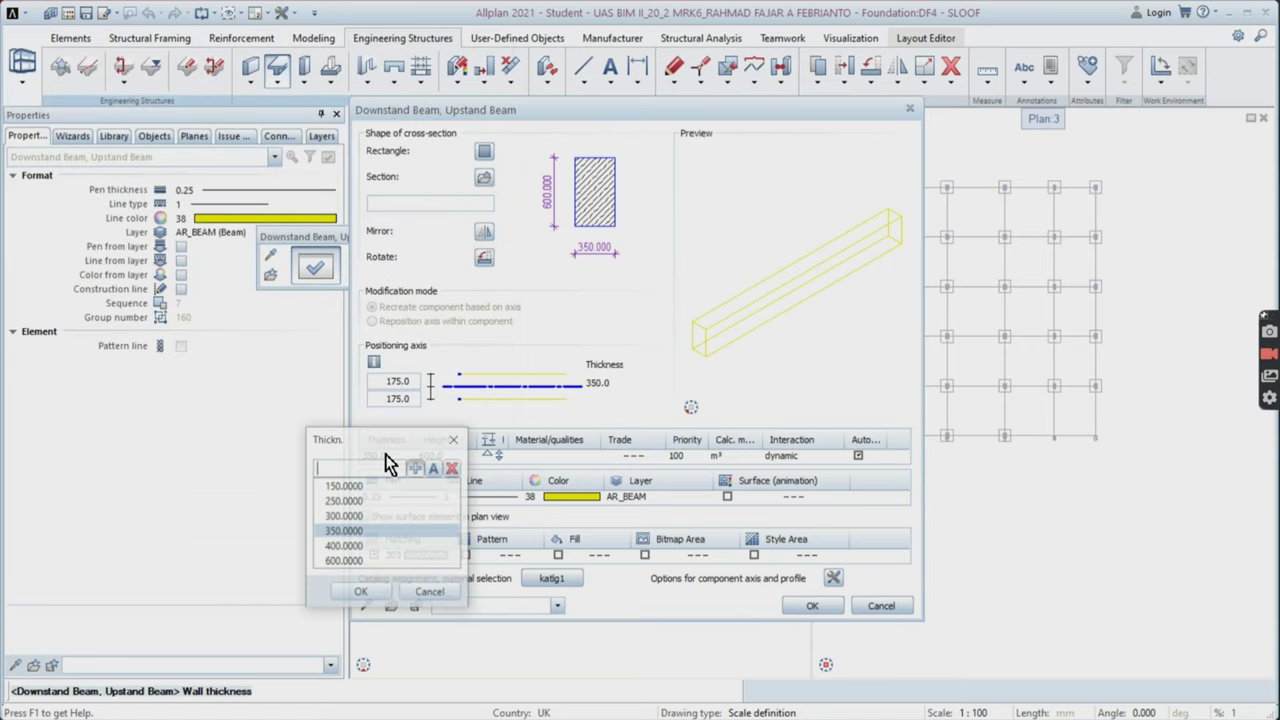
pyautogui.doubleClick(360, 502)
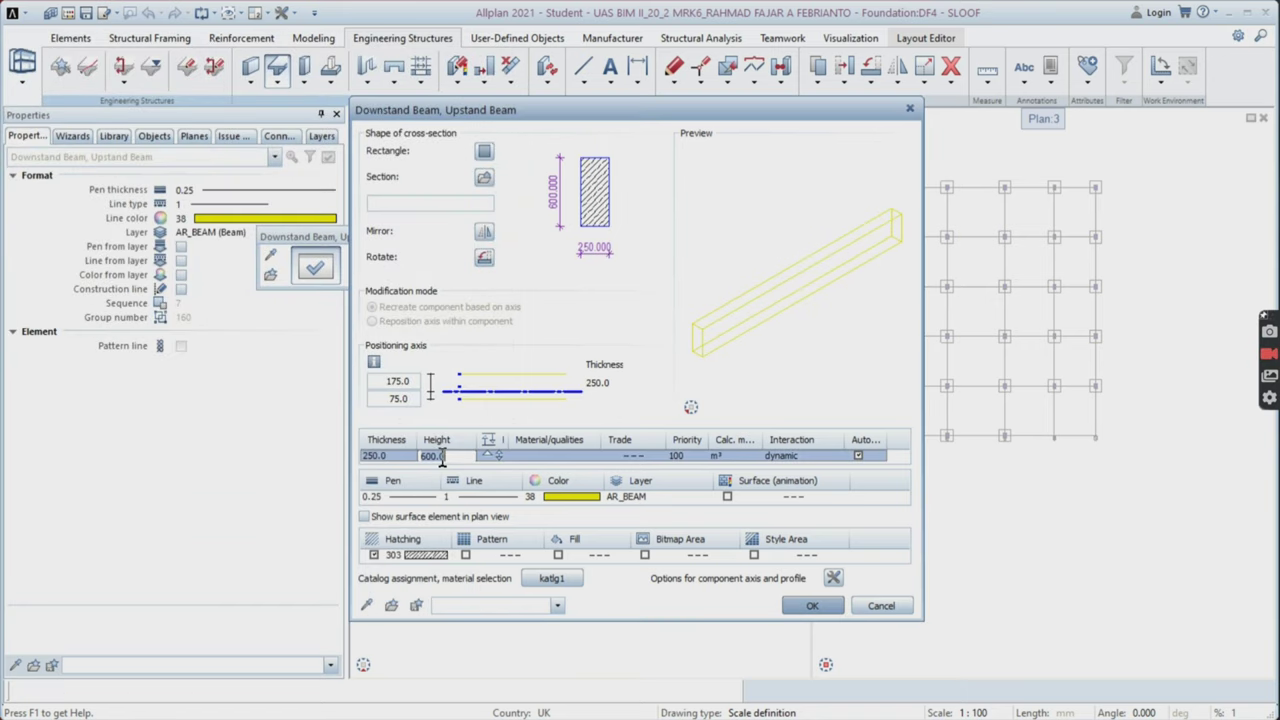
# - Set the beam's top elevation point to -150 and centre its positioning axis with 125 mm on each side
pyautogui.click(496, 453)
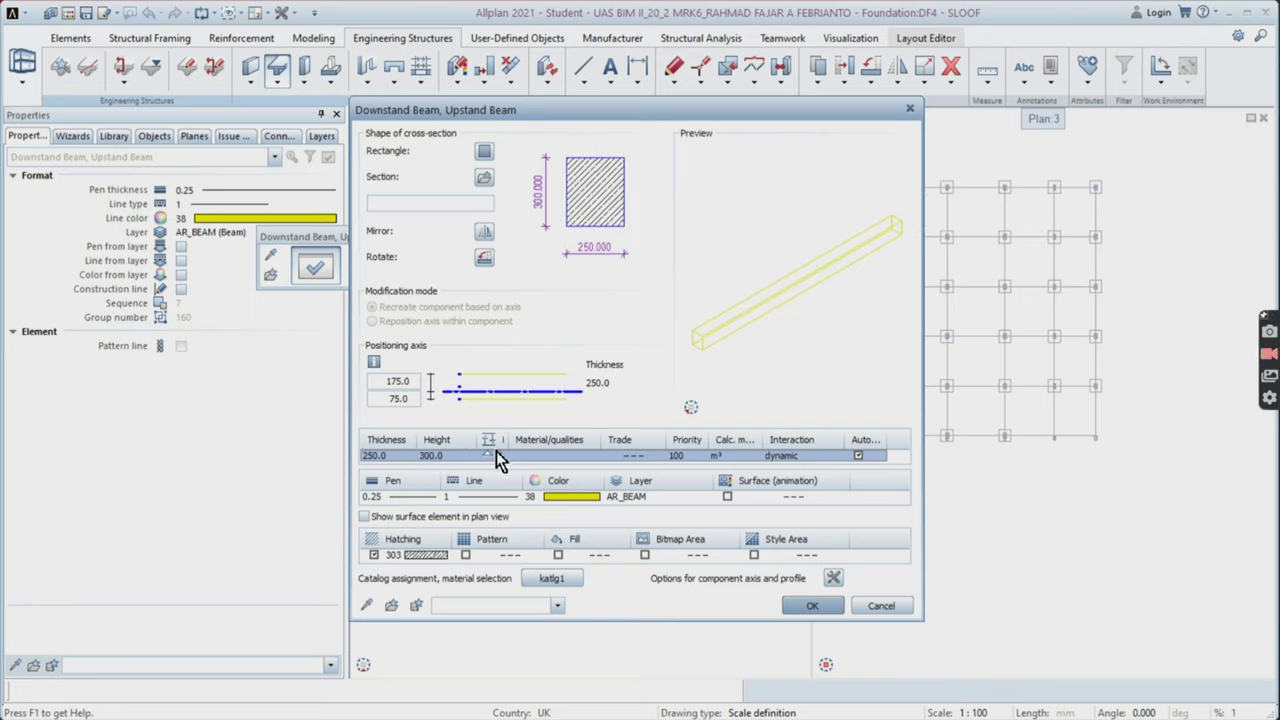
pyautogui.click(167, 136)
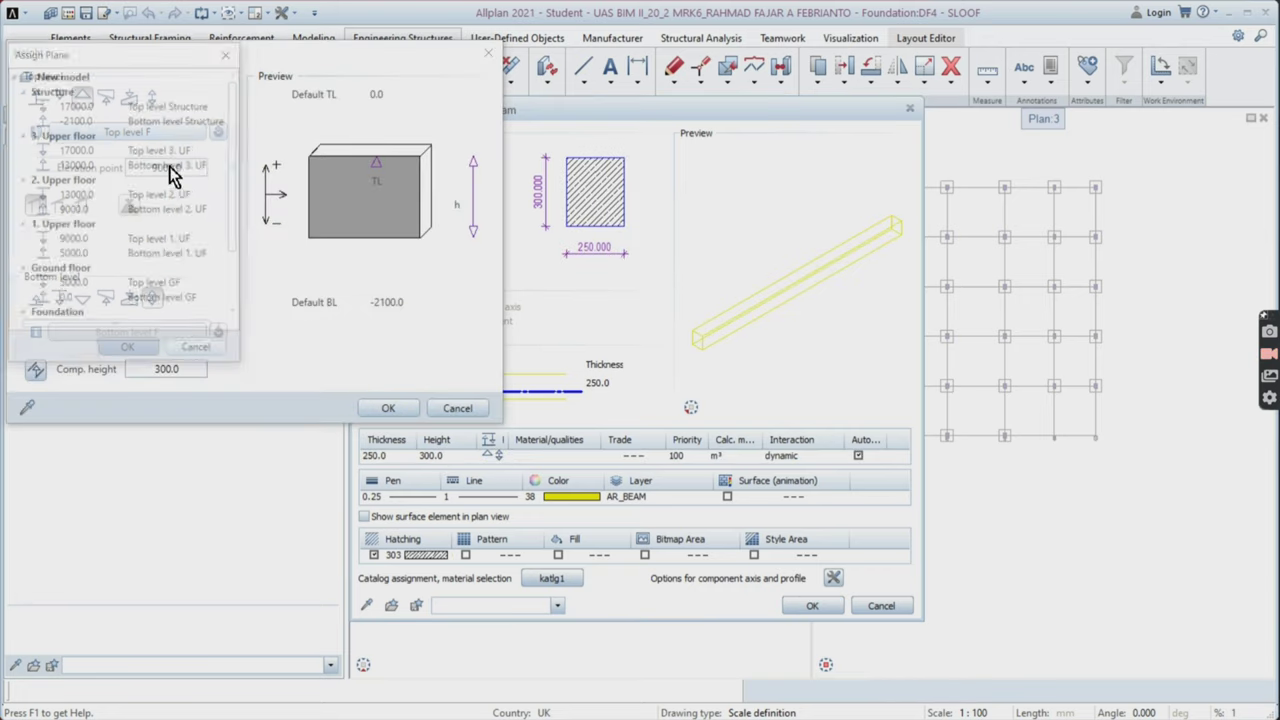
pyautogui.click(148, 345)
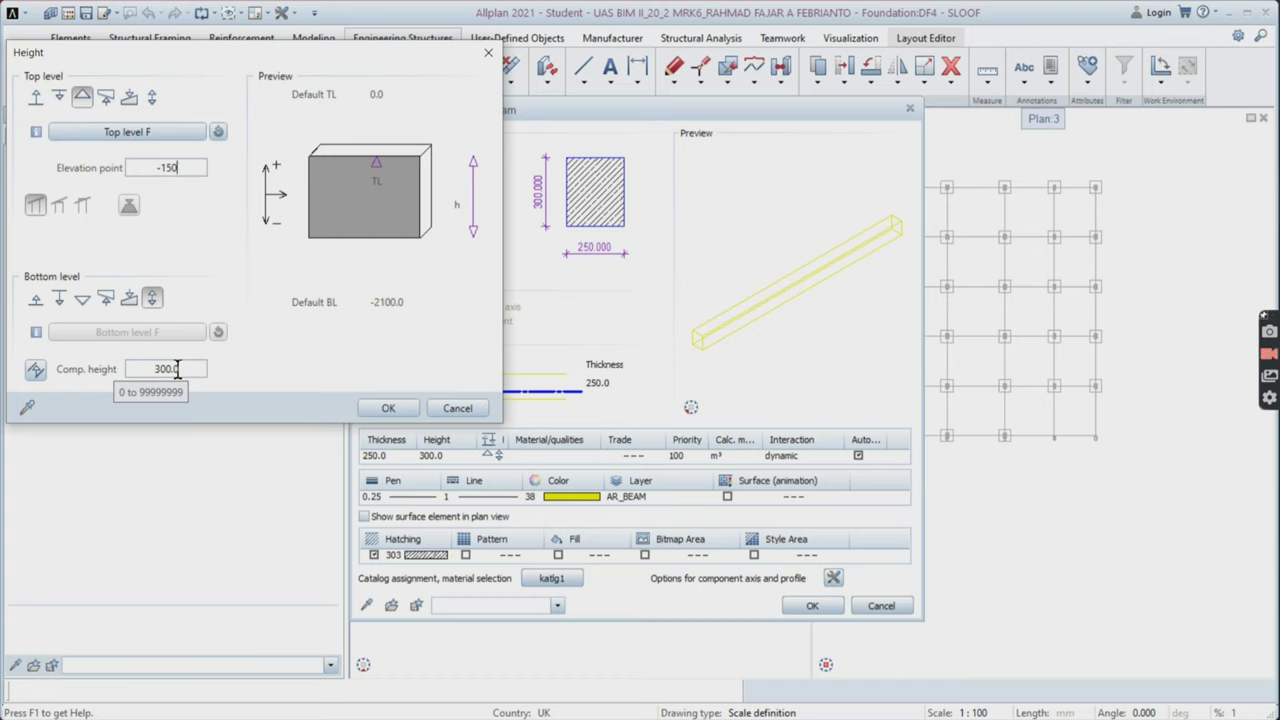
pyautogui.click(386, 408)
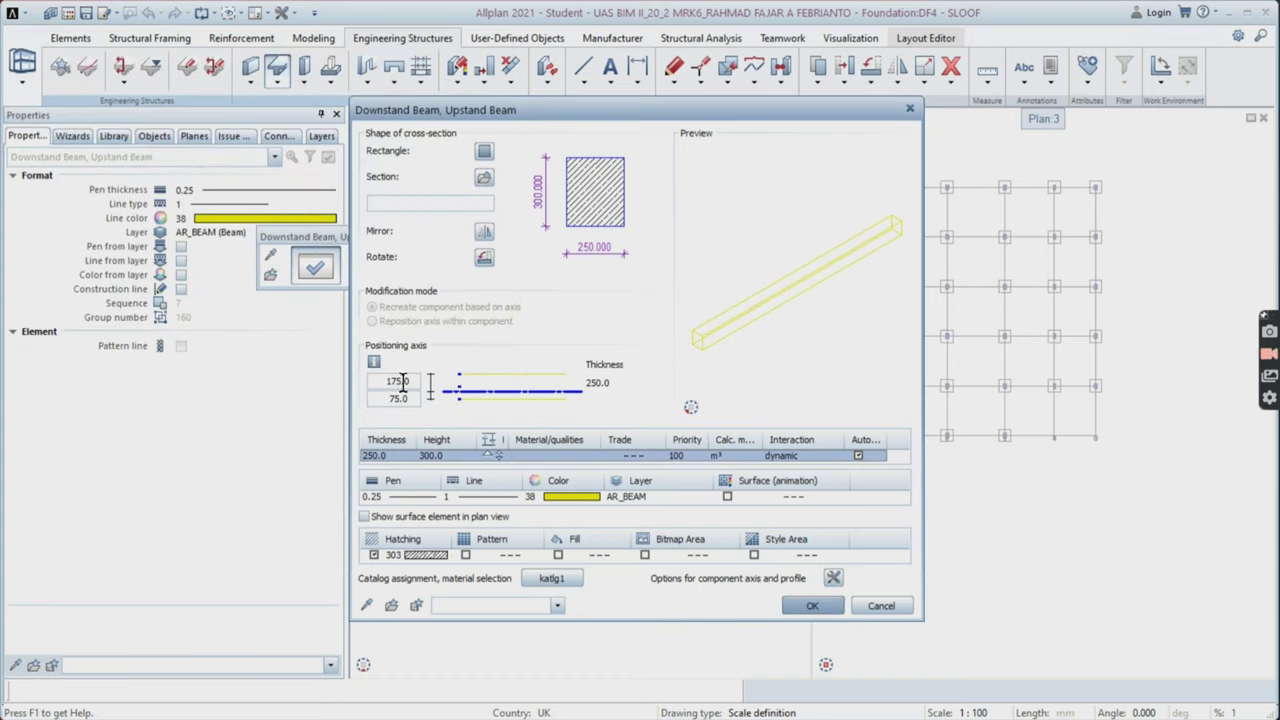
pyautogui.click(400, 381)
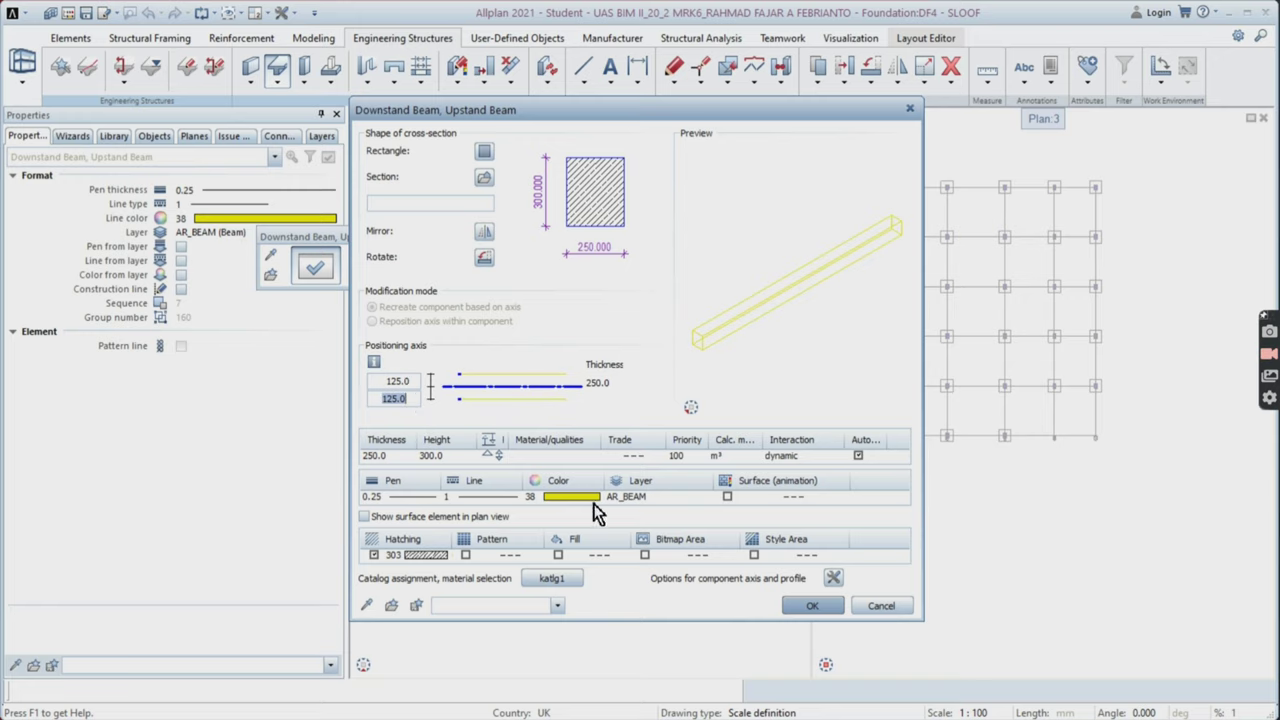
pyautogui.click(814, 606)
# - Draw a beam along the front grid row from the pedestal at C to the pedestal at D
pyautogui.scroll(3, 925, 430)
pyautogui.scroll(5, 925, 430)
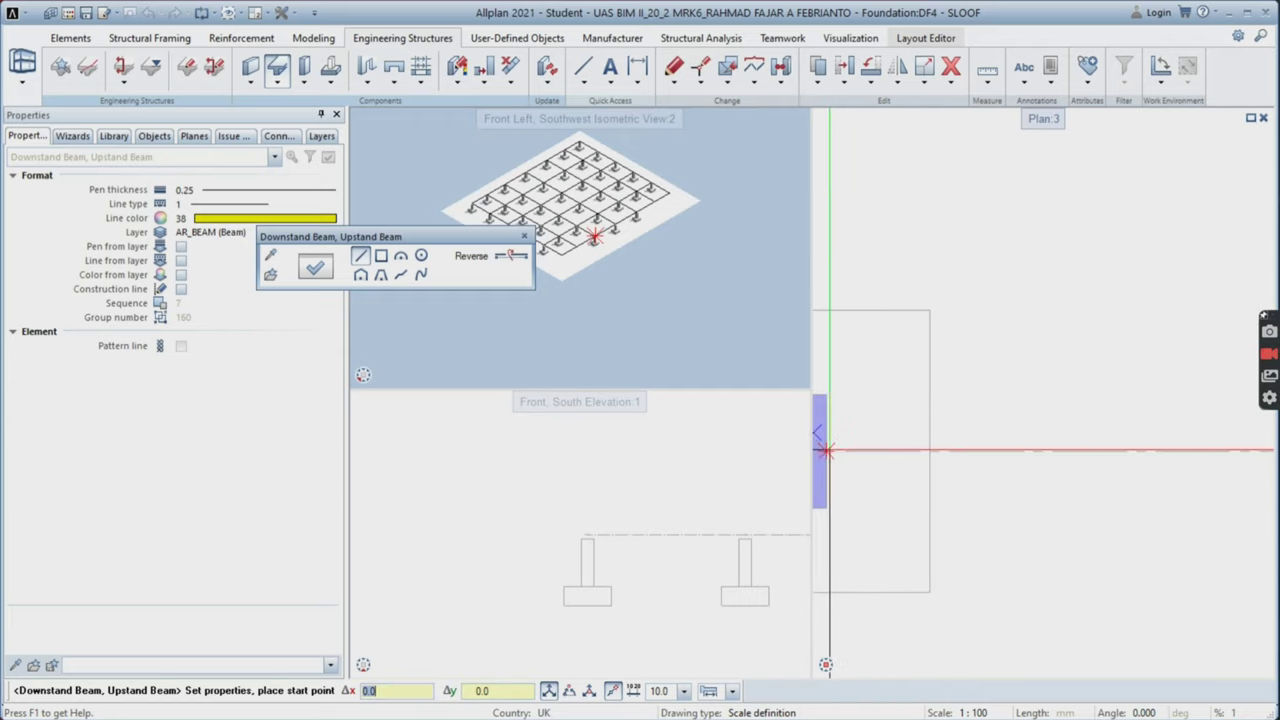
pyautogui.click(825, 451)
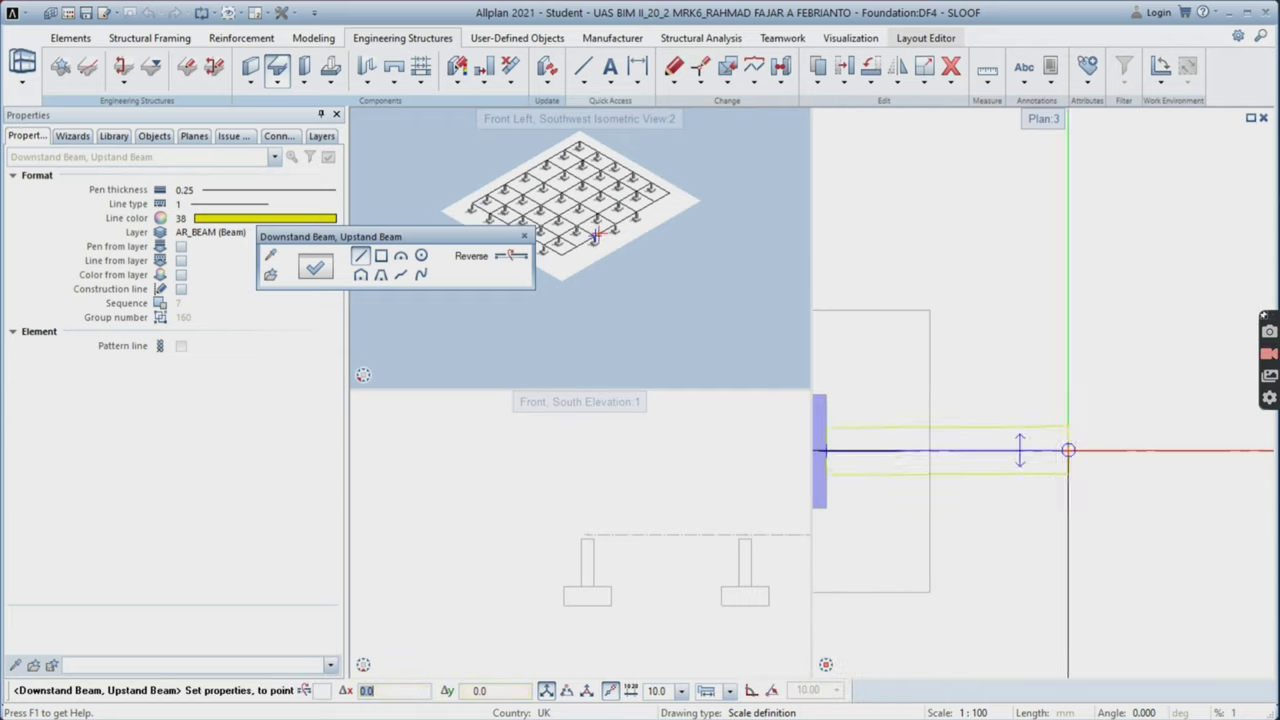
pyautogui.scroll(-3, 1100, 458)
pyautogui.scroll(5, 1190, 466)
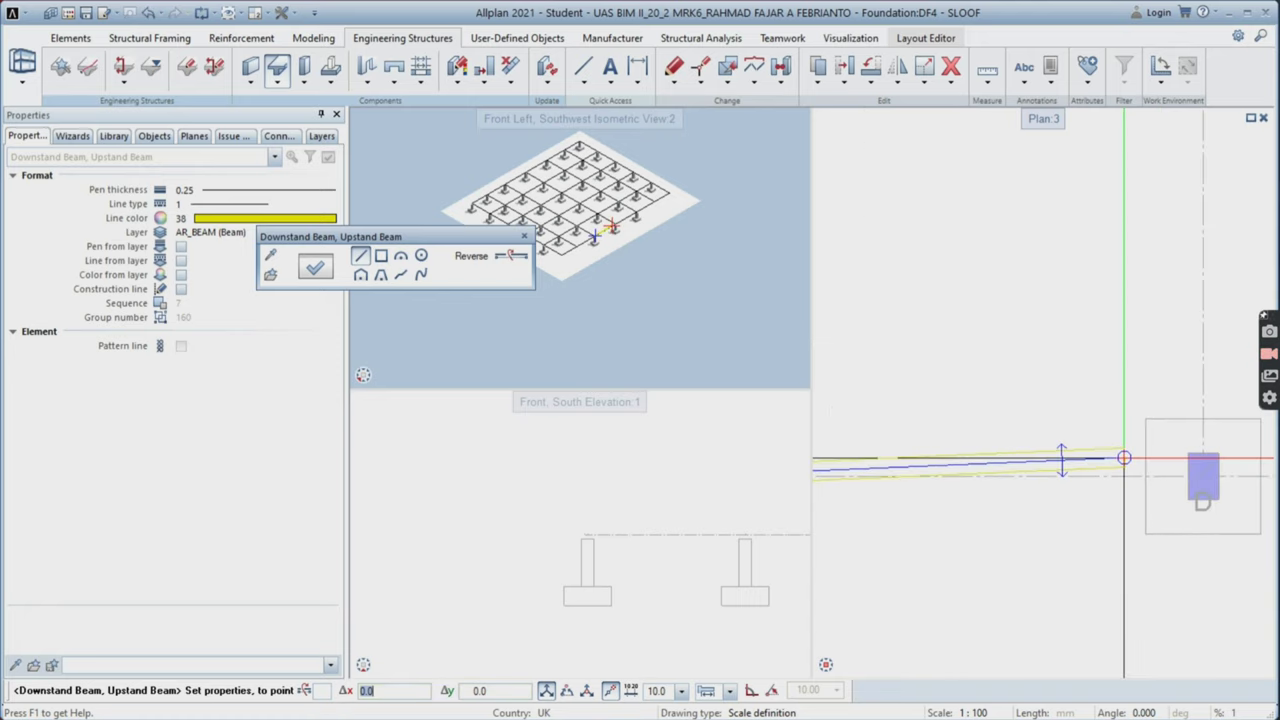
pyautogui.click(1209, 471)
# - Draw a second front-row beam from the pedestal at D to the pedestal at E
pyautogui.scroll(-2, 1190, 470)
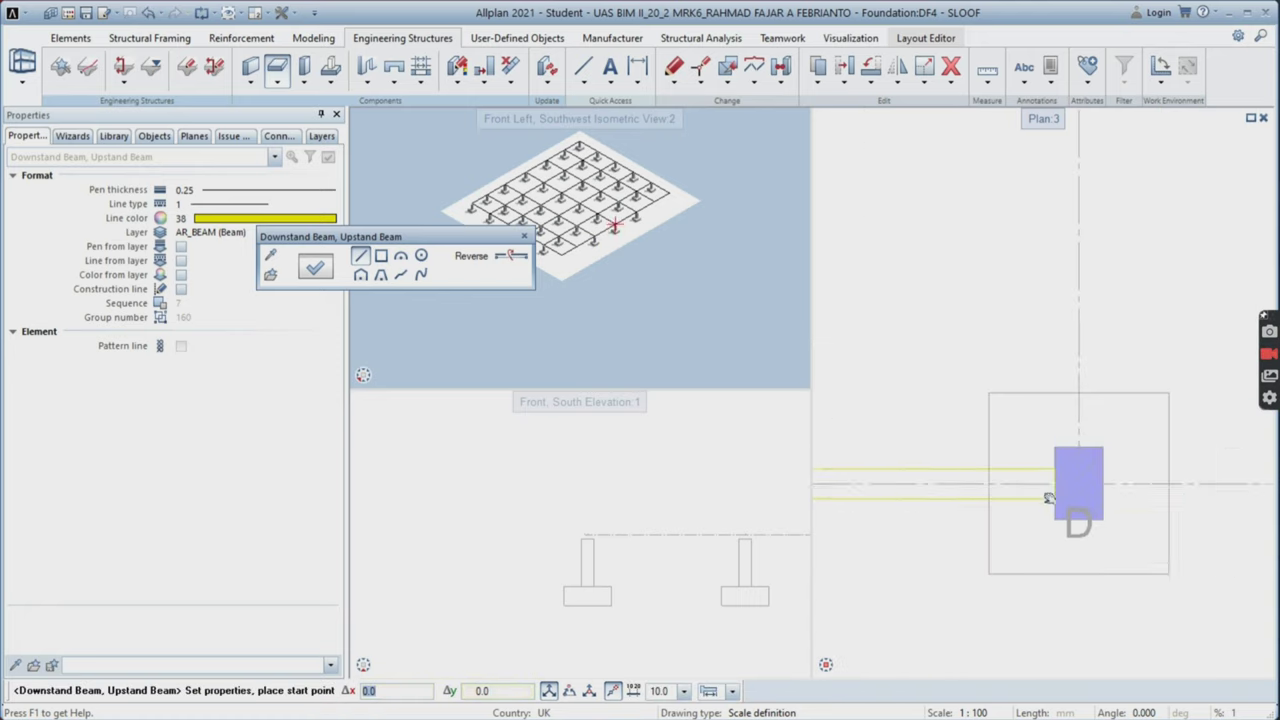
pyautogui.scroll(4, 1046, 490)
pyautogui.click(1046, 490)
pyautogui.scroll(-2, 1046, 490)
pyautogui.scroll(4, 1103, 490)
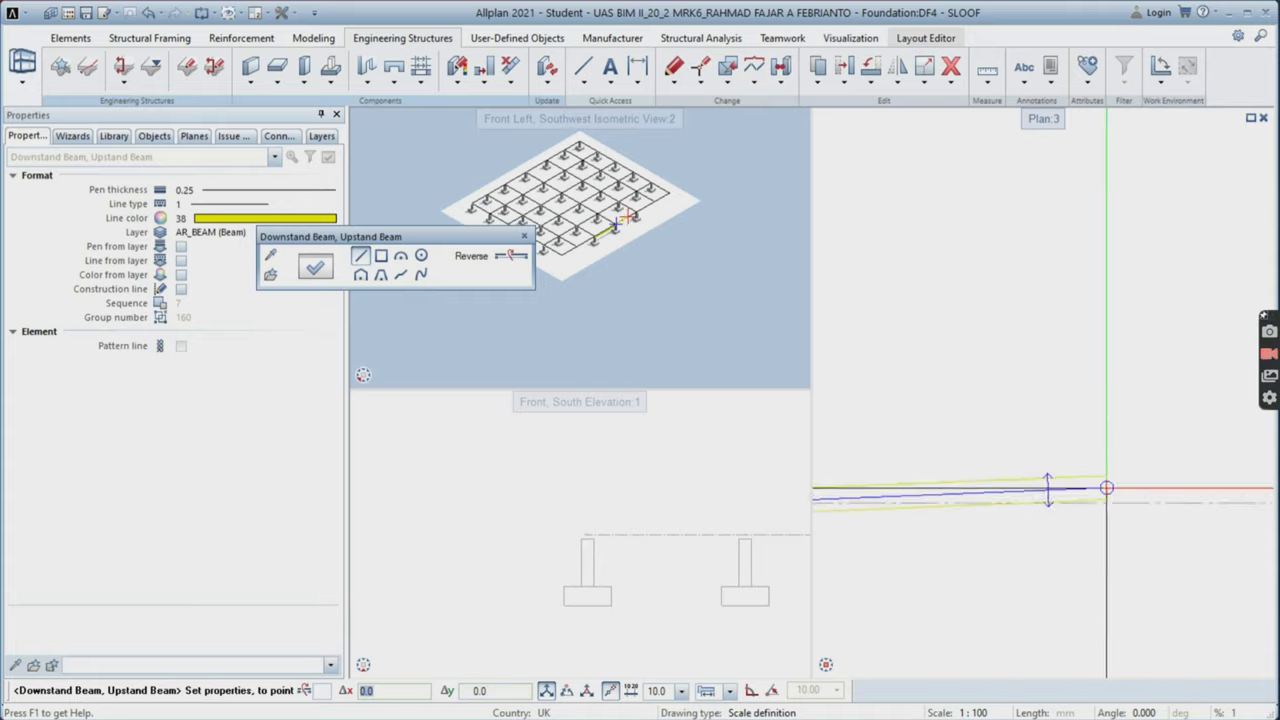
pyautogui.click(1186, 499)
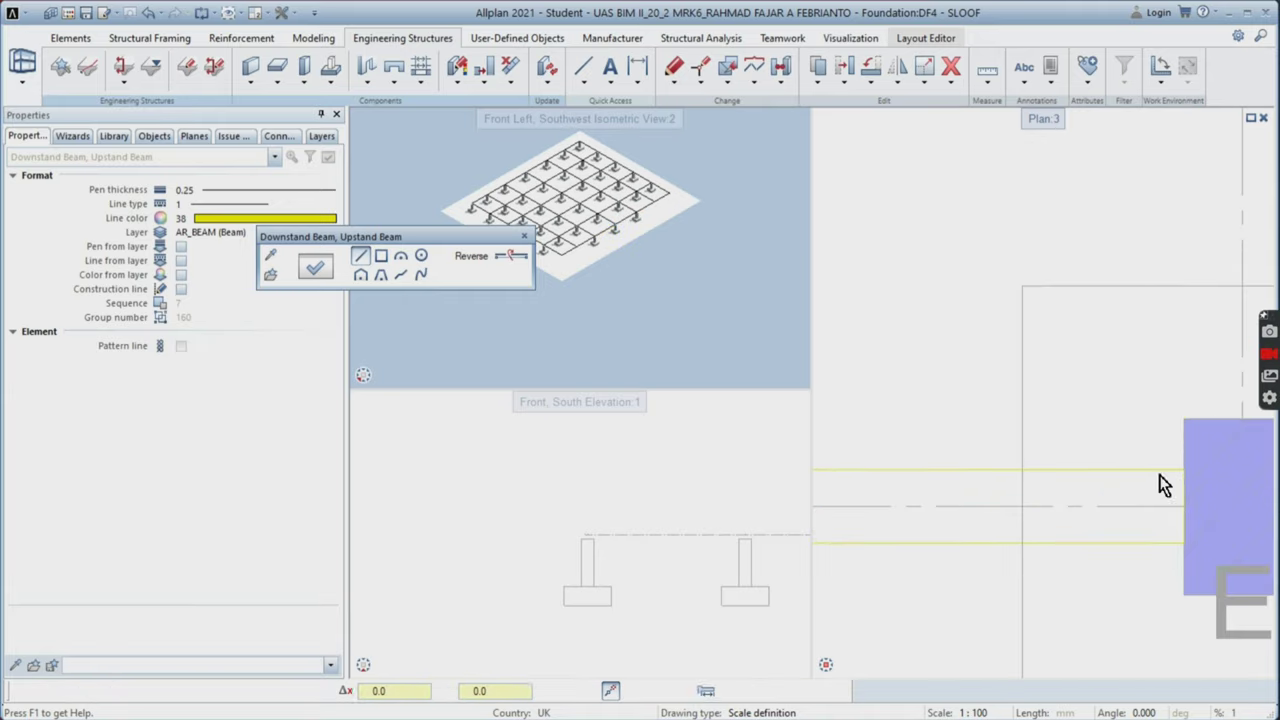
pyautogui.scroll(-5, 1070, 292)
pyautogui.press('Escape')
# - Draw a beam along grid row 2 from the pedestal at A to the pedestal at B
pyautogui.scroll(-3, 950, 284)
pyautogui.moveTo(850, 270); pyautogui.dragTo(1028, 334, button='middle')
pyautogui.scroll(6, 968, 275)
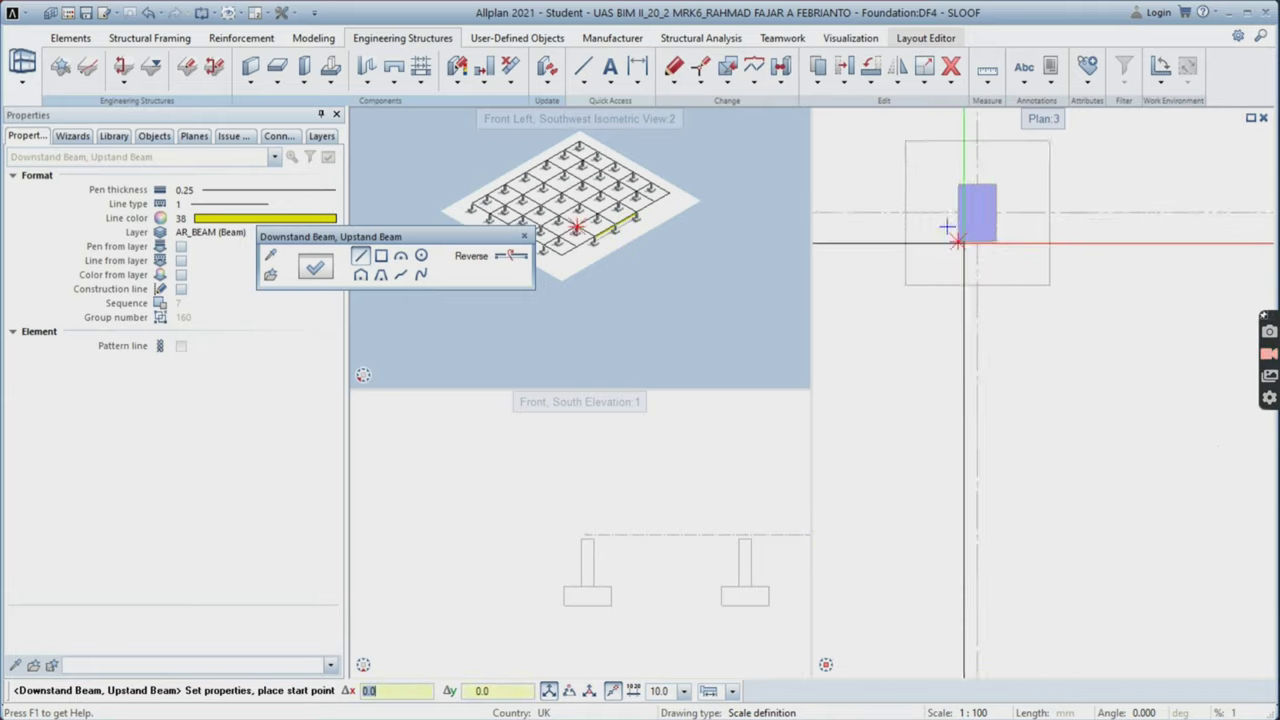
pyautogui.scroll(-2, 946, 230)
pyautogui.moveTo(840, 246); pyautogui.dragTo(1180, 320, button='middle')
pyautogui.scroll(-1, 930, 300)
pyautogui.scroll(2, 842, 303)
pyautogui.click(877, 322)
pyautogui.scroll(-1, 880, 322)
pyautogui.moveTo(1026, 320); pyautogui.dragTo(840, 337, button='middle')
pyautogui.scroll(1, 1046, 338)
pyautogui.scroll(1, 1036, 340)
pyautogui.click(1116, 364)
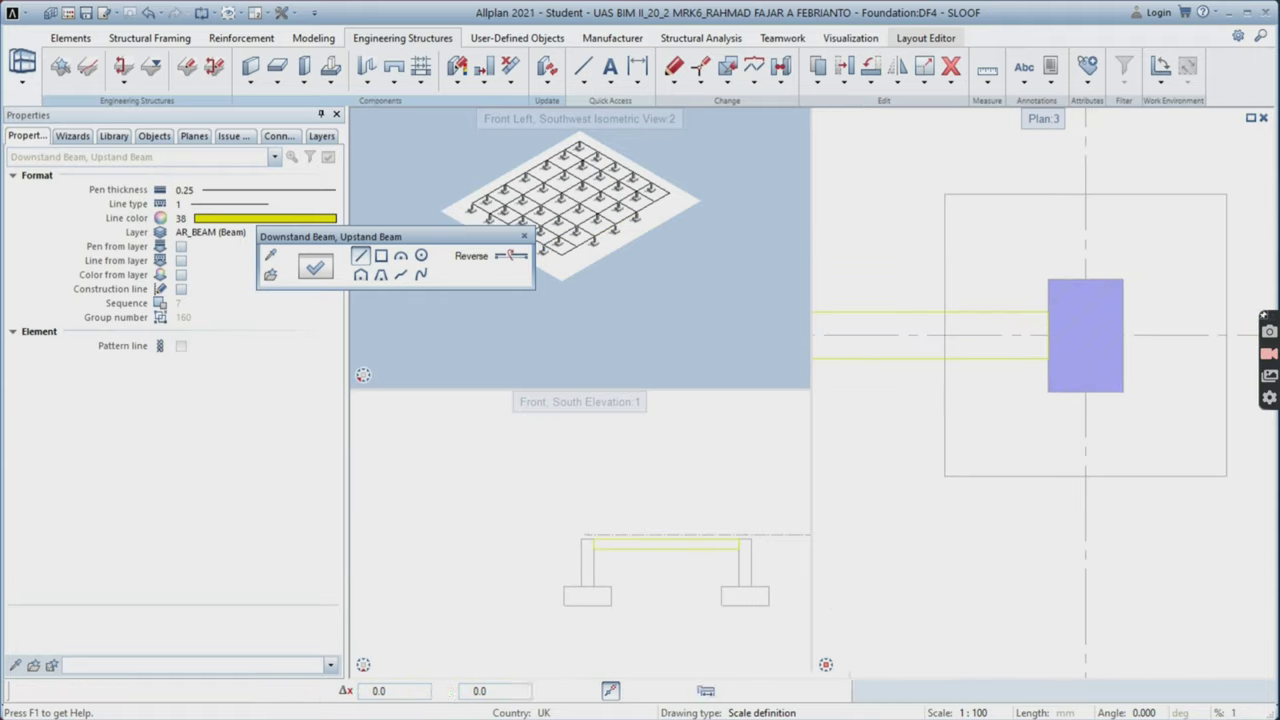
# - Continue grid row 2 with a beam from the pedestal at B to the pedestal at C
pyautogui.moveTo(1116, 364); pyautogui.dragTo(1024, 364, button='middle')
pyautogui.click(1025, 364)
pyautogui.scroll(-3, 1143, 371)
pyautogui.moveTo(1180, 378); pyautogui.dragTo(980, 403, button='middle')
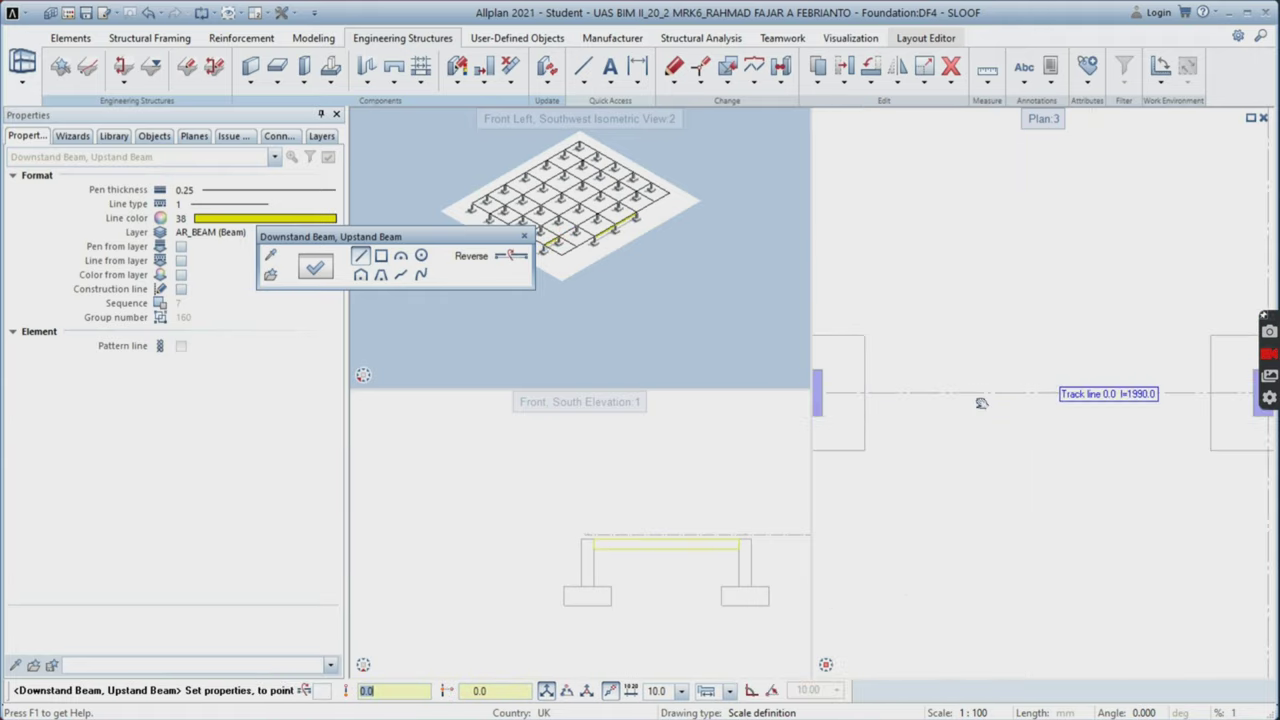
pyautogui.moveTo(1086, 400); pyautogui.dragTo(933, 417, button='middle')
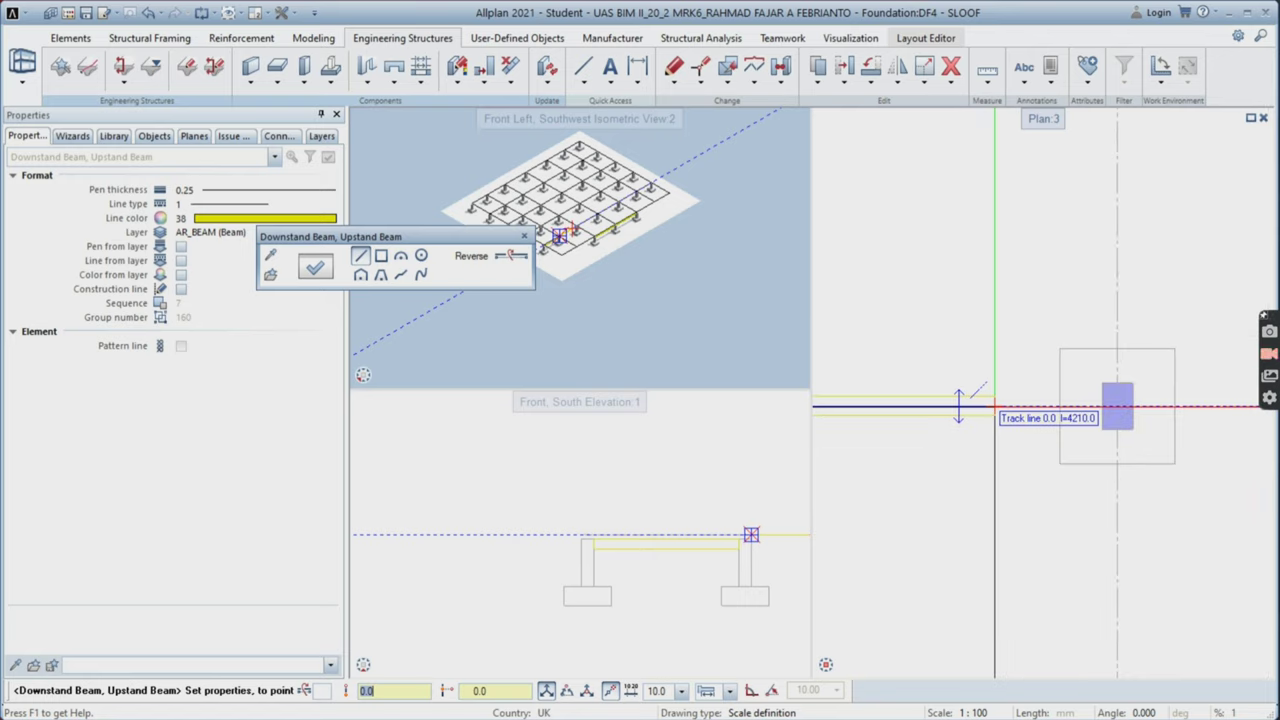
pyautogui.scroll(3, 995, 407)
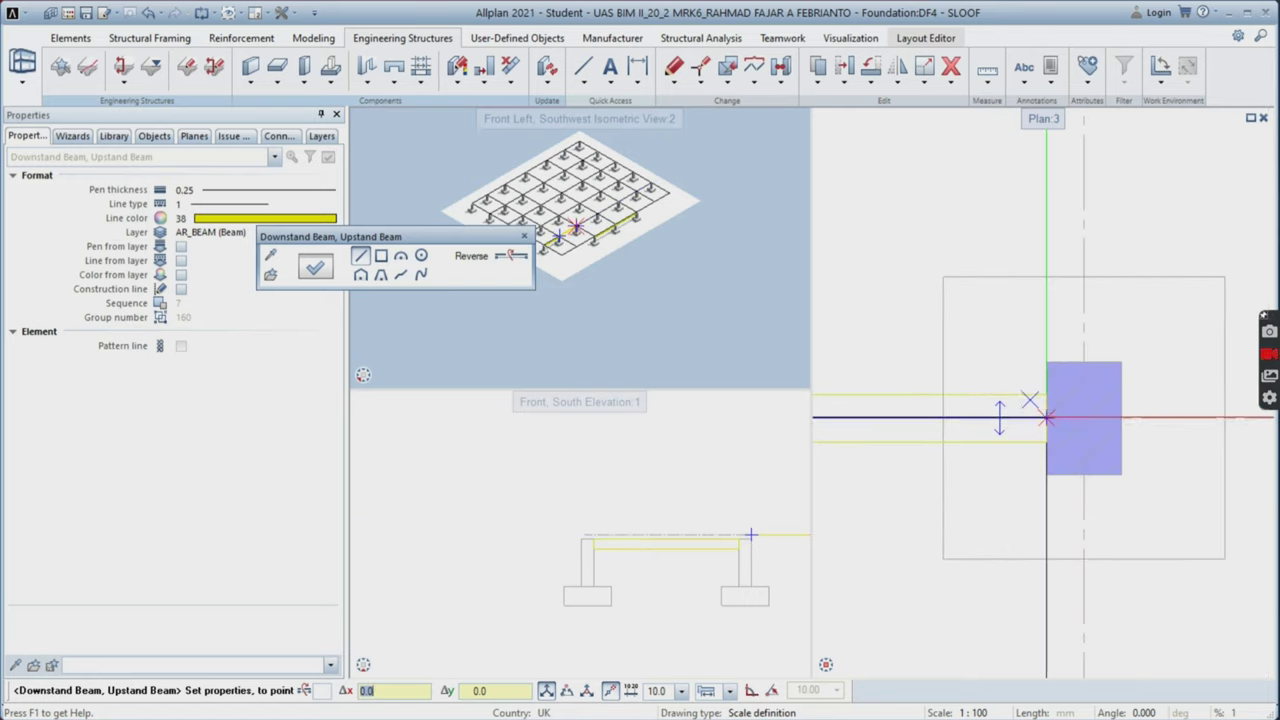
pyautogui.click(1045, 415)
pyautogui.scroll(-5, 1045, 415)
# - Copy the two row 2 beams onto grid row 3, using the beam start at pedestal A as base point
pyautogui.click(818, 68)
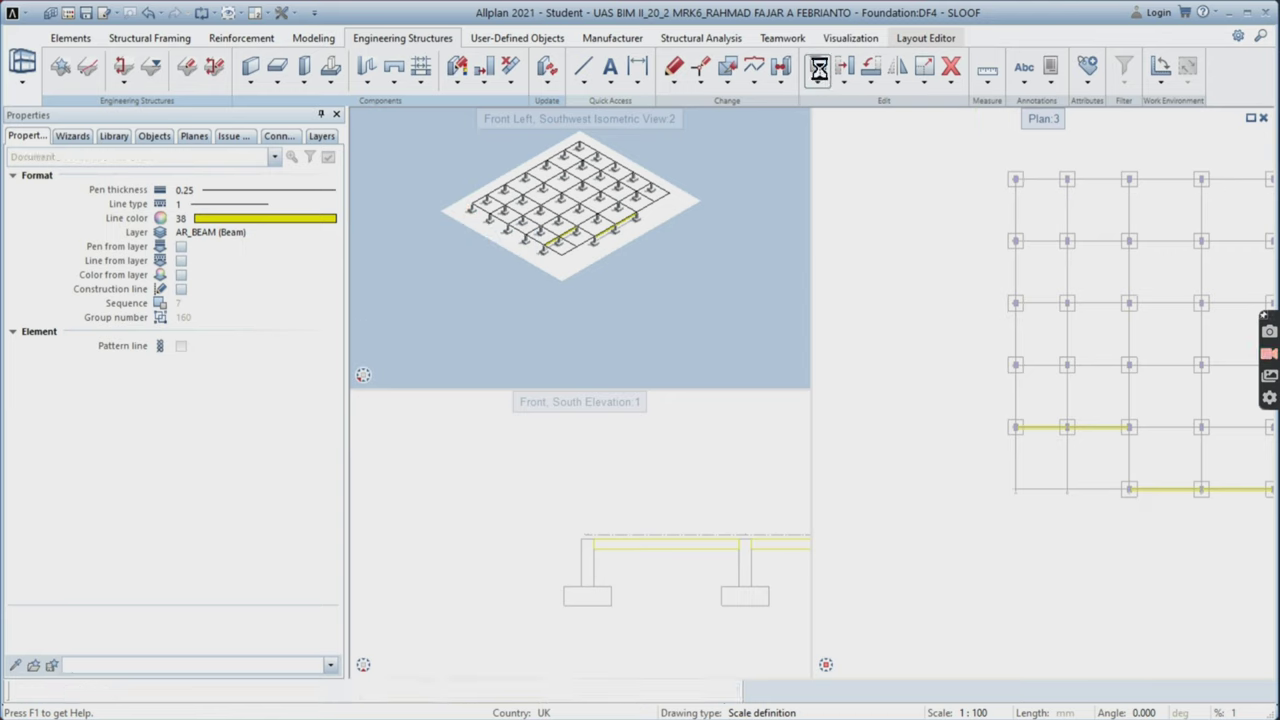
pyautogui.scroll(-2, 1000, 357)
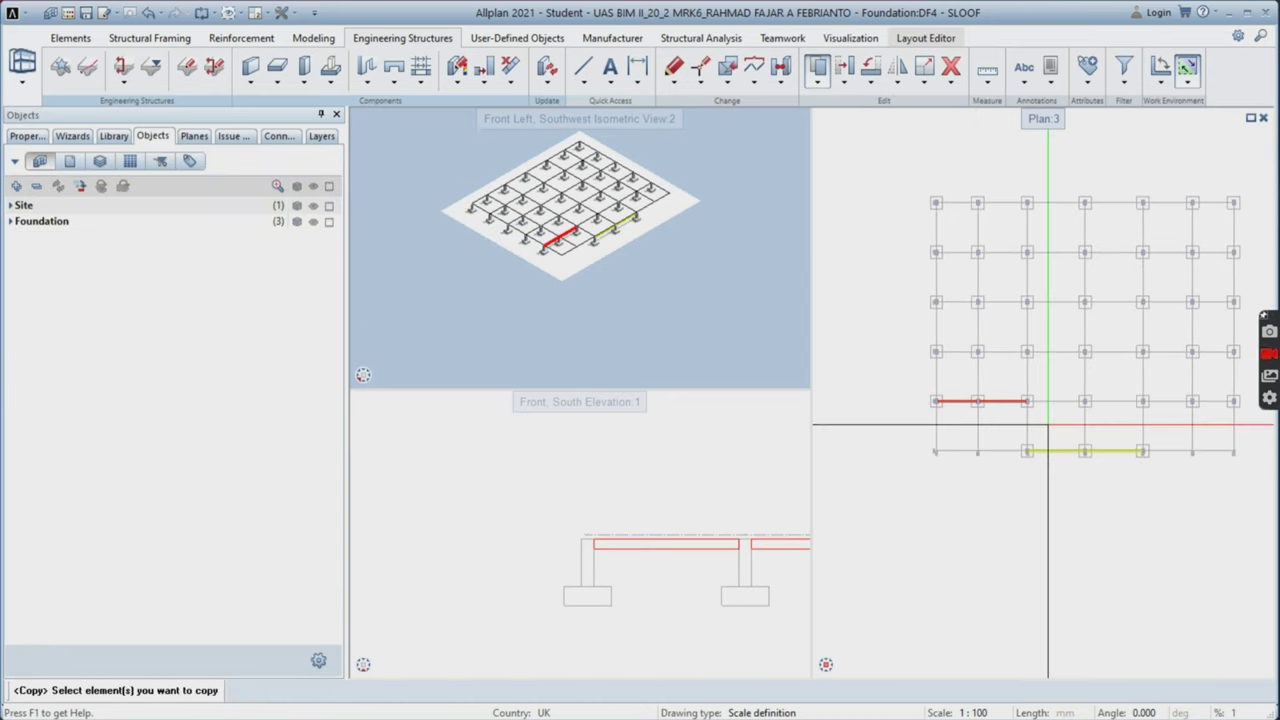
pyautogui.click(1048, 425)
pyautogui.scroll(4, 935, 401)
pyautogui.click(918, 343)
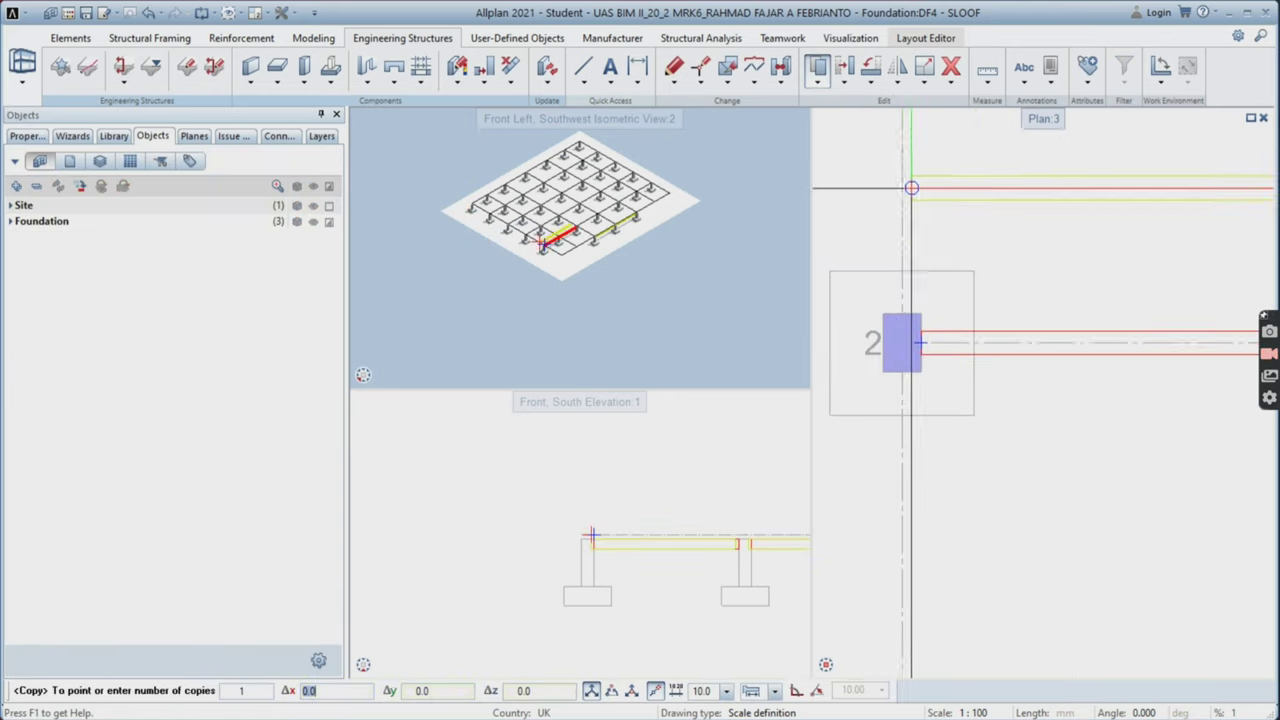
pyautogui.moveTo(908, 165); pyautogui.dragTo(900, 624, button='middle')
pyautogui.moveTo(915, 205); pyautogui.dragTo(926, 451, button='middle')
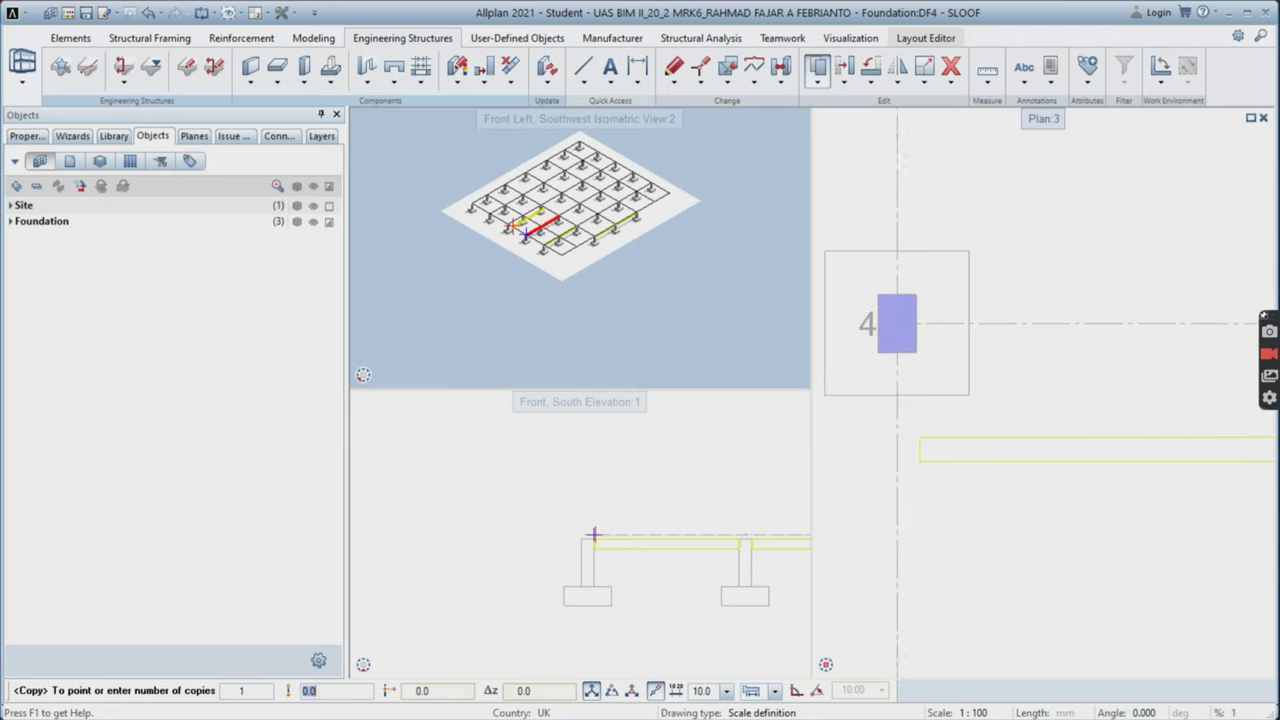
# - Place further copies of the two beams on grid rows 4 and 5 and the rearmost row, and finish copying
pyautogui.moveTo(948, 358); pyautogui.dragTo(948, 448, button='middle')
pyautogui.click(918, 314)
pyautogui.scroll(-1, 923, 260)
pyautogui.moveTo(923, 260); pyautogui.dragTo(910, 616, button='middle')
pyautogui.scroll(2, 908, 206)
pyautogui.press('Escape')
pyautogui.scroll(-5, 983, 400)
pyautogui.scroll(-2, 977, 391)
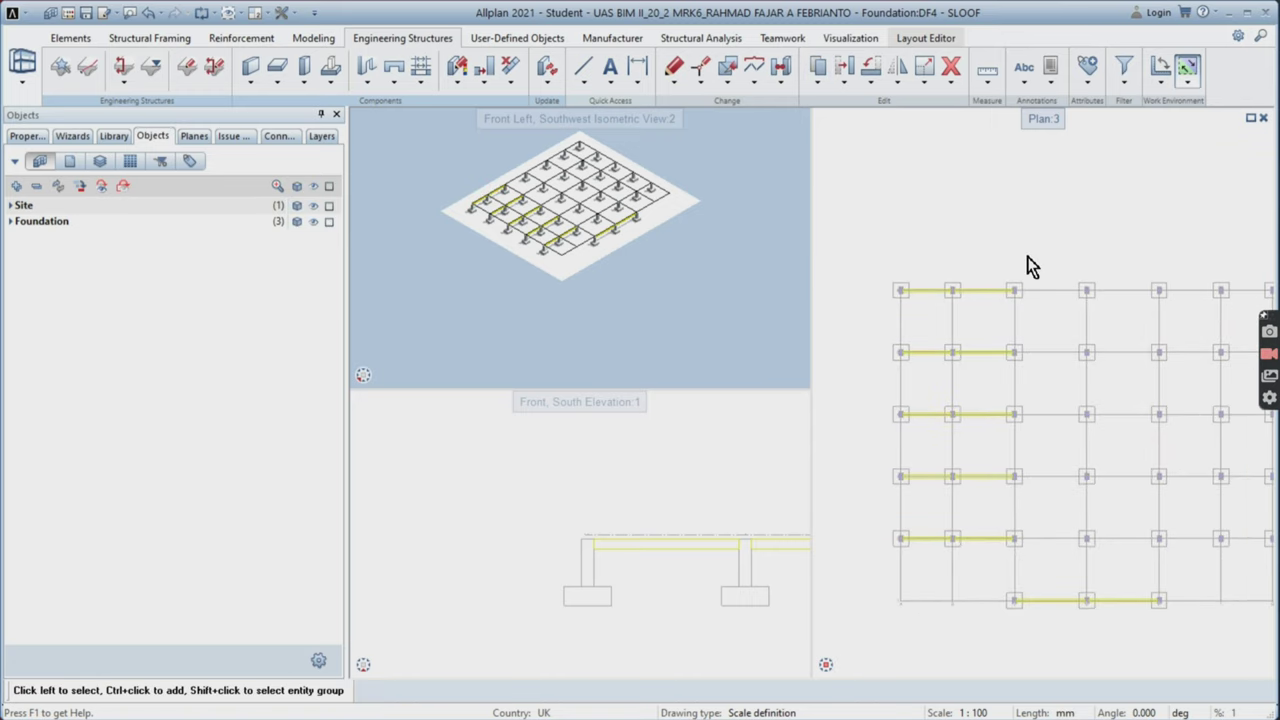
# - Mirror a copy of all beams between grid lines A and C to the bays between E and G about grid line D
pyautogui.click(897, 88)
pyautogui.moveTo(902, 238); pyautogui.dragTo(1042, 576)
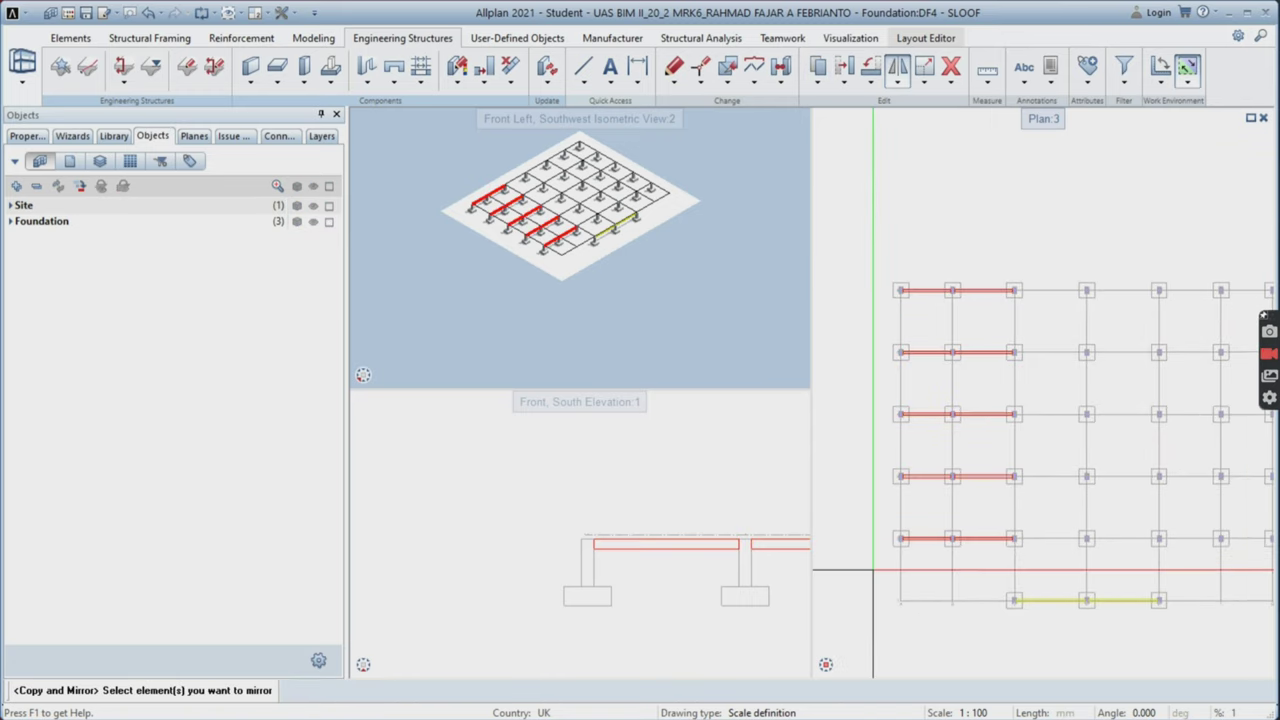
pyautogui.scroll(5, 1106, 547)
pyautogui.click(1024, 537)
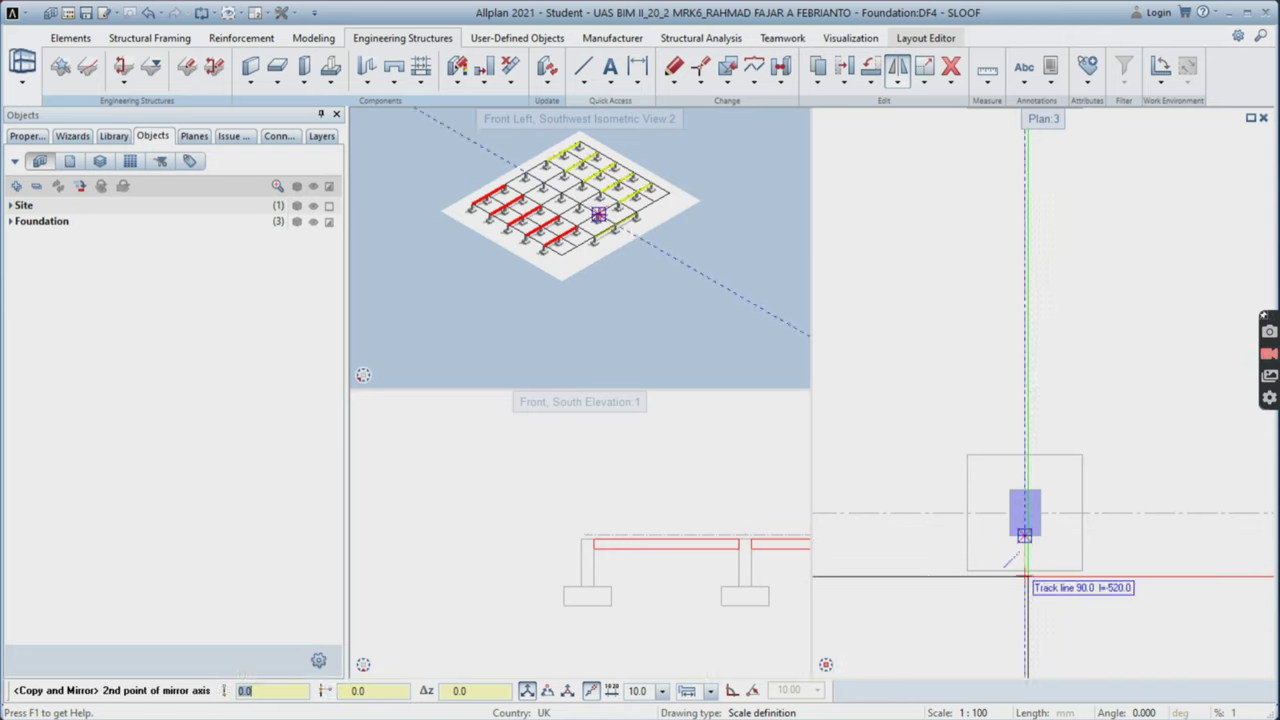
pyautogui.click(1088, 440)
pyautogui.scroll(-4, 1088, 440)
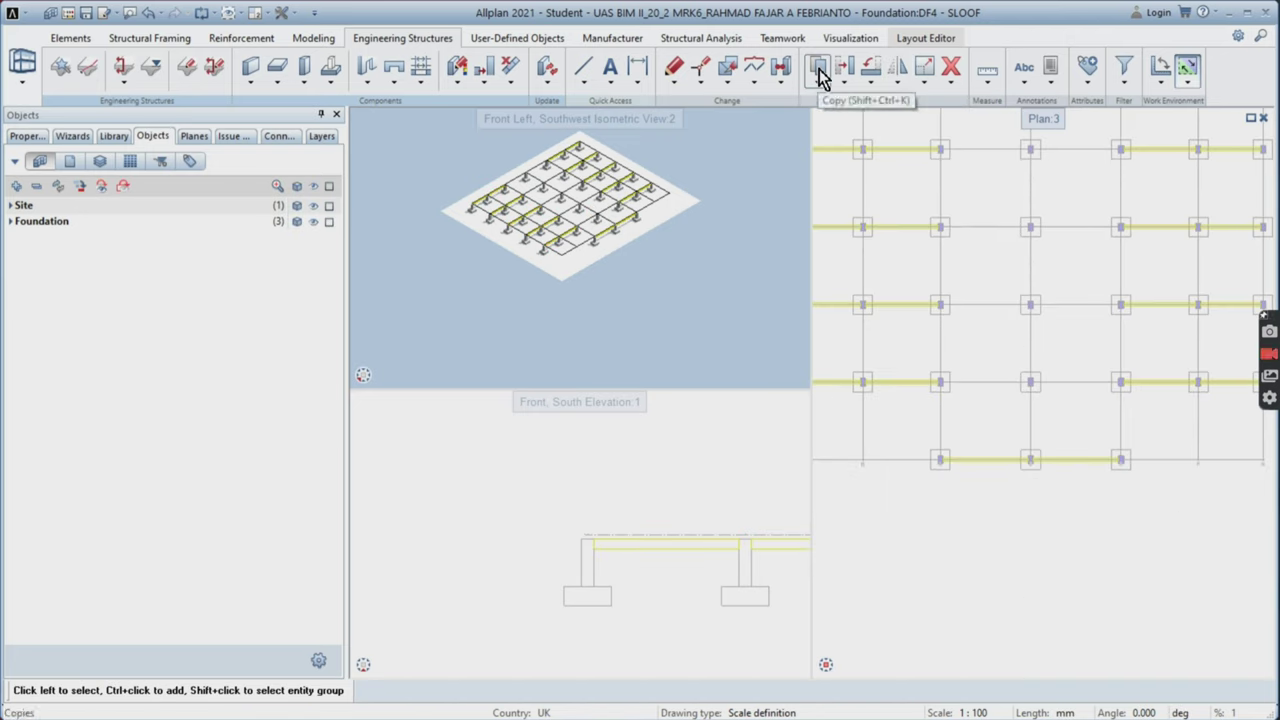
# - Copy the two row 1 beams between C and E onto grid row 2, using a base point at pedestal D
pyautogui.scroll(-2, 924, 382)
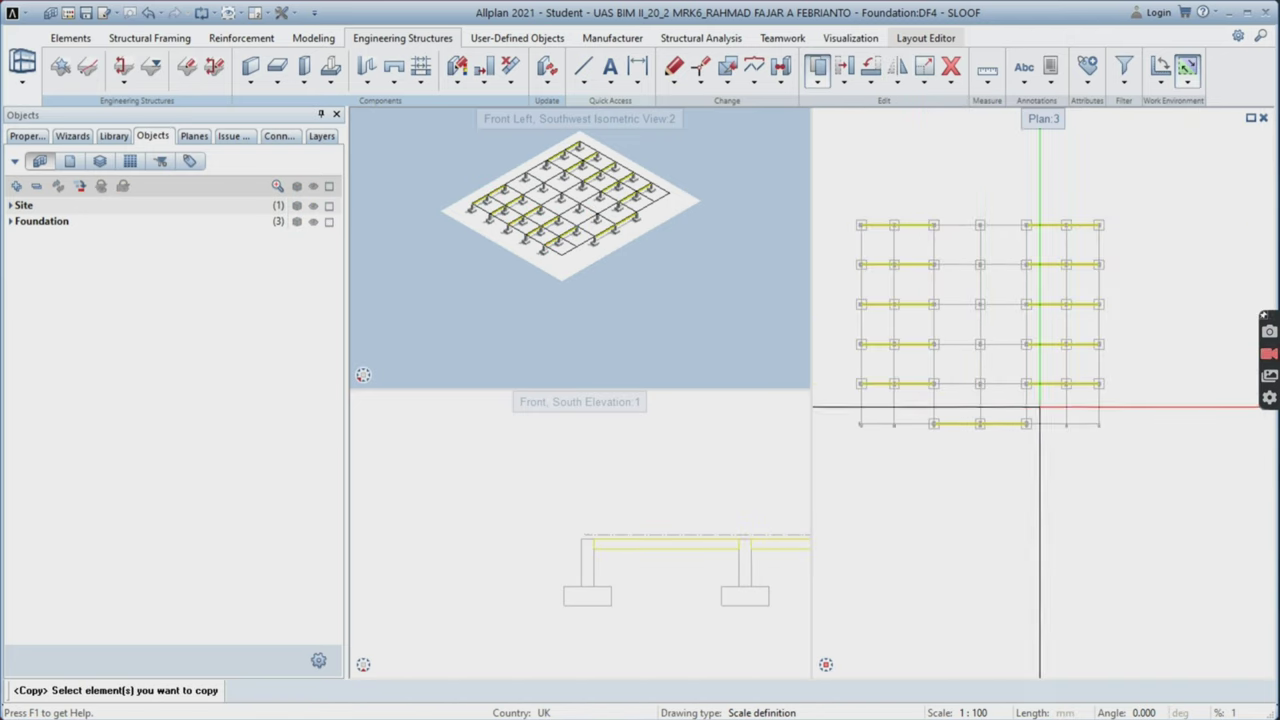
pyautogui.moveTo(917, 406); pyautogui.dragTo(1042, 440)
pyautogui.scroll(6, 1000, 429)
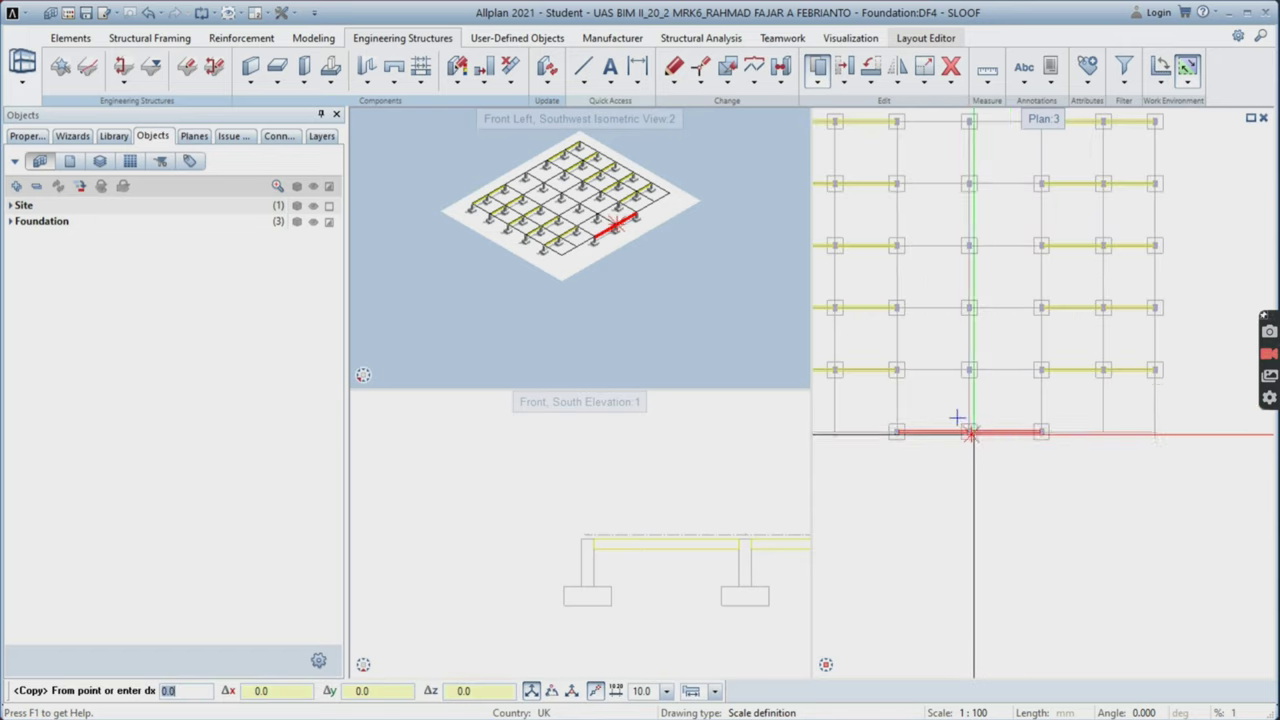
pyautogui.click(983, 417)
pyautogui.scroll(-1, 980, 360)
pyautogui.moveTo(977, 300); pyautogui.dragTo(977, 509, button='middle')
pyautogui.scroll(1, 963, 337)
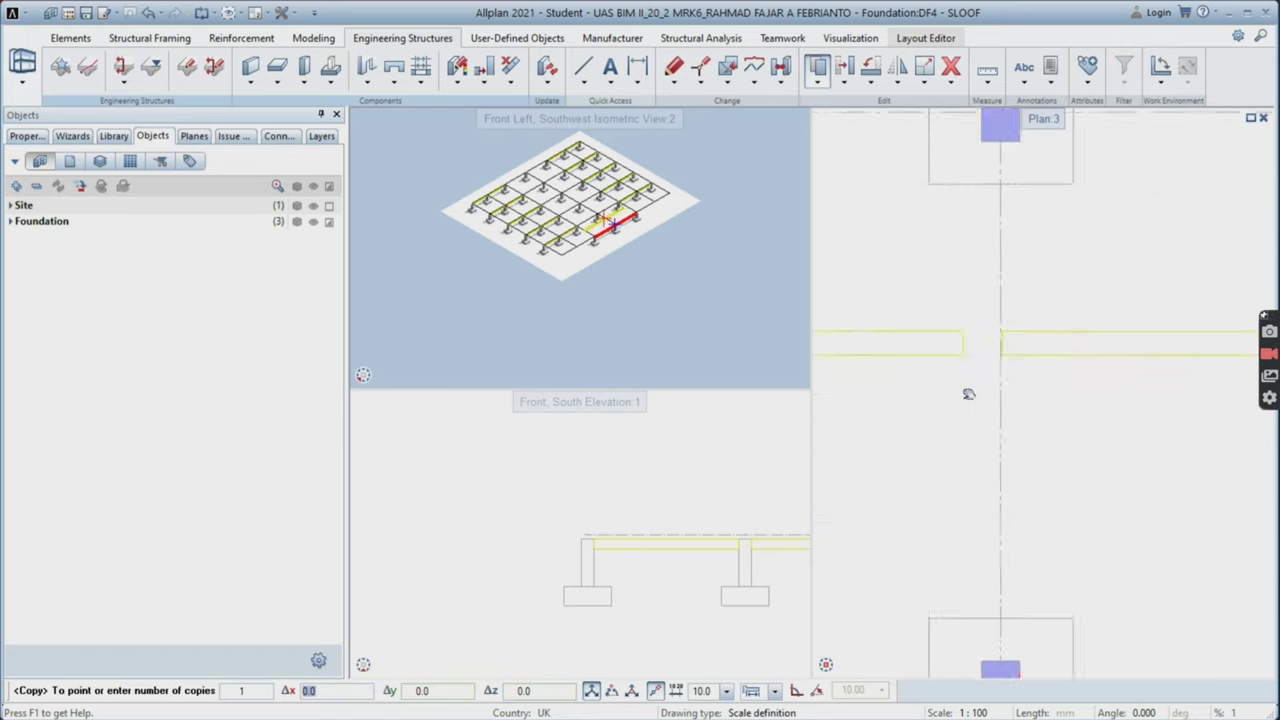
pyautogui.moveTo(963, 337); pyautogui.dragTo(966, 531, button='middle')
pyautogui.moveTo(1028, 145); pyautogui.dragTo(1010, 385, button='middle')
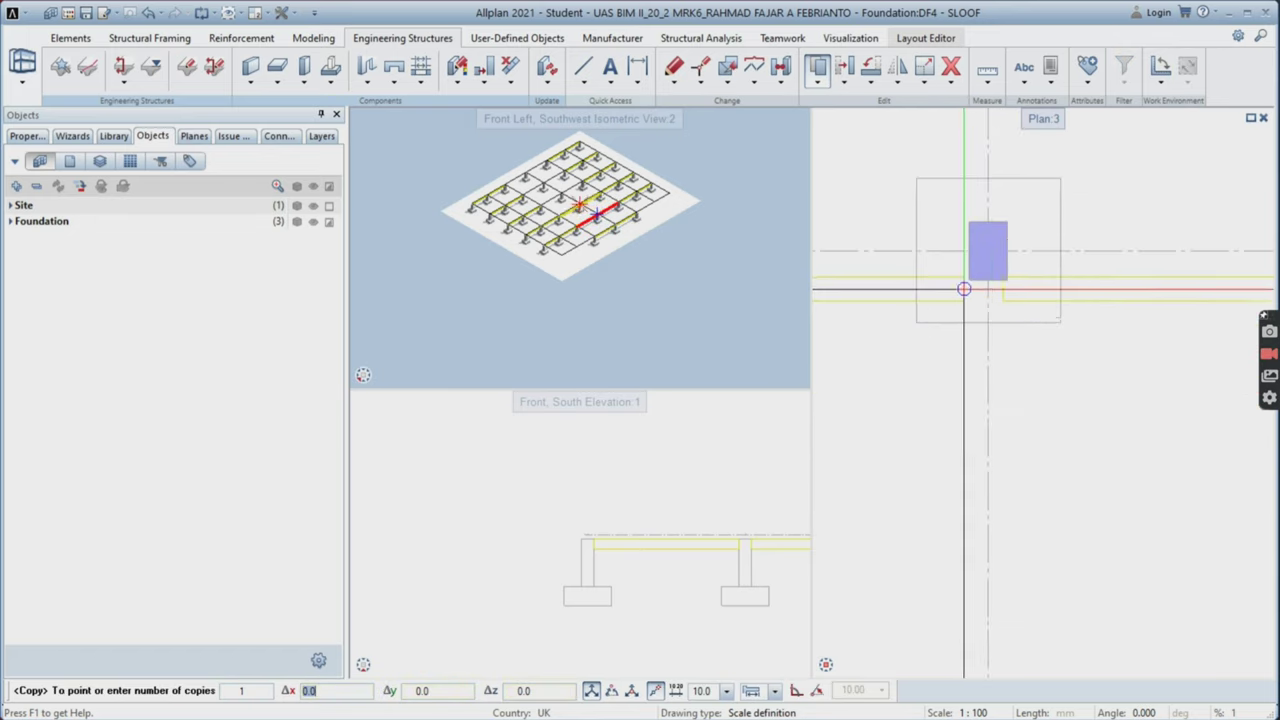
# - Place further copies of the two C–E beams on grid rows 3 and 4
pyautogui.click(968, 251)
pyautogui.moveTo(977, 152); pyautogui.dragTo(992, 340, button='middle')
pyautogui.scroll(2, 989, 345)
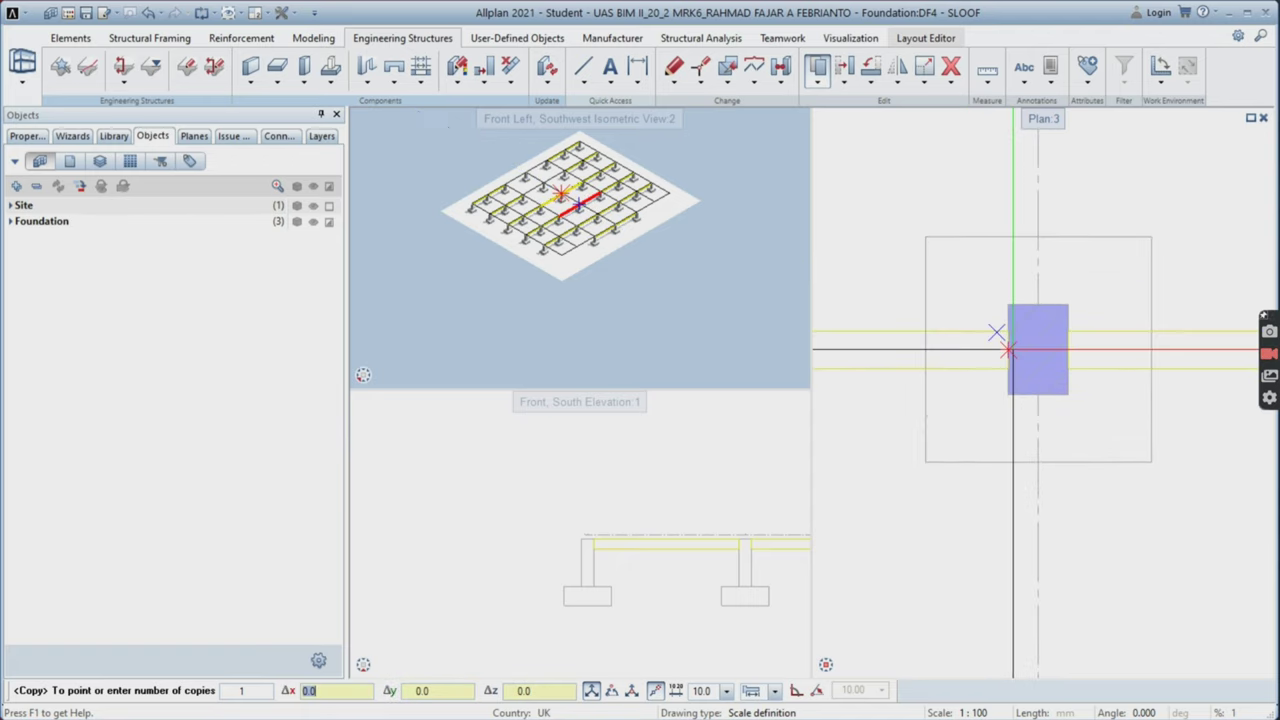
pyautogui.moveTo(1008, 233); pyautogui.dragTo(1005, 485, button='middle')
pyautogui.moveTo(1018, 225); pyautogui.dragTo(1027, 489, button='middle')
pyautogui.moveTo(1000, 121); pyautogui.dragTo(989, 291, button='middle')
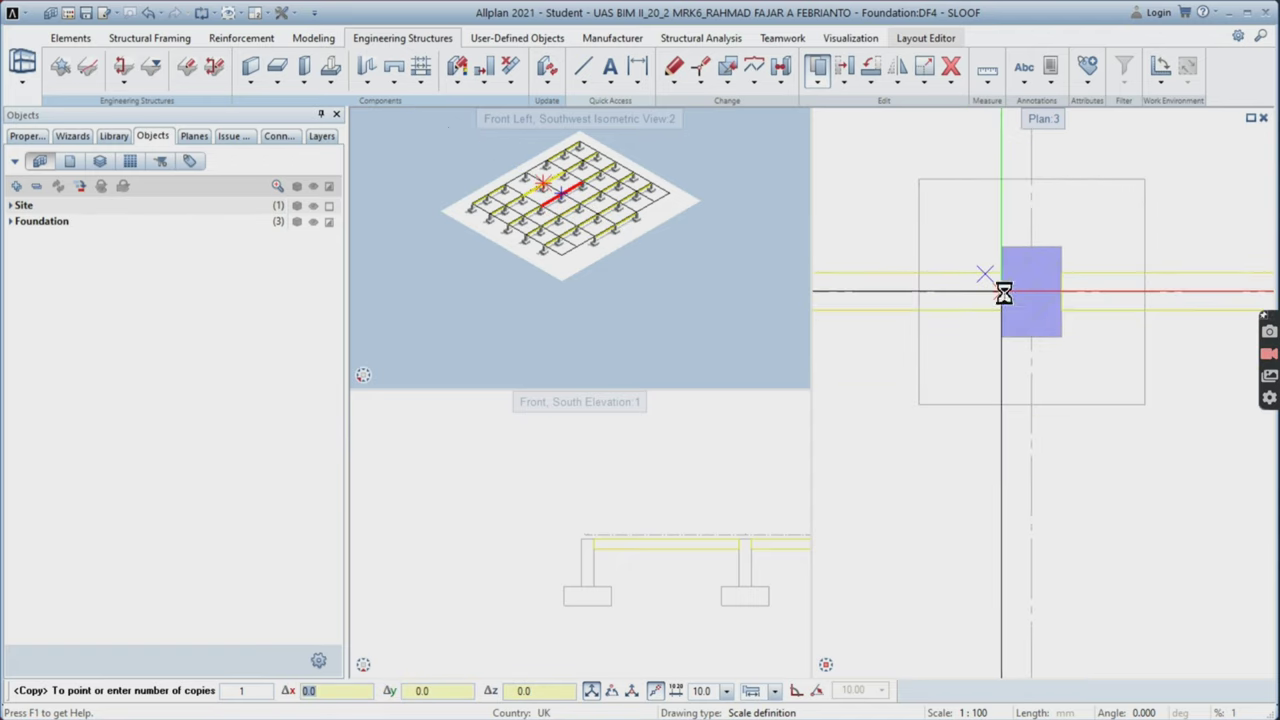
# - Place the last copies of the two C–E beams on grid row 5 and the rearmost row, and finish copying
pyautogui.click(1003, 292)
pyautogui.moveTo(995, 150); pyautogui.dragTo(1008, 611, button='middle')
pyautogui.moveTo(1020, 208); pyautogui.dragTo(1003, 503, button='middle')
pyautogui.scroll(1, 1003, 503)
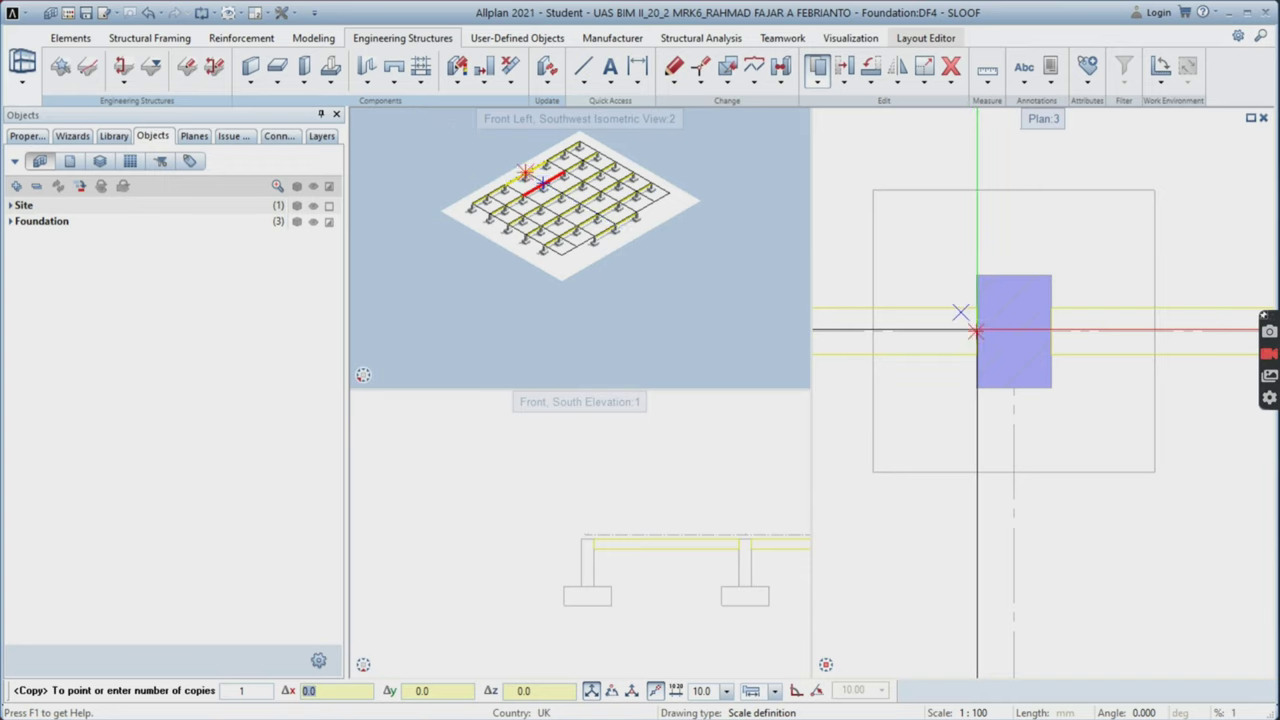
pyautogui.click(977, 330)
pyautogui.scroll(-10, 1008, 288)
pyautogui.press('Escape')
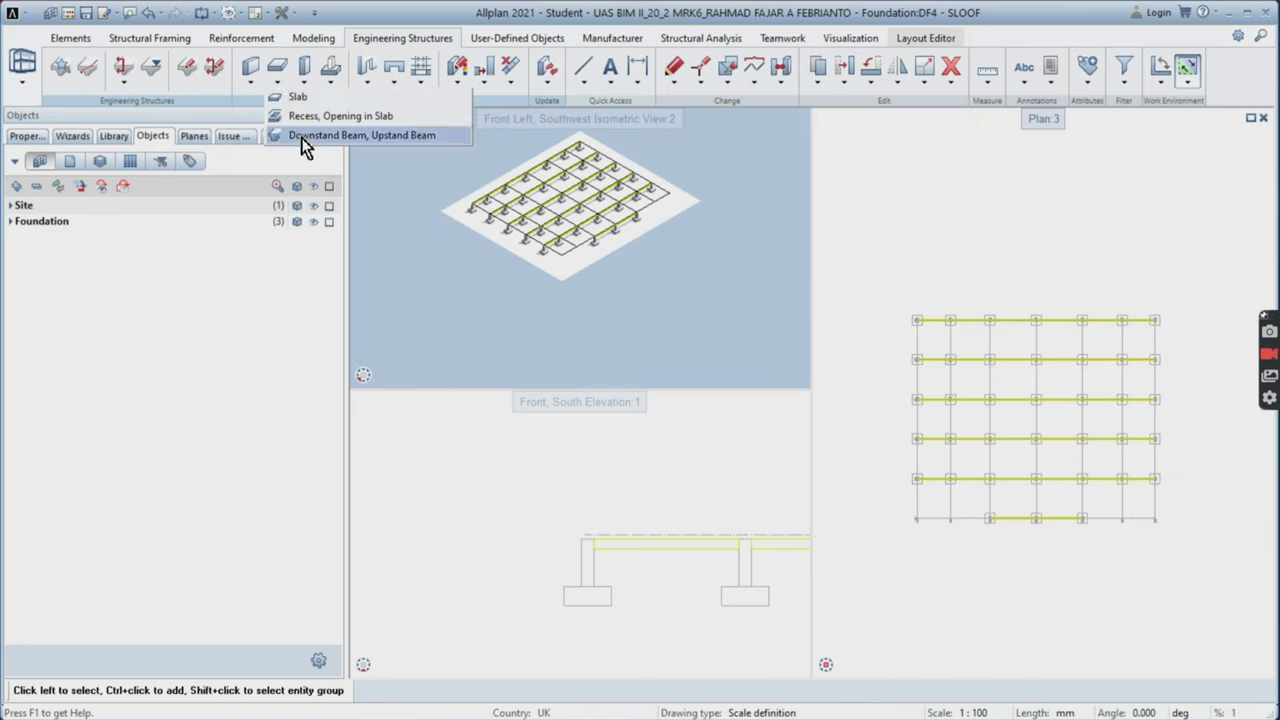
# - Draw a downstand beam on grid line C from the row 2 pedestal to the row 1 pedestal
pyautogui.click(303, 137)
pyautogui.scroll(3, 967, 352)
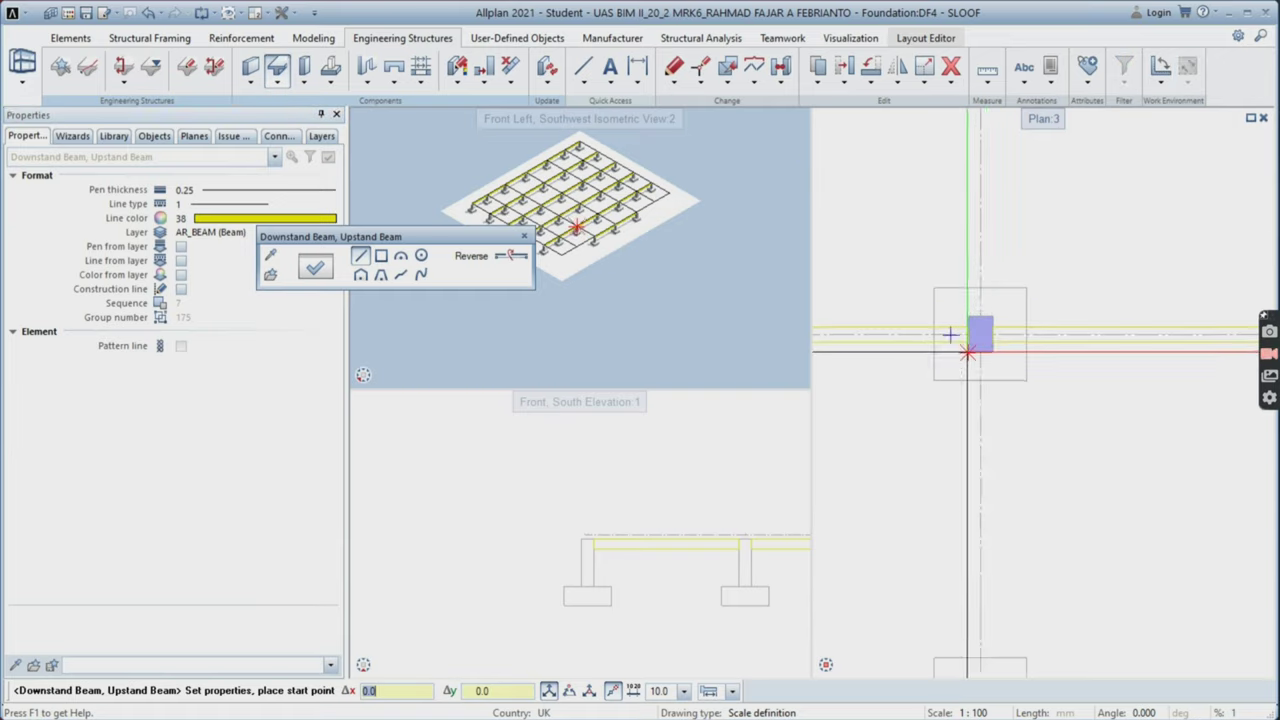
pyautogui.click(980, 352)
pyautogui.moveTo(985, 630); pyautogui.dragTo(976, 472, button='middle')
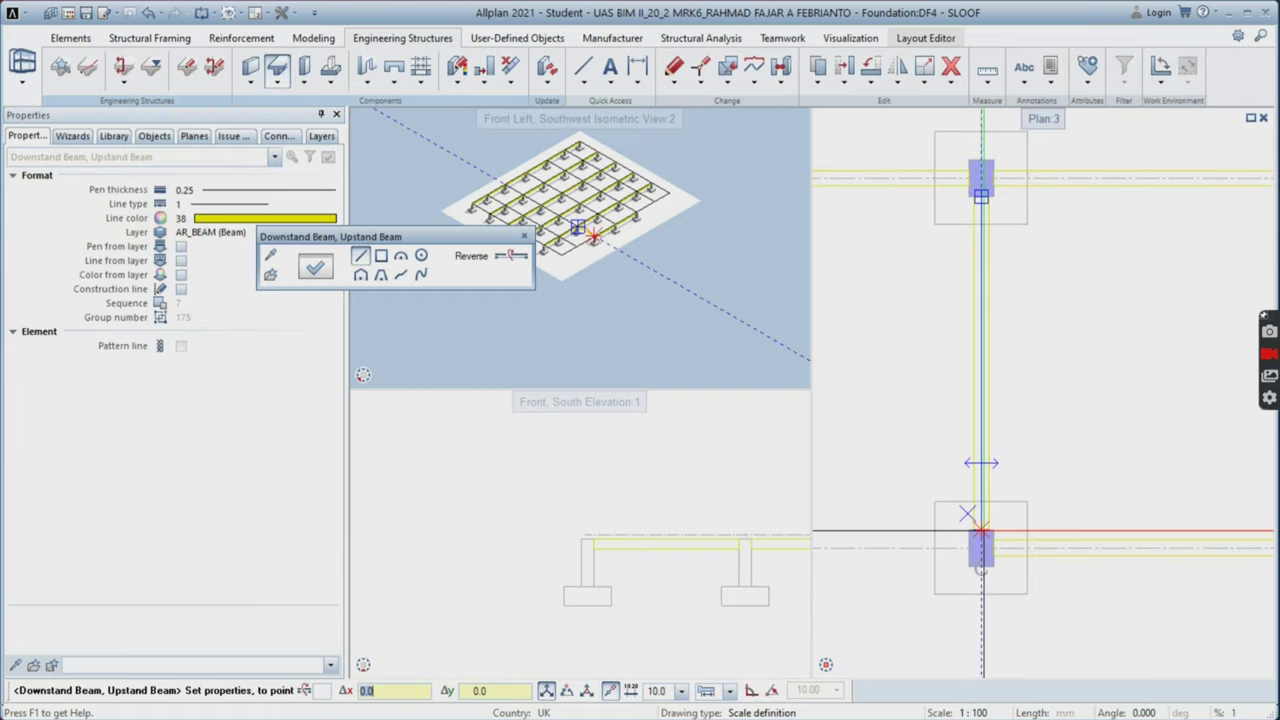
pyautogui.click(980, 527)
# - Add a beam on grid line D from the row 2 pedestal to the row 1 pedestal
pyautogui.scroll(2, 1064, 330)
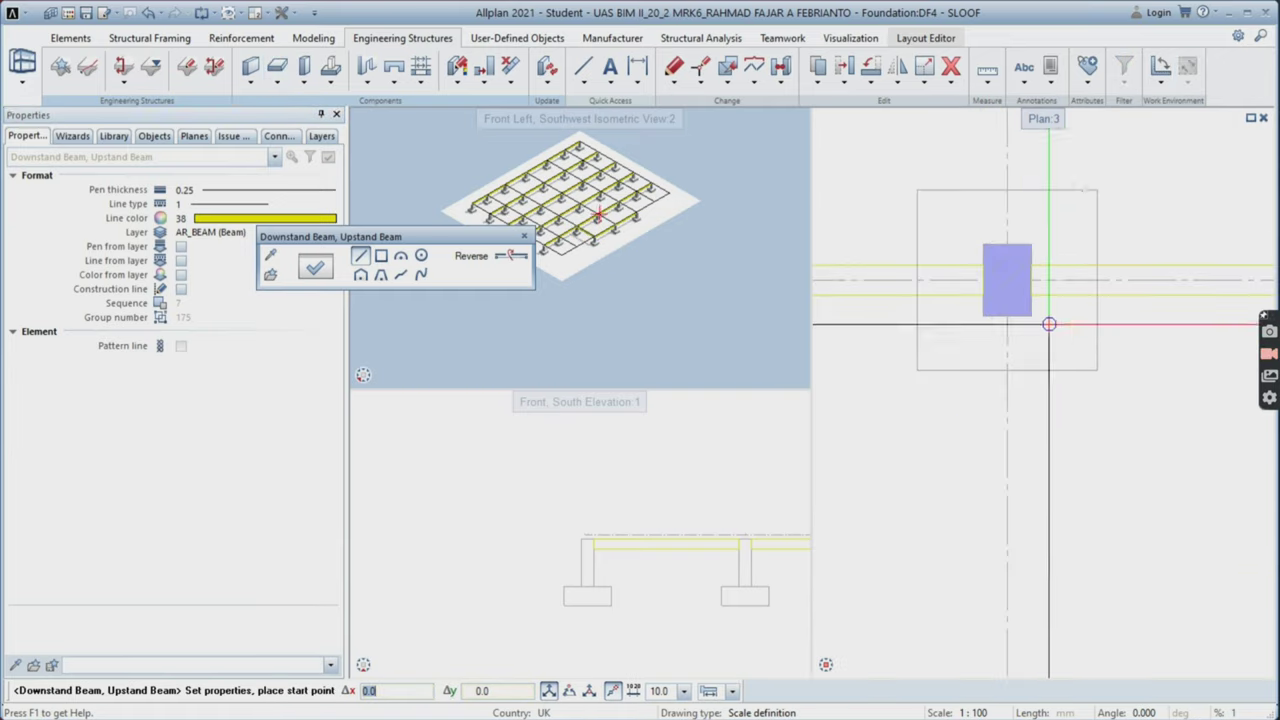
pyautogui.click(1007, 315)
pyautogui.scroll(-3, 1031, 449)
pyautogui.moveTo(1037, 668); pyautogui.dragTo(1046, 471, button='middle')
pyautogui.scroll(5, 1046, 472)
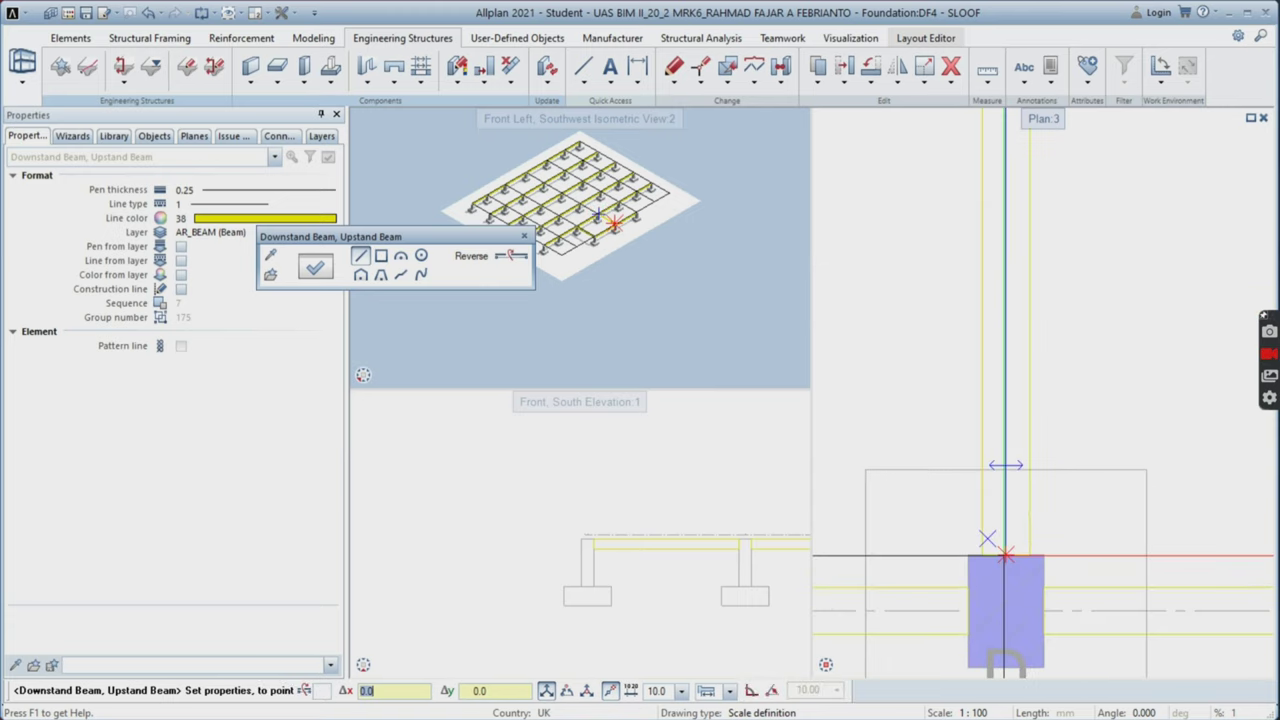
pyautogui.click(1005, 555)
# - Add a beam on grid line E from the row 2 pedestal to the row 1 pedestal
pyautogui.scroll(-6, 1108, 390)
pyautogui.moveTo(935, 265); pyautogui.dragTo(1183, 417, button='middle')
pyautogui.scroll(5, 1087, 329)
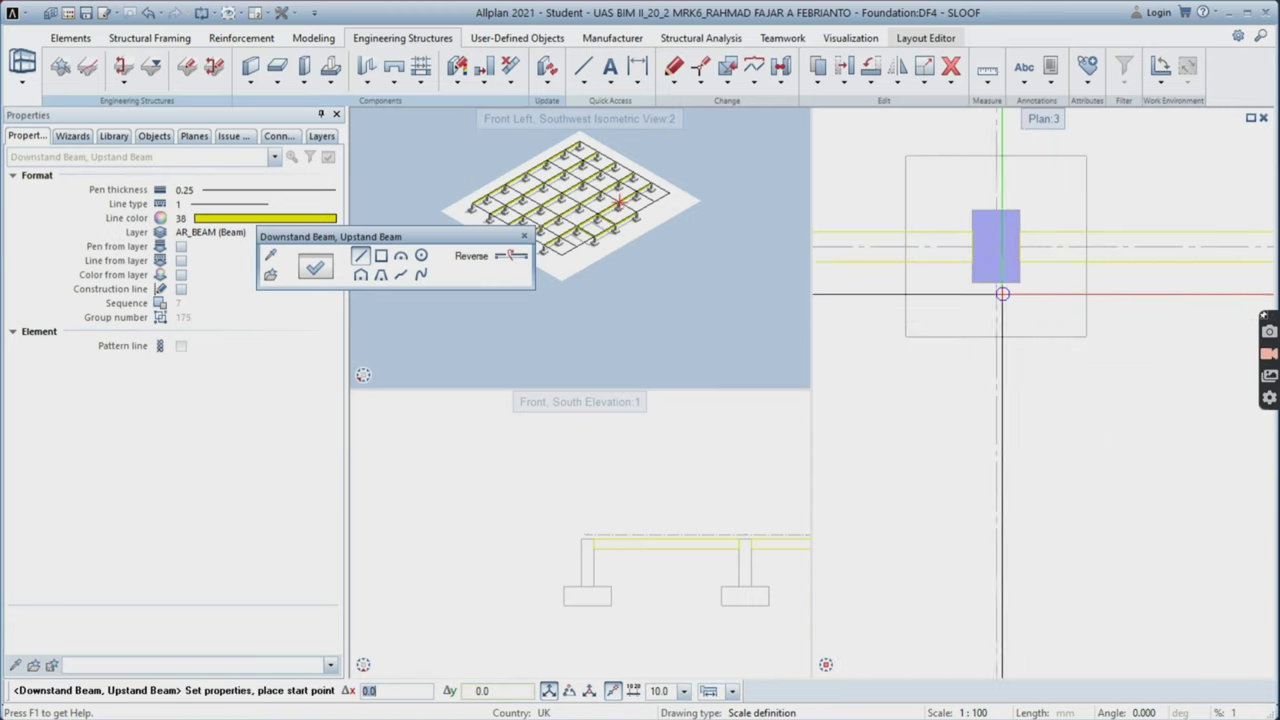
pyautogui.click(995, 281)
pyautogui.scroll(-2, 998, 300)
pyautogui.moveTo(1025, 620); pyautogui.dragTo(1038, 304, button='middle')
pyautogui.scroll(1, 1011, 557)
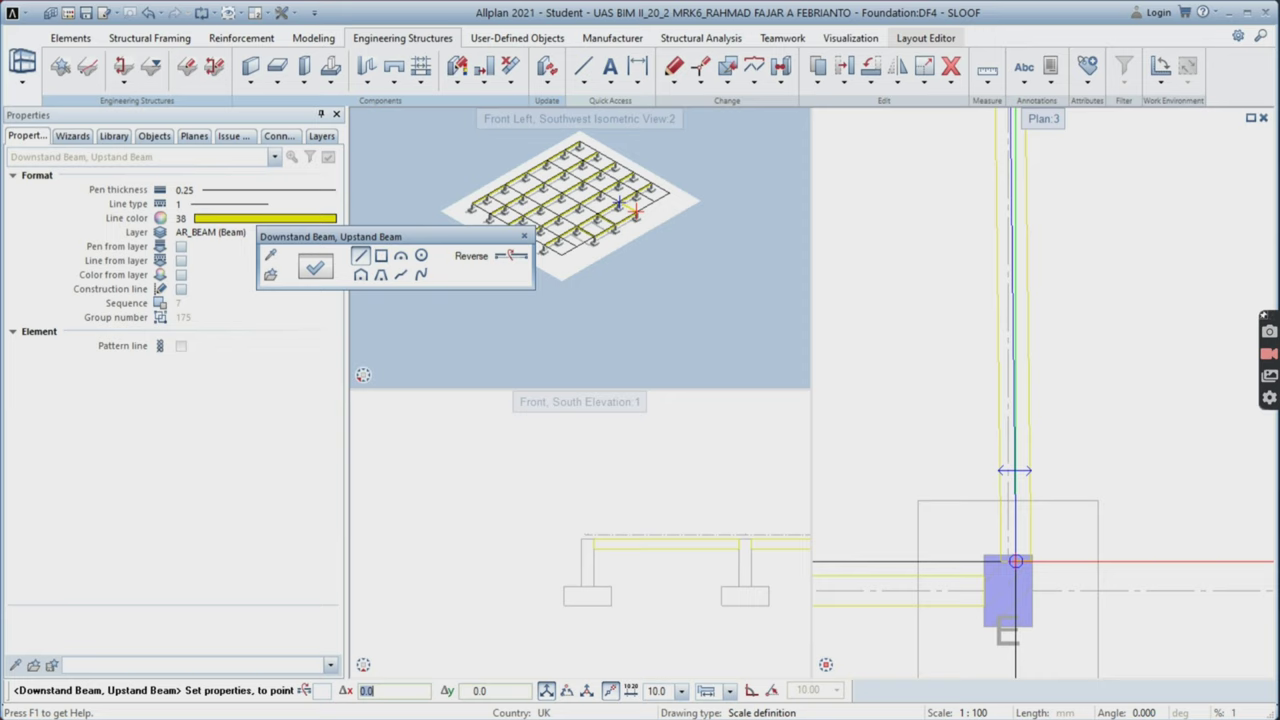
pyautogui.click(1009, 556)
# - Copy the three beams on lines C, D and E into the bay between rows 2 and 3, using the beam end at pedestal D1 as base point
pyautogui.click(818, 72)
pyautogui.scroll(-4, 977, 312)
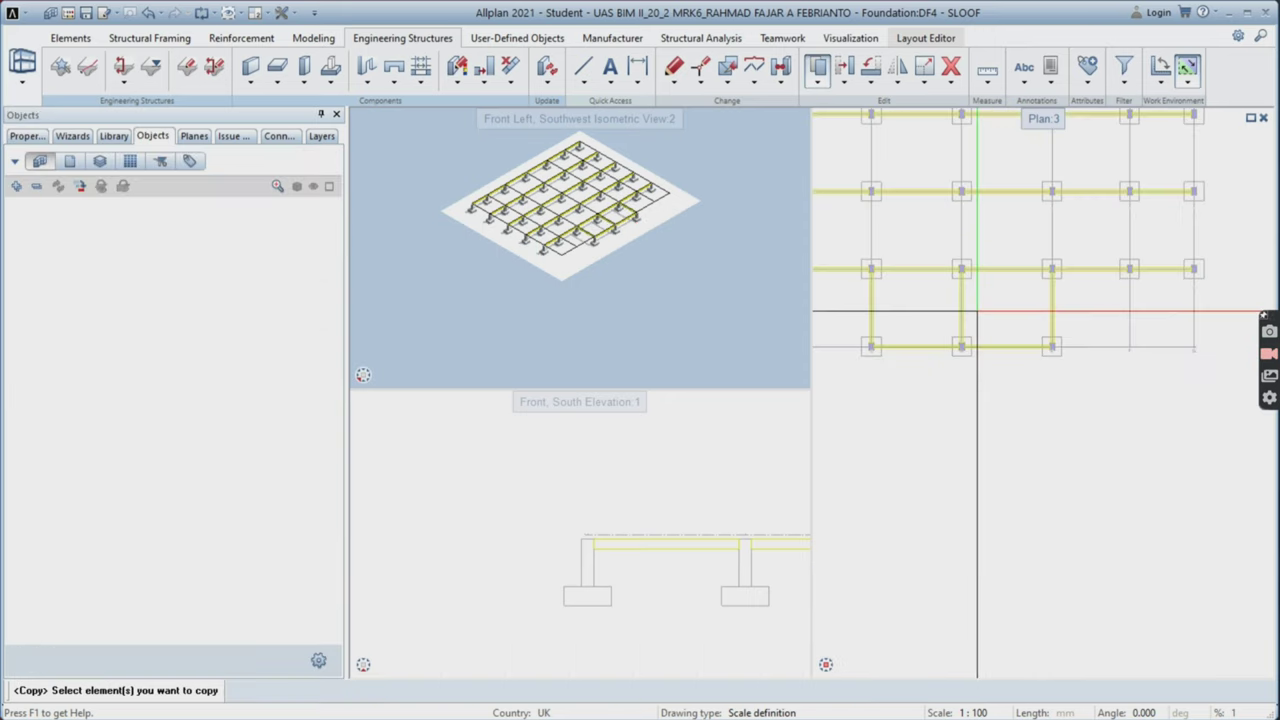
pyautogui.moveTo(860, 308); pyautogui.dragTo(862, 310)
pyautogui.scroll(5, 966, 337)
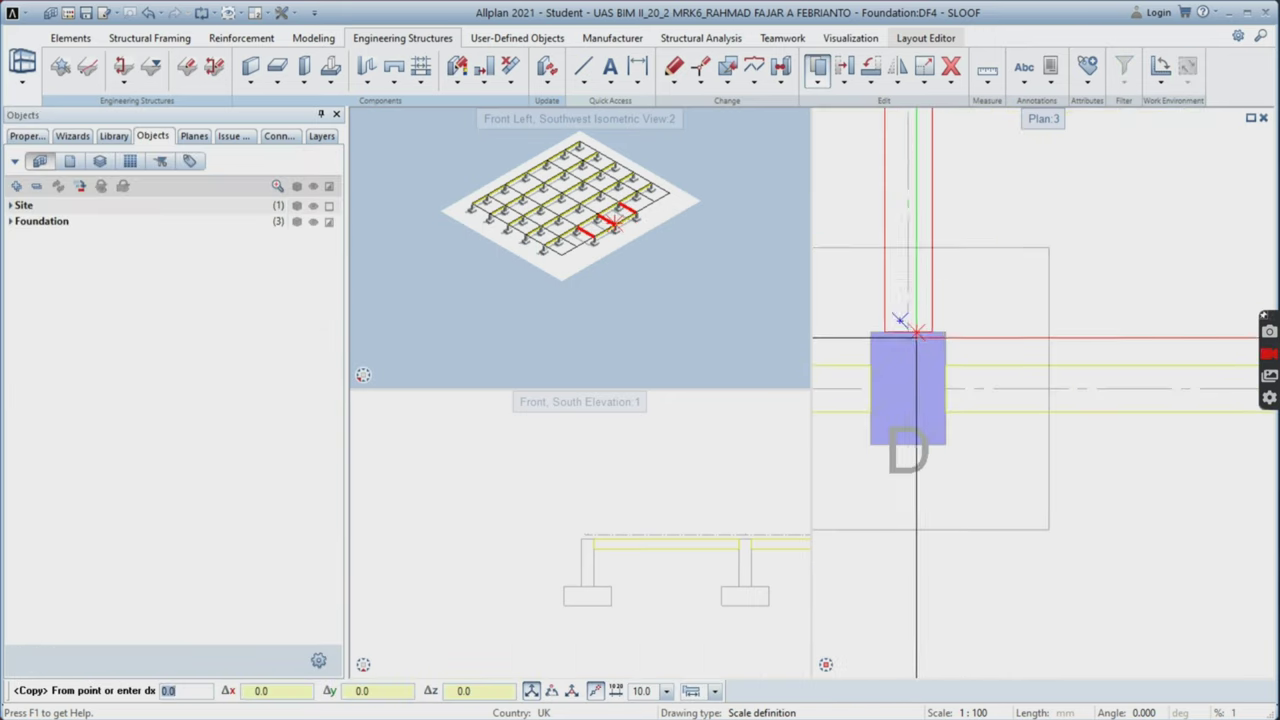
pyautogui.click(908, 331)
pyautogui.scroll(-5, 912, 240)
pyautogui.moveTo(922, 240); pyautogui.dragTo(946, 643, button='middle')
pyautogui.scroll(3, 918, 297)
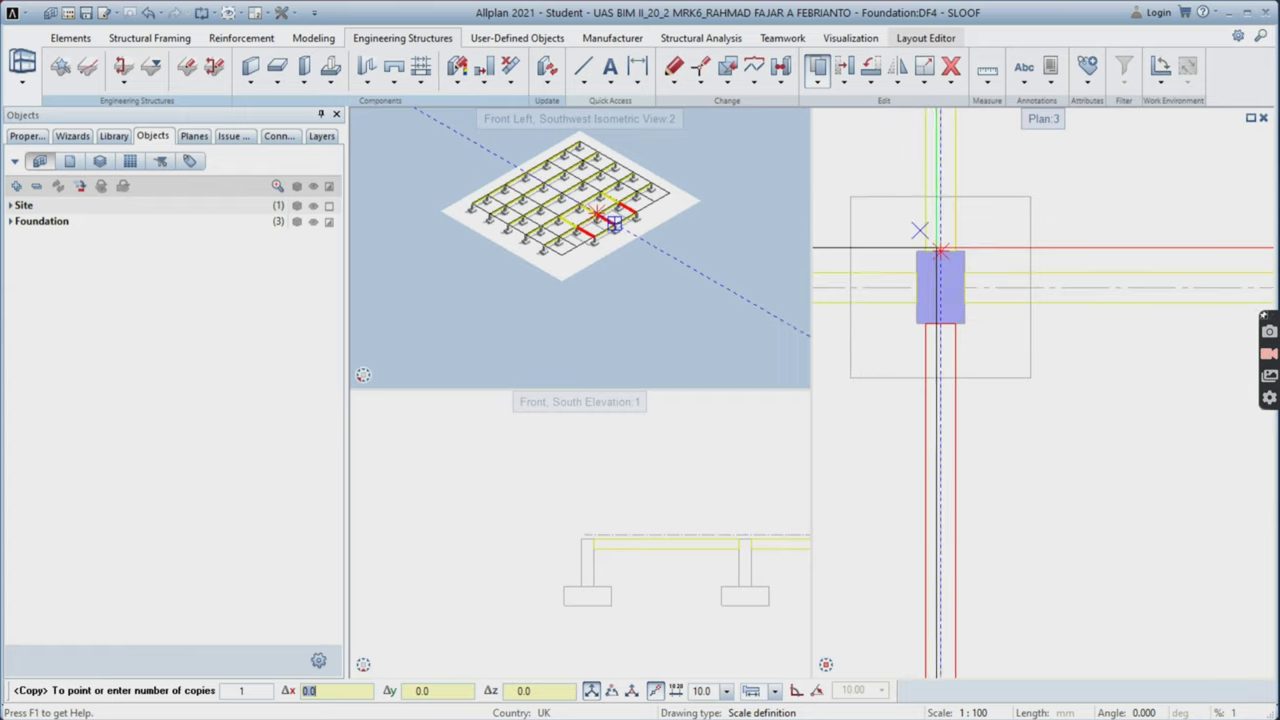
# - Place further copies of the three beams in the bays between rows 3 and 4 and rows 4 and 5
pyautogui.scroll(-2, 940, 252)
pyautogui.scroll(2, 945, 398)
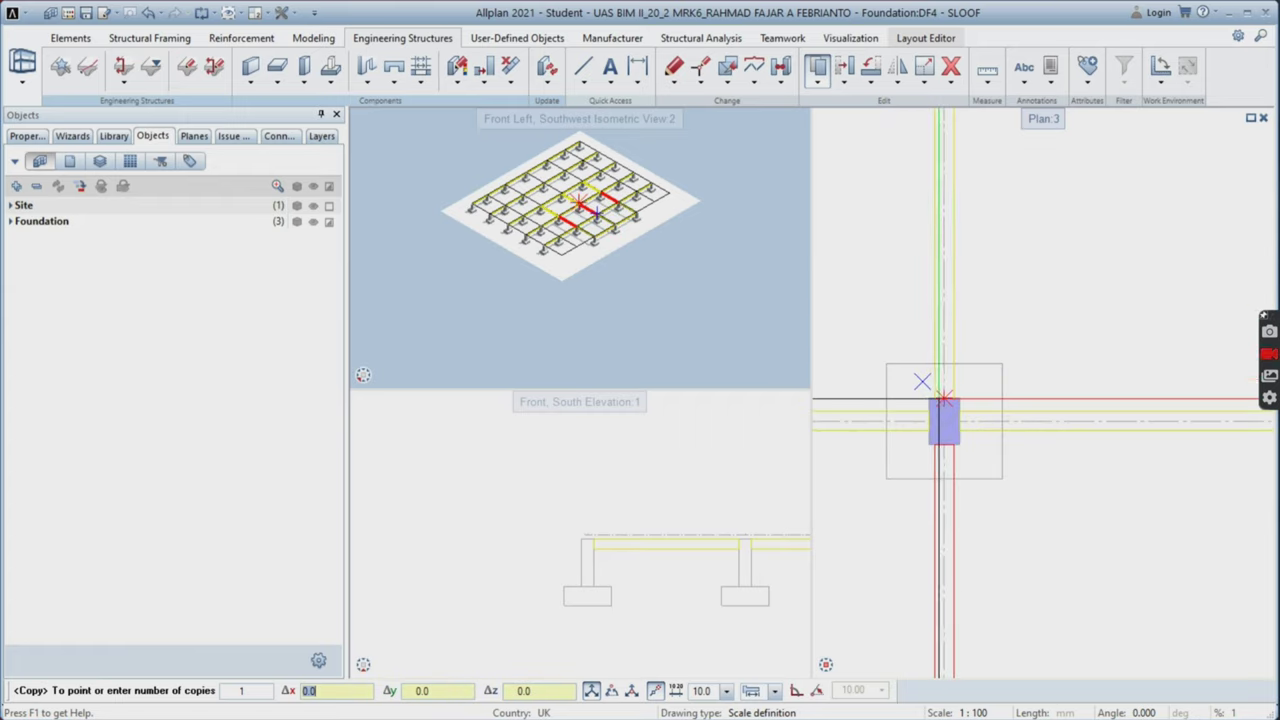
pyautogui.scroll(-2, 950, 386)
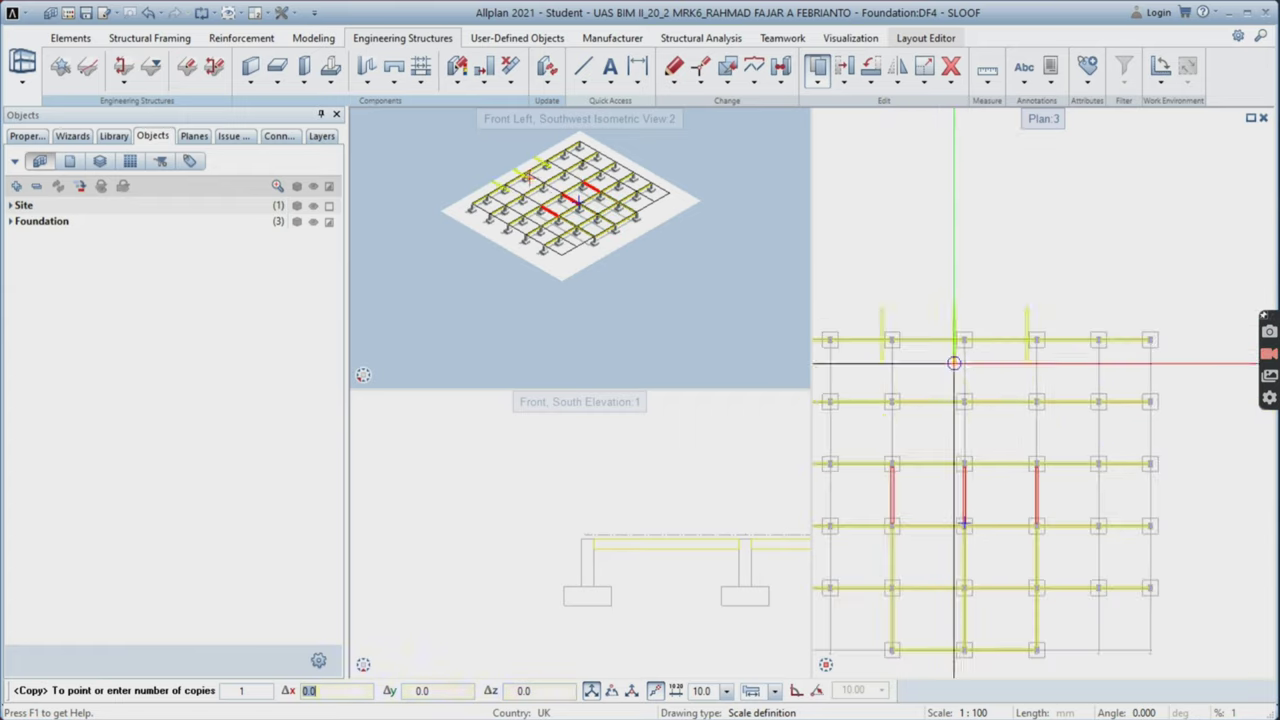
pyautogui.scroll(-2, 963, 262)
pyautogui.scroll(4, 965, 457)
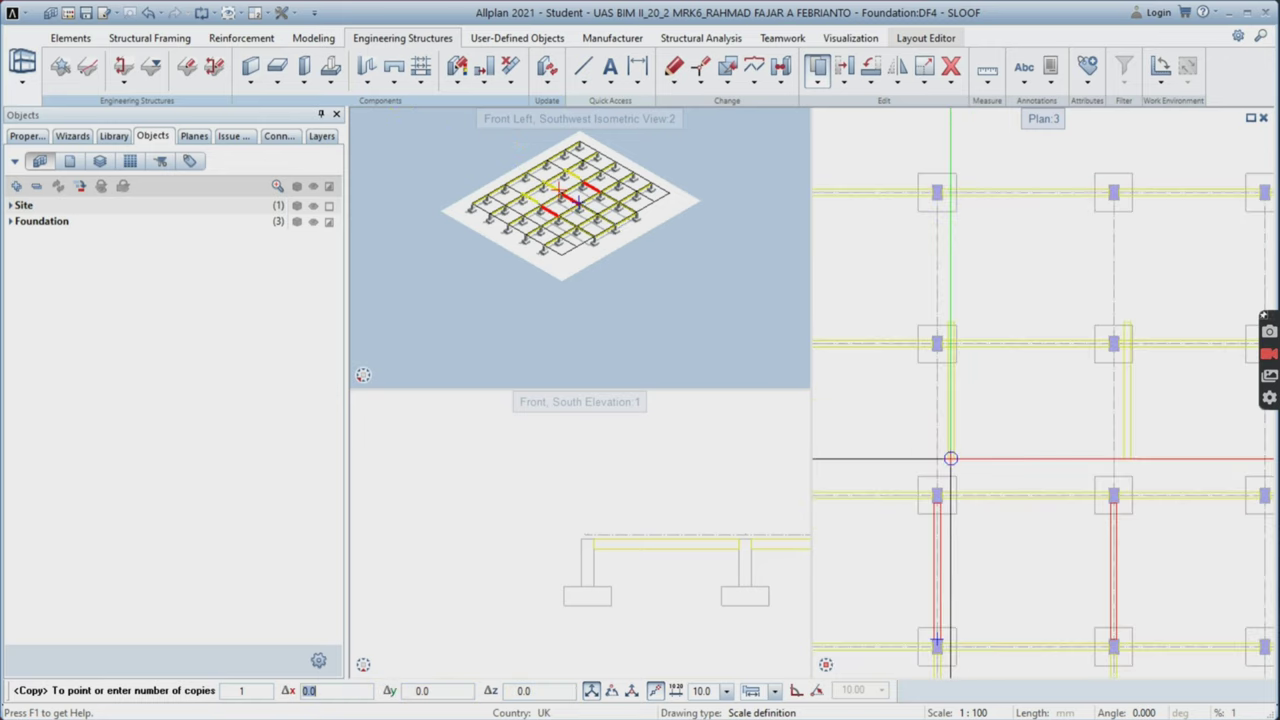
pyautogui.scroll(3, 937, 477)
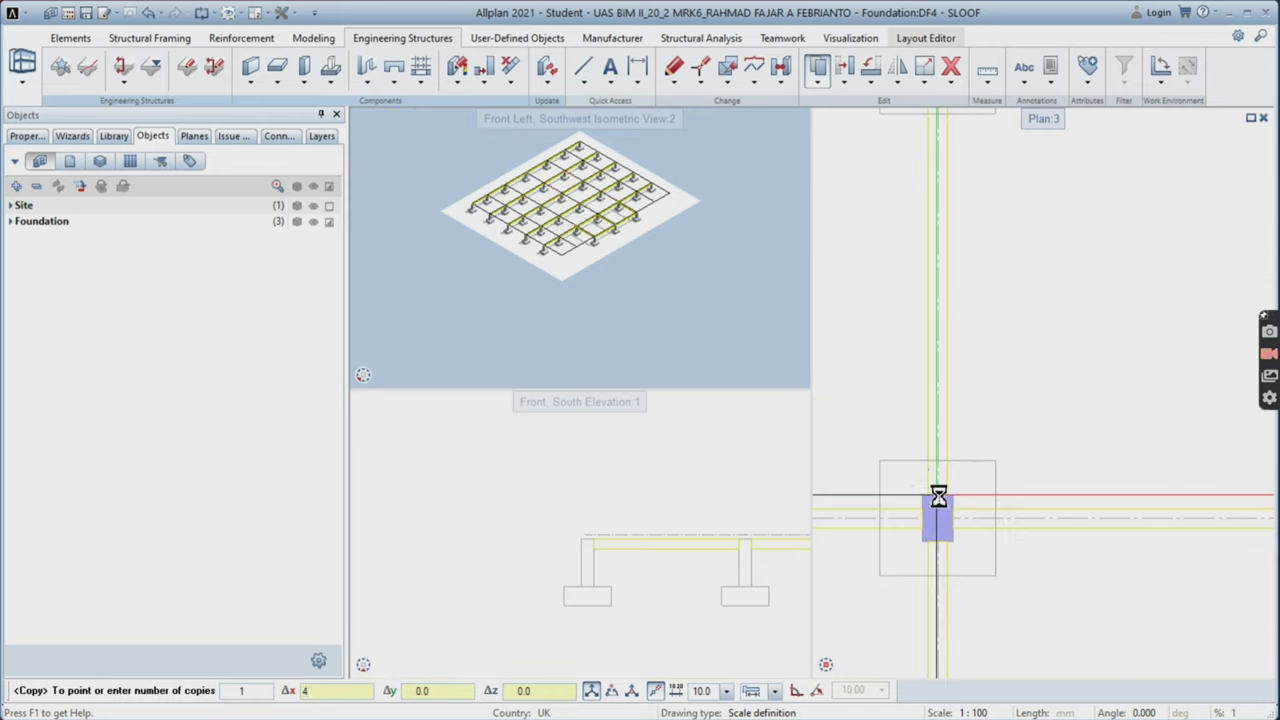
# - Place the last copy of the three beams between row 5 and the rearmost row, and finish copying
pyautogui.scroll(-3, 940, 440)
pyautogui.scroll(4, 978, 420)
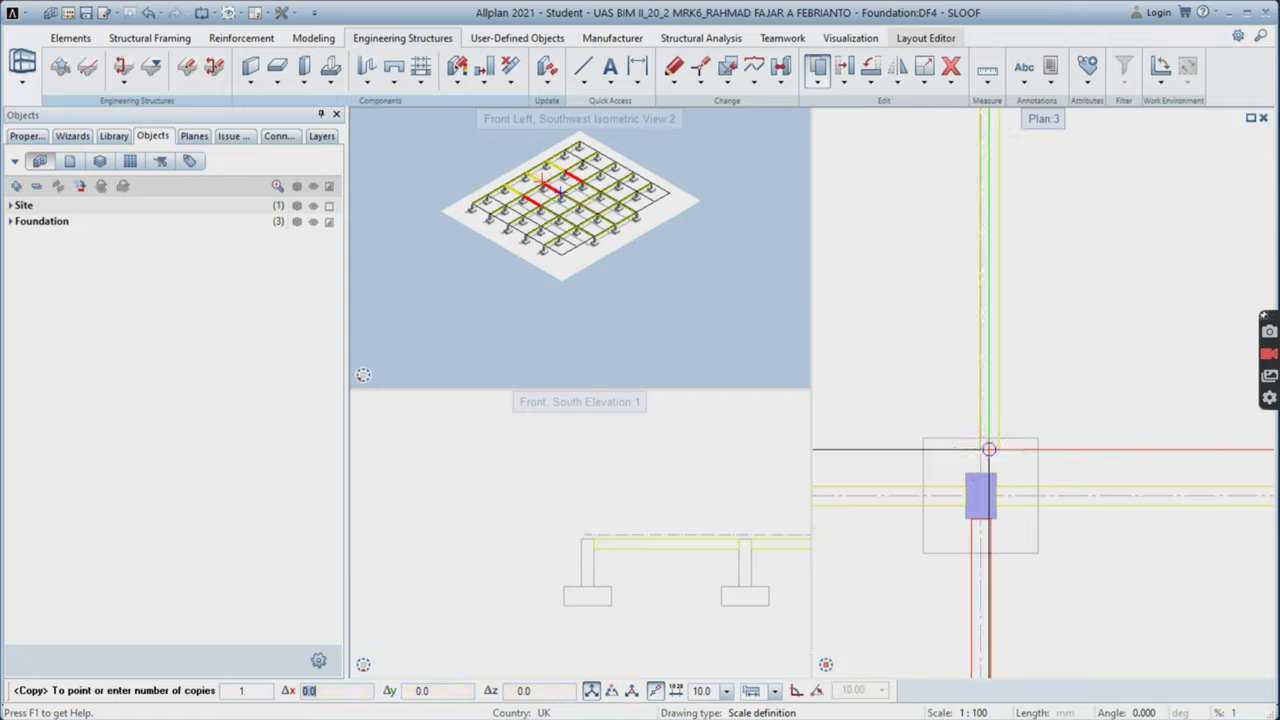
pyautogui.scroll(-4, 983, 477)
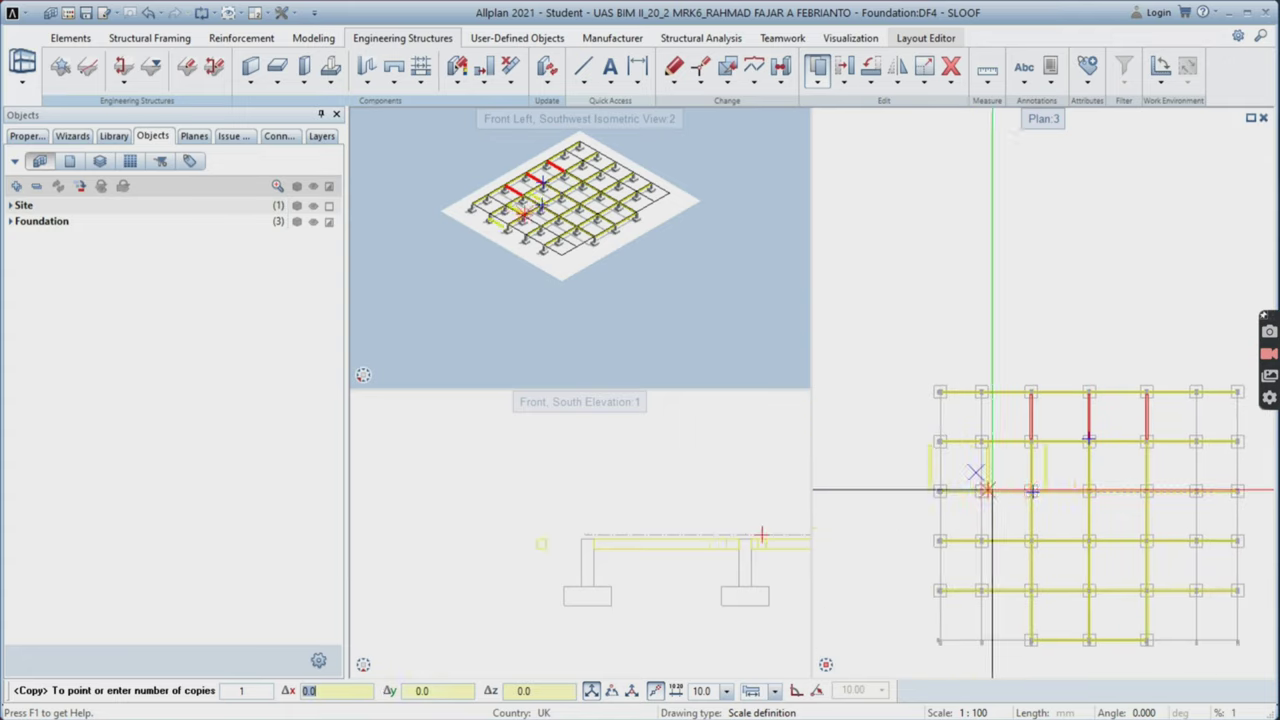
pyautogui.scroll(1, 1018, 460)
pyautogui.scroll(3, 996, 452)
pyautogui.scroll(-3, 1021, 438)
pyautogui.press('Escape')
pyautogui.moveTo(1083, 477); pyautogui.dragTo(1100, 386, button='middle')
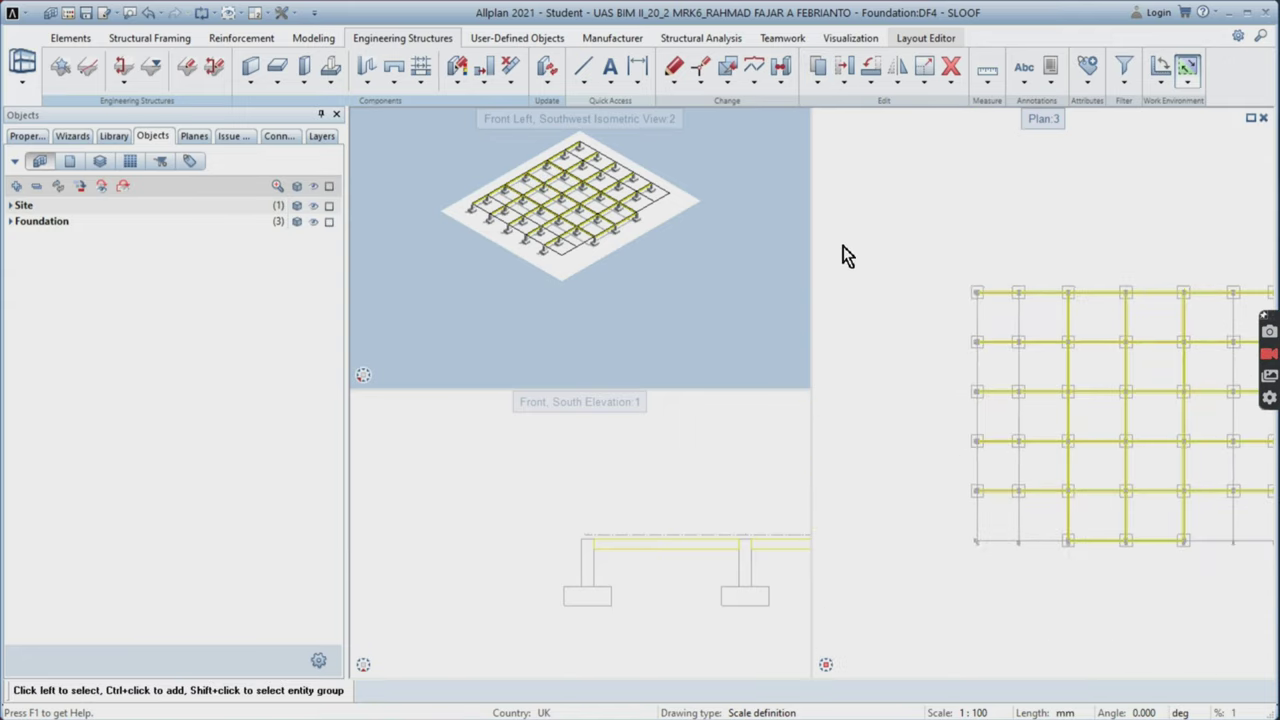
pyautogui.click(278, 70)
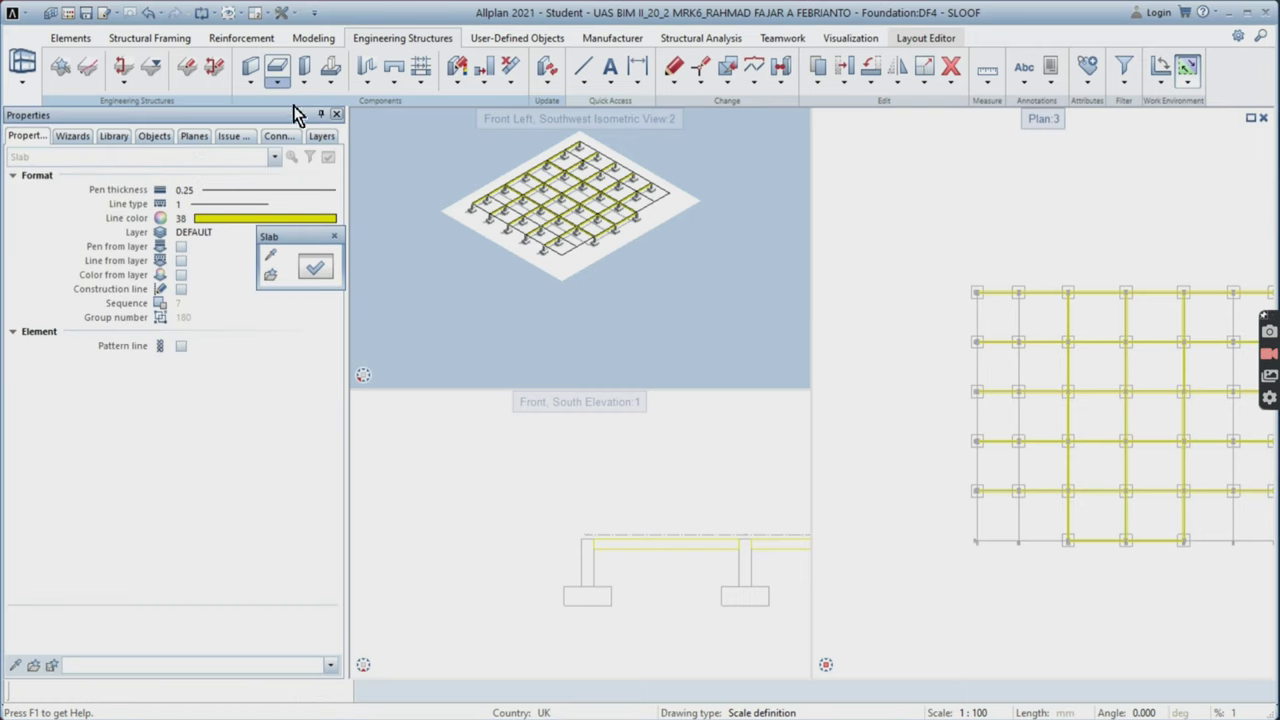
pyautogui.scroll(5, 843, 495)
pyautogui.click(896, 490)
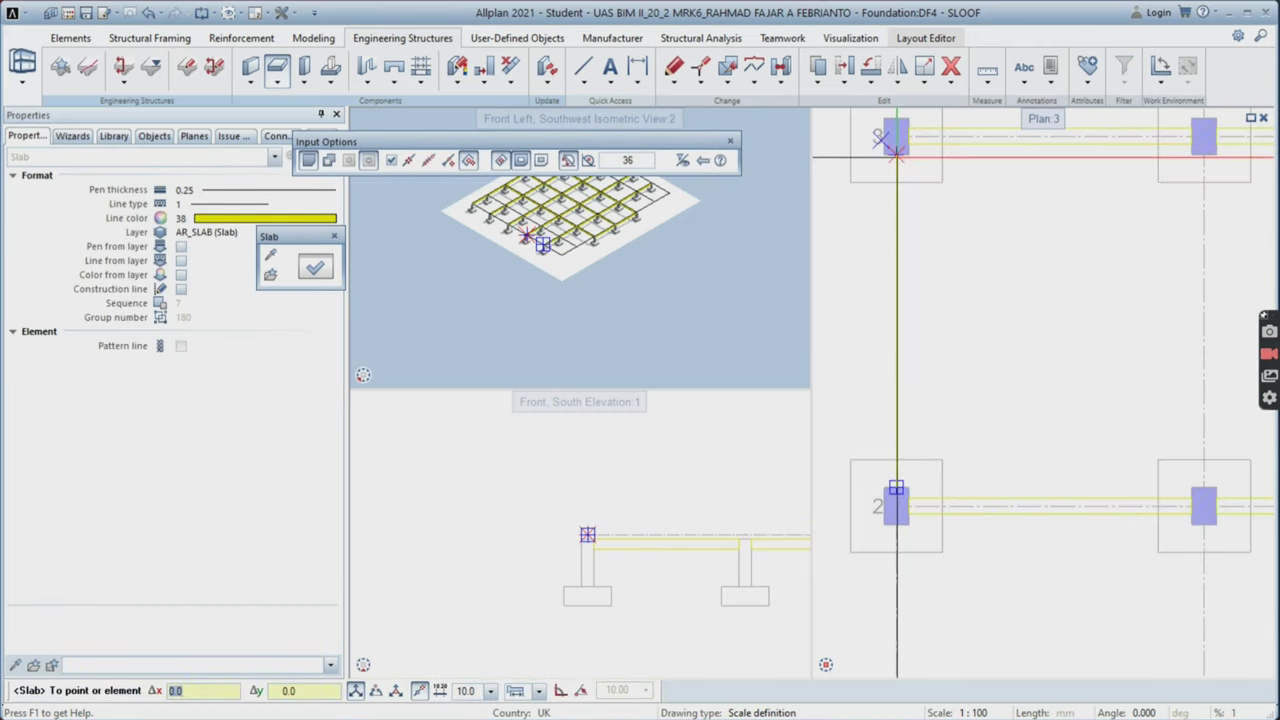
pyautogui.press('Escape')
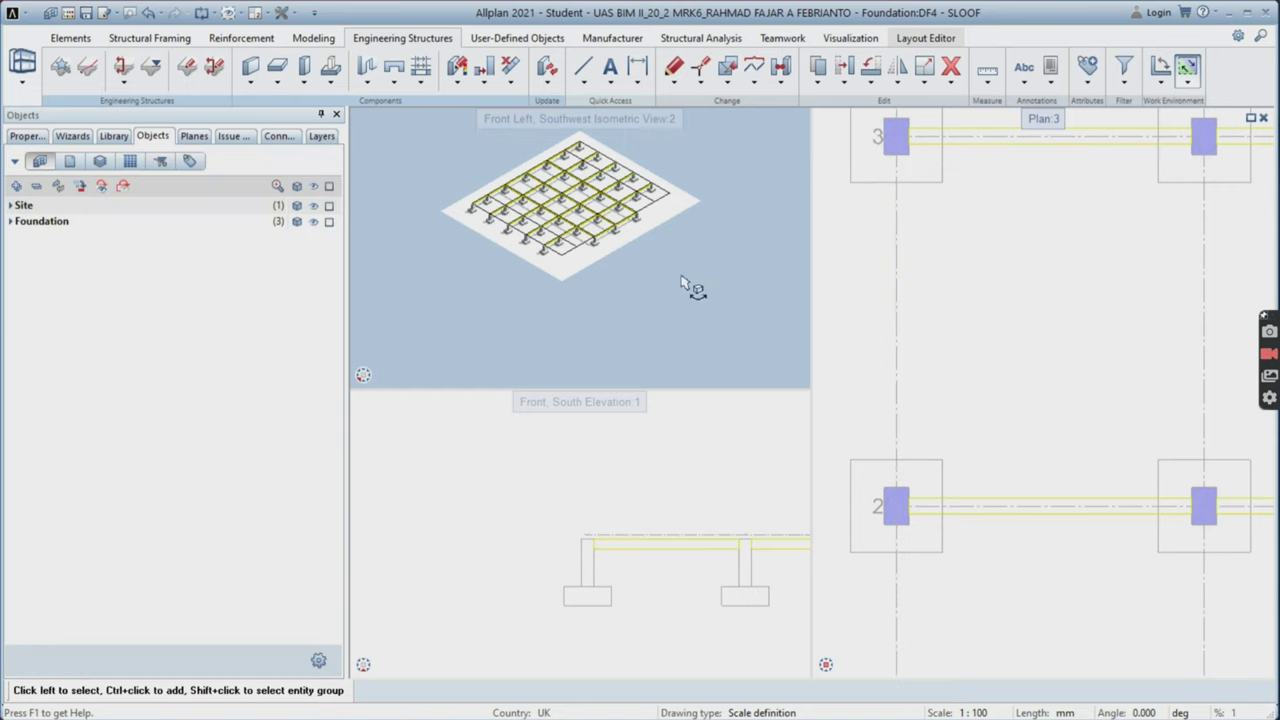
# - Draw a downstand beam on grid line A from the row 2 pedestal to the row 3 pedestal
pyautogui.click(278, 86)
pyautogui.click(305, 133)
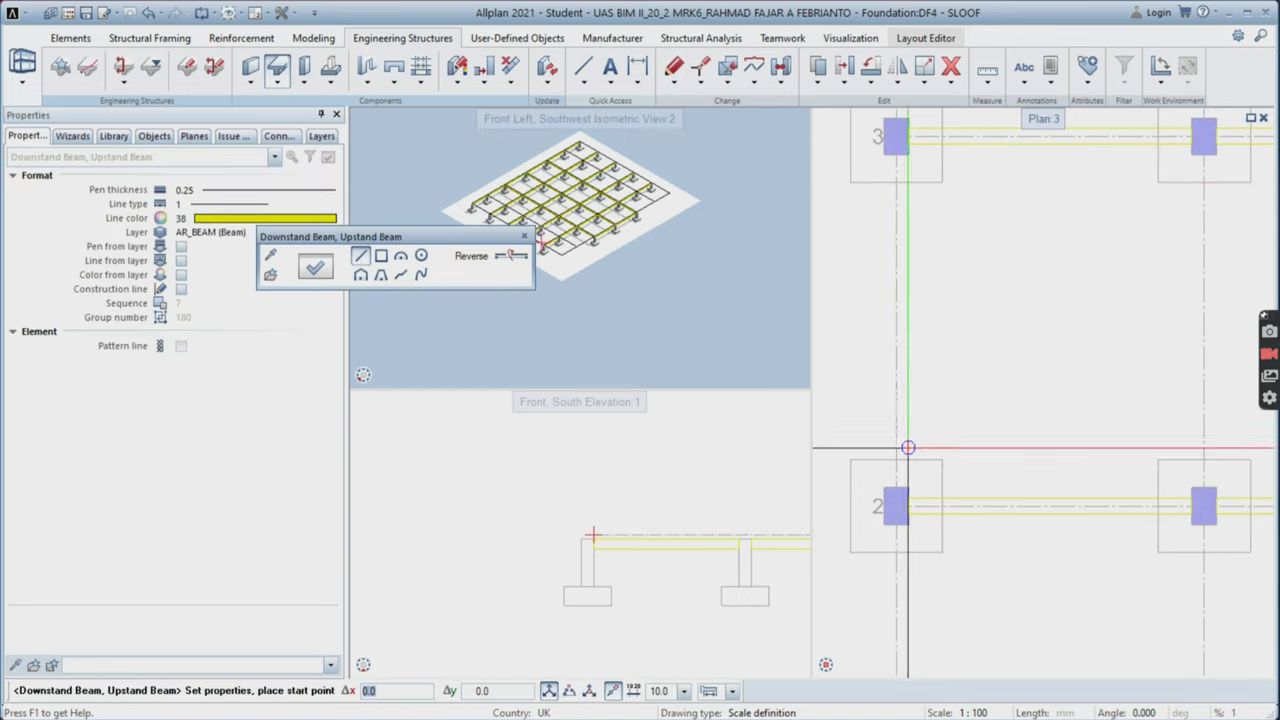
pyautogui.scroll(5, 928, 245)
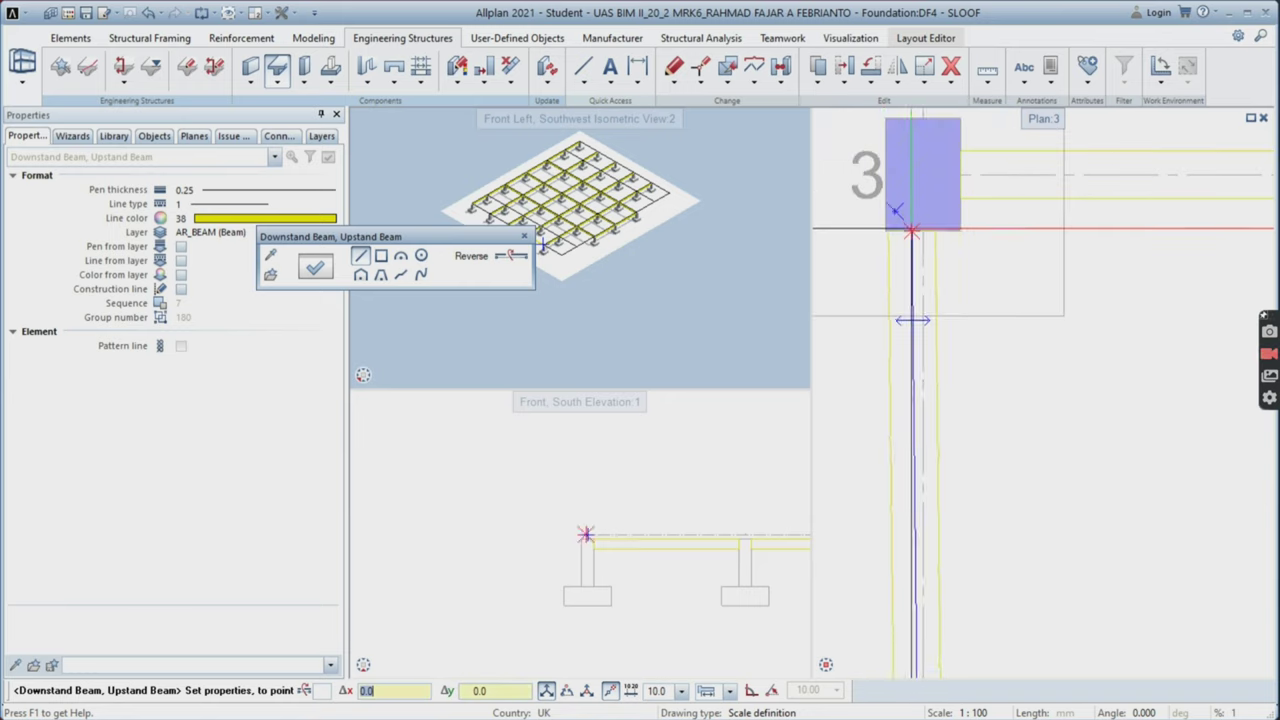
pyautogui.scroll(-5, 924, 235)
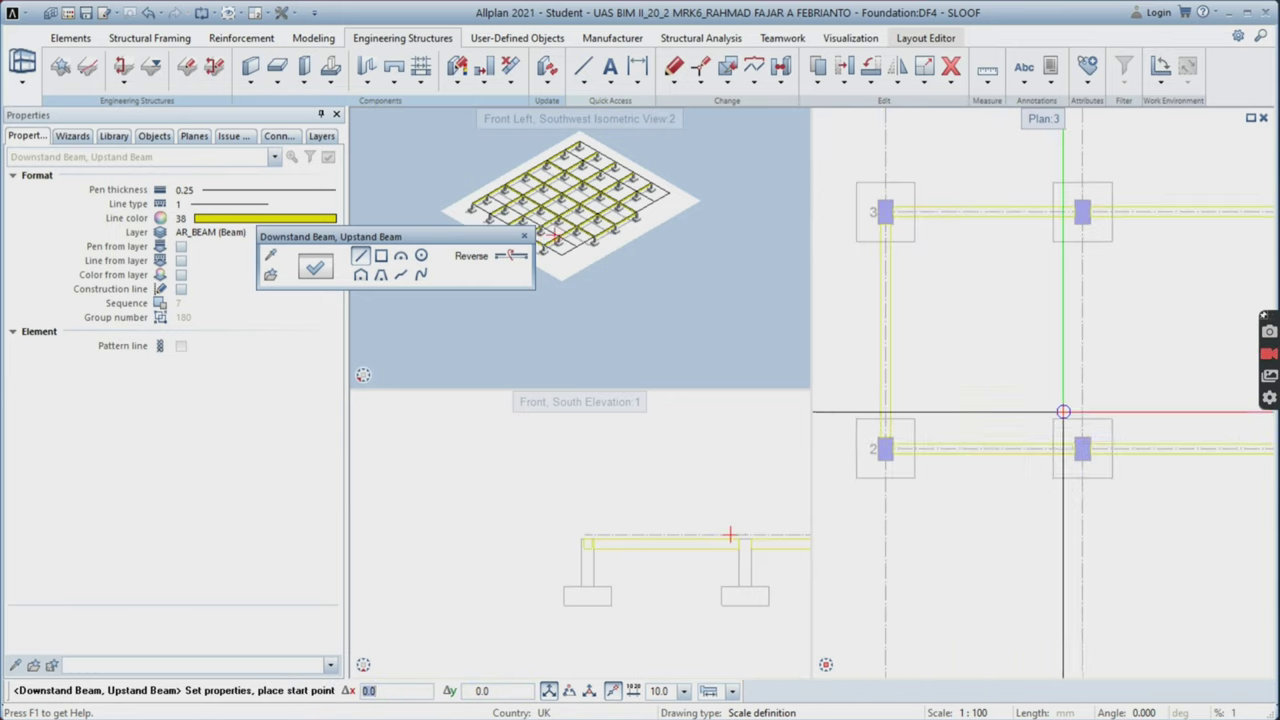
# - Add a beam on grid line B from the row 2 pedestal to the row 3 pedestal
pyautogui.scroll(3, 1100, 432)
pyautogui.click(1096, 427)
pyautogui.moveTo(1096, 195); pyautogui.dragTo(1083, 457, button='middle')
pyautogui.moveTo(1086, 221); pyautogui.dragTo(1054, 473, button='middle')
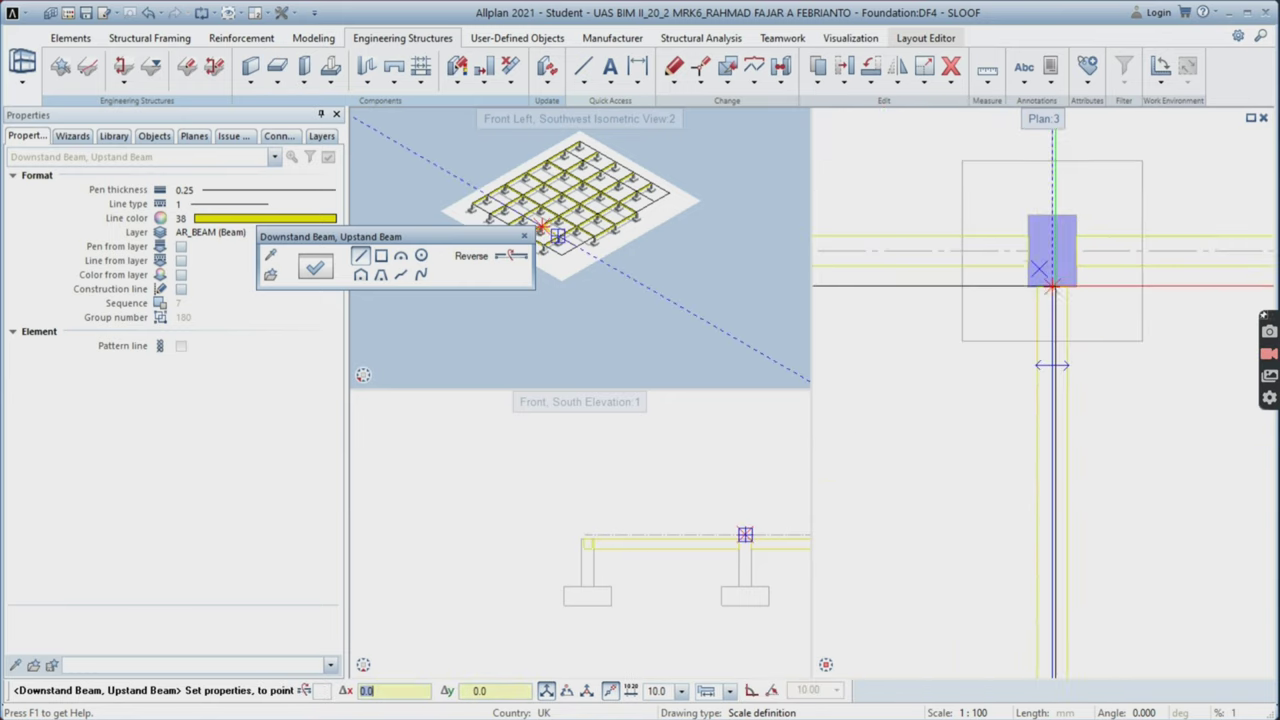
pyautogui.click(1052, 287)
pyautogui.scroll(-5, 1113, 442)
pyautogui.click(875, 72)
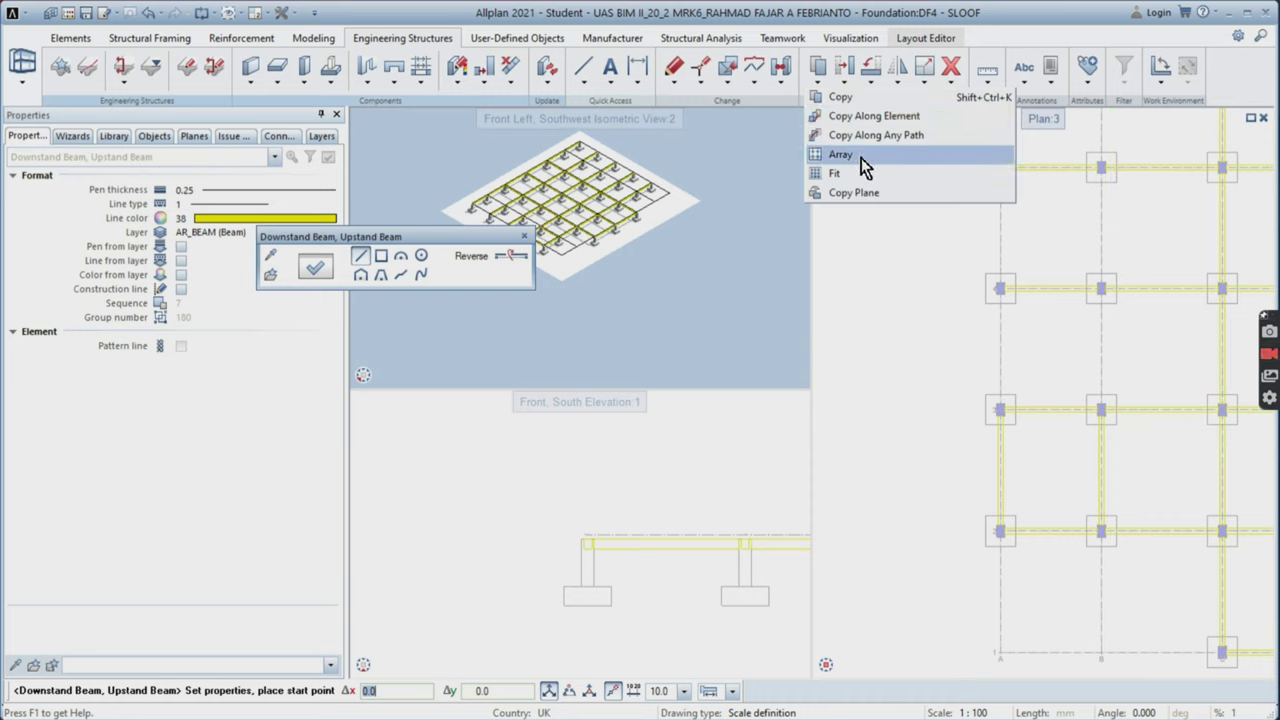
pyautogui.click(840, 97)
pyautogui.click(932, 475)
pyautogui.click(932, 475)
pyautogui.press('Escape')
# - Copy the two beams on grid lines A and B from between rows 2 and 3 into the bay between rows 3 and 4
pyautogui.click(822, 76)
pyautogui.moveTo(1060, 434); pyautogui.dragTo(894, 454)
pyautogui.scroll(5, 944, 412)
pyautogui.scroll(2, 908, 415)
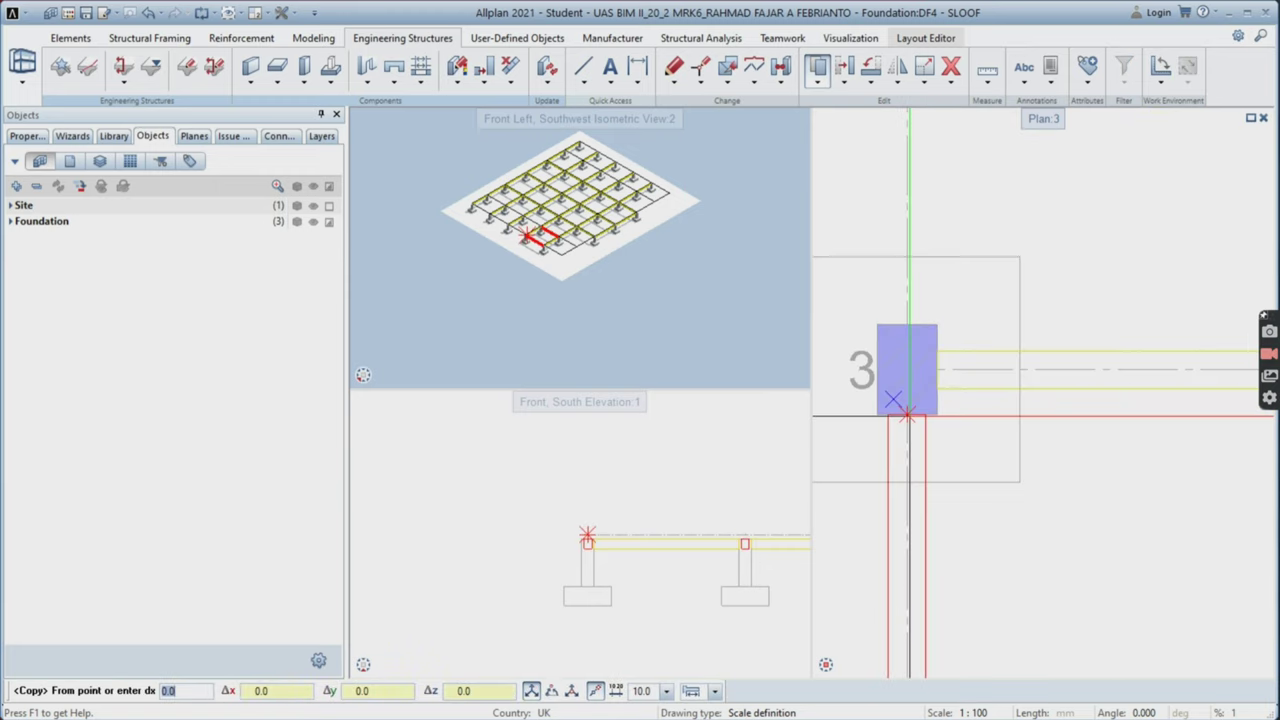
pyautogui.click(907, 413)
pyautogui.scroll(-3, 905, 400)
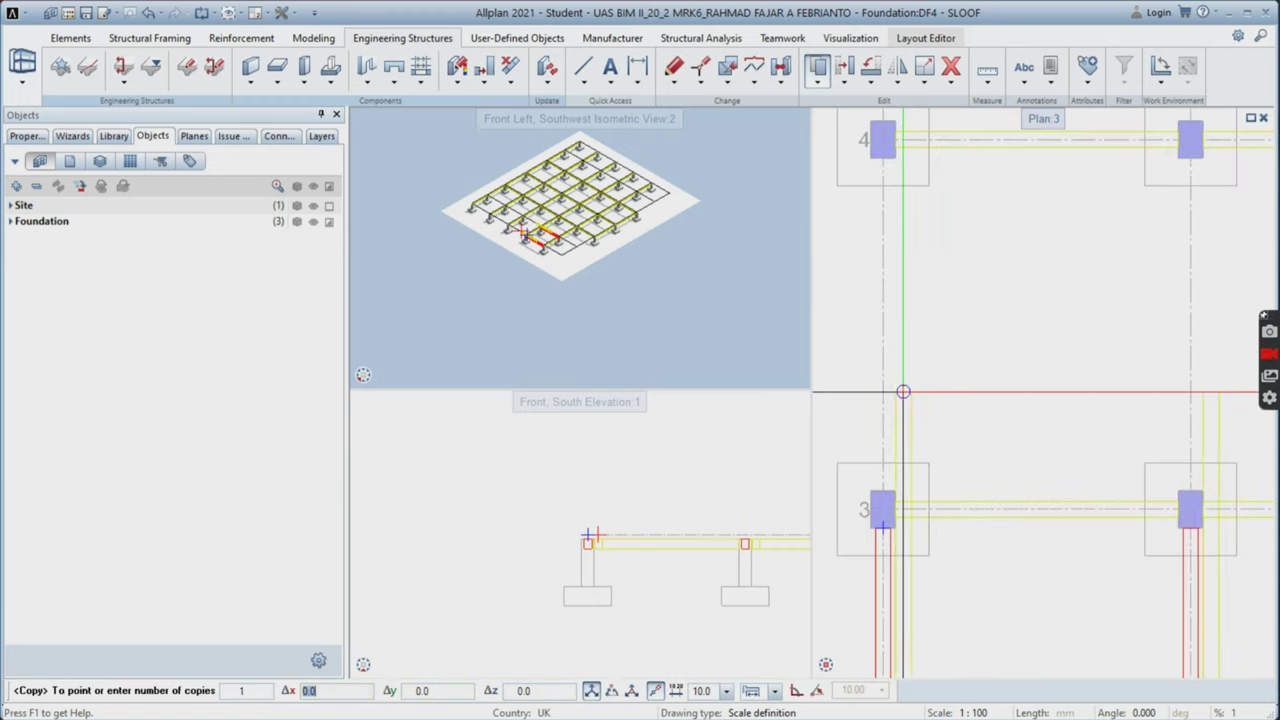
pyautogui.scroll(1, 886, 166)
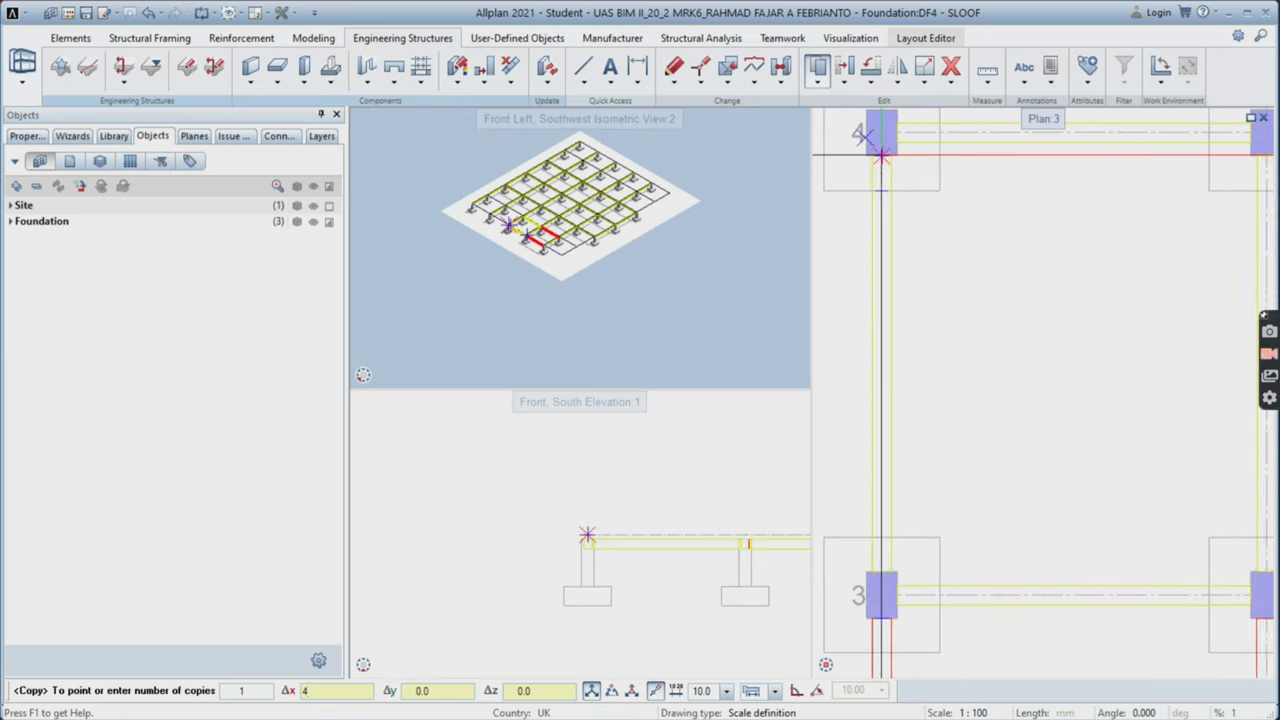
pyautogui.click(882, 155)
# - Place further copies of the two beams between rows 4 and 5 and rows 5 and 6, and finish copying
pyautogui.scroll(-4, 964, 210)
pyautogui.scroll(4, 936, 257)
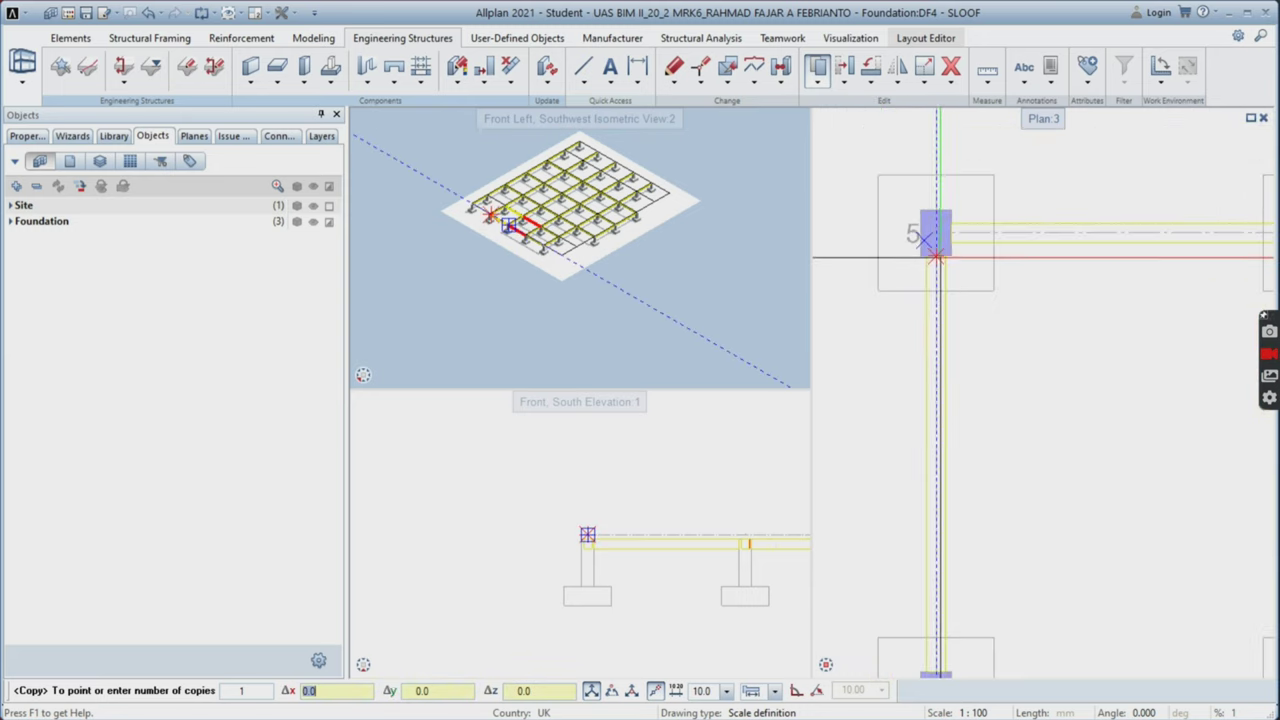
pyautogui.scroll(-2, 937, 259)
pyautogui.scroll(1, 934, 252)
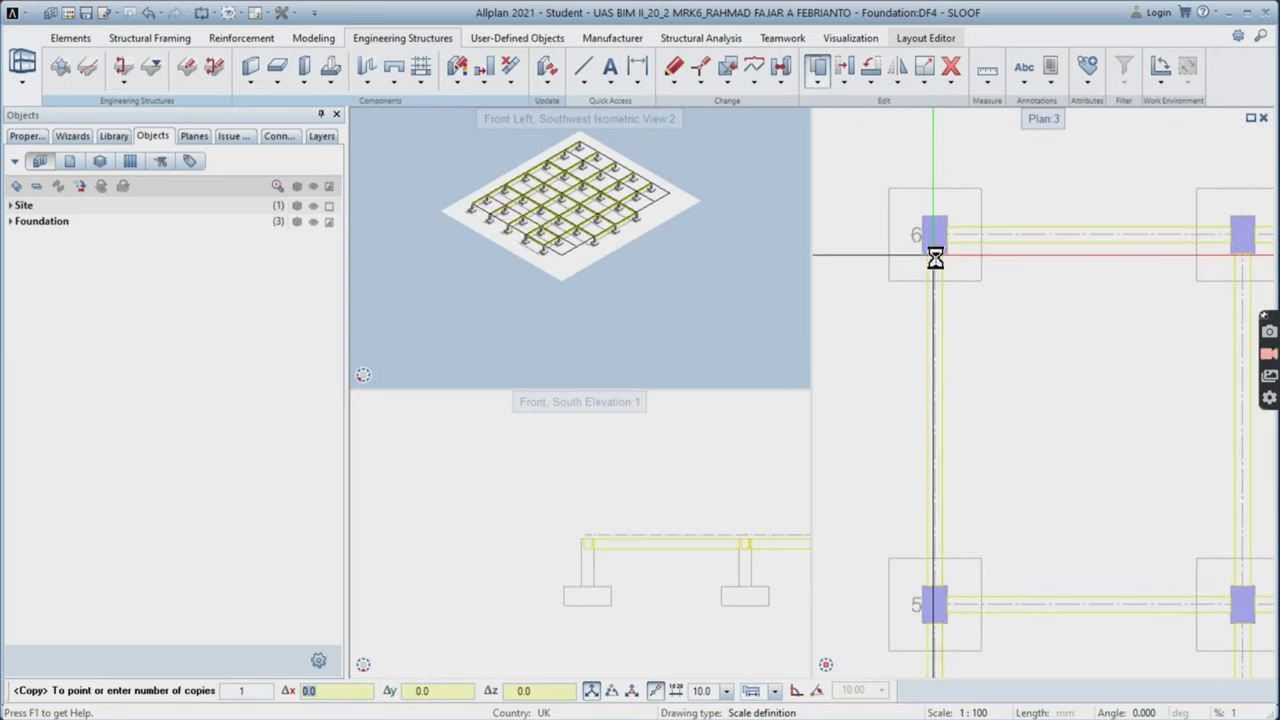
pyautogui.press('Escape')
pyautogui.scroll(-3, 935, 258)
pyautogui.scroll(-2, 1023, 380)
pyautogui.click(897, 66)
pyautogui.moveTo(1015, 277); pyautogui.dragTo(937, 514)
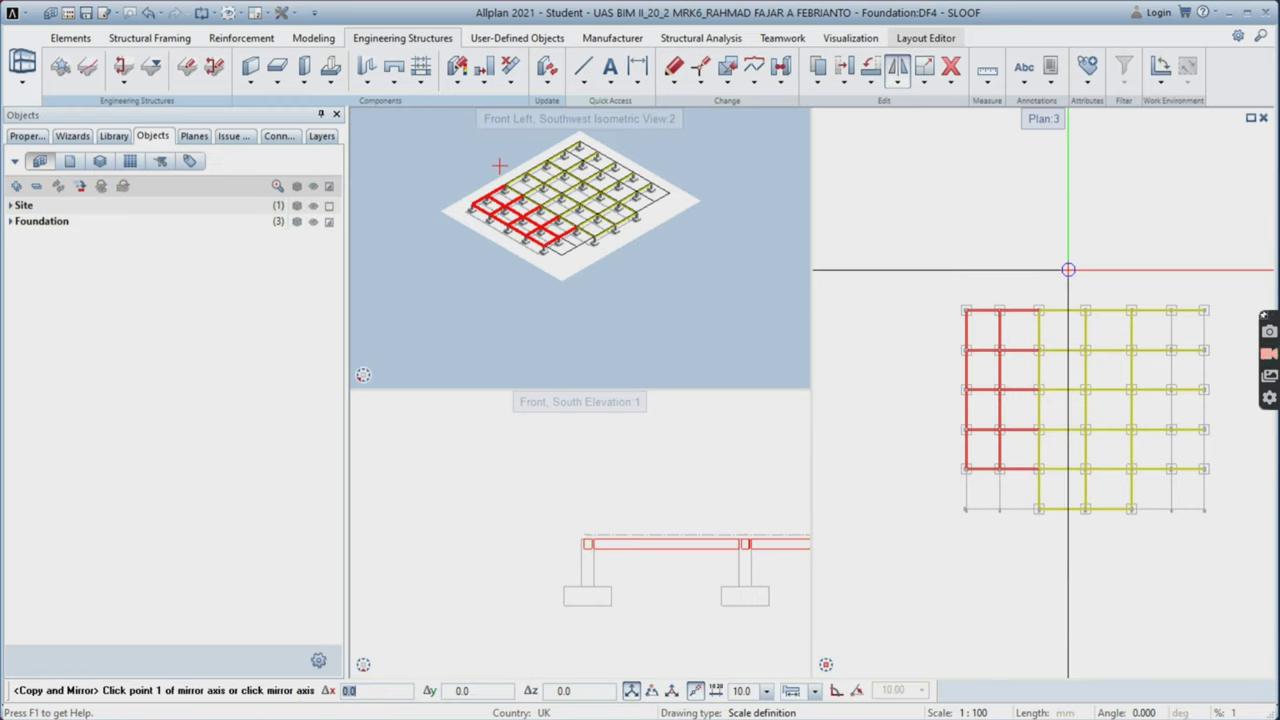
pyautogui.press('Escape')
pyautogui.click(871, 82)
pyautogui.click(898, 82)
pyautogui.click(926, 117)
pyautogui.moveTo(930, 278); pyautogui.dragTo(1012, 506)
pyautogui.scroll(-1, 1202, 525)
pyautogui.scroll(2, 1200, 527)
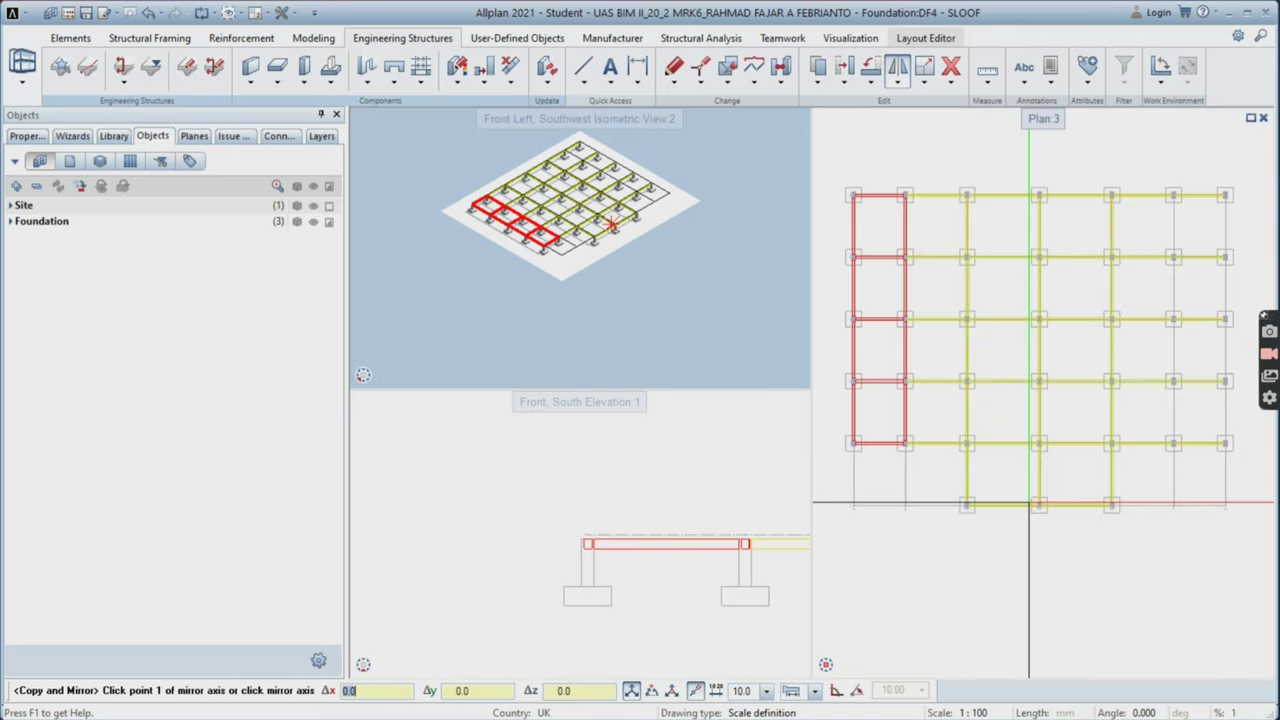
pyautogui.press('Escape')
pyautogui.click(899, 82)
pyautogui.click(940, 117)
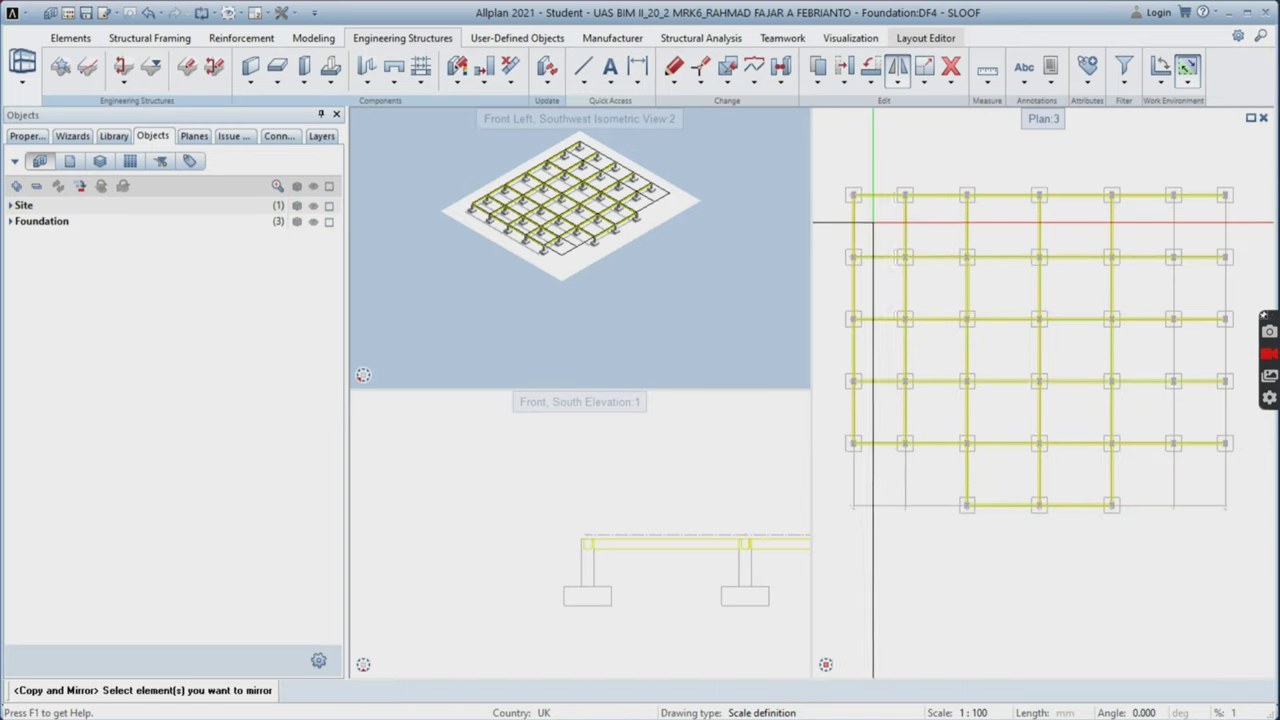
pyautogui.click(850, 232)
pyautogui.click(851, 292)
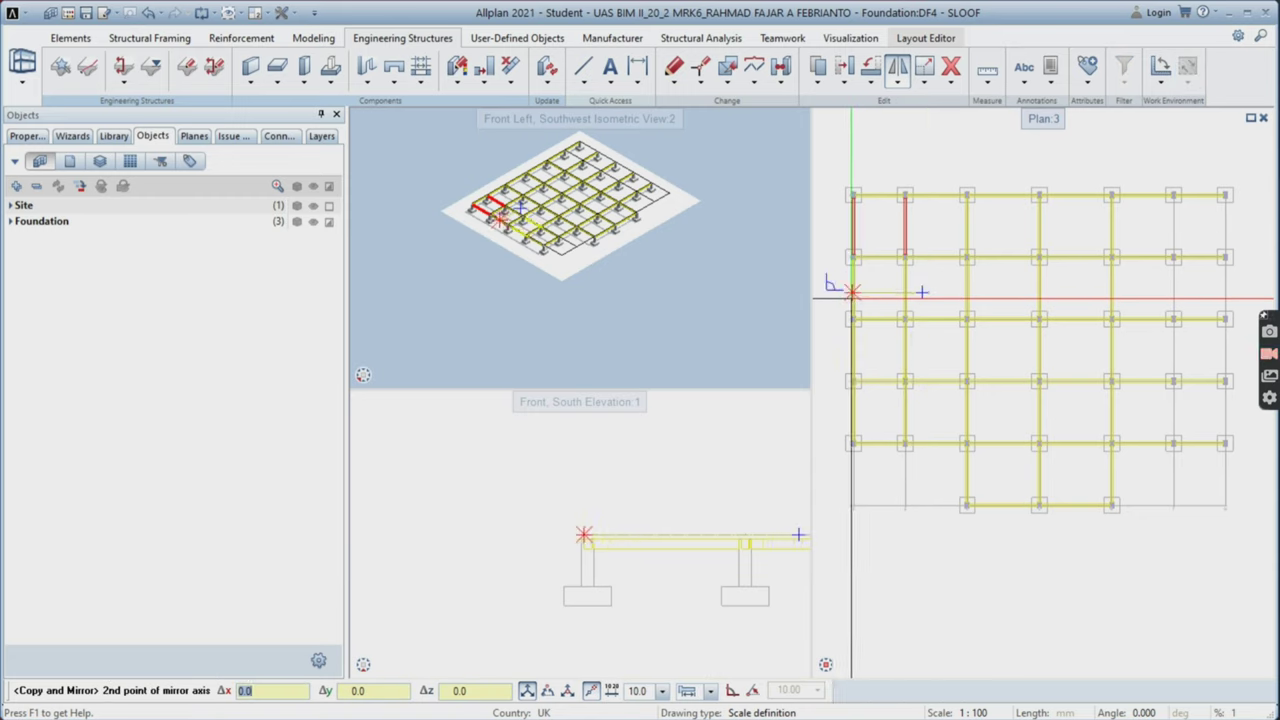
pyautogui.click(1010, 294)
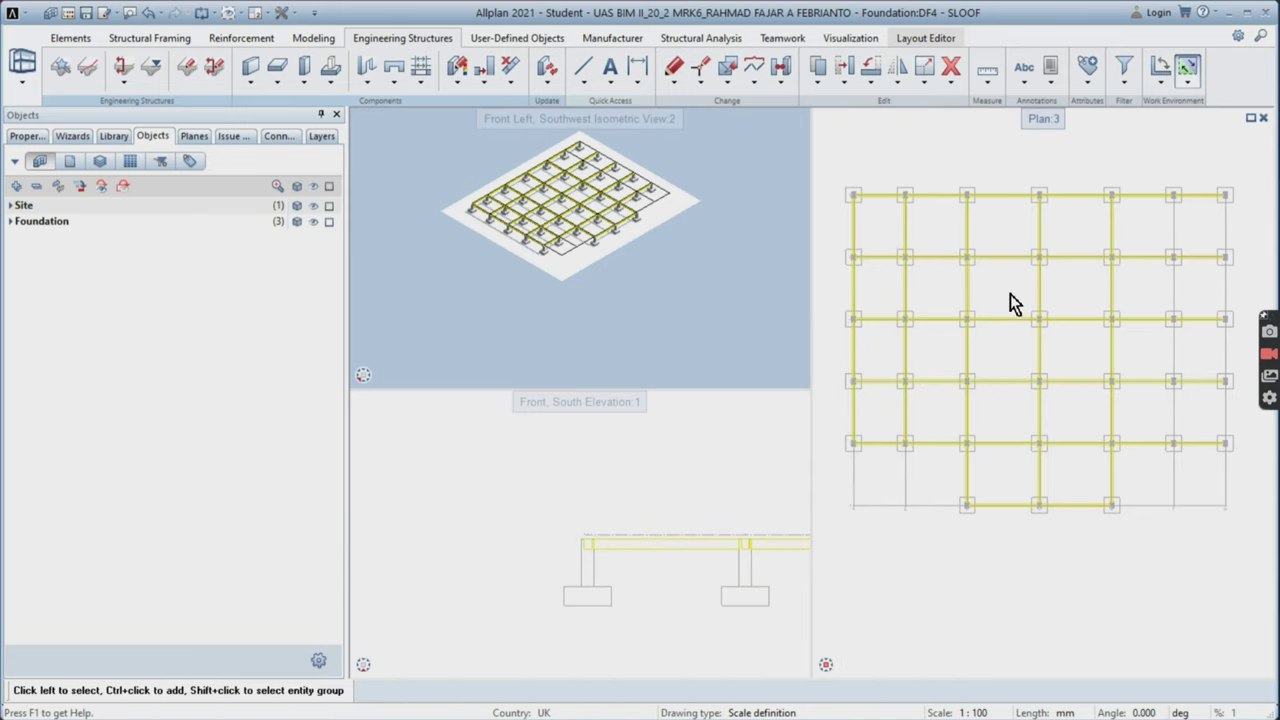
pyautogui.click(898, 86)
pyautogui.click(920, 117)
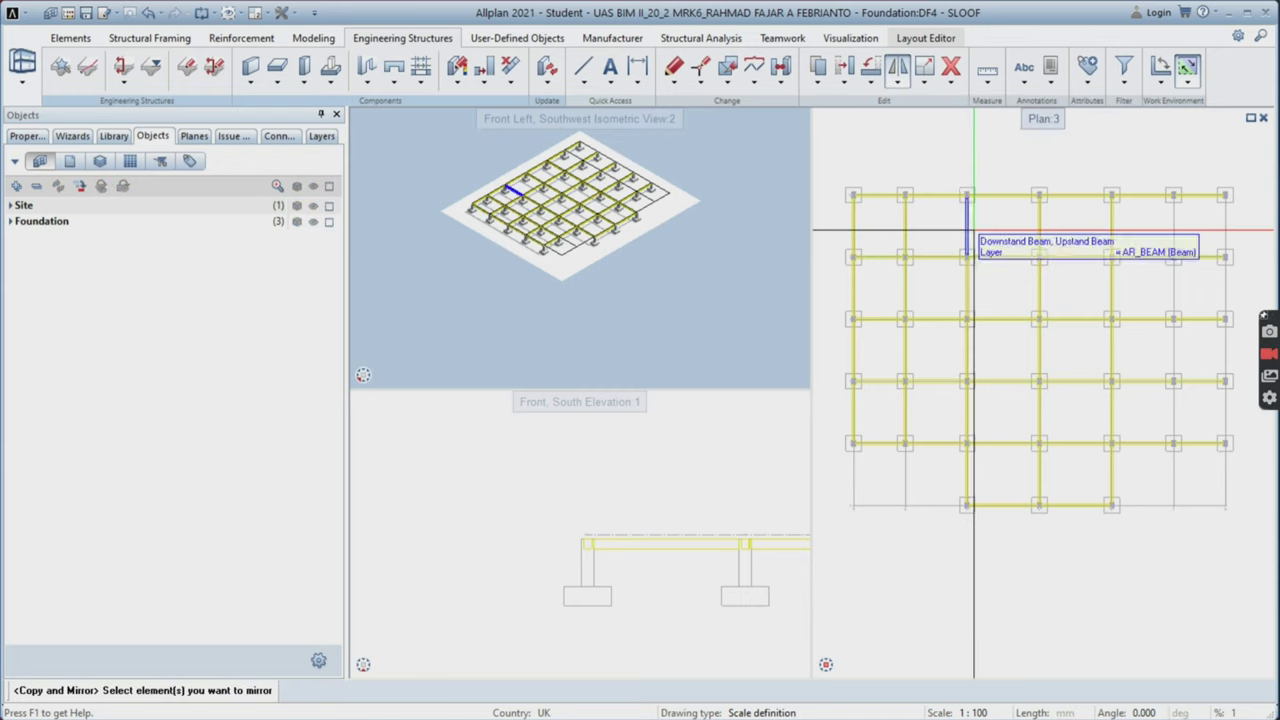
pyautogui.press('Escape')
# - Draw a downstand beam on grid line G from the row 3 pedestal to the row 2 pedestal
pyautogui.click(277, 82)
pyautogui.click(330, 134)
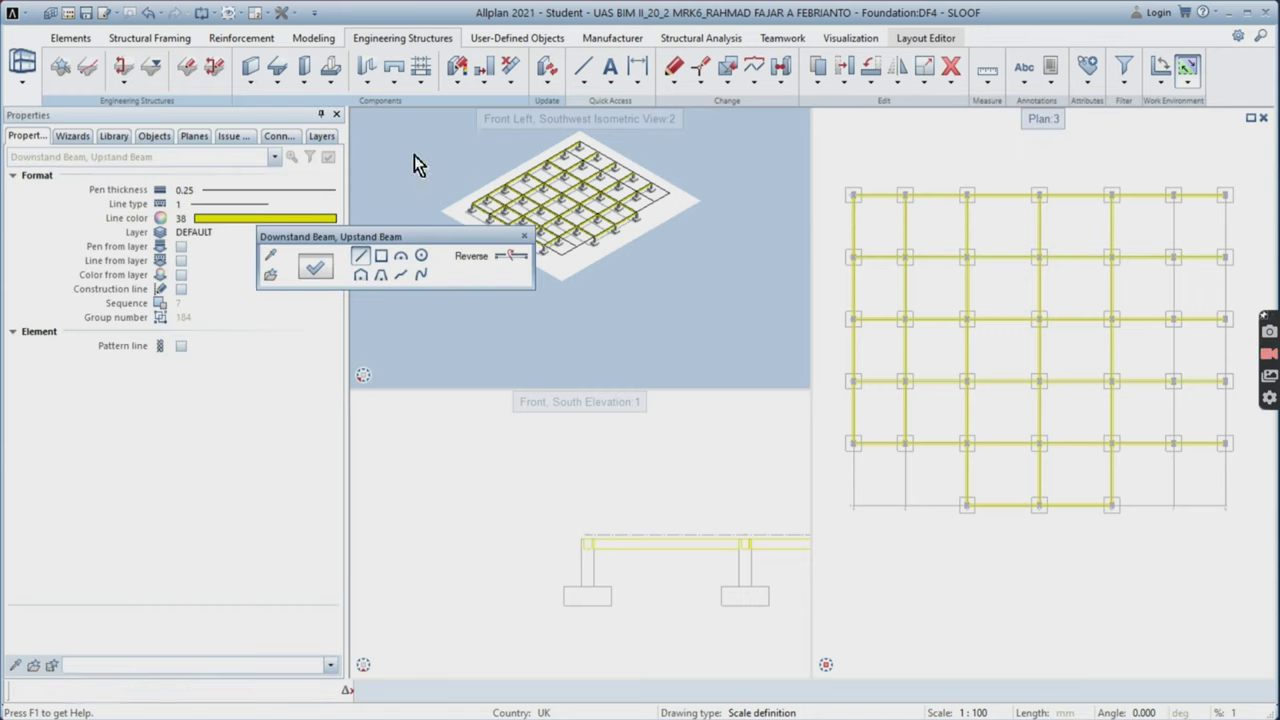
pyautogui.scroll(3, 1070, 443)
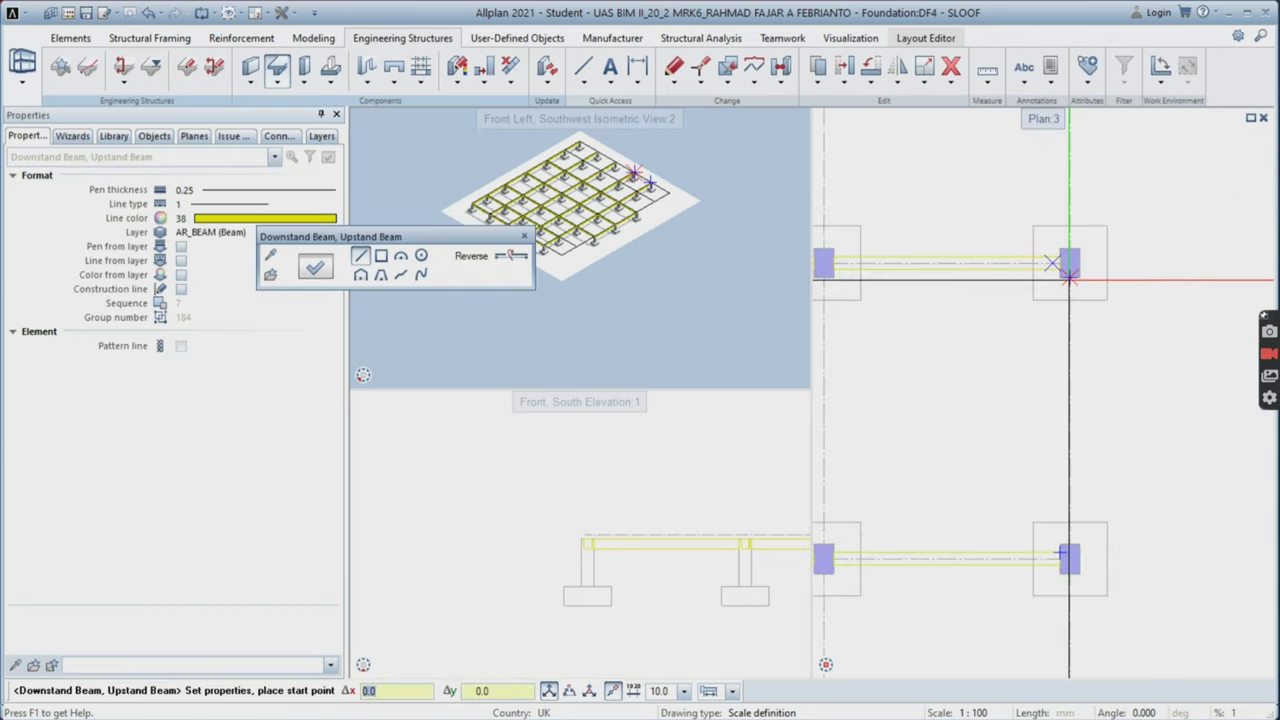
pyautogui.click(1068, 266)
pyautogui.click(1069, 558)
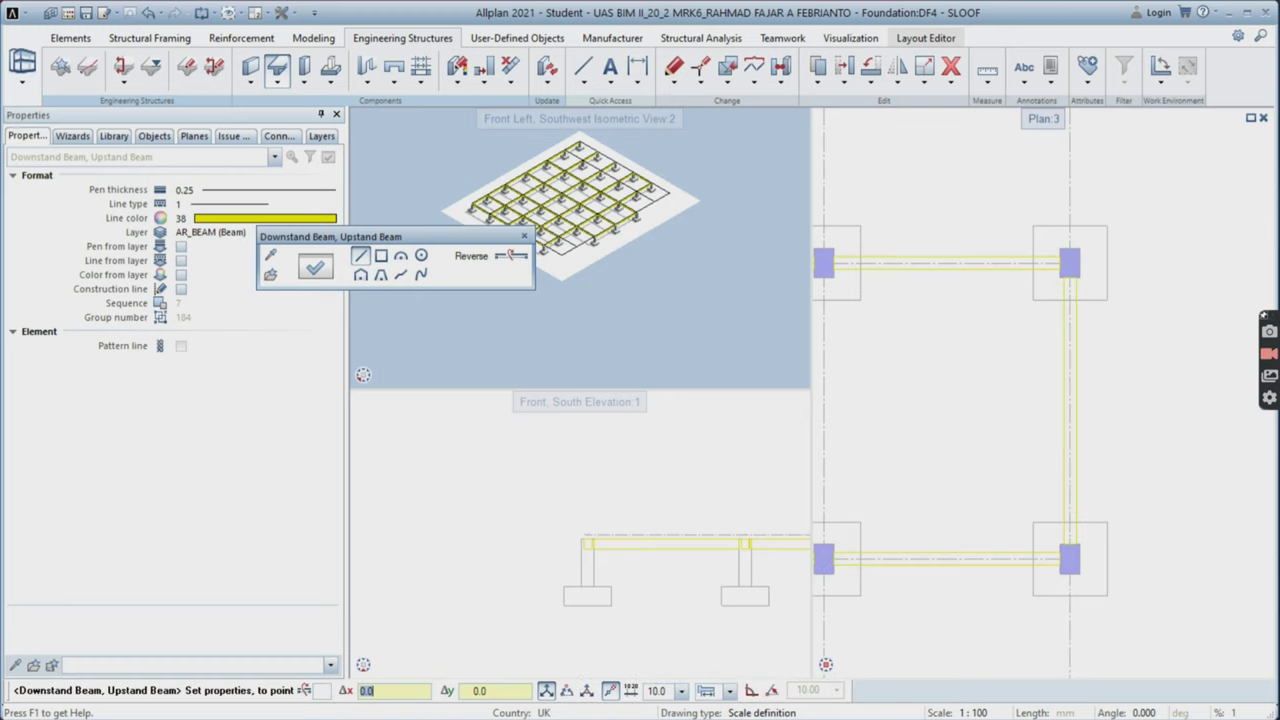
# - Add a beam on grid line F from the row 3 pedestal to the row 2 pedestal and finish drawing beams
pyautogui.scroll(-1, 904, 378)
pyautogui.moveTo(904, 378); pyautogui.dragTo(1030, 404, button='middle')
pyautogui.scroll(2, 958, 335)
pyautogui.click(972, 318)
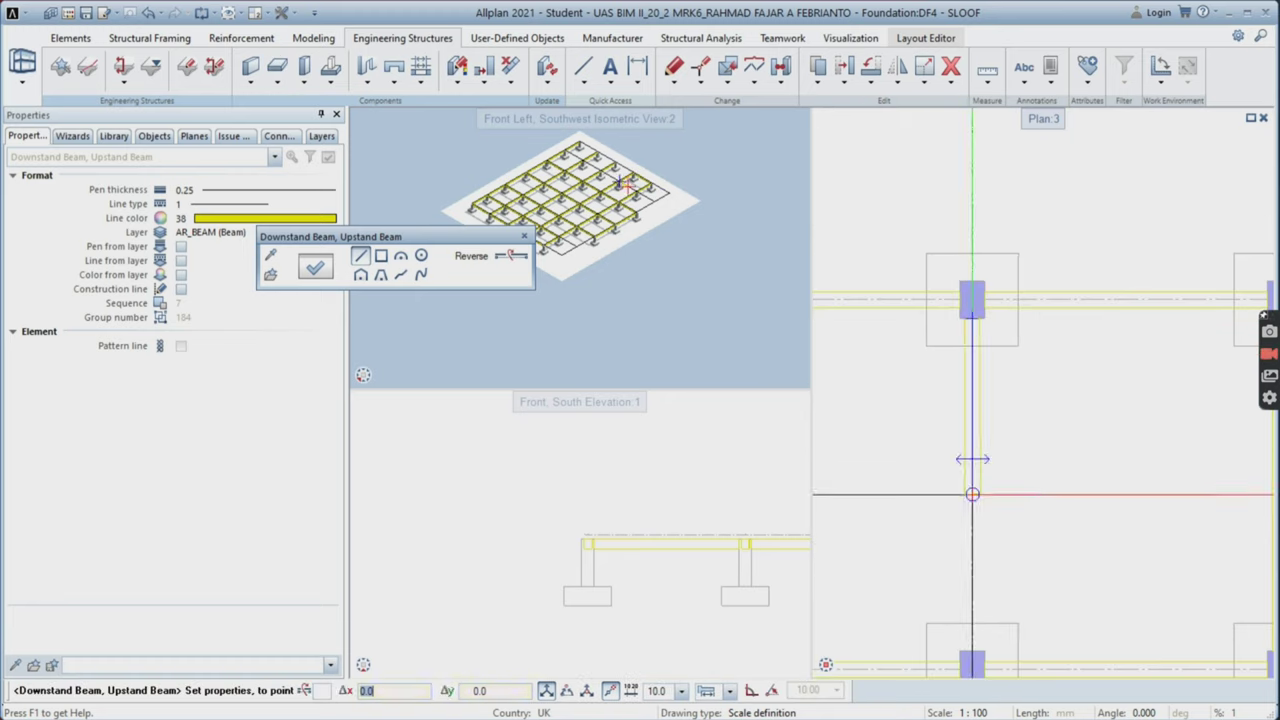
pyautogui.moveTo(976, 644); pyautogui.dragTo(978, 514, button='middle')
pyautogui.scroll(2, 980, 508)
pyautogui.click(969, 518)
pyautogui.scroll(-5, 1100, 373)
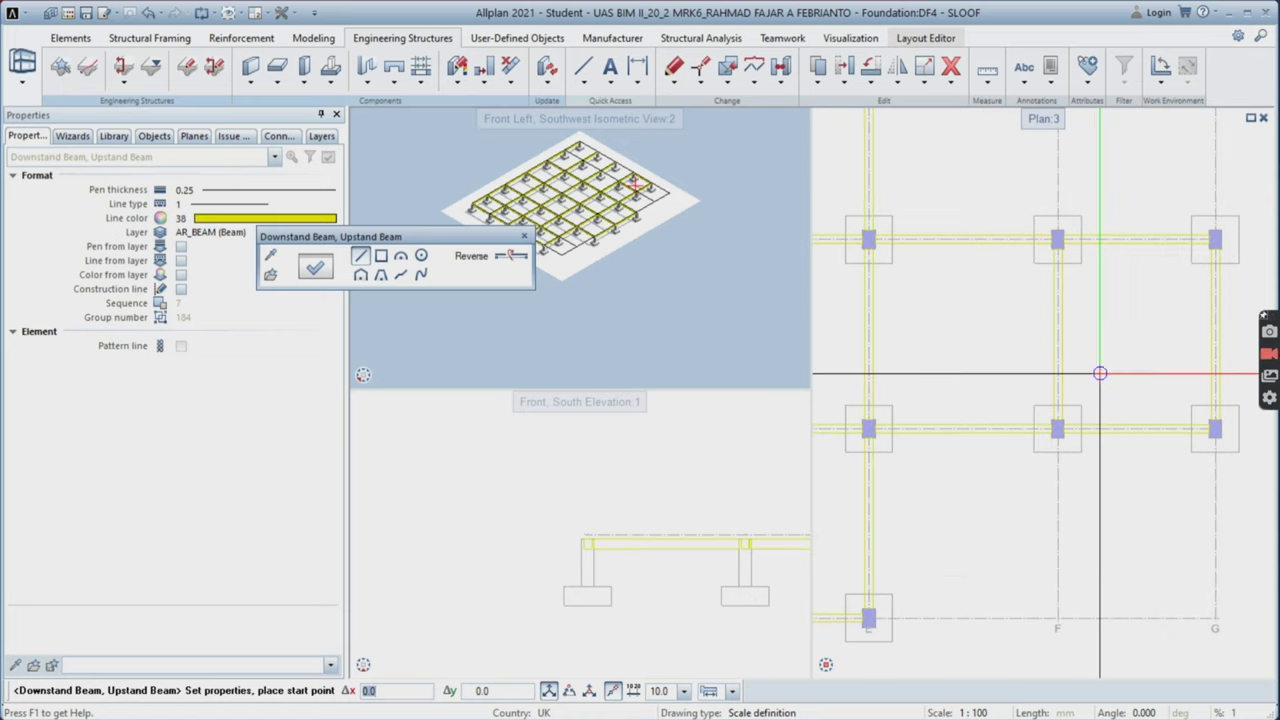
pyautogui.press('Escape')
# - Copy the two beams on grid lines F and G into the bays between rows 3 and 4, 4 and 5, and 5 and 6
pyautogui.scroll(-1, 1174, 365)
pyautogui.moveTo(1174, 365); pyautogui.dragTo(1026, 380, button='middle')
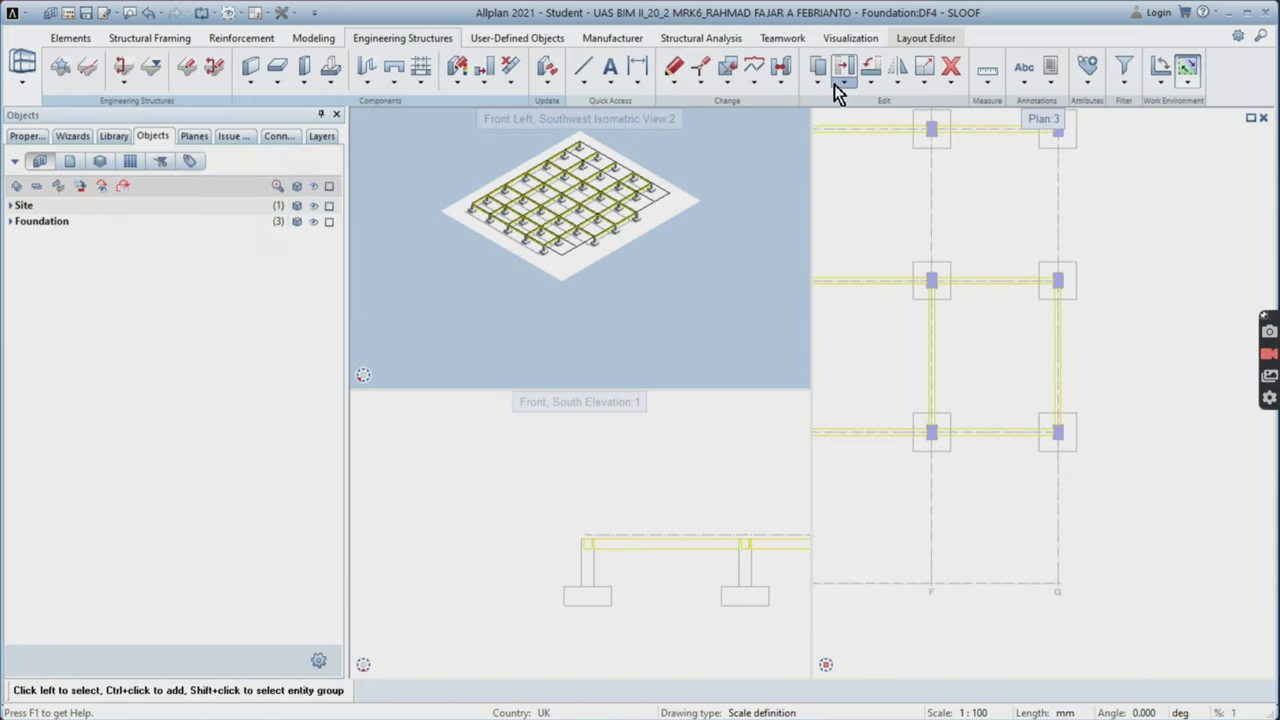
pyautogui.click(852, 100)
pyautogui.click(1058, 360)
pyautogui.scroll(3, 1045, 280)
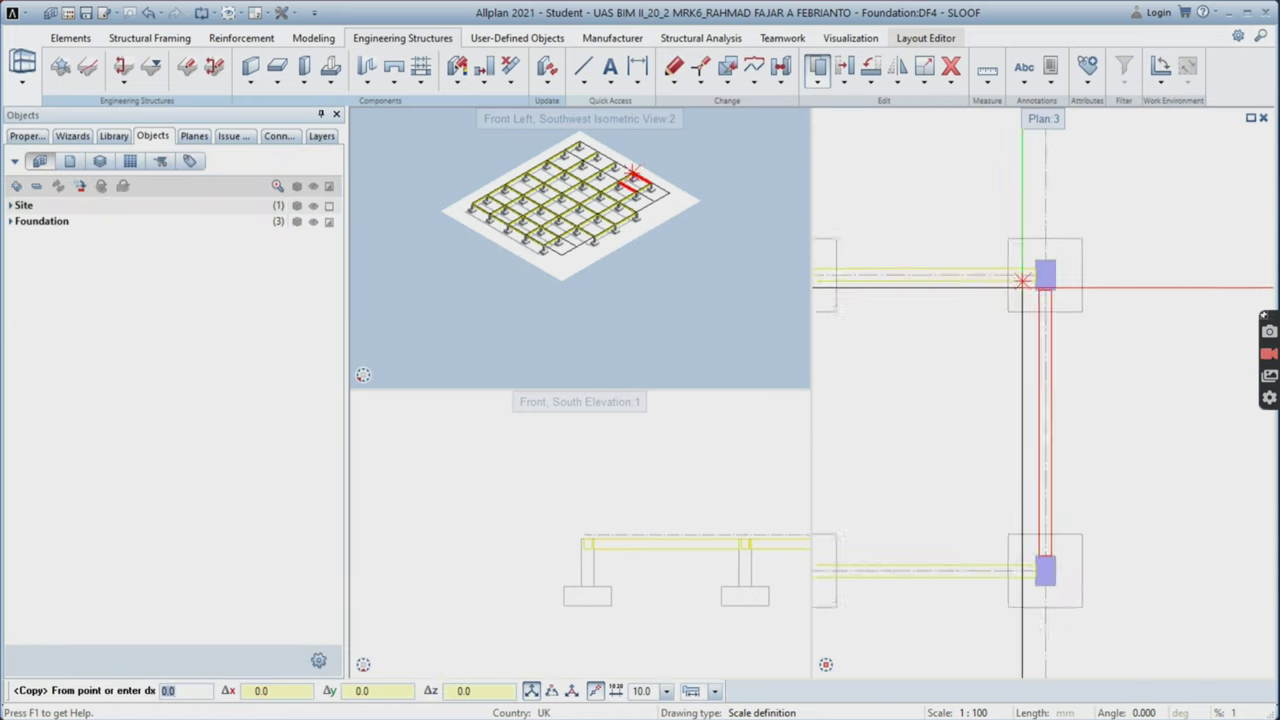
pyautogui.click(1053, 293)
pyautogui.scroll(-3, 1050, 280)
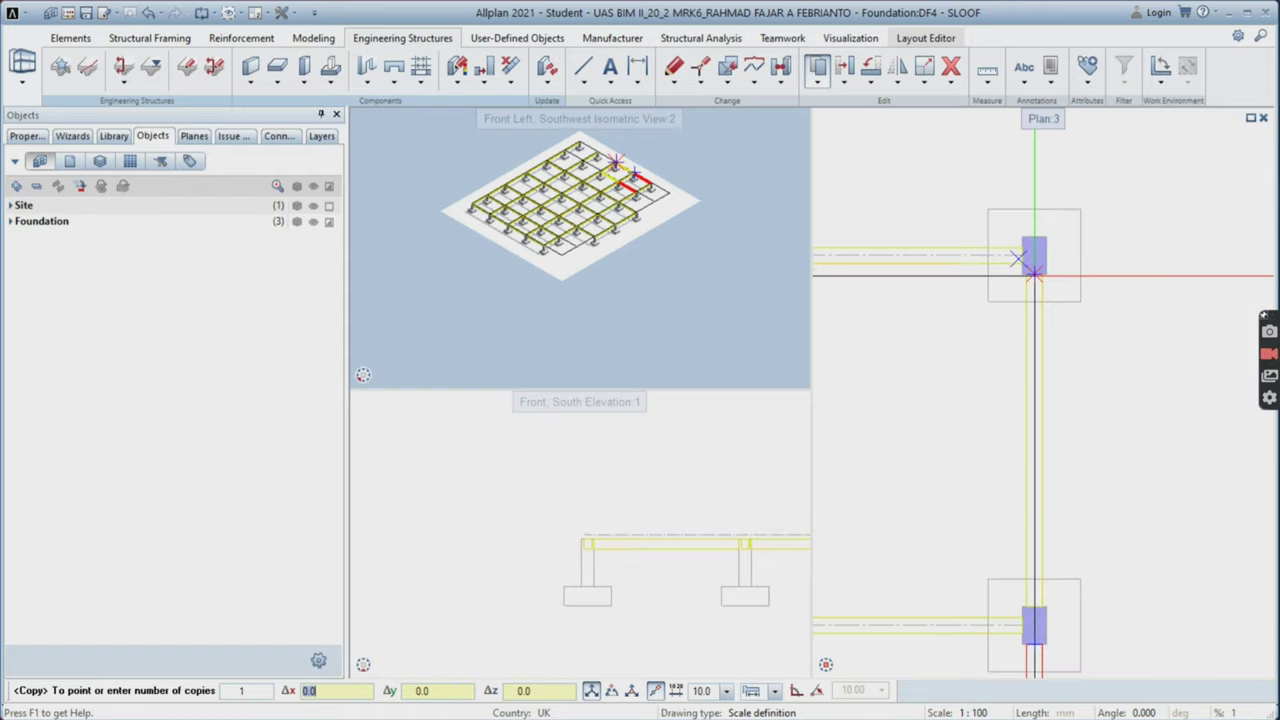
pyautogui.scroll(5, 1022, 381)
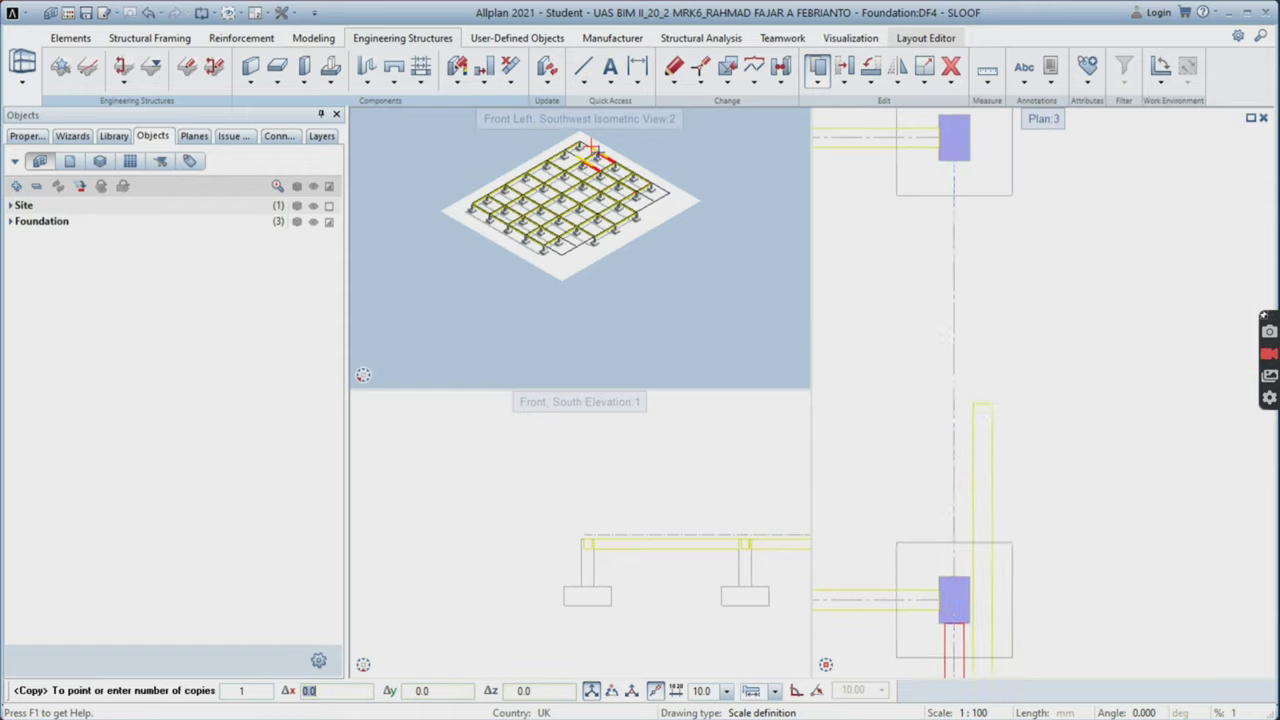
pyautogui.click(955, 160)
pyautogui.press('Escape')
pyautogui.scroll(-8, 1009, 335)
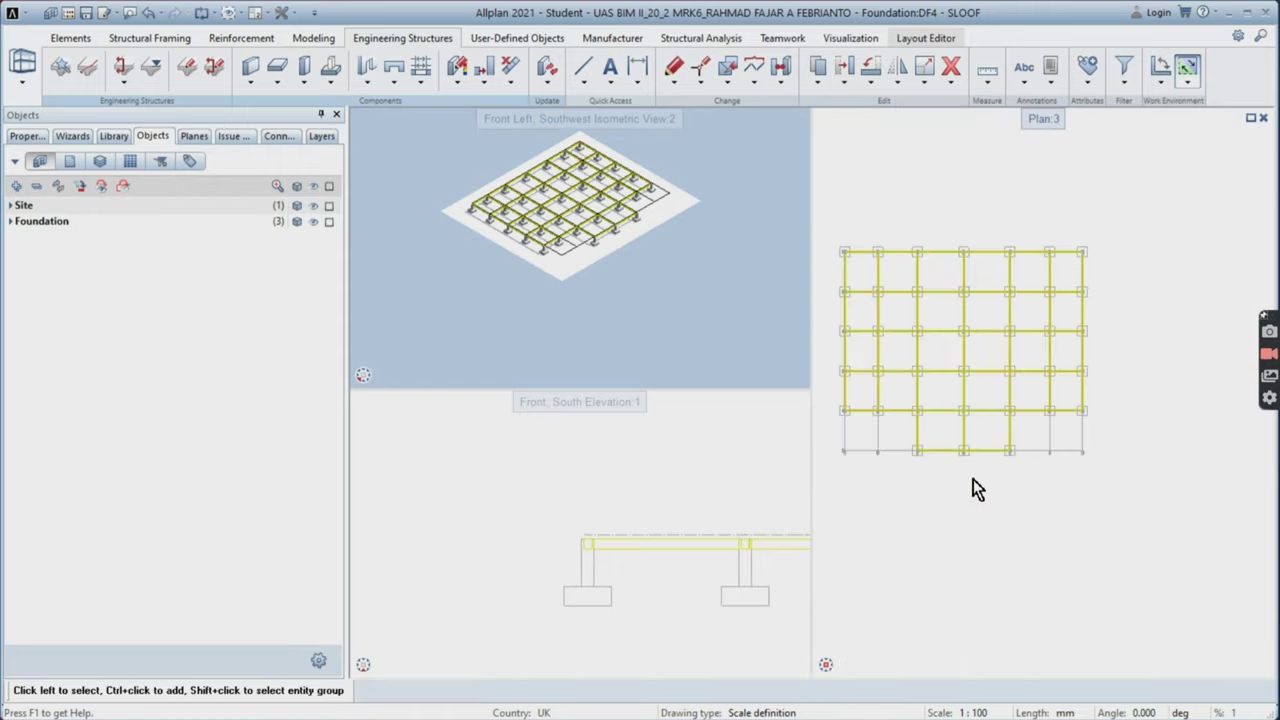
# - Make the SLAB drawing file current and keep the SLOOF drawing file open as a passive reference
pyautogui.doubleClick(493, 363)
pyautogui.click(125, 218)
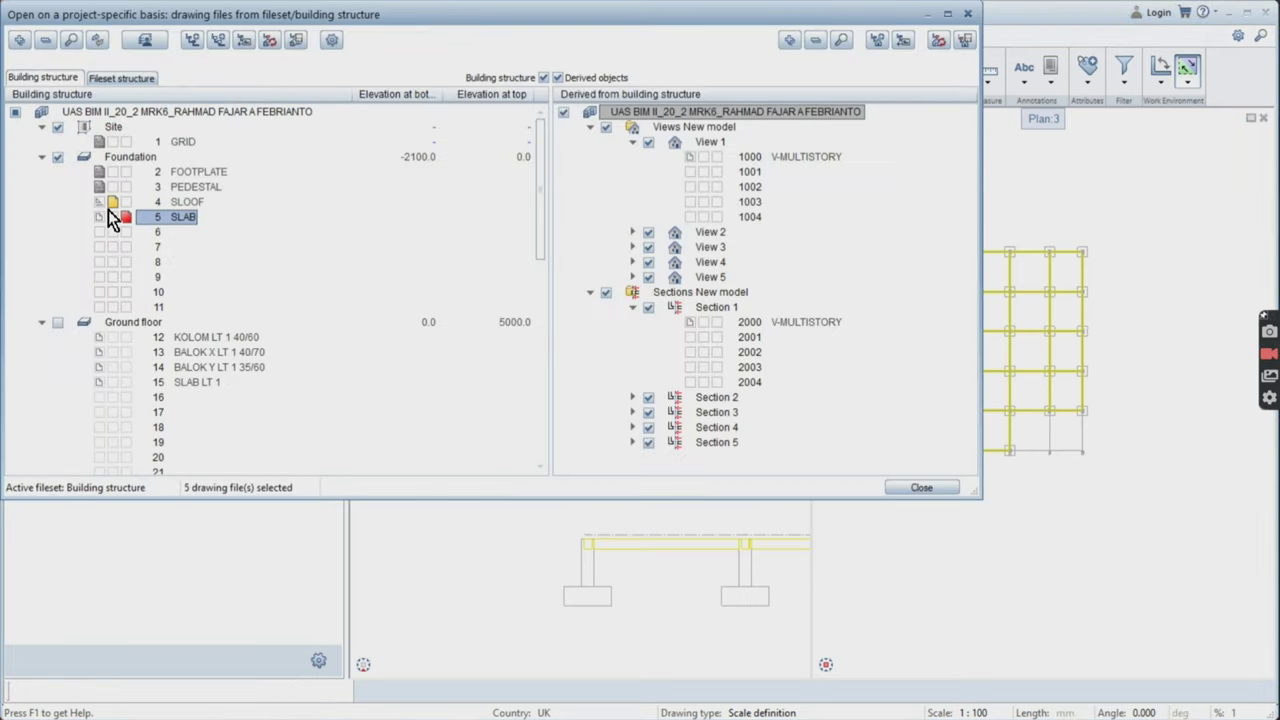
pyautogui.click(99, 203)
pyautogui.press('Escape')
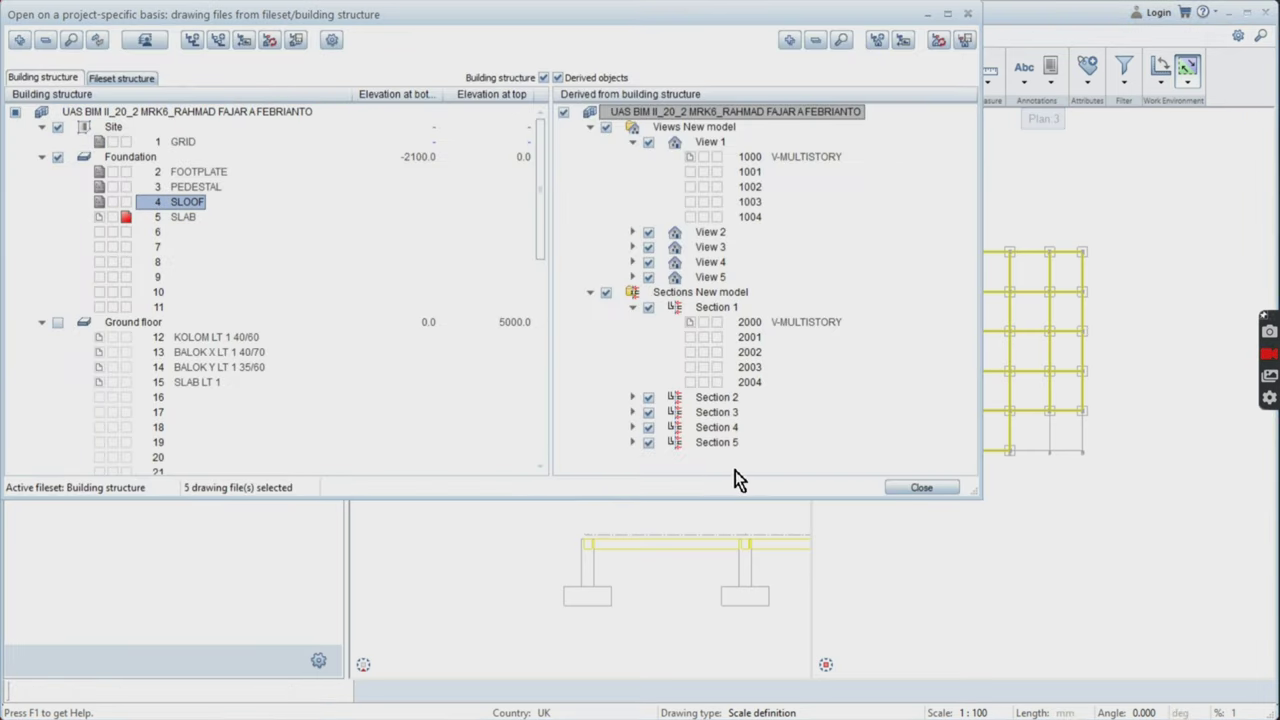
pyautogui.click(921, 488)
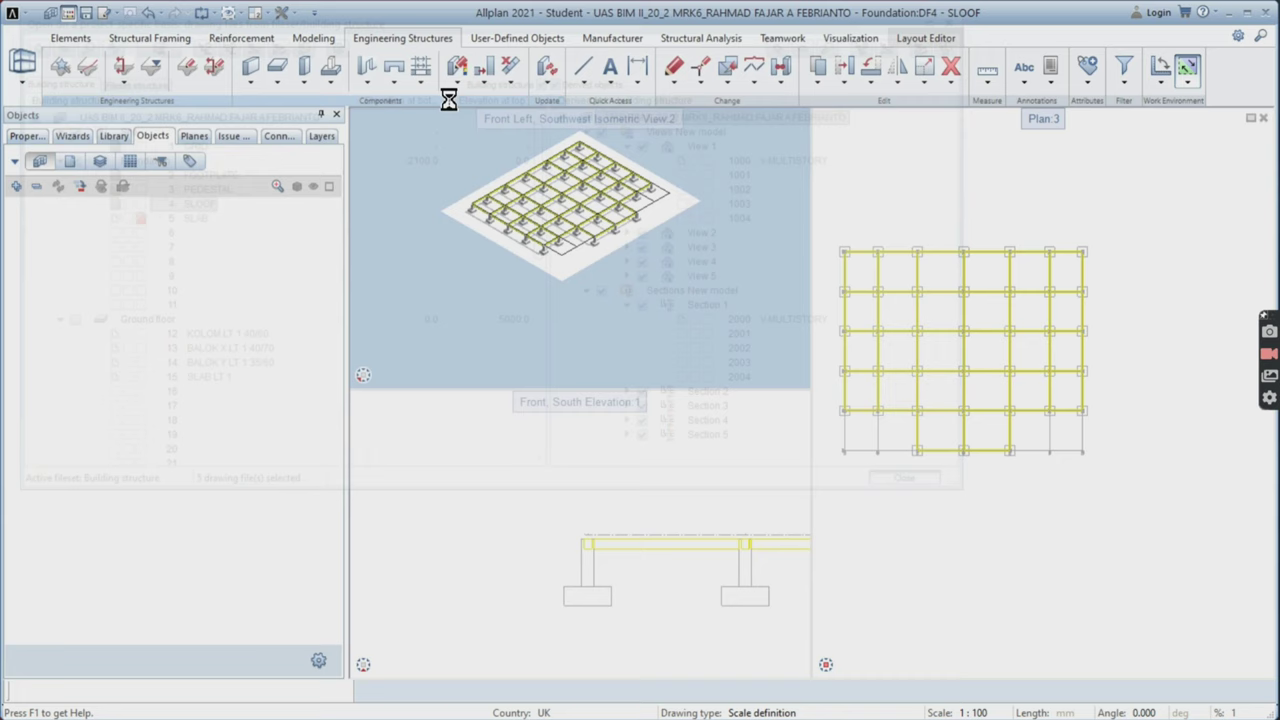
# - Set up a new slab with its top level assigned to Top level F and an elevation point of 0
pyautogui.click(284, 92)
pyautogui.click(286, 96)
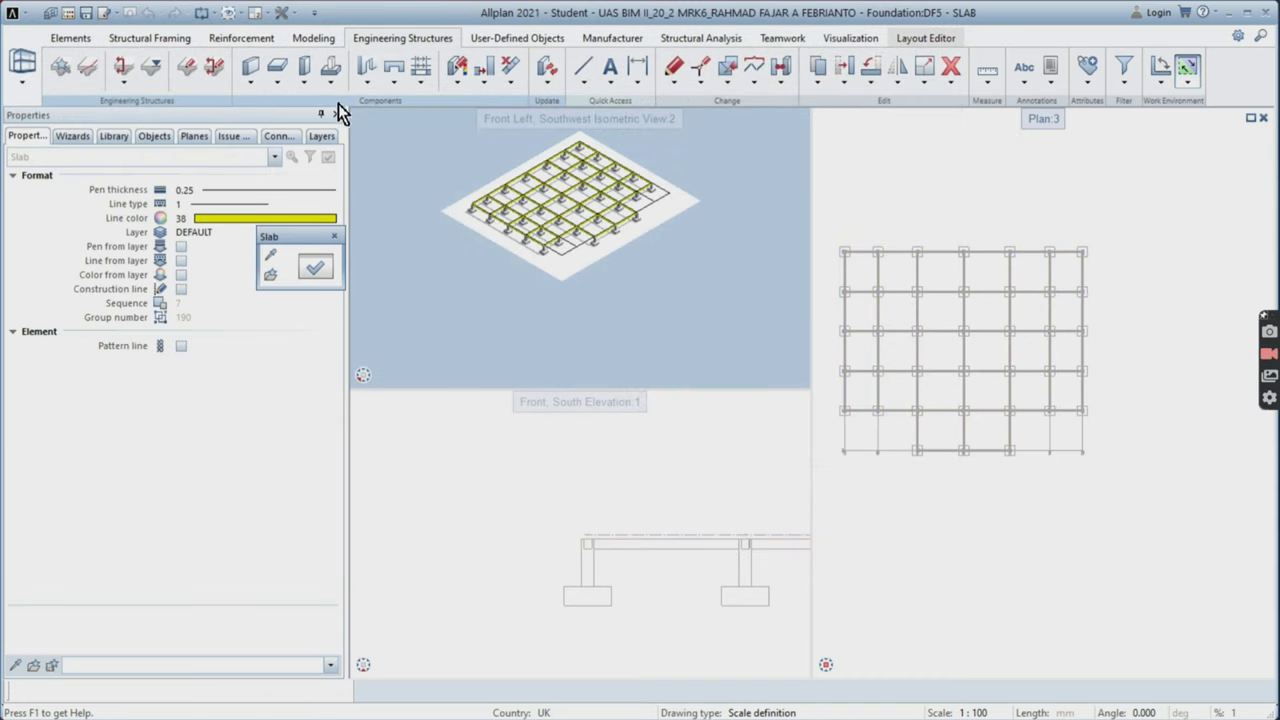
pyautogui.click(316, 270)
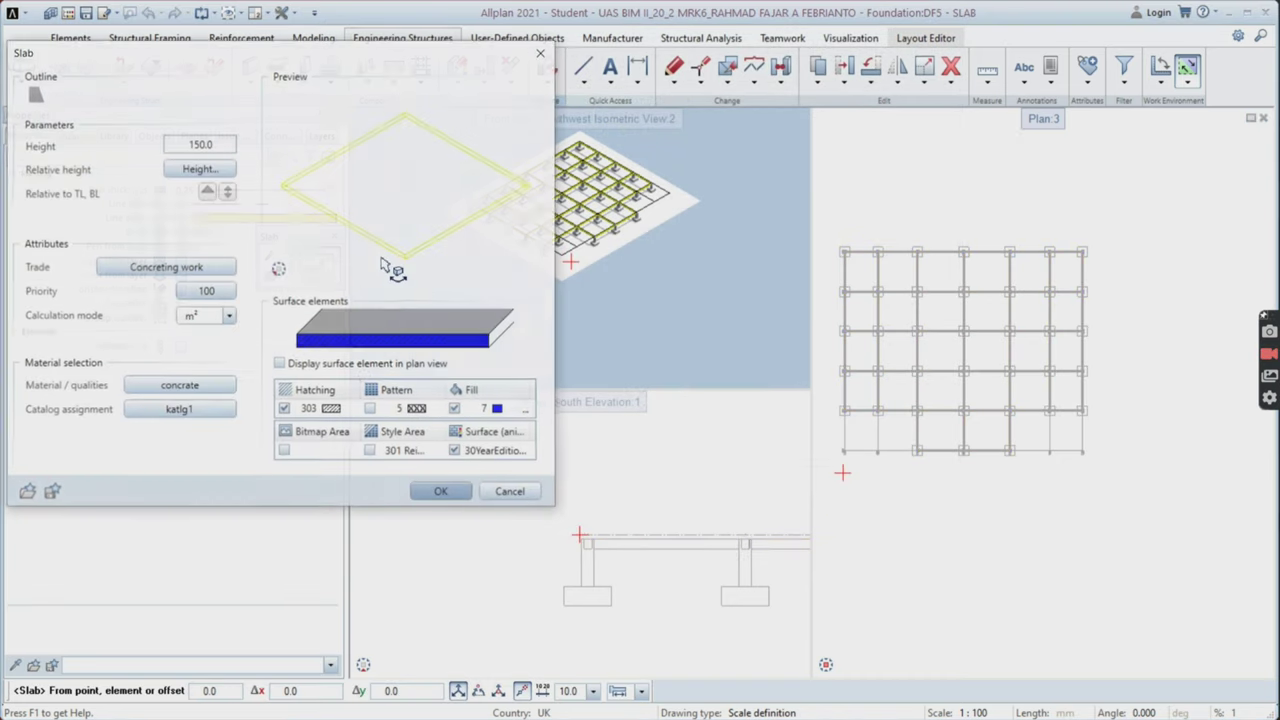
pyautogui.click(204, 170)
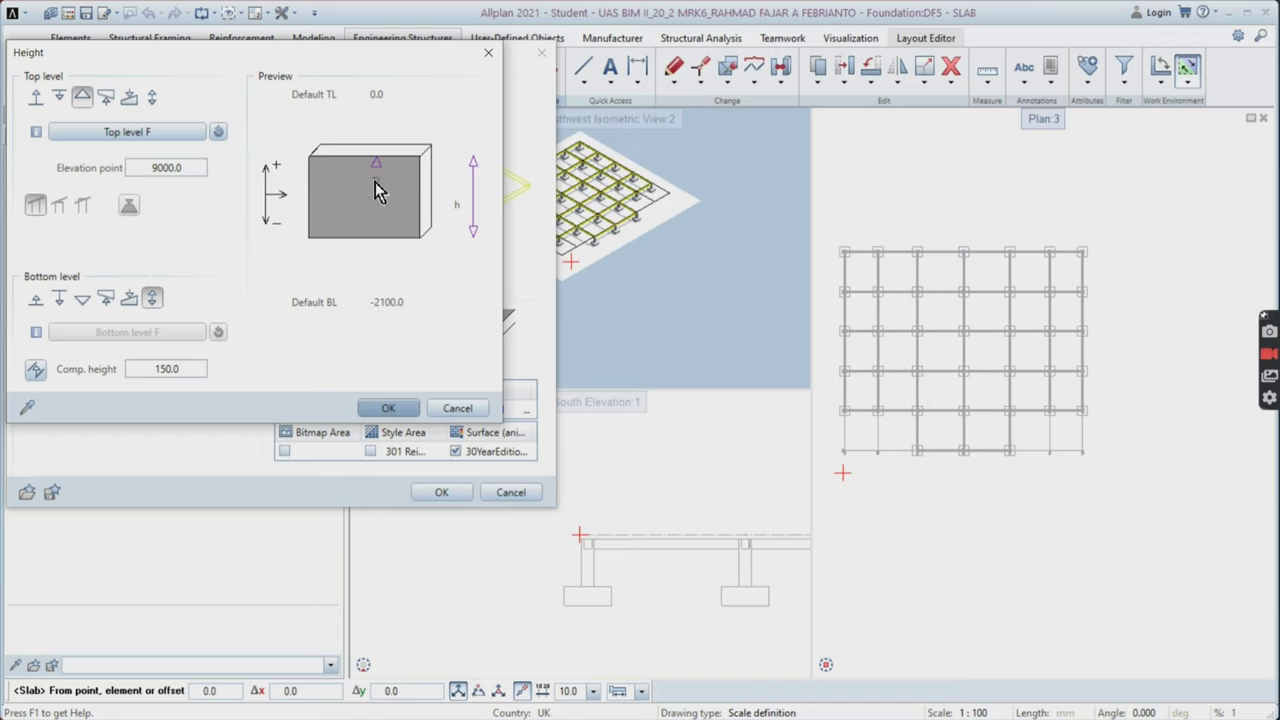
pyautogui.click(168, 134)
pyautogui.scroll(-2, 170, 232)
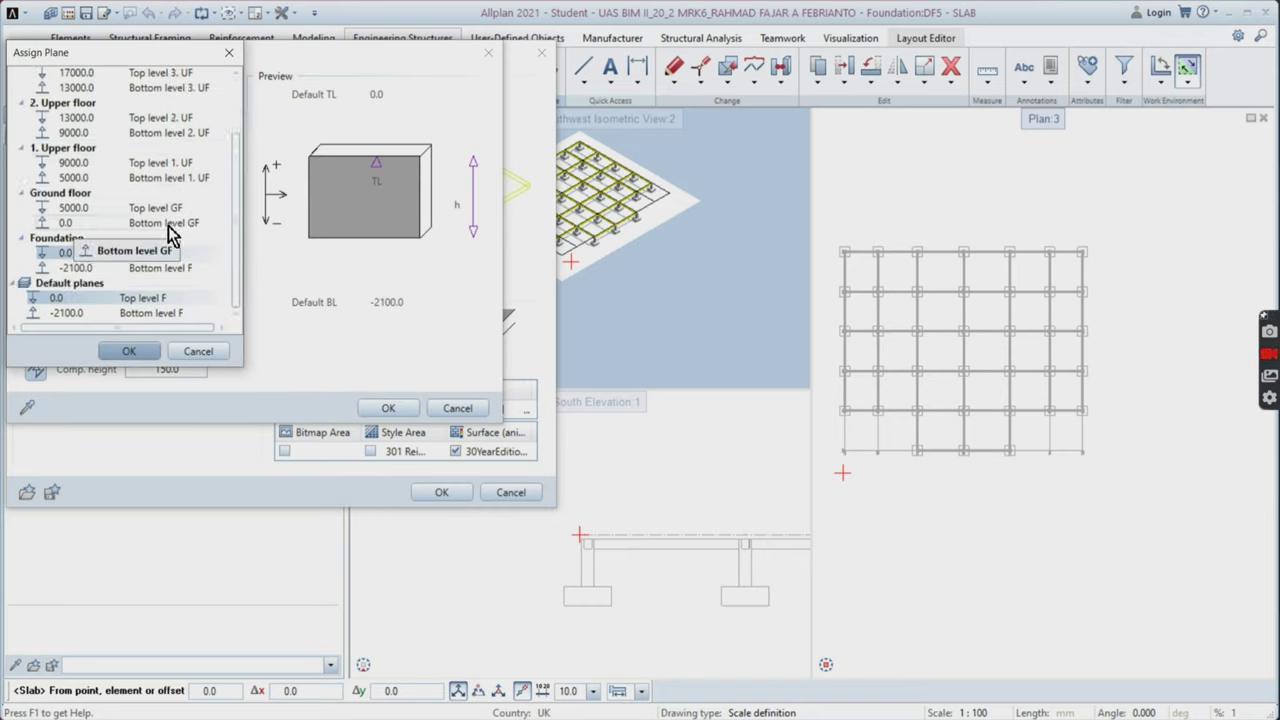
pyautogui.click(138, 354)
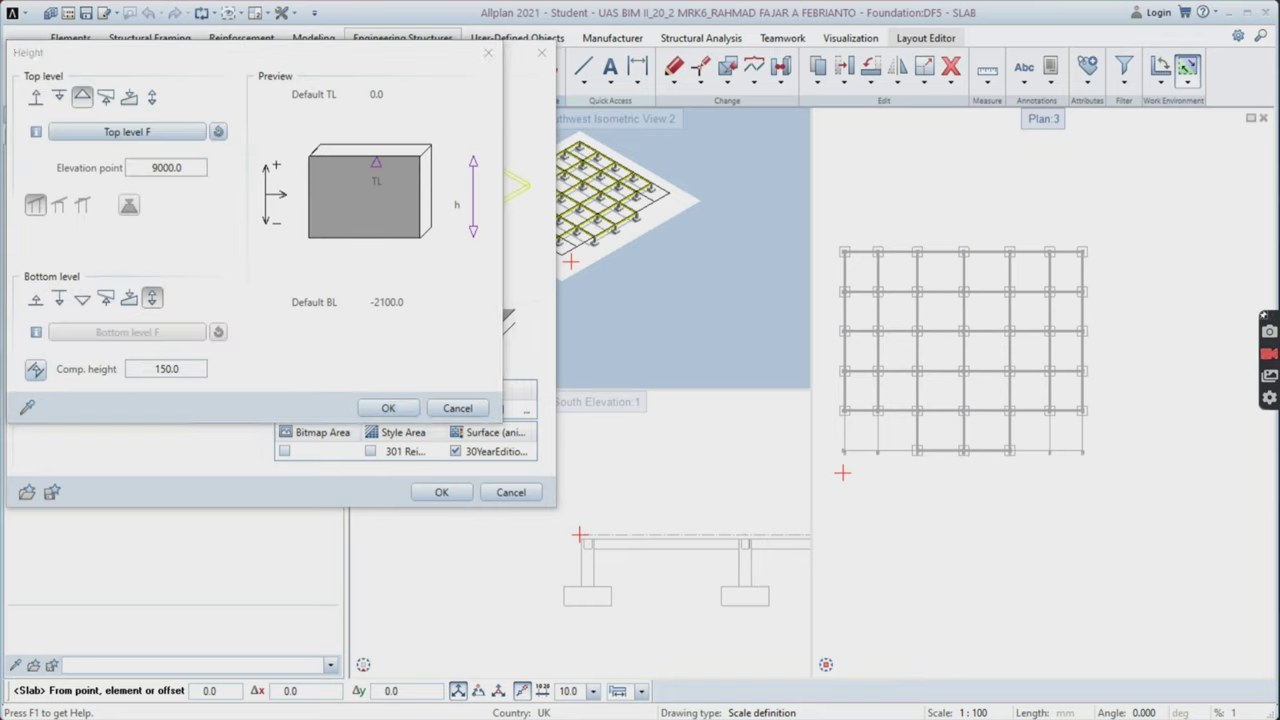
pyautogui.click(156, 168)
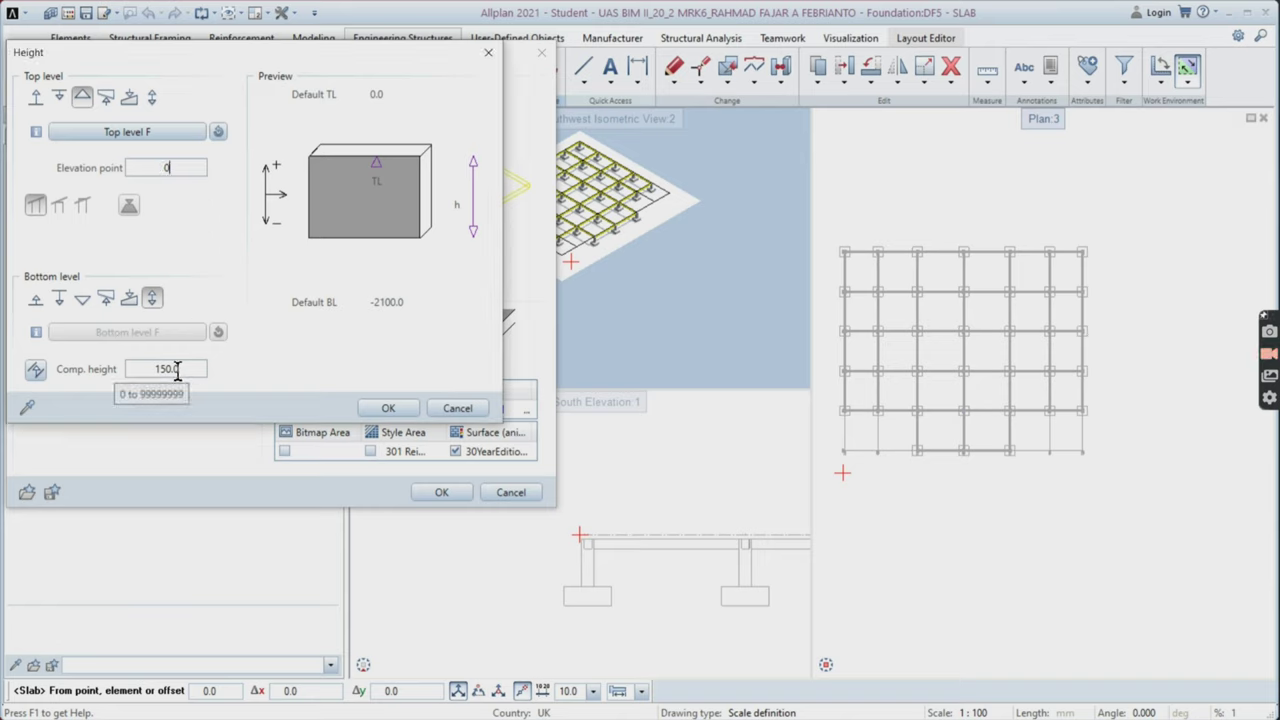
pyautogui.click(390, 409)
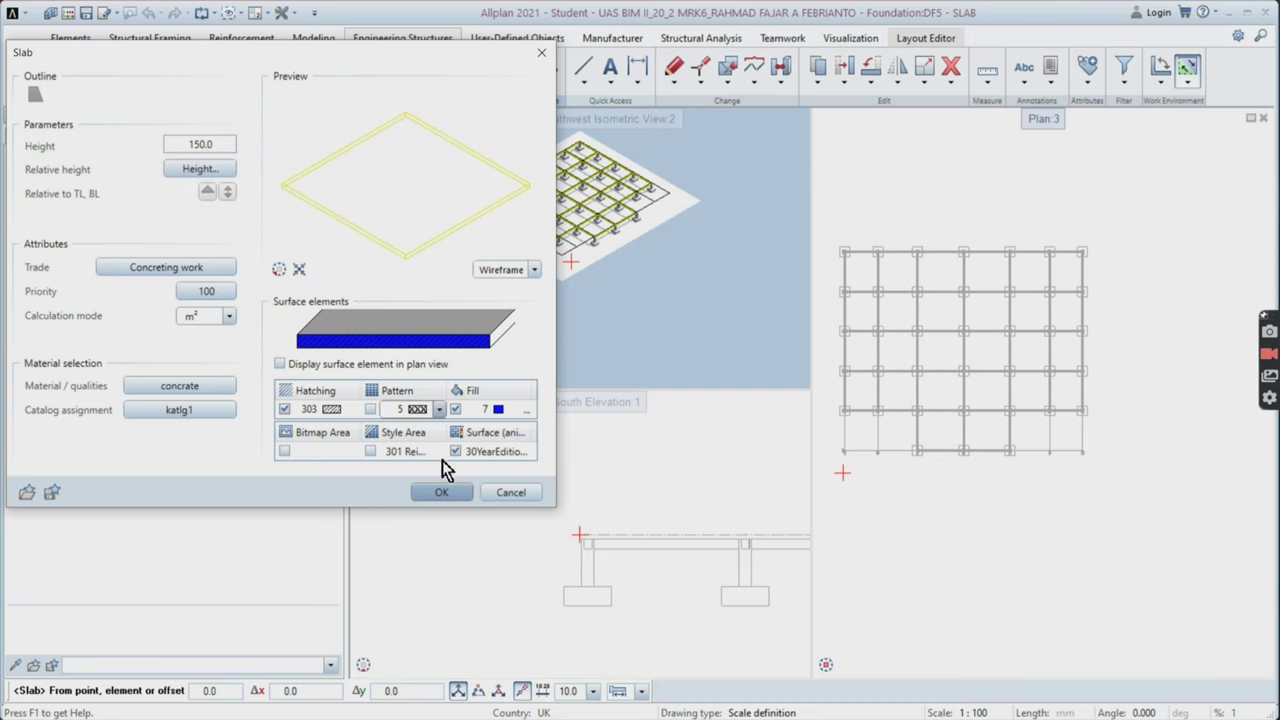
pyautogui.click(443, 492)
# - Accept the slab settings and start the slab outline at the C1 pedestal's corner, tracing its edges and continuing along grid line C to the C2 pedestal
pyautogui.scroll(2, 910, 455)
pyautogui.scroll(5, 910, 455)
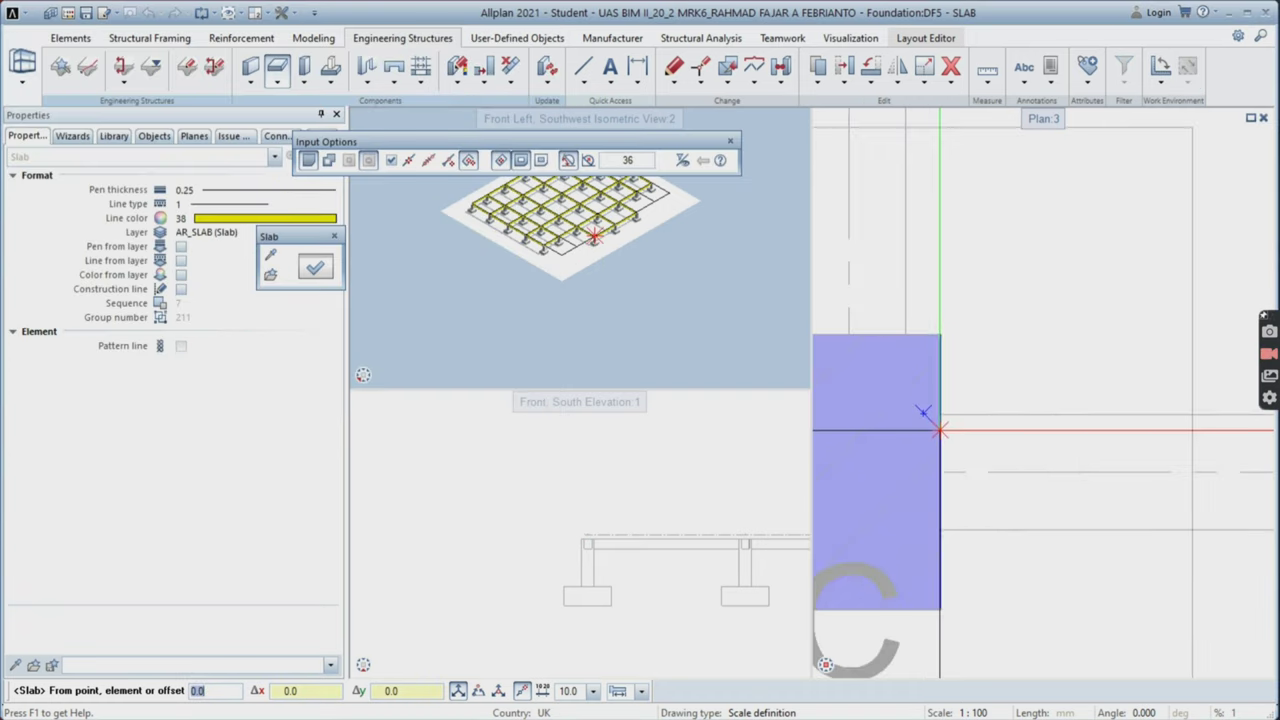
pyautogui.scroll(-2, 940, 455)
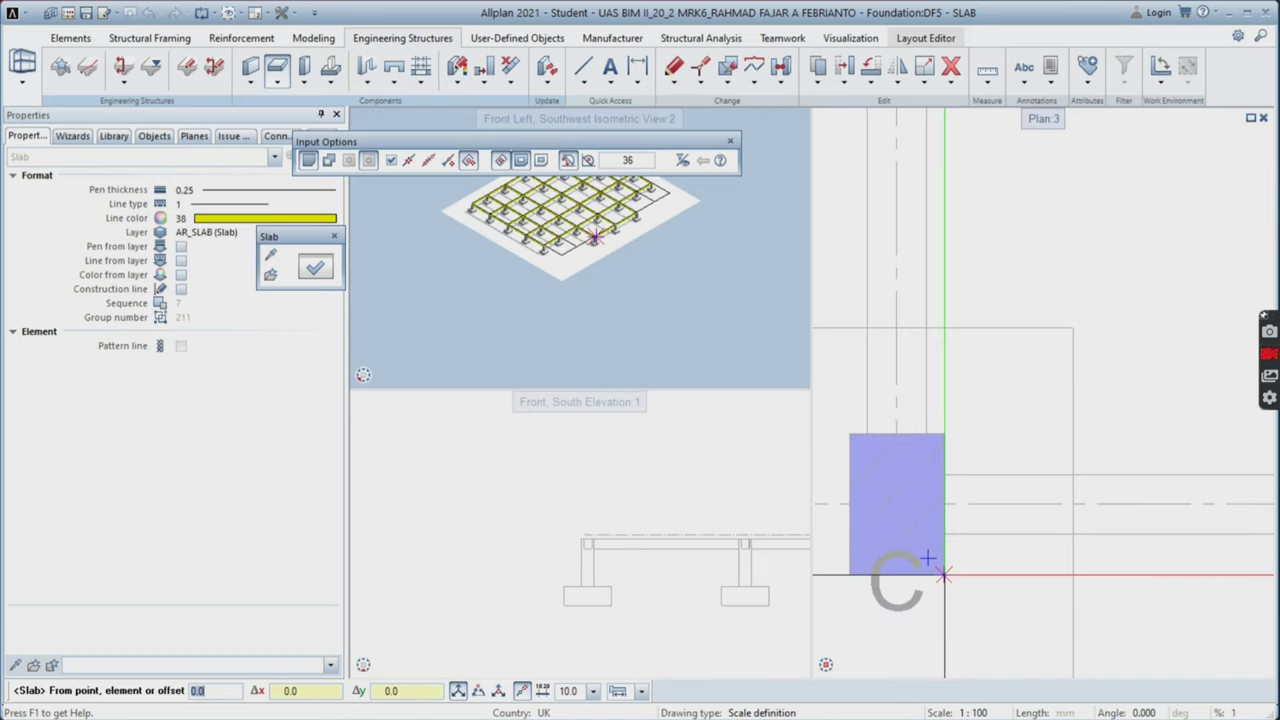
pyautogui.click(930, 560)
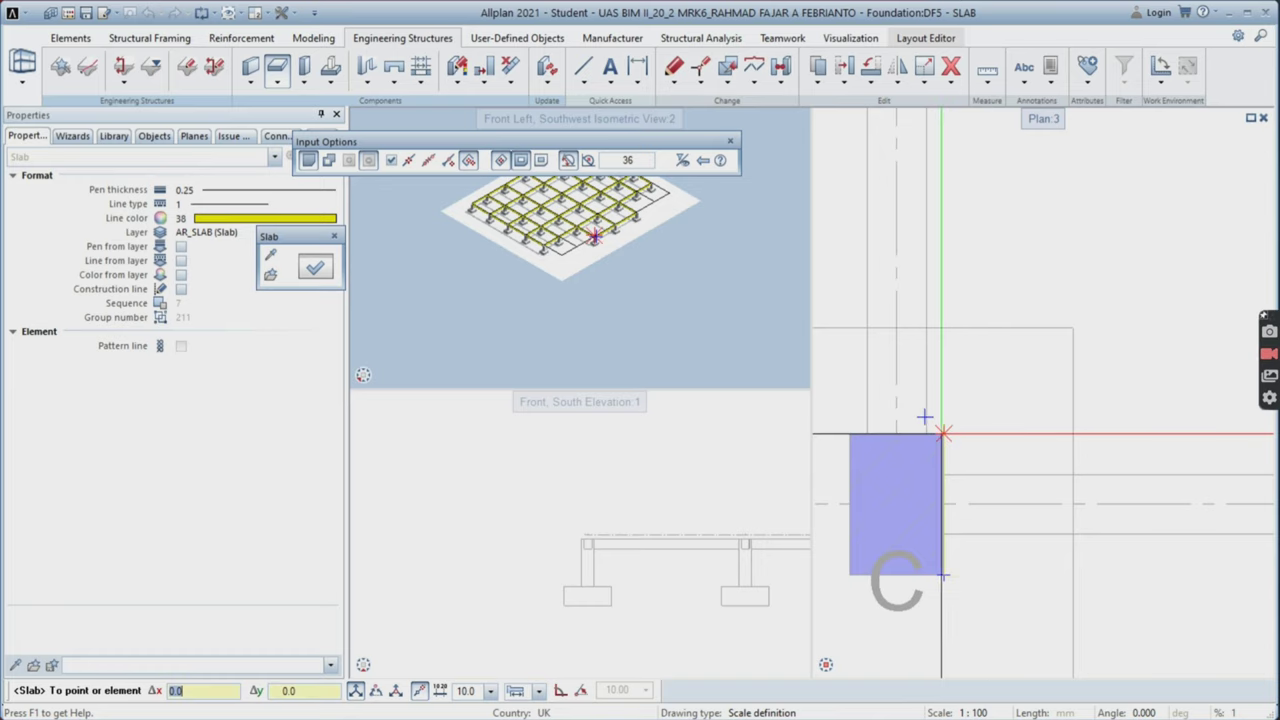
pyautogui.click(944, 434)
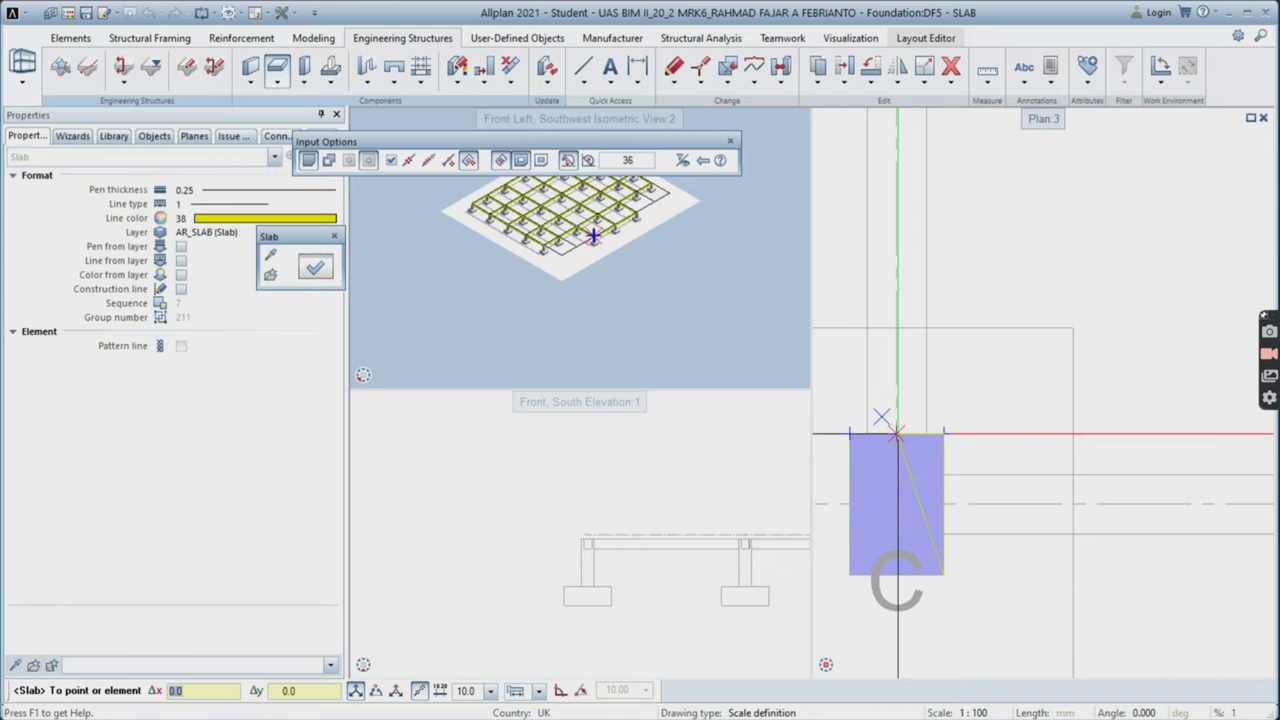
pyautogui.click(897, 433)
pyautogui.scroll(-6, 900, 430)
pyautogui.moveTo(914, 364); pyautogui.dragTo(920, 520, button='middle')
pyautogui.scroll(7, 908, 258)
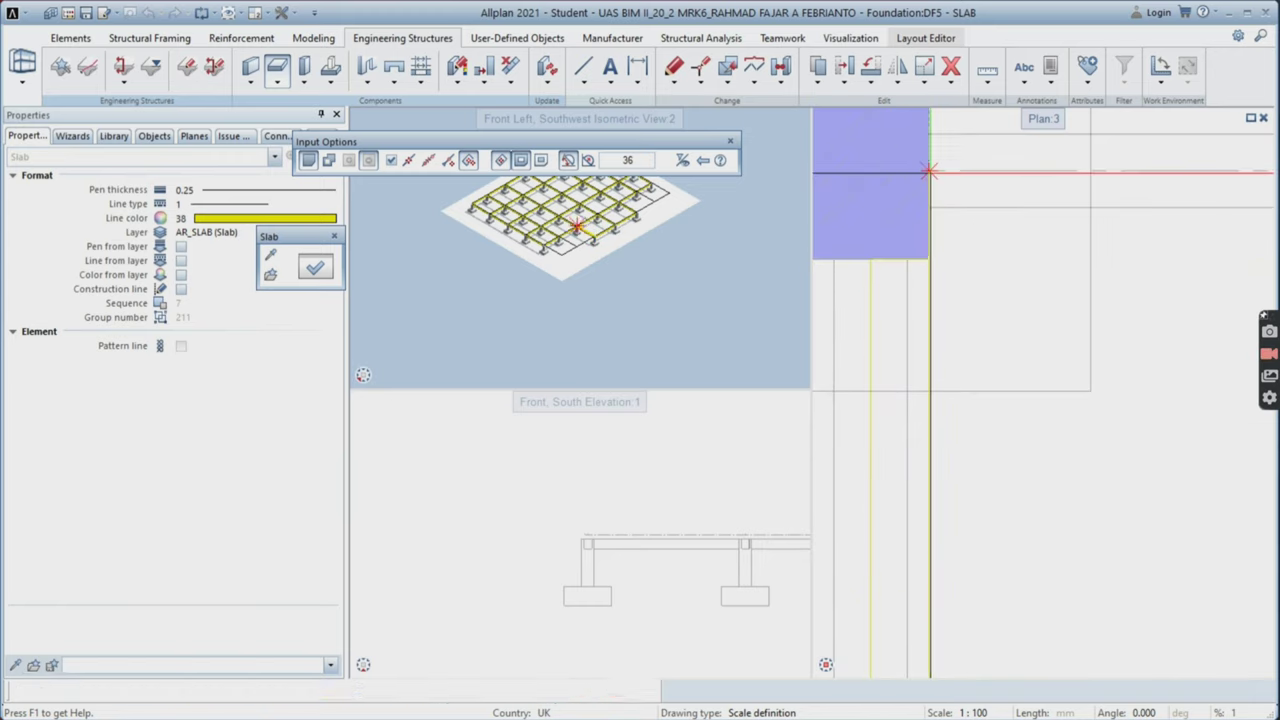
pyautogui.click(929, 172)
# - Continue the slab outline around the D2 and D1 pedestal corners and close it at the C1 pedestal's starting corner
pyautogui.scroll(-8, 1140, 318)
pyautogui.moveTo(1225, 312); pyautogui.dragTo(925, 316, button='middle')
pyautogui.scroll(7, 1026, 300)
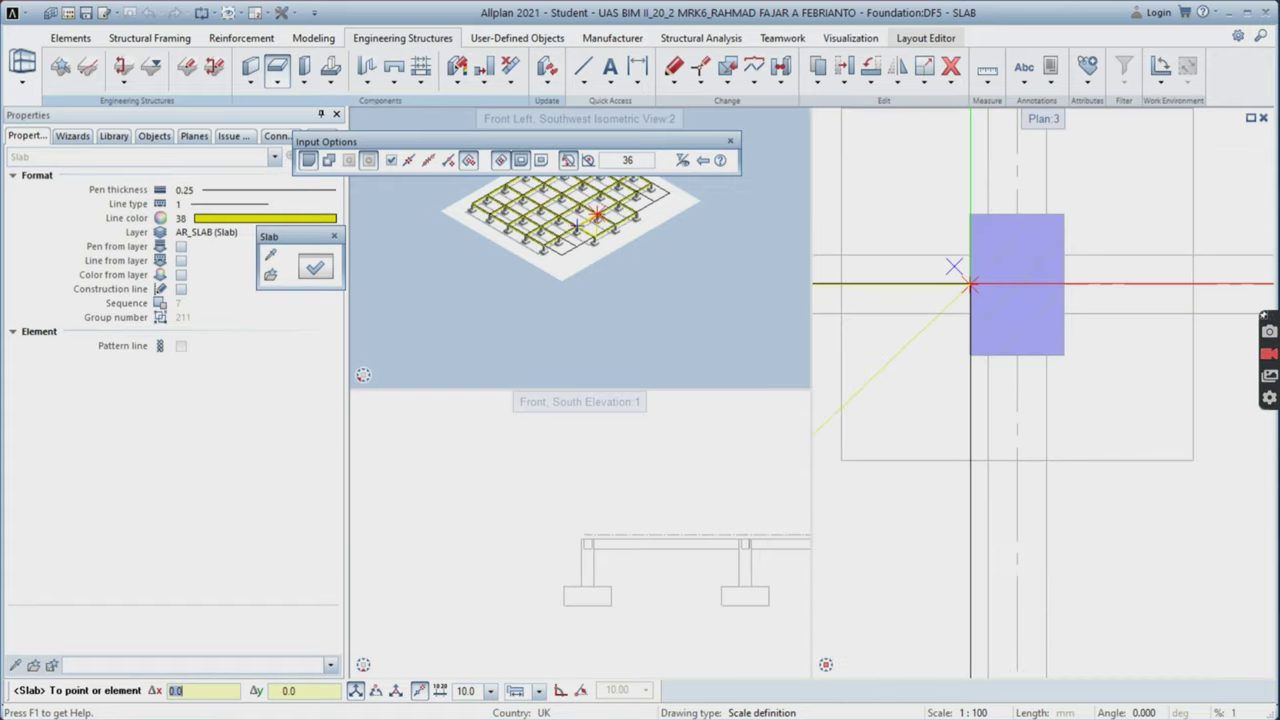
pyautogui.scroll(-2, 1017, 354)
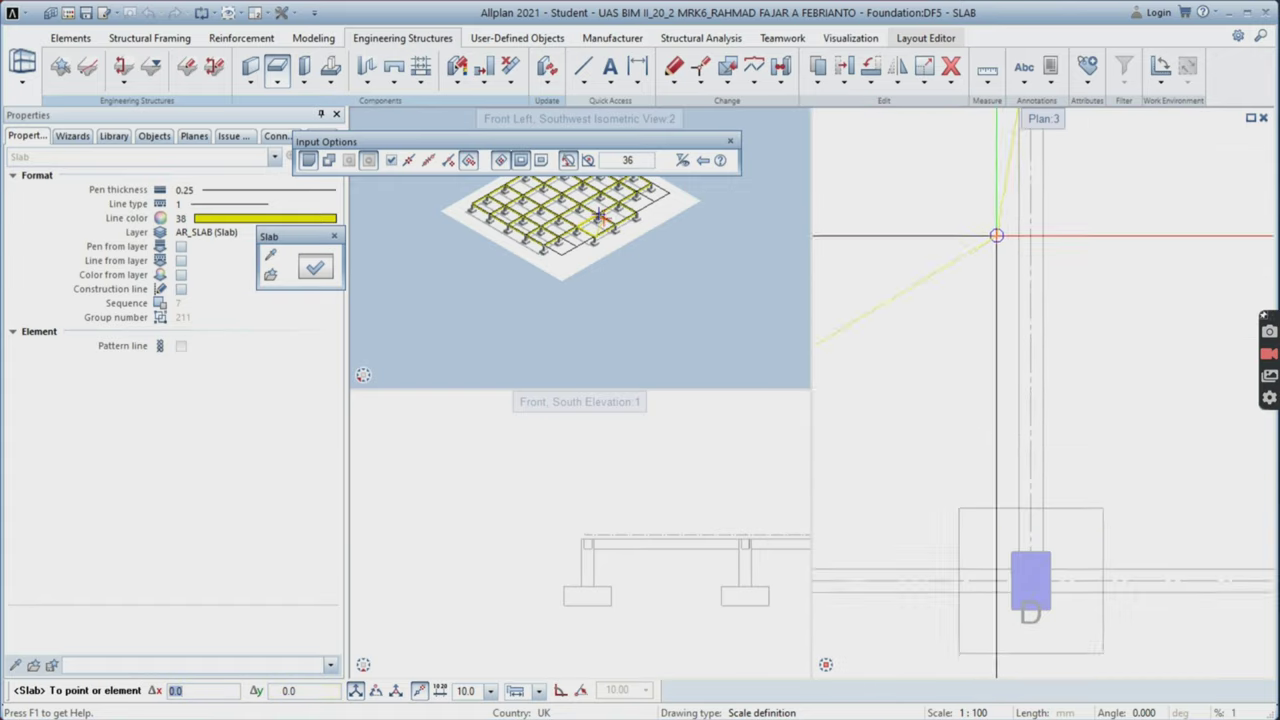
pyautogui.scroll(3, 1003, 425)
pyautogui.click(930, 418)
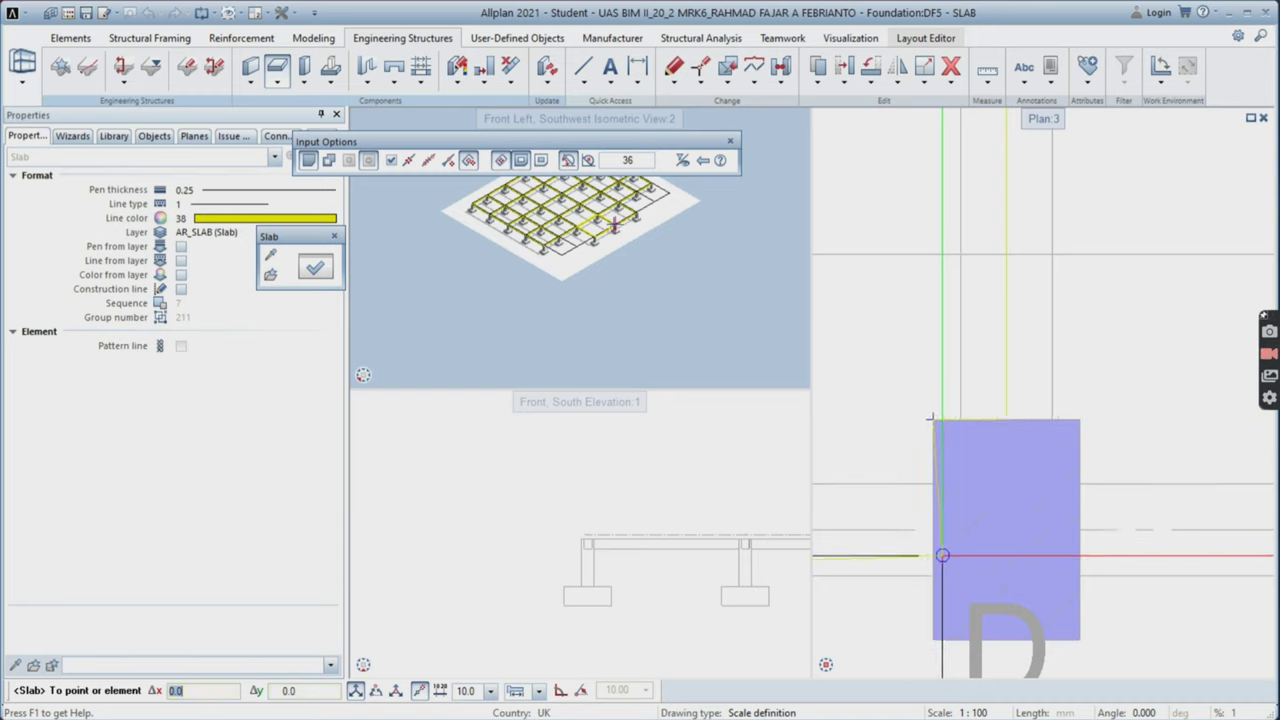
pyautogui.scroll(-1, 925, 632)
pyautogui.moveTo(924, 634); pyautogui.dragTo(922, 450, button='middle')
pyautogui.scroll(-3, 930, 450)
pyautogui.scroll(4, 1125, 412)
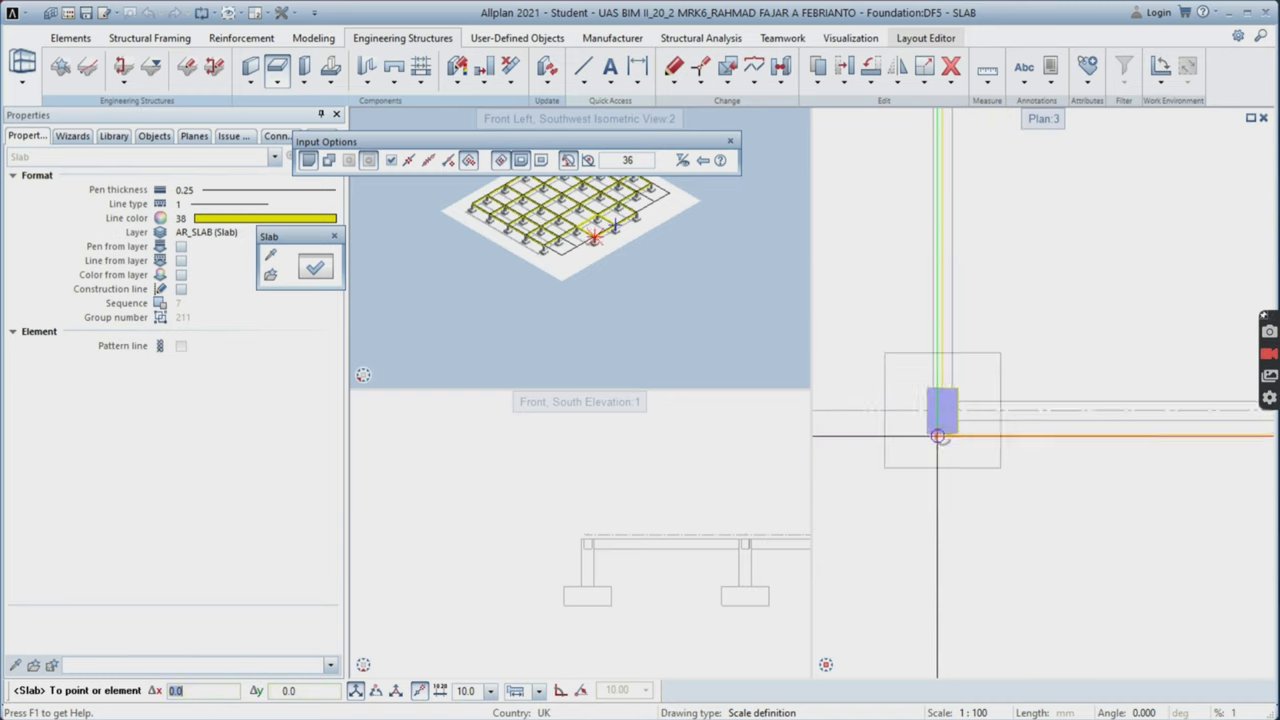
pyautogui.click(955, 428)
pyautogui.scroll(-3, 971, 352)
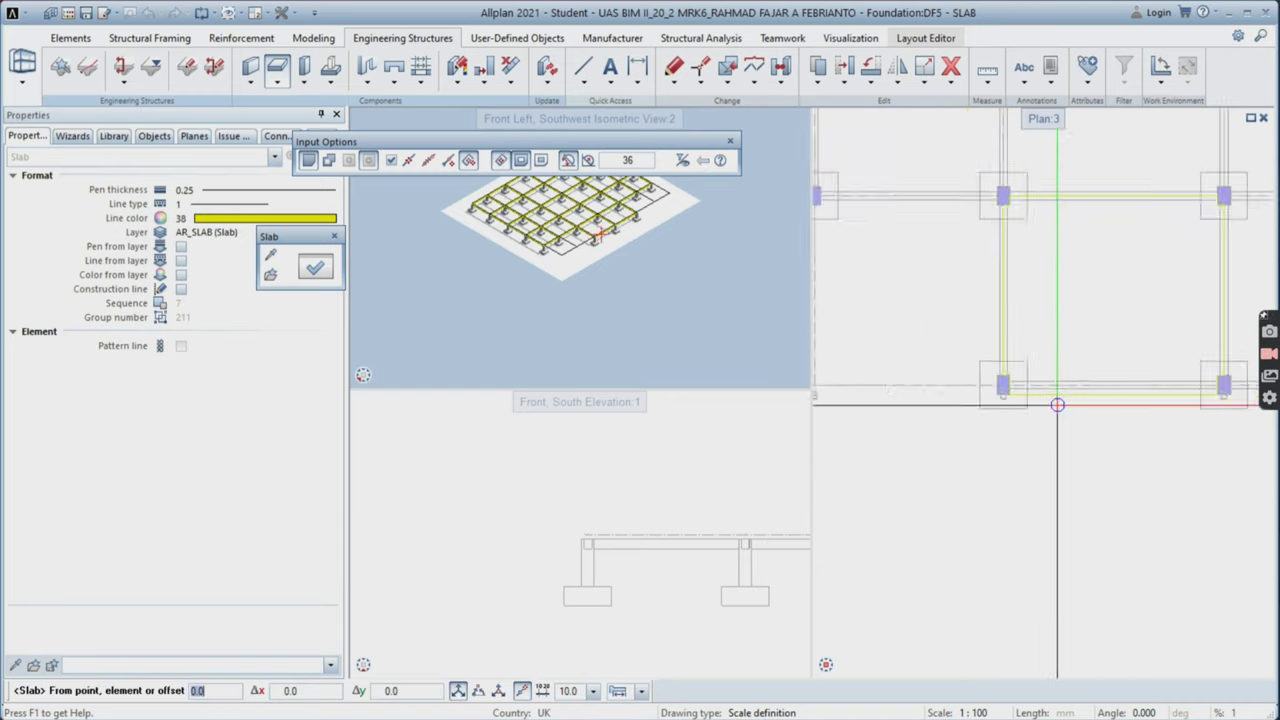
# - Draw a second slab in the bay between grid lines D and E and rows 1 and 2, following the pedestal corners and beam centre lines
pyautogui.scroll(3, 1000, 398)
pyautogui.scroll(3, 1000, 398)
pyautogui.click(955, 410)
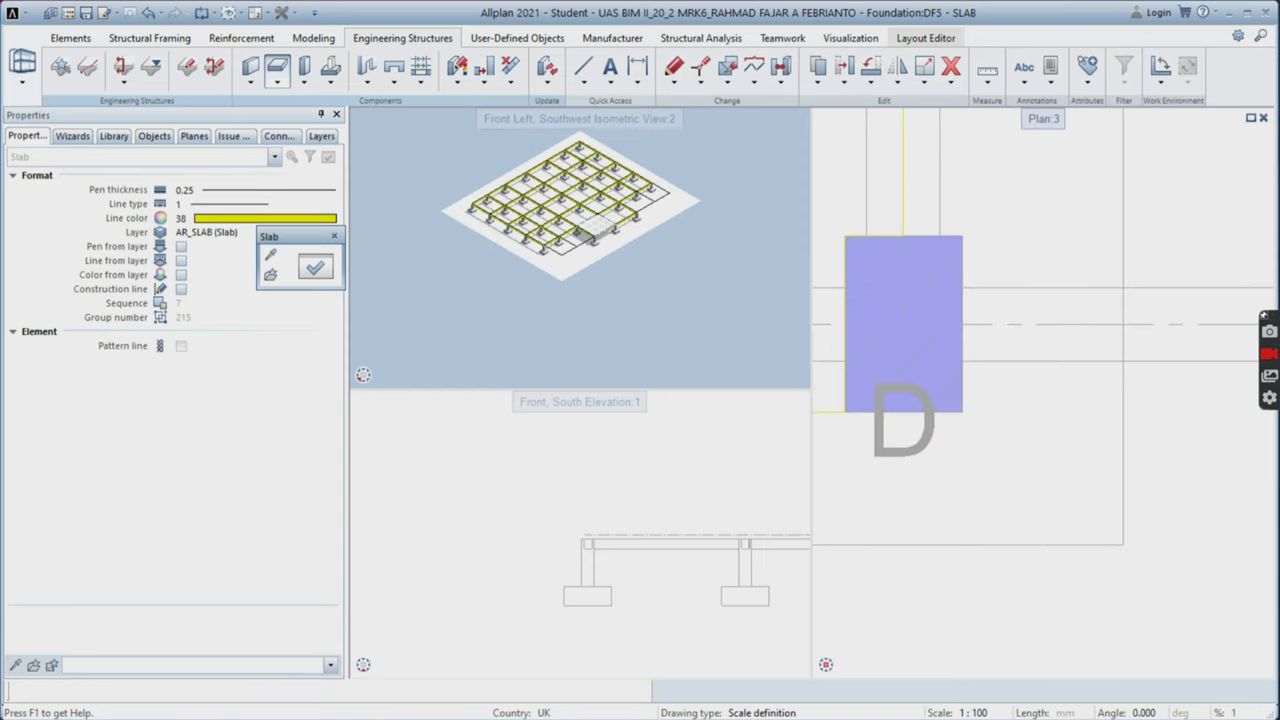
pyautogui.scroll(-3, 940, 400)
pyautogui.scroll(3, 914, 257)
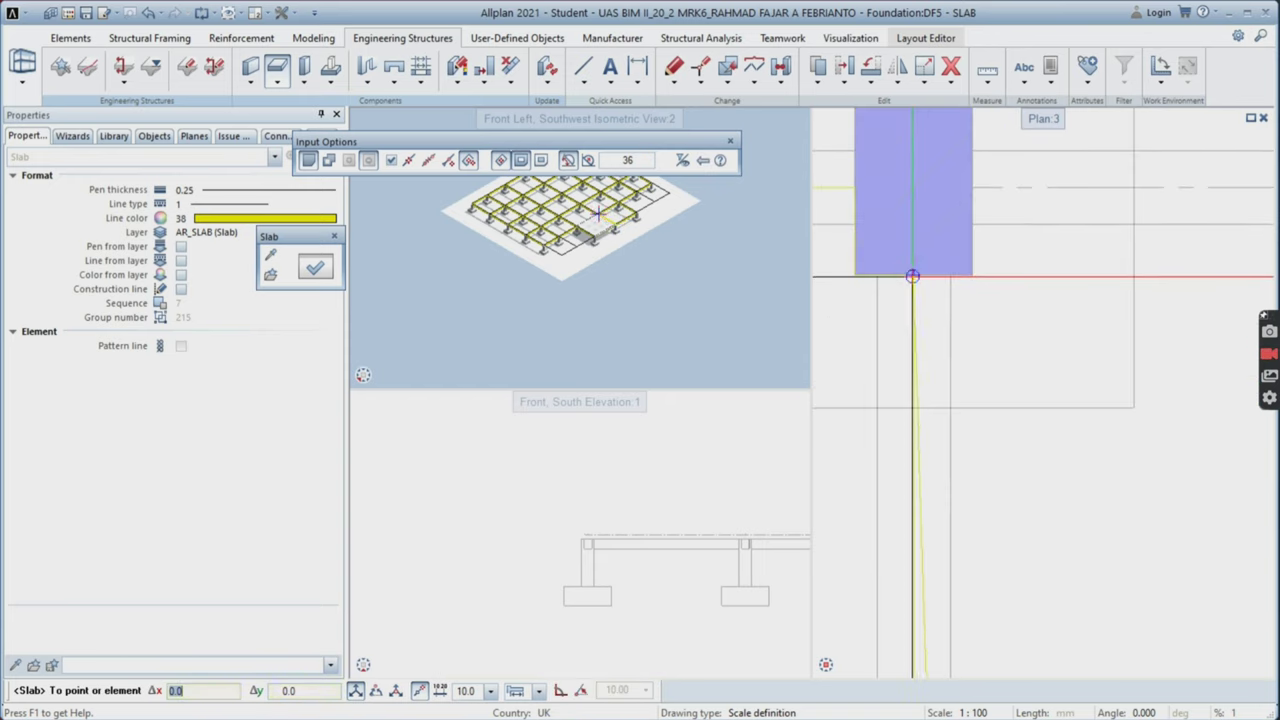
pyautogui.scroll(-3, 971, 187)
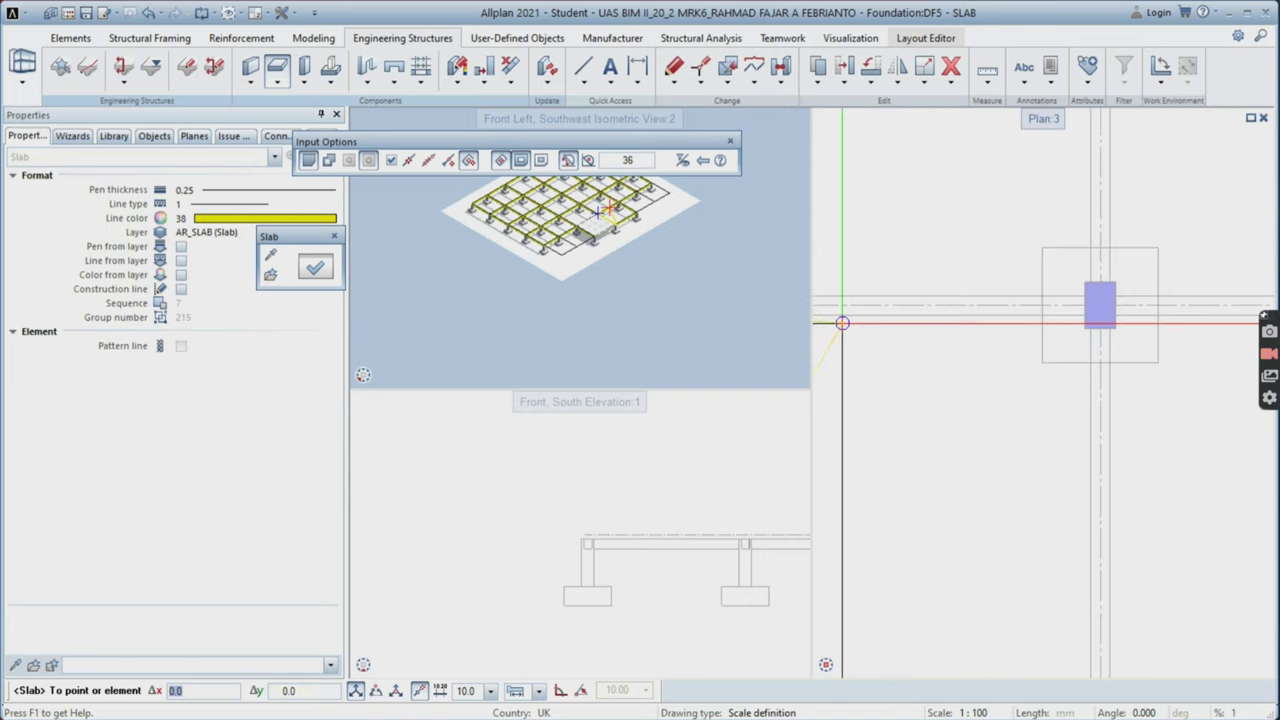
pyautogui.scroll(3, 917, 319)
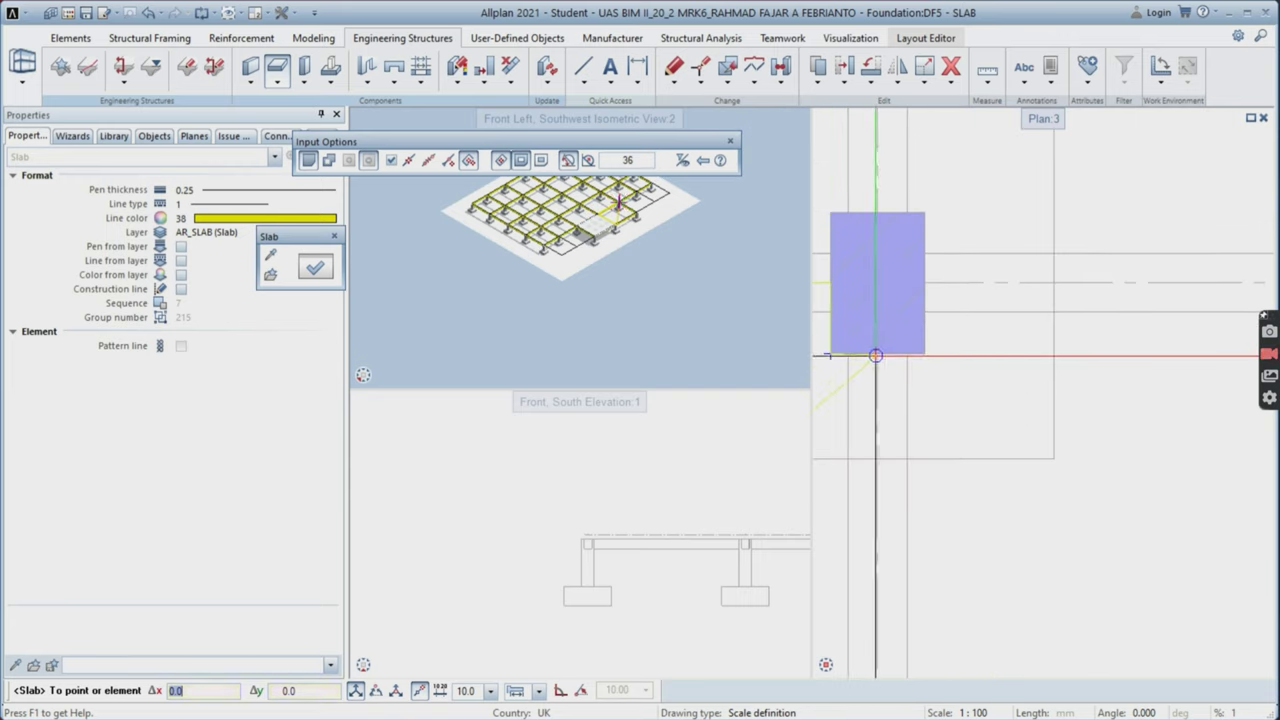
pyautogui.scroll(-2, 916, 425)
pyautogui.scroll(3, 928, 447)
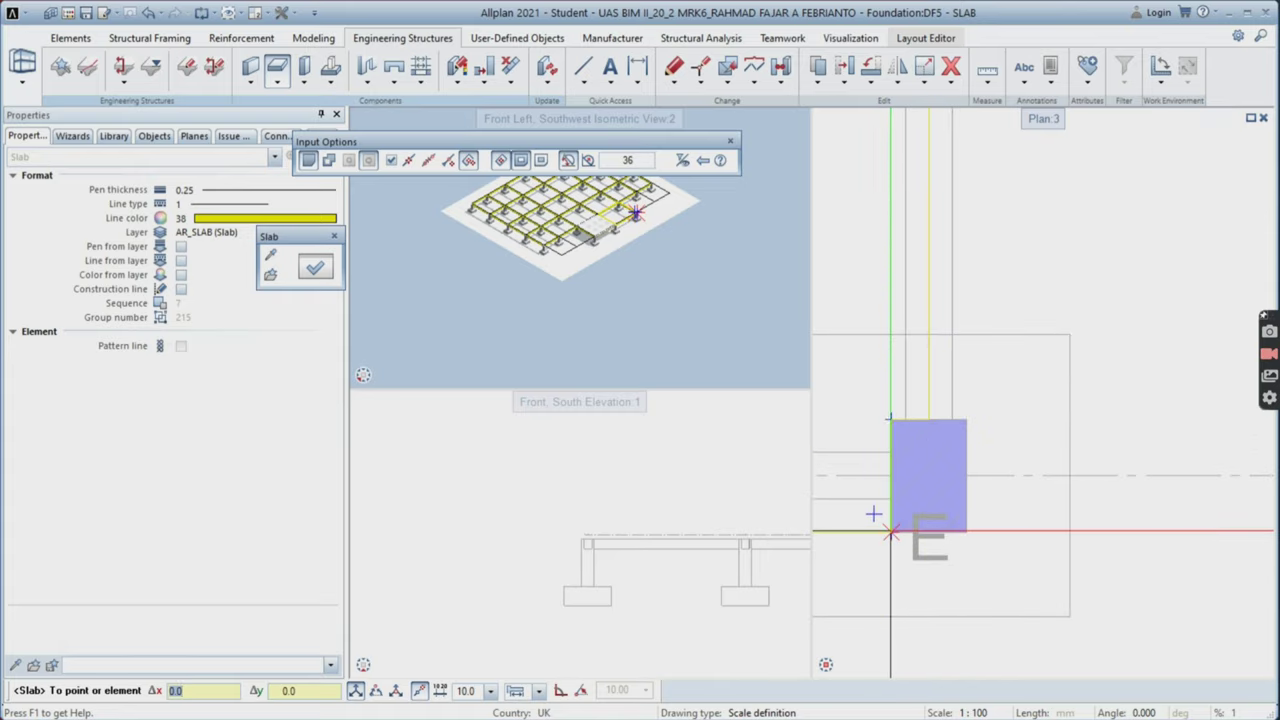
pyautogui.click(891, 531)
pyautogui.scroll(-7, 893, 500)
pyautogui.scroll(6, 950, 486)
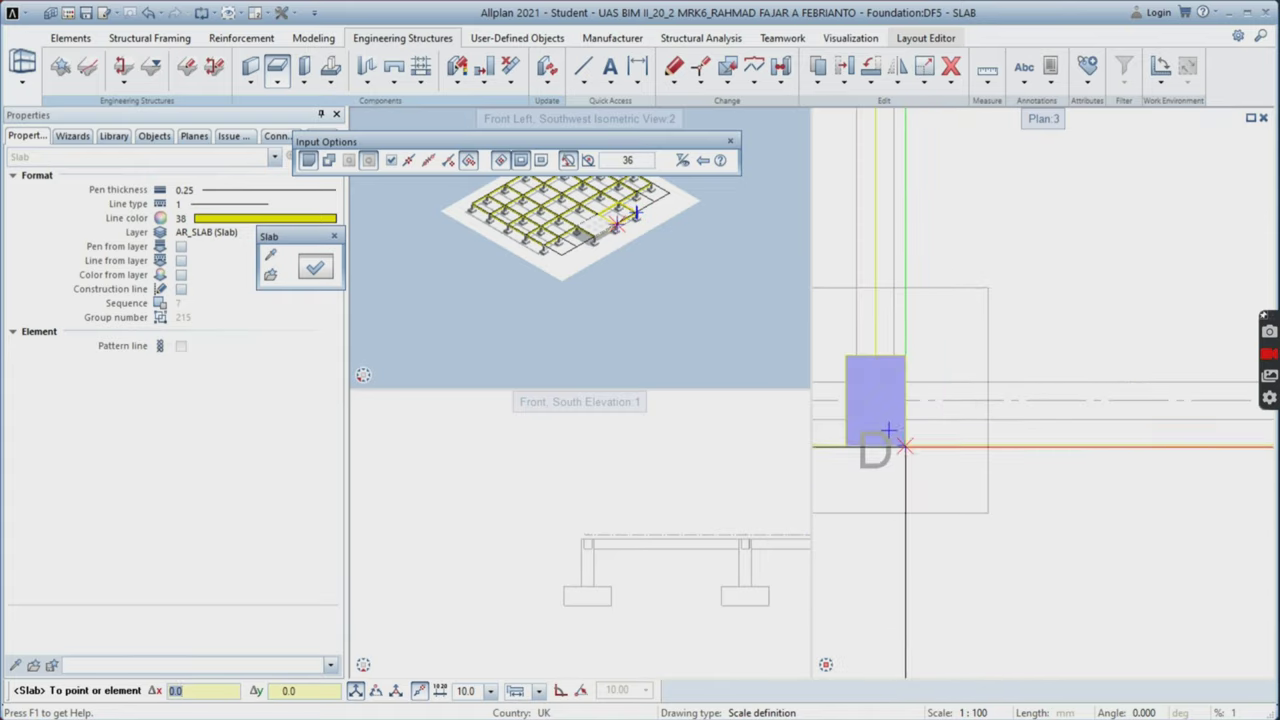
pyautogui.press('Escape')
# - Start a new slab outline at the A2 pedestal and carry it along grid line A to the A3 pedestal
pyautogui.scroll(-5, 1009, 262)
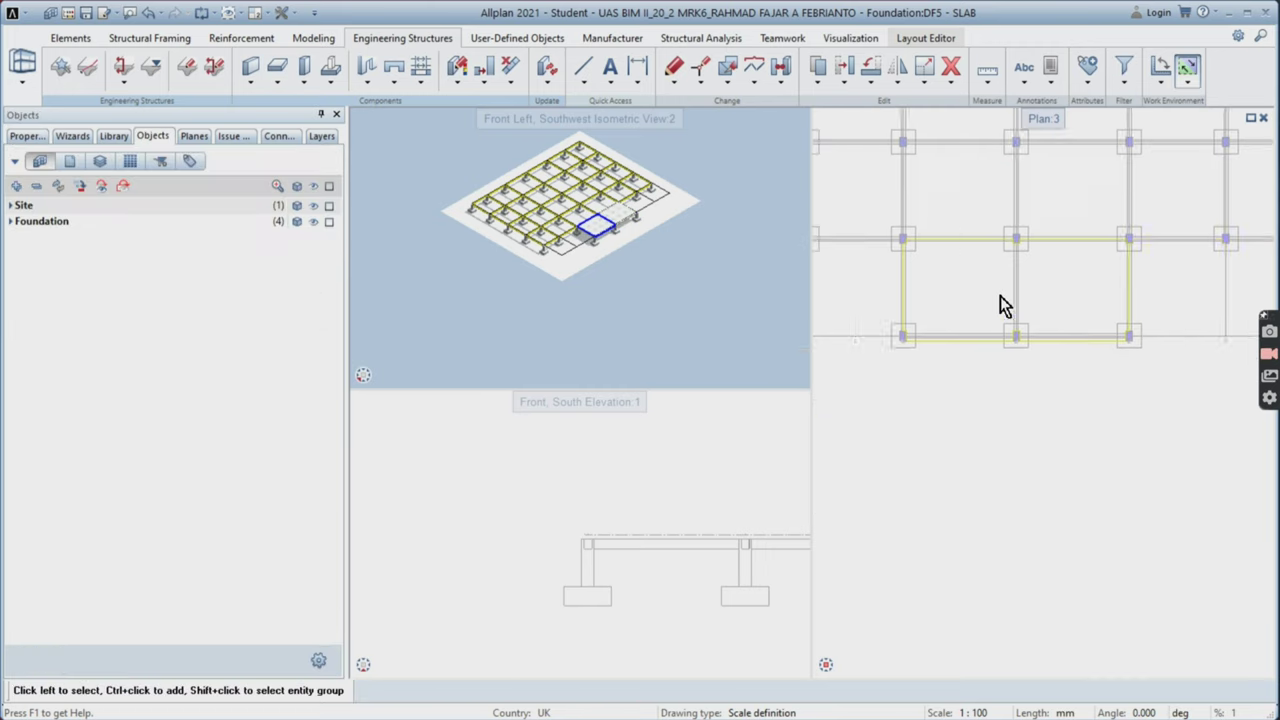
pyautogui.scroll(-2, 1000, 300)
pyautogui.click(281, 78)
pyautogui.scroll(-4, 905, 286)
pyautogui.scroll(6, 950, 345)
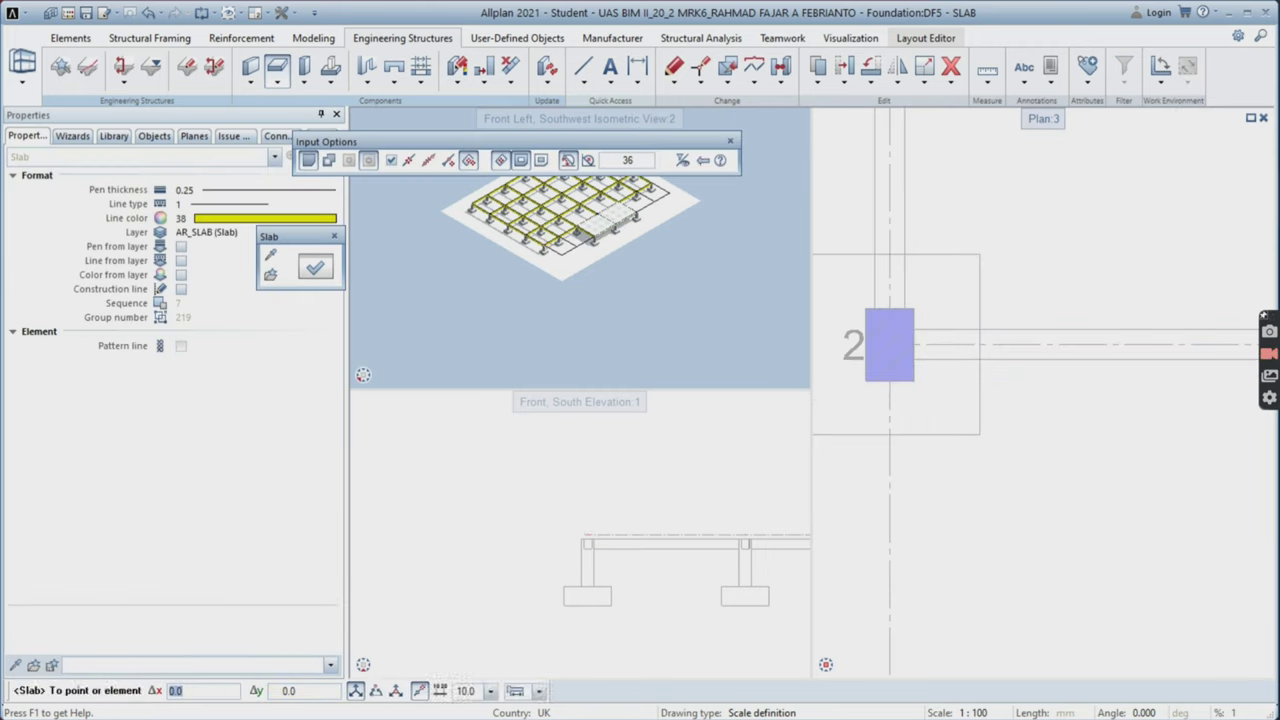
pyautogui.click(890, 308)
pyautogui.moveTo(890, 126); pyautogui.dragTo(874, 630, button='middle')
pyautogui.scroll(4, 868, 225)
pyautogui.click(853, 231)
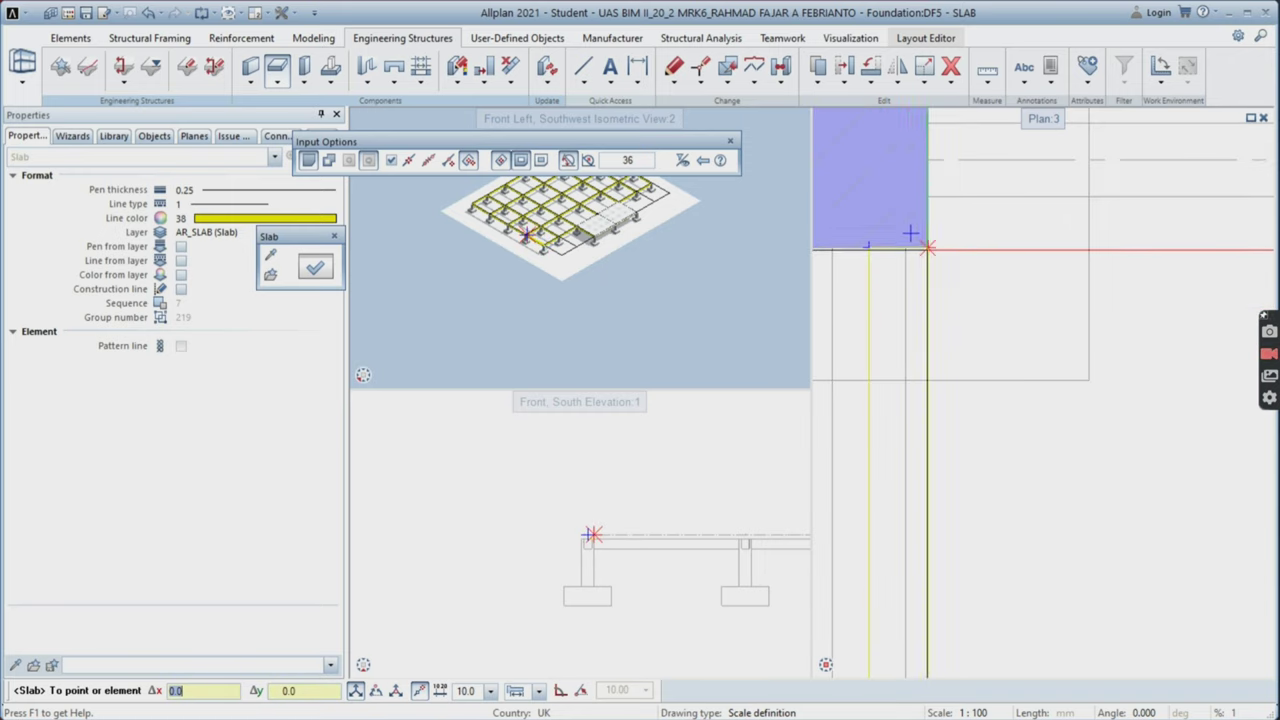
# - Continue the slab outline around the B3 and B2 pedestals and close it at the A2 pedestal
pyautogui.scroll(-4, 1114, 234)
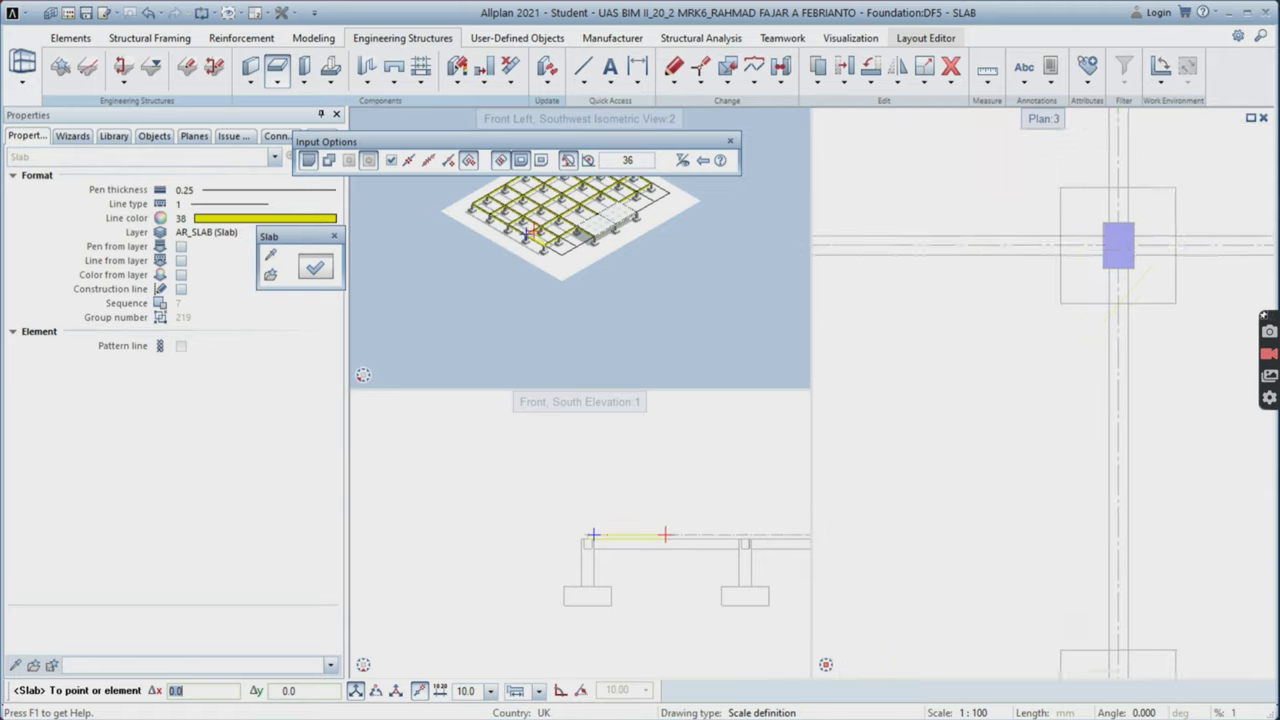
pyautogui.scroll(3, 1048, 265)
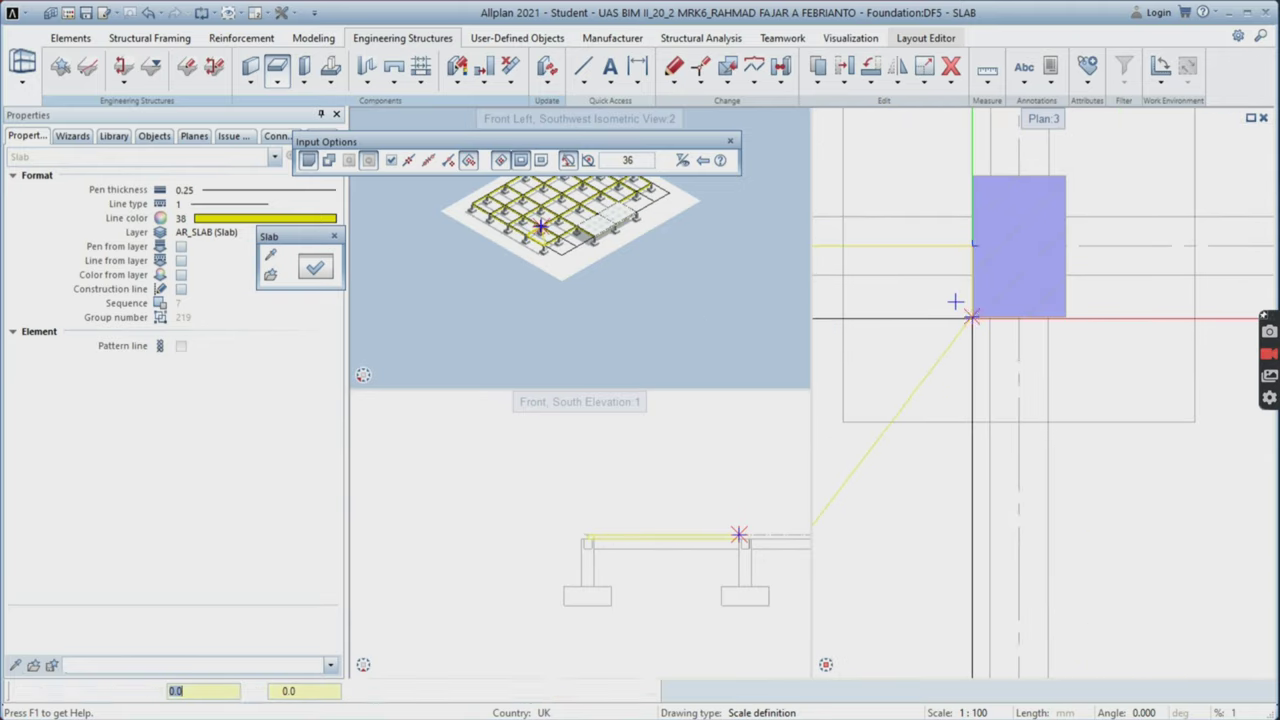
pyautogui.scroll(-4, 1020, 310)
pyautogui.scroll(4, 1047, 449)
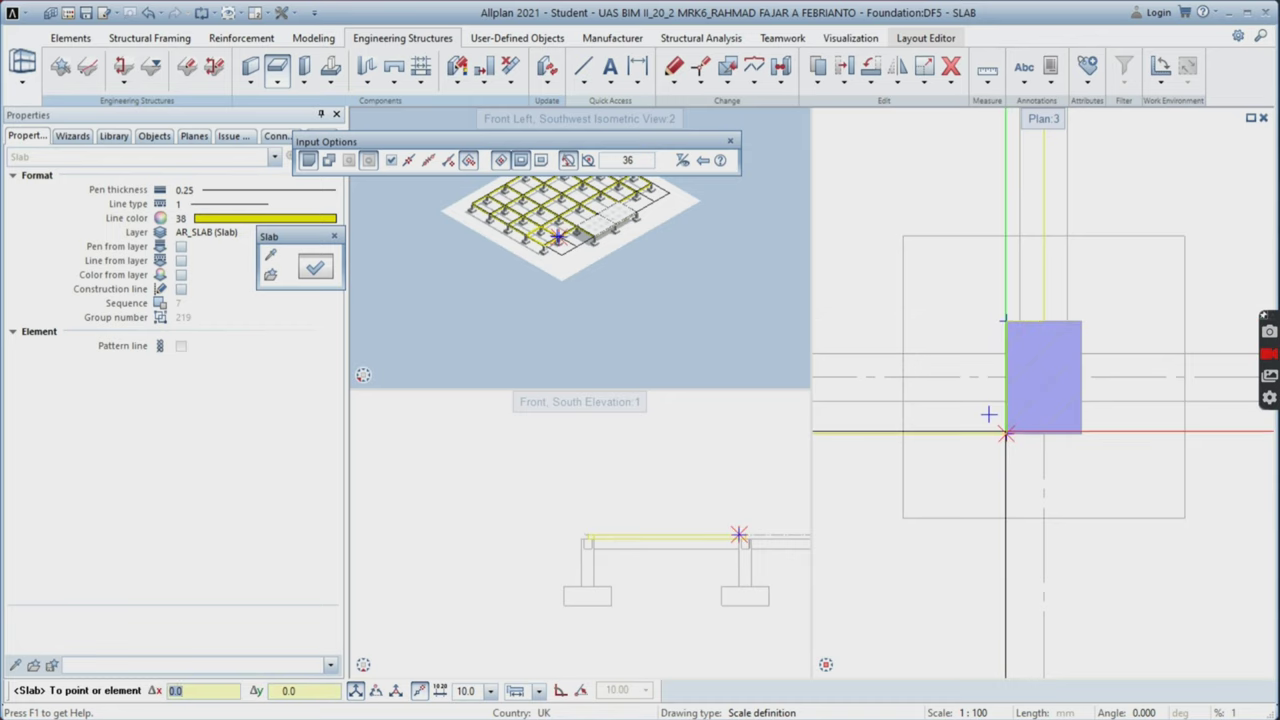
pyautogui.scroll(-4, 990, 424)
pyautogui.scroll(3, 946, 433)
pyautogui.click(934, 422)
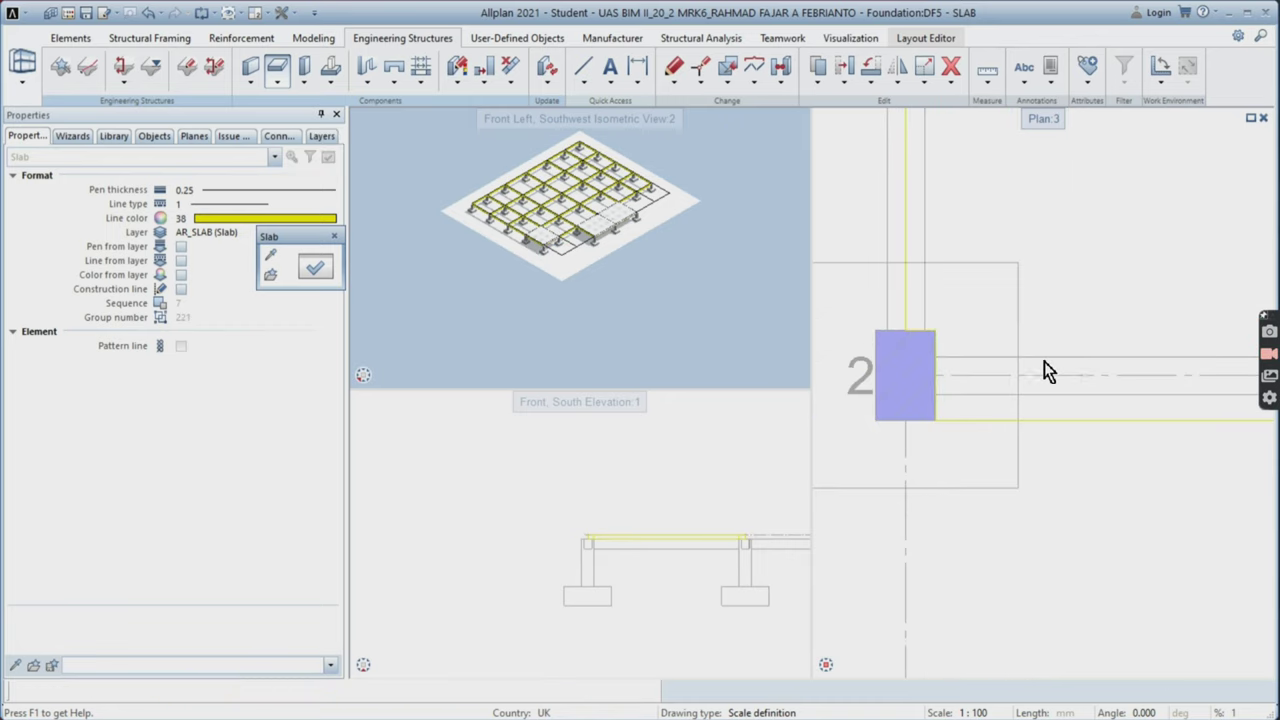
# - Inspect the slab between grid lines A and B in the isometric view and undo it
pyautogui.scroll(10, 530, 258)
pyautogui.scroll(-5, 537, 268)
pyautogui.scroll(3, 670, 255)
pyautogui.scroll(-3, 670, 255)
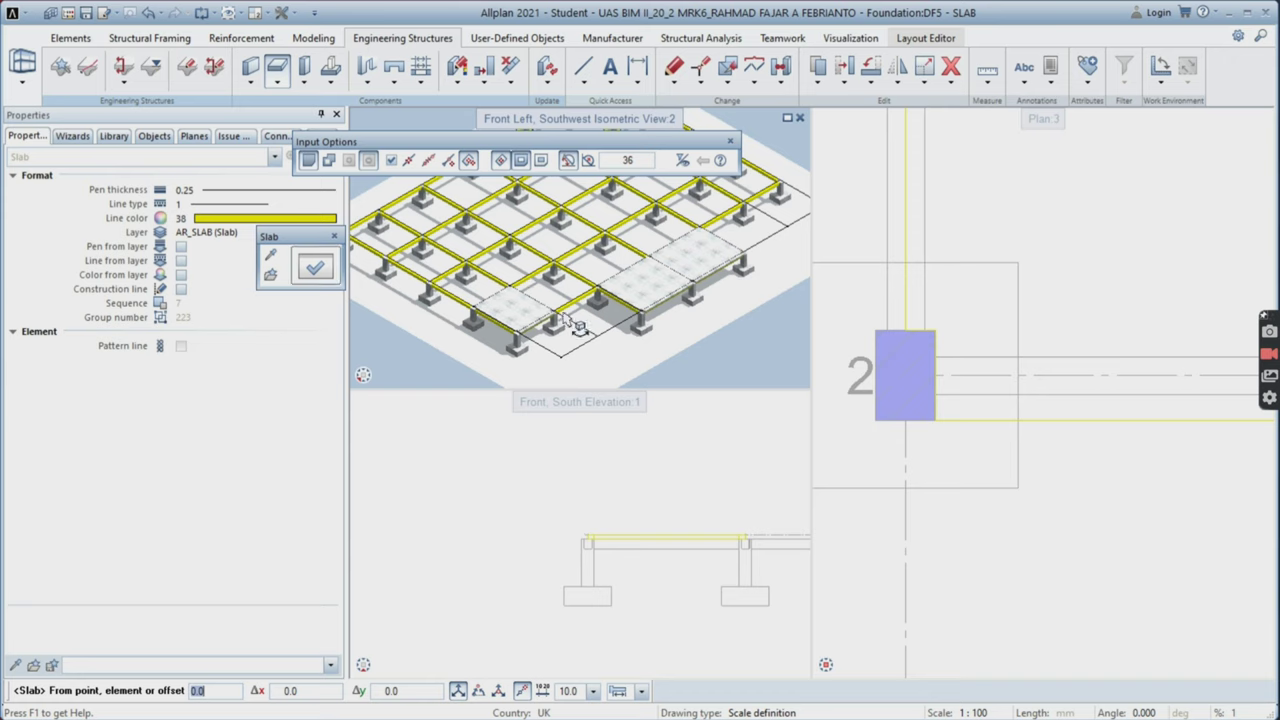
pyautogui.scroll(3, 566, 318)
pyautogui.press('Escape')
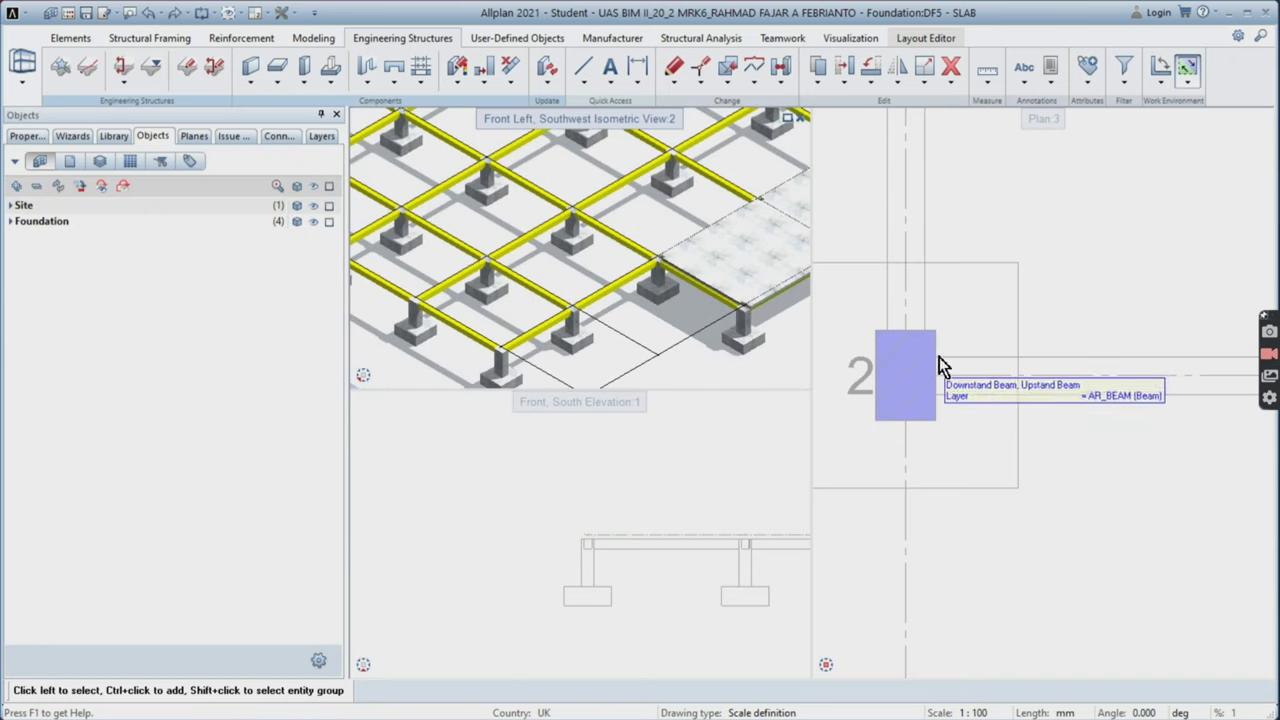
# - Restart the slab outline at the A2 pedestal's corner facing bay A–B and trace it along grid line A around the A3 pedestal's edges
pyautogui.click(284, 86)
pyautogui.scroll(3, 930, 420)
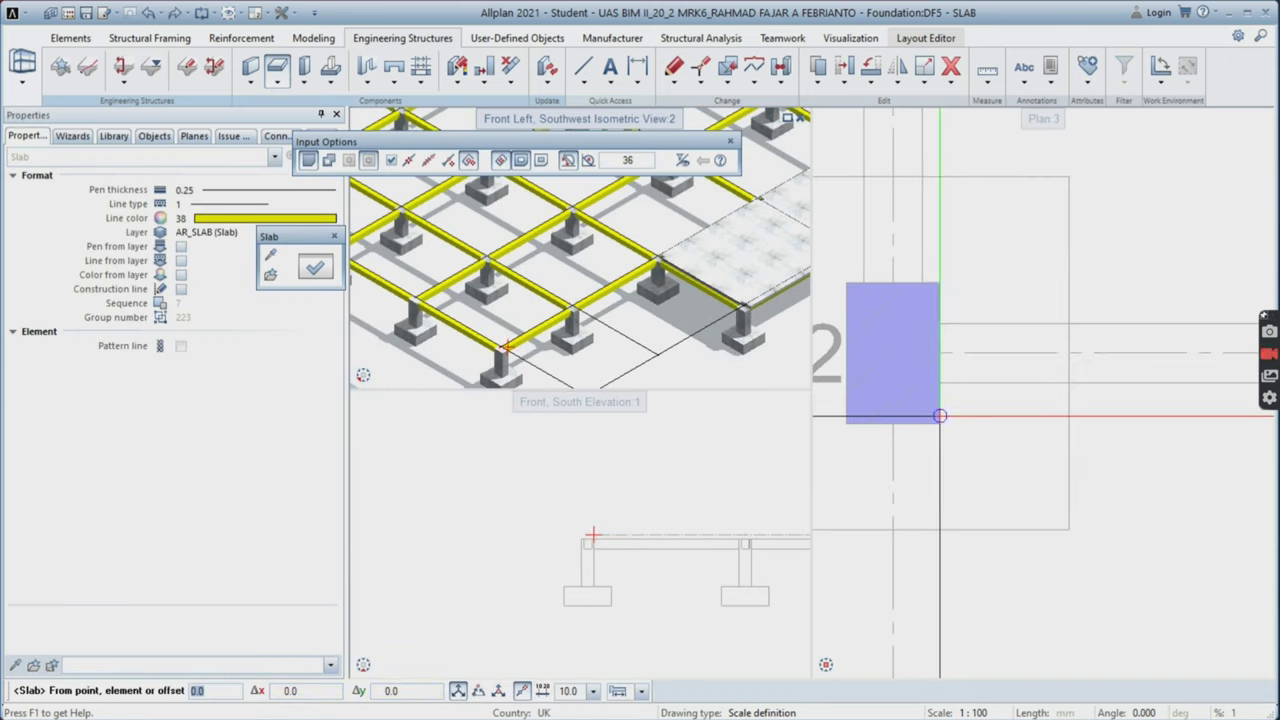
pyautogui.click(936, 424)
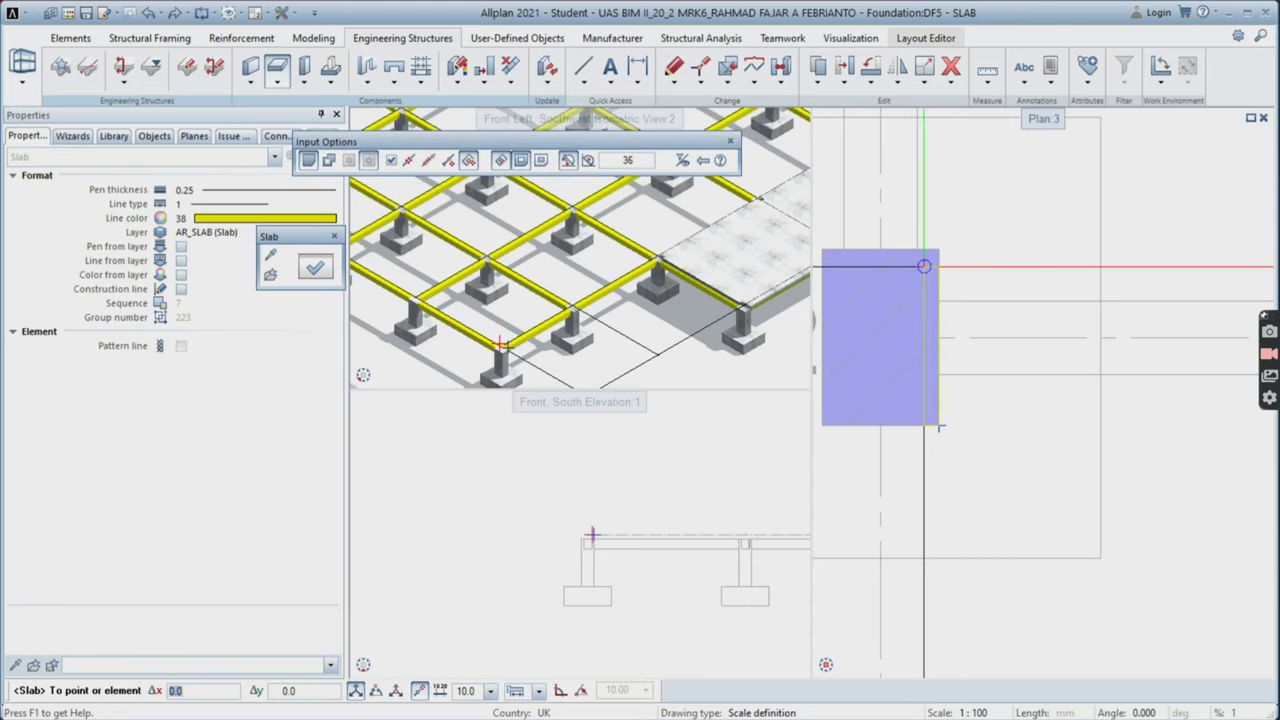
pyautogui.scroll(-10, 847, 214)
pyautogui.scroll(10, 854, 120)
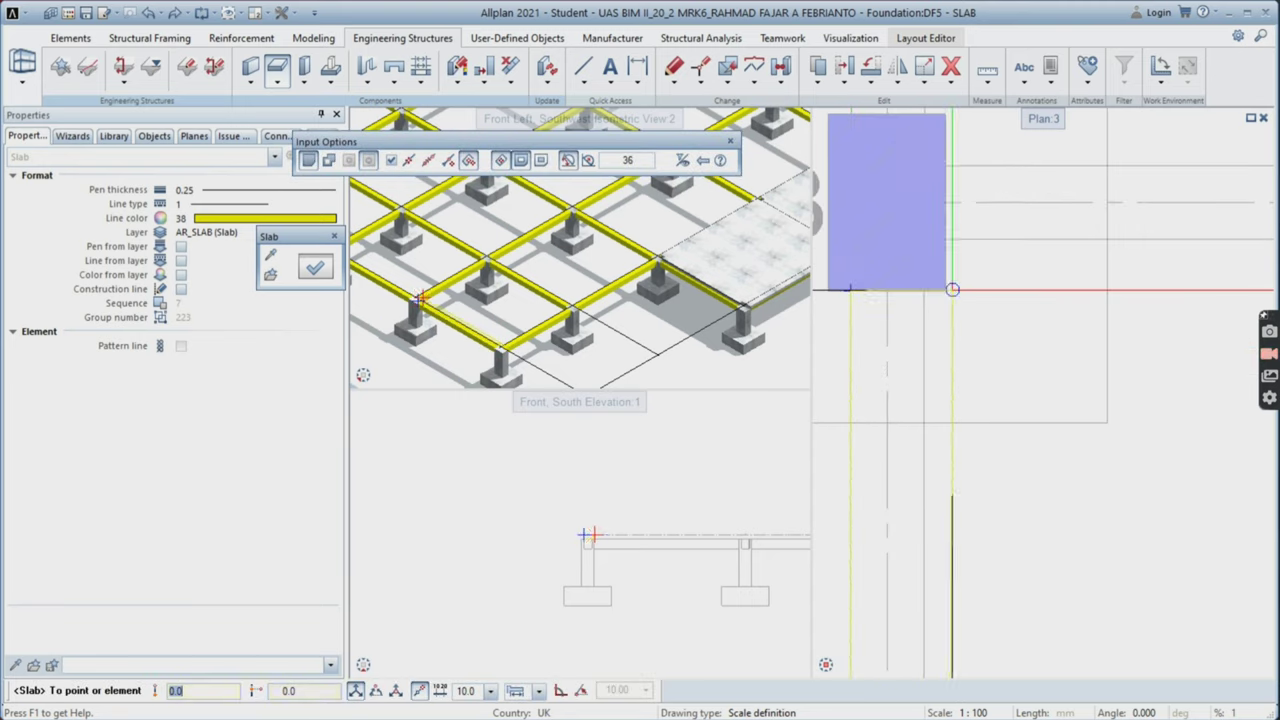
pyautogui.click(945, 202)
pyautogui.scroll(-8, 1036, 386)
pyautogui.moveTo(1232, 386); pyautogui.dragTo(903, 346, button='middle')
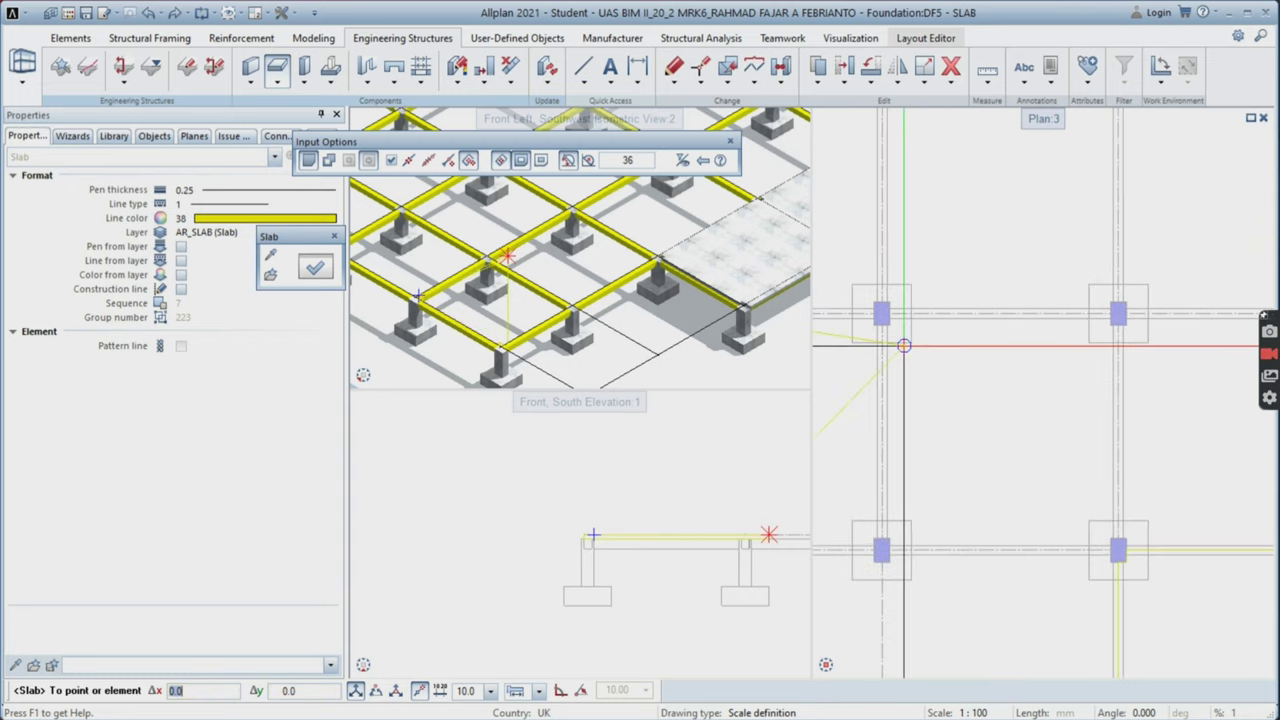
# - Carry the slab outline around the B3 and B2 pedestals, close it at A2 and finish drawing this slab
pyautogui.scroll(7, 897, 293)
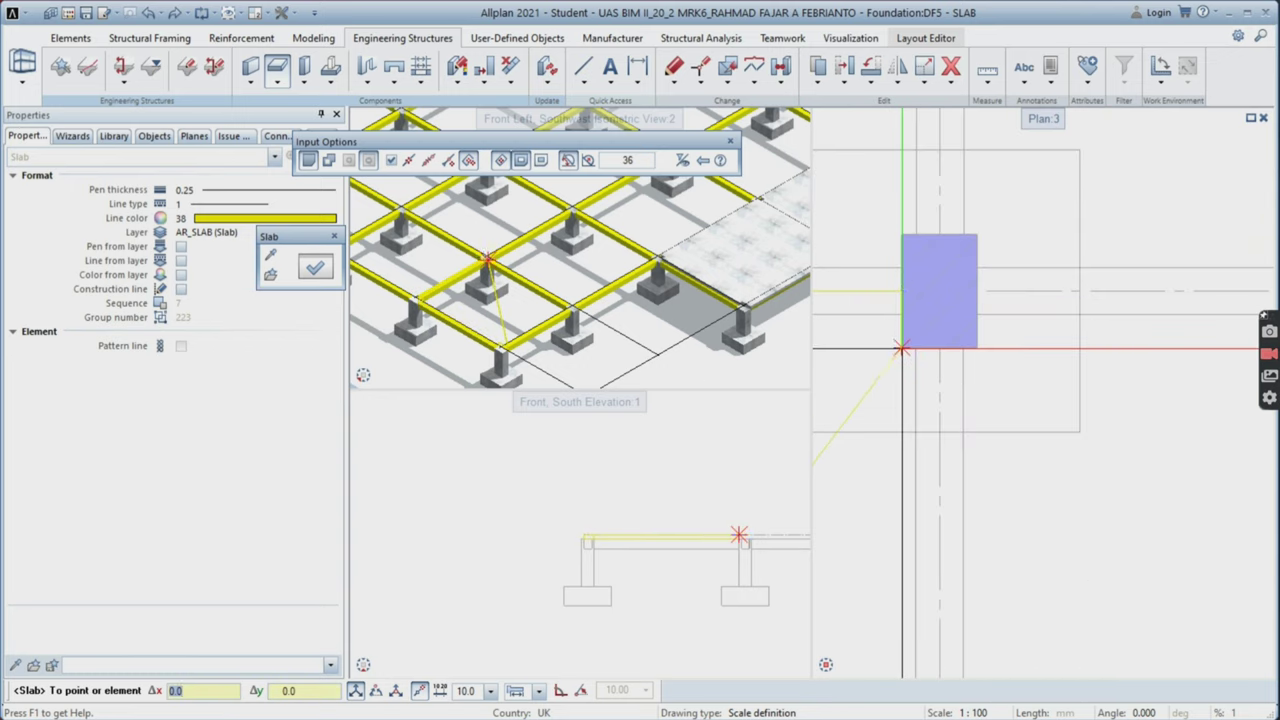
pyautogui.moveTo(934, 383); pyautogui.dragTo(925, 553, button='middle')
pyautogui.scroll(-2, 885, 553)
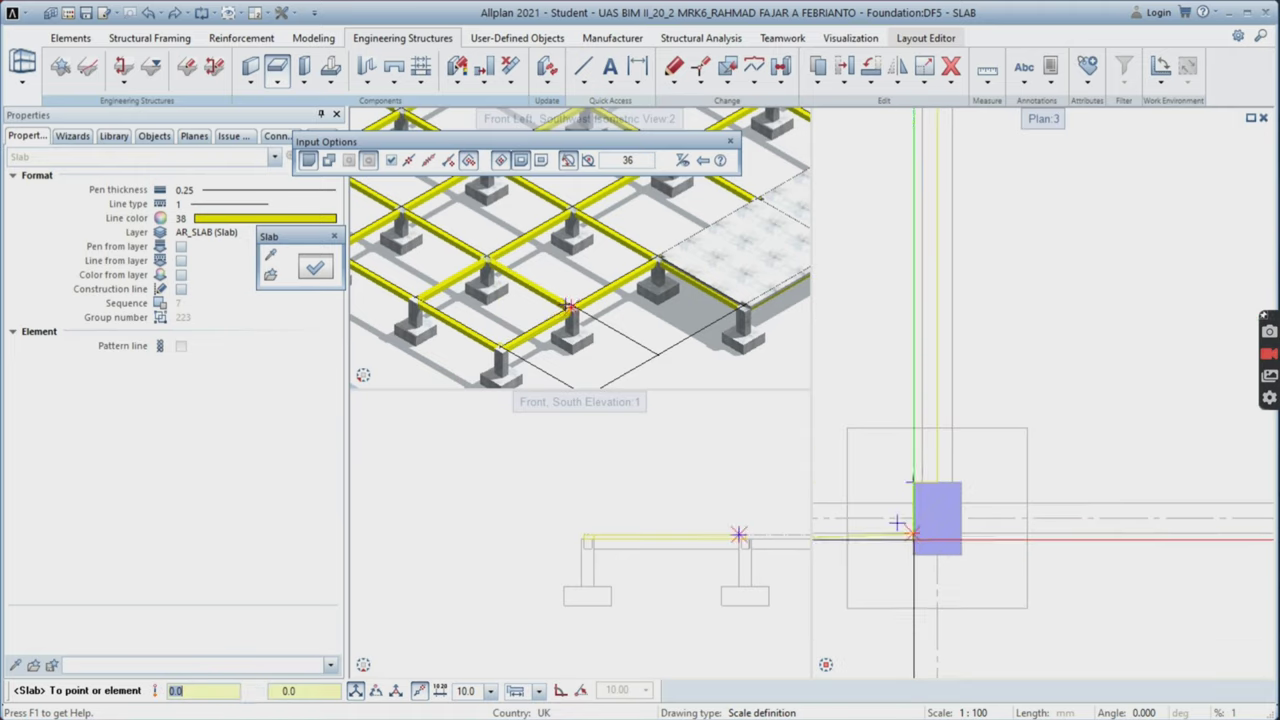
pyautogui.click(899, 539)
pyautogui.scroll(-4, 887, 532)
pyautogui.moveTo(880, 526); pyautogui.dragTo(1166, 534, button='middle')
pyautogui.scroll(4, 958, 540)
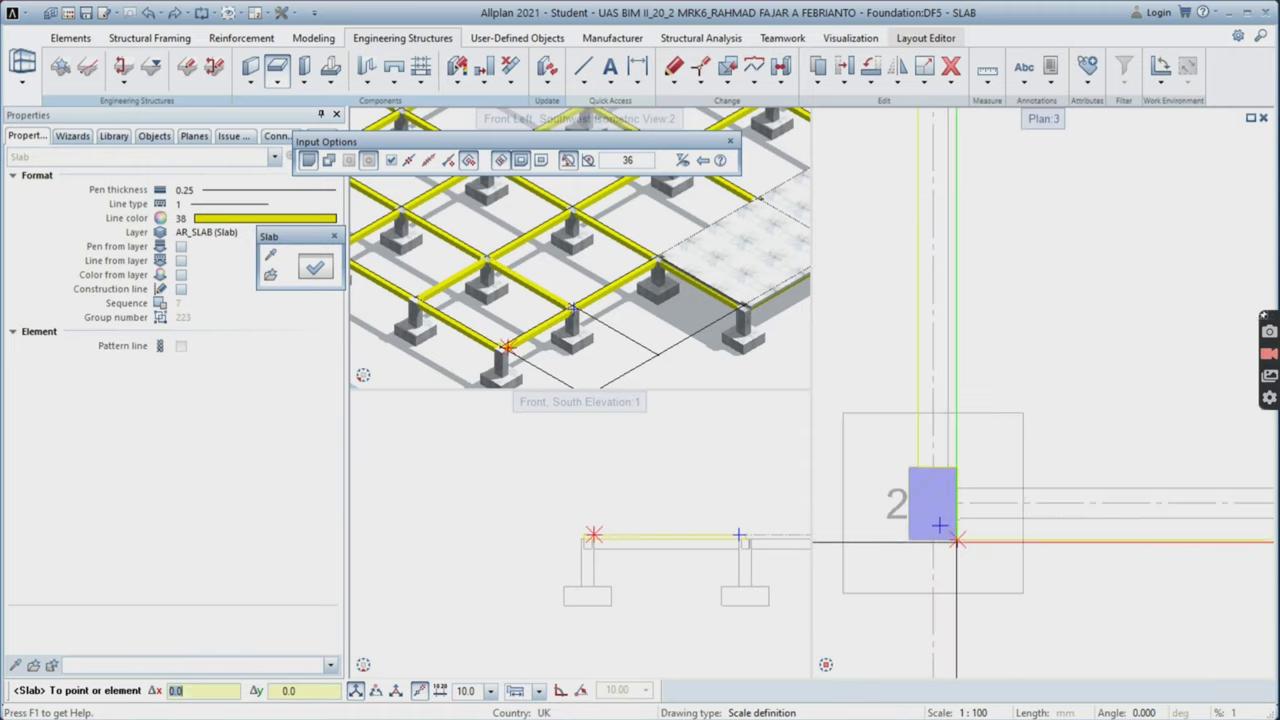
pyautogui.click(946, 530)
pyautogui.rightClick(975, 543)
pyautogui.scroll(-4, 1050, 450)
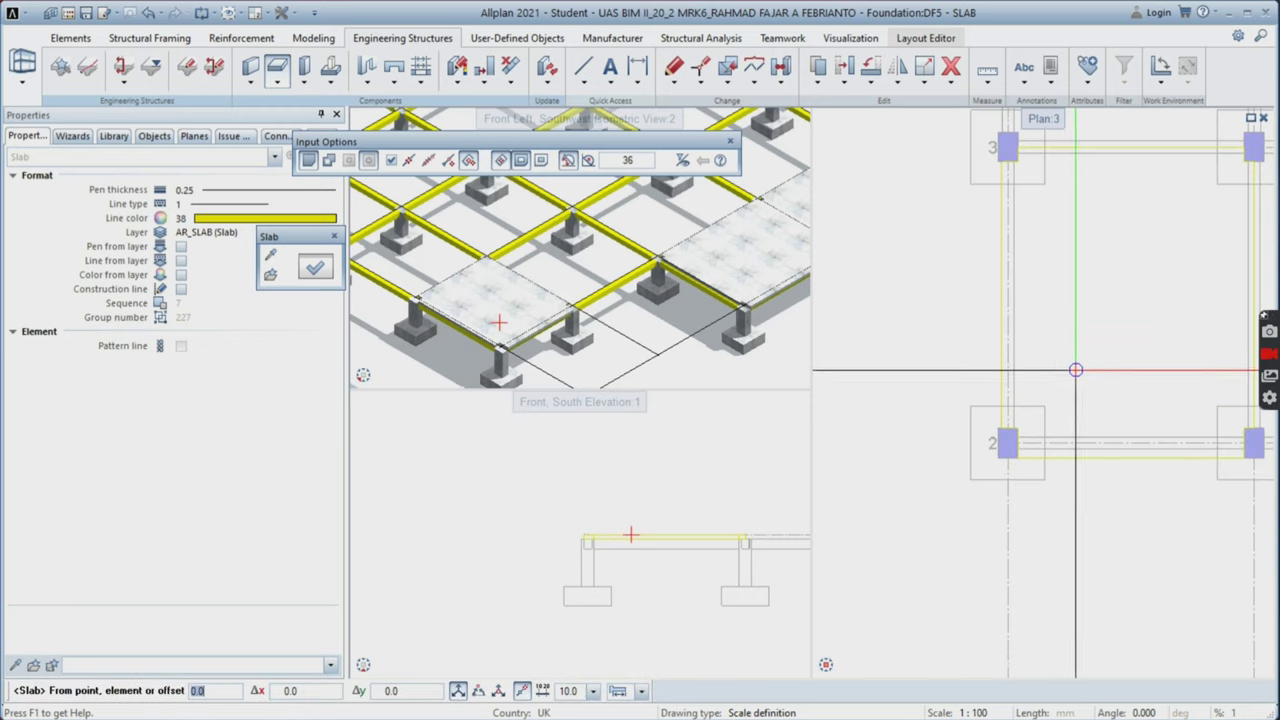
pyautogui.scroll(-3, 1088, 379)
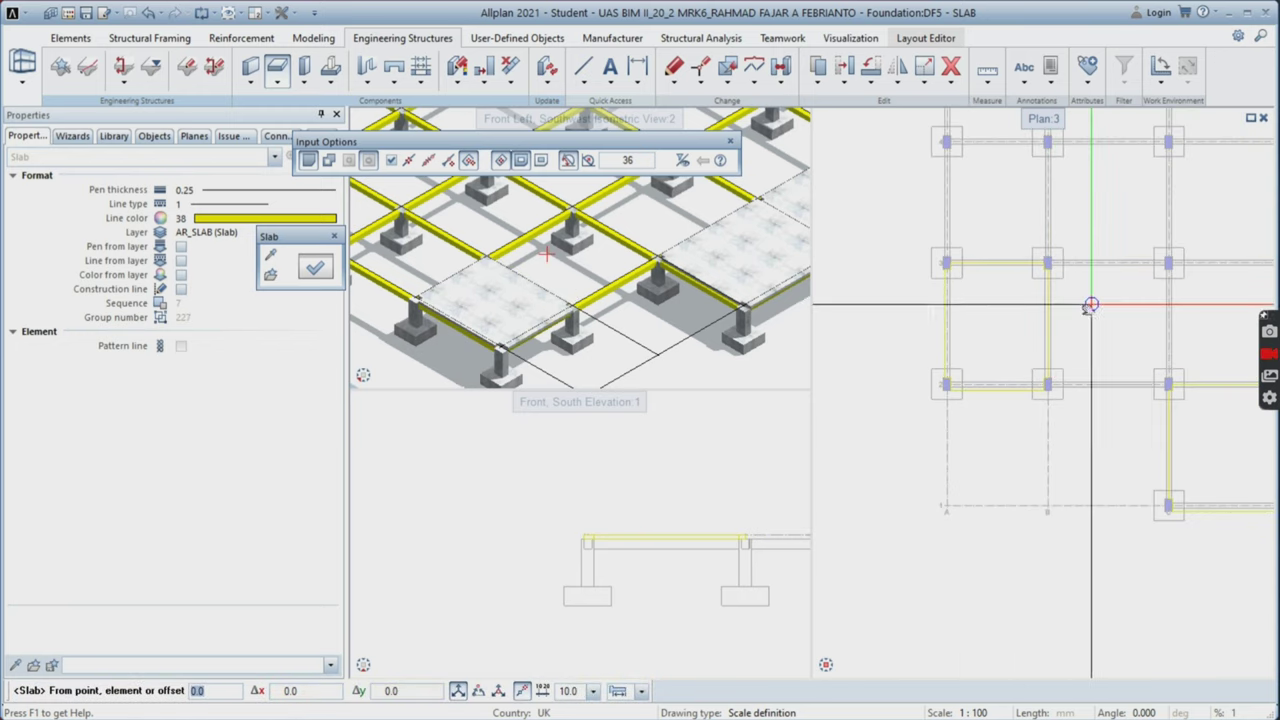
pyautogui.scroll(5, 905, 265)
pyautogui.press('Escape')
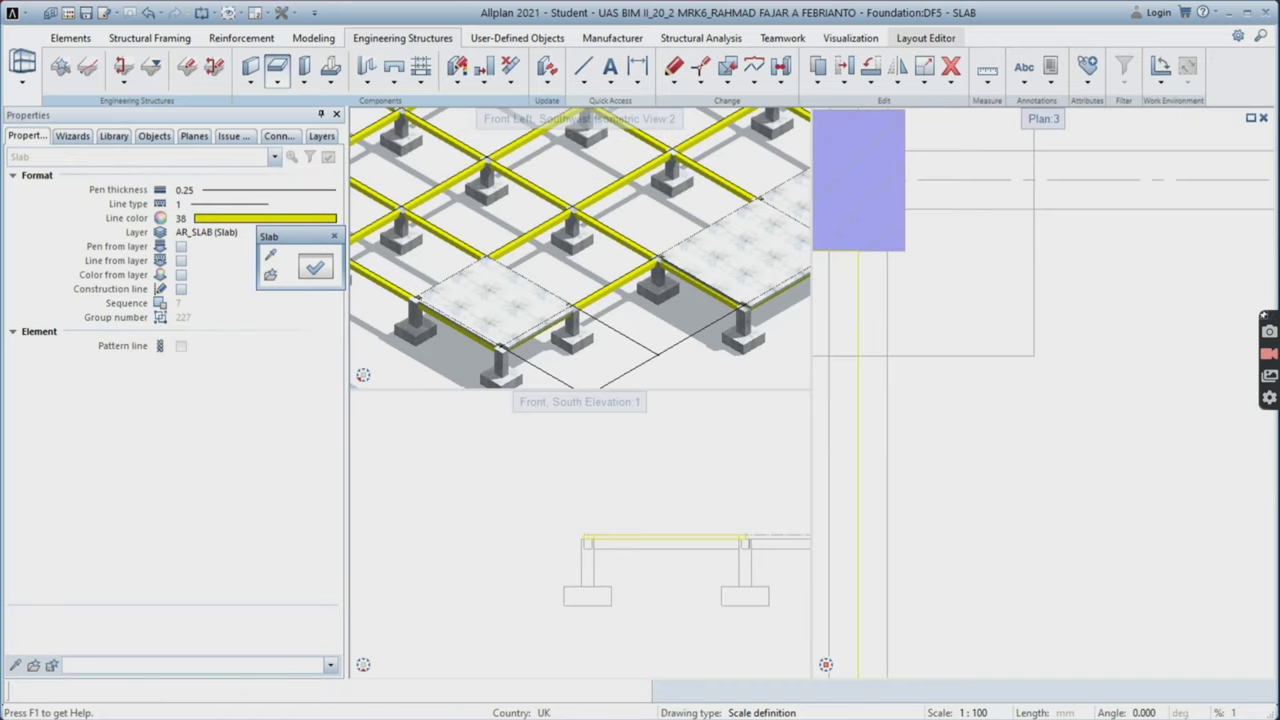
# - Start the slab outline for bay B–C, 2–3 at the B3 pedestal and trace it around the C3 pedestal towards C2
pyautogui.click(858, 250)
pyautogui.click(908, 178)
pyautogui.scroll(-5, 1085, 334)
pyautogui.moveTo(1085, 336); pyautogui.dragTo(843, 340, button='middle')
pyautogui.scroll(4, 1166, 284)
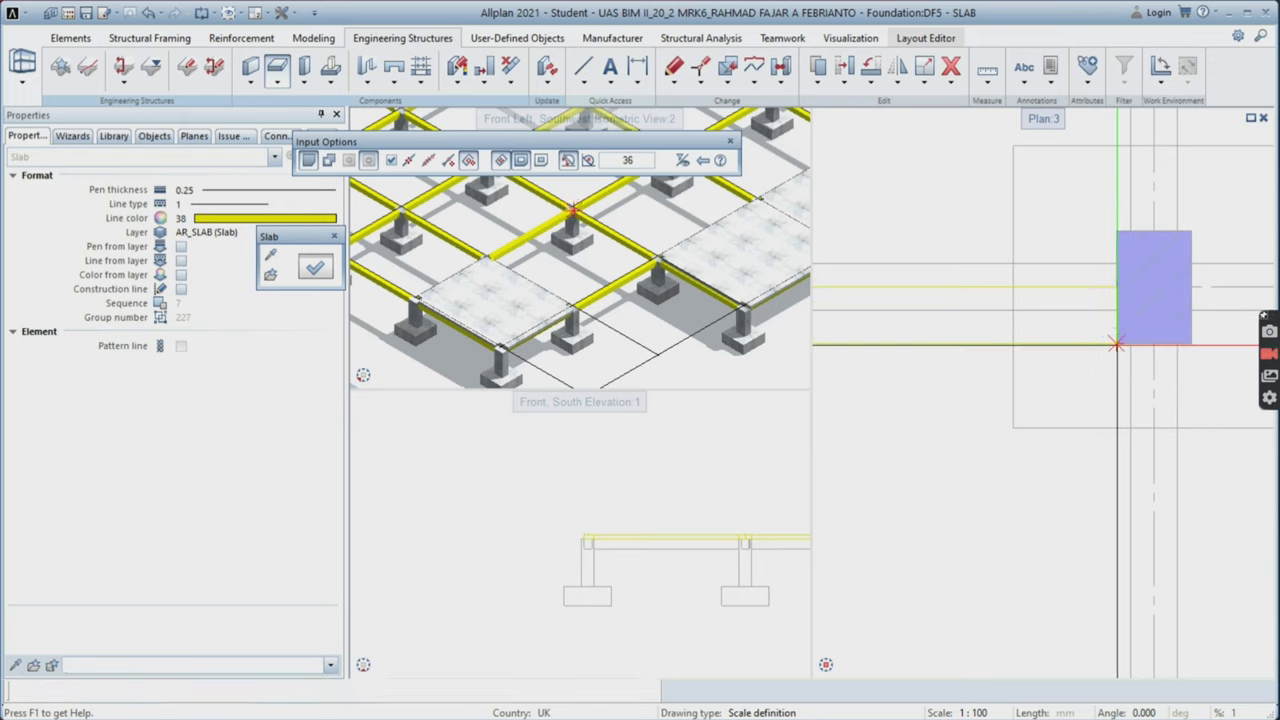
pyautogui.scroll(-3, 1135, 400)
pyautogui.scroll(3, 1132, 460)
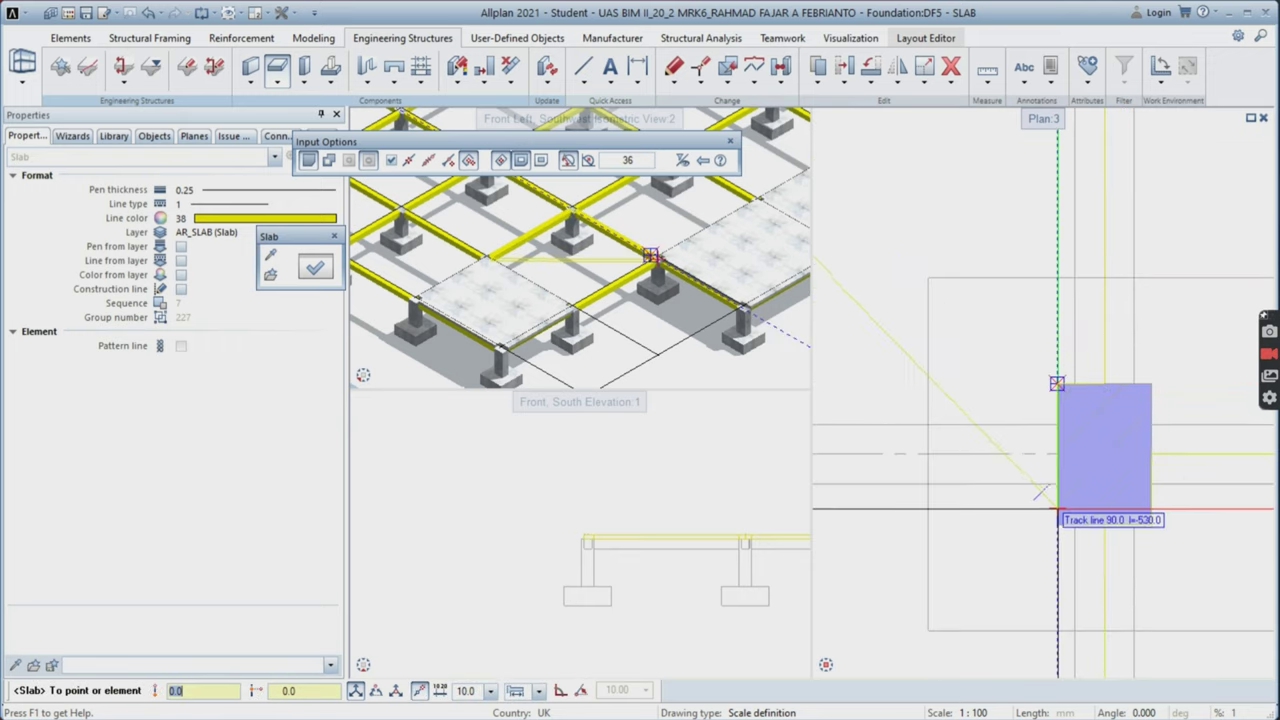
# - Carry the slab outline around the C2 and B2 pedestals and close it at the B3 pedestal
pyautogui.scroll(-3, 1035, 485)
pyautogui.scroll(3, 950, 480)
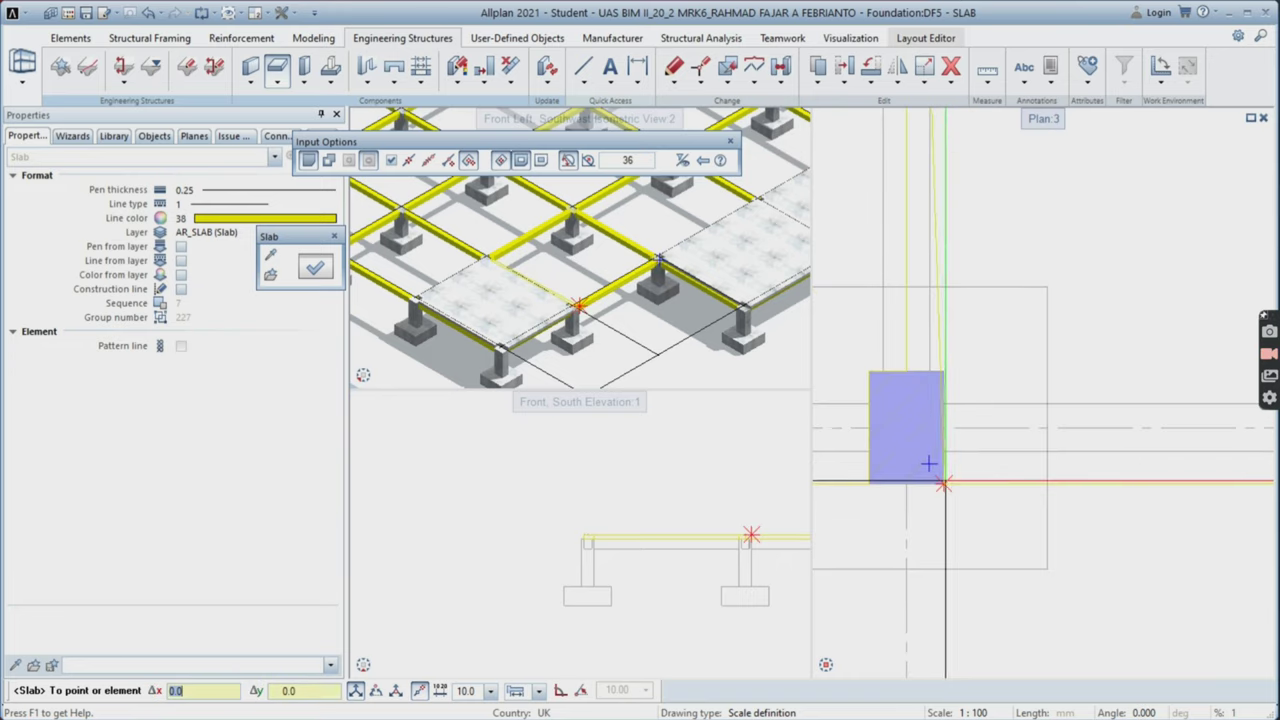
pyautogui.click(943, 484)
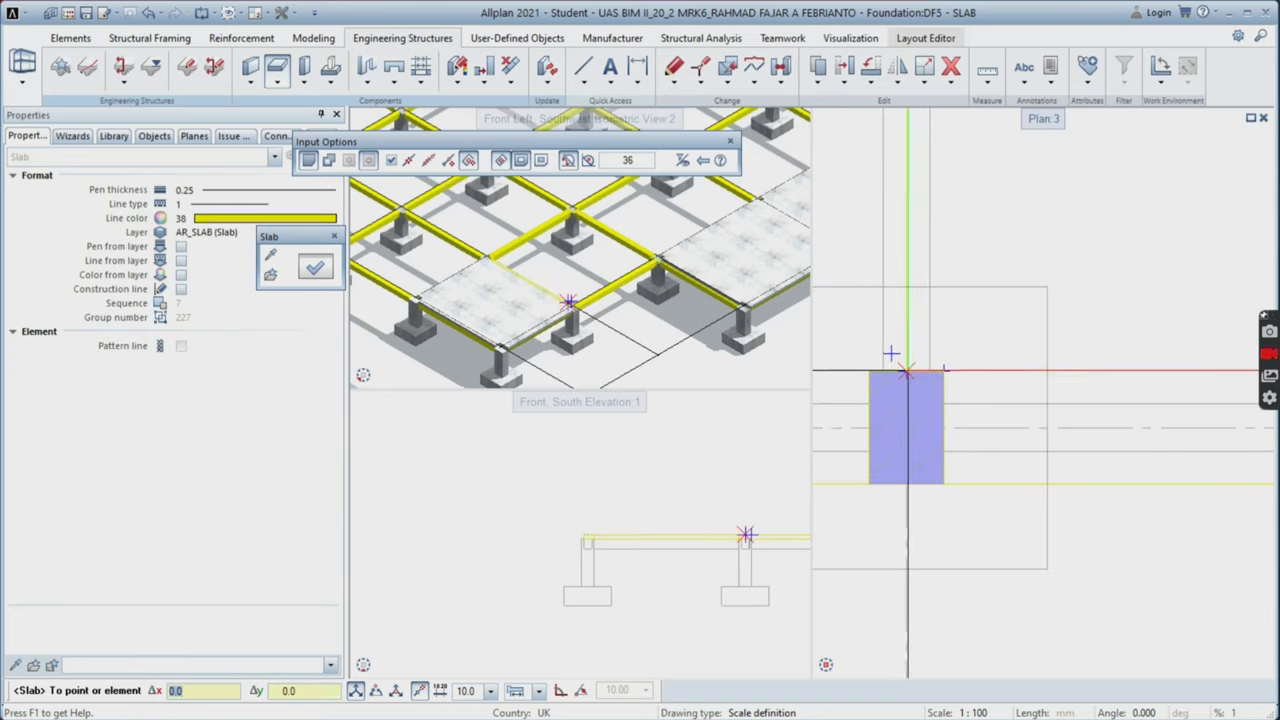
pyautogui.scroll(-4, 930, 357)
pyautogui.scroll(5, 923, 345)
pyautogui.click(1012, 284)
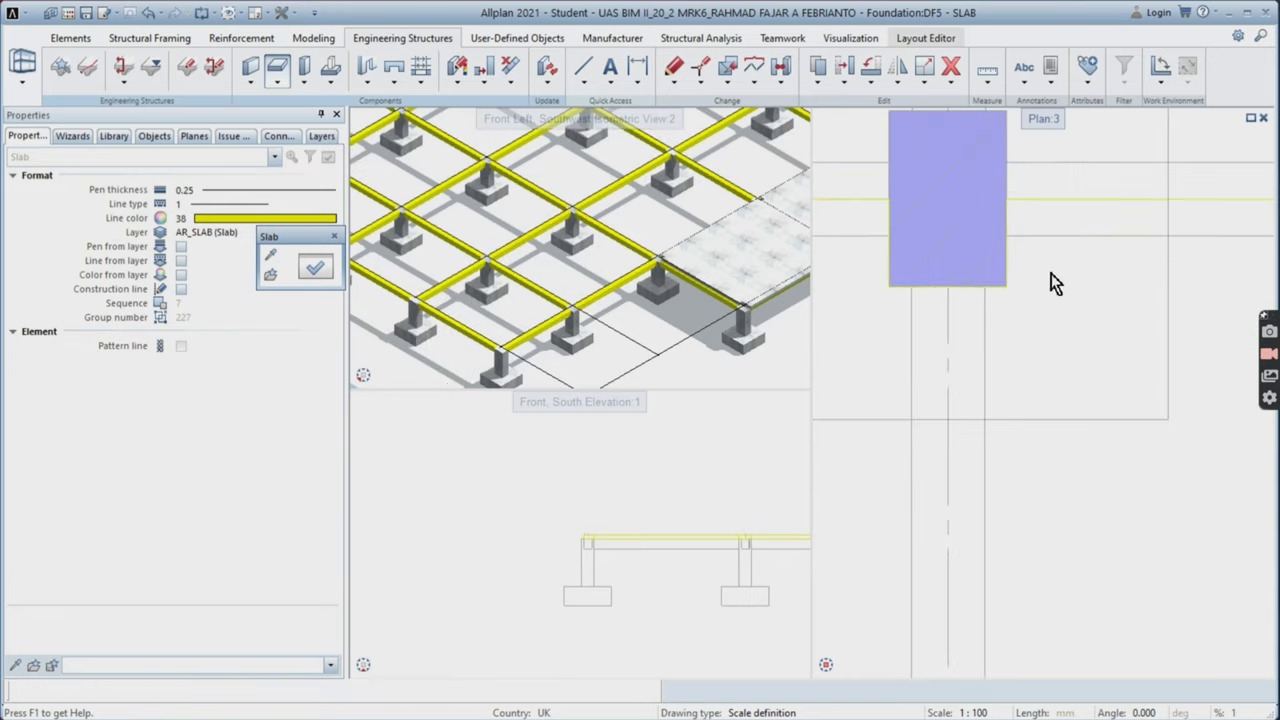
# - Start the slab outline for bay C–D, 2–3 at the C3 pedestal and trace it around the D3 and D2 pedestals
pyautogui.scroll(-4, 1031, 309)
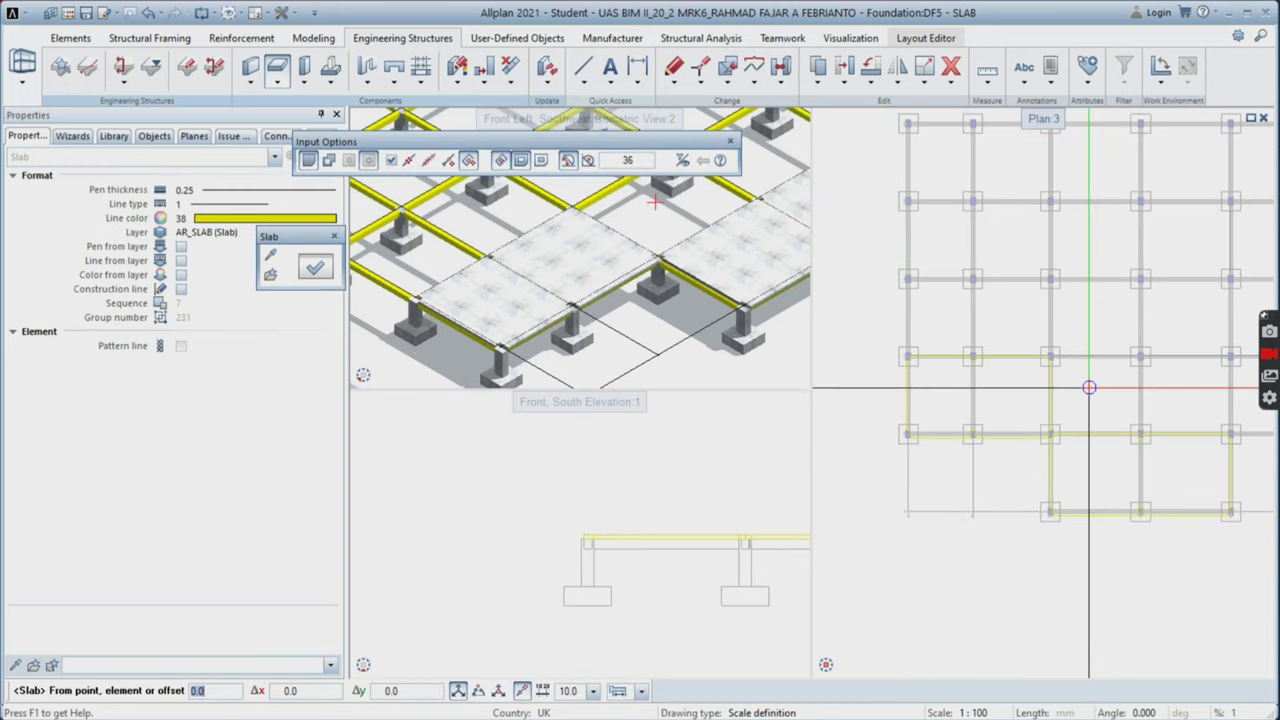
pyautogui.scroll(6, 1089, 387)
pyautogui.press('Escape')
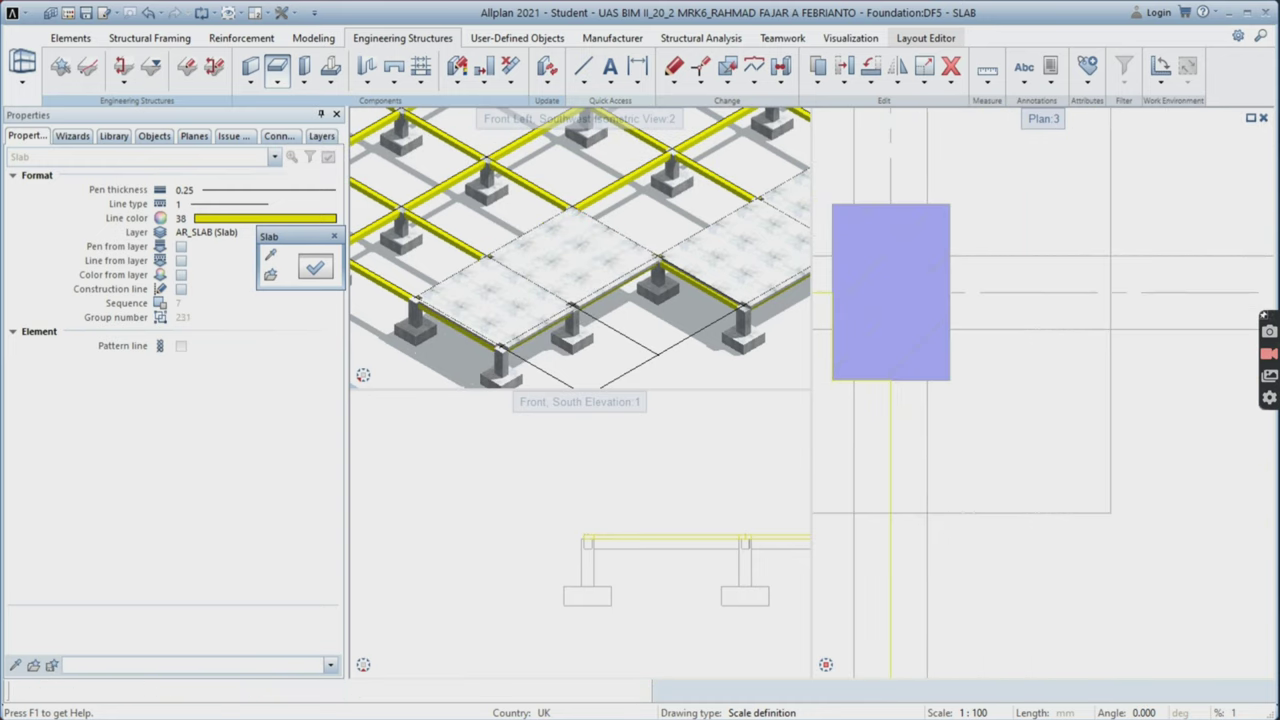
pyautogui.scroll(-4, 1089, 414)
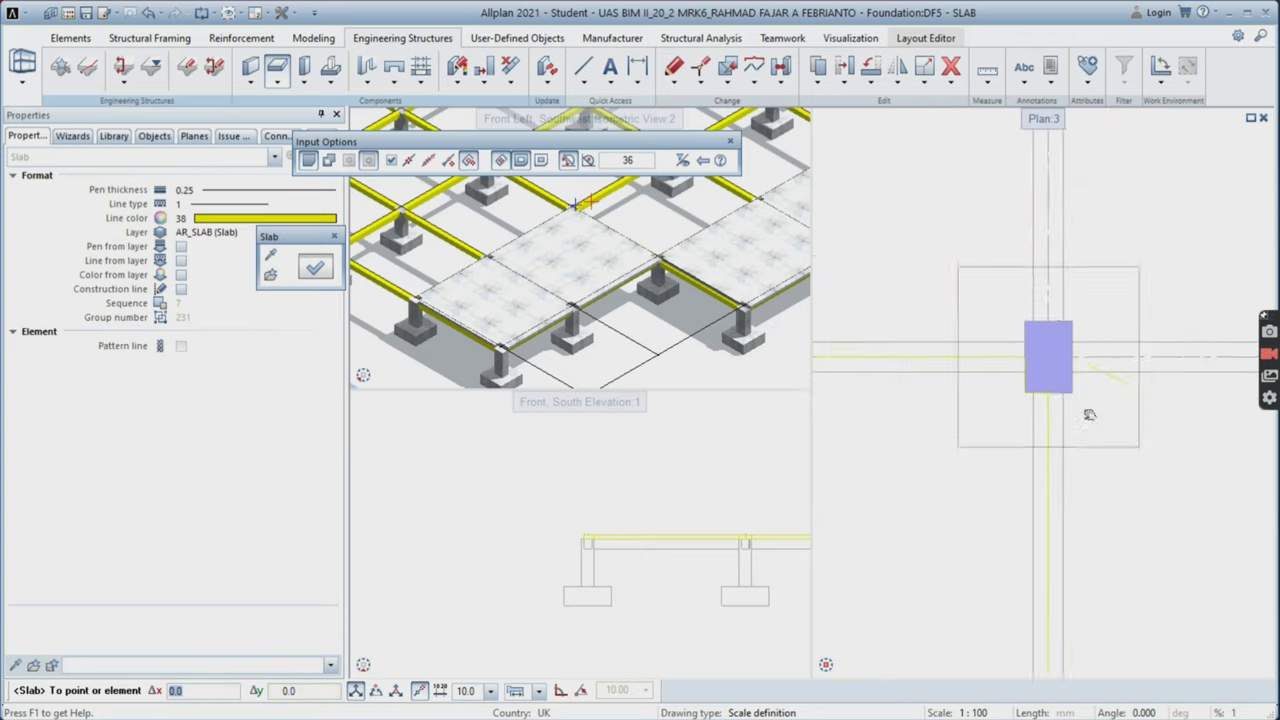
pyautogui.scroll(5, 1089, 414)
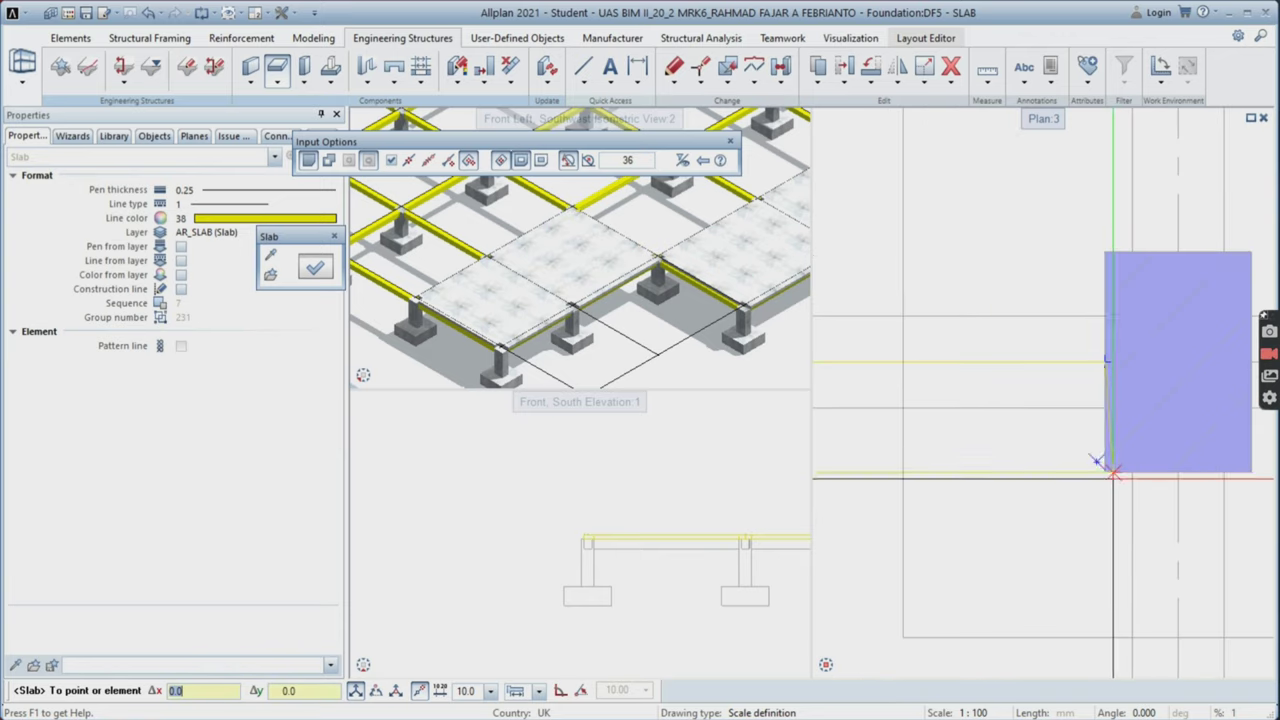
pyautogui.click(1178, 471)
pyautogui.scroll(-3, 1140, 262)
pyautogui.scroll(4, 1129, 529)
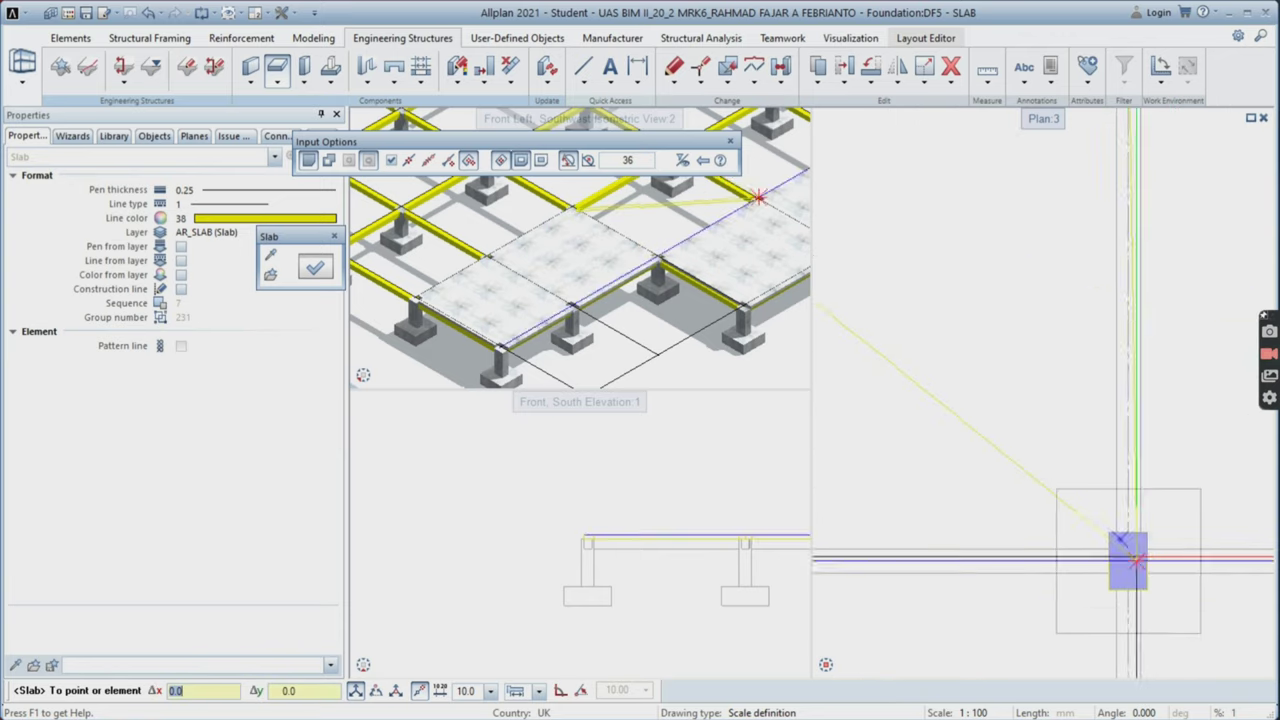
pyautogui.scroll(1, 1060, 520)
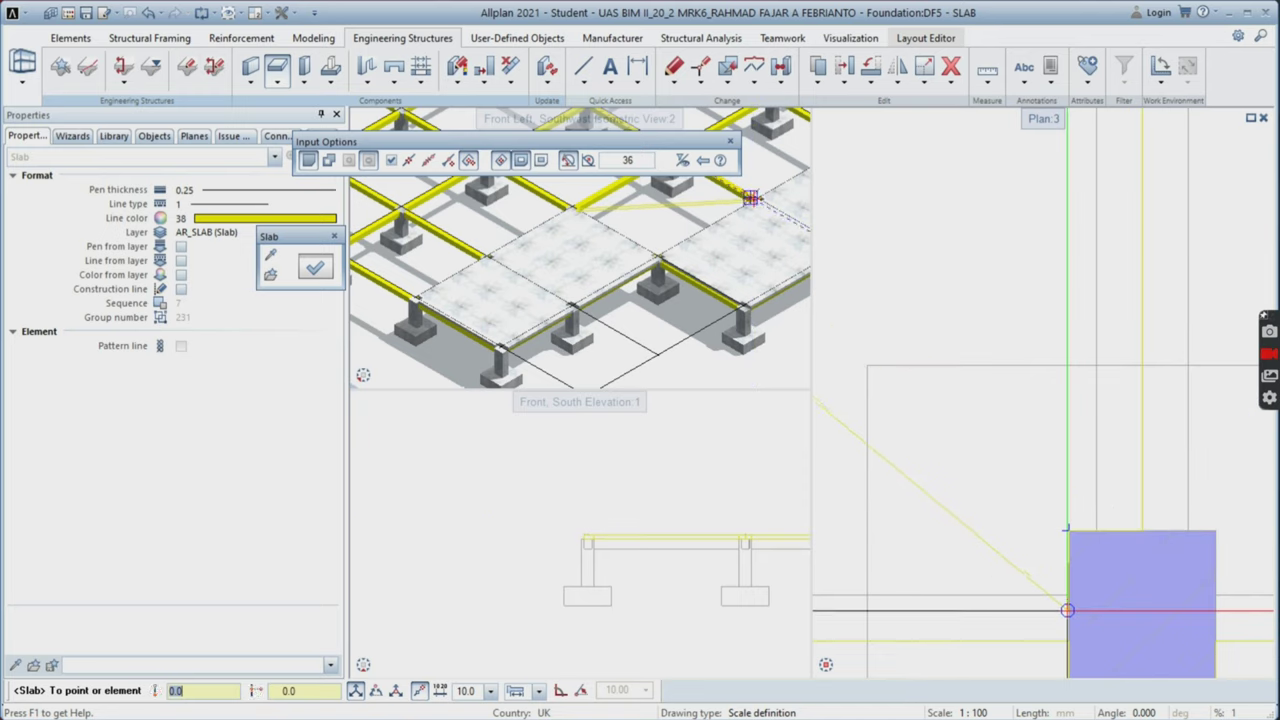
pyautogui.click(1068, 640)
# - Continue the slab outline along grid line 2 around the C2 pedestal and close it at C3
pyautogui.scroll(-5, 1000, 615)
pyautogui.scroll(-5, 1018, 492)
pyautogui.scroll(4, 1020, 492)
pyautogui.scroll(-2, 1070, 530)
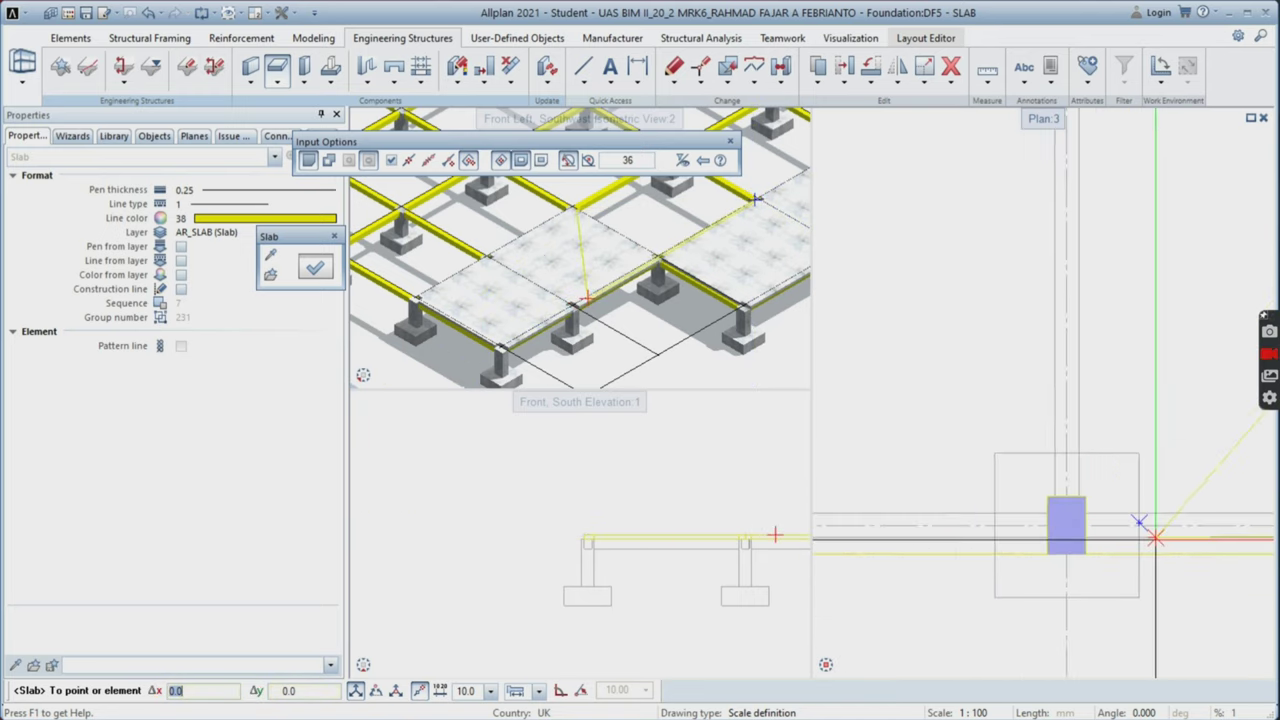
pyautogui.scroll(2, 1082, 545)
pyautogui.scroll(-4, 1120, 530)
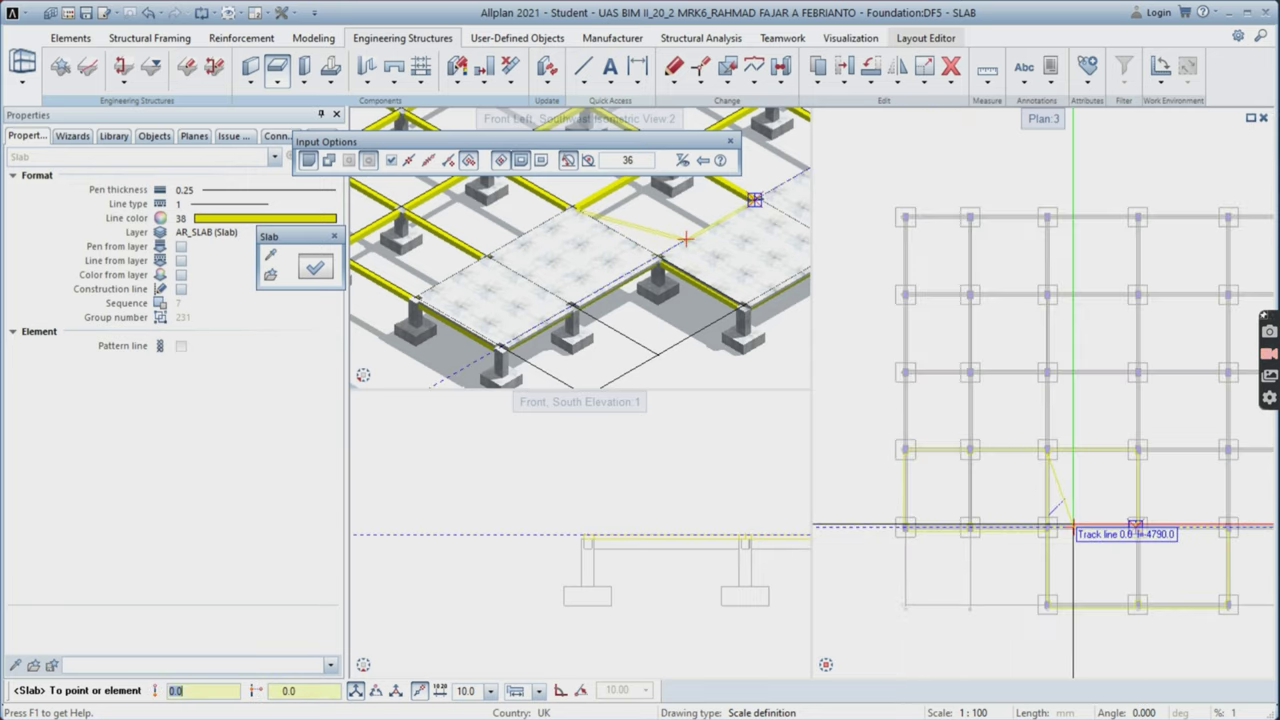
pyautogui.scroll(4, 1160, 524)
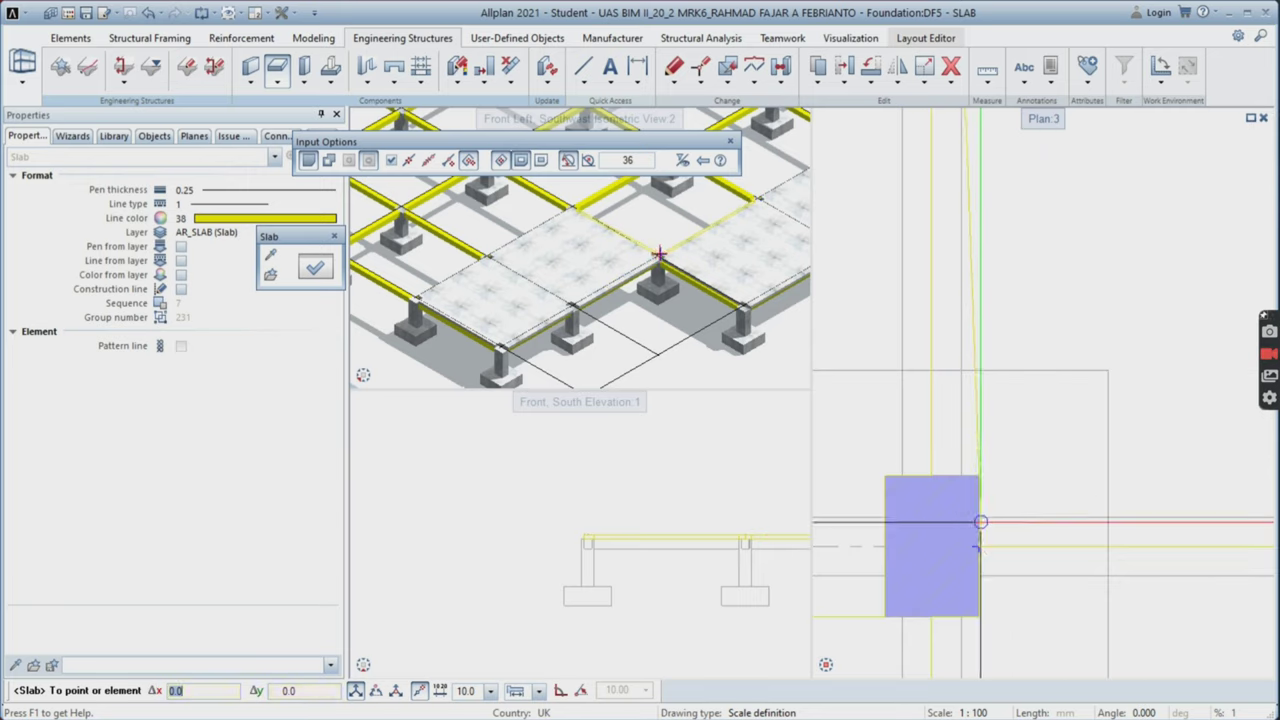
pyautogui.scroll(-4, 938, 570)
pyautogui.scroll(4, 905, 452)
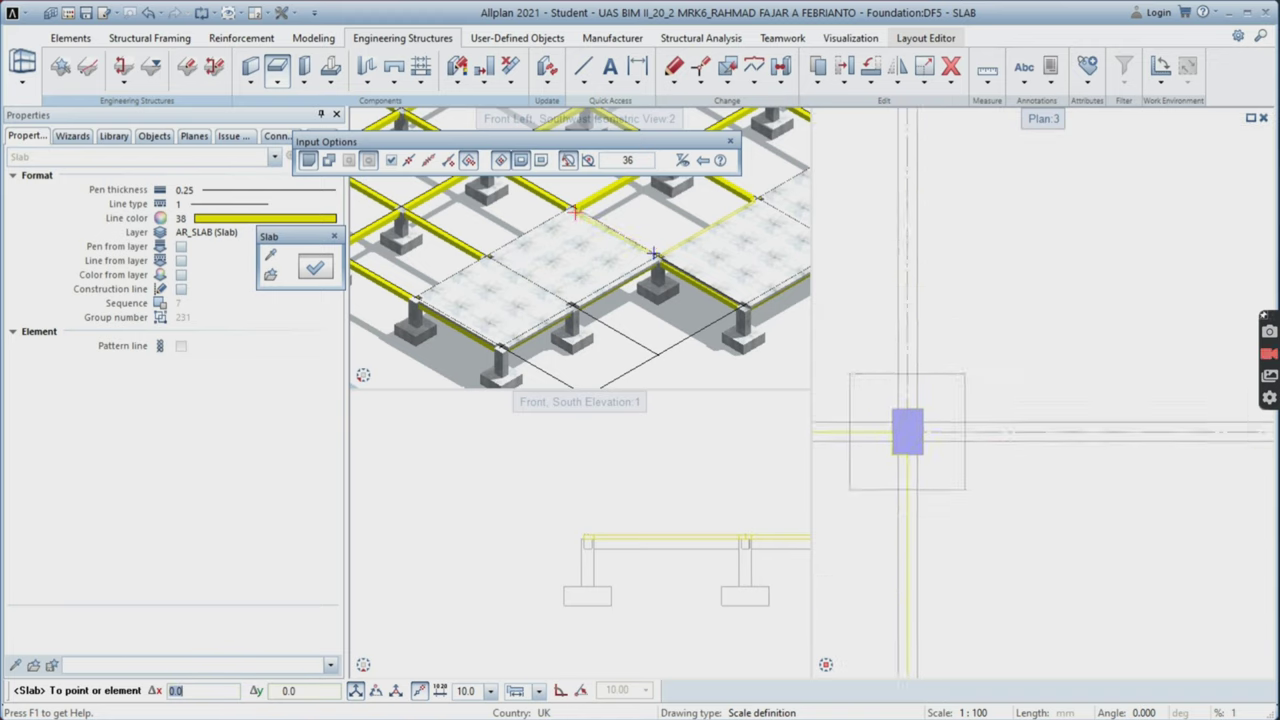
pyautogui.click(924, 466)
# - Start the slab outline for bay D–E, 2–3 at the D3 pedestal and trace it around E3 to the E2 pedestal
pyautogui.scroll(-4, 1055, 495)
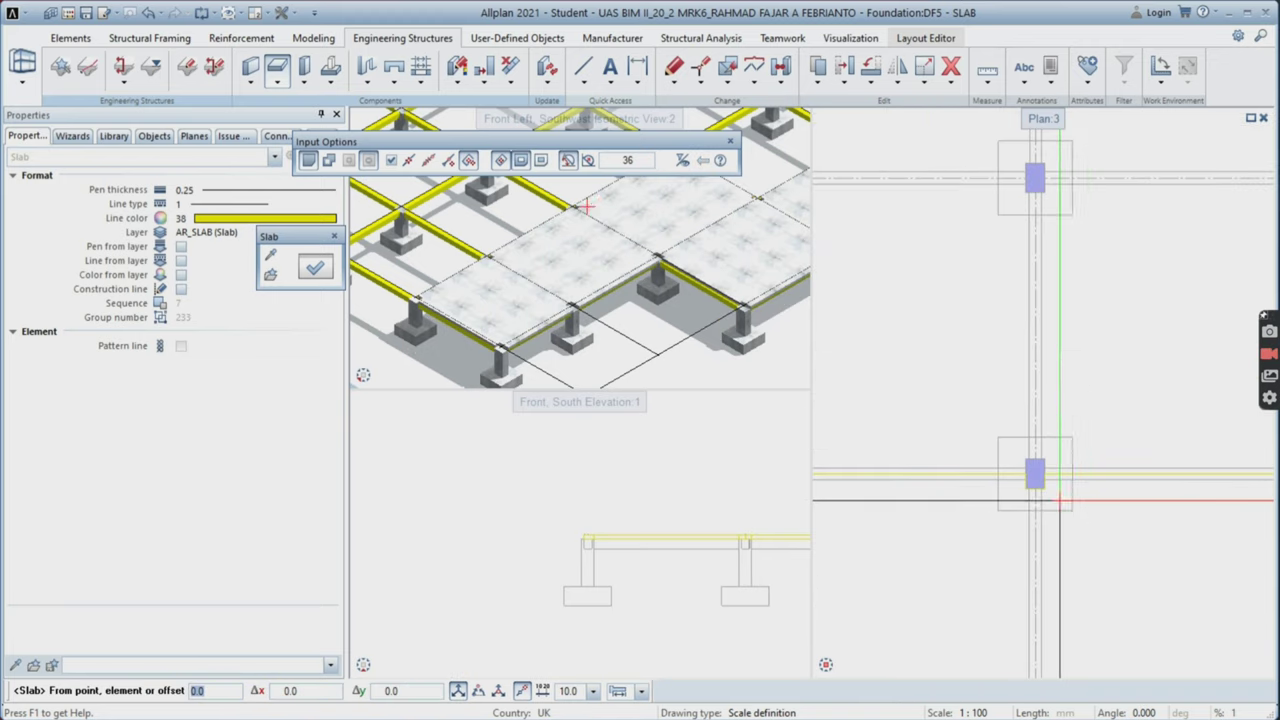
pyautogui.scroll(2, 1043, 517)
pyautogui.scroll(4, 966, 511)
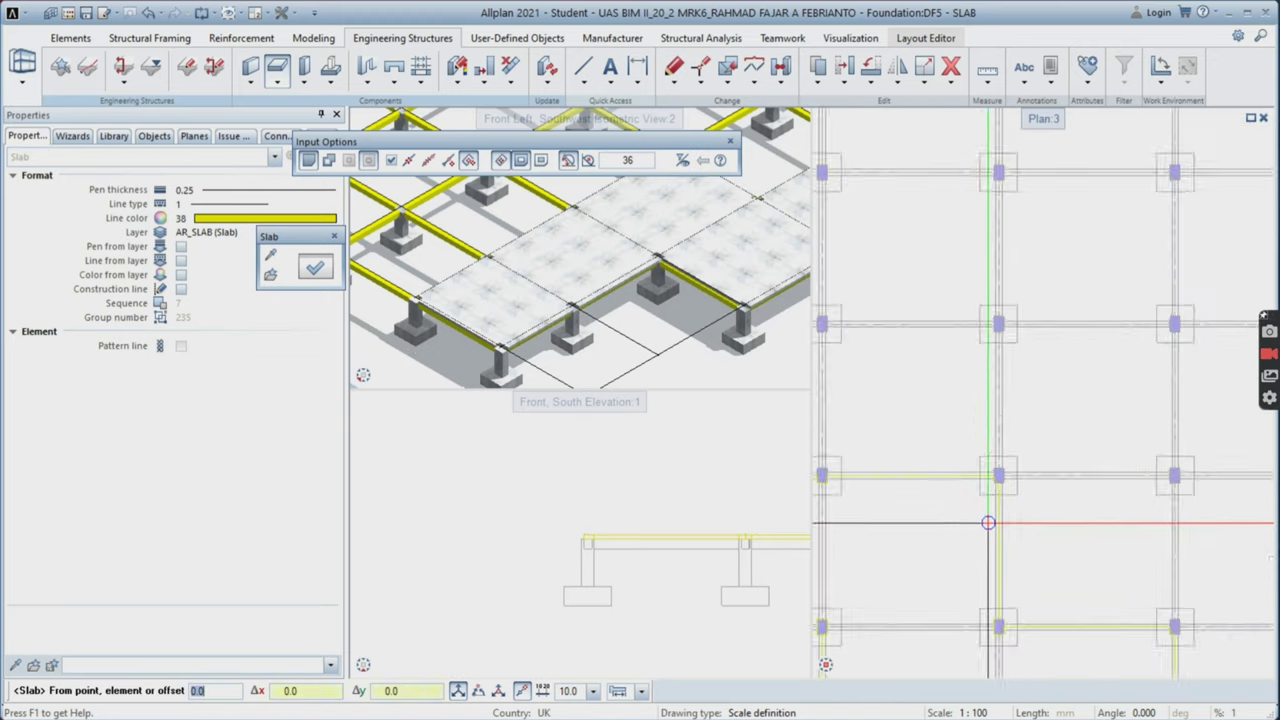
pyautogui.click(968, 467)
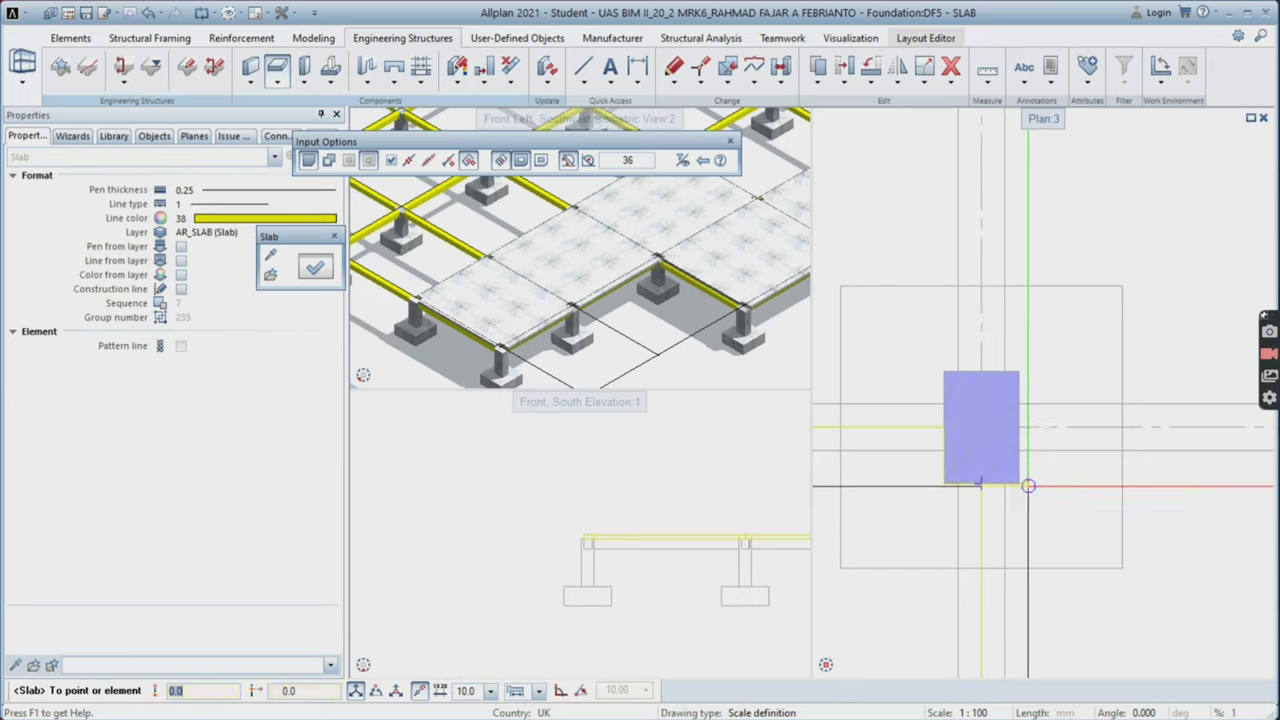
pyautogui.scroll(-4, 1111, 456)
pyautogui.scroll(3, 1093, 463)
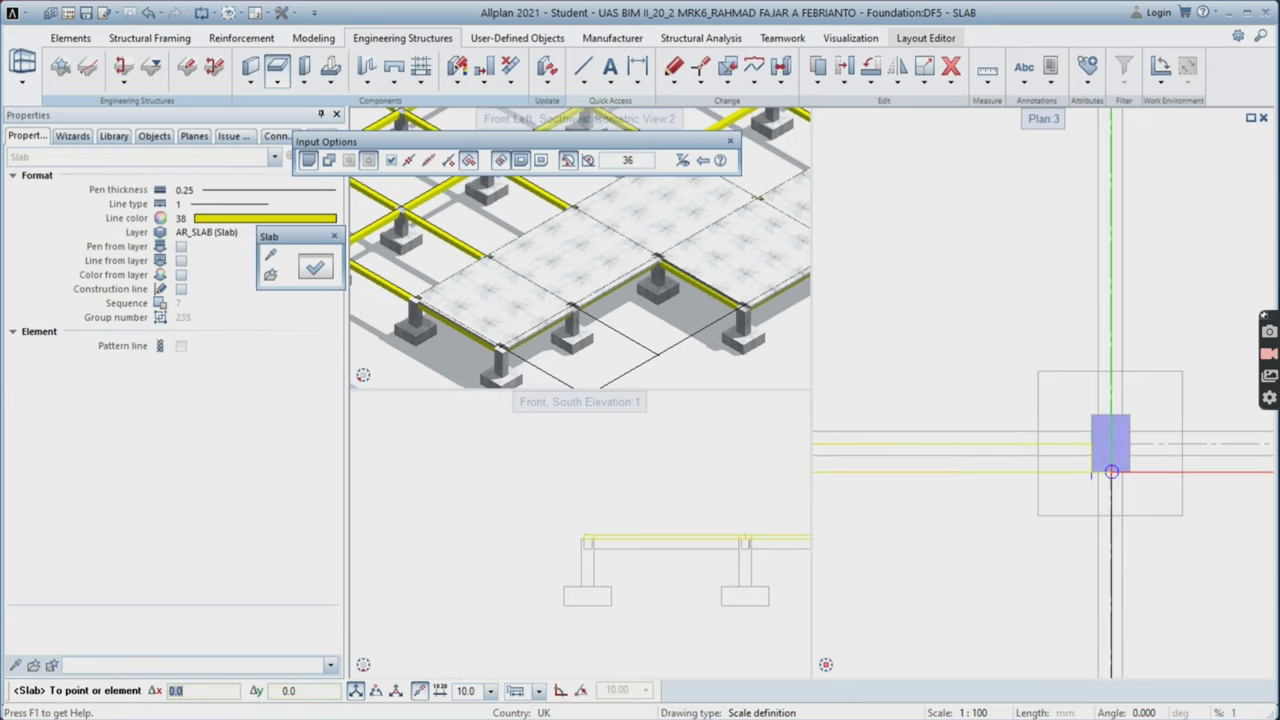
pyautogui.scroll(-3, 1093, 456)
pyautogui.scroll(4, 1098, 494)
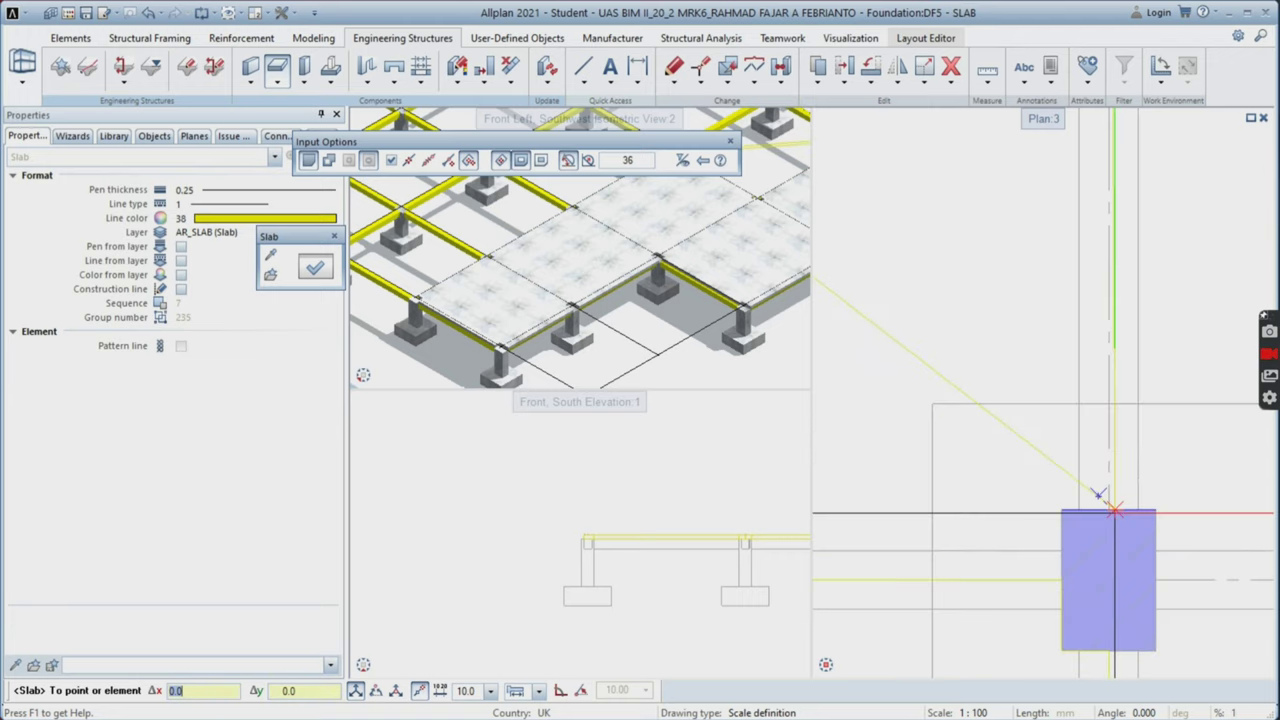
# - Carry the slab outline around the D2 pedestal, close it at D3 and finish drawing this slab
pyautogui.scroll(-4, 1062, 510)
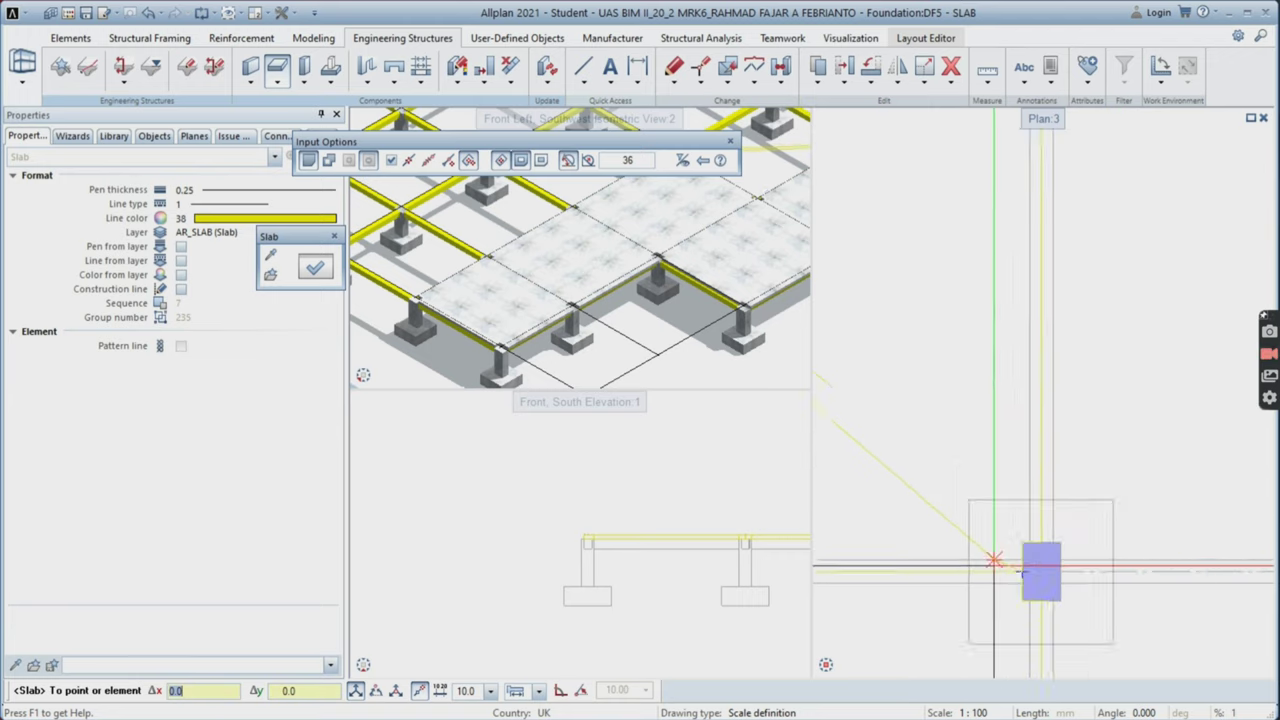
pyautogui.scroll(3, 990, 549)
pyautogui.scroll(2, 990, 549)
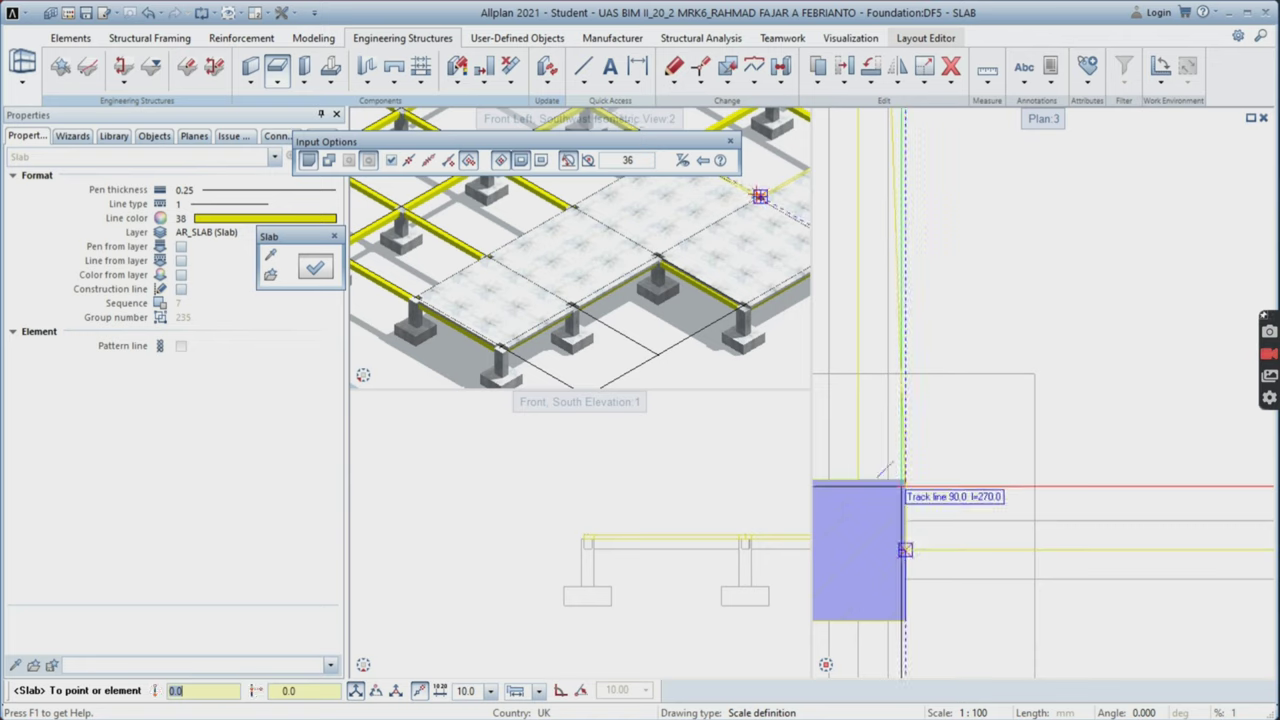
pyautogui.scroll(-4, 914, 357)
pyautogui.scroll(4, 913, 216)
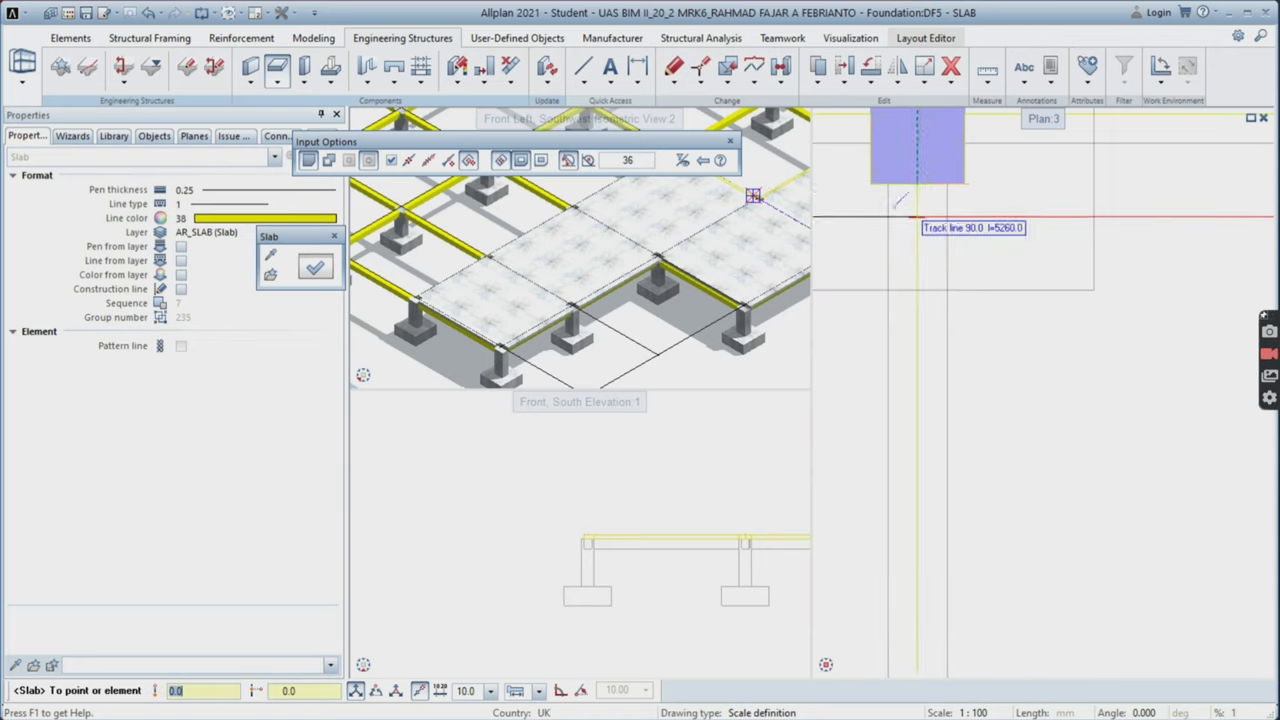
pyautogui.scroll(1, 917, 185)
pyautogui.click(917, 185)
pyautogui.press('Escape')
pyautogui.scroll(-10, 1066, 438)
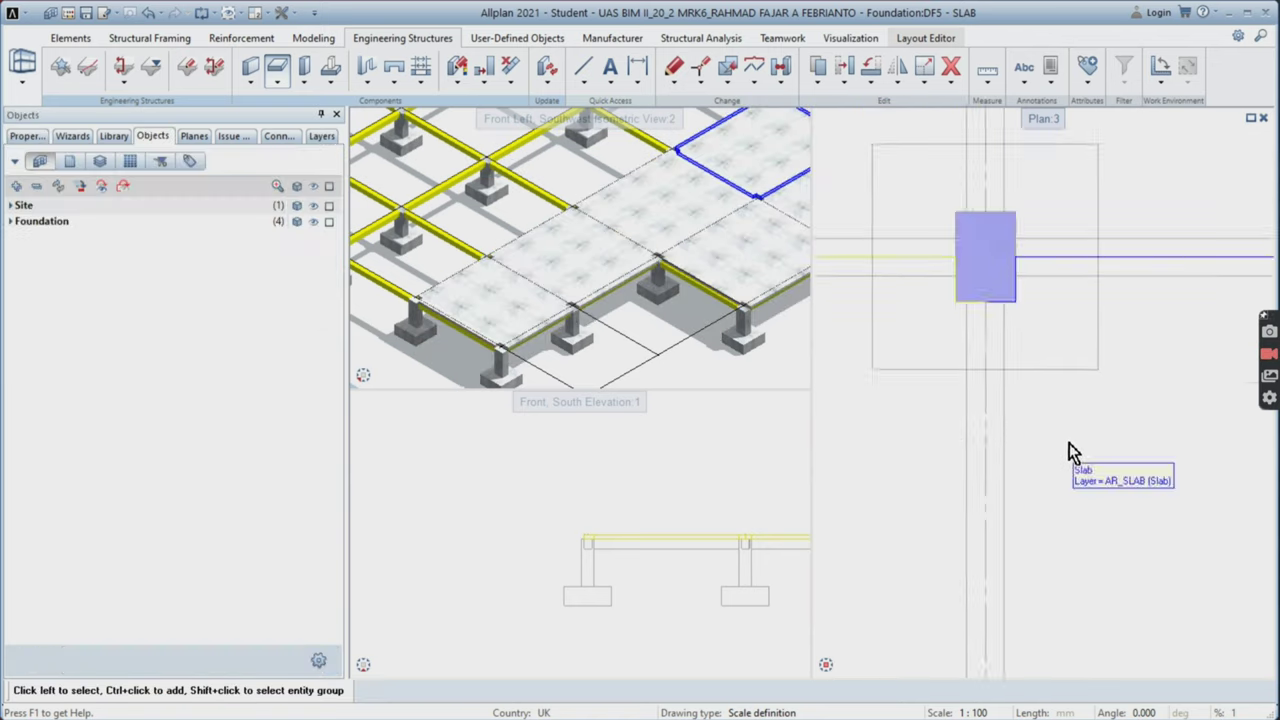
# - Start a new slab for bay A–B, 3–4 and trace the A3 pedestal's corner from its B-facing edge to its row-4-facing edge
pyautogui.scroll(-4, 977, 323)
pyautogui.moveTo(894, 369); pyautogui.dragTo(1099, 379, button='middle')
pyautogui.scroll(4, 1010, 370)
pyautogui.click(307, 88)
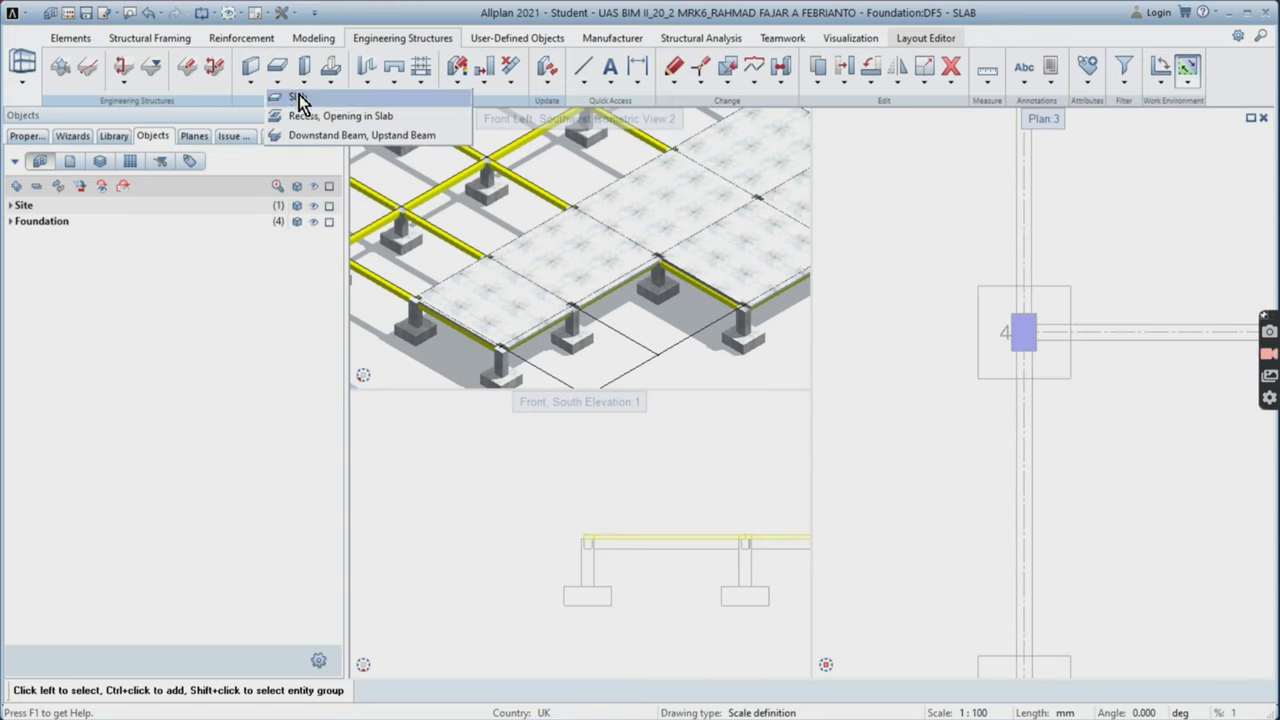
pyautogui.click(297, 100)
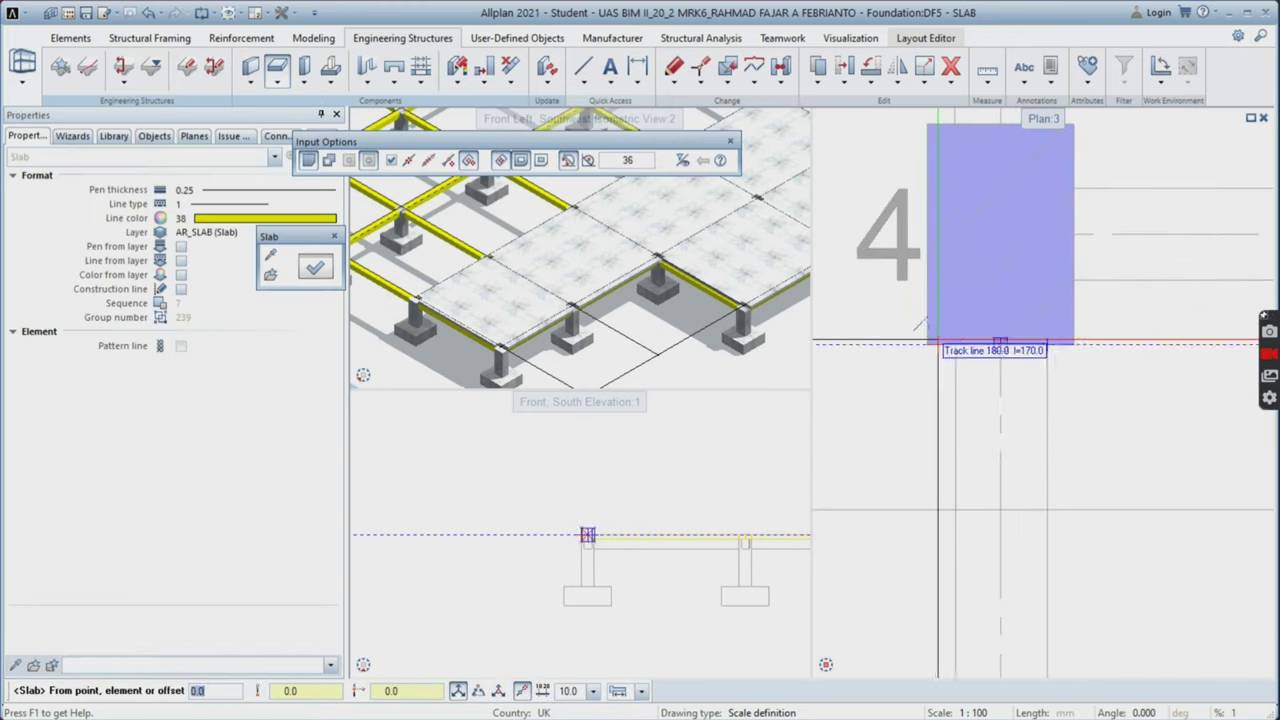
pyautogui.scroll(-7, 987, 395)
pyautogui.moveTo(1030, 568); pyautogui.dragTo(1004, 226, button='middle')
pyautogui.scroll(5, 981, 552)
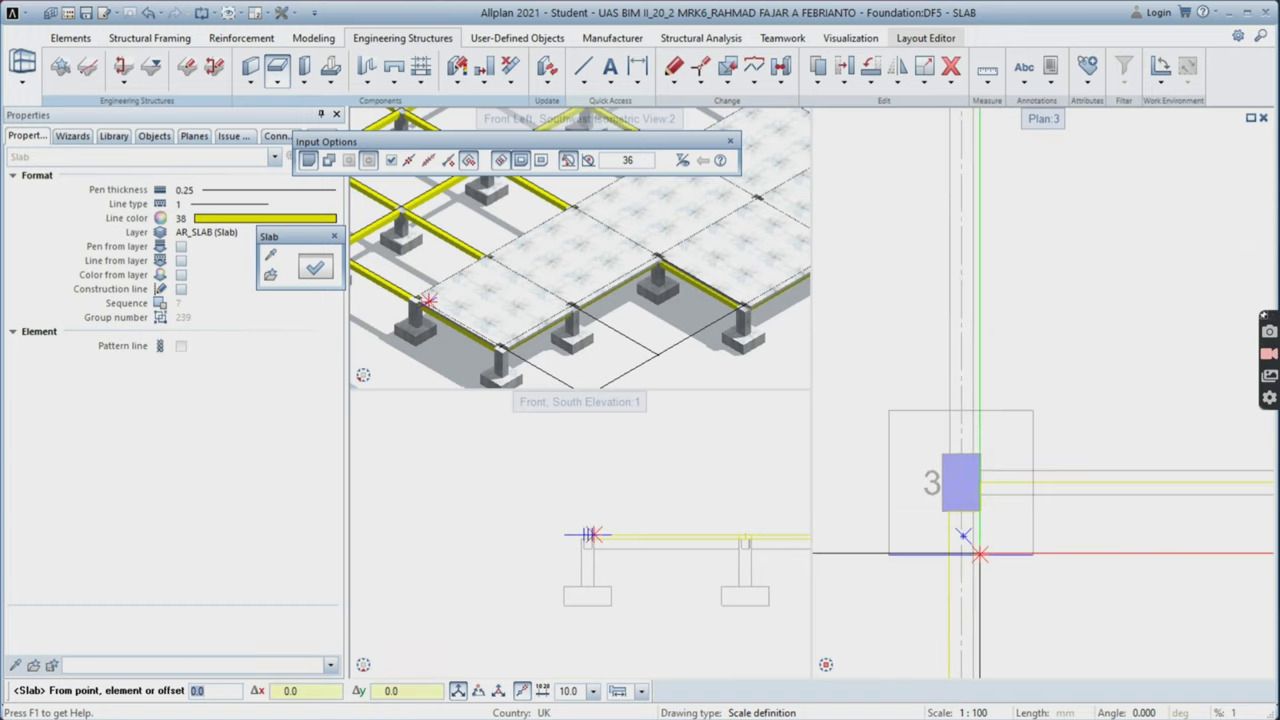
pyautogui.click(965, 400)
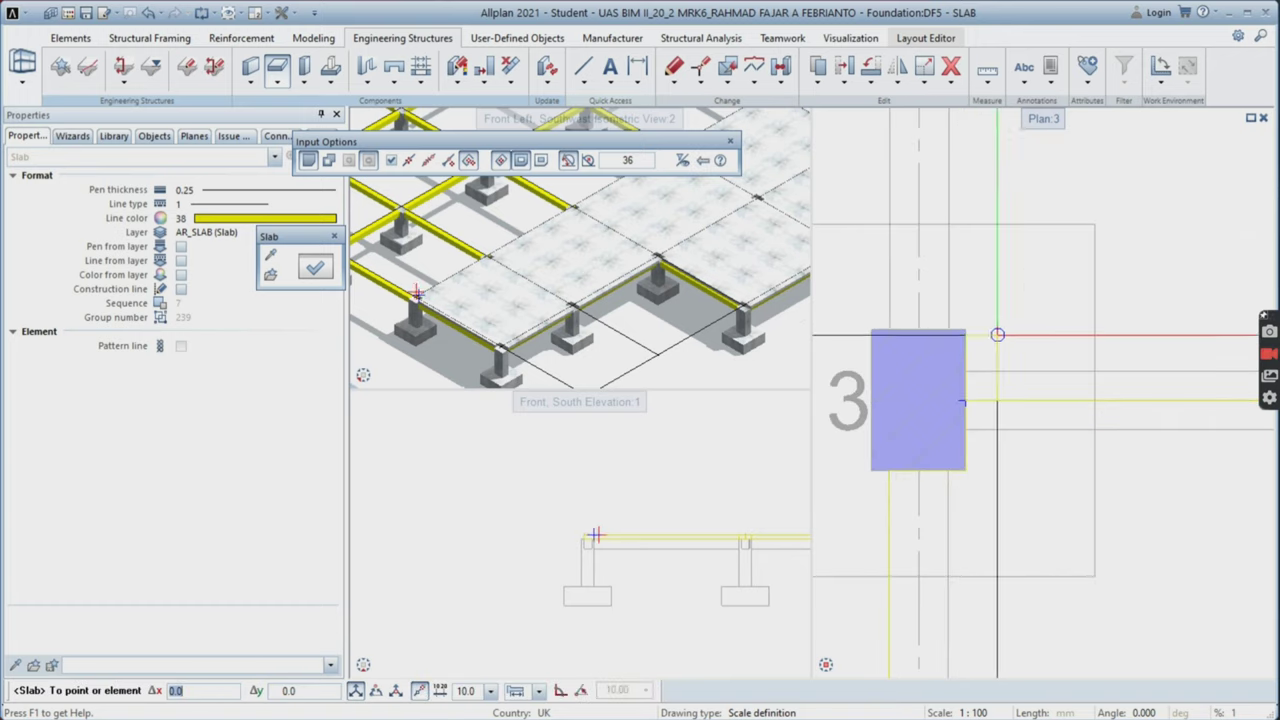
pyautogui.click(889, 328)
# - Trace the slab outline along grid line A to the A4 pedestal and along grid line 4 around the B4 pedestal
pyautogui.scroll(-1, 906, 262)
pyautogui.moveTo(909, 200); pyautogui.dragTo(916, 650, button='middle')
pyautogui.moveTo(924, 170); pyautogui.dragTo(869, 675, button='middle')
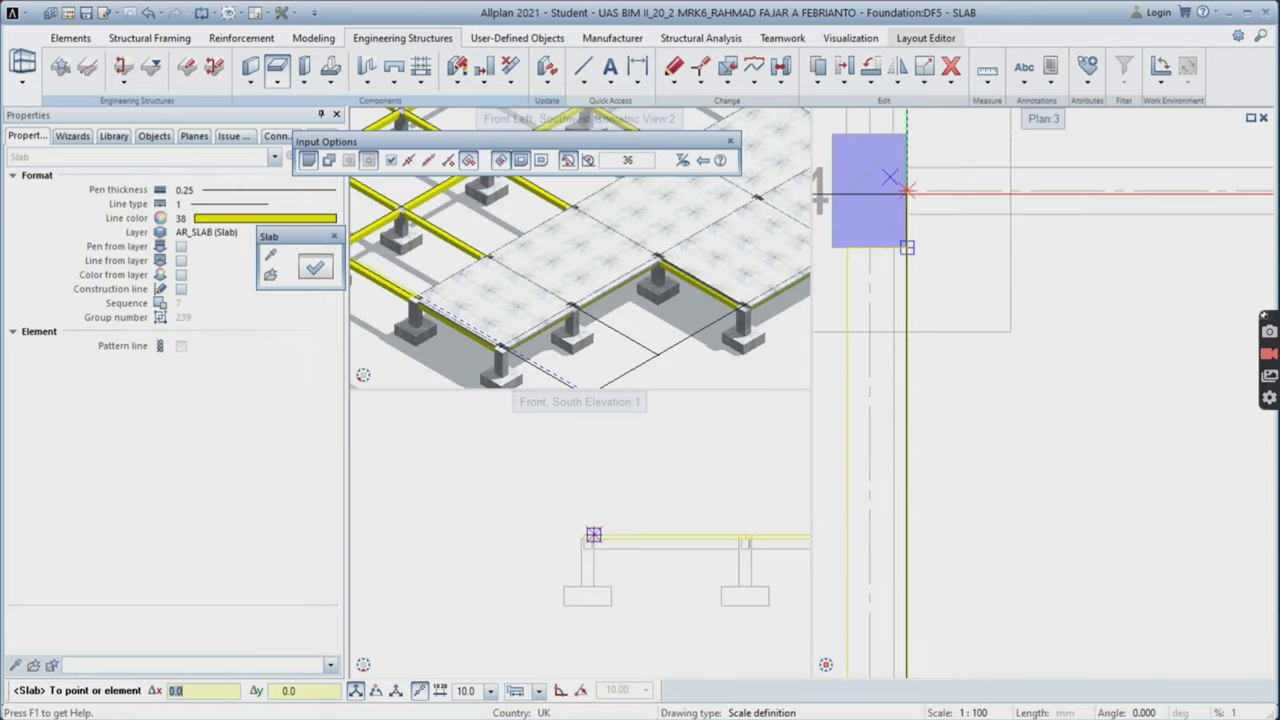
pyautogui.click(907, 191)
pyautogui.scroll(-2, 1100, 248)
pyautogui.moveTo(1235, 240); pyautogui.dragTo(870, 274, button='middle')
pyautogui.scroll(2, 1124, 256)
pyautogui.click(1132, 252)
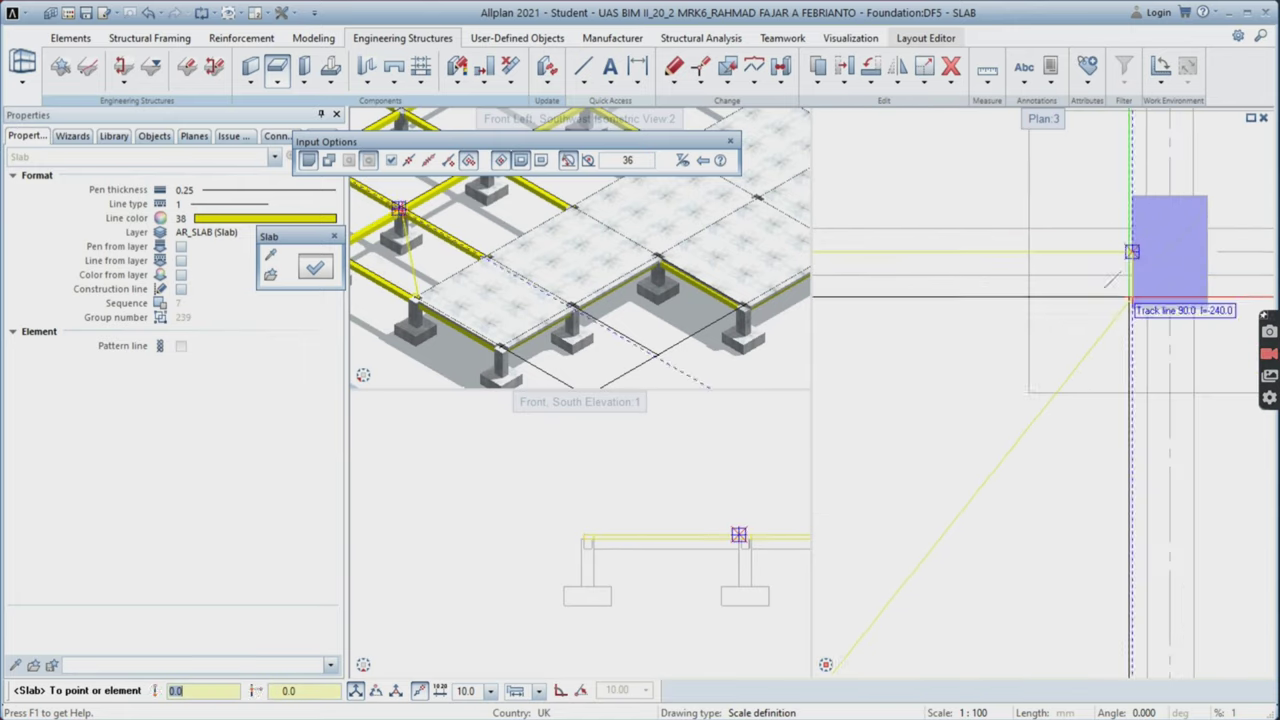
pyautogui.click(1131, 306)
pyautogui.click(1169, 306)
# - Run the slab outline along grid line B around the B3 pedestal and close it at A3
pyautogui.scroll(-2, 1169, 308)
pyautogui.moveTo(1156, 540); pyautogui.dragTo(1101, 252, button='middle')
pyautogui.scroll(2, 1121, 487)
pyautogui.scroll(2, 1123, 489)
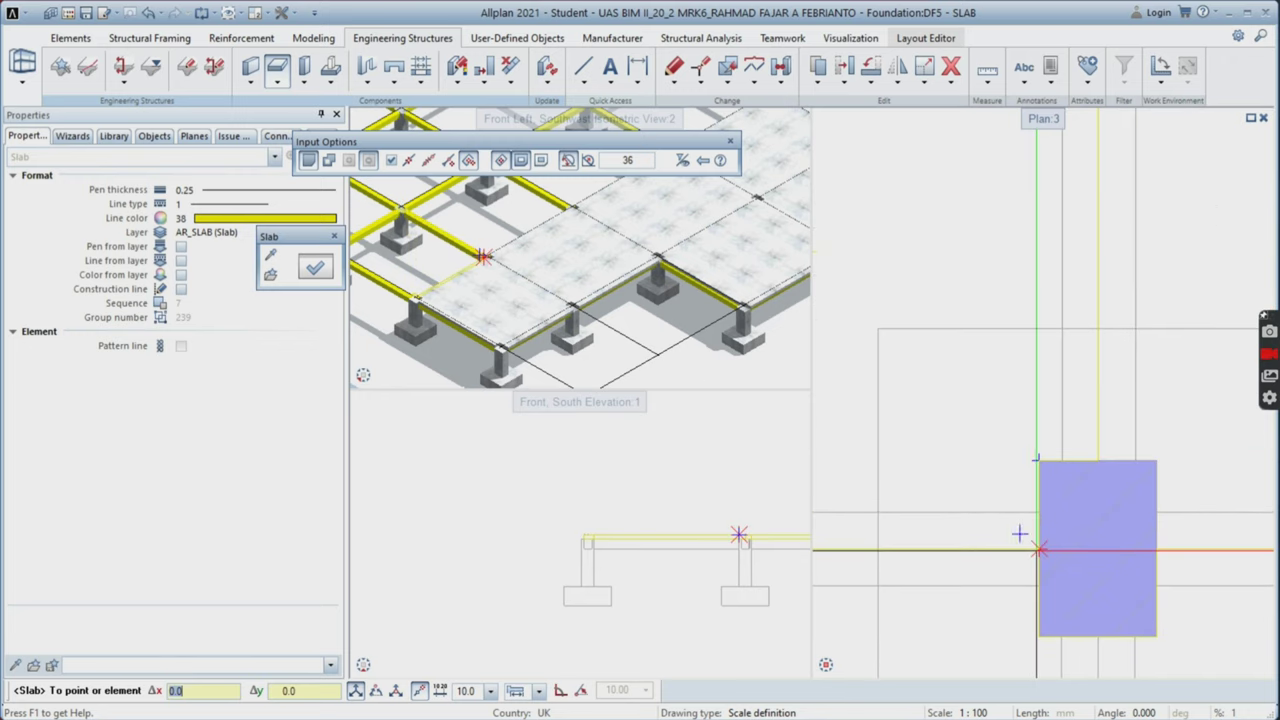
pyautogui.scroll(-3, 1033, 515)
pyautogui.scroll(3, 1100, 517)
pyautogui.click(948, 534)
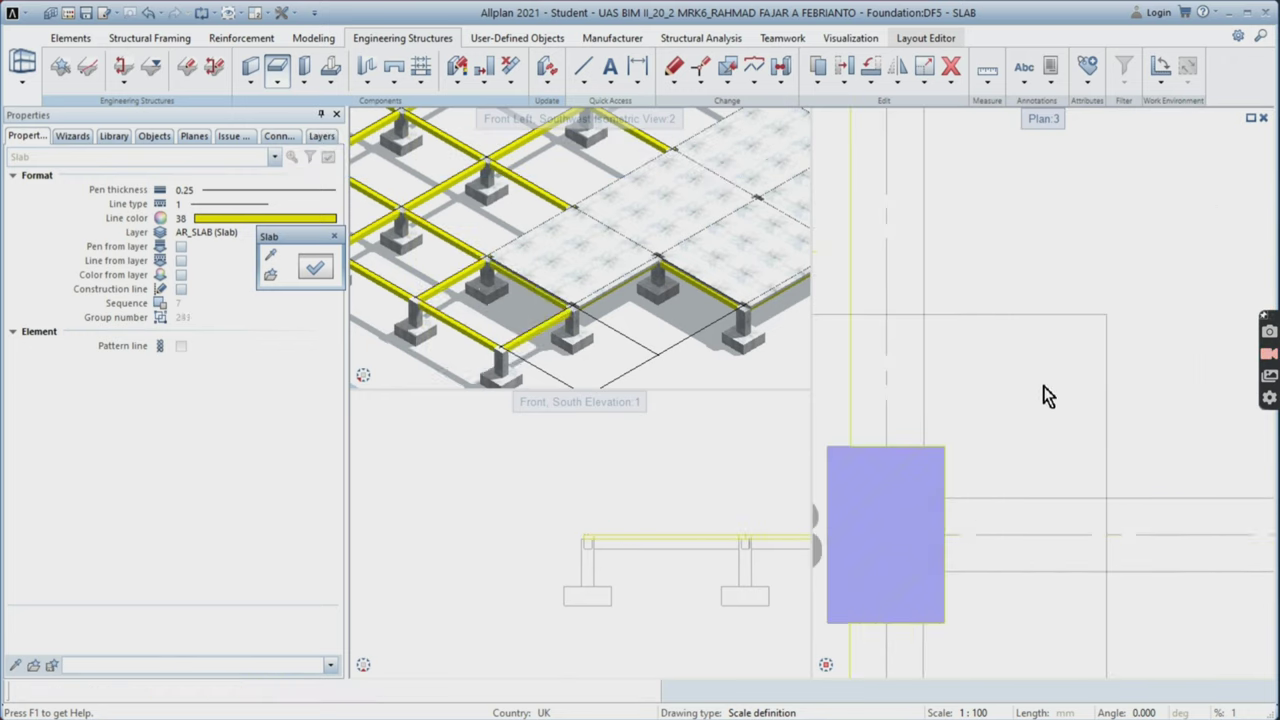
# - Start a new slab for bay B–C, 3–4 at the B3 pedestal and run its outline along grid line B to the B4 pedestal
pyautogui.scroll(-4, 1086, 411)
pyautogui.scroll(3, 1019, 422)
pyautogui.click(948, 429)
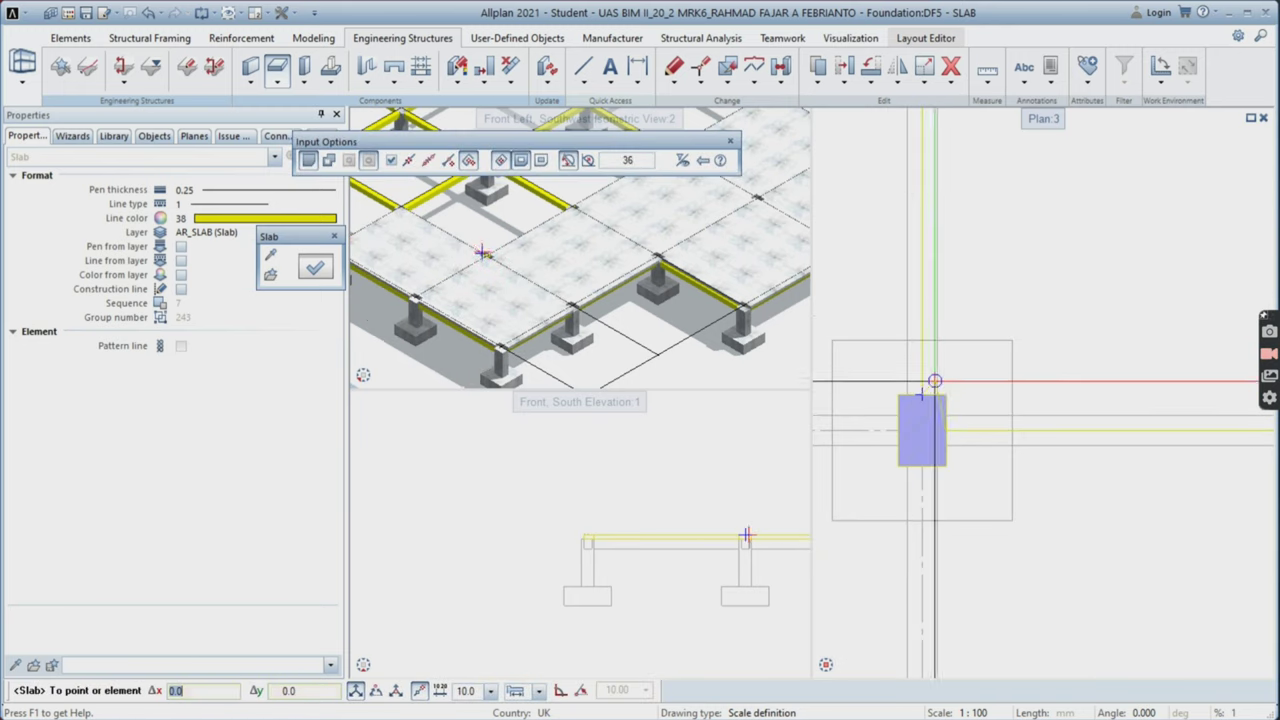
pyautogui.moveTo(934, 160); pyautogui.dragTo(931, 426, button='middle')
pyautogui.scroll(2, 930, 233)
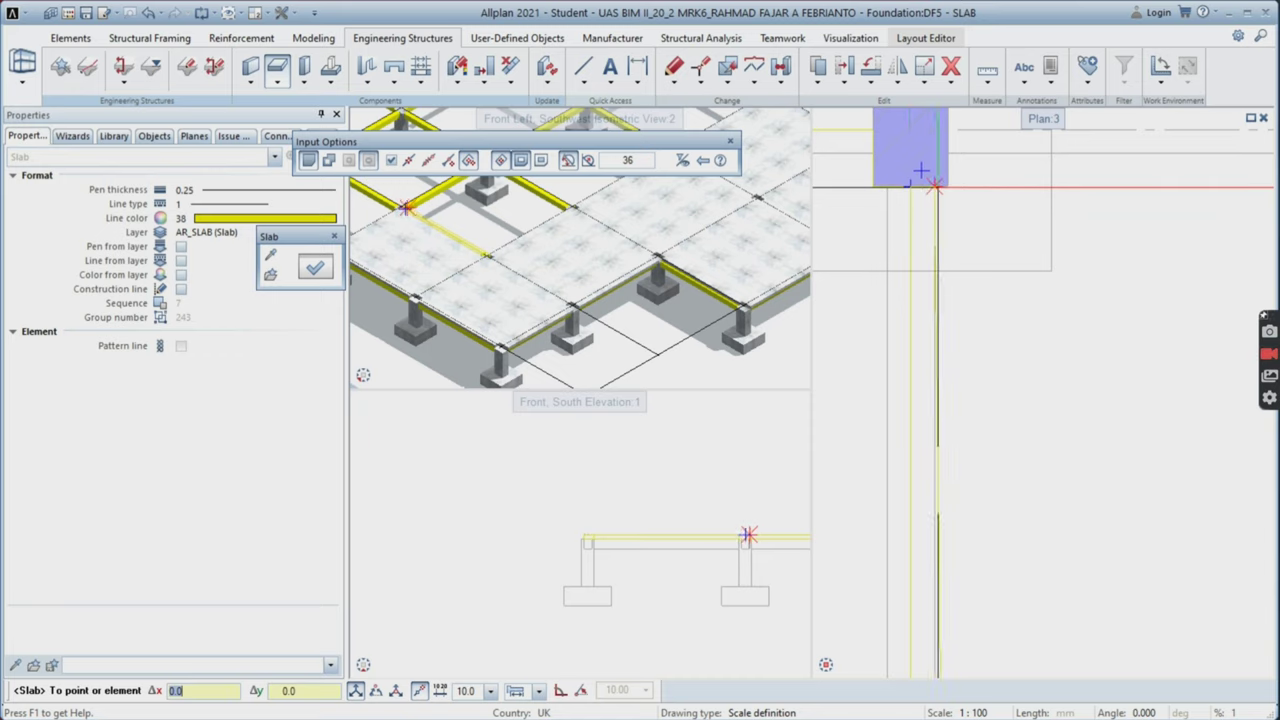
pyautogui.click(950, 131)
# - Carry the slab outline around the C4 and C3 pedestals, close it at B3 and finish drawing slabs
pyautogui.scroll(-4, 1042, 237)
pyautogui.moveTo(1205, 258); pyautogui.dragTo(862, 277, button='middle')
pyautogui.scroll(2, 1055, 215)
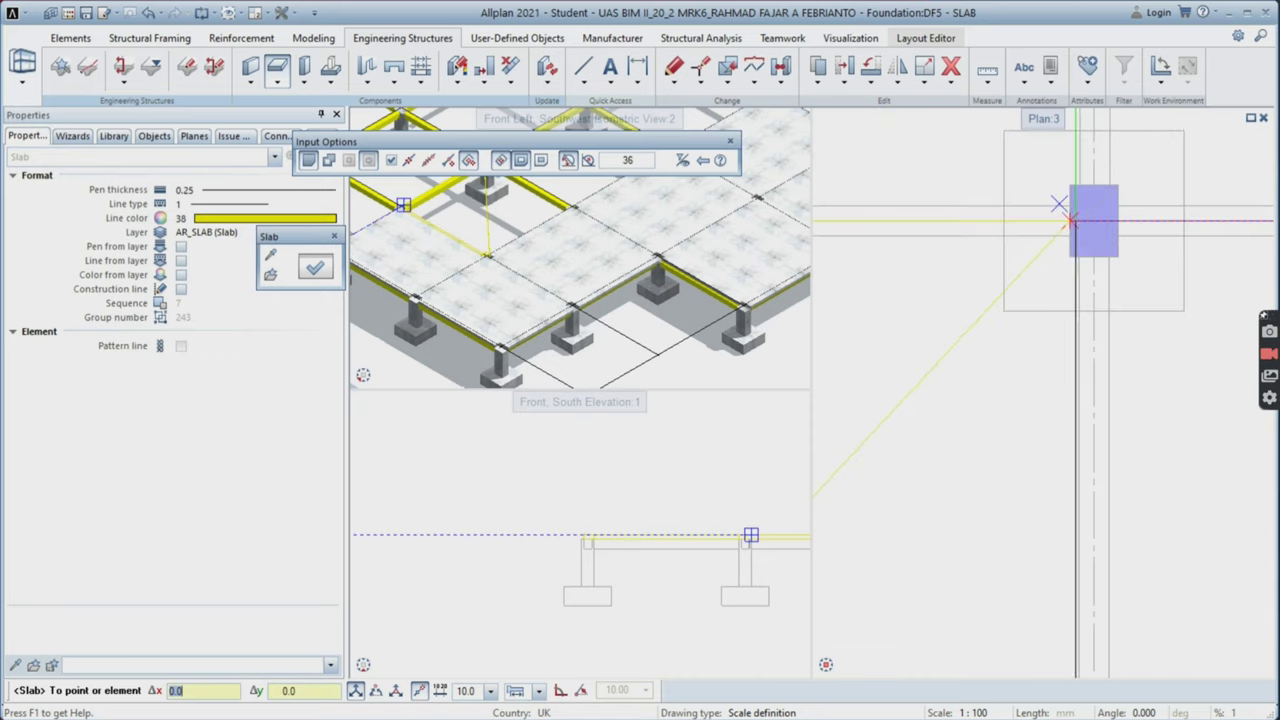
pyautogui.scroll(-1, 1095, 257)
pyautogui.scroll(3, 1071, 286)
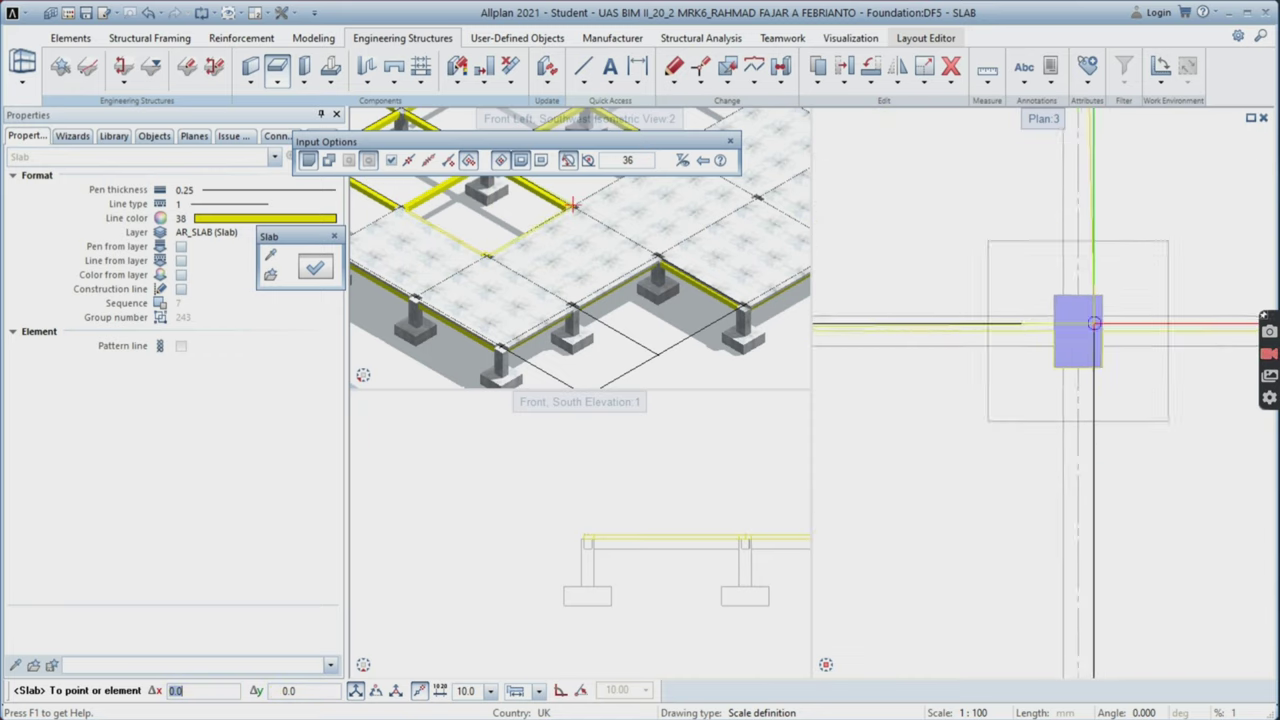
pyautogui.scroll(-3, 930, 341)
pyautogui.moveTo(880, 341); pyautogui.dragTo(1085, 343, button='middle')
pyautogui.scroll(2, 962, 341)
pyautogui.click(964, 341)
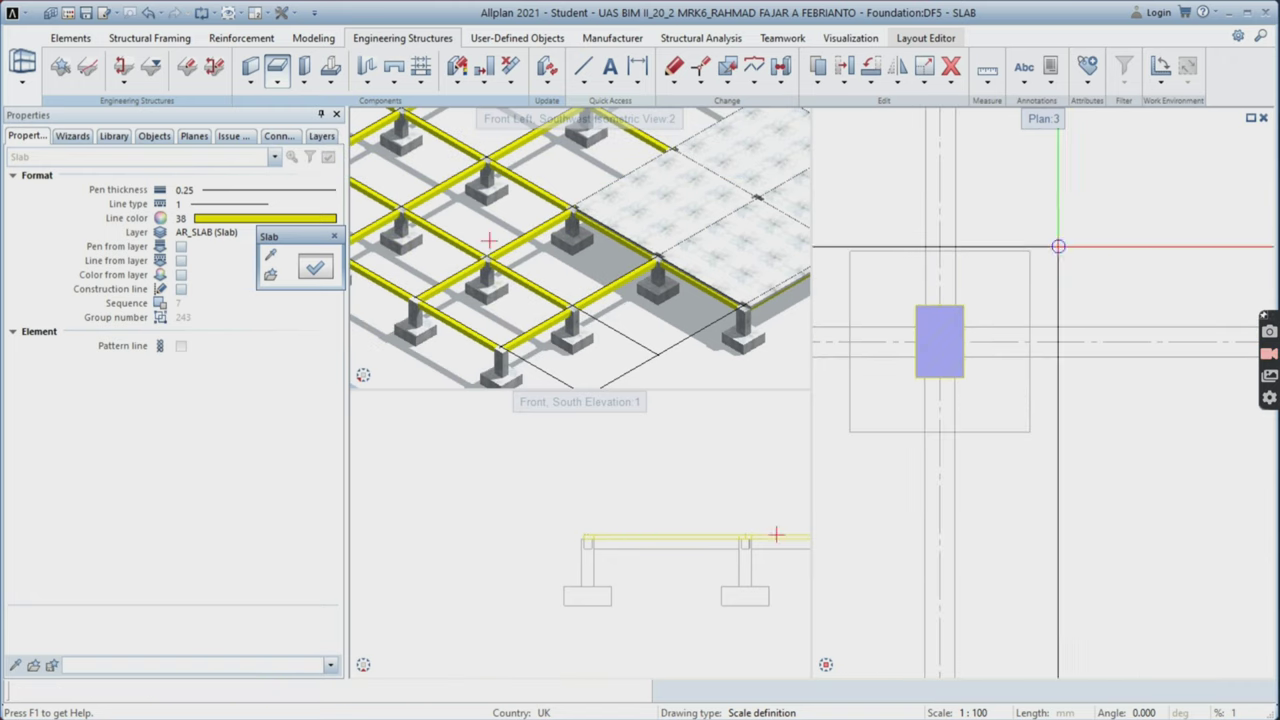
pyautogui.press('Escape')
# - Copy the two slabs in bays A–B and B–C, 3–4, from the A4 pedestal's corner to the matching A5 corner
pyautogui.scroll(-4, 1071, 248)
pyautogui.click(820, 83)
pyautogui.click(852, 101)
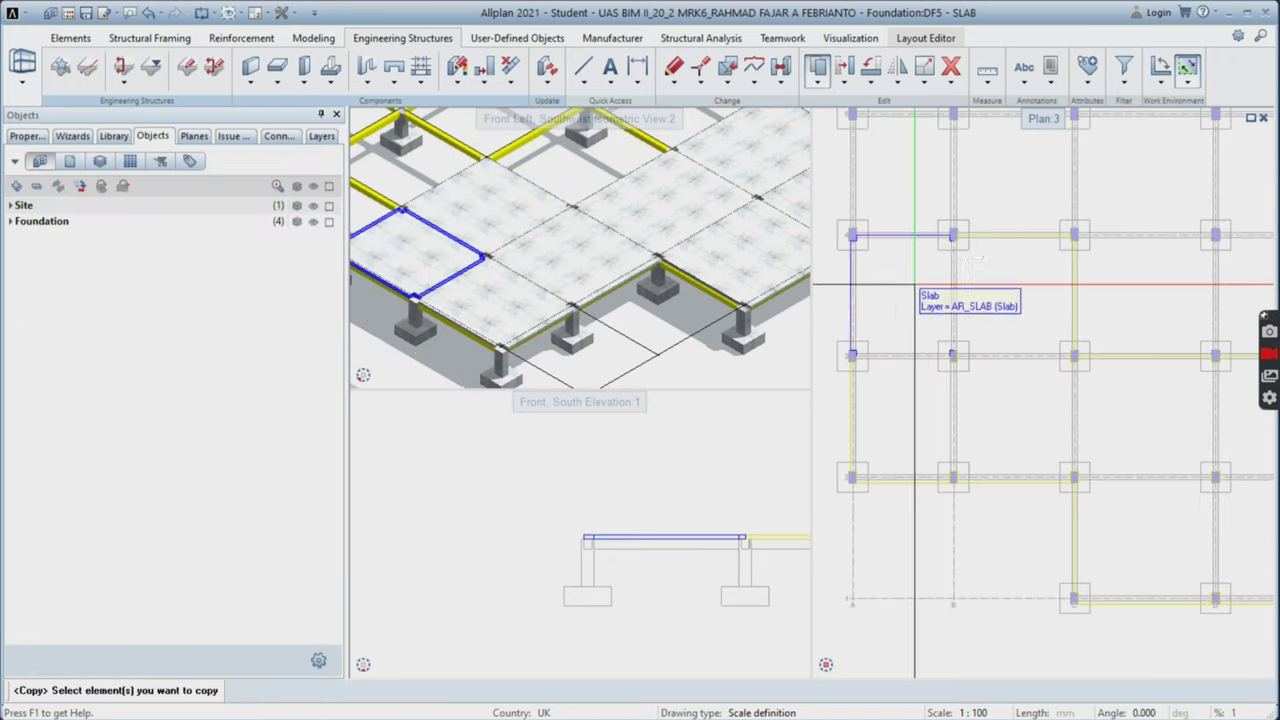
pyautogui.scroll(-1, 962, 170)
pyautogui.moveTo(1077, 257); pyautogui.dragTo(862, 280)
pyautogui.scroll(4, 900, 211)
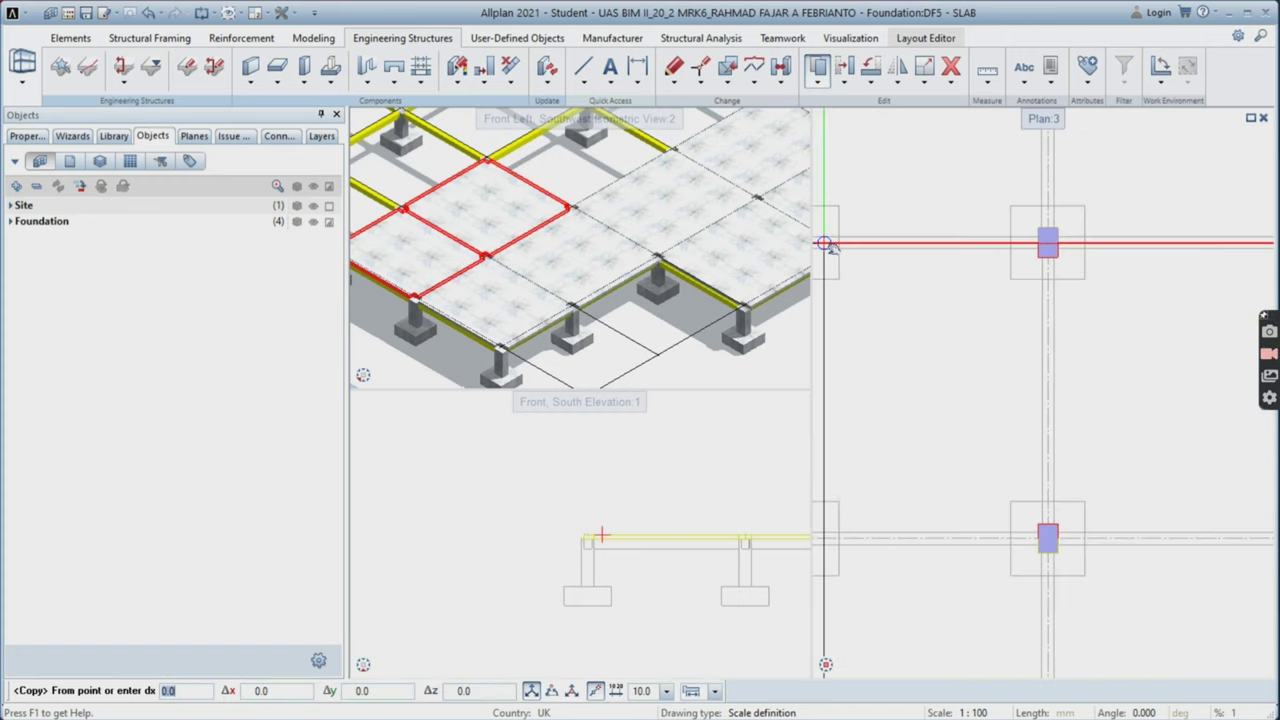
pyautogui.moveTo(829, 246); pyautogui.dragTo(916, 266, button='middle')
pyautogui.scroll(3, 920, 276)
pyautogui.click(931, 285)
pyautogui.scroll(-3, 931, 198)
pyautogui.moveTo(931, 198); pyautogui.dragTo(920, 480, button='middle')
pyautogui.scroll(3, 922, 226)
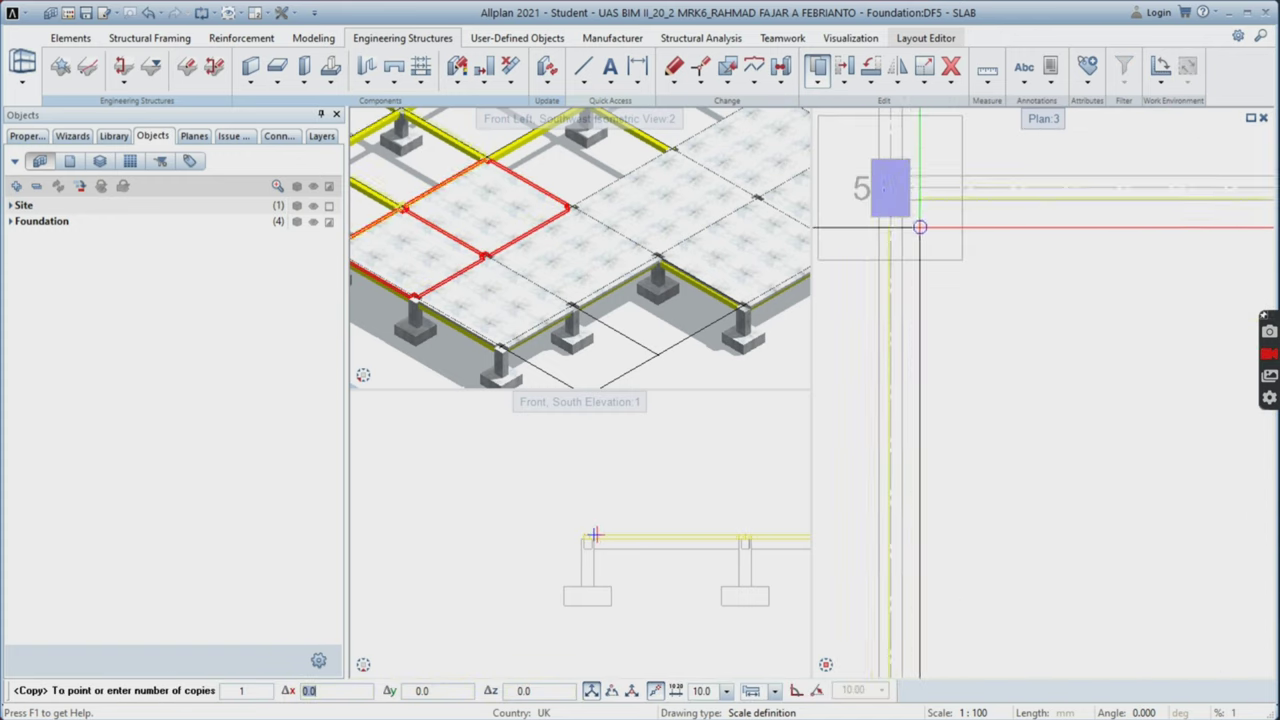
pyautogui.click(913, 216)
# - Place another copy of the A–B and B–C slabs at the A6 pedestal's corner to fill bays 5–6
pyautogui.scroll(-4, 915, 217)
pyautogui.moveTo(920, 217); pyautogui.dragTo(945, 330, button='middle')
pyautogui.scroll(3, 926, 256)
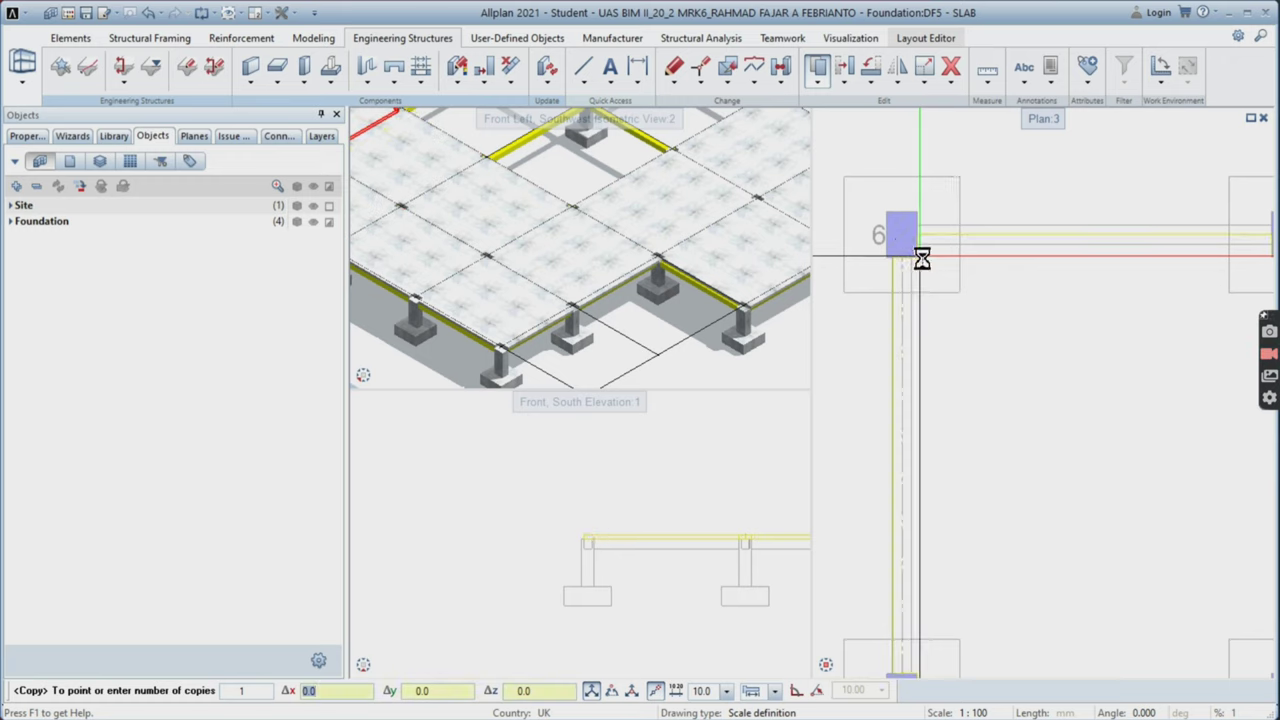
pyautogui.click(922, 258)
# - Copy the two slabs in bays C–D and D–E, 2–3, one bay up into bays 3–4
pyautogui.scroll(-3, 1051, 443)
pyautogui.scroll(1, 1065, 410)
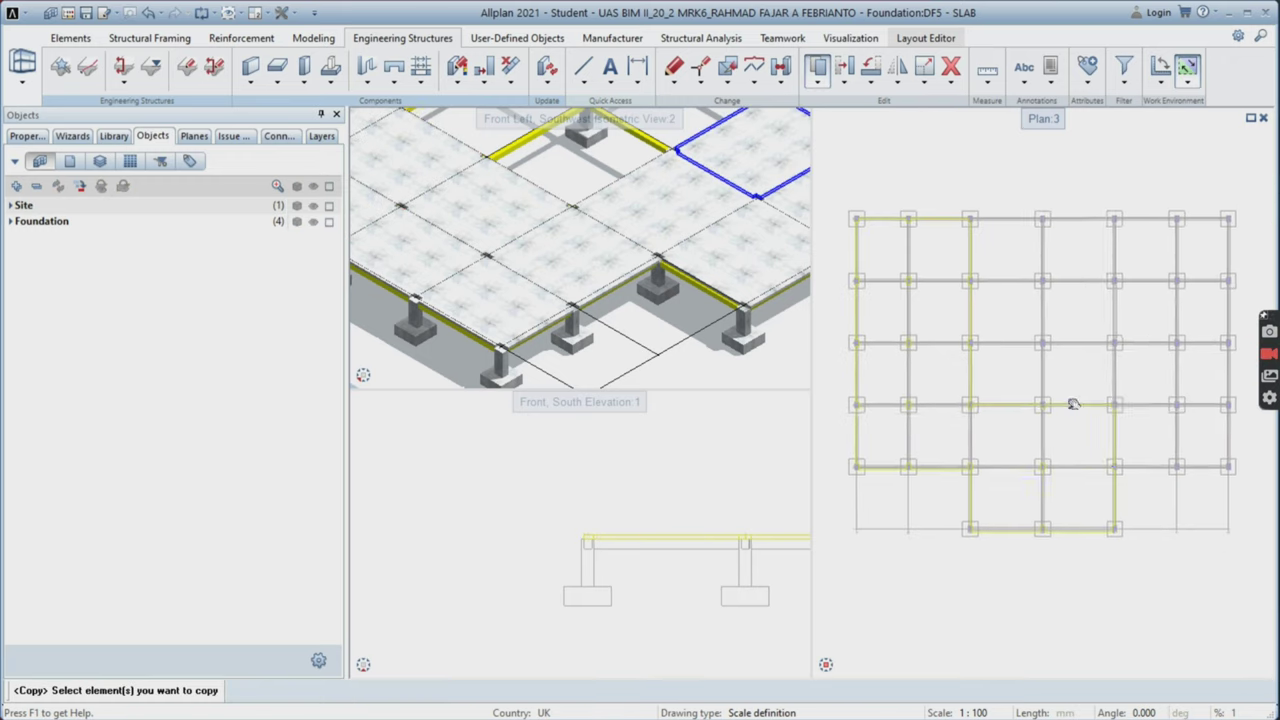
pyautogui.moveTo(1073, 404); pyautogui.dragTo(1065, 376, button='middle')
pyautogui.scroll(2, 993, 398)
pyautogui.moveTo(917, 326); pyautogui.dragTo(1204, 494)
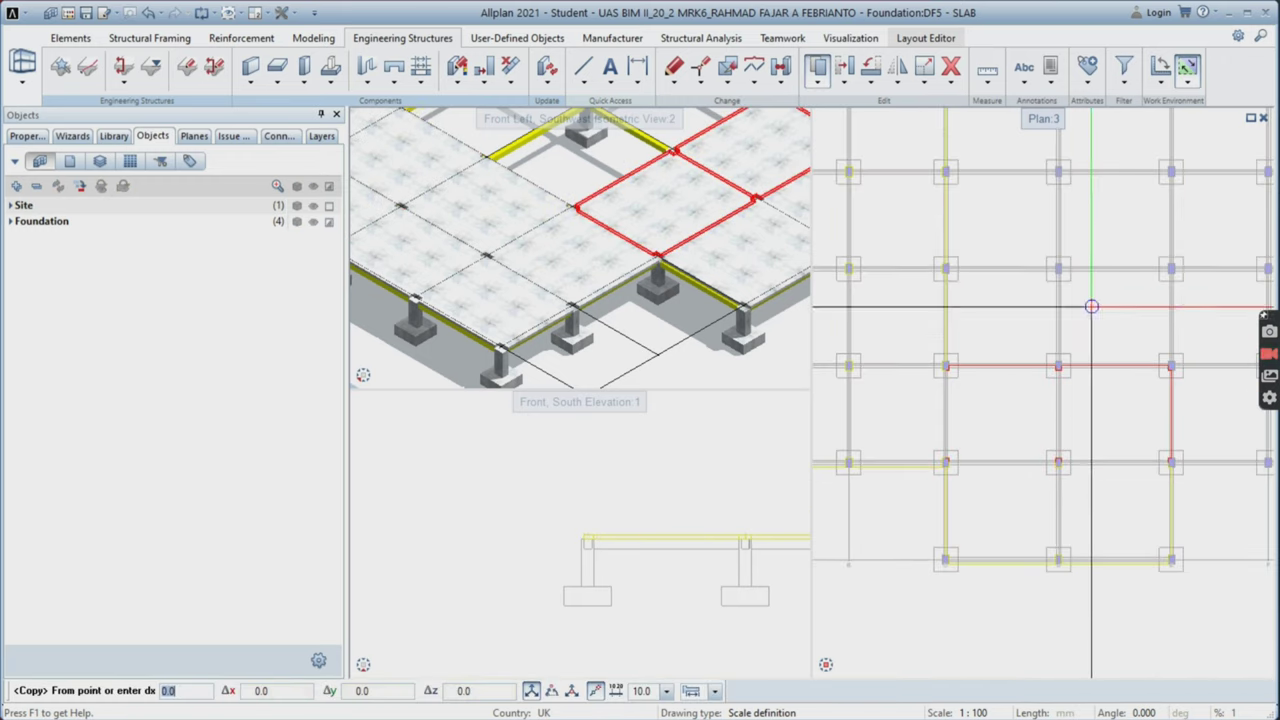
pyautogui.scroll(4, 1052, 376)
pyautogui.click(1039, 375)
pyautogui.scroll(-4, 1039, 375)
pyautogui.scroll(3, 1040, 215)
pyautogui.click(1031, 296)
# - Place further copies of the C–D and D–E slabs up to row 6 and end the copying
pyautogui.scroll(-4, 1031, 297)
pyautogui.scroll(4, 1033, 170)
pyautogui.moveTo(1037, 444); pyautogui.dragTo(1034, 665, button='middle')
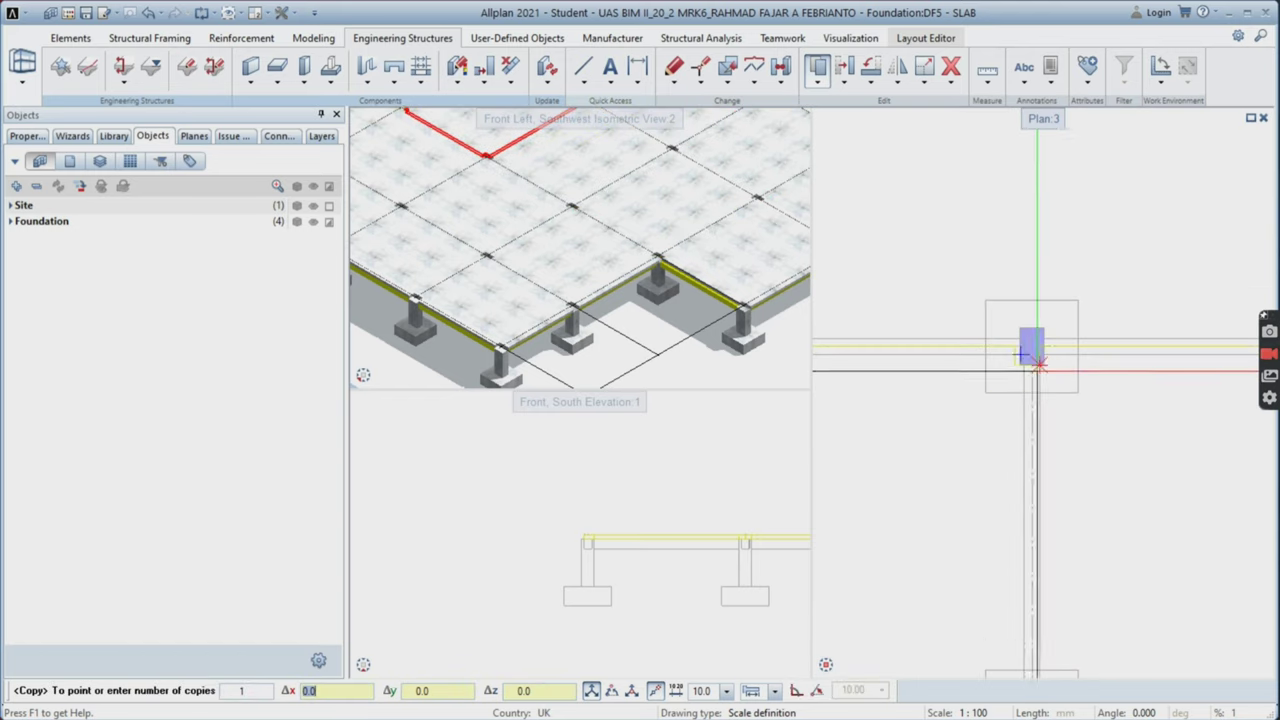
pyautogui.click(1044, 365)
pyautogui.press('Escape')
# - Copy and mirror all slabs between grid lines A and C about grid line D to fill the bays between E and G
pyautogui.scroll(-5, 1117, 526)
pyautogui.moveTo(1117, 520); pyautogui.dragTo(1103, 332, button='middle')
pyautogui.click(901, 84)
pyautogui.click(945, 116)
pyautogui.moveTo(914, 234); pyautogui.dragTo(1040, 520)
pyautogui.scroll(5, 1040, 520)
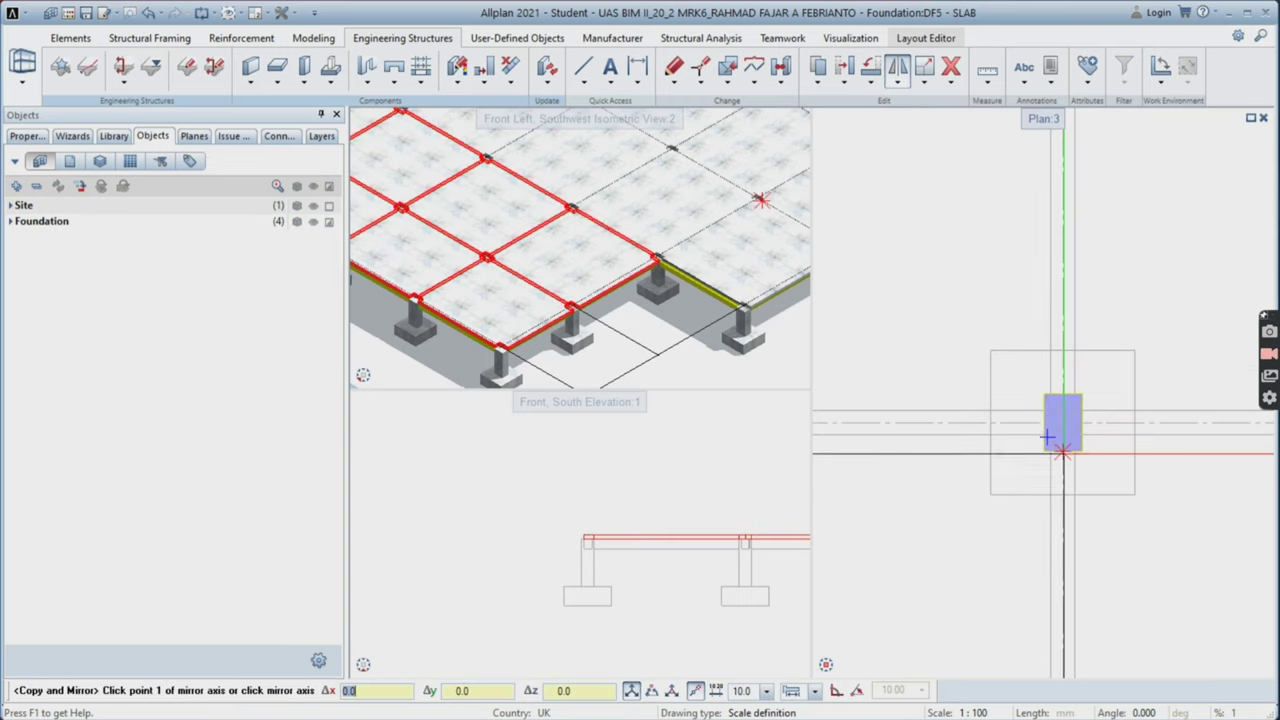
pyautogui.click(1063, 453)
pyautogui.click(1063, 508)
pyautogui.press('Escape')
# - Make the ground floor drawing file 12 KOLOM LT 1 40/60 the current one
pyautogui.scroll(-3, 1050, 508)
pyautogui.scroll(-6, 654, 268)
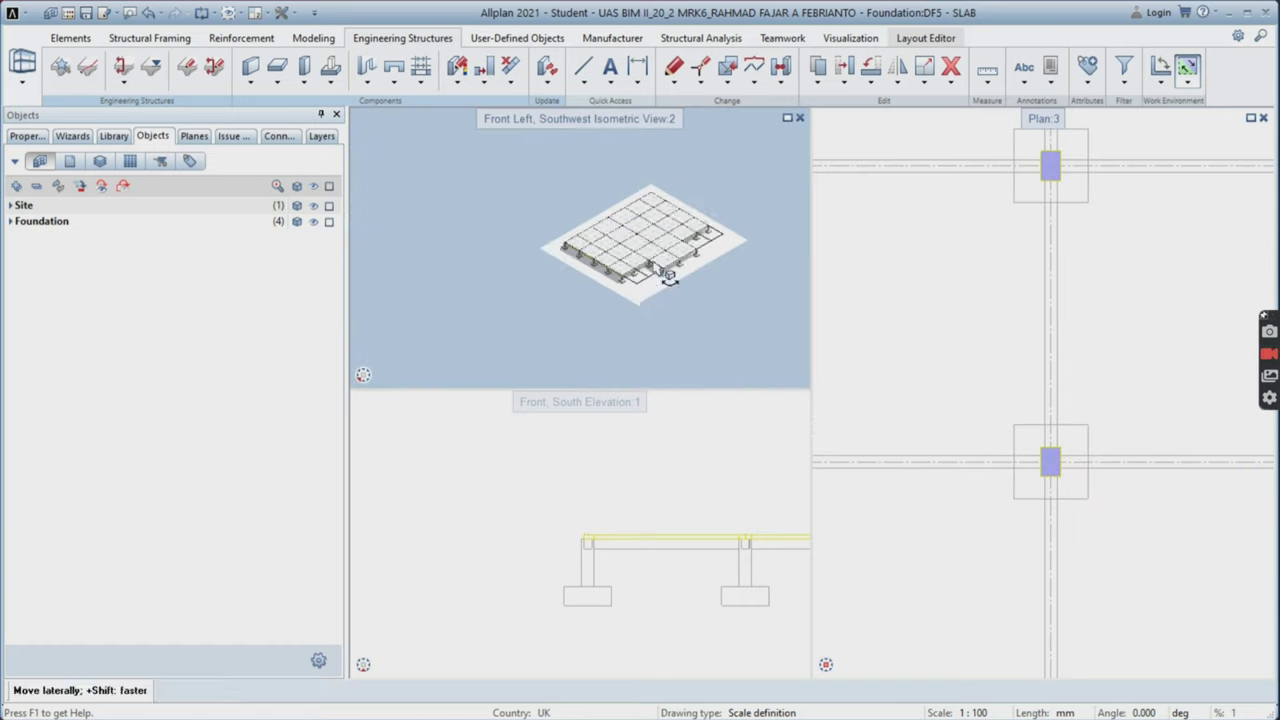
pyautogui.moveTo(652, 262); pyautogui.dragTo(610, 258, button='middle')
pyautogui.scroll(3, 616, 236)
pyautogui.scroll(-9, 1046, 342)
pyautogui.middleClick(620, 258)
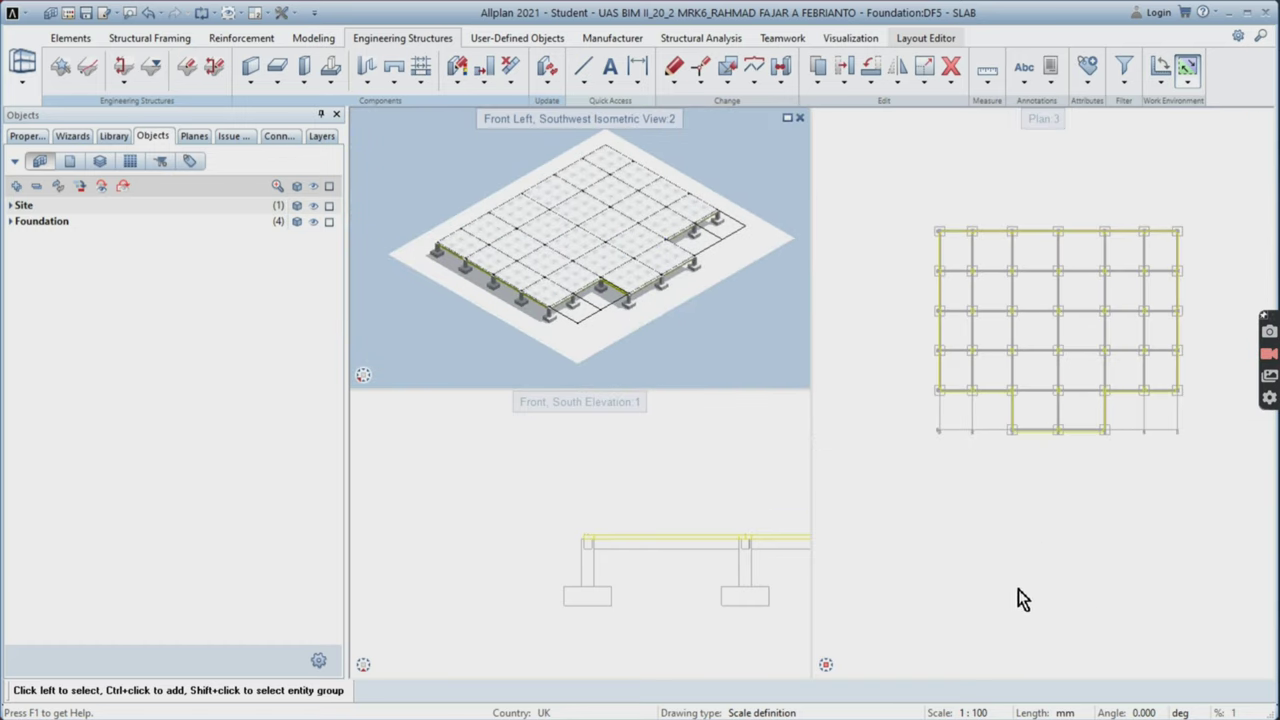
pyautogui.press('F2')
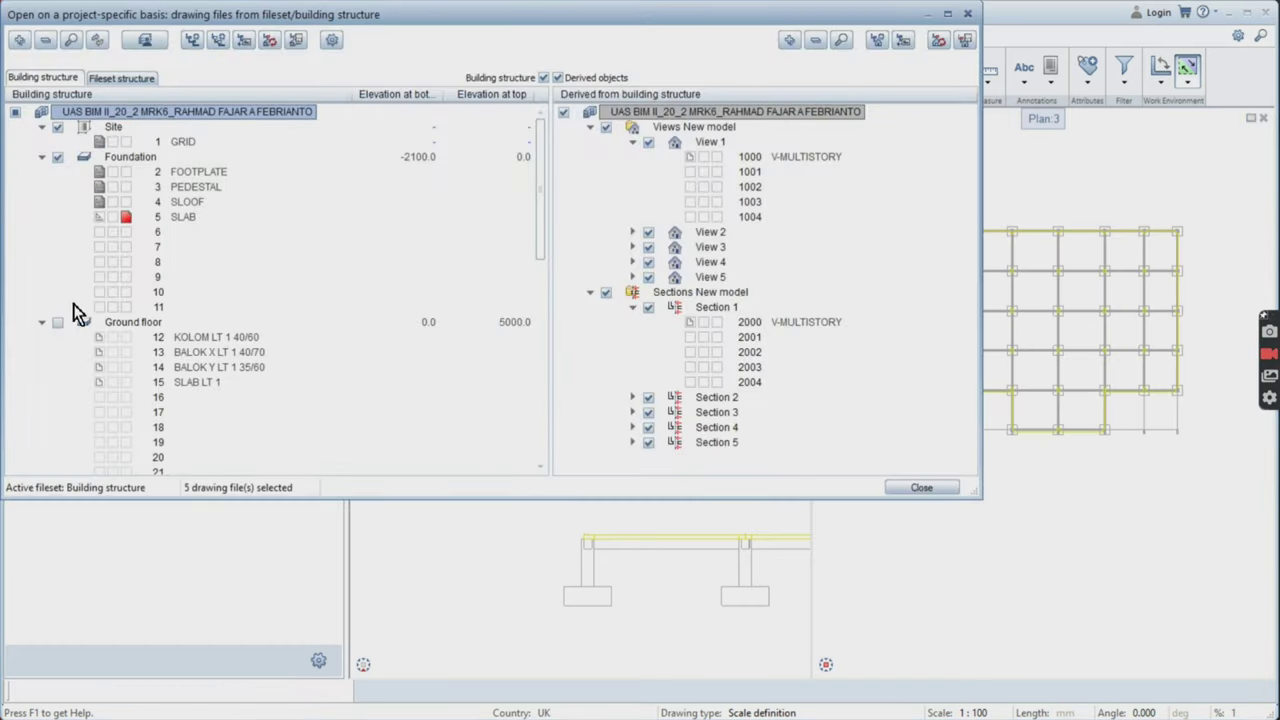
pyautogui.click(126, 338)
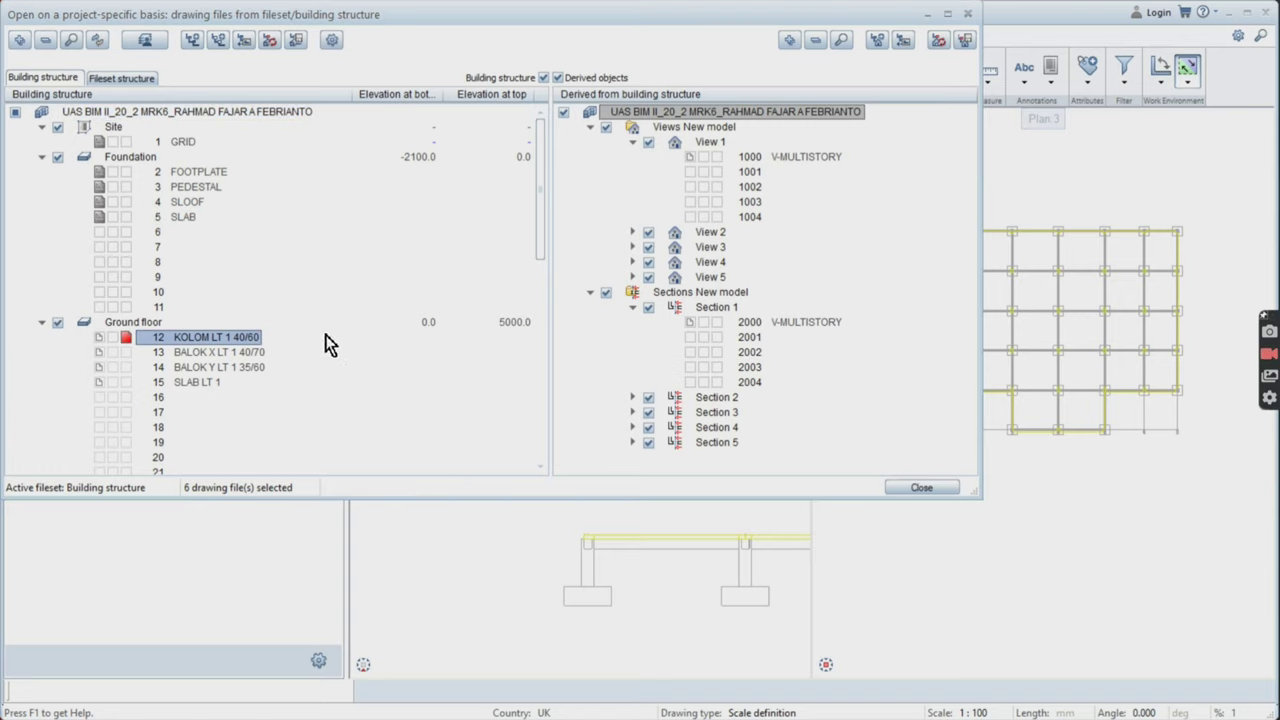
pyautogui.click(912, 488)
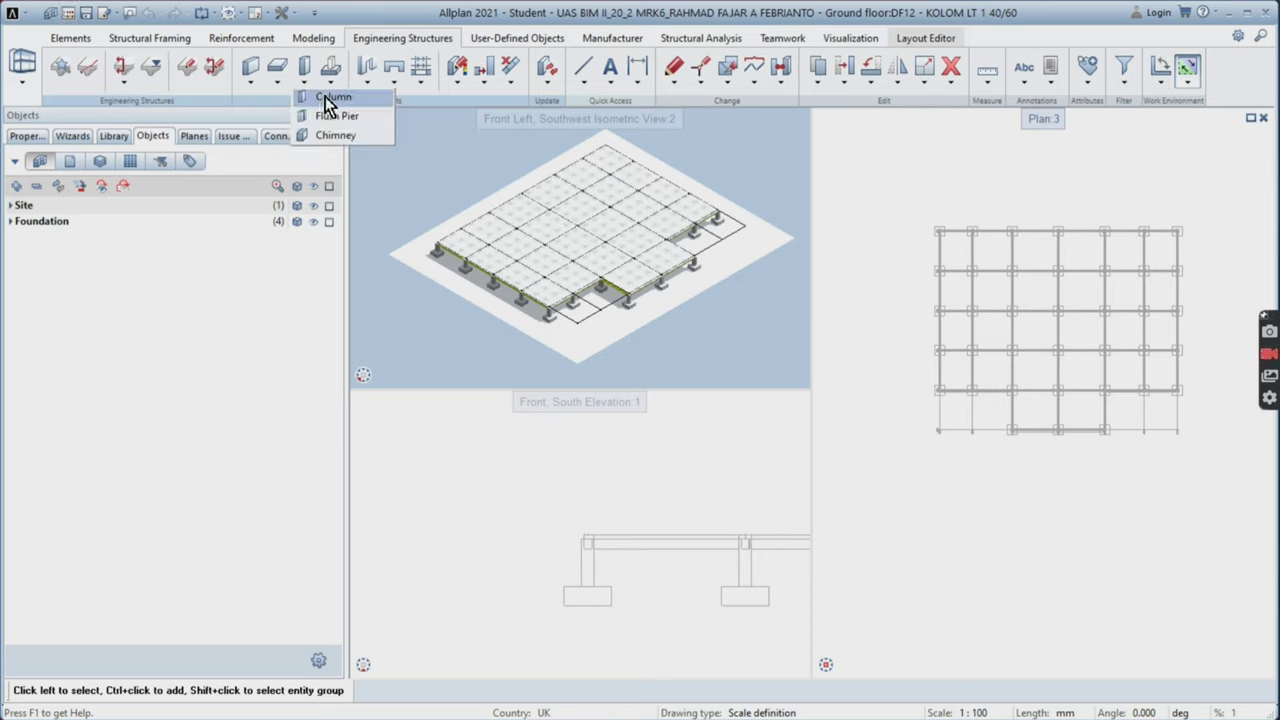
# - Start a column and open its height settings
pyautogui.click(305, 68)
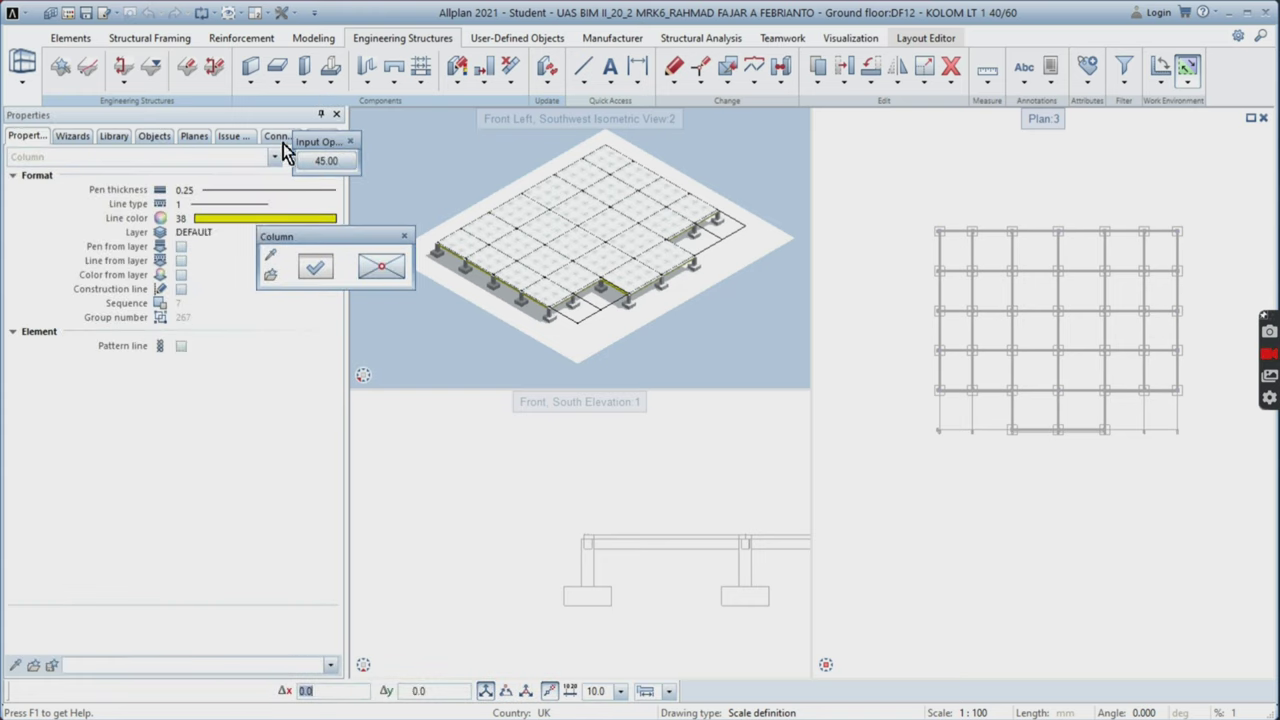
pyautogui.click(310, 270)
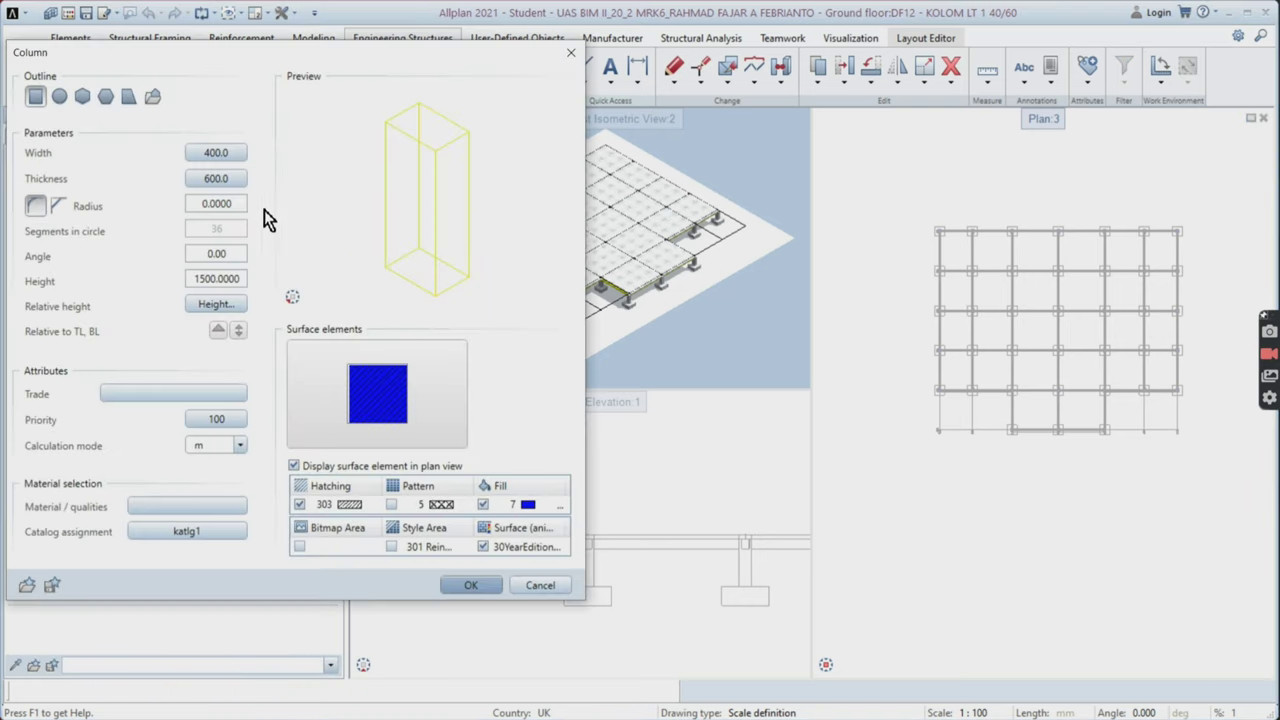
pyautogui.click(222, 306)
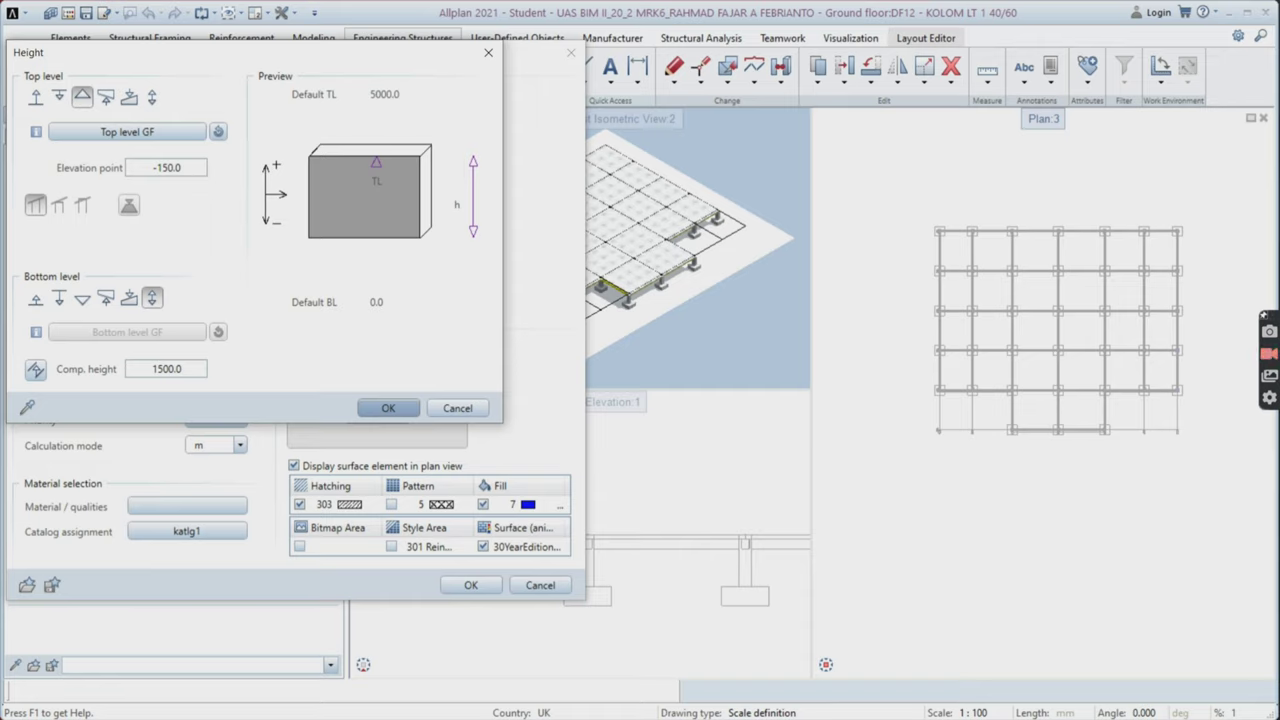
# - Try a column height with a top elevation point of 5150 on Top level GF and a component height of -150
pyautogui.click(172, 144)
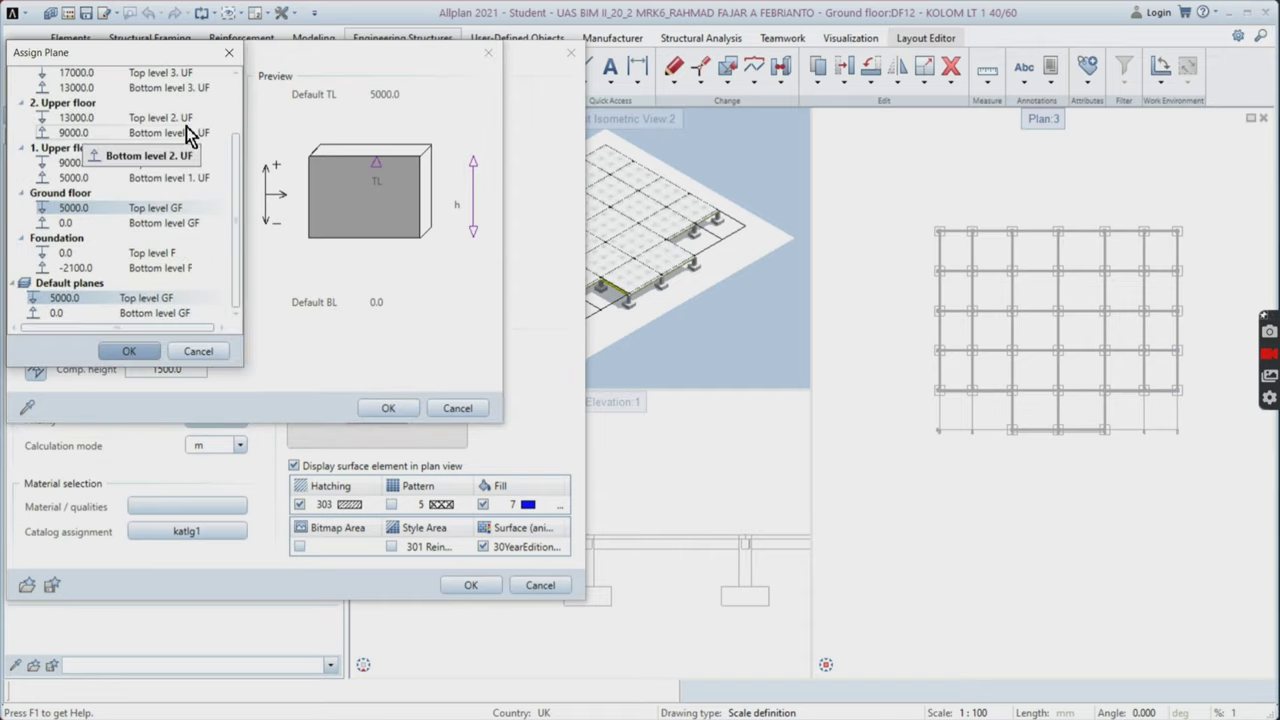
pyautogui.click(138, 354)
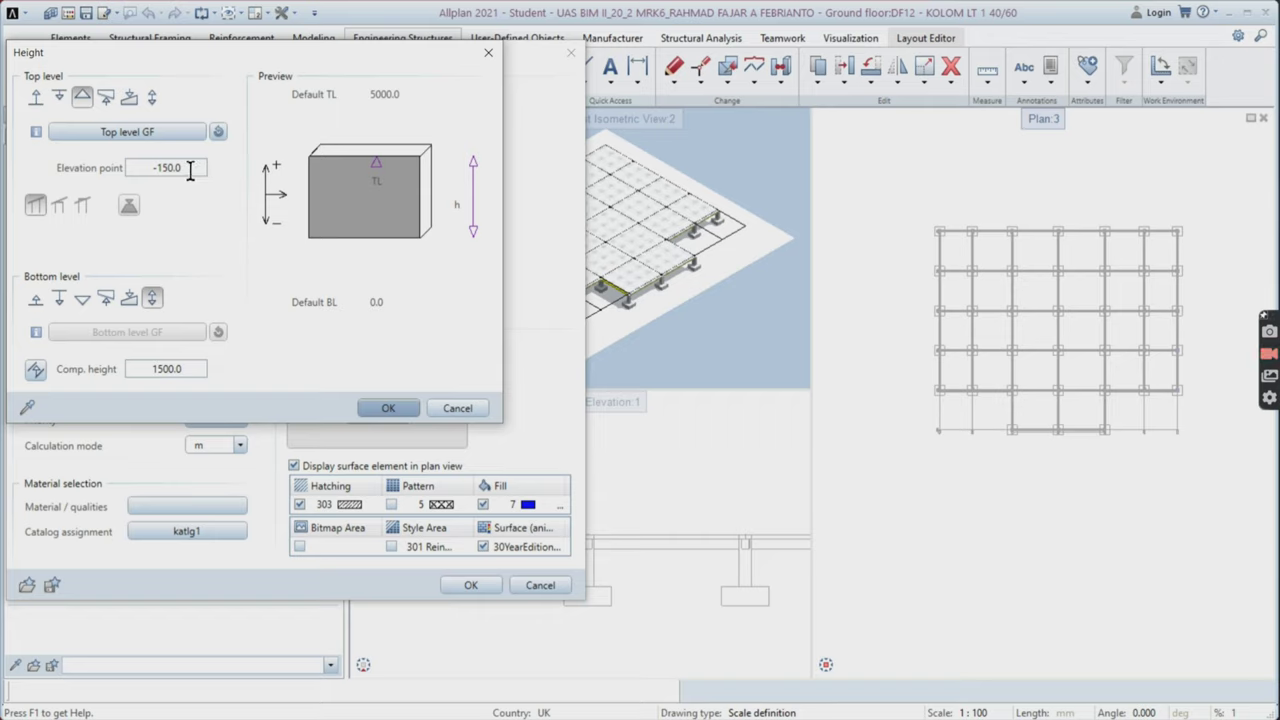
pyautogui.click(190, 170)
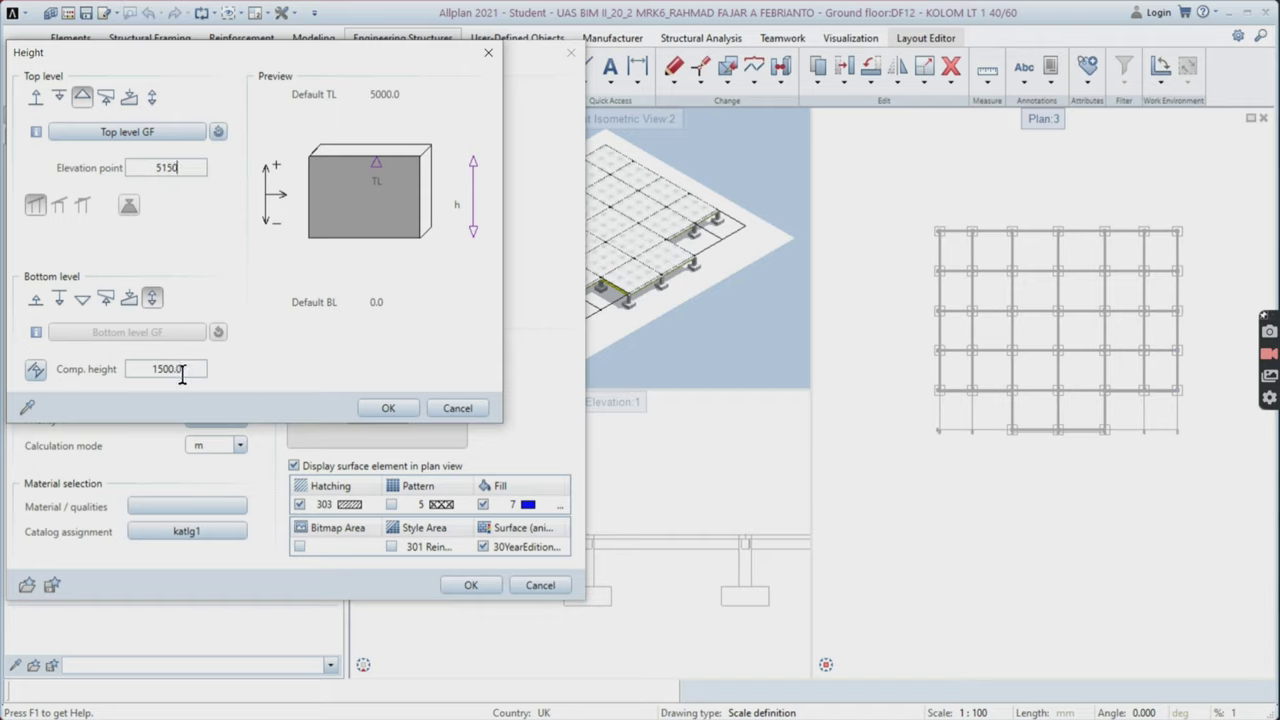
pyautogui.click(188, 137)
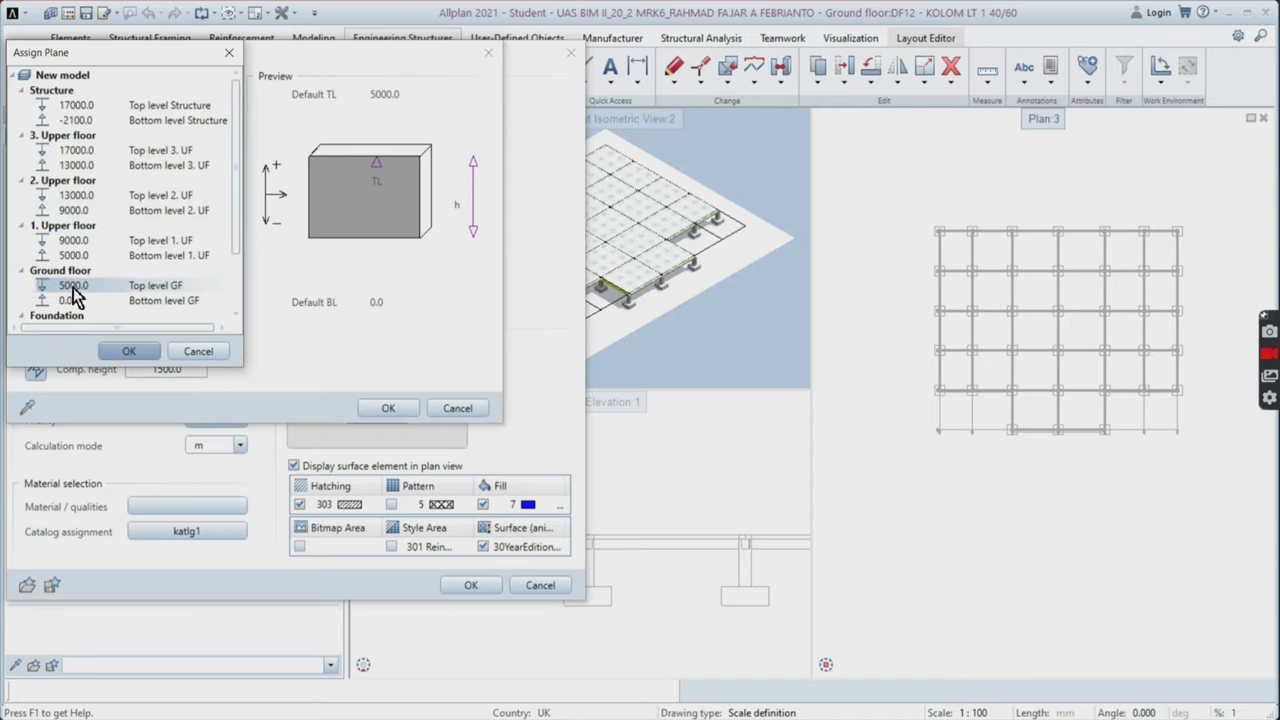
pyautogui.click(160, 346)
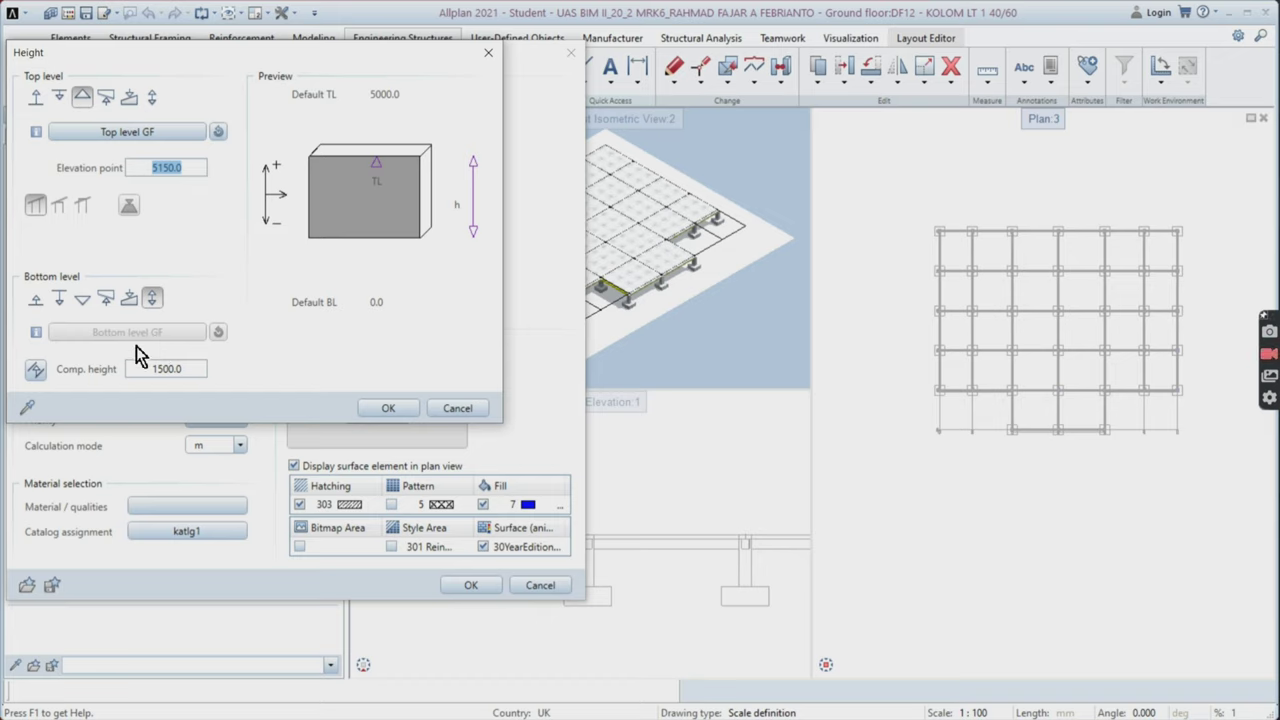
pyautogui.click(175, 369)
pyautogui.write('15')
pyautogui.write('-')
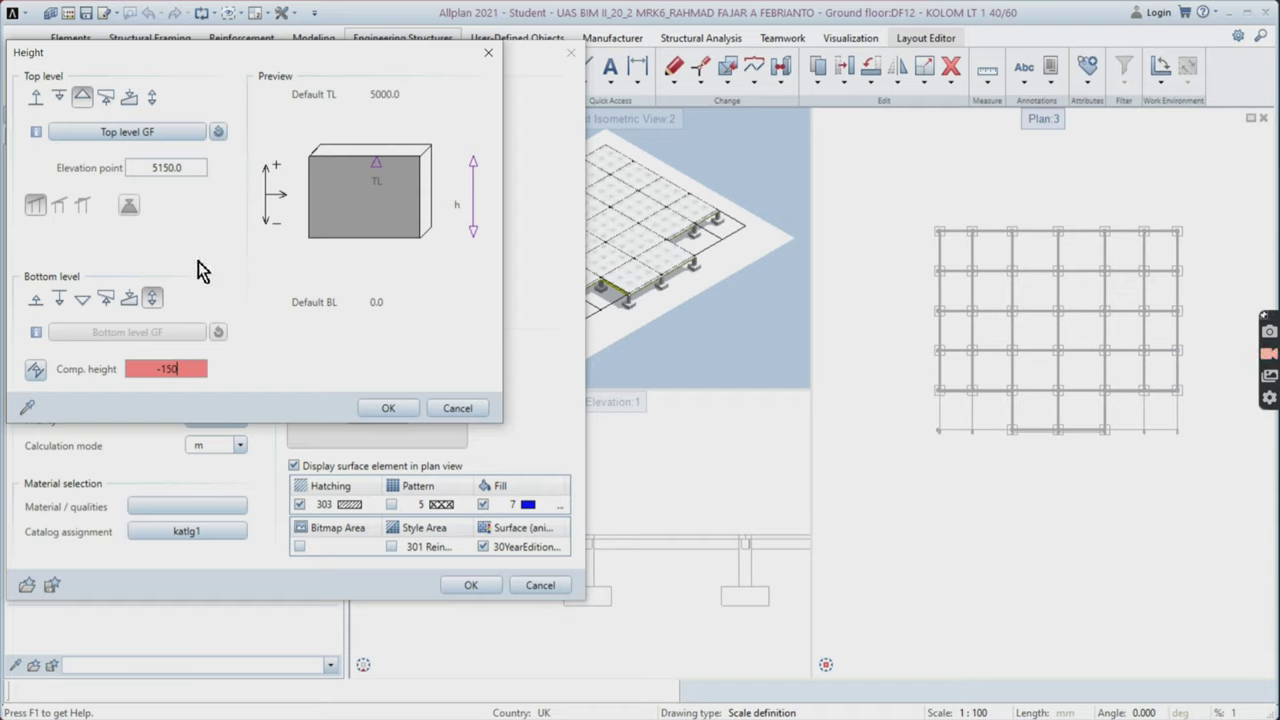
# - Define the column's top level by component height and set that height to 5150
pyautogui.click(156, 98)
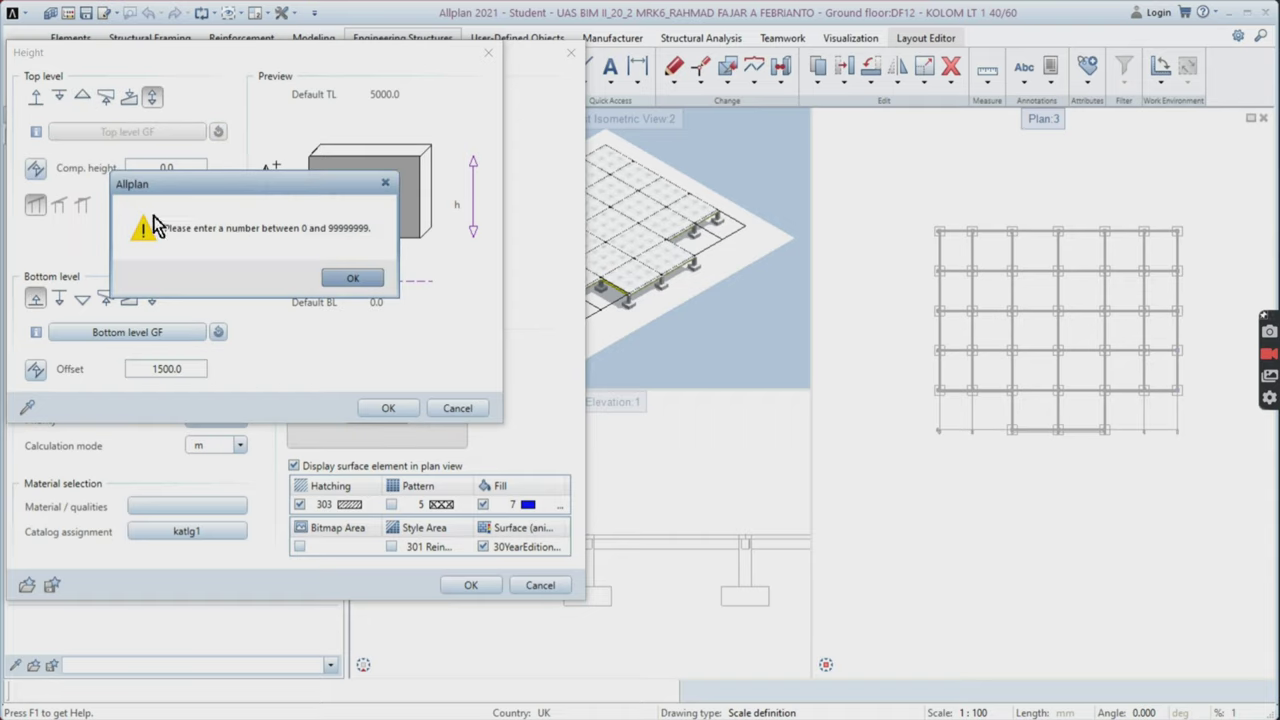
pyautogui.click(341, 279)
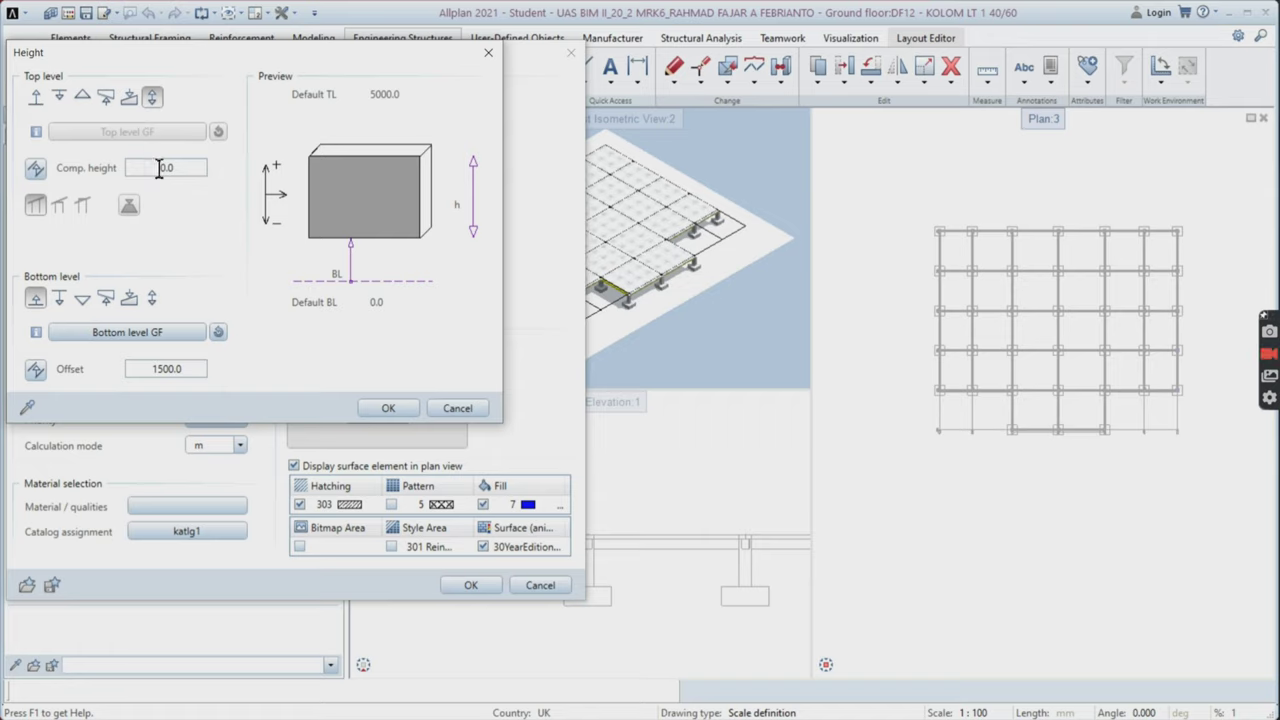
pyautogui.moveTo(159, 169); pyautogui.dragTo(170, 169)
pyautogui.press('Return')
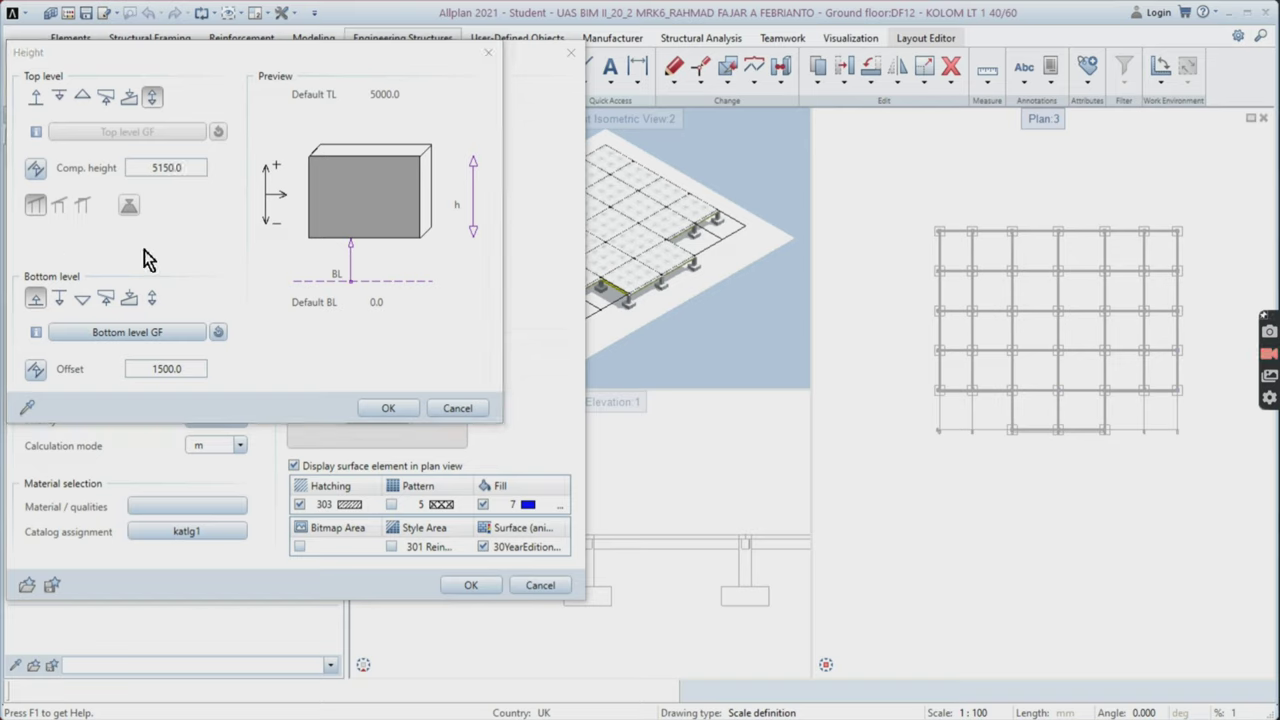
# - Define the column's bottom level as an elevation point of -150 and accept the height and column settings
pyautogui.click(82, 299)
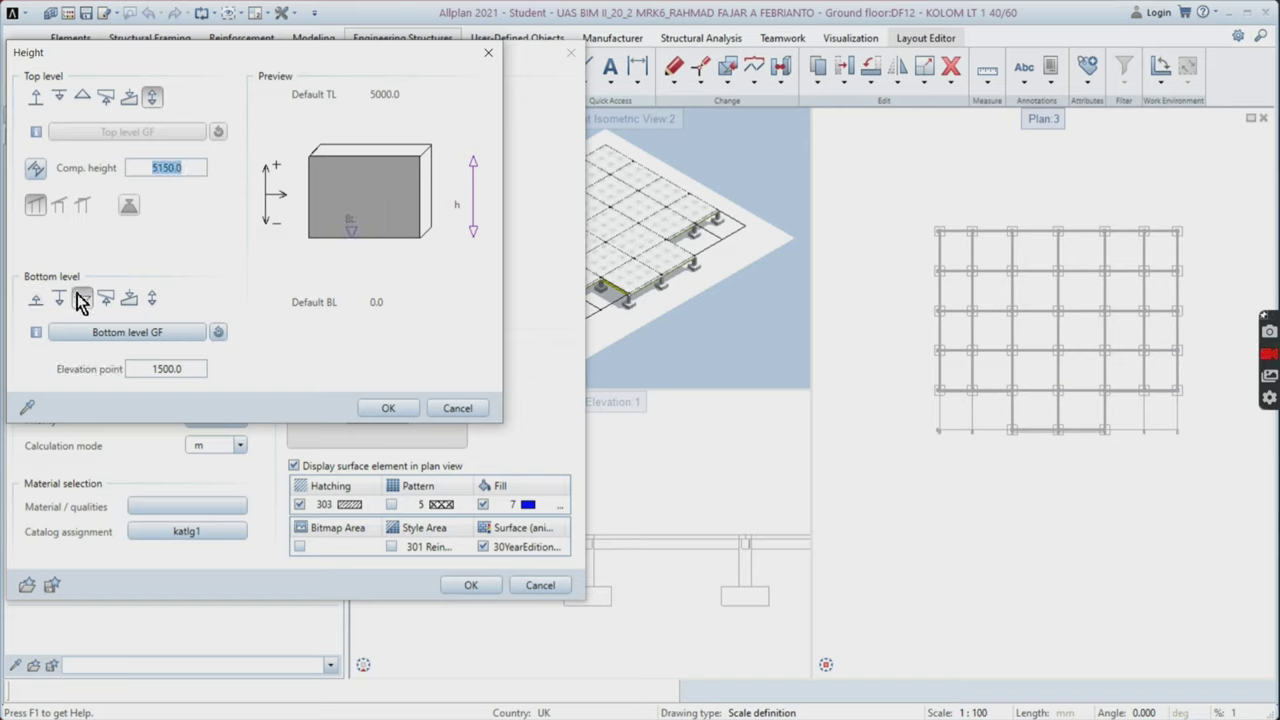
pyautogui.click(173, 369)
pyautogui.write('-150')
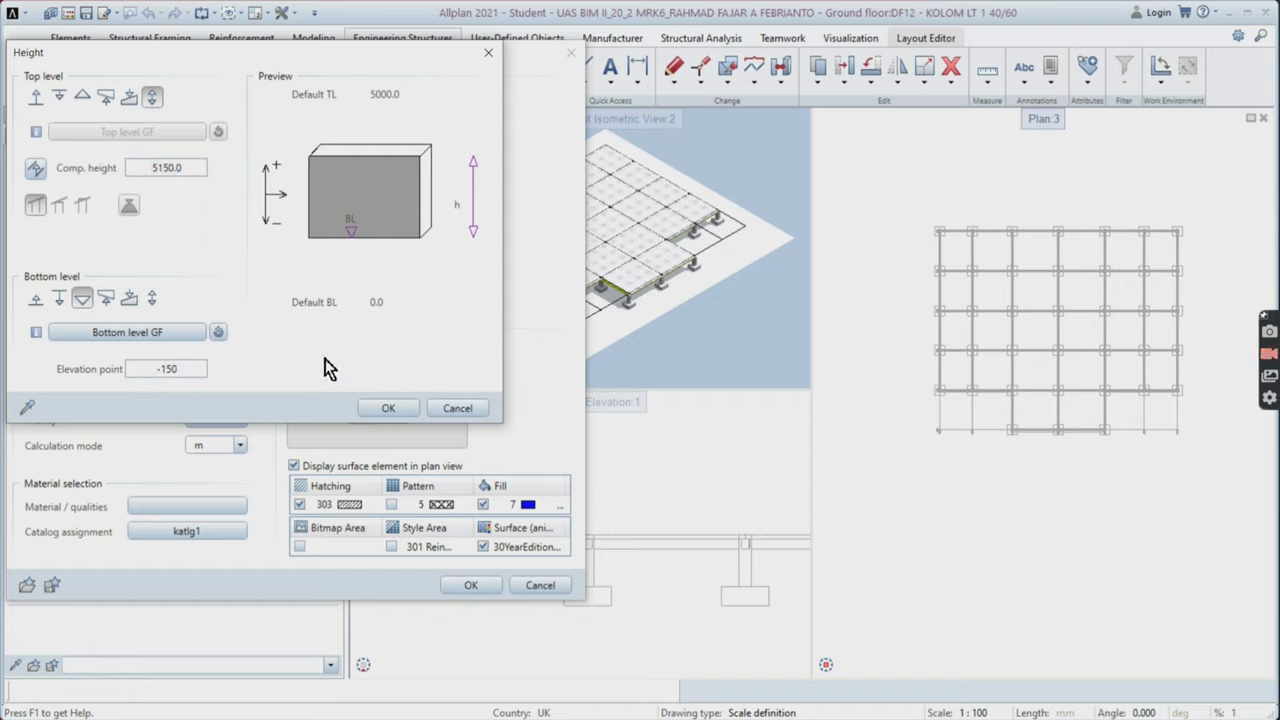
pyautogui.click(408, 412)
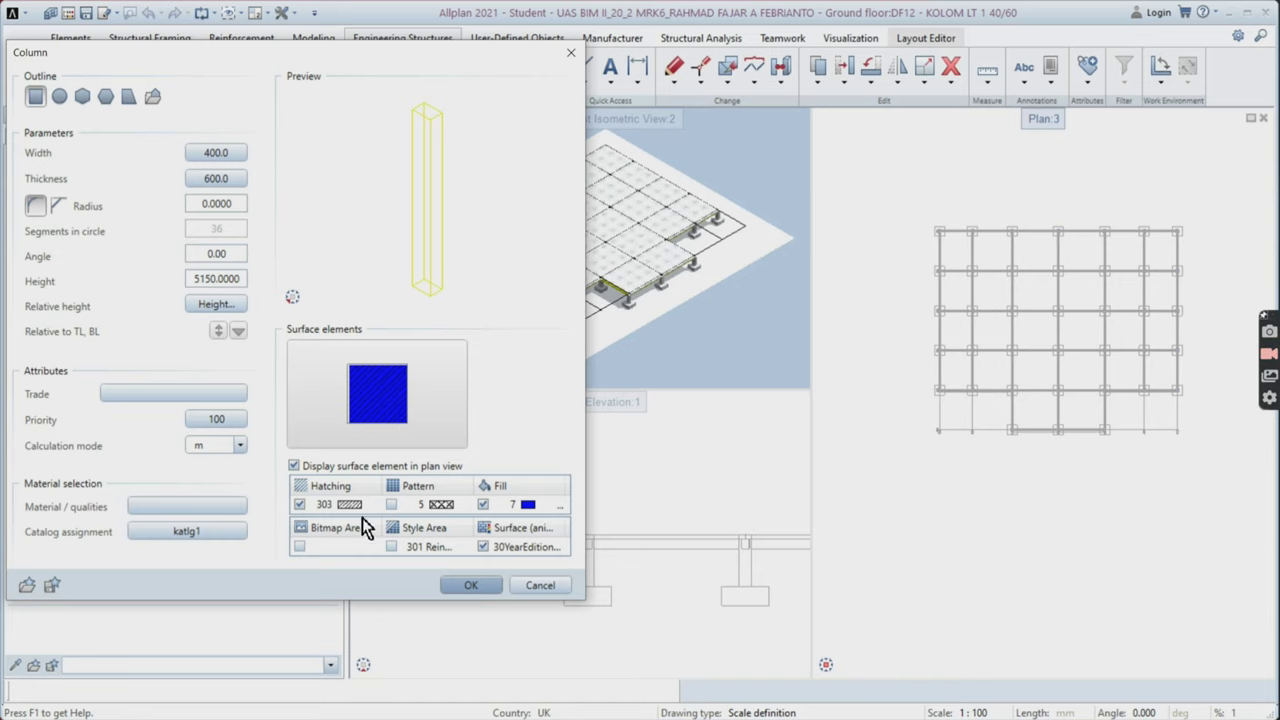
pyautogui.click(474, 585)
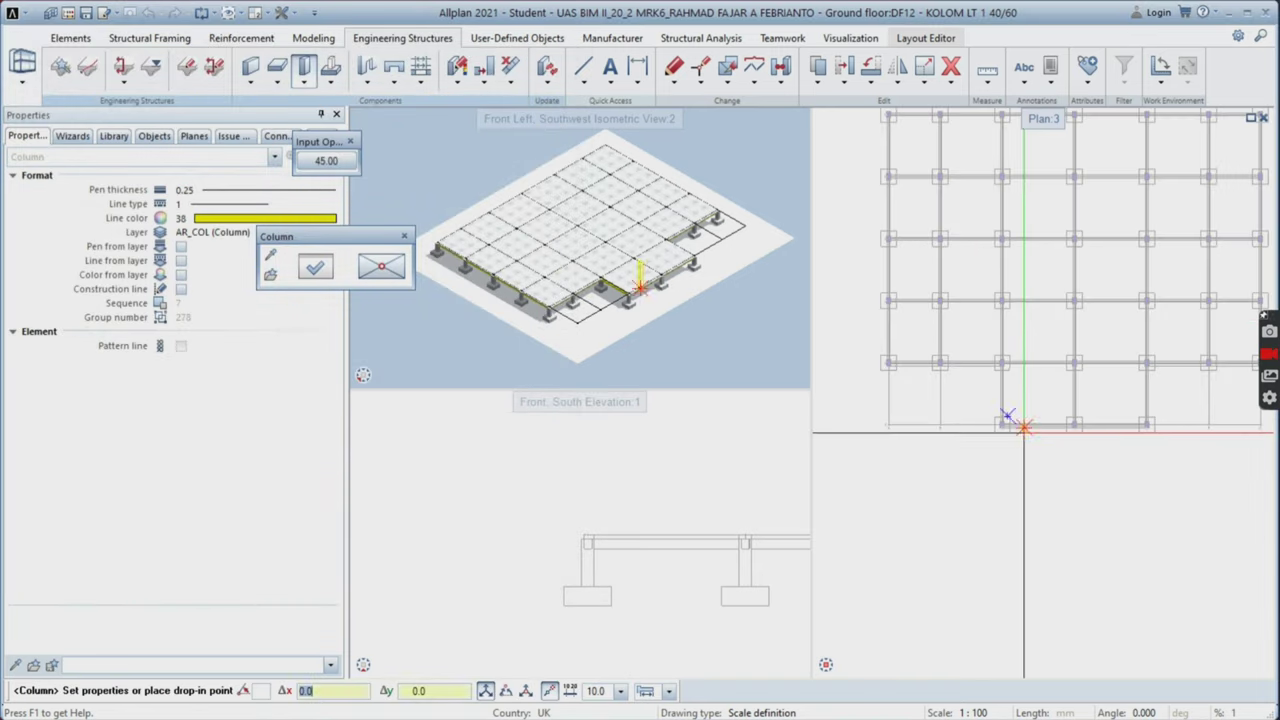
pyautogui.scroll(5, 1023, 427)
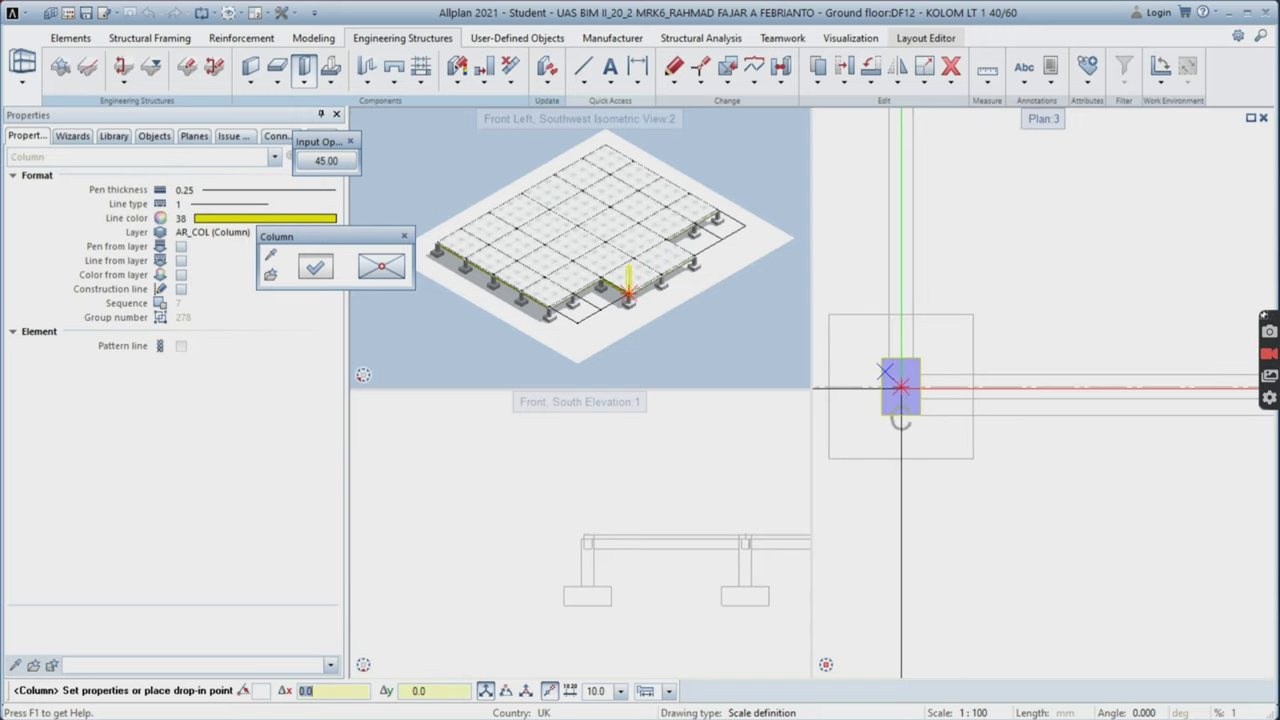
# - Place columns at the centres of the three footplates C, D and E on grid line 1
pyautogui.click(900, 386)
pyautogui.scroll(-3, 902, 421)
pyautogui.scroll(-3, 902, 421)
pyautogui.scroll(8, 1122, 425)
pyautogui.click(1034, 389)
pyautogui.scroll(-3, 1149, 431)
pyautogui.scroll(-4, 1060, 436)
pyautogui.scroll(6, 1145, 437)
pyautogui.click(1199, 401)
pyautogui.scroll(-5, 928, 345)
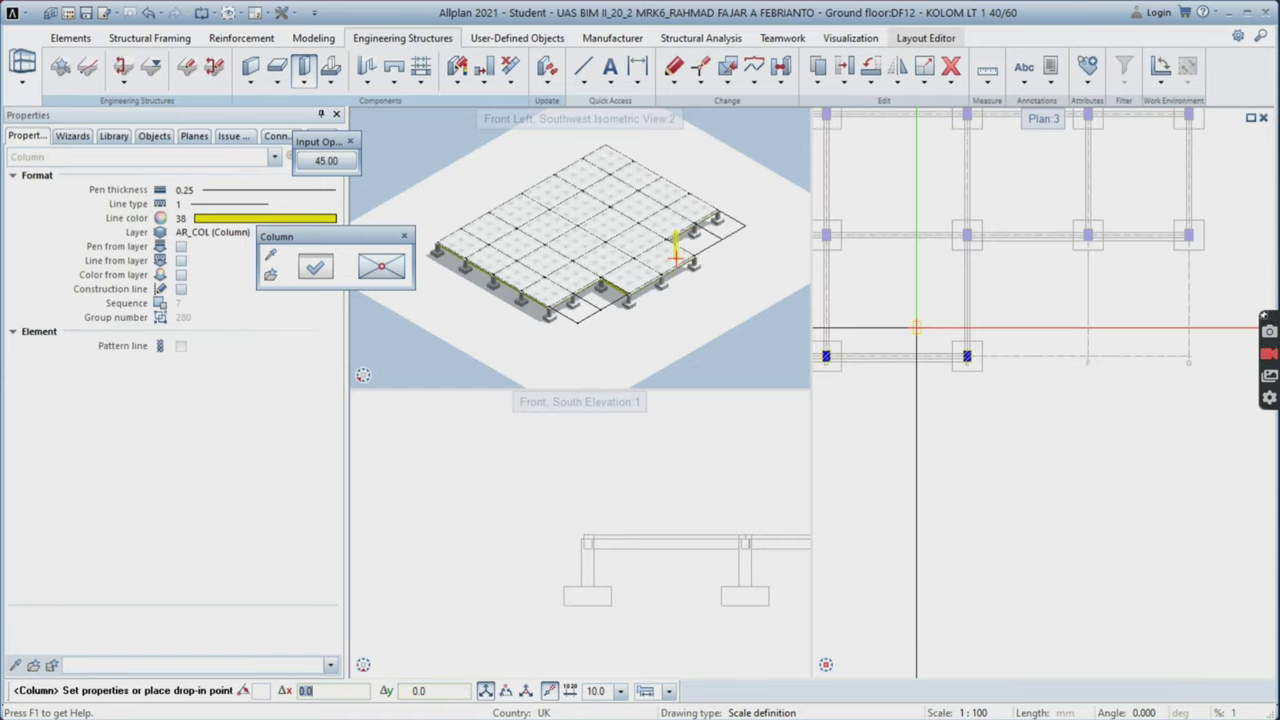
# - Place columns on grid line 2 at the footplates on axes A and B, and end column placement
pyautogui.scroll(4, 930, 388)
pyautogui.click(934, 391)
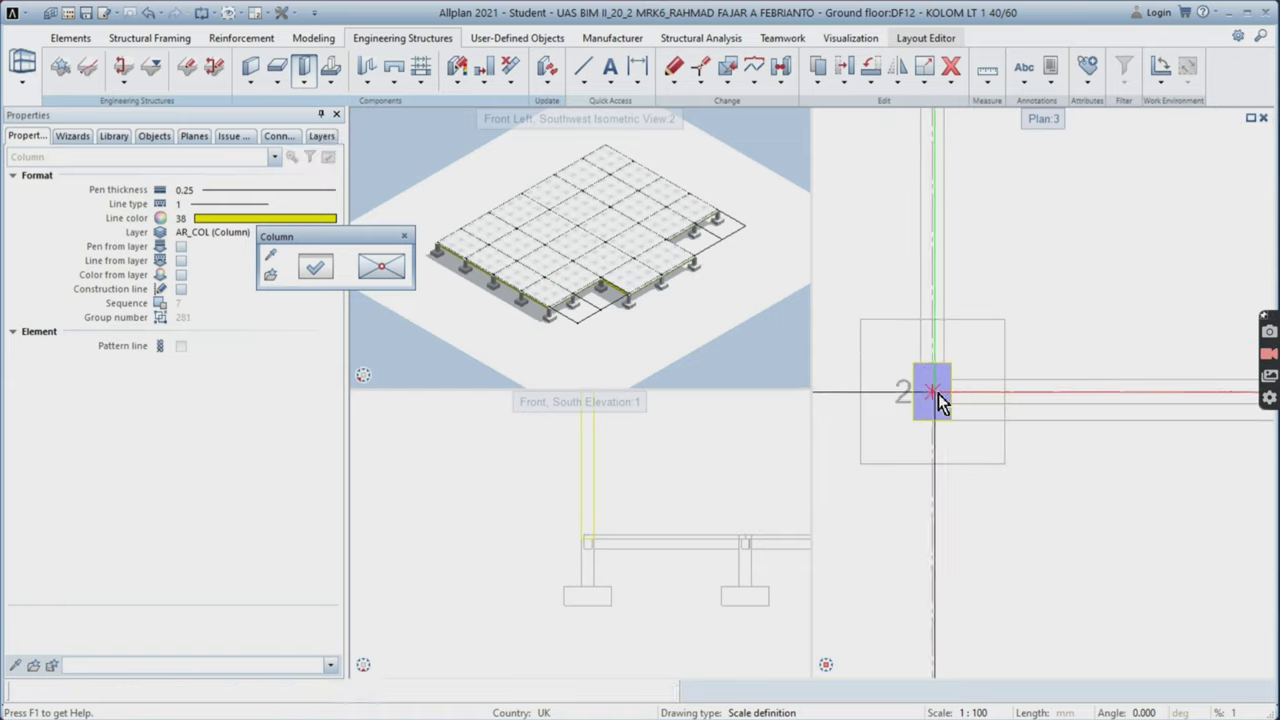
pyautogui.scroll(-3, 940, 400)
pyautogui.scroll(3, 1060, 440)
pyautogui.click(1062, 440)
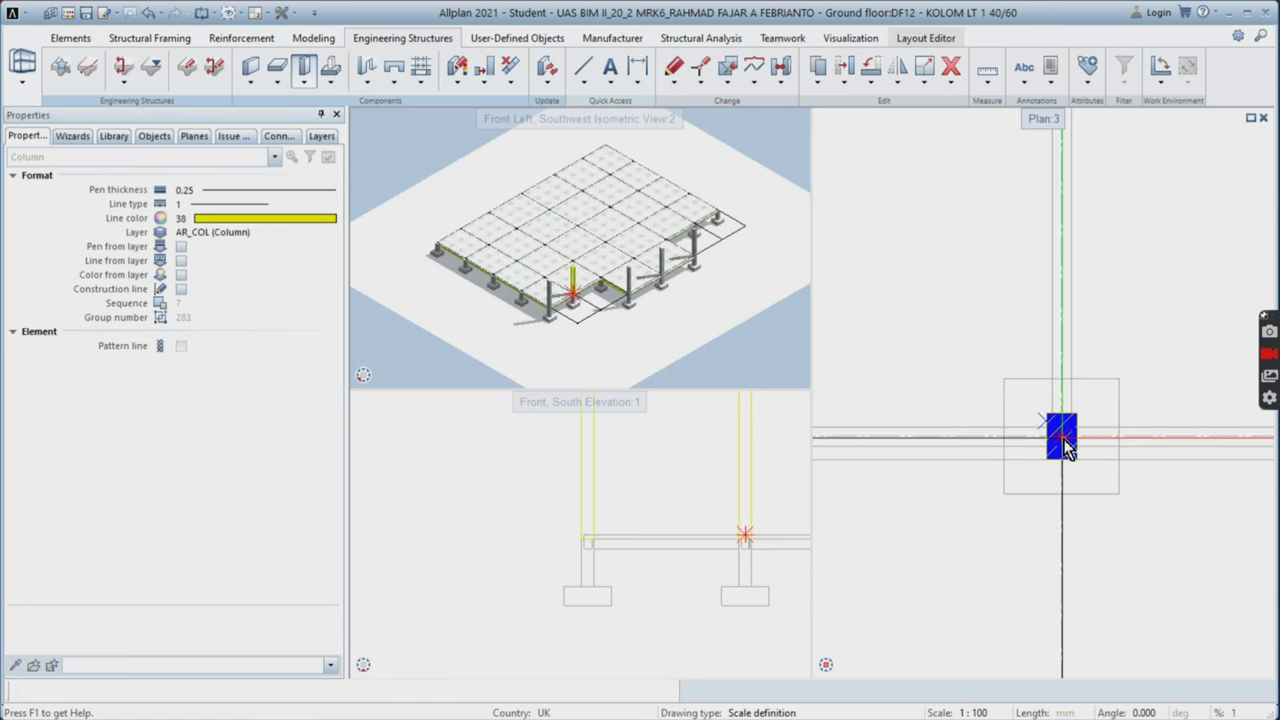
pyautogui.scroll(-3, 1063, 445)
pyautogui.press('Escape')
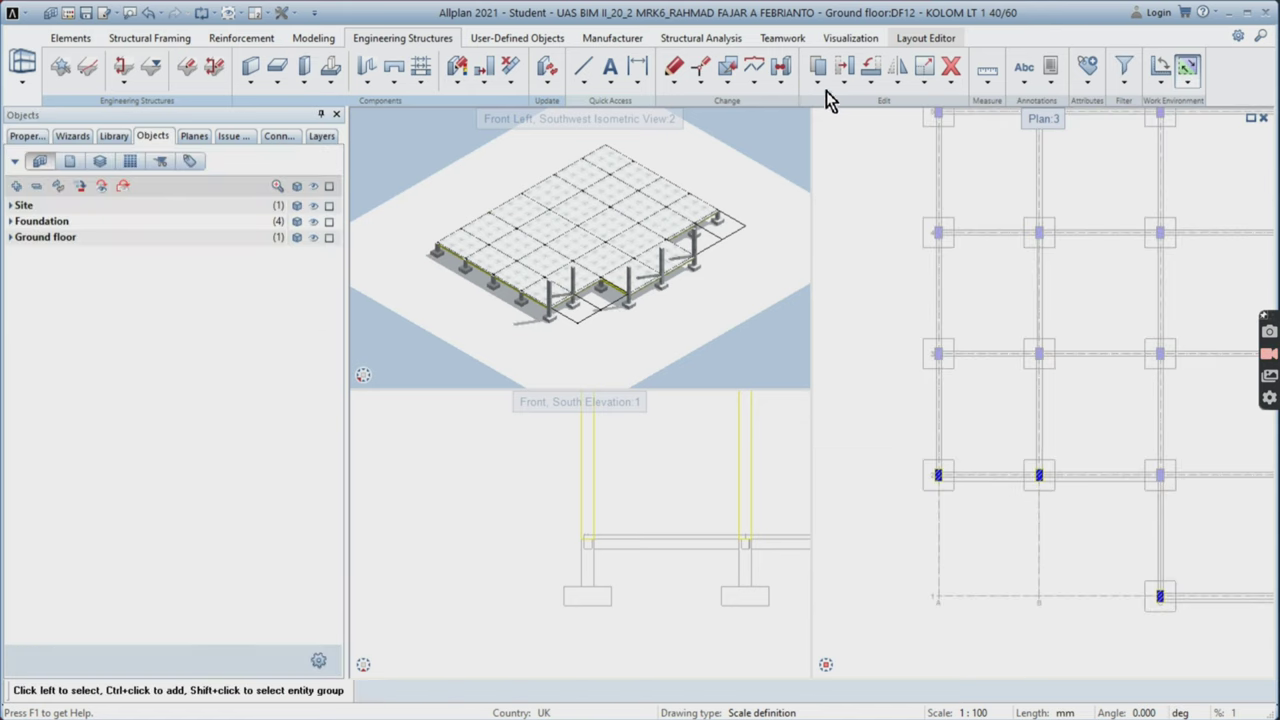
# - Copy the two columns at A2 and B2 from the A2 centre to grid lines 3 and 4
pyautogui.click(820, 85)
pyautogui.click(832, 108)
pyautogui.scroll(-2, 939, 431)
pyautogui.moveTo(1031, 423); pyautogui.dragTo(925, 477)
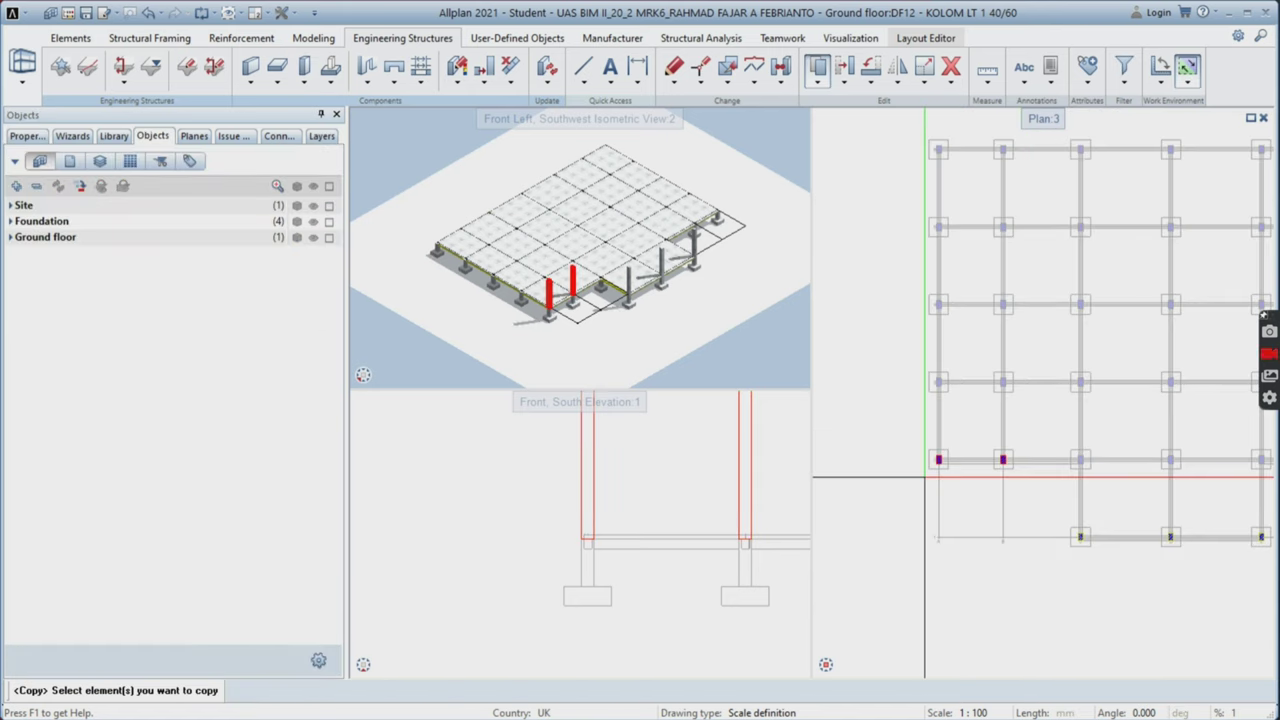
pyautogui.scroll(4, 940, 458)
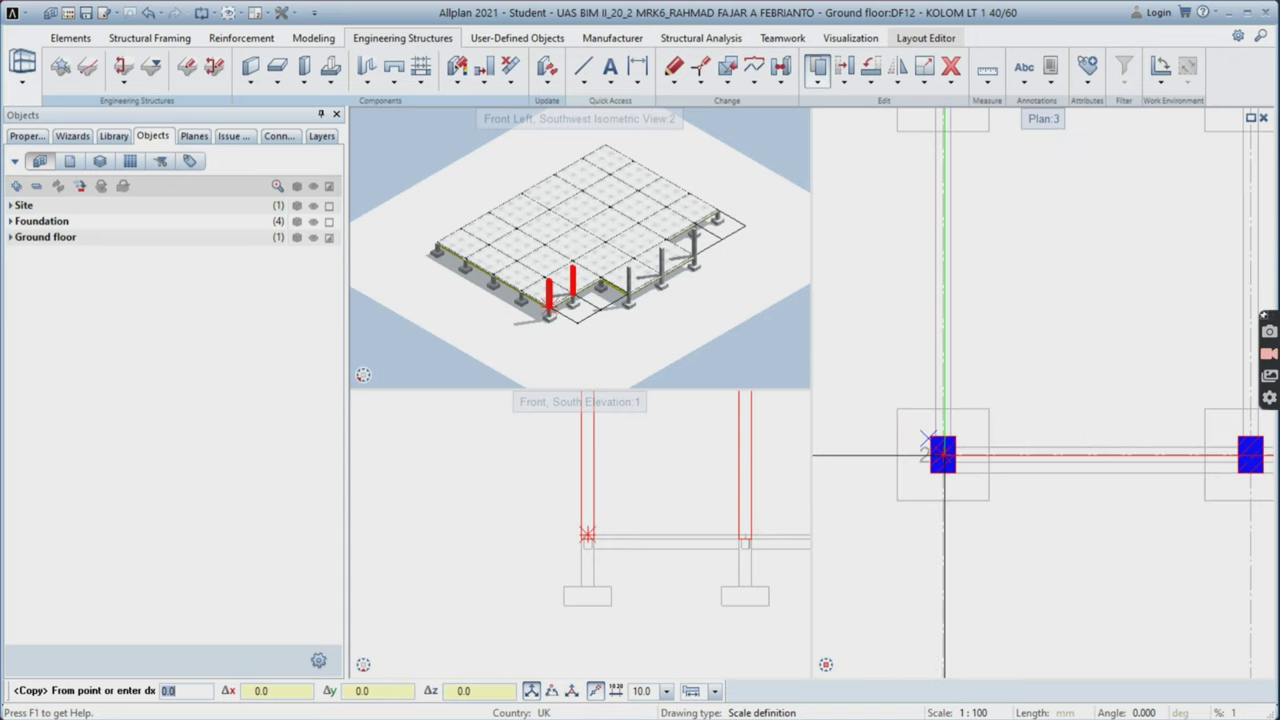
pyautogui.click(942, 455)
pyautogui.scroll(-1, 942, 440)
pyautogui.scroll(3, 925, 375)
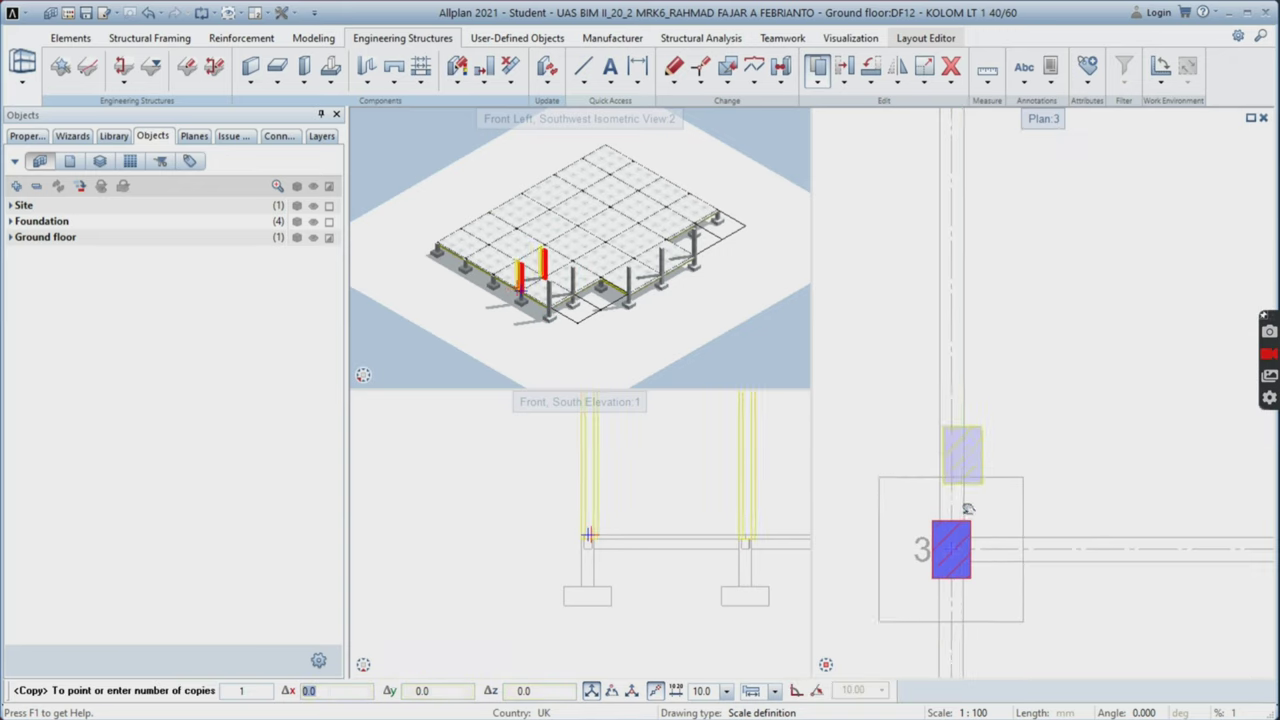
pyautogui.moveTo(967, 400); pyautogui.dragTo(967, 672, button='middle')
pyautogui.click(951, 278)
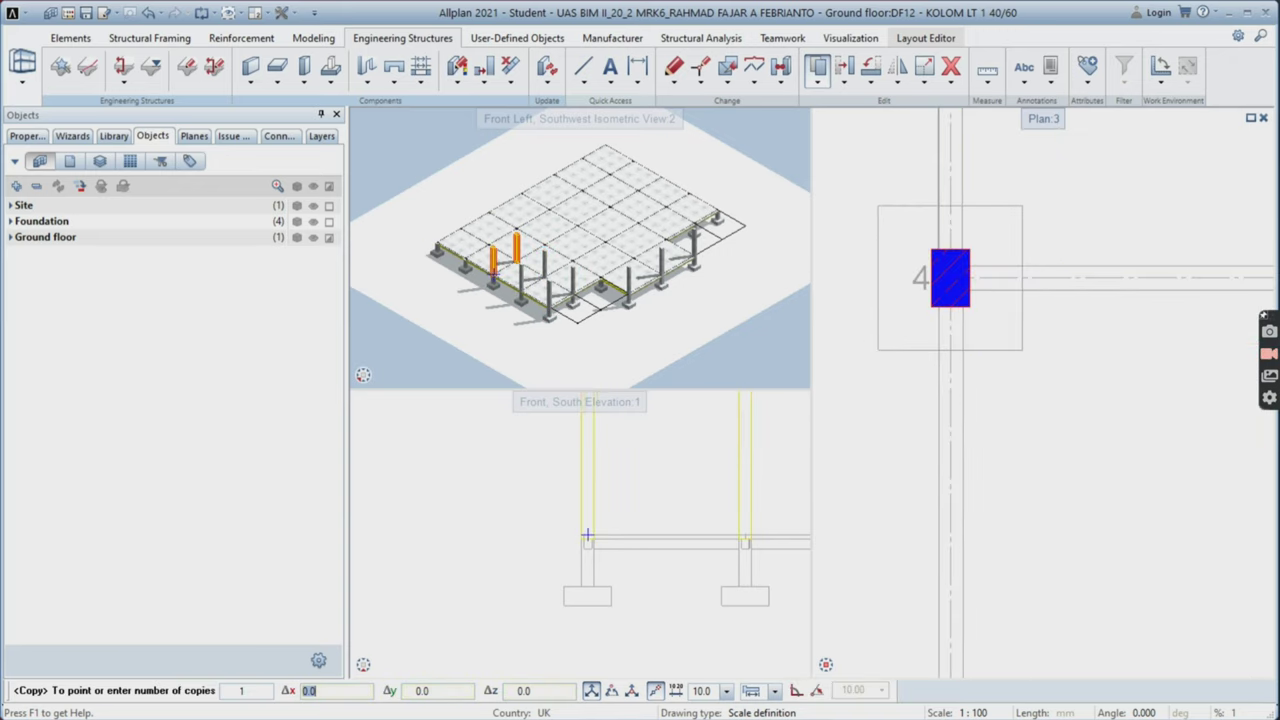
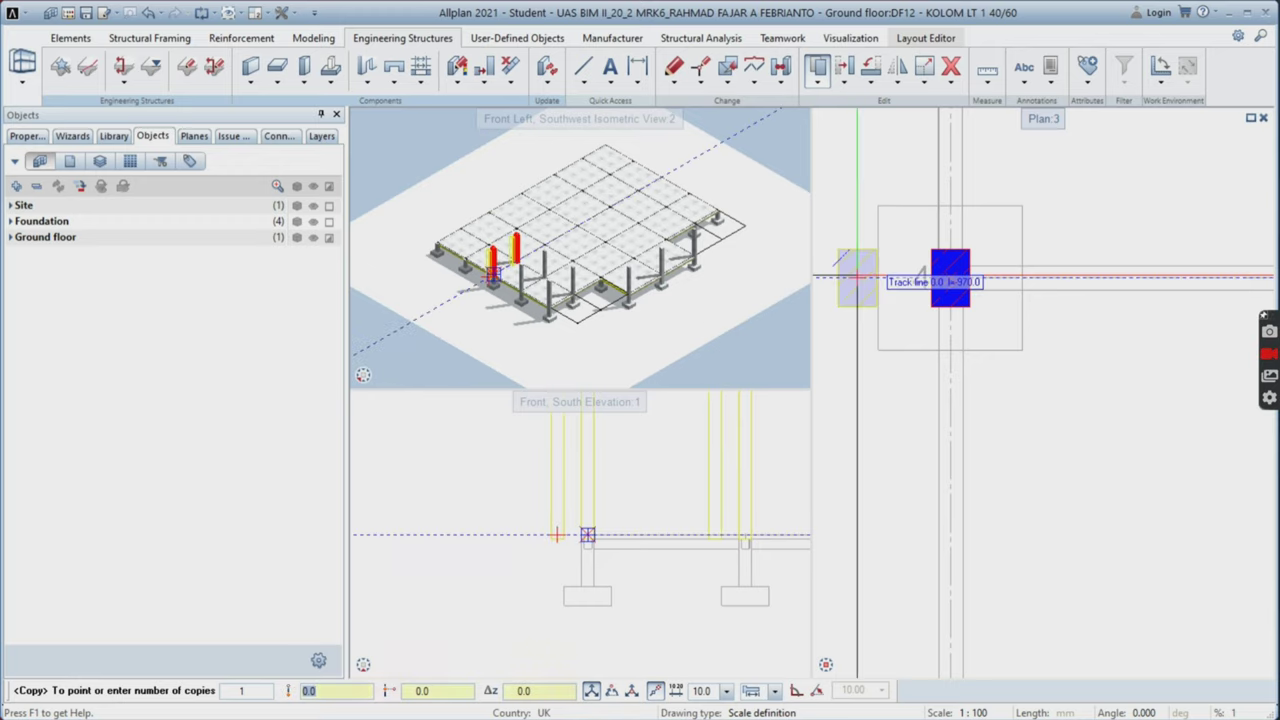
# - Place further copies of the axis A and B column pair on grid lines 5 and 6 and finish copying
pyautogui.moveTo(947, 150); pyautogui.dragTo(925, 670, button='middle')
pyautogui.scroll(2, 926, 300)
pyautogui.click(937, 291)
pyautogui.moveTo(944, 112); pyautogui.dragTo(949, 665, button='middle')
pyautogui.moveTo(1000, 284); pyautogui.dragTo(996, 483, button='middle')
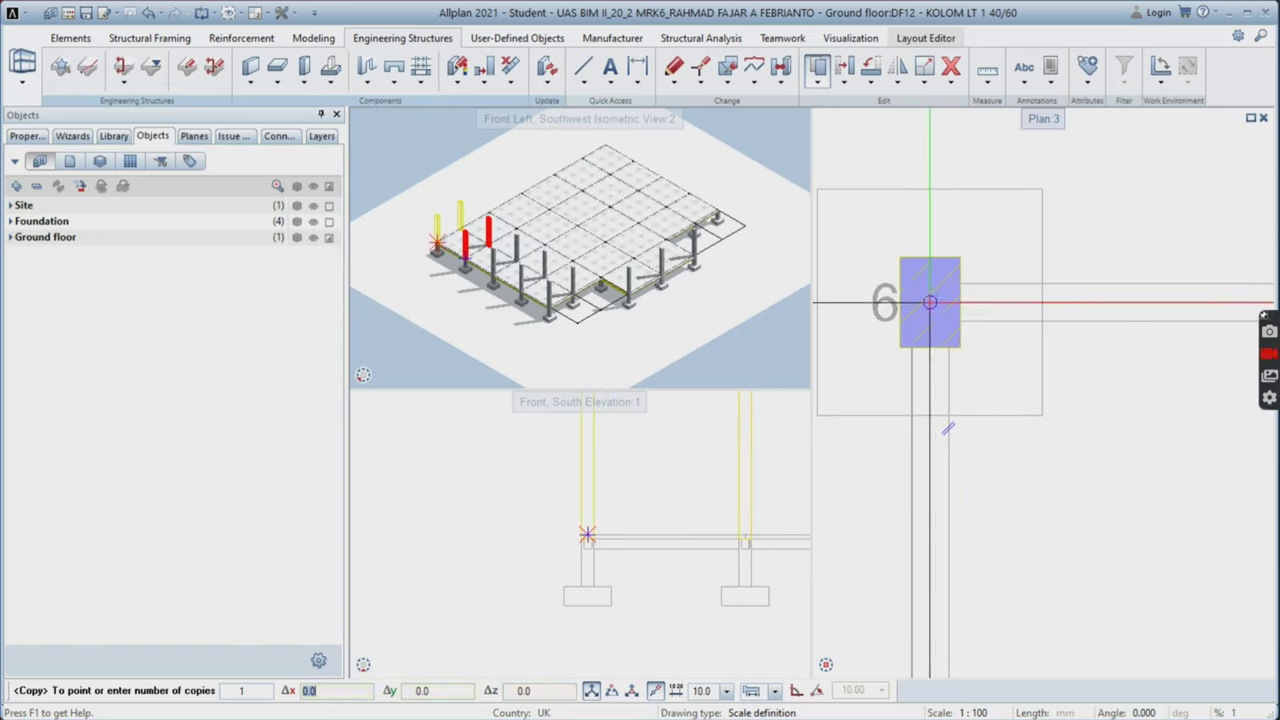
pyautogui.click(930, 302)
pyautogui.scroll(-3, 1066, 489)
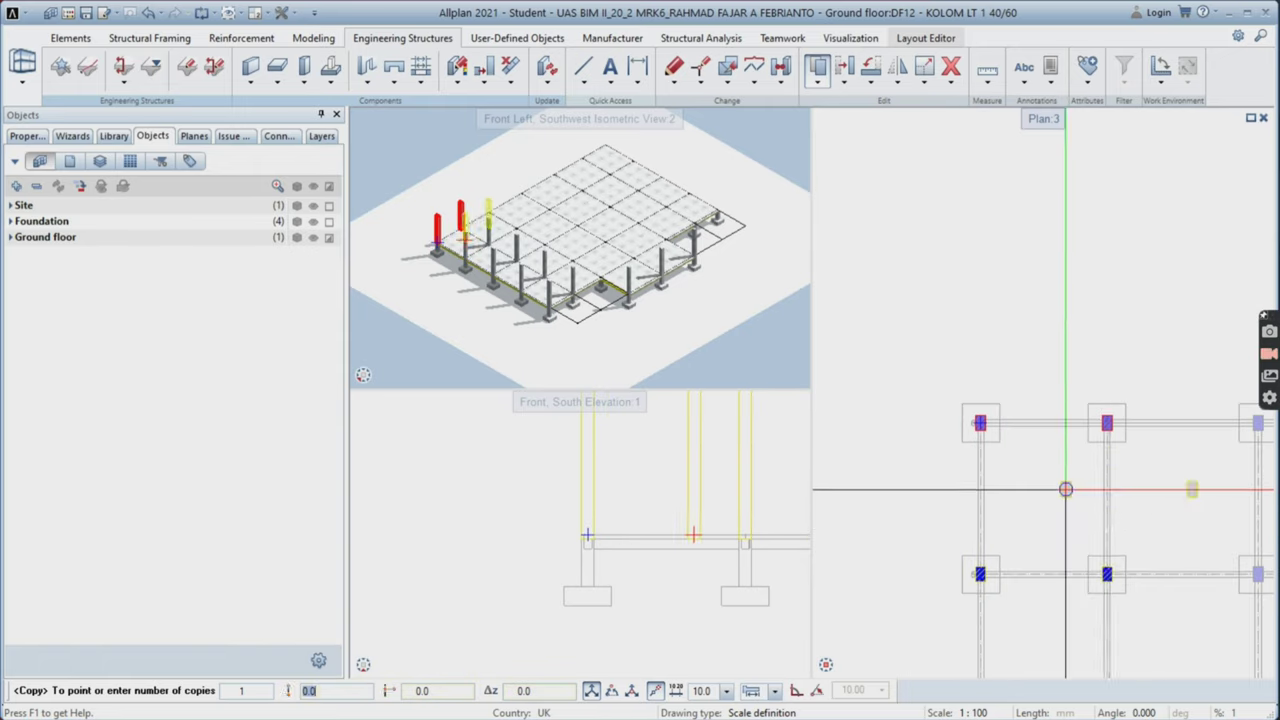
pyautogui.press('Escape')
# - Copy the three columns C, D and E on grid line 1 to the matching footplates on grid line 2
pyautogui.scroll(-3, 1100, 500)
pyautogui.click(818, 67)
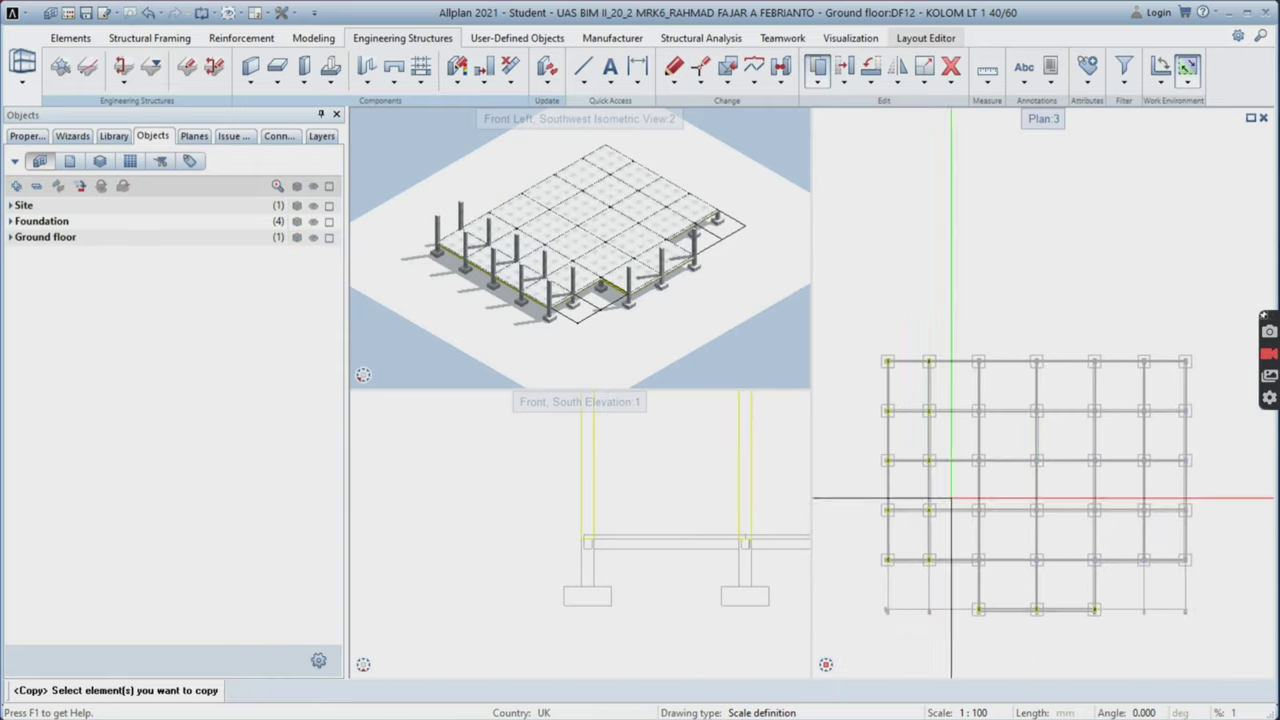
pyautogui.moveTo(1110, 572); pyautogui.dragTo(924, 618)
pyautogui.scroll(5, 960, 590)
pyautogui.scroll(4, 982, 598)
pyautogui.click(984, 594)
pyautogui.scroll(-4, 984, 590)
pyautogui.scroll(4, 992, 375)
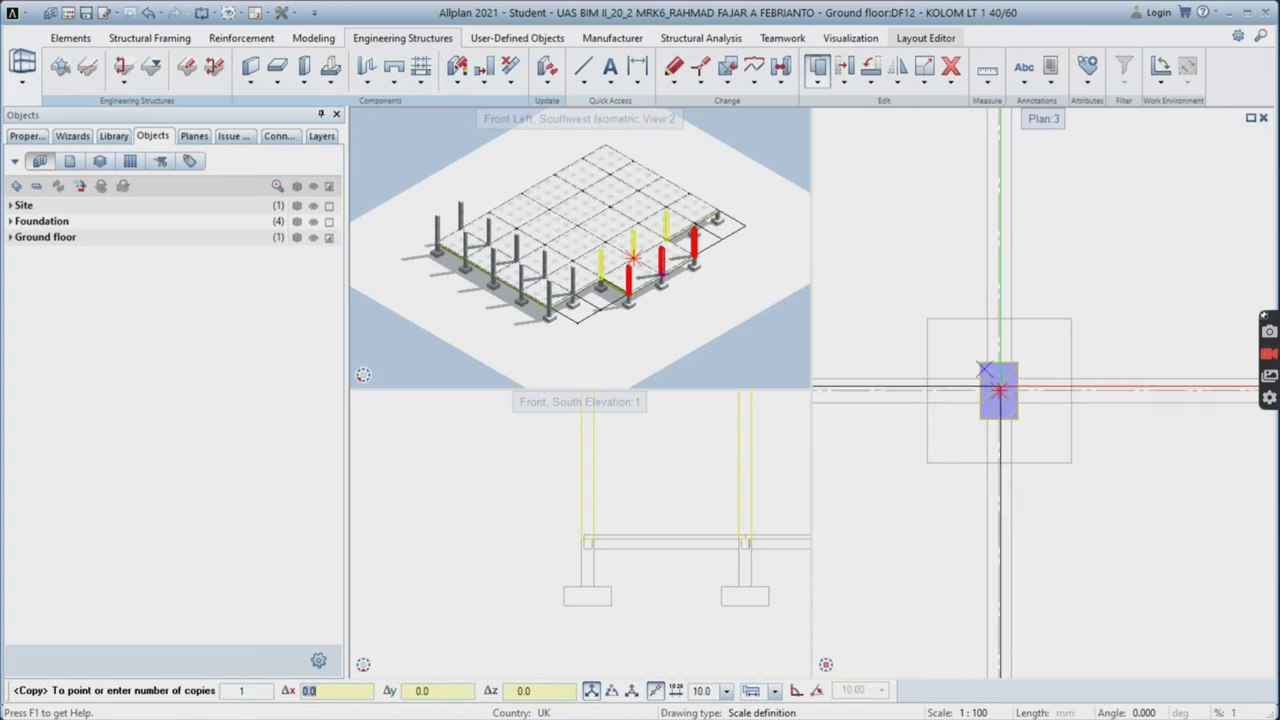
pyautogui.click(1000, 387)
# - Place further copies of the three-column row C to E on grid lines 3 and 4
pyautogui.scroll(-4, 1000, 388)
pyautogui.scroll(4, 1020, 270)
pyautogui.moveTo(1029, 277); pyautogui.dragTo(1036, 470, button='middle')
pyautogui.scroll(2, 1030, 465)
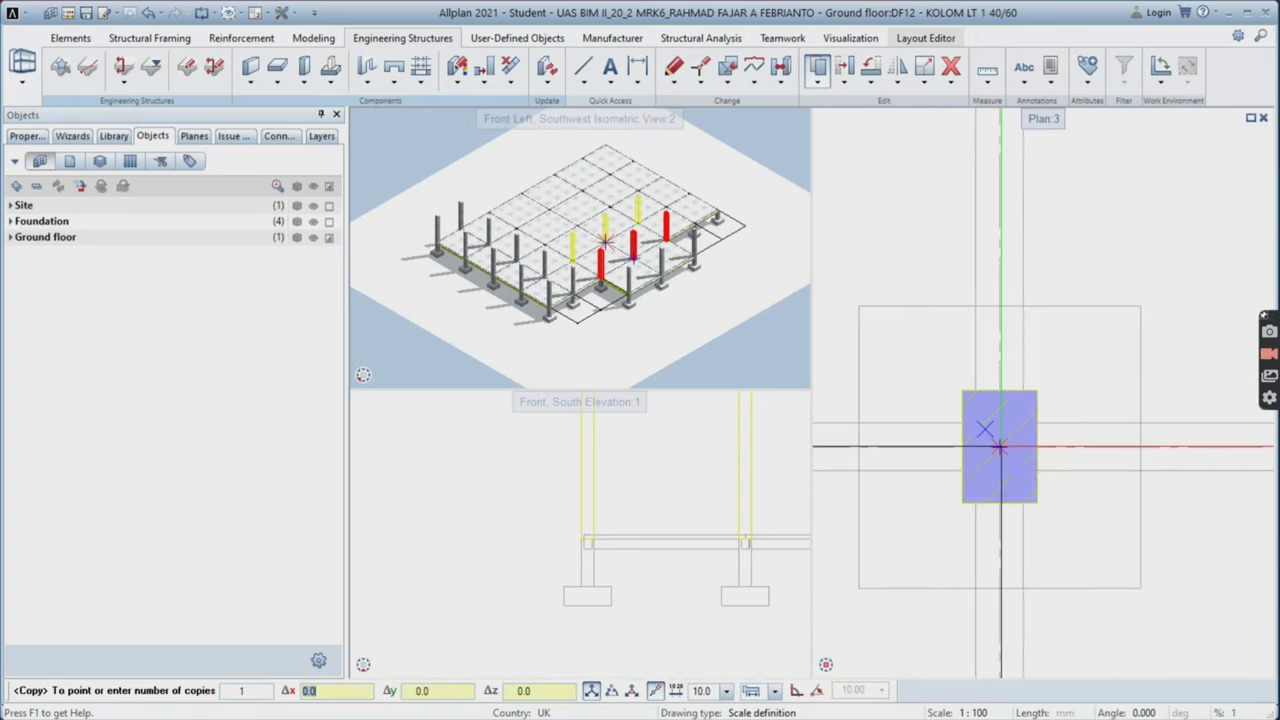
pyautogui.click(1000, 447)
pyautogui.scroll(-1, 1006, 250)
pyautogui.moveTo(1013, 165); pyautogui.dragTo(1031, 343, button='middle')
pyautogui.moveTo(1040, 218); pyautogui.dragTo(1019, 451, button='middle')
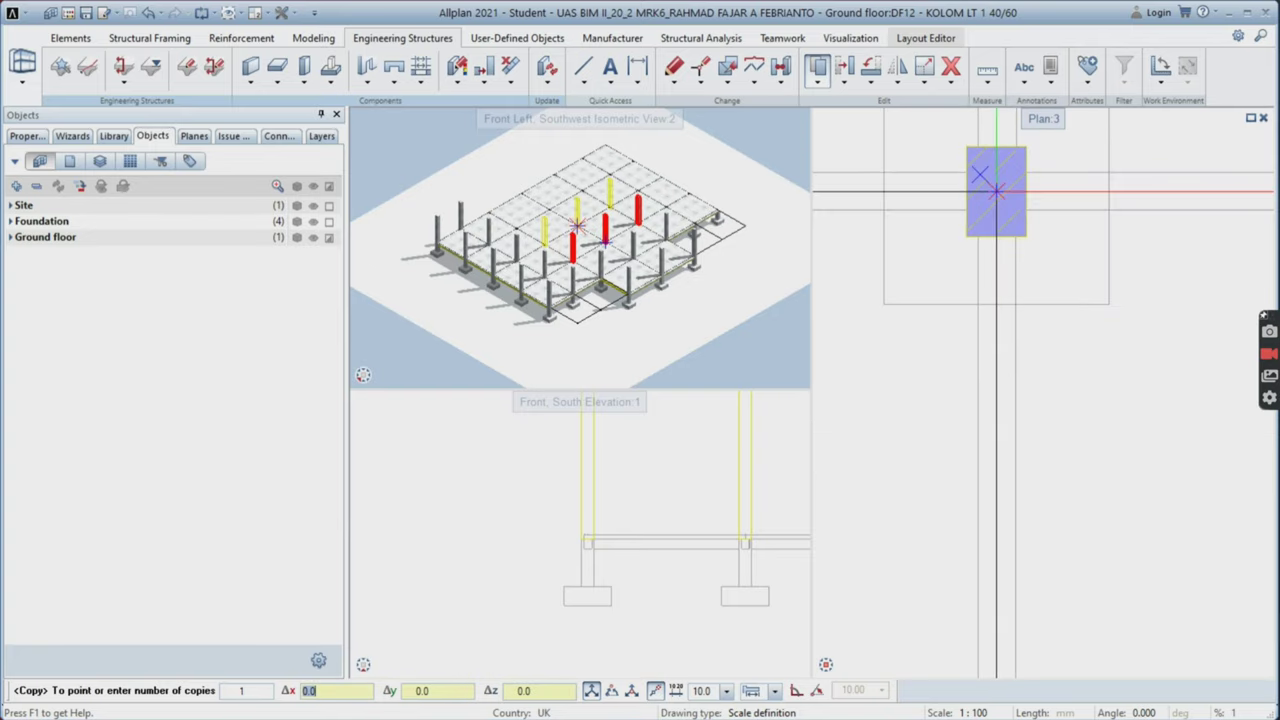
pyautogui.click(997, 191)
# - Place the last copies of the three-column row C to E on grid lines 5 and 6 and finish copying
pyautogui.scroll(-1, 1000, 190)
pyautogui.moveTo(1012, 170); pyautogui.dragTo(1021, 336, button='middle')
pyautogui.scroll(-3, 1043, 200)
pyautogui.moveTo(1038, 229); pyautogui.dragTo(1051, 423, button='middle')
pyautogui.scroll(3, 1041, 264)
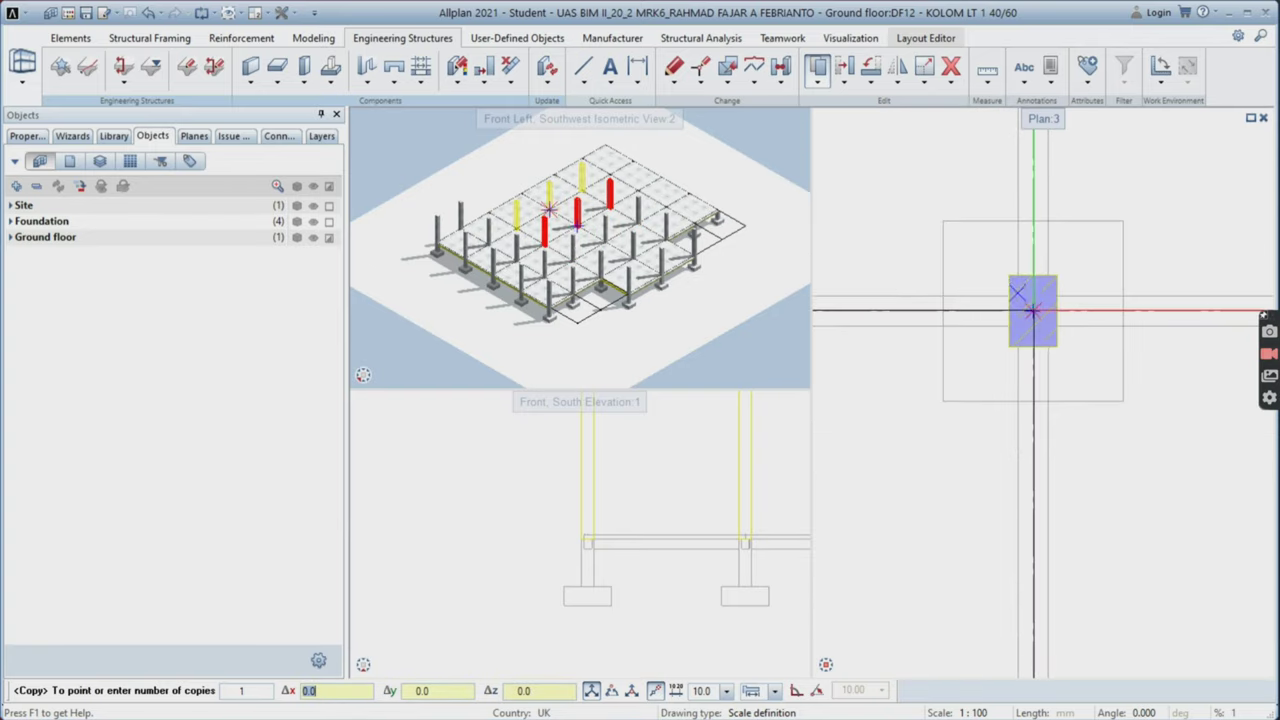
pyautogui.click(1033, 311)
pyautogui.scroll(-5, 1033, 312)
pyautogui.moveTo(1040, 328); pyautogui.dragTo(1053, 545, button='middle')
pyautogui.scroll(5, 1050, 342)
pyautogui.click(1020, 342)
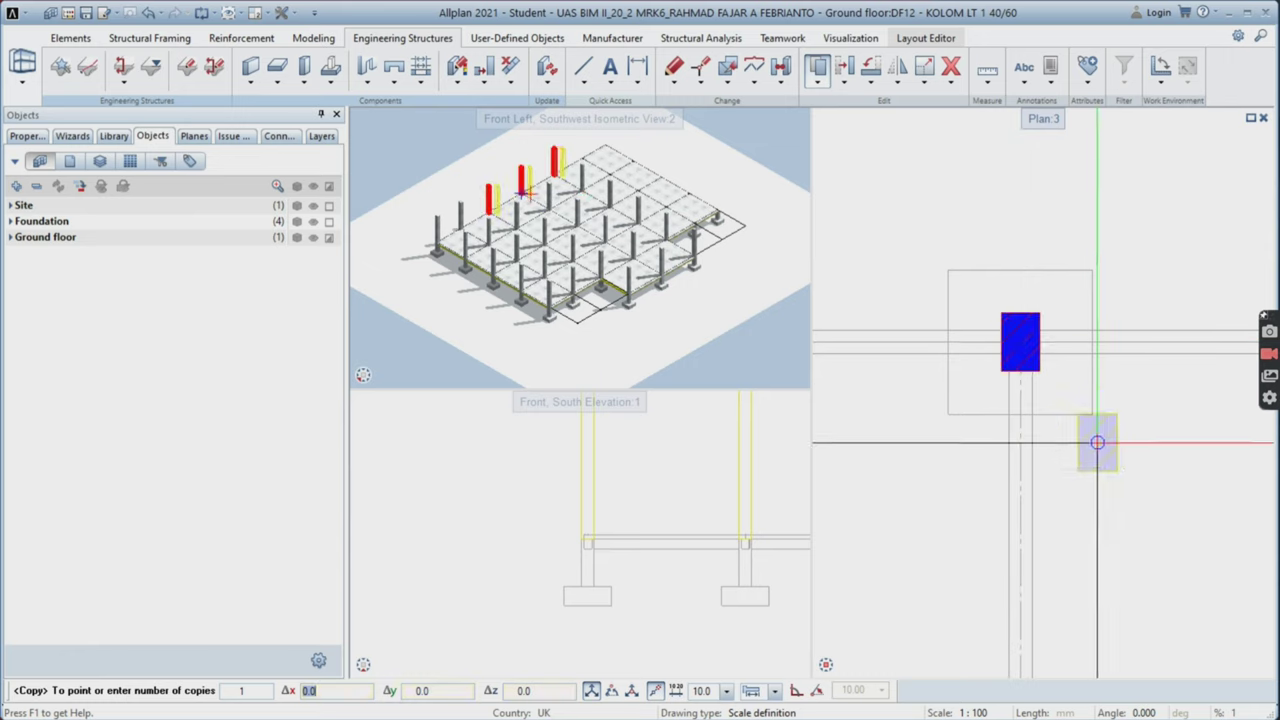
pyautogui.press('Escape')
# - Start Copy and Mirror with all ten columns along axes A and B selected
pyautogui.scroll(-2, 1106, 456)
pyautogui.scroll(-1, 1106, 456)
pyautogui.click(897, 82)
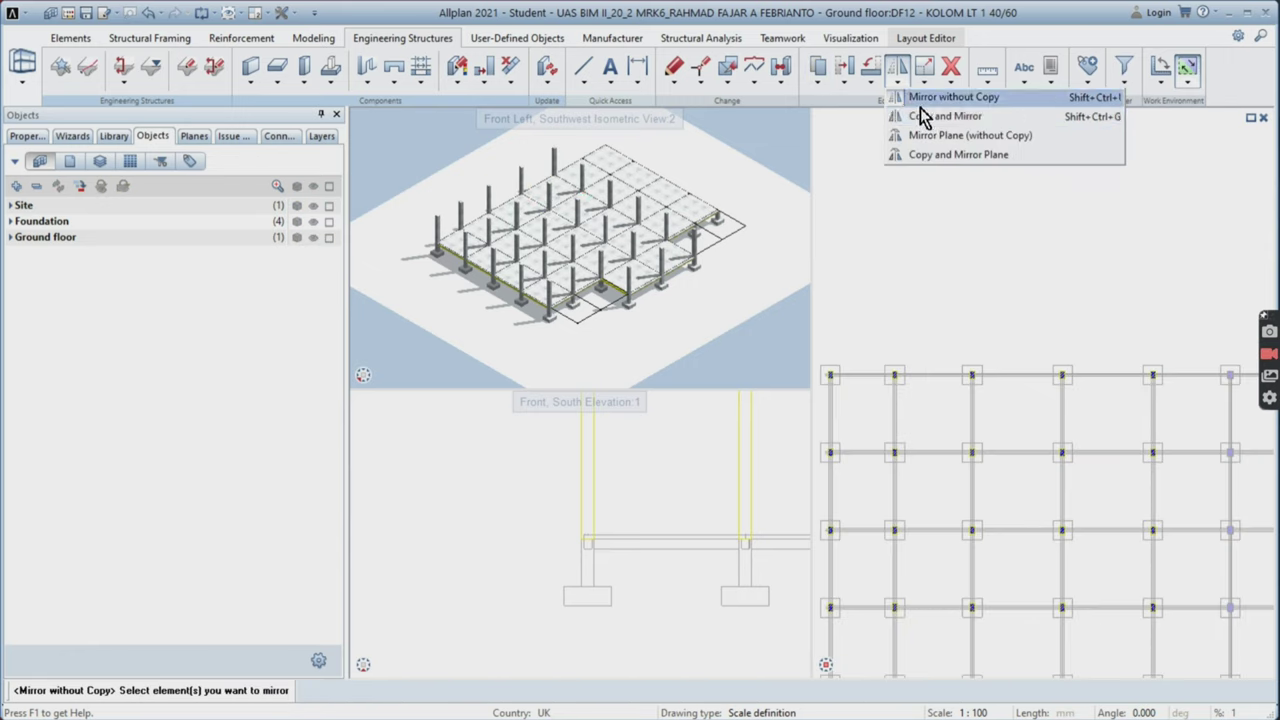
pyautogui.click(925, 116)
pyautogui.scroll(-3, 1000, 400)
pyautogui.moveTo(889, 271); pyautogui.dragTo(933, 457)
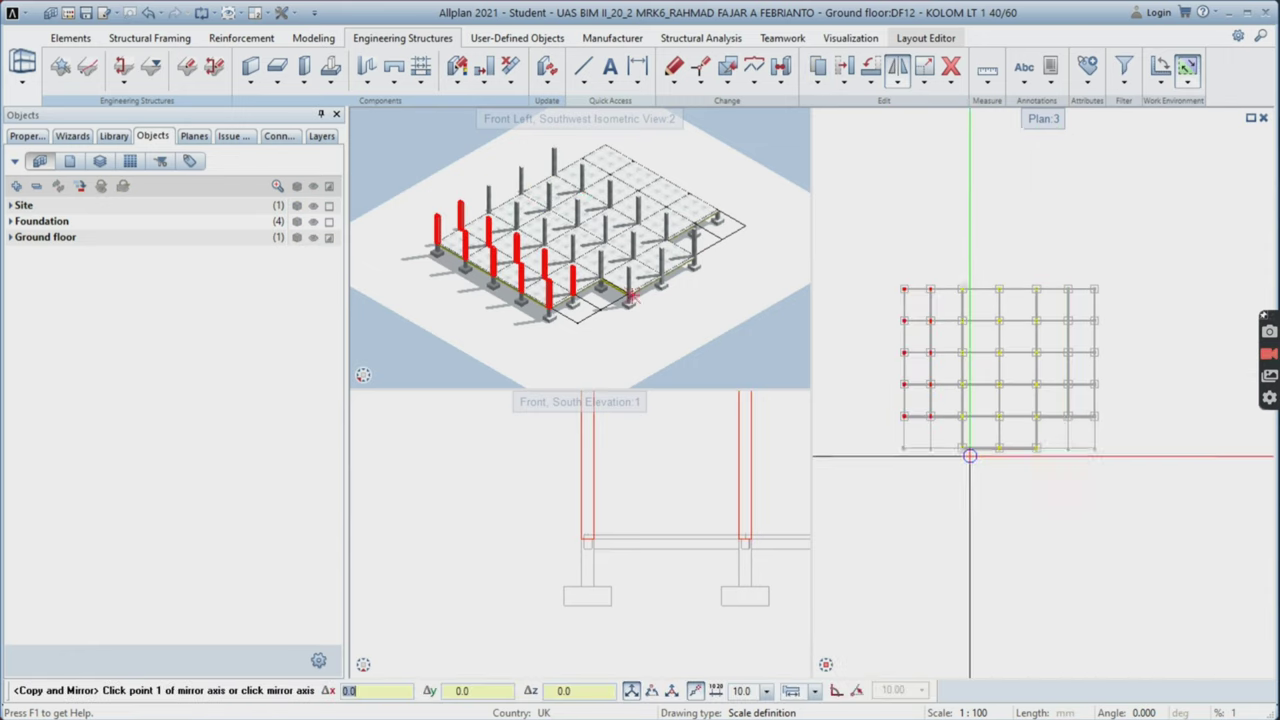
# - Try to mirror a copy of the ten selected columns on the two western gridlines, and undo the attempt
pyautogui.scroll(5, 997, 455)
pyautogui.click(1006, 372)
pyautogui.scroll(-1, 1007, 435)
pyautogui.press('Escape')
pyautogui.hotkey('ctrl', 'z')
# - Copy and mirror the ten columns on the two western gridlines about the southern middle column, and undo the result
pyautogui.scroll(-4, 937, 294)
pyautogui.click(897, 70)
pyautogui.click(923, 114)
pyautogui.scroll(-3, 930, 250)
pyautogui.moveTo(889, 130); pyautogui.dragTo(933, 306)
pyautogui.scroll(8, 995, 308)
pyautogui.click(951, 370)
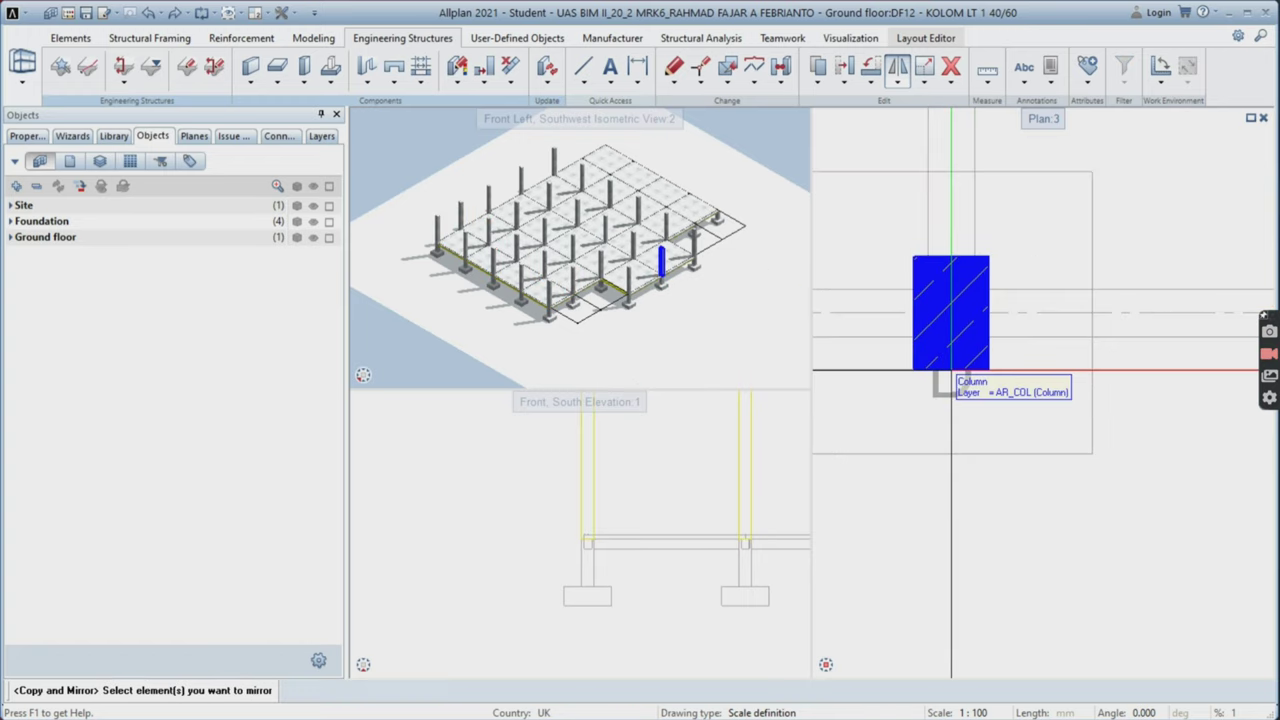
pyautogui.click(951, 371)
pyautogui.press('Escape')
pyautogui.scroll(-5, 1000, 400)
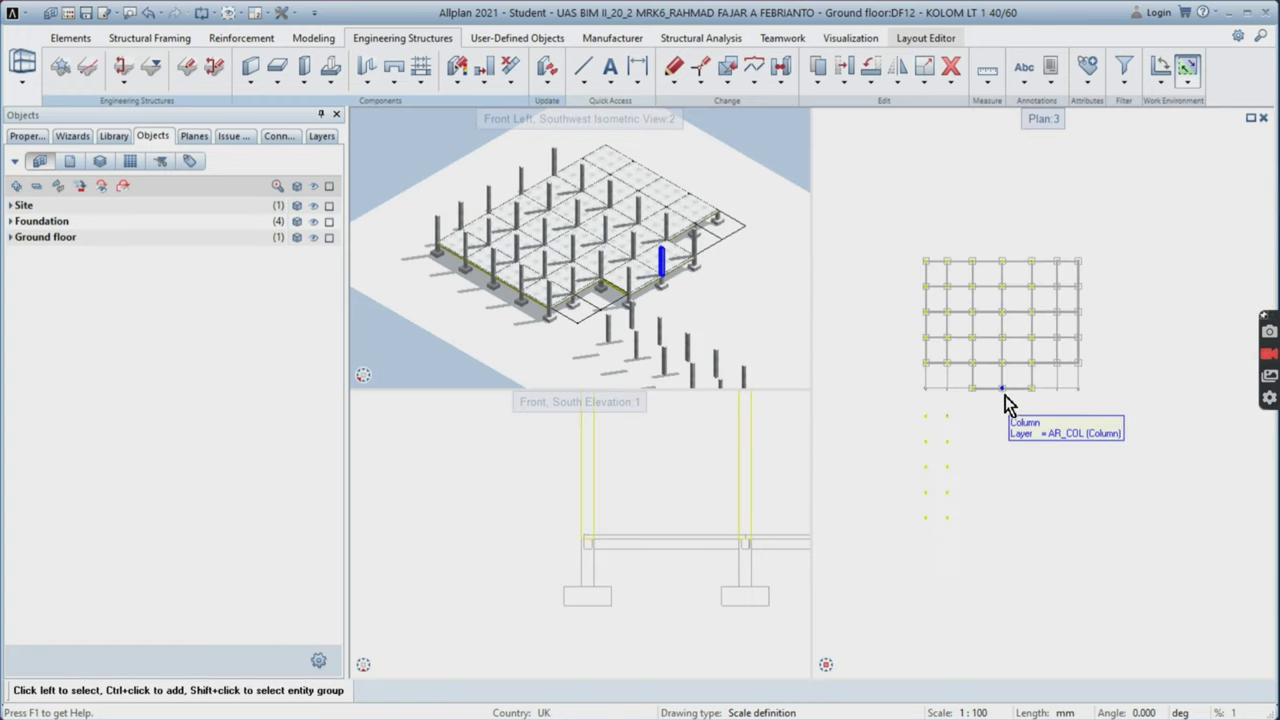
pyautogui.hotkey('ctrl', 'z')
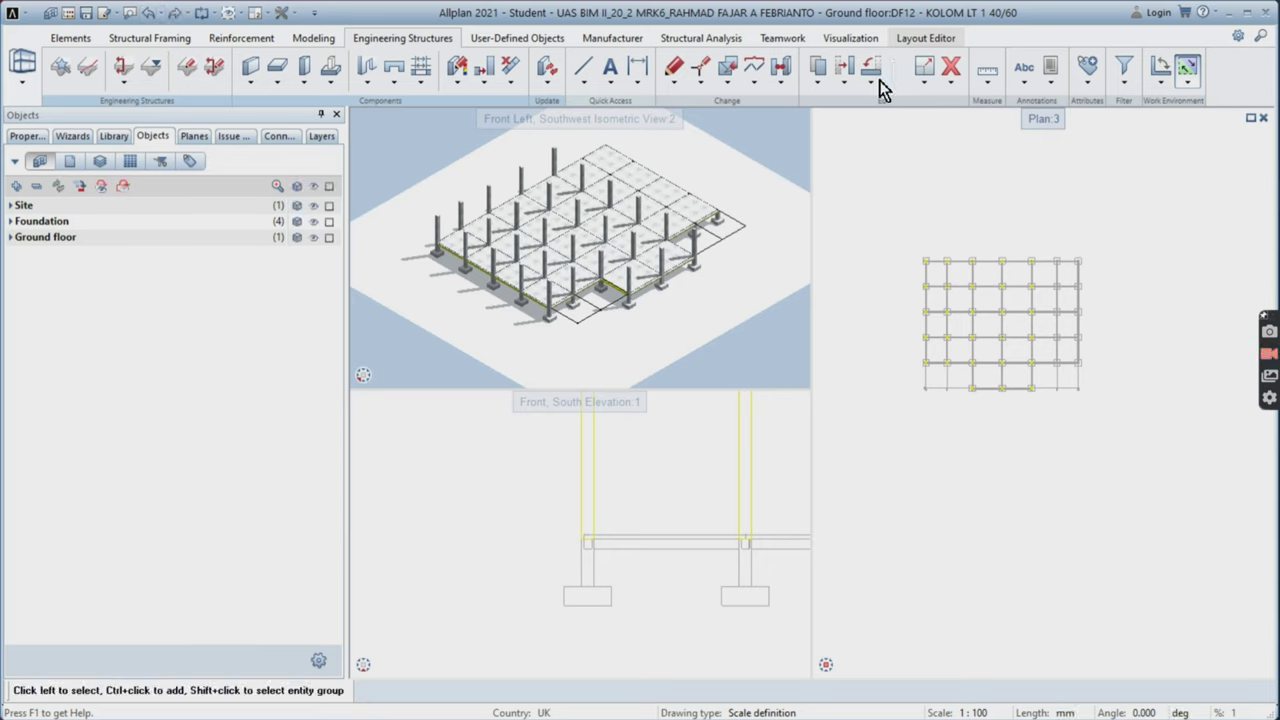
# - Try to copy the ten columns on the two western gridlines without mirroring, and undo the last change
pyautogui.click(818, 82)
pyautogui.click(843, 94)
pyautogui.moveTo(949, 242); pyautogui.dragTo(903, 421)
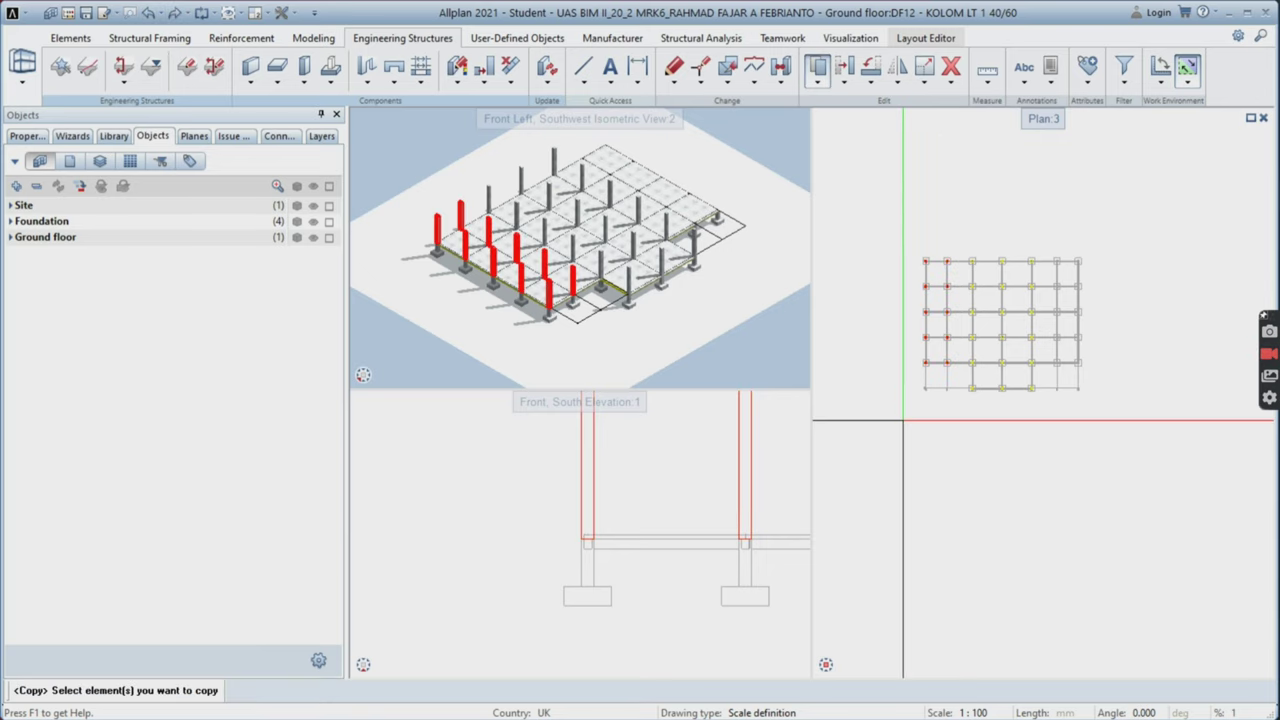
pyautogui.scroll(12, 946, 370)
pyautogui.scroll(-10, 1150, 350)
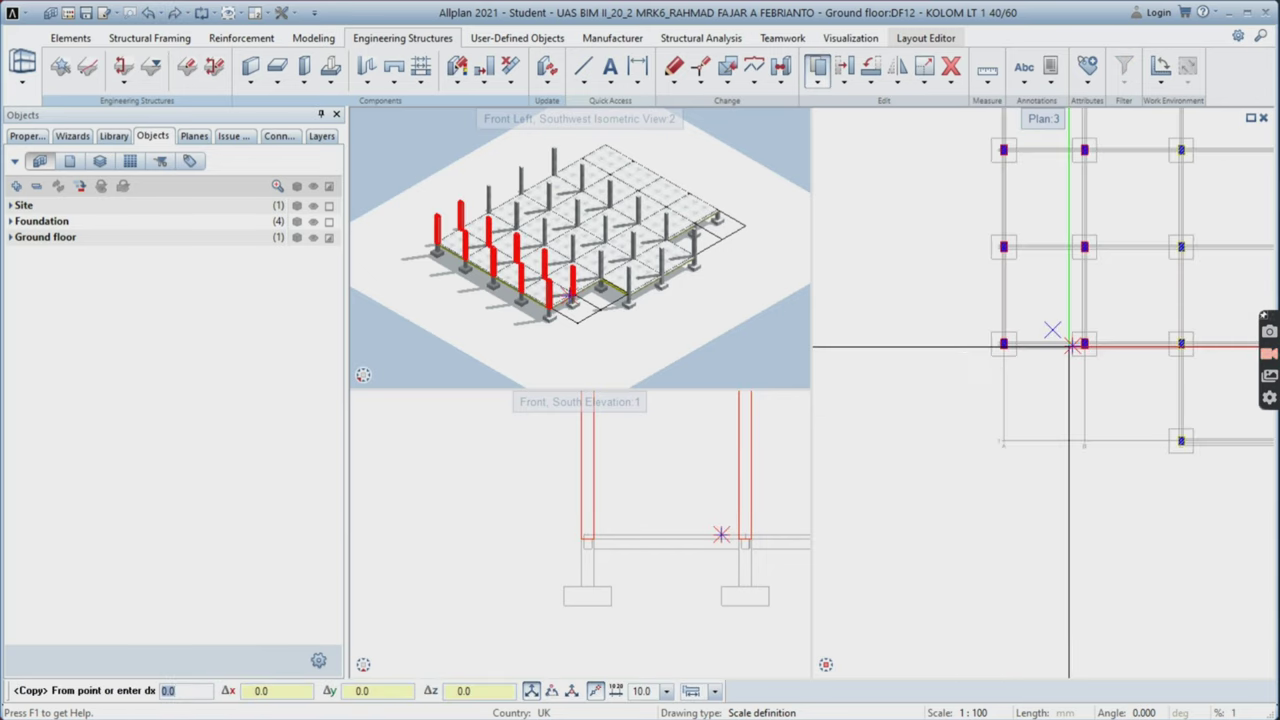
pyautogui.press('Escape')
pyautogui.hotkey('ctrl', 'z')
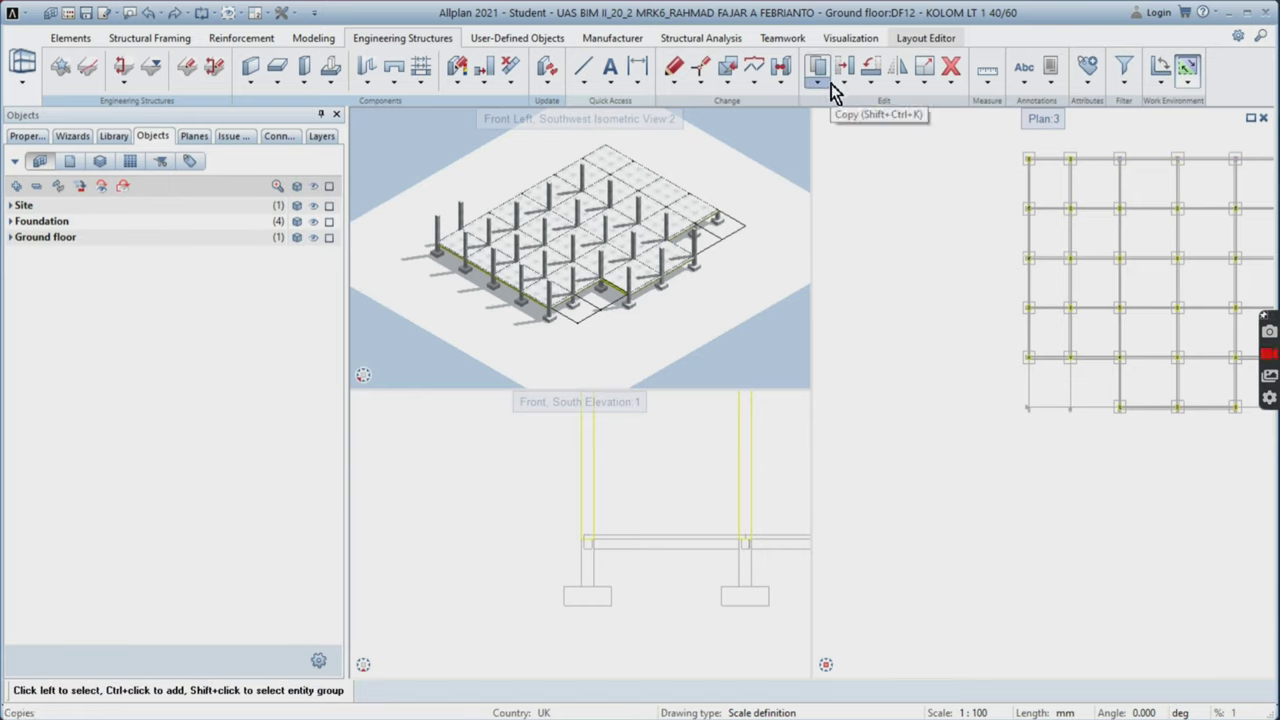
# - Copy and mirror the ten columns on the two western gridlines to the eastern side about the grid's middle north-south axis
pyautogui.click(828, 86)
pyautogui.click(900, 84)
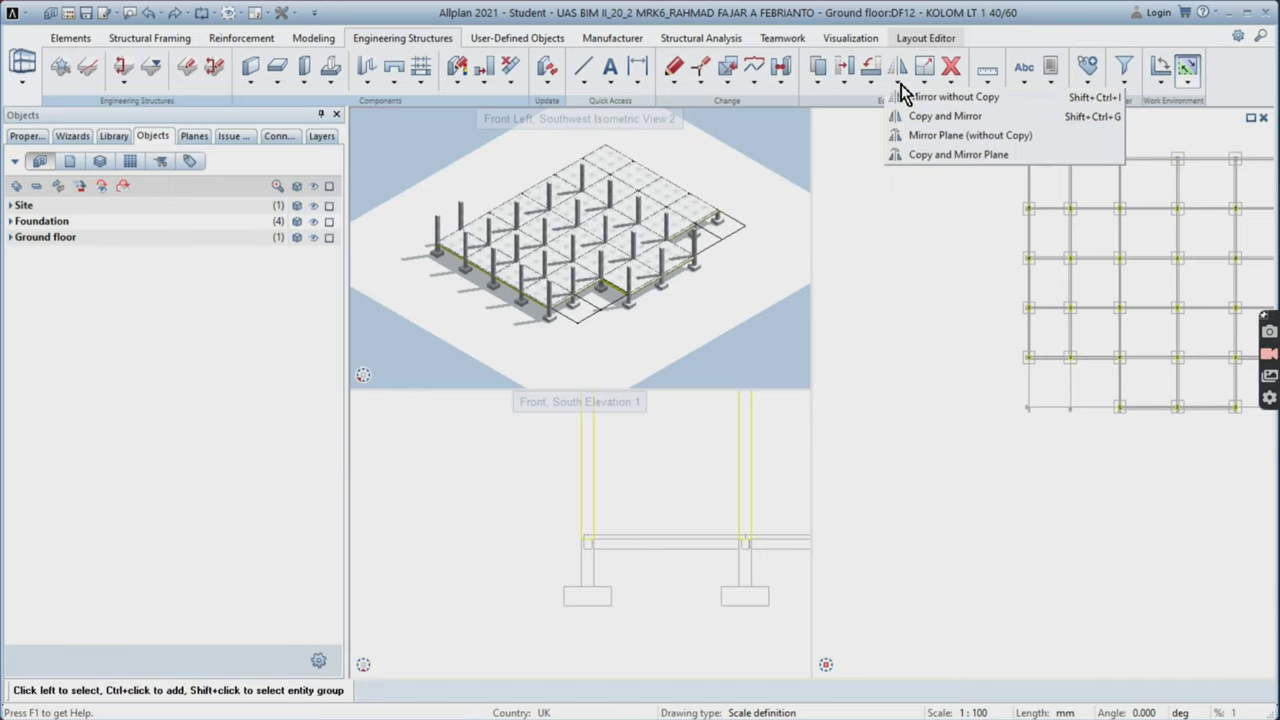
pyautogui.click(940, 120)
pyautogui.scroll(-2, 925, 190)
pyautogui.moveTo(1029, 150); pyautogui.dragTo(977, 323)
pyautogui.scroll(6, 1100, 212)
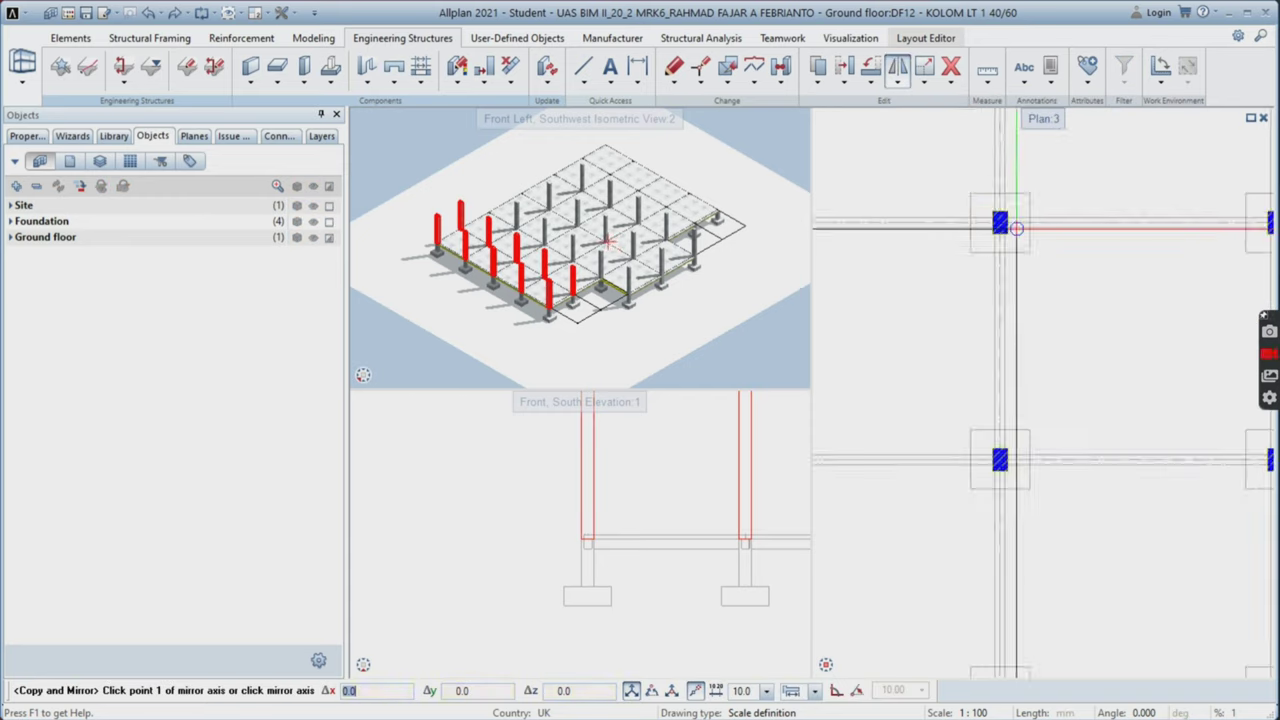
pyautogui.click(965, 210)
pyautogui.click(969, 296)
pyautogui.press('Escape')
pyautogui.scroll(-7, 1080, 297)
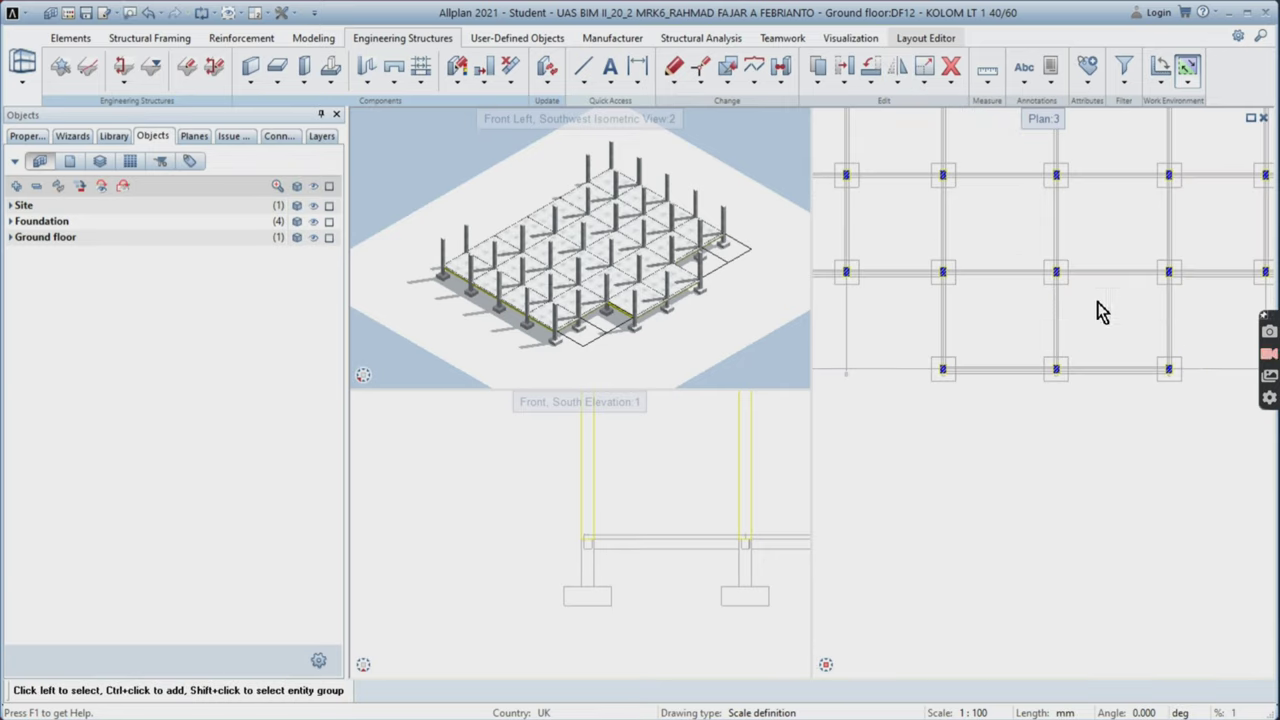
# - Copy the three middle columns of the second-northernmost row onto the northernmost gridline's footings
pyautogui.scroll(-1, 1015, 255)
pyautogui.scroll(-3, 1017, 265)
pyautogui.moveTo(1017, 265); pyautogui.dragTo(997, 415, button='middle')
pyautogui.click(821, 70)
pyautogui.scroll(3, 990, 318)
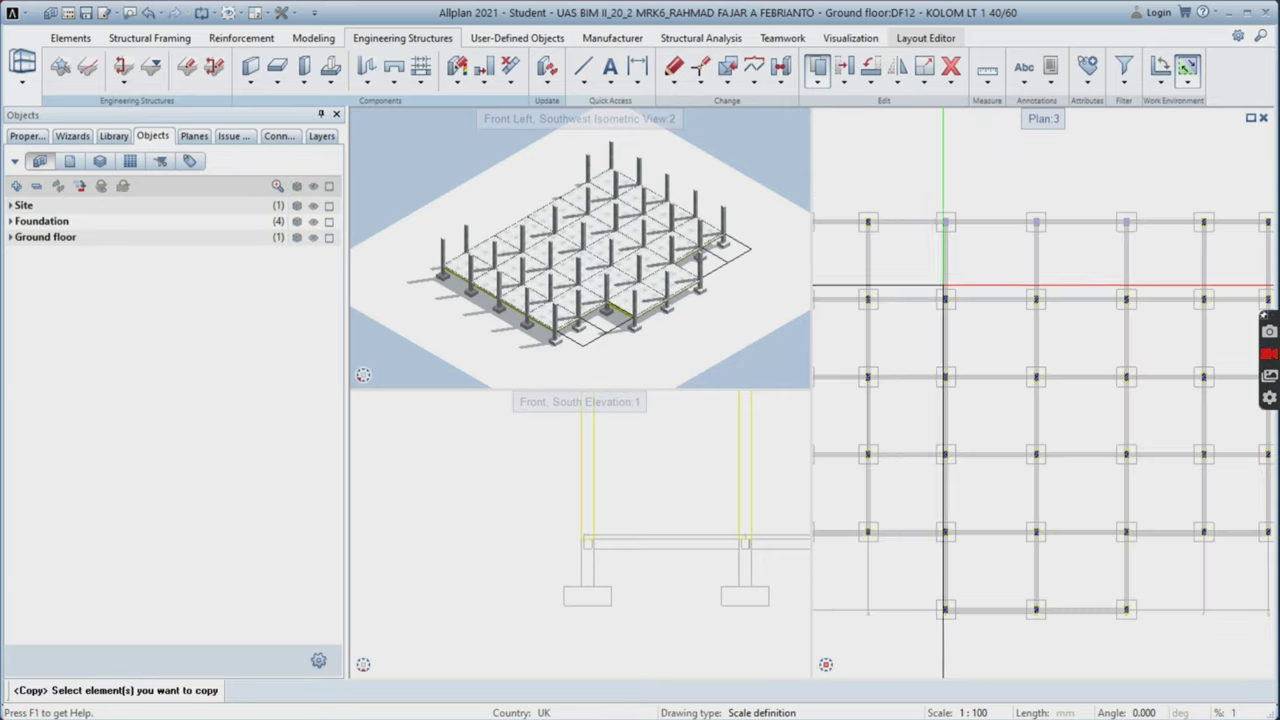
pyautogui.moveTo(935, 286); pyautogui.dragTo(1139, 311)
pyautogui.scroll(5, 1036, 299)
pyautogui.click(1036, 299)
pyautogui.scroll(-4, 1036, 299)
pyautogui.scroll(5, 1046, 300)
pyautogui.click(1060, 357)
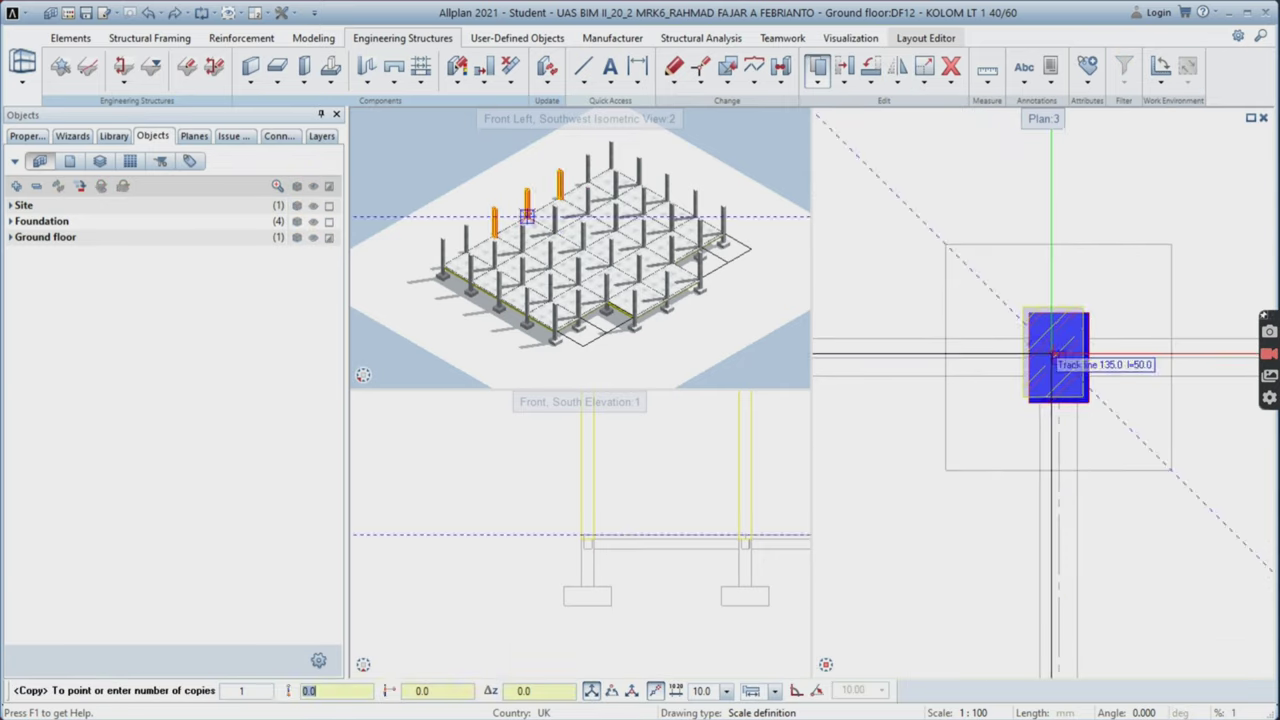
pyautogui.press('Escape')
pyautogui.press('Escape')
pyautogui.scroll(-2, 920, 305)
pyautogui.scroll(-5, 930, 312)
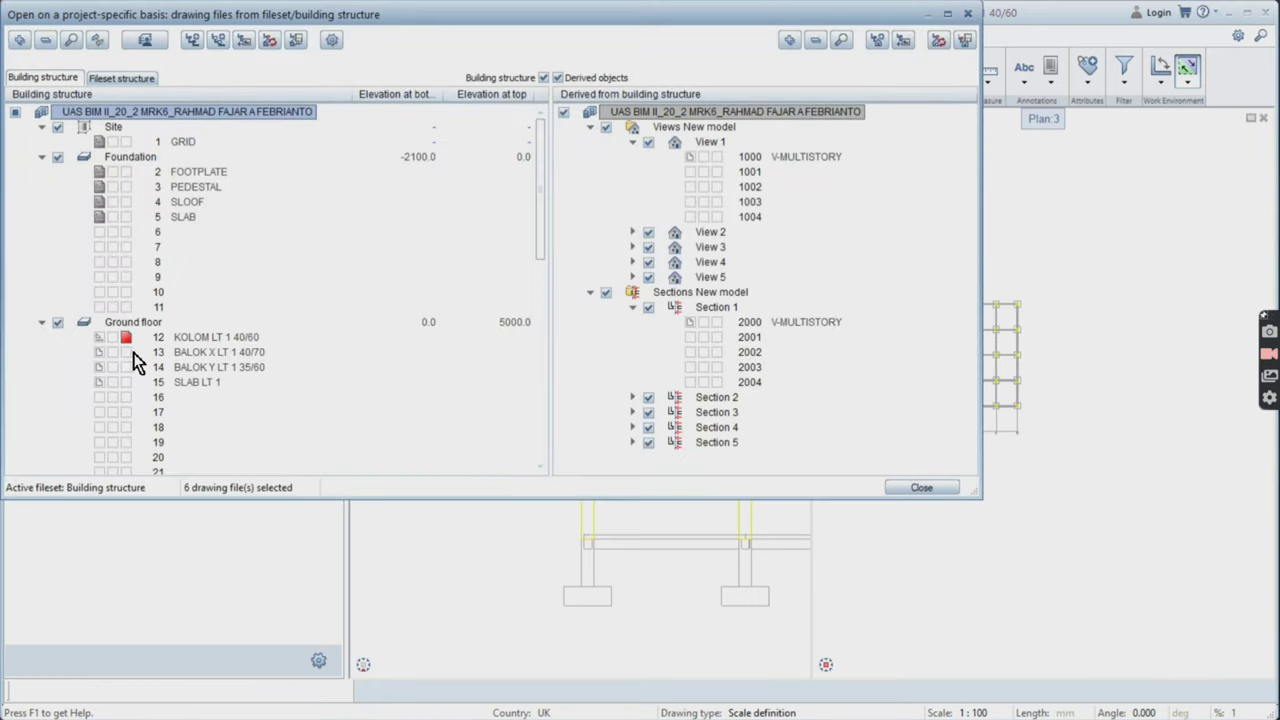
# - Make drawing file 13 BALOK X LT 1 40/70 current and set drawing file 12 KOLOM LT 1 40/60 to reference mode
pyautogui.click(127, 352)
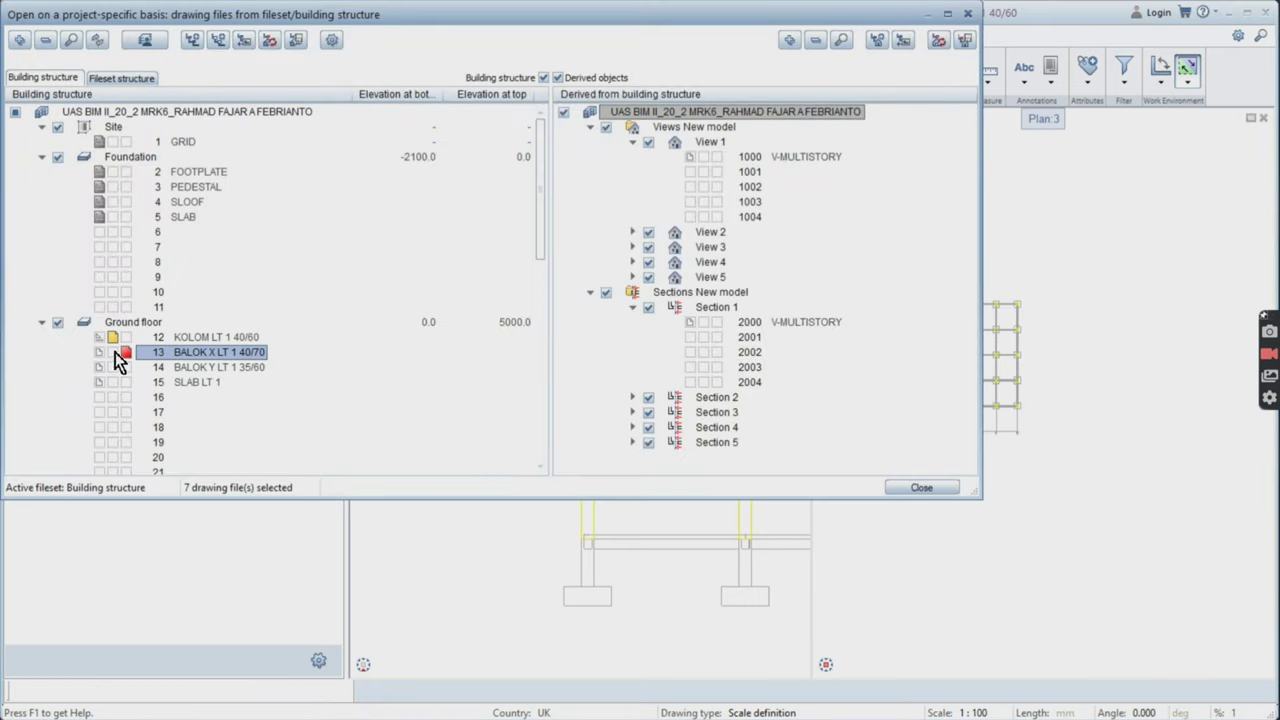
pyautogui.click(112, 337)
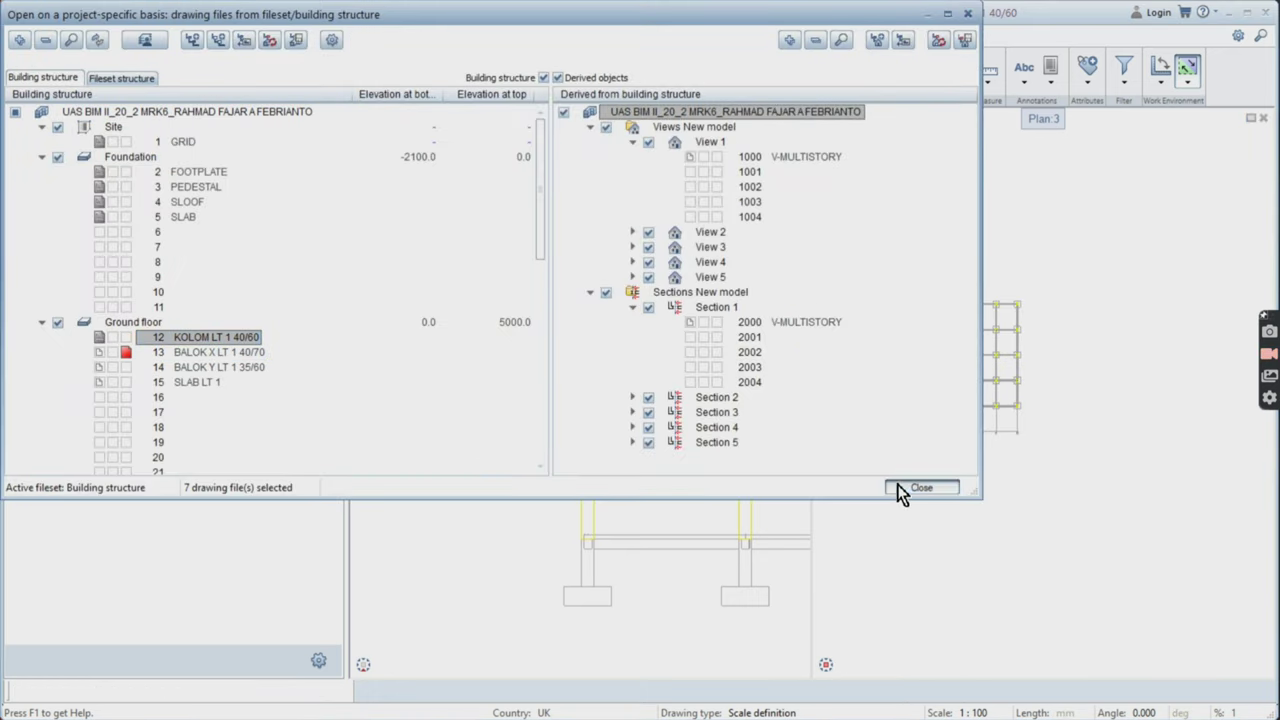
pyautogui.click(910, 487)
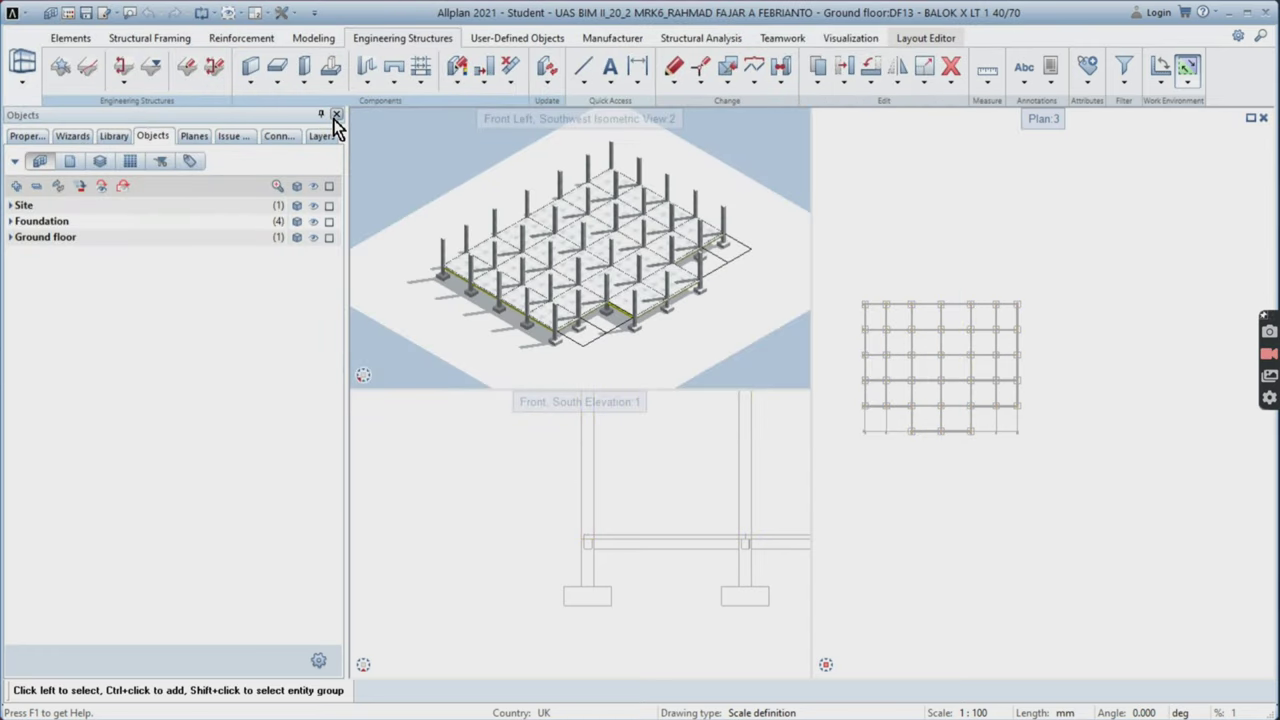
pyautogui.click(306, 81)
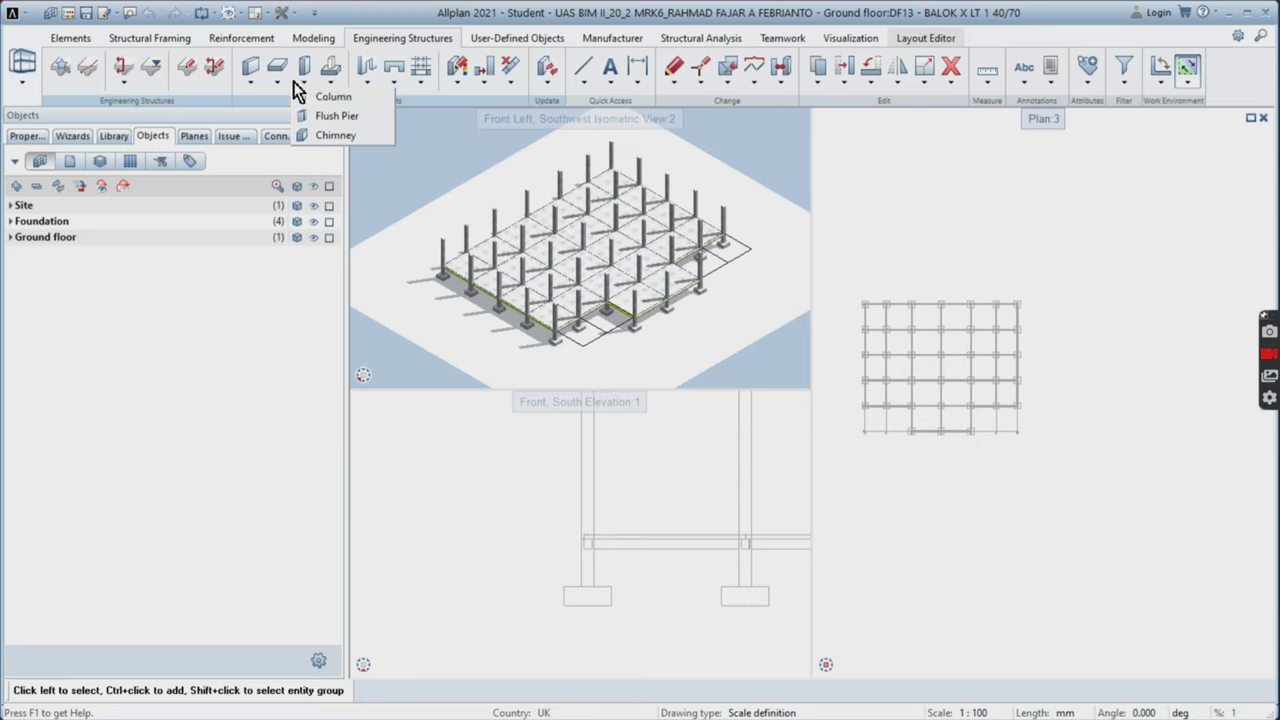
pyautogui.click(282, 78)
pyautogui.press('Escape')
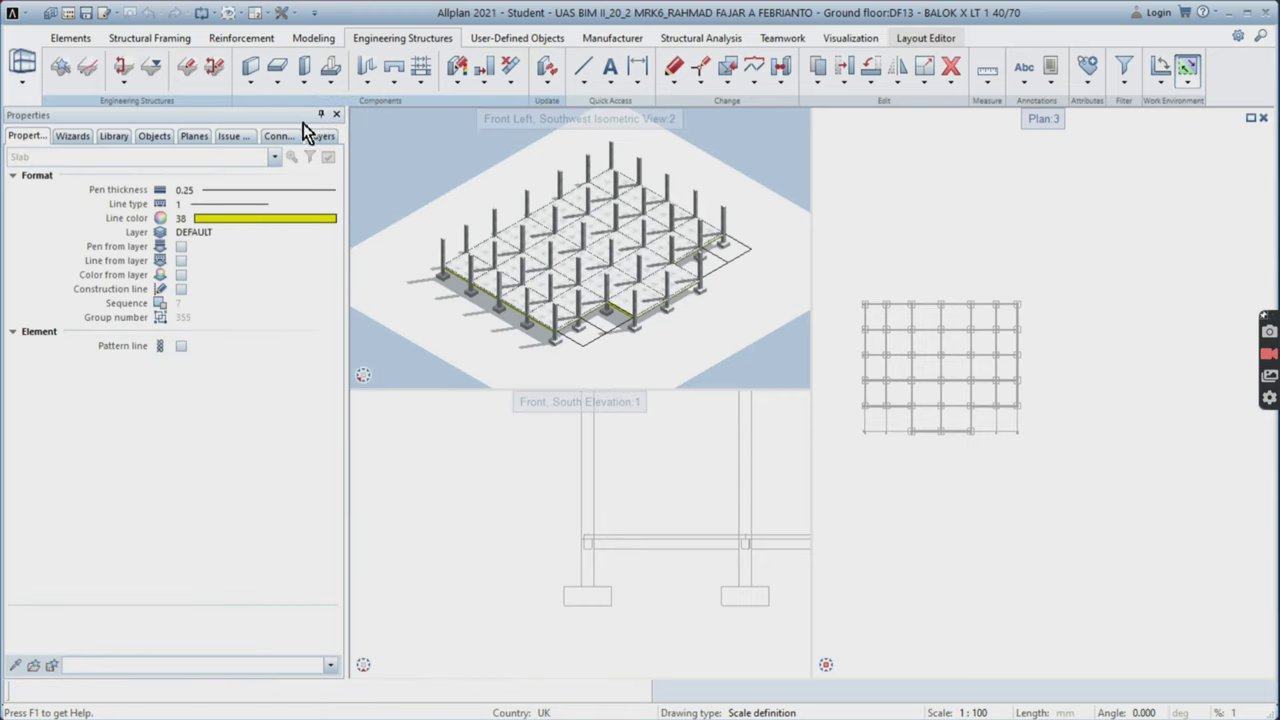
pyautogui.click(278, 83)
pyautogui.press('Escape')
pyautogui.click(277, 84)
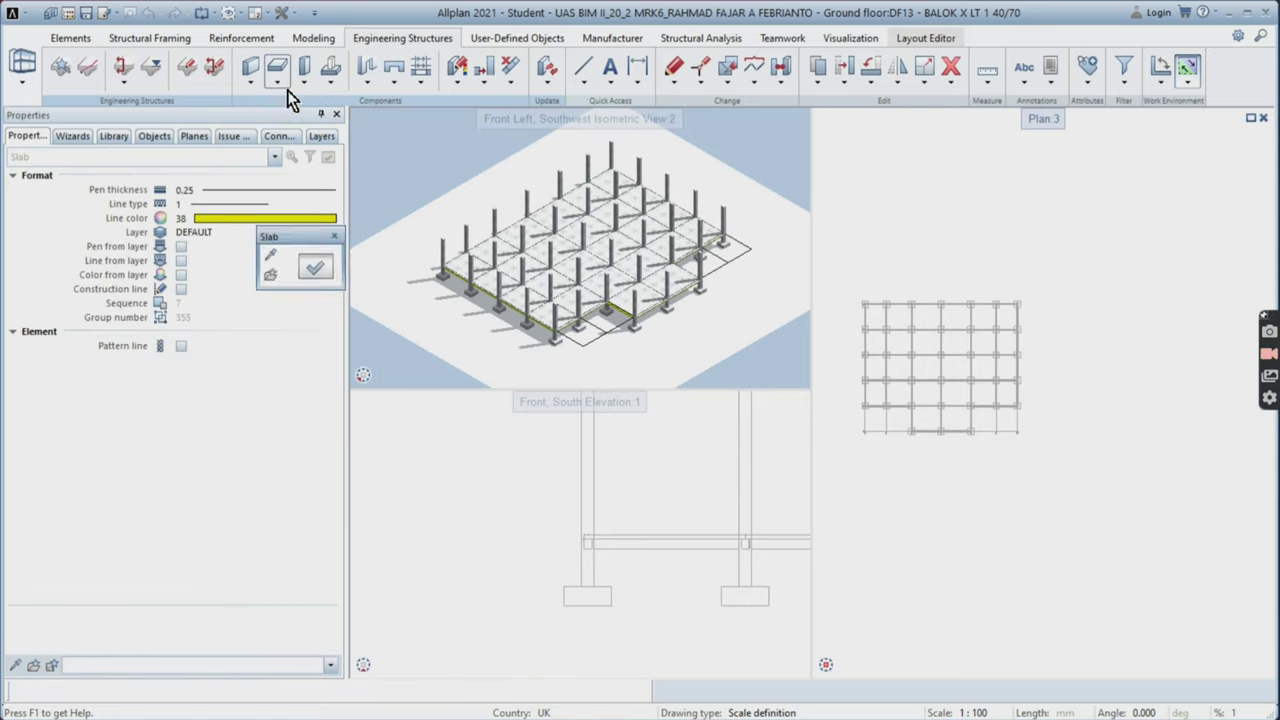
pyautogui.click(274, 86)
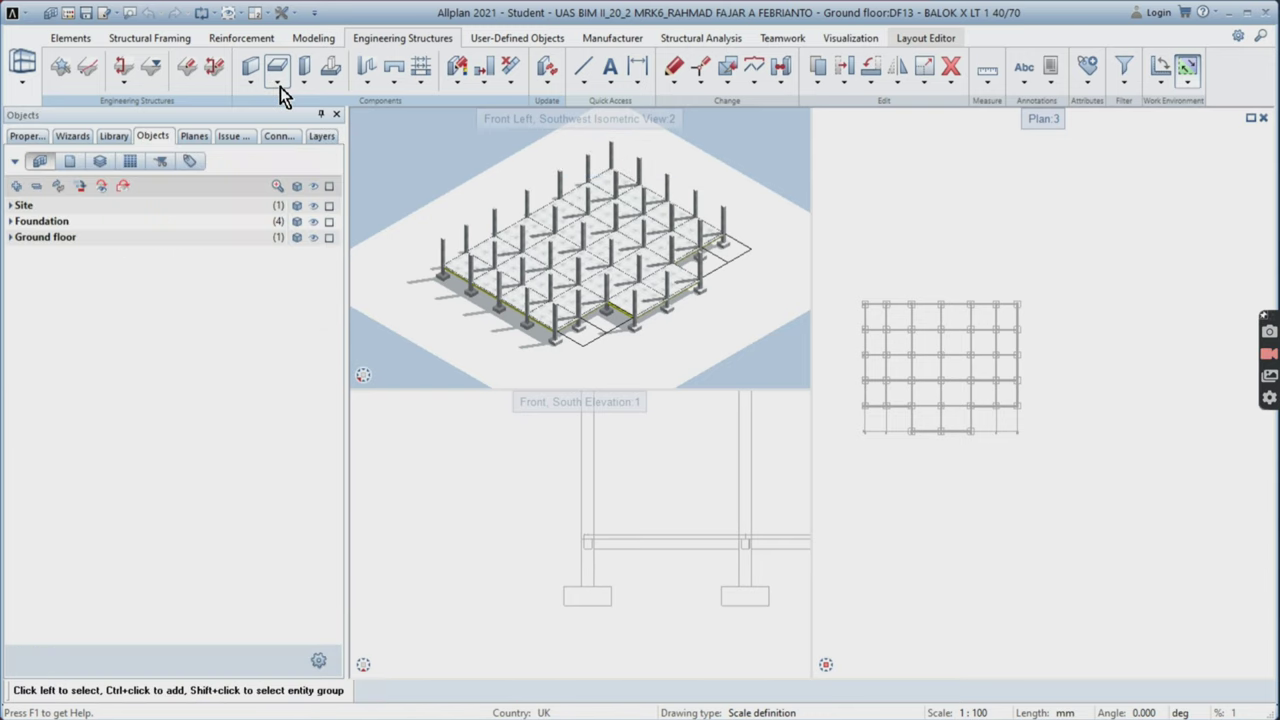
# - Set up a Downstand Beam, Upstand Beam component with a thickness of 400 mm and a height of 700 mm
pyautogui.click(279, 86)
pyautogui.click(316, 132)
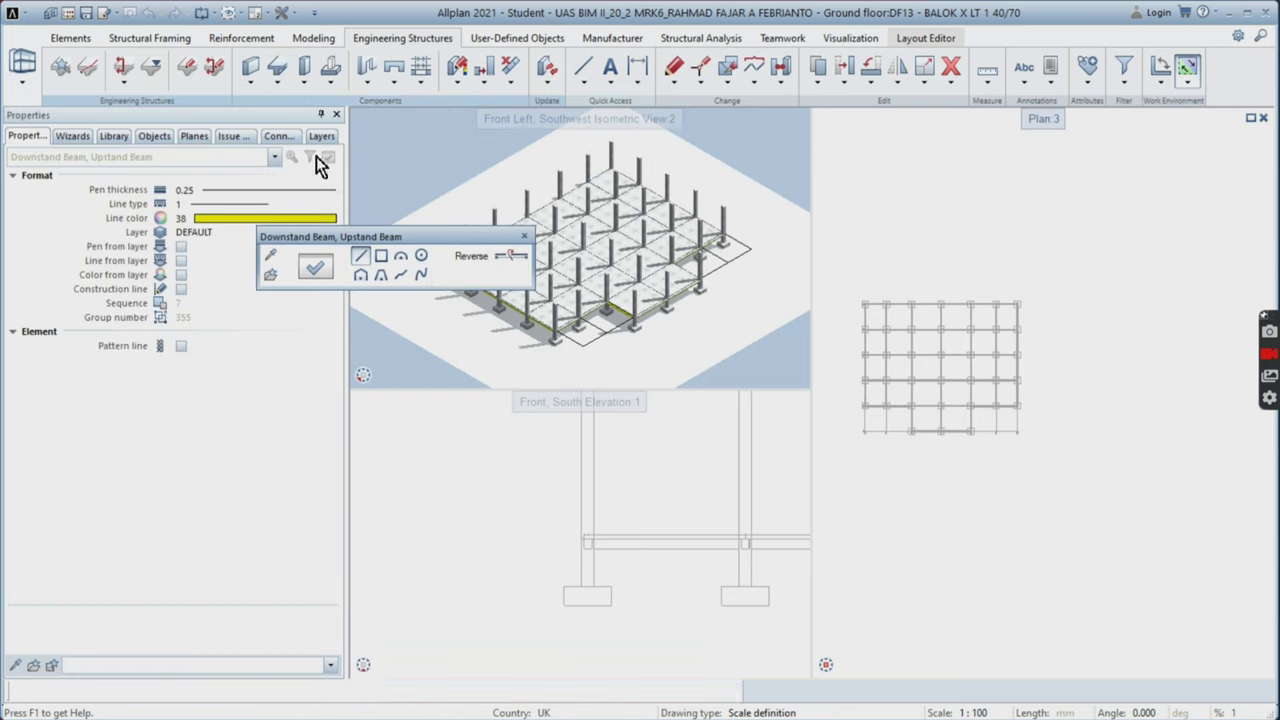
pyautogui.click(310, 268)
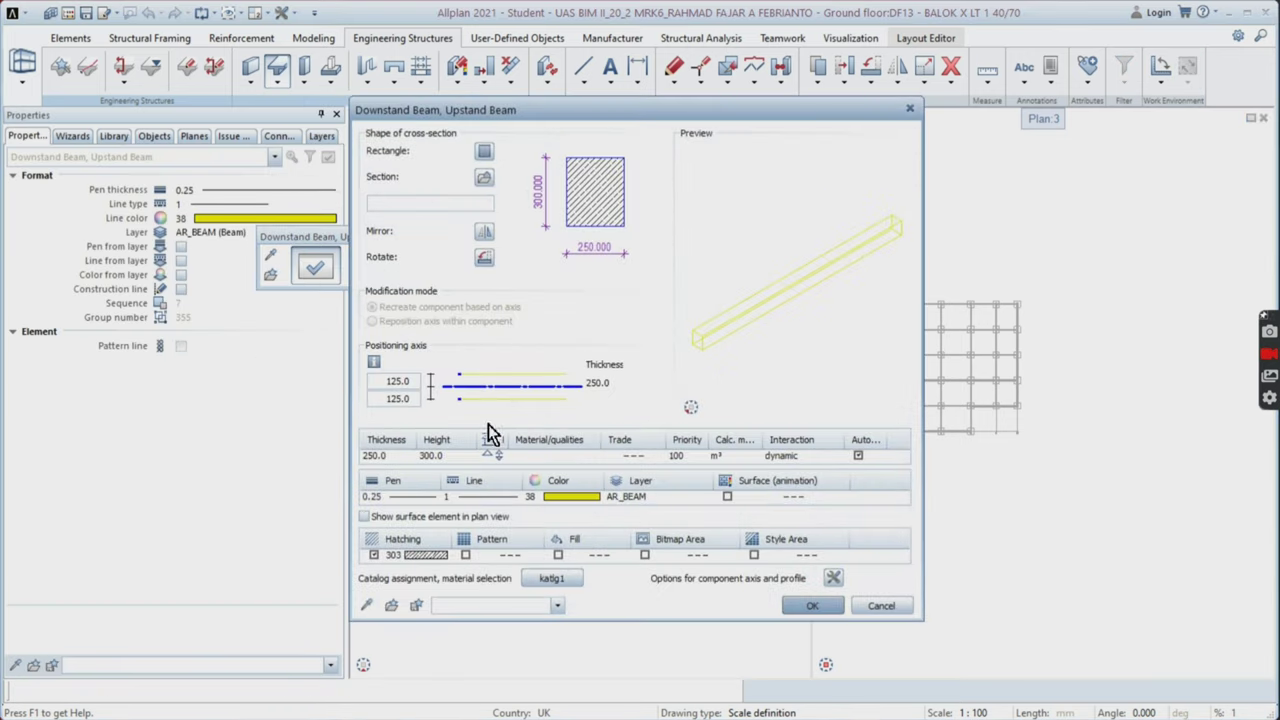
pyautogui.click(390, 455)
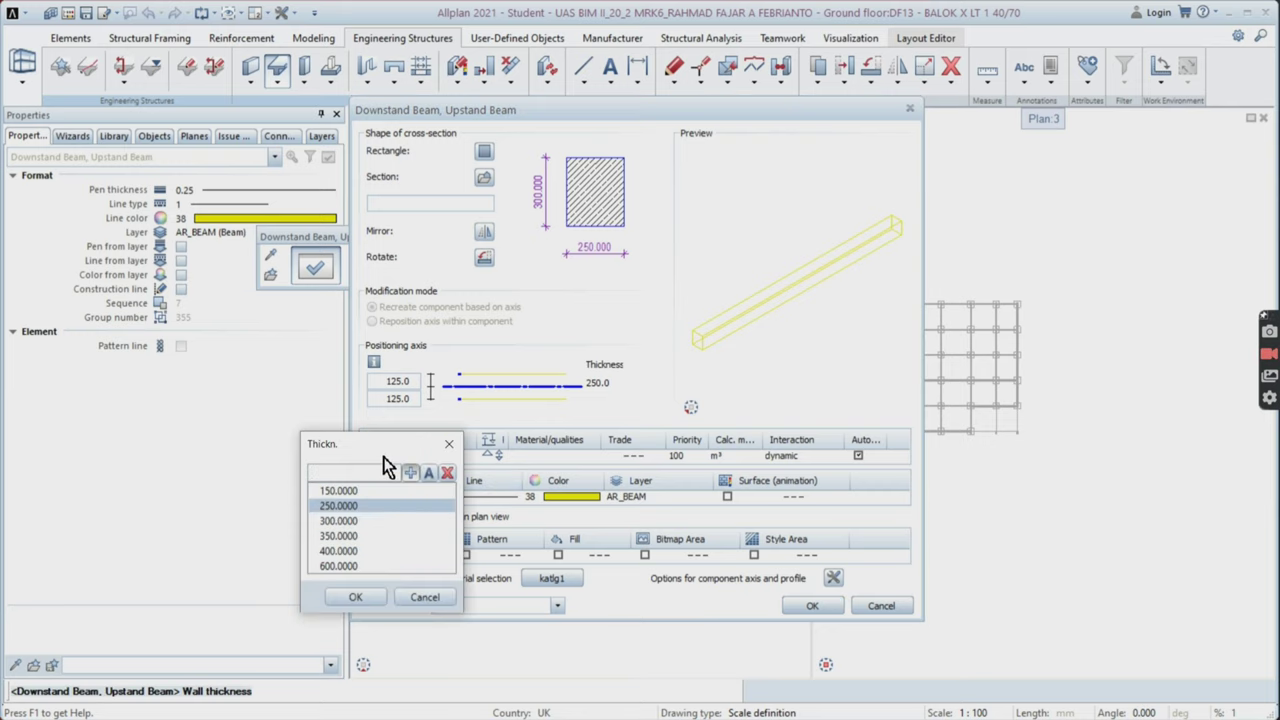
pyautogui.doubleClick(356, 550)
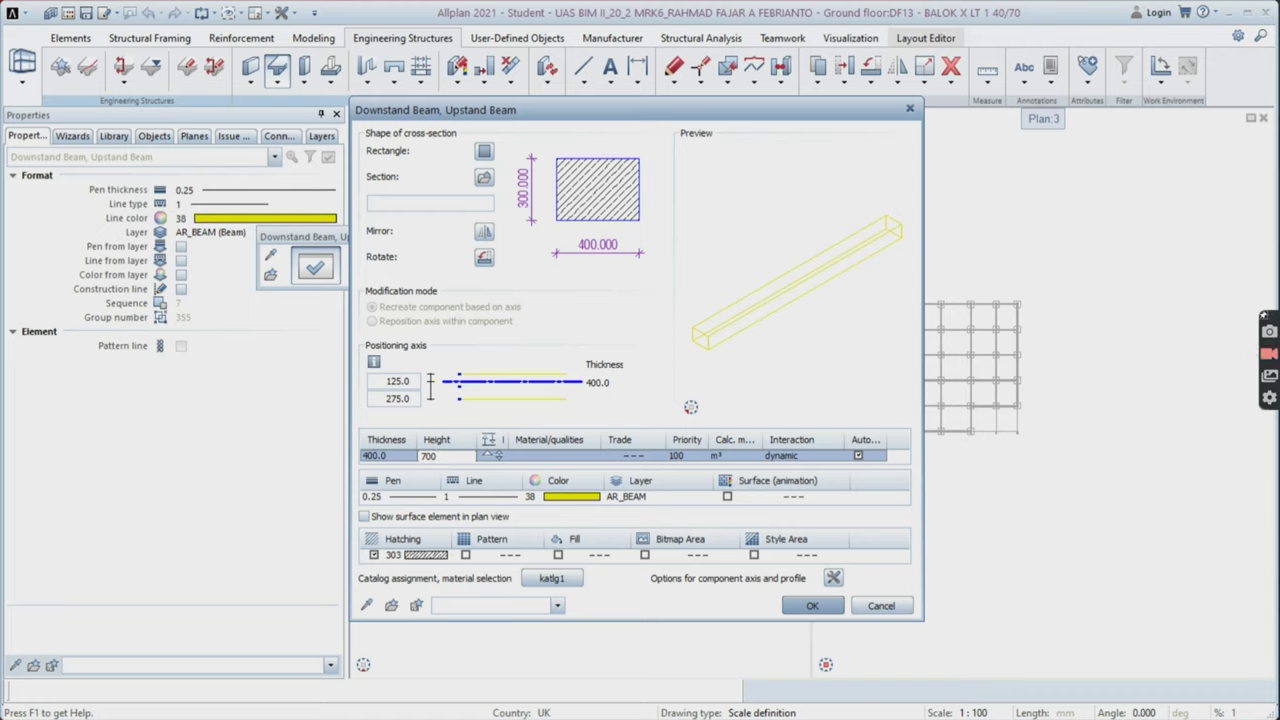
# - Set the elevation point of the beam's top level to 5000 mm in its height settings
pyautogui.click(497, 456)
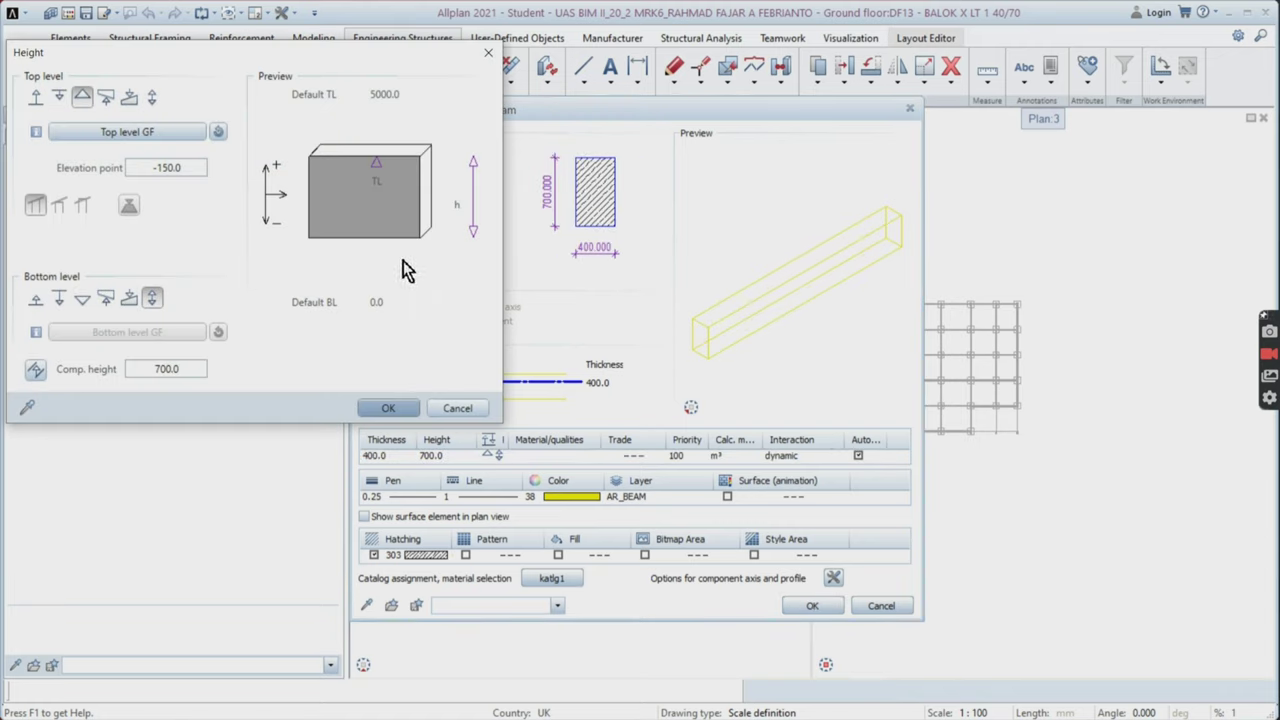
pyautogui.click(167, 136)
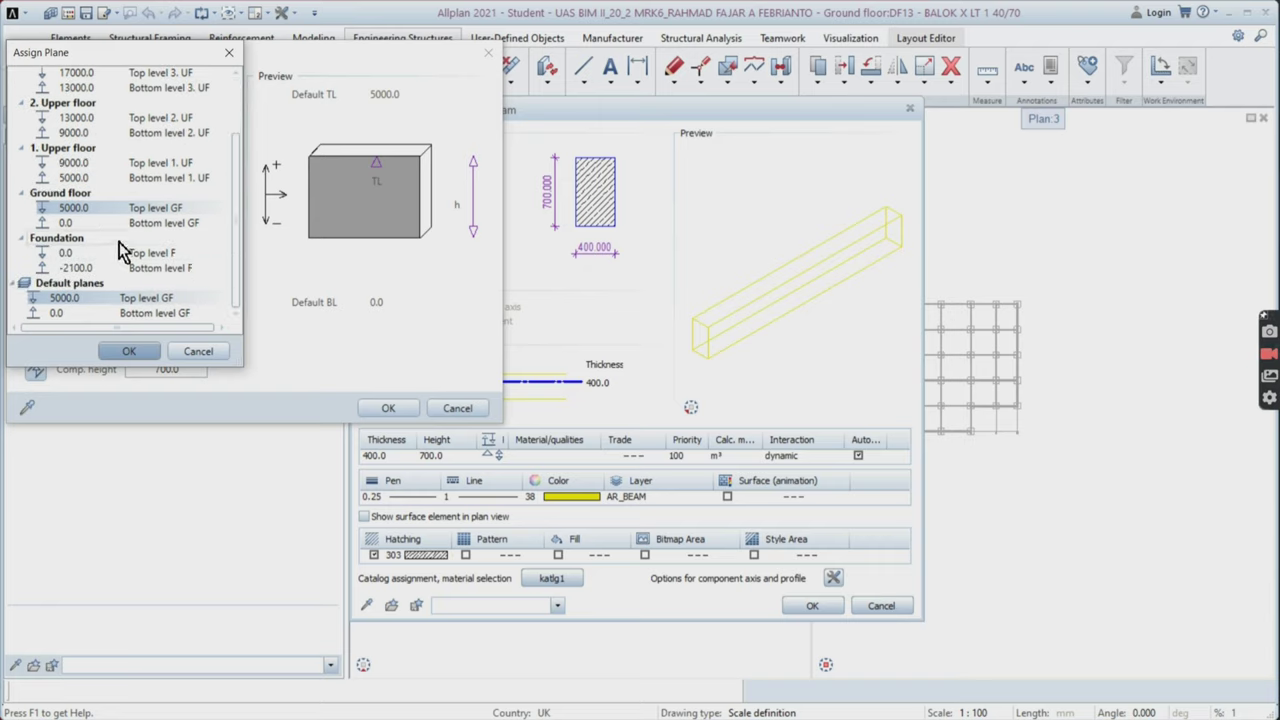
pyautogui.click(127, 354)
pyautogui.doubleClick(183, 168)
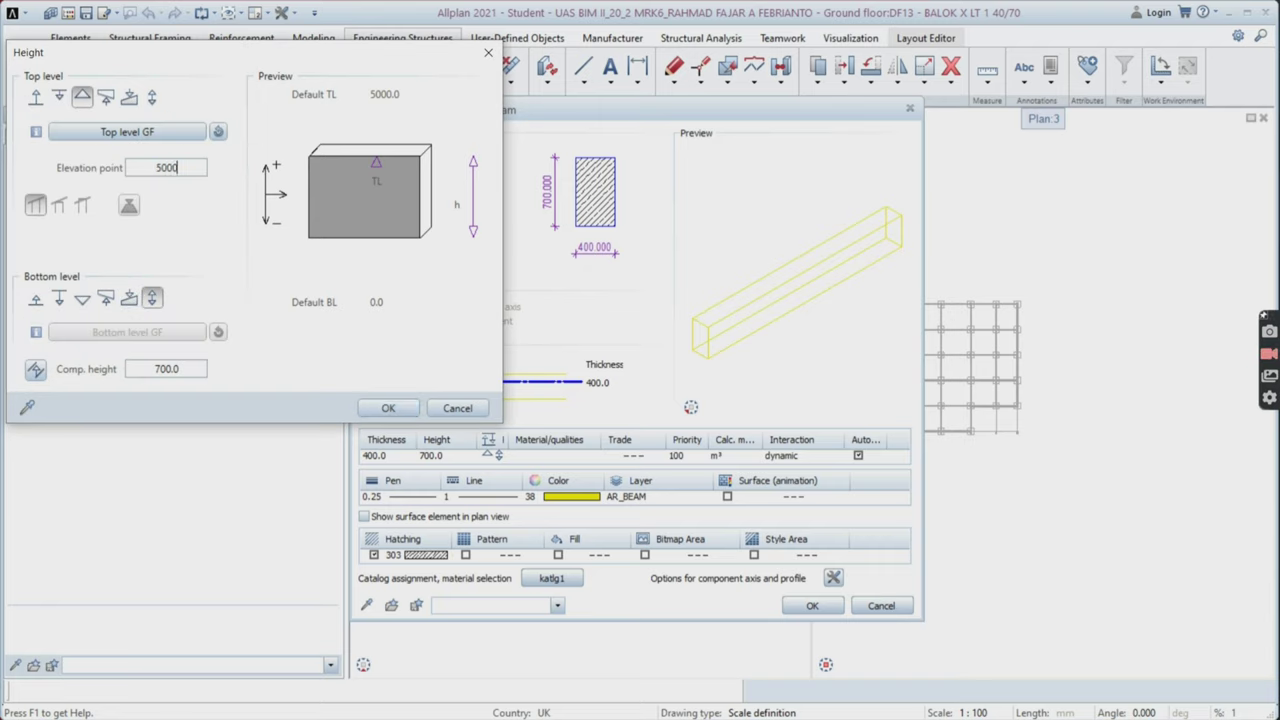
pyautogui.click(177, 370)
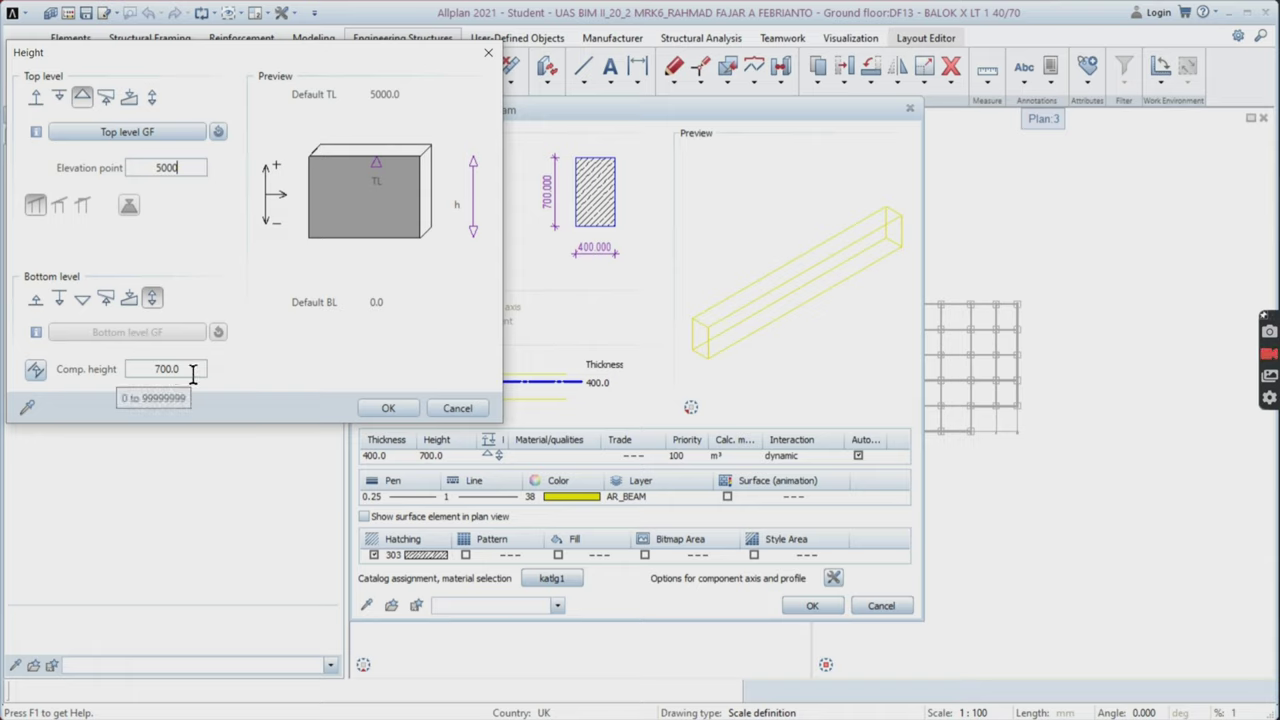
pyautogui.click(388, 408)
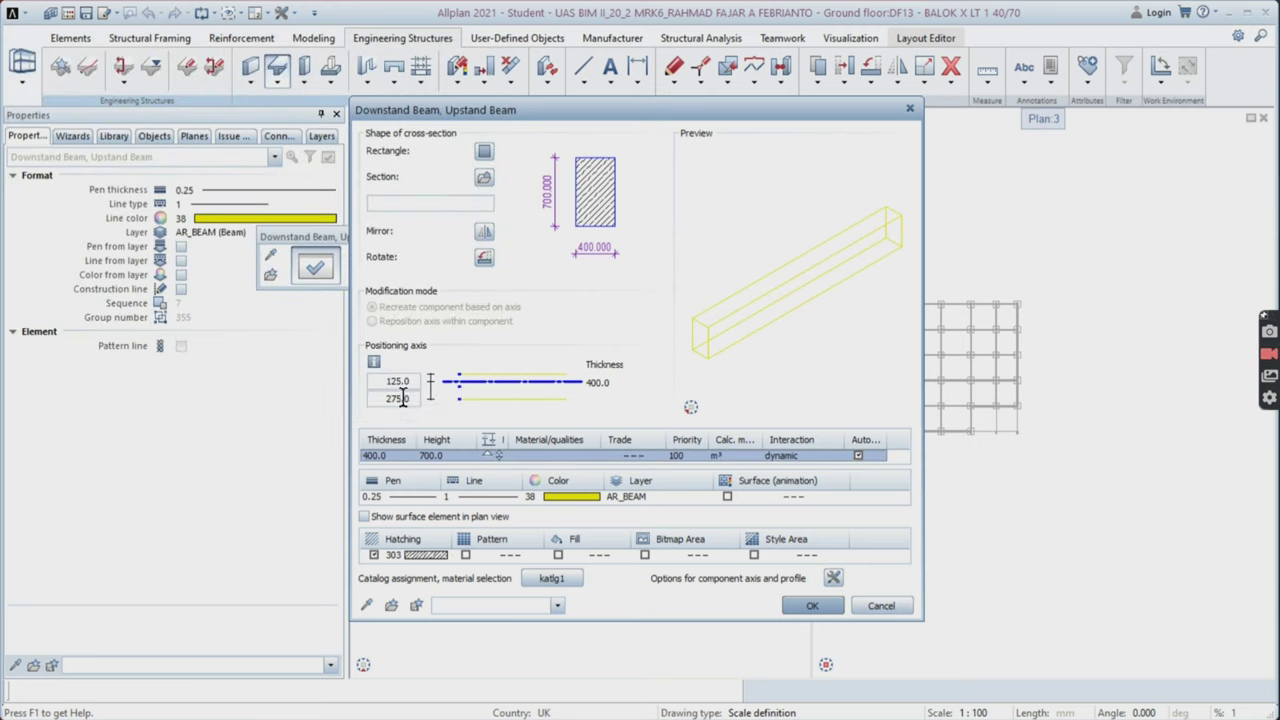
# - Centre the beam's positioning axis with offsets of 200 mm on both sides and apply the beam properties
pyautogui.click(406, 381)
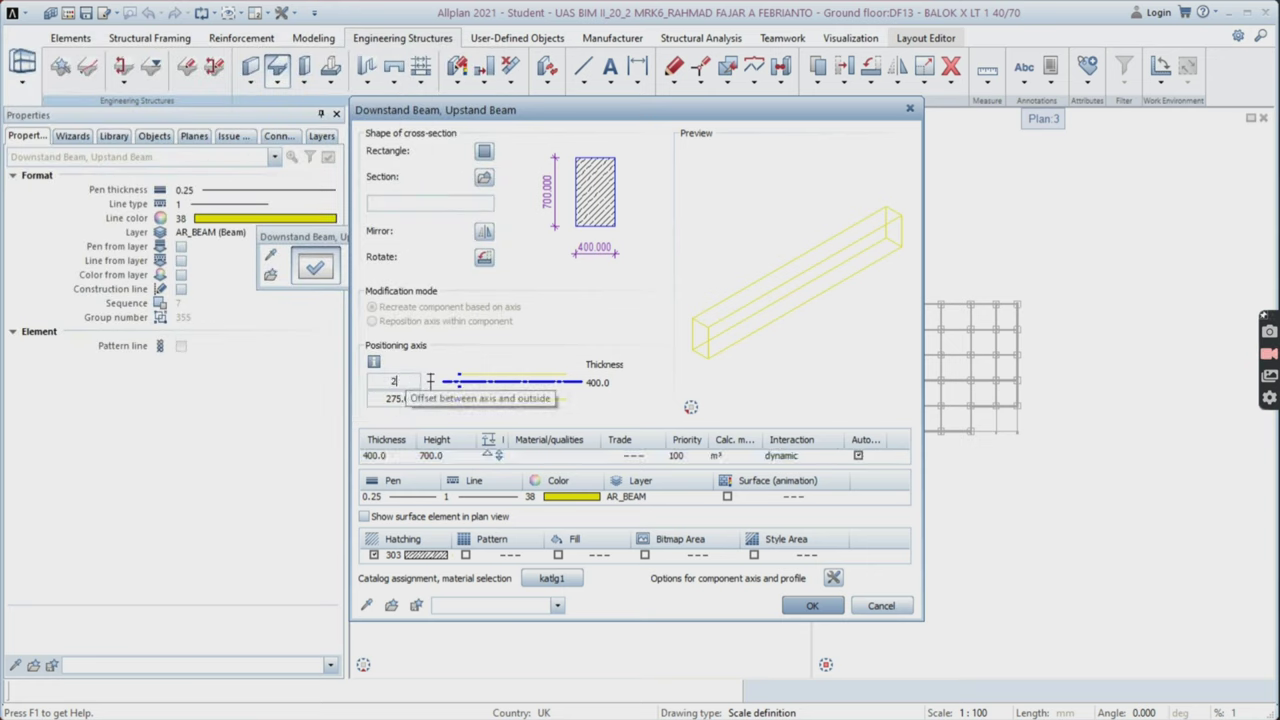
pyautogui.press('Tab')
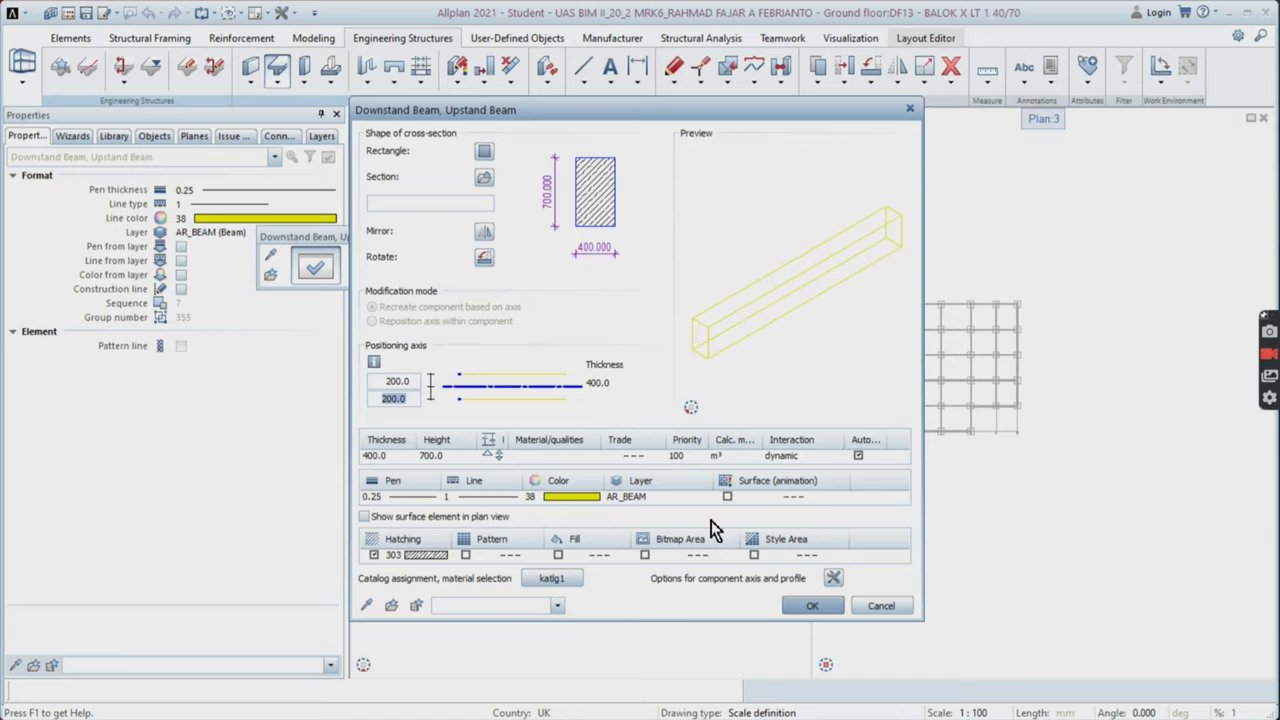
pyautogui.click(813, 607)
# - Place a beam on the southernmost gridline from the east face of column C to the west face of column D
pyautogui.scroll(8, 849, 346)
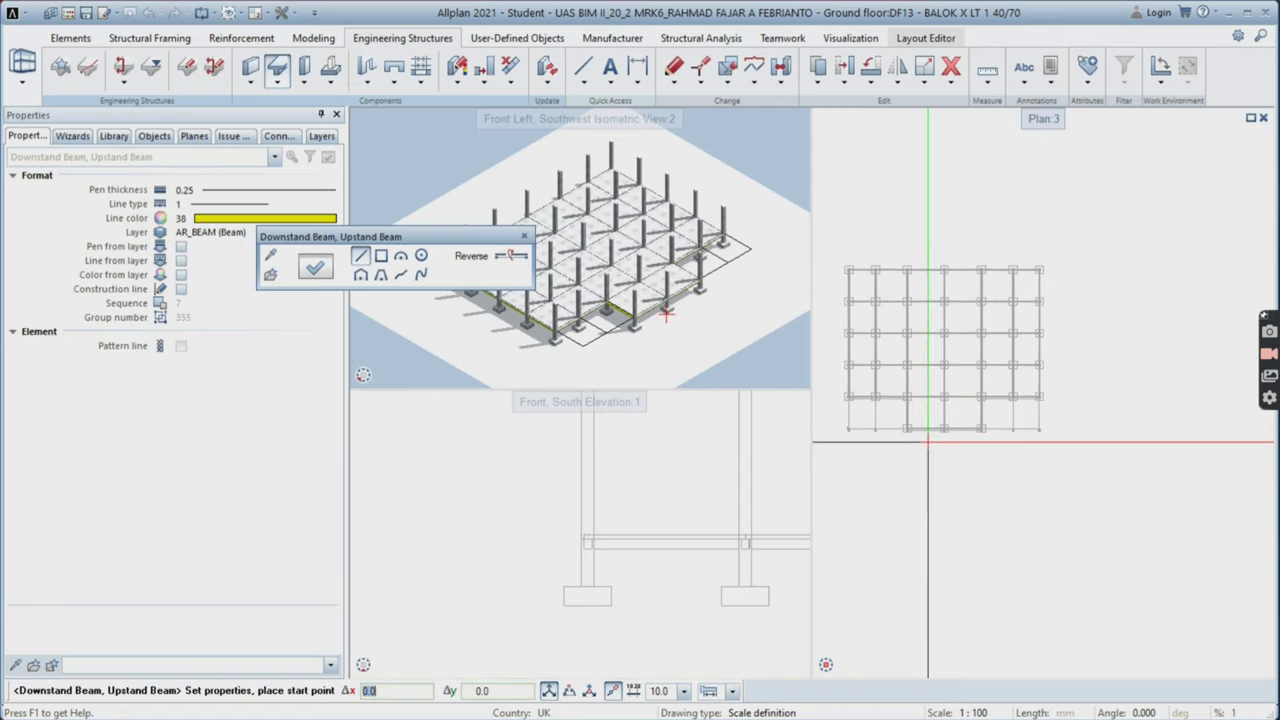
pyautogui.scroll(5, 901, 461)
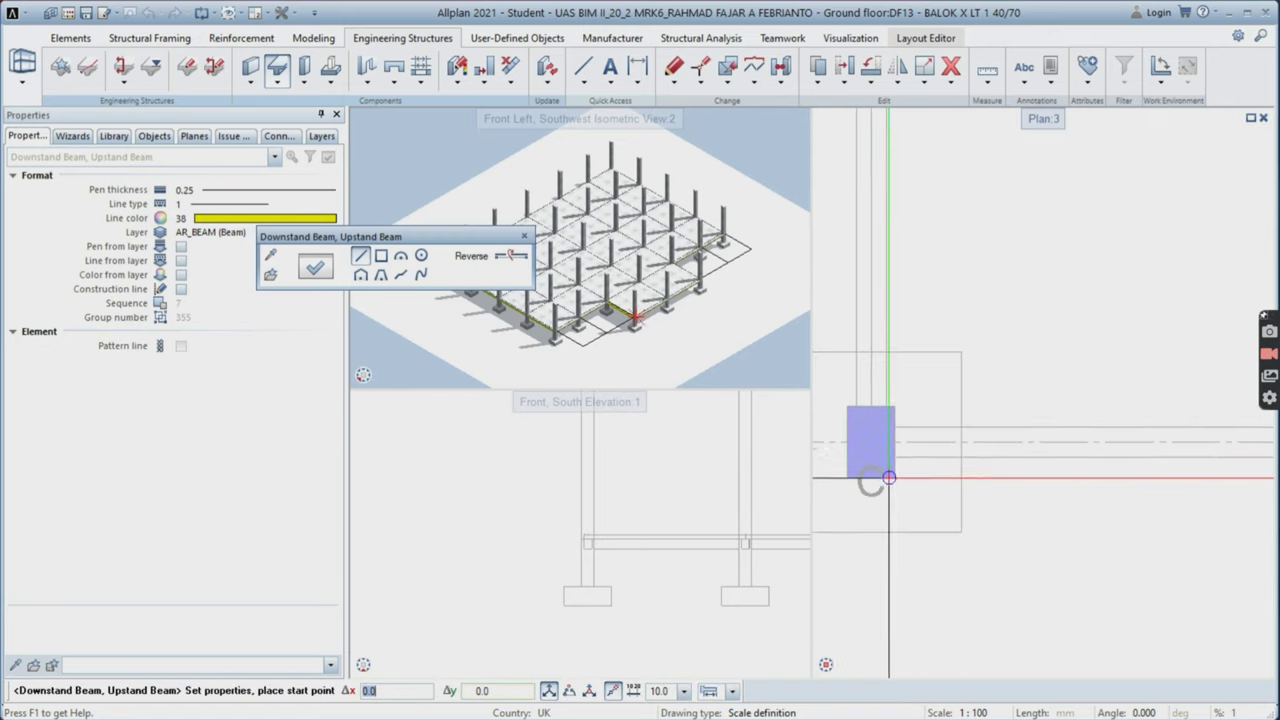
pyautogui.click(900, 410)
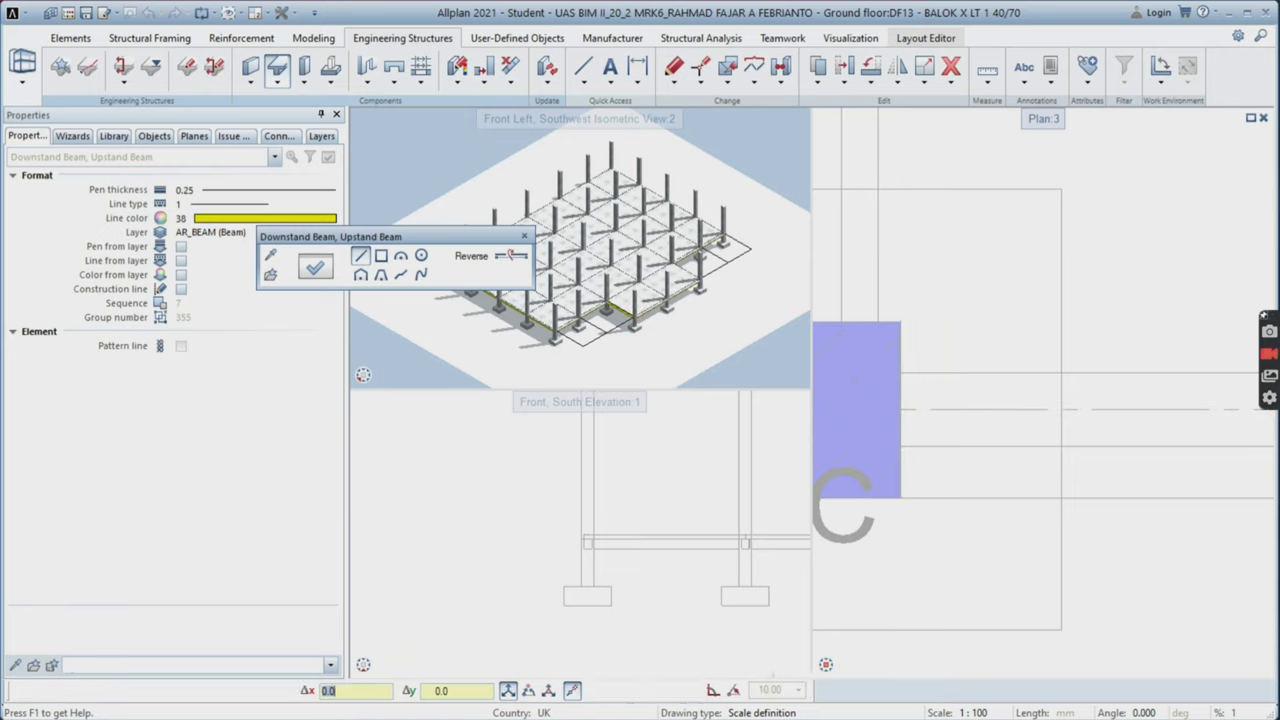
pyautogui.scroll(-5, 960, 430)
pyautogui.scroll(5, 1150, 460)
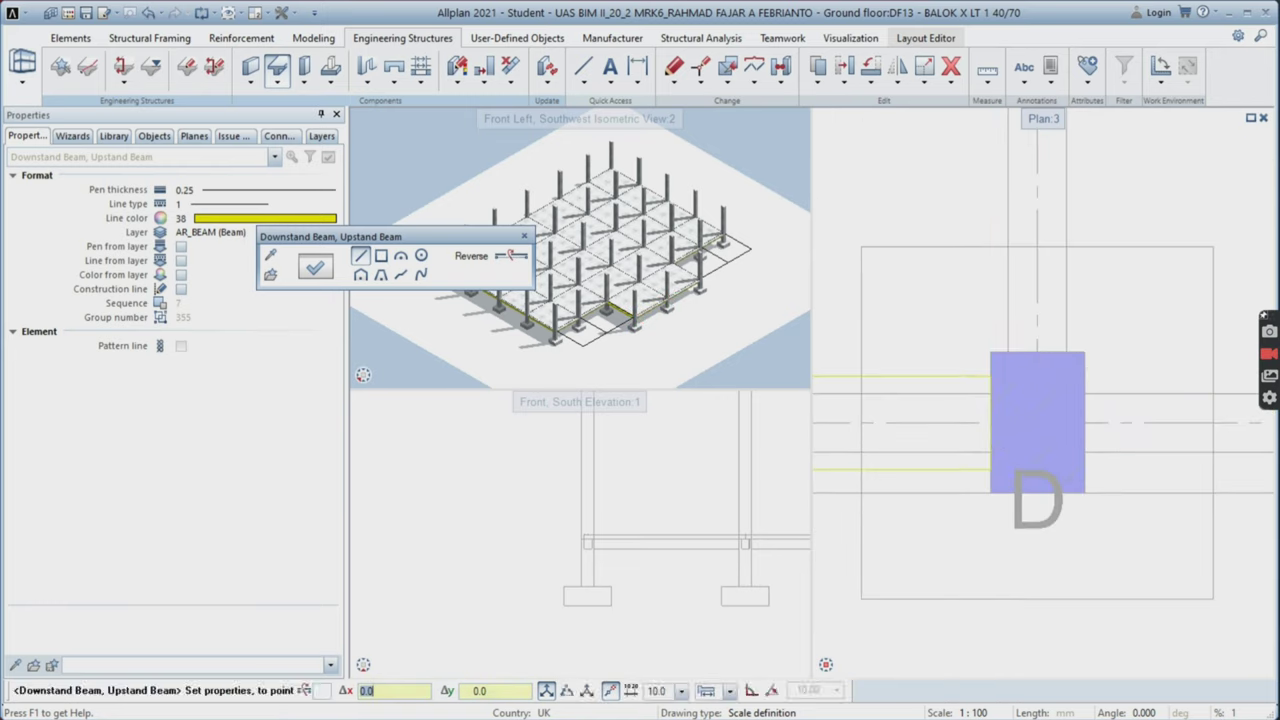
pyautogui.click(990, 423)
# - Place a beam on the southernmost gridline from the east face of column D to the west face of column E
pyautogui.scroll(-3, 1095, 440)
pyautogui.scroll(4, 958, 420)
pyautogui.click(958, 392)
pyautogui.scroll(-3, 958, 392)
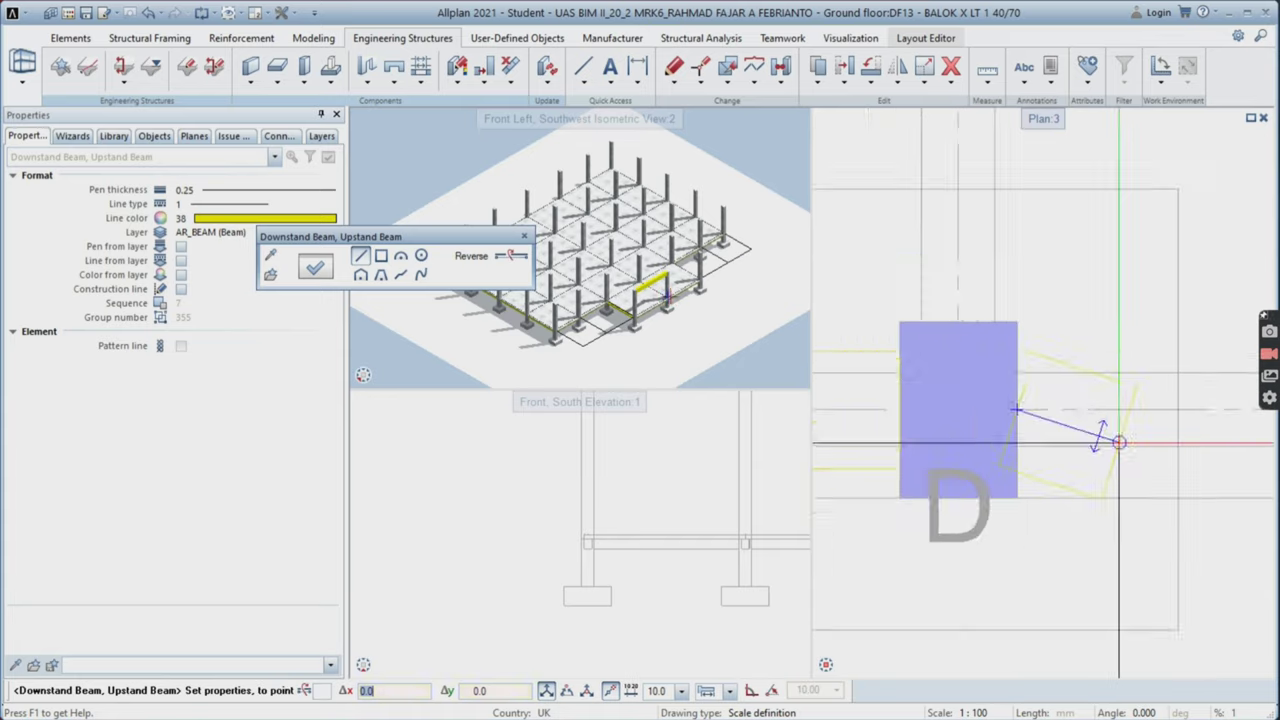
pyautogui.scroll(3, 1100, 456)
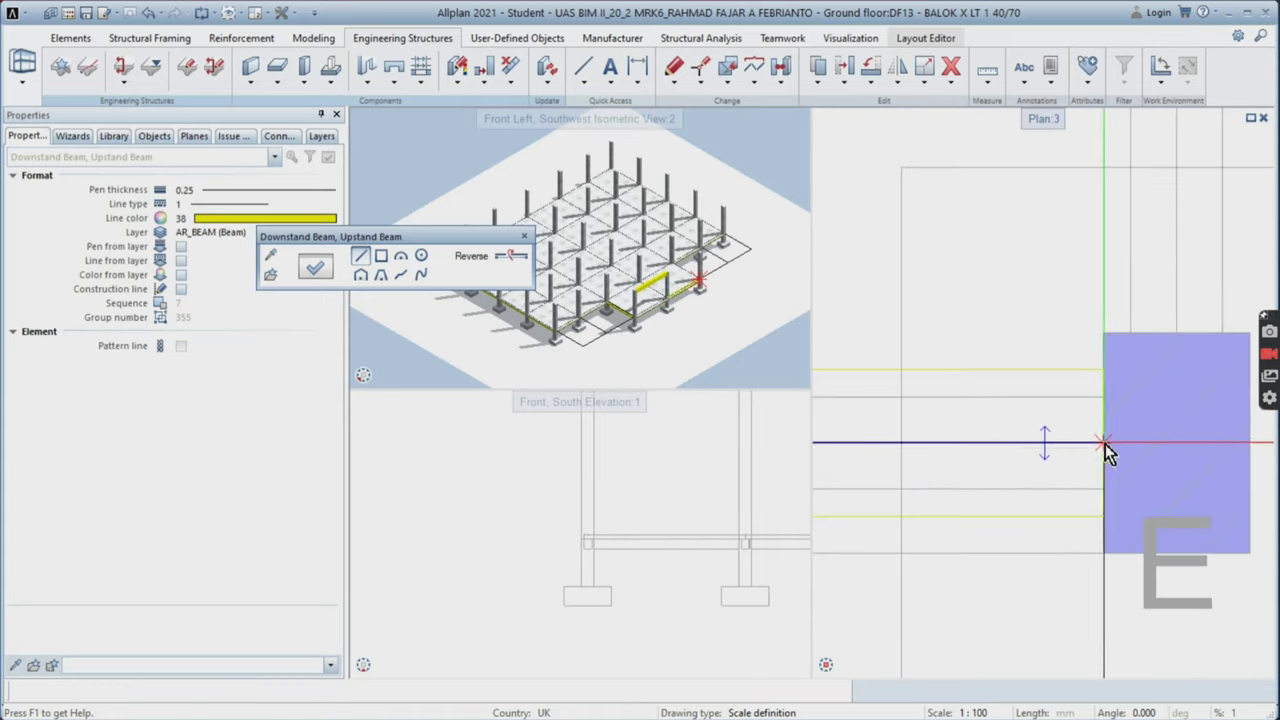
pyautogui.click(1103, 441)
# - Place a beam on gridline 2 from the east face of column A to the west face of column B
pyautogui.scroll(-4, 1100, 440)
pyautogui.scroll(5, 925, 302)
pyautogui.click(896, 293)
pyautogui.scroll(-2, 1054, 344)
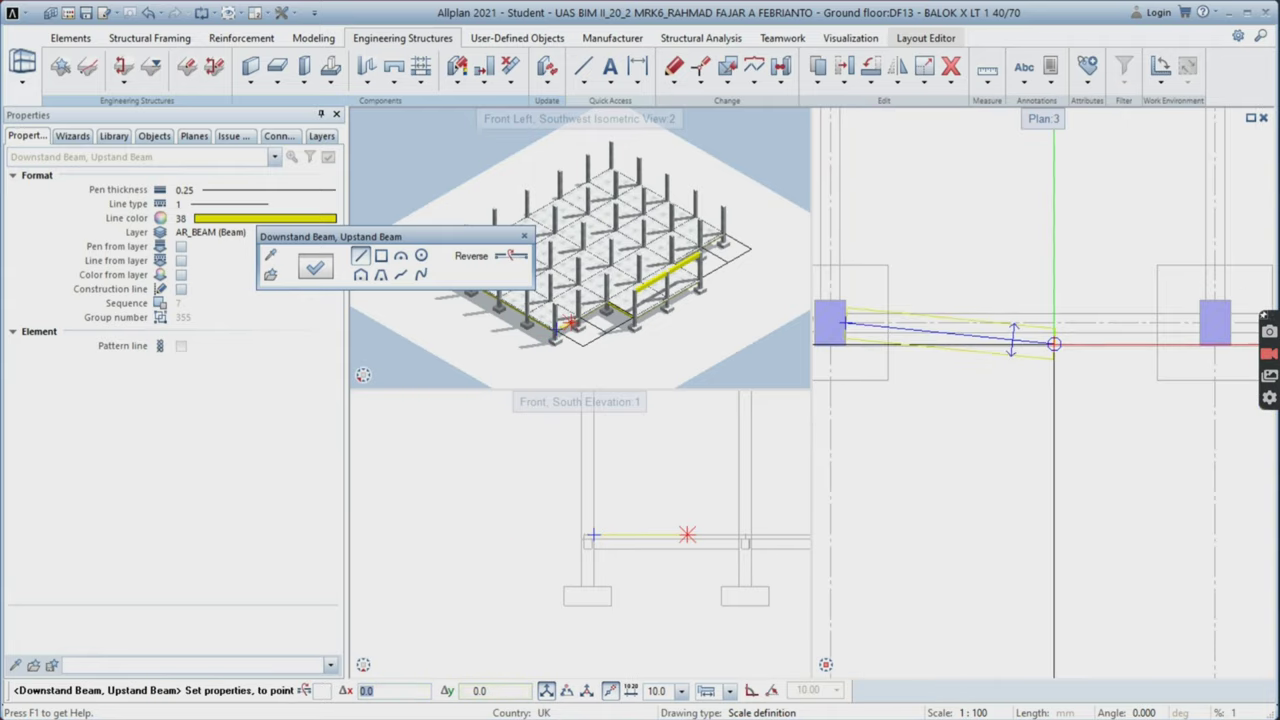
pyautogui.scroll(3, 1064, 316)
pyautogui.click(1045, 316)
pyautogui.scroll(-3, 1014, 386)
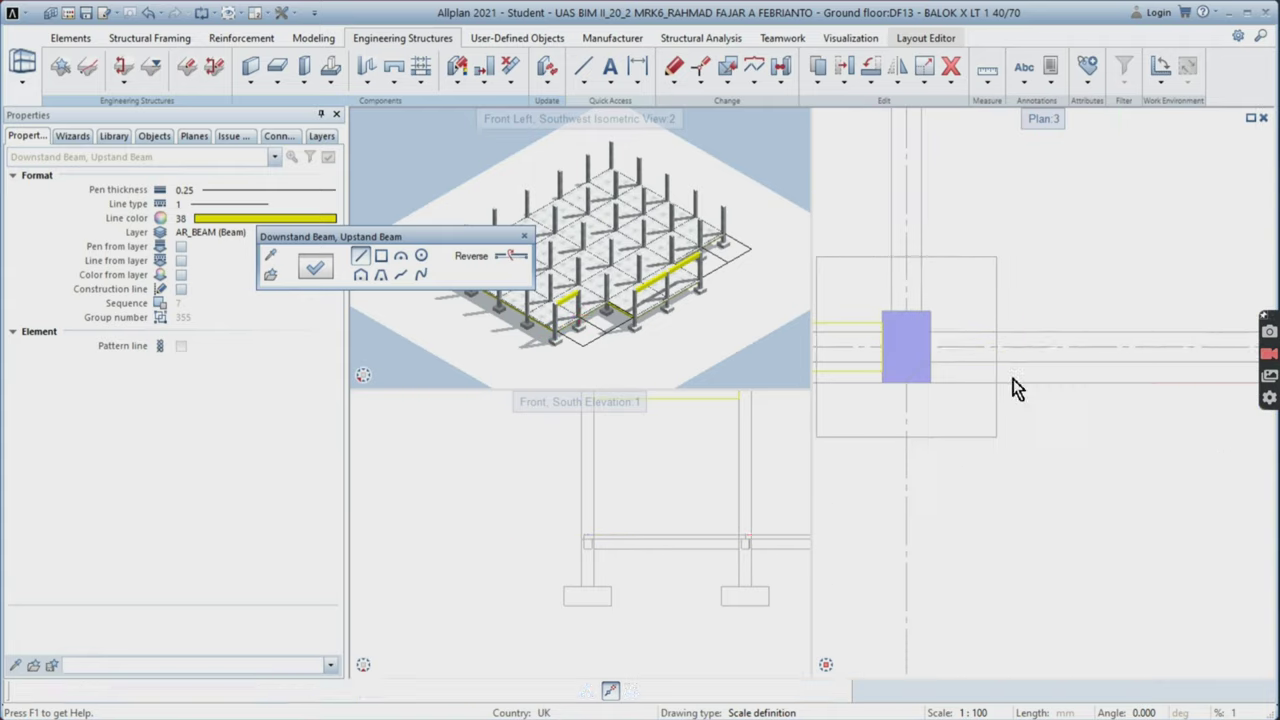
# - Continue the gridline 2 beams from the east face of column B to the west face of column C
pyautogui.scroll(3, 929, 351)
pyautogui.click(917, 354)
pyautogui.scroll(-5, 917, 384)
pyautogui.scroll(5, 1150, 406)
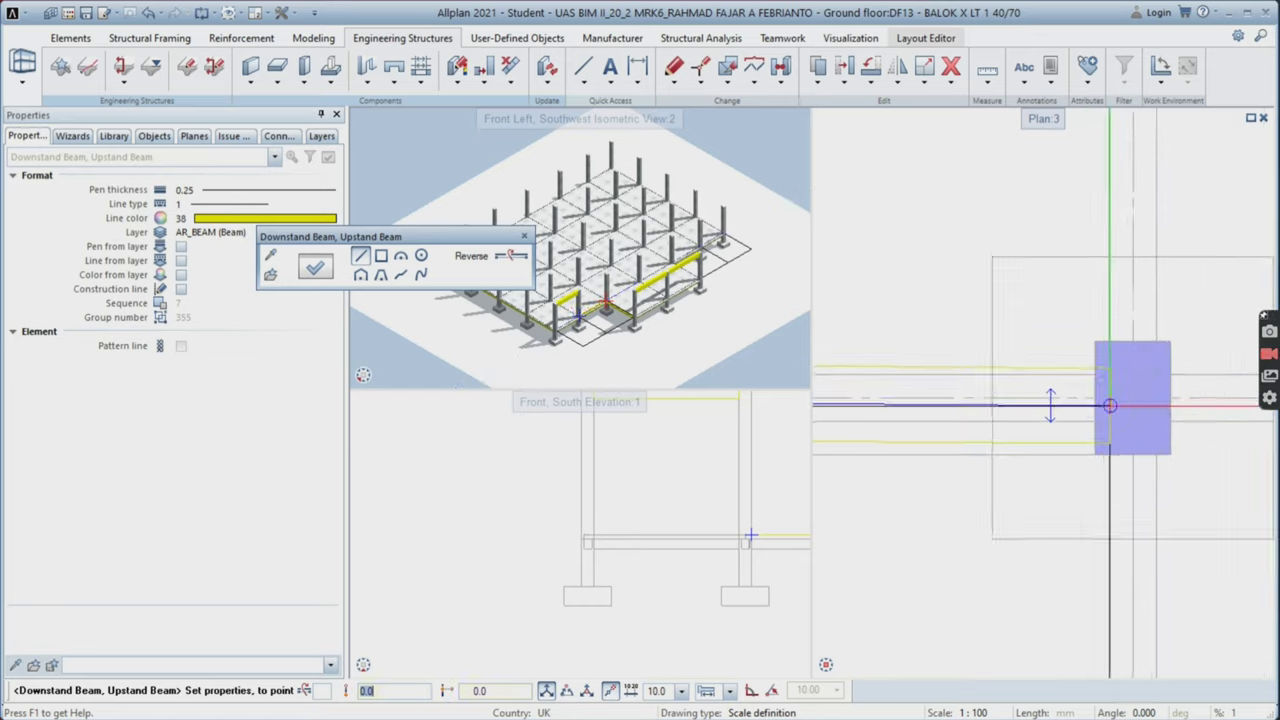
pyautogui.click(1091, 396)
pyautogui.scroll(-2, 1151, 441)
pyautogui.click(1150, 440)
pyautogui.scroll(-4, 1140, 436)
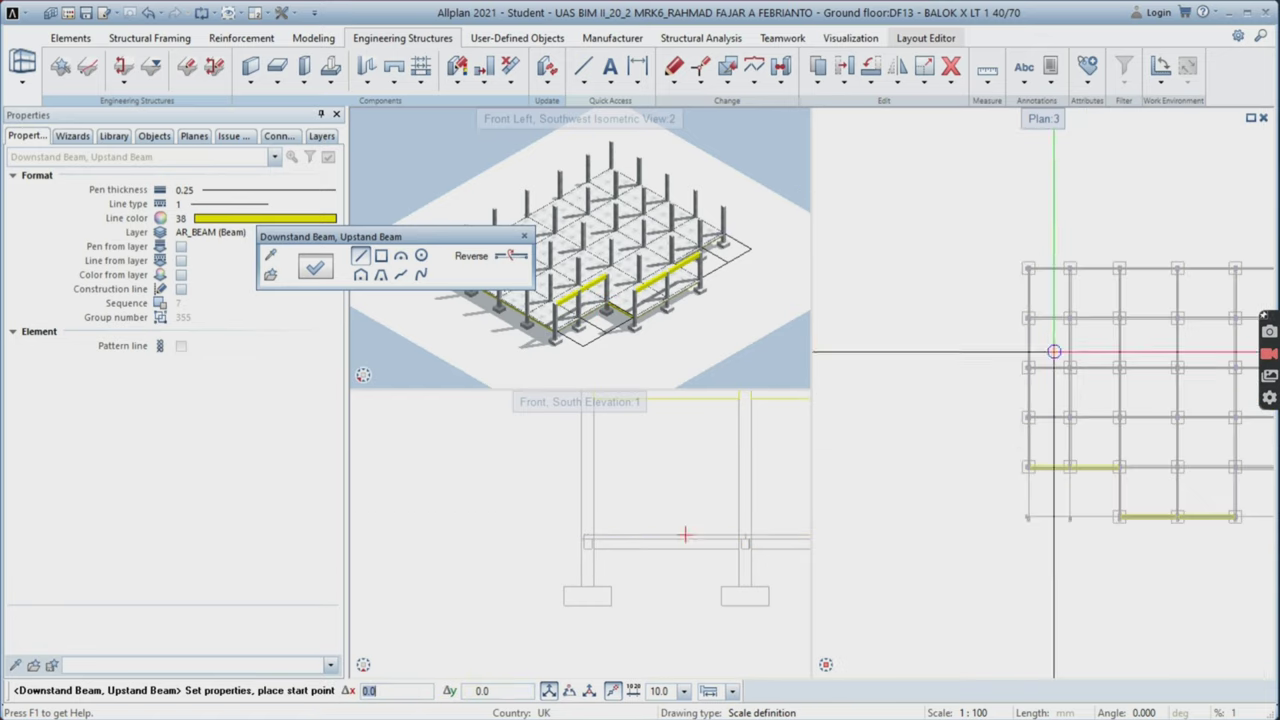
# - Copy the two gridline 2 beams between columns A and C to gridline 3, using column A's east face as reference
pyautogui.click(818, 84)
pyautogui.click(852, 98)
pyautogui.moveTo(1068, 457); pyautogui.dragTo(1023, 440, button='middle')
pyautogui.moveTo(961, 432); pyautogui.dragTo(1135, 471)
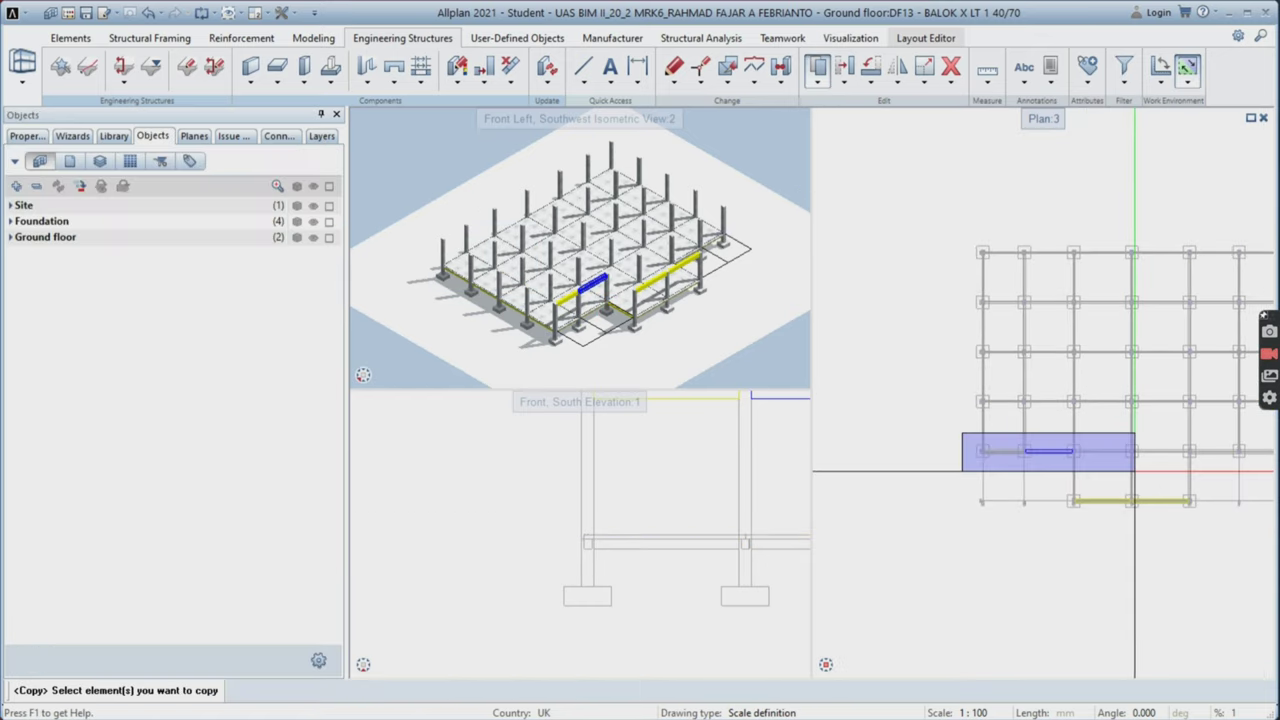
pyautogui.scroll(2, 929, 425)
pyautogui.scroll(8, 1012, 463)
pyautogui.click(972, 481)
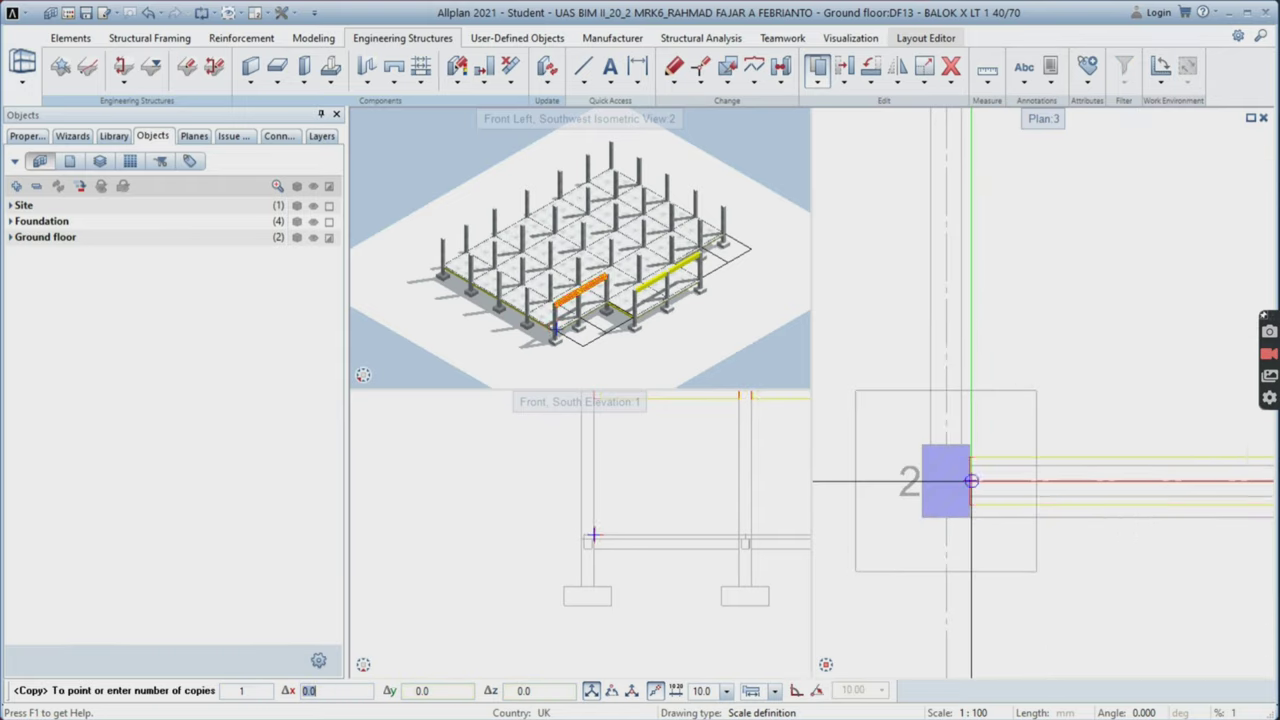
pyautogui.scroll(-1, 972, 481)
pyautogui.moveTo(983, 230); pyautogui.dragTo(1004, 594, button='middle')
pyautogui.scroll(-3, 1004, 460)
pyautogui.scroll(4, 1004, 369)
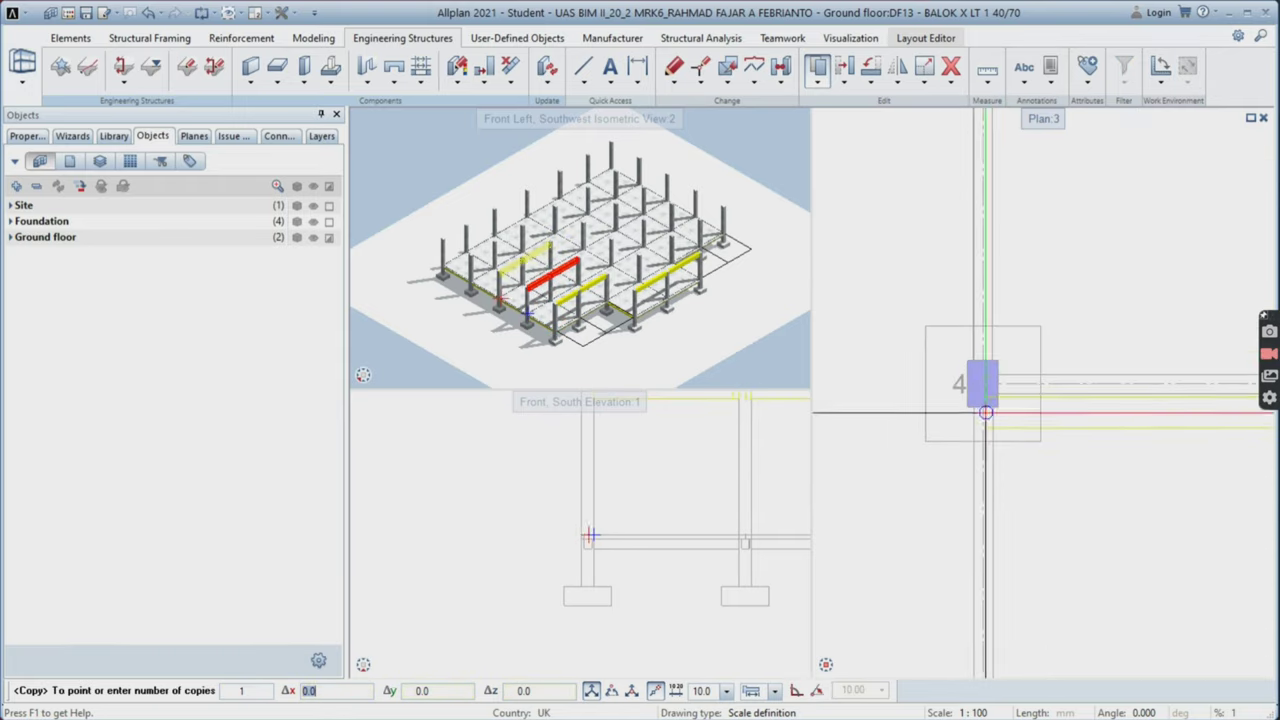
# - Place further copies of the two A–C beams on gridlines 4, 5 and 6, and end the copying
pyautogui.moveTo(1000, 225); pyautogui.dragTo(1024, 590, button='middle')
pyautogui.scroll(-3, 1028, 370)
pyautogui.scroll(4, 1029, 170)
pyautogui.click(1025, 289)
pyautogui.scroll(-1, 1023, 286)
pyautogui.moveTo(1018, 140); pyautogui.dragTo(999, 680, button='middle')
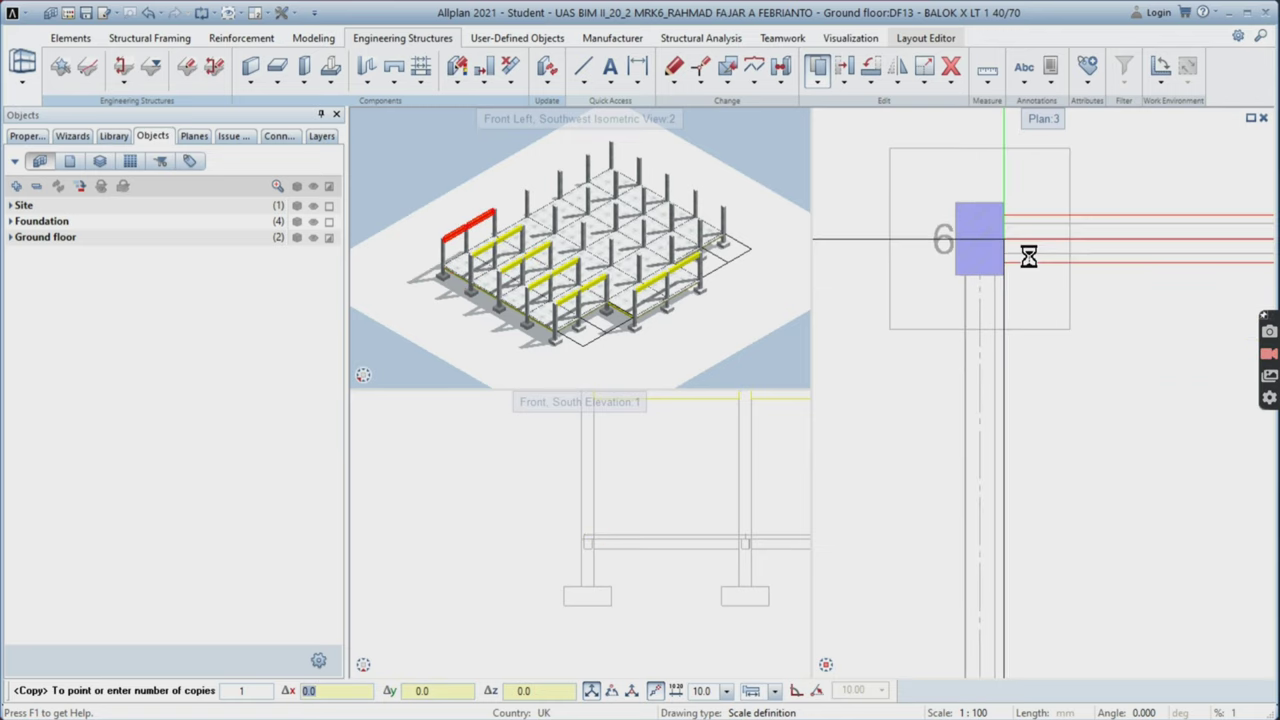
pyautogui.press('Escape')
# - Copy the two southernmost beams between columns C and E northward with 5 copies, spaced from gridline 1 to gridline 2
pyautogui.scroll(-8, 1100, 490)
pyautogui.moveTo(1050, 470); pyautogui.dragTo(980, 391, button='middle')
pyautogui.click(817, 78)
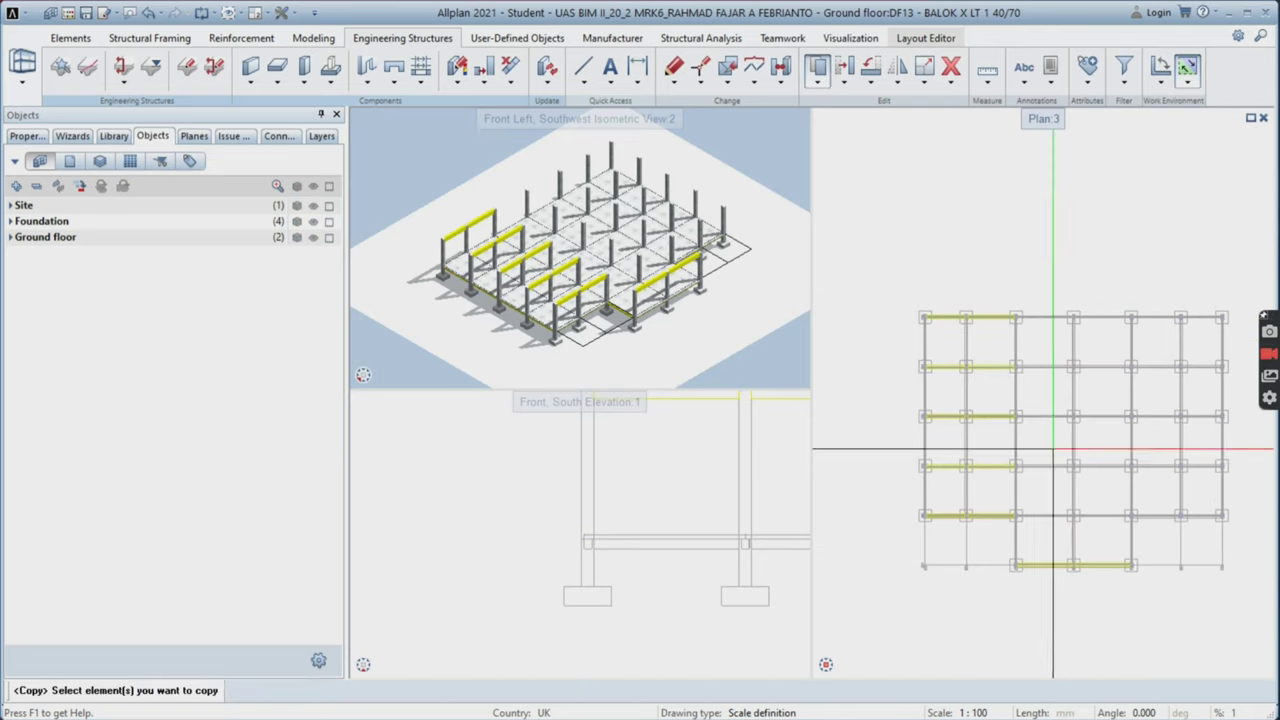
pyautogui.scroll(2, 1187, 621)
pyautogui.click(965, 535)
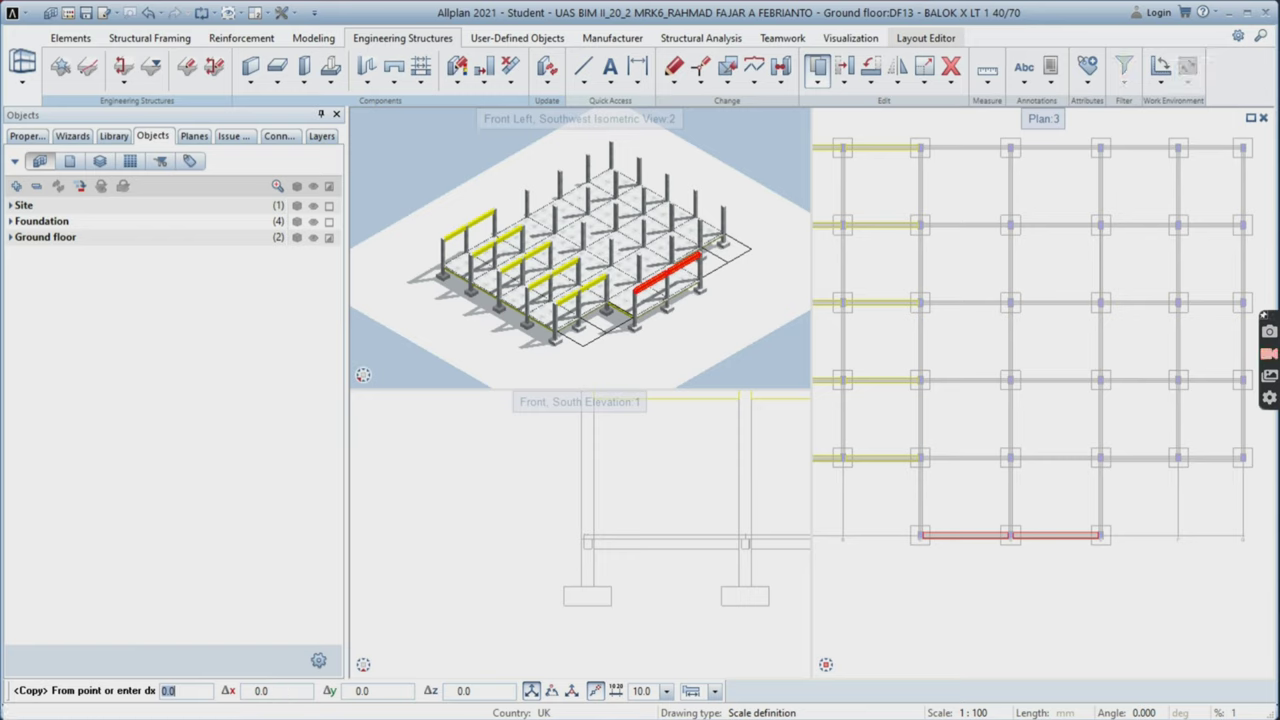
pyautogui.scroll(4, 918, 532)
pyautogui.click(915, 521)
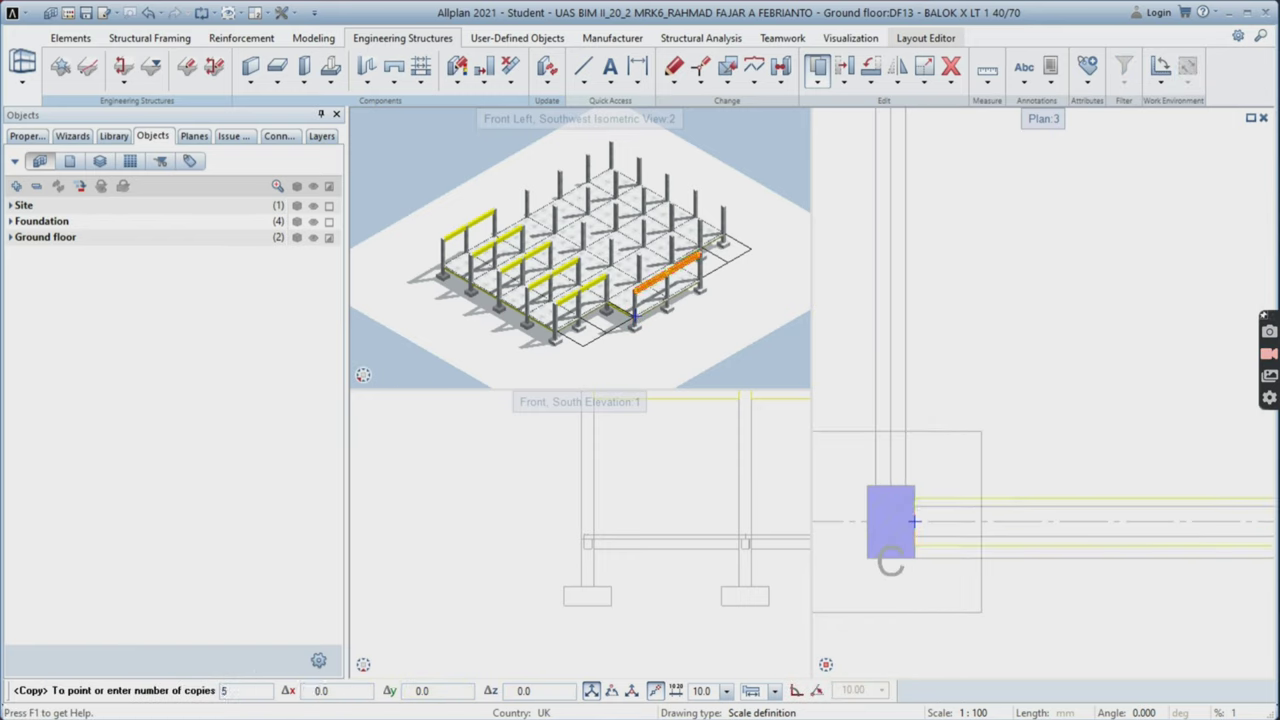
pyautogui.press('Return')
pyautogui.scroll(-2, 1000, 349)
pyautogui.scroll(3, 991, 420)
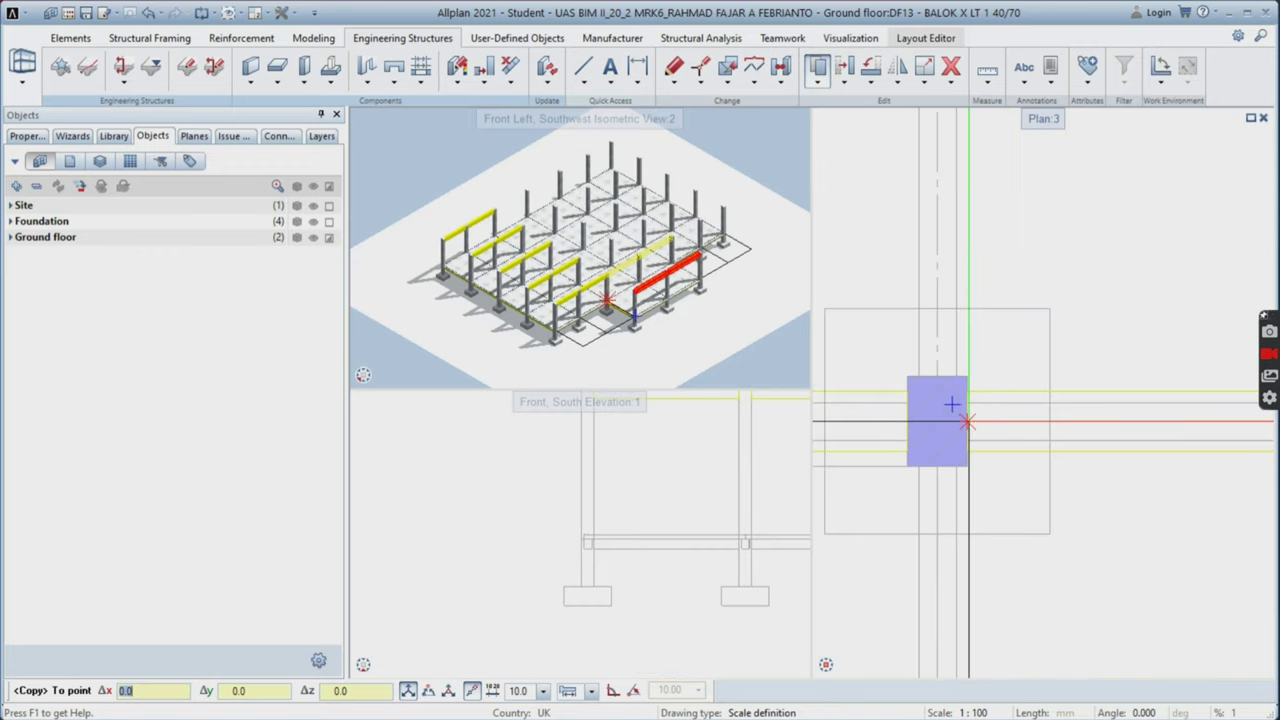
pyautogui.click(966, 422)
pyautogui.scroll(-4, 1066, 437)
pyautogui.press('Escape')
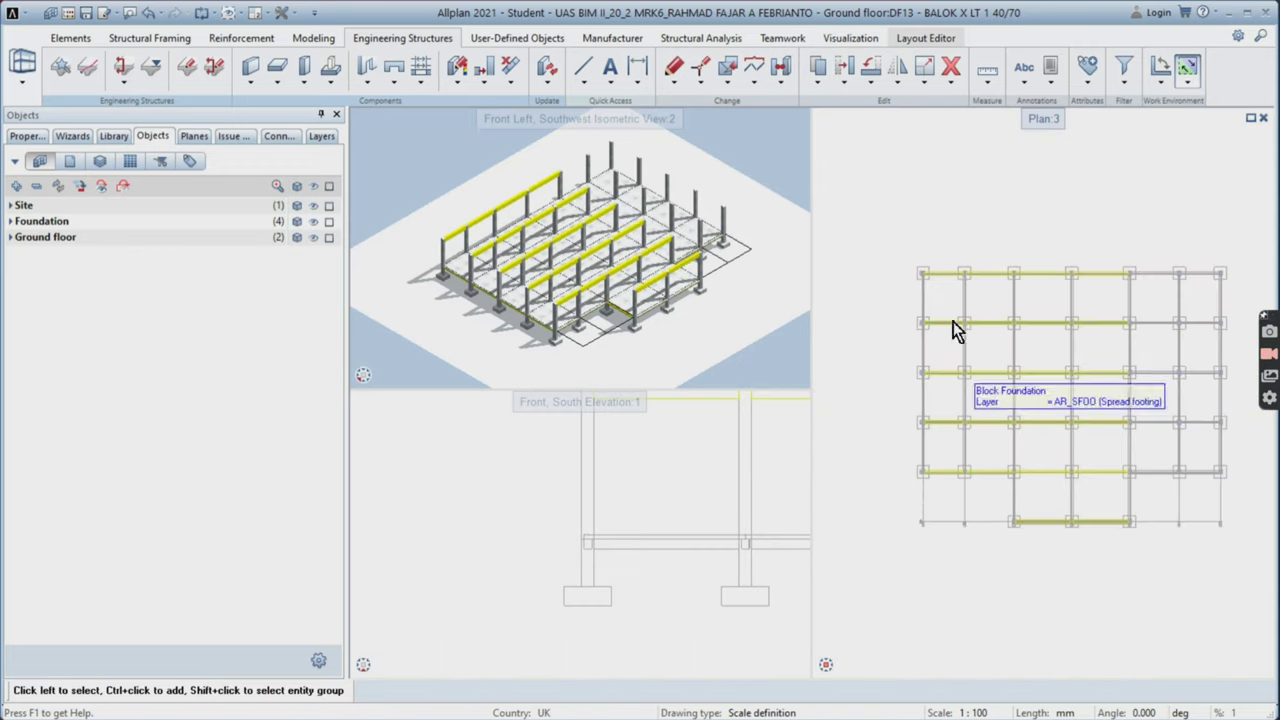
pyautogui.click(885, 88)
pyautogui.click(930, 113)
pyautogui.moveTo(886, 240); pyautogui.dragTo(1007, 502)
pyautogui.click(1012, 238)
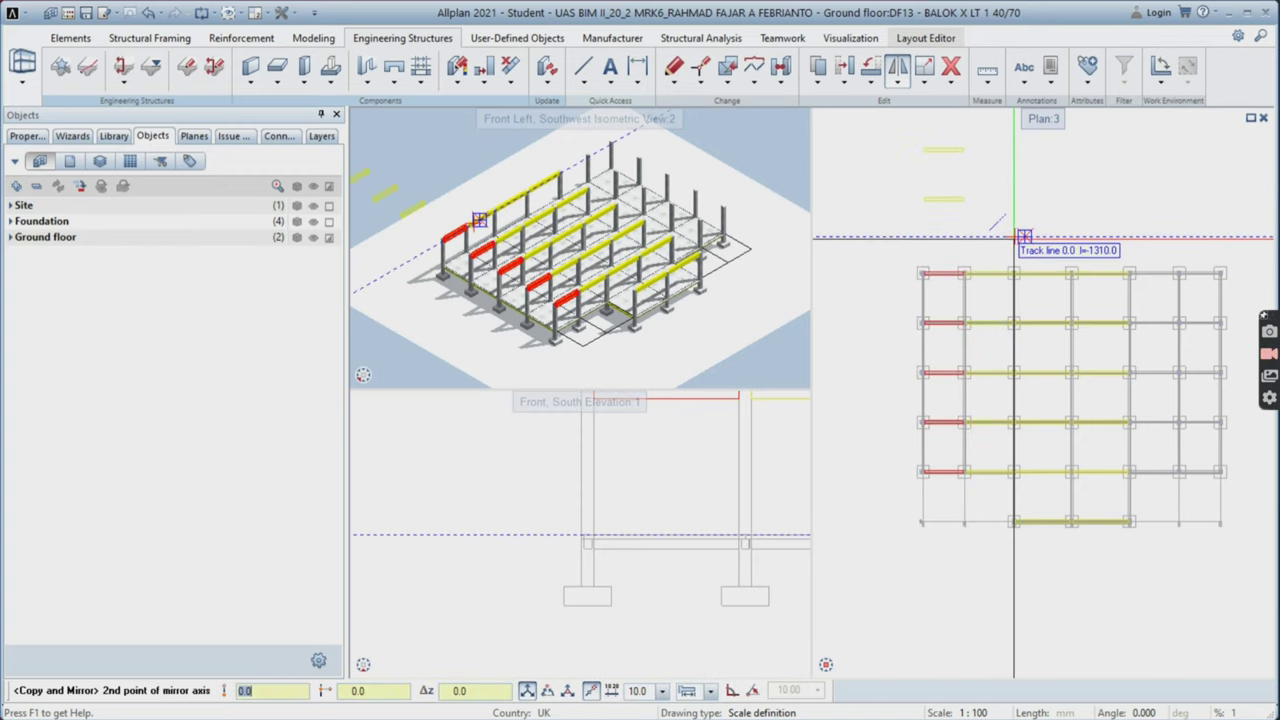
pyautogui.press('Escape')
# - Copy and mirror all the beams between columns A and C on gridlines 2 to 6 about the vertical axis through column D
pyautogui.click(897, 85)
pyautogui.click(930, 113)
pyautogui.moveTo(894, 234); pyautogui.dragTo(1018, 508)
pyautogui.scroll(5, 1070, 475)
pyautogui.scroll(5, 1124, 463)
pyautogui.click(1057, 450)
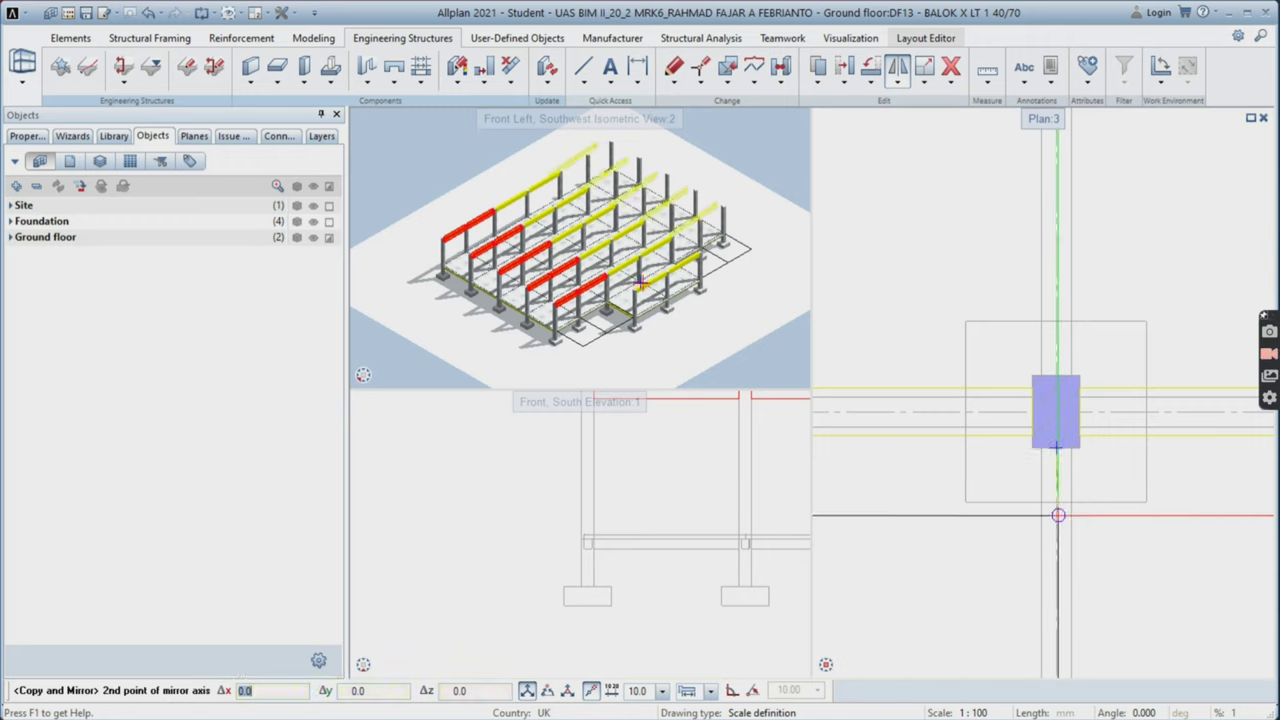
pyautogui.click(1057, 522)
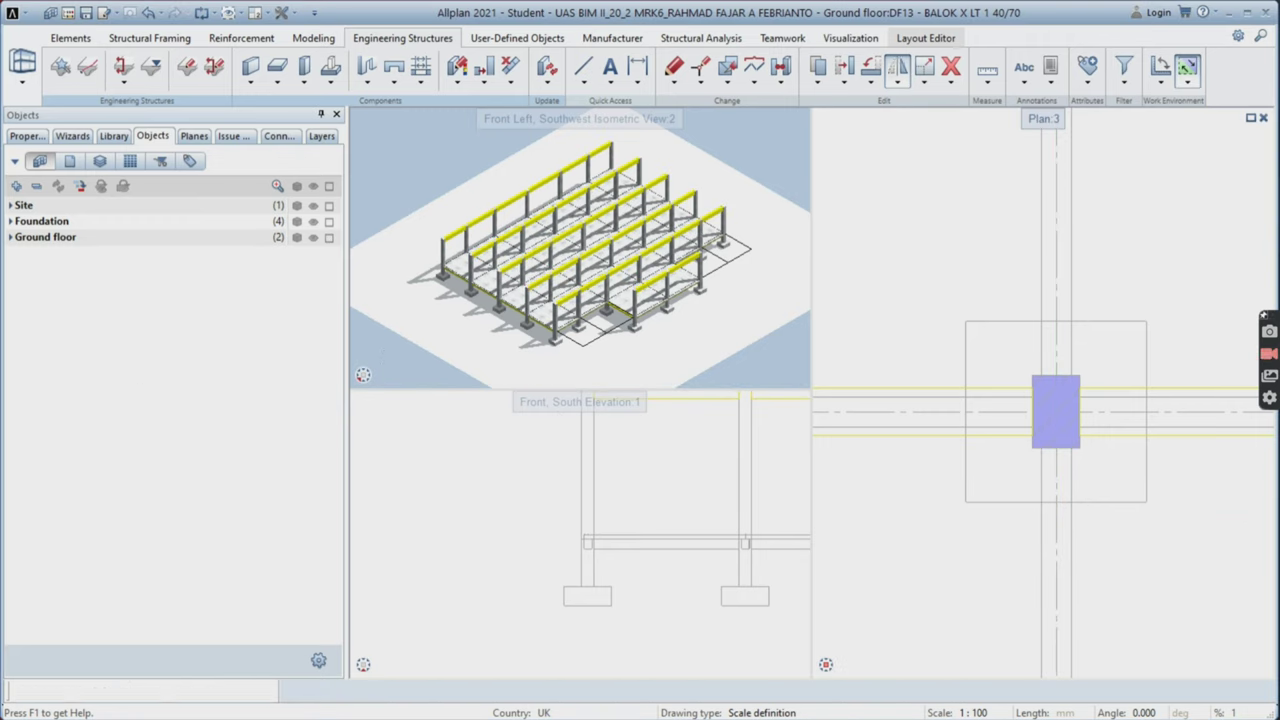
# - Make drawing file 14, BALOK Y LT 1 35/60, the current file in the building structure
pyautogui.doubleClick(880, 388)
pyautogui.click(289, 13)
pyautogui.scroll(-5, 979, 481)
pyautogui.doubleClick(979, 530)
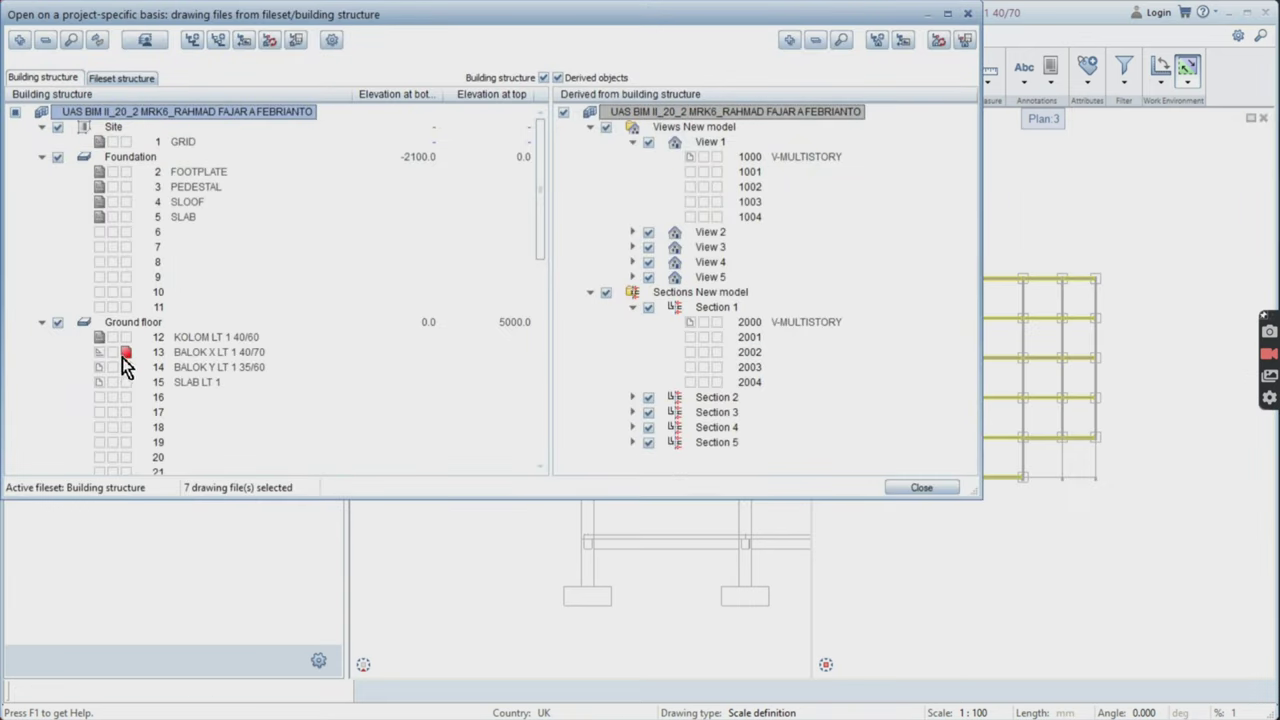
pyautogui.click(899, 488)
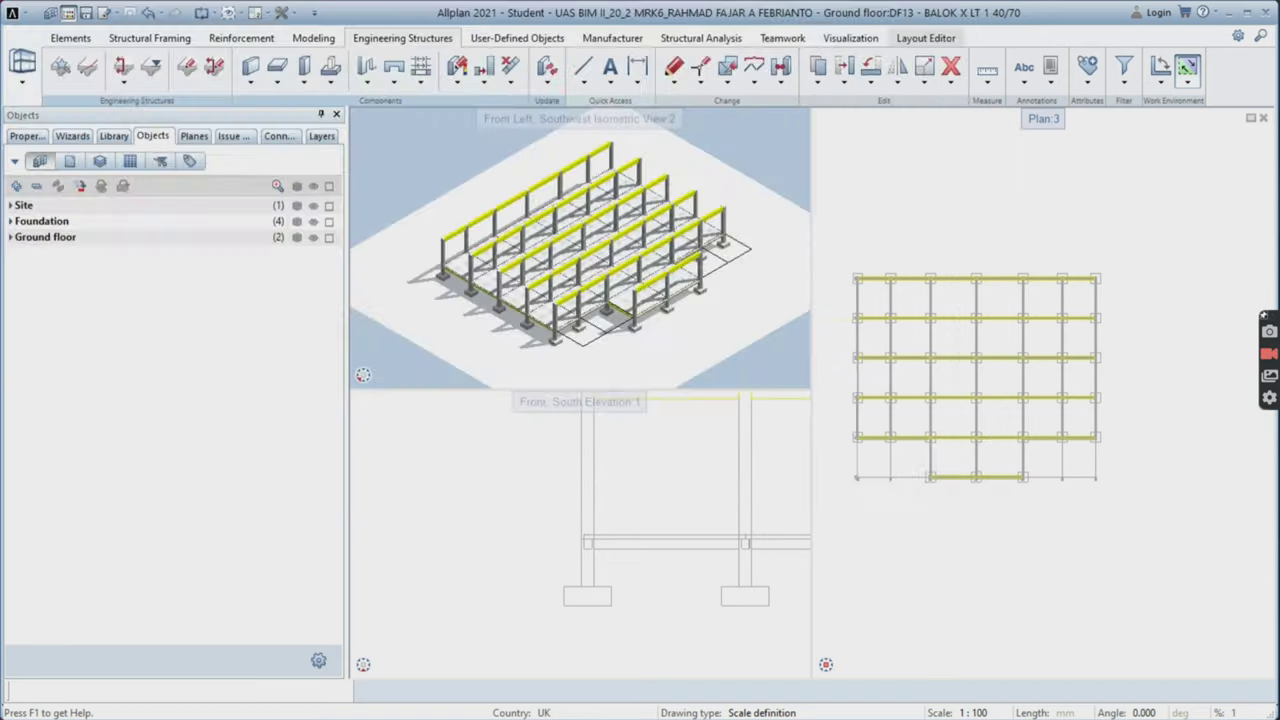
# - Set up a Downstand Beam, Upstand Beam component with a thickness of 350 mm and a height of 600 mm
pyautogui.click(284, 86)
pyautogui.click(337, 130)
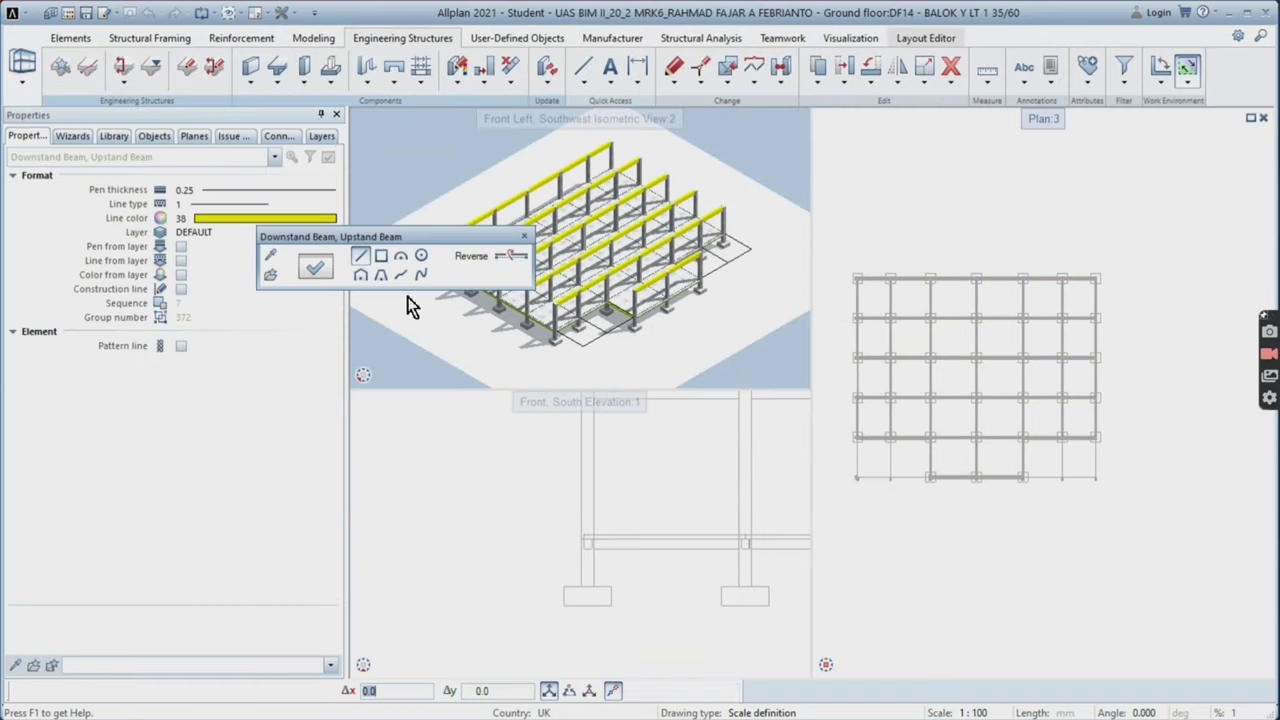
pyautogui.click(318, 267)
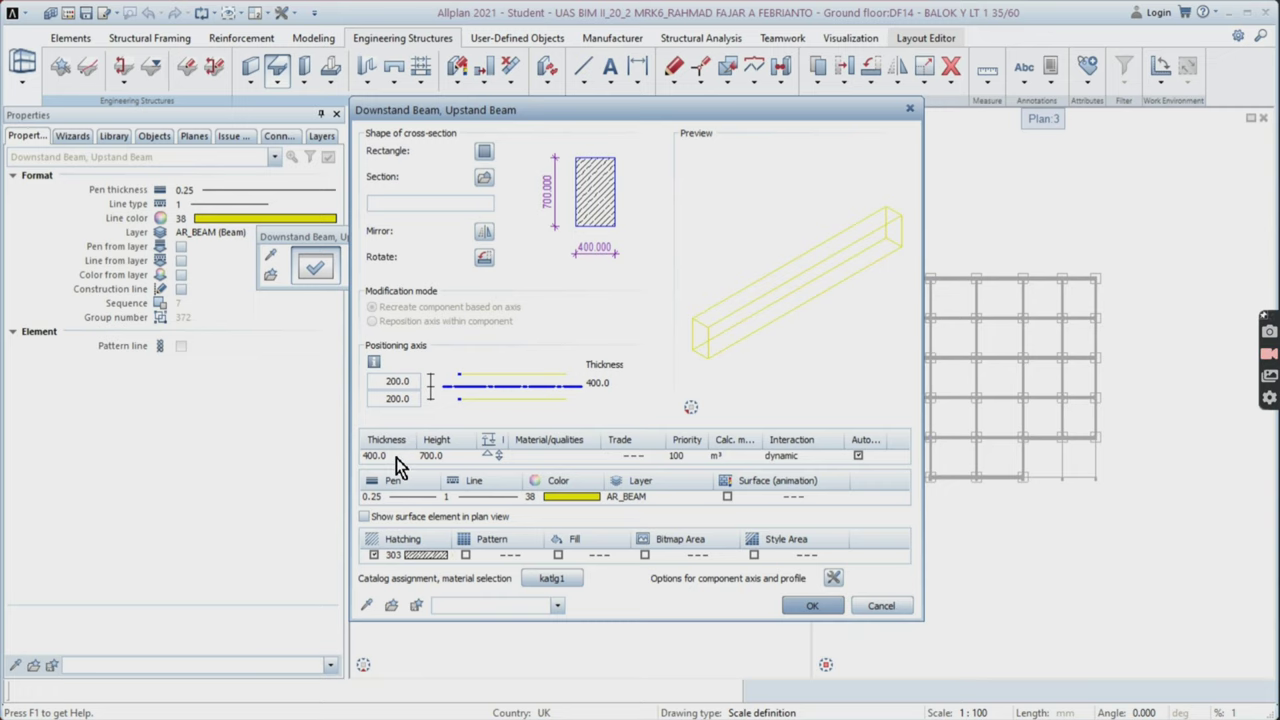
pyautogui.click(396, 458)
pyautogui.click(380, 538)
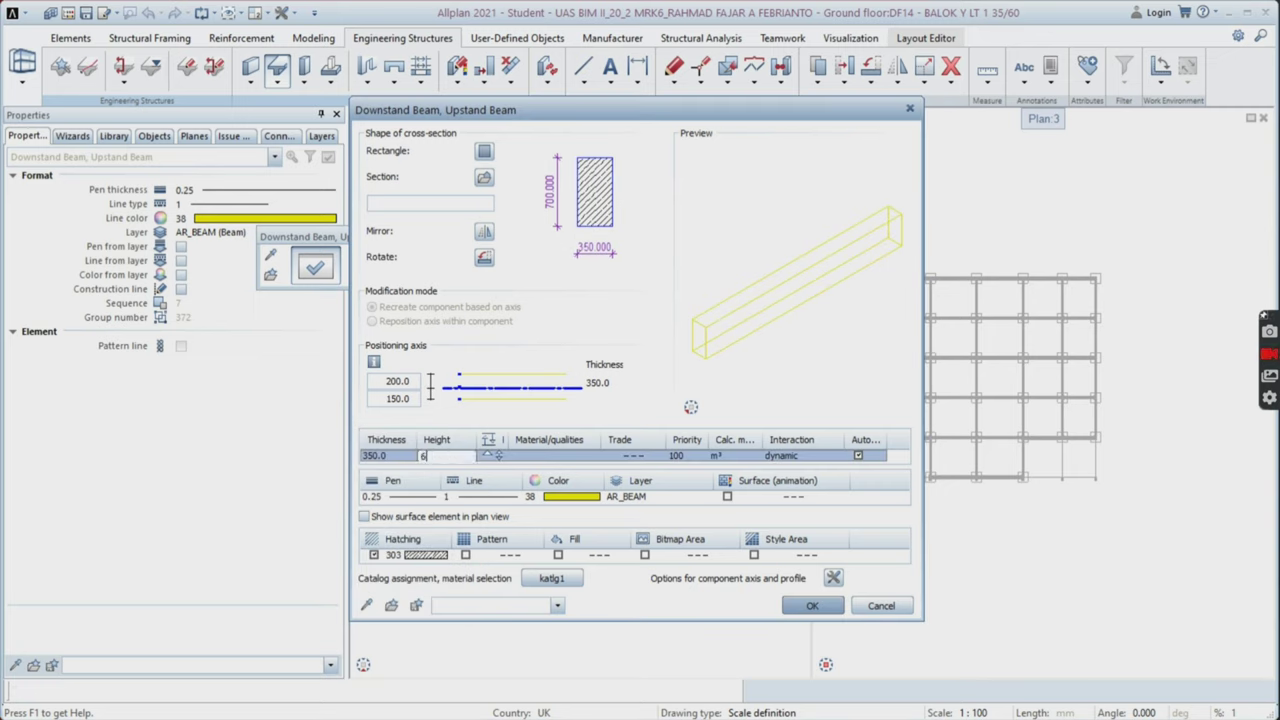
pyautogui.click(448, 458)
pyautogui.write('600')
# - Confirm the beam's top level as Top level GF at 5000 mm and centre its positioning axis with 175 mm offsets
pyautogui.click(492, 456)
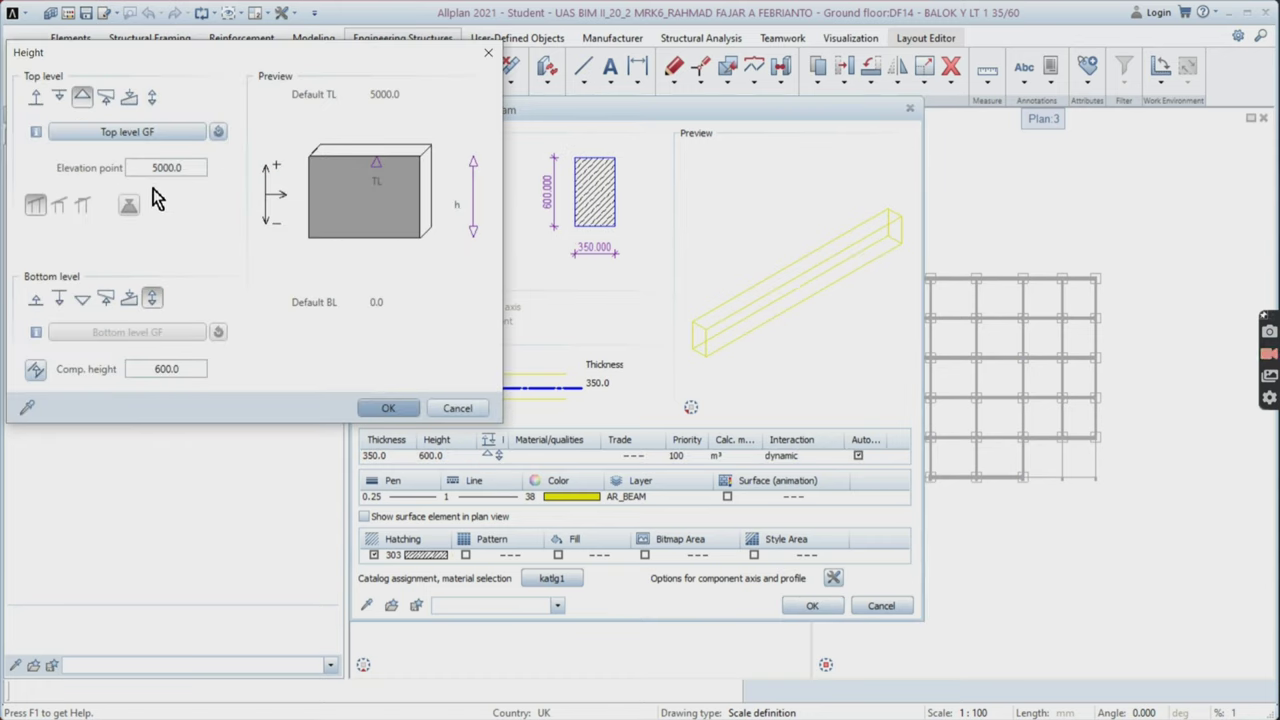
pyautogui.click(150, 133)
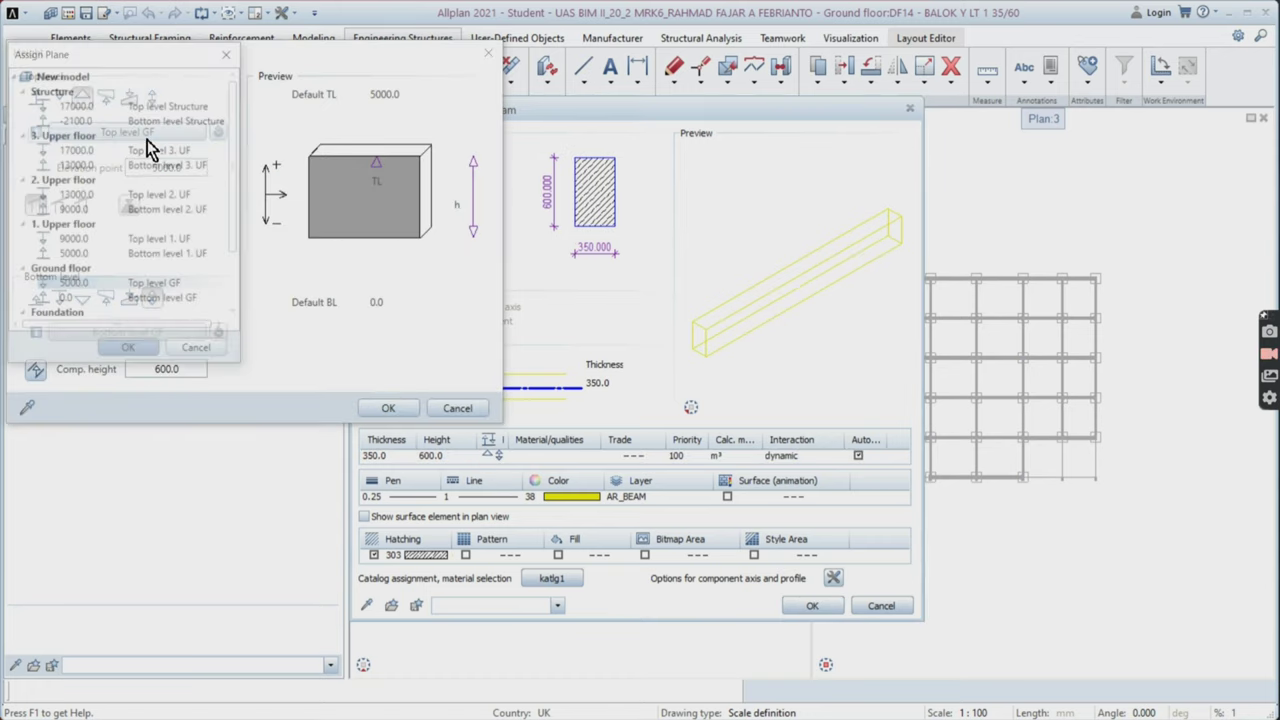
pyautogui.click(130, 352)
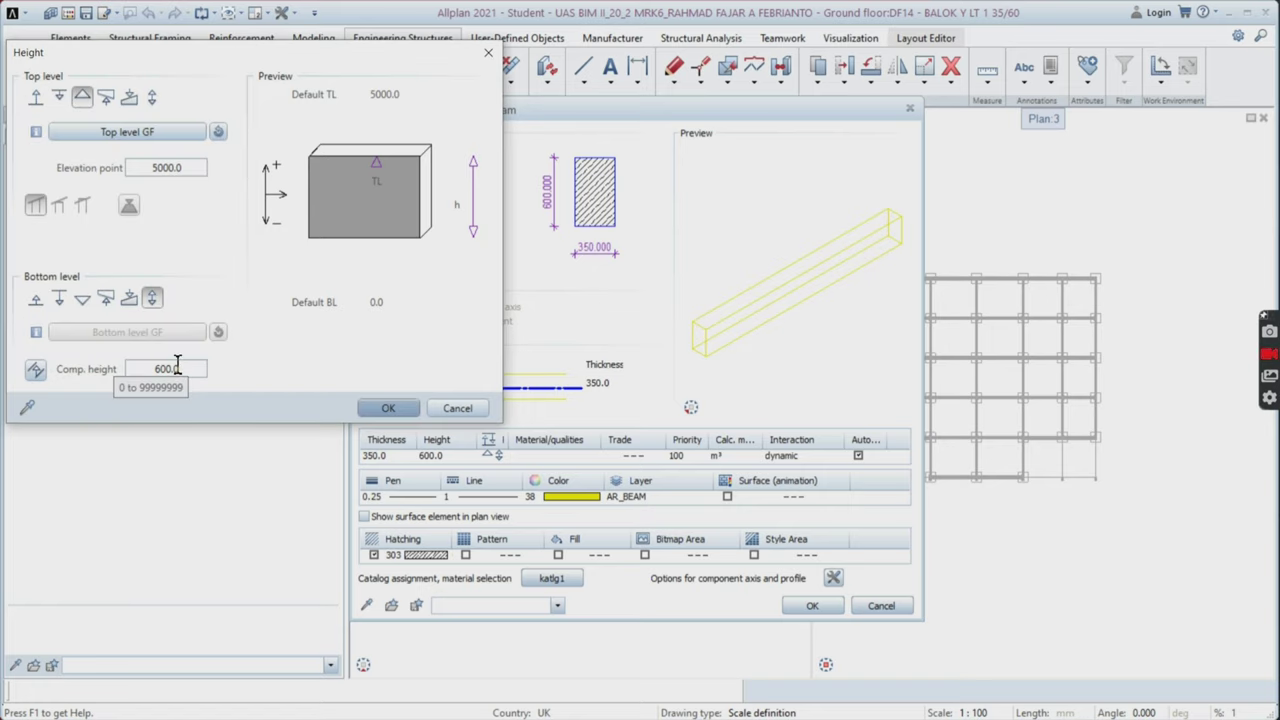
pyautogui.click(388, 408)
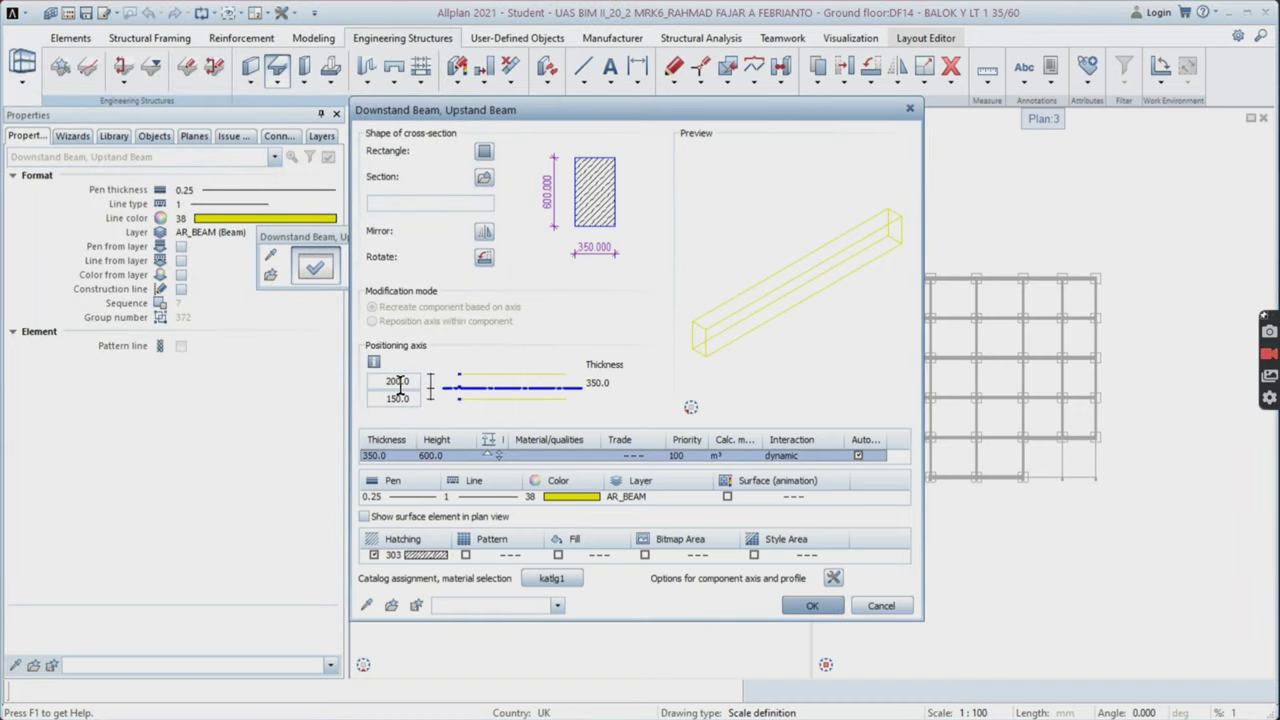
pyautogui.click(395, 382)
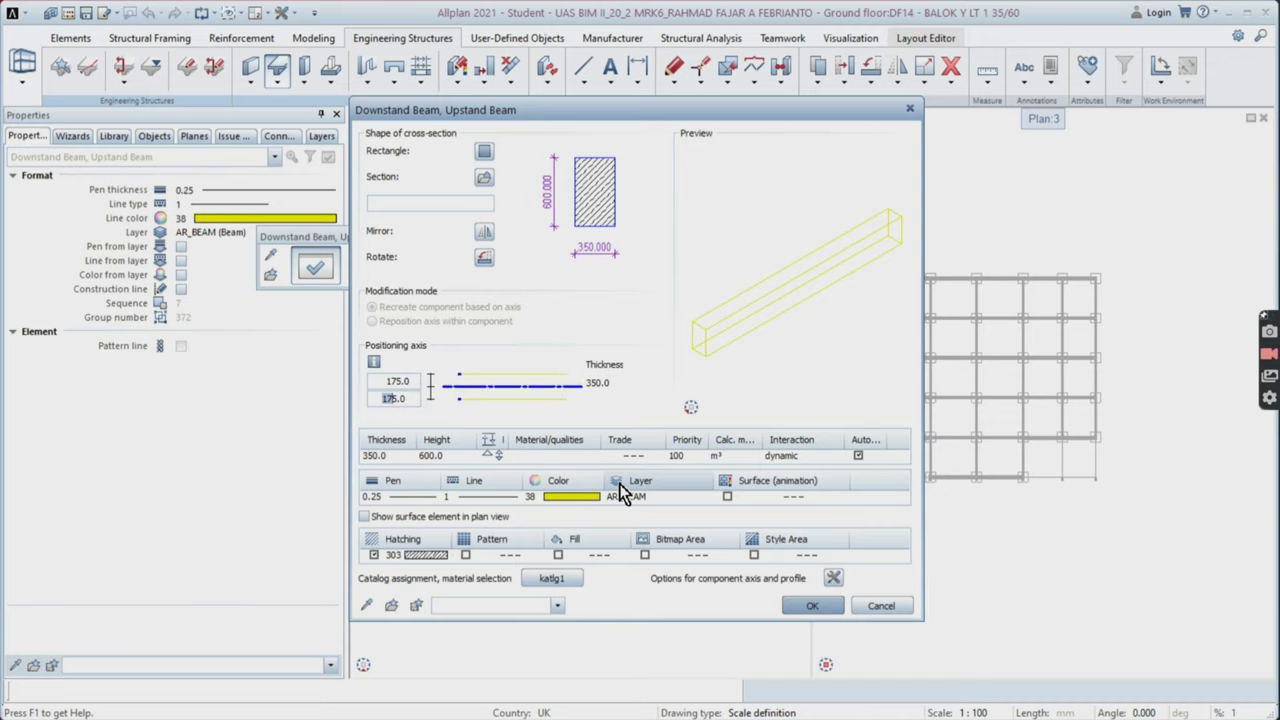
pyautogui.click(808, 607)
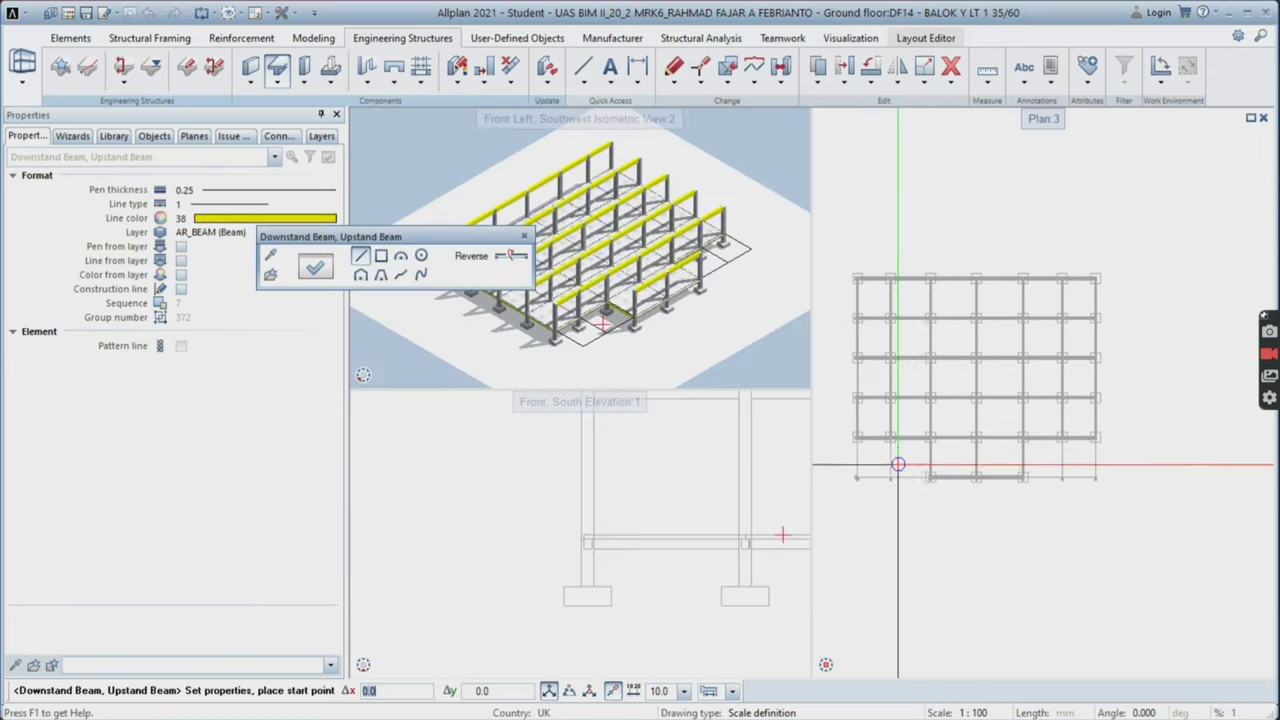
# - Place a Y-direction beam on axis C from the southernmost column's north face to the gridline 2 column's south face
pyautogui.scroll(5, 920, 590)
pyautogui.click(919, 621)
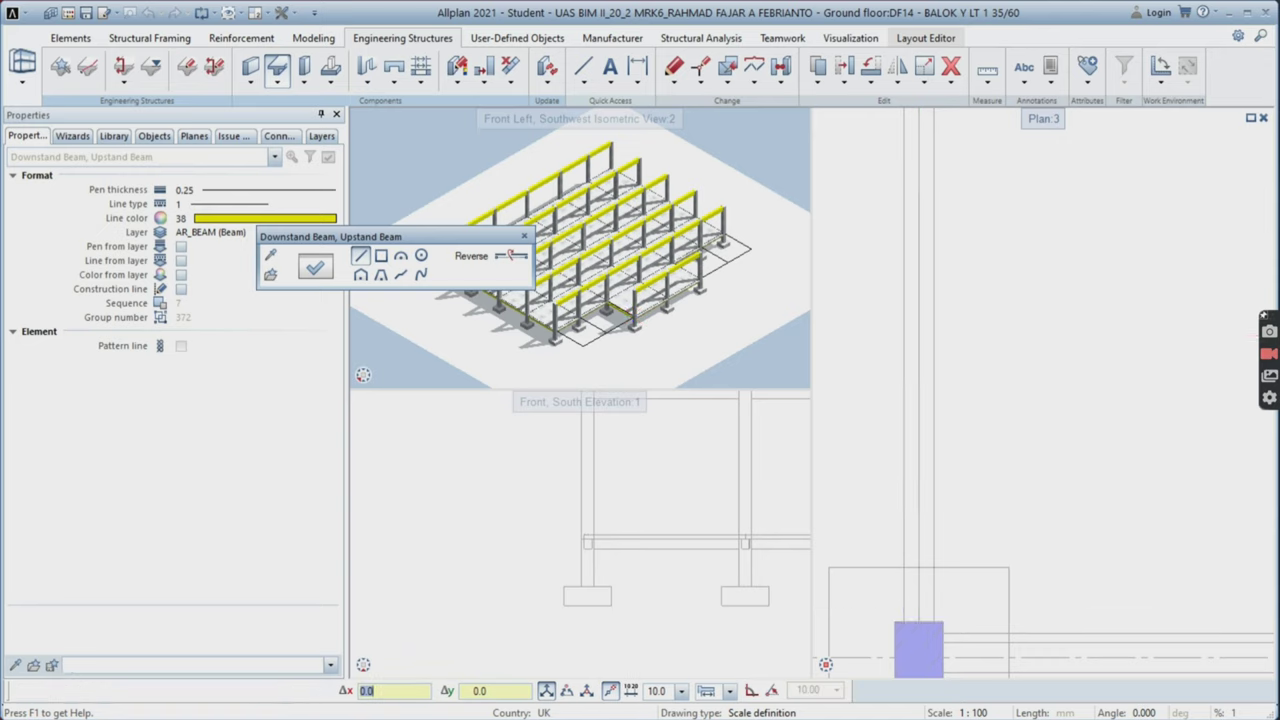
pyautogui.moveTo(893, 113); pyautogui.dragTo(882, 260, button='middle')
pyautogui.scroll(4, 899, 336)
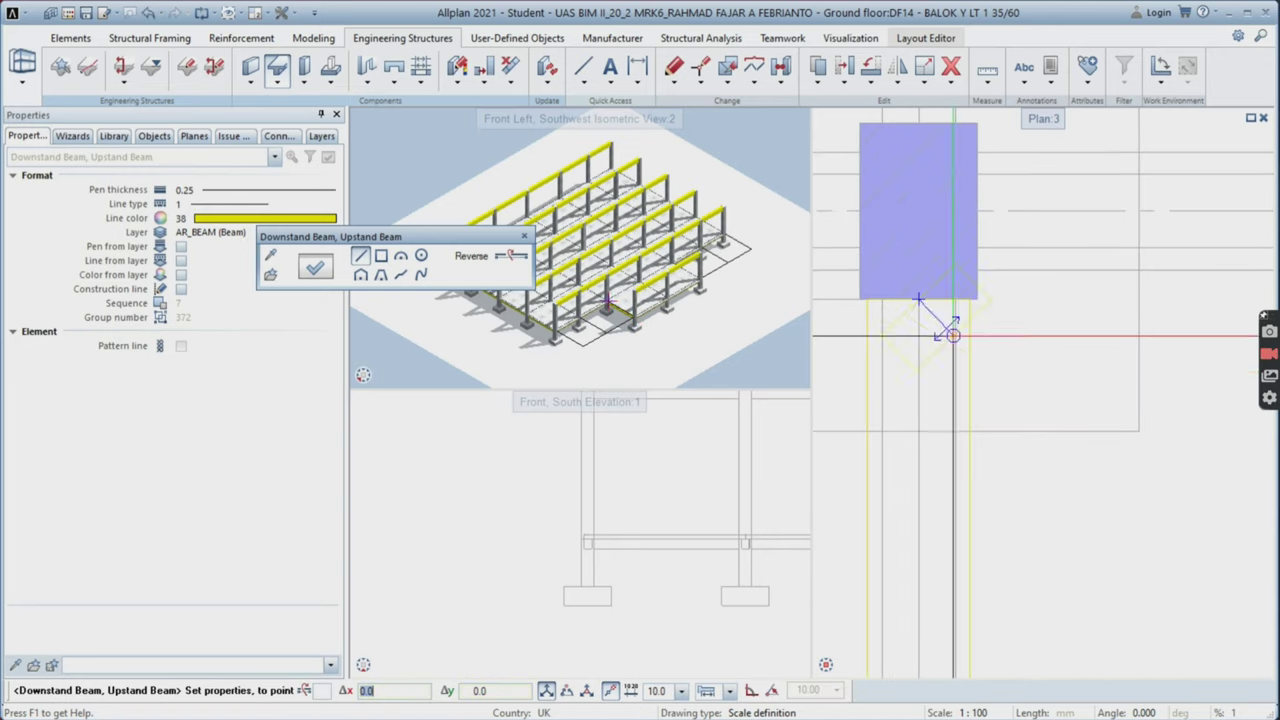
pyautogui.click(935, 325)
# - Place a Y-direction beam on axis D between the southernmost column and the gridline 2 column
pyautogui.scroll(-5, 1006, 429)
pyautogui.scroll(3, 1098, 494)
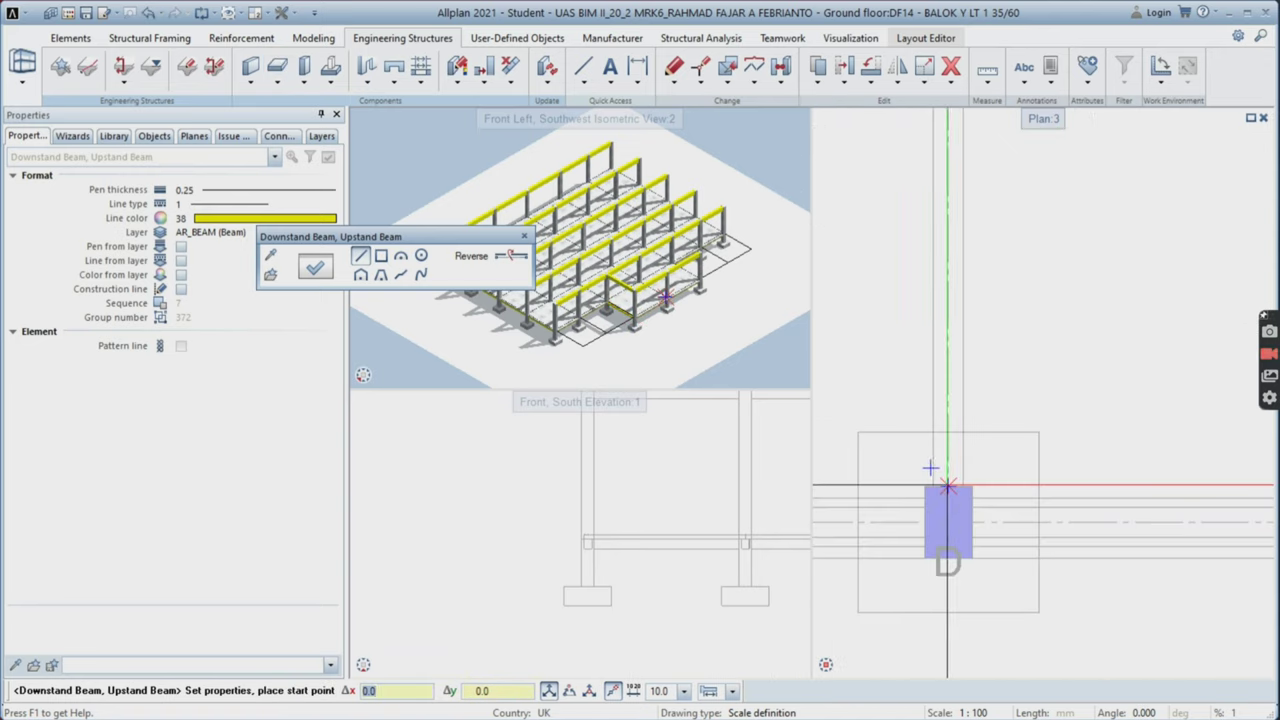
pyautogui.click(930, 467)
pyautogui.moveTo(935, 150); pyautogui.dragTo(960, 400, button='middle')
pyautogui.scroll(3, 975, 300)
pyautogui.click(931, 206)
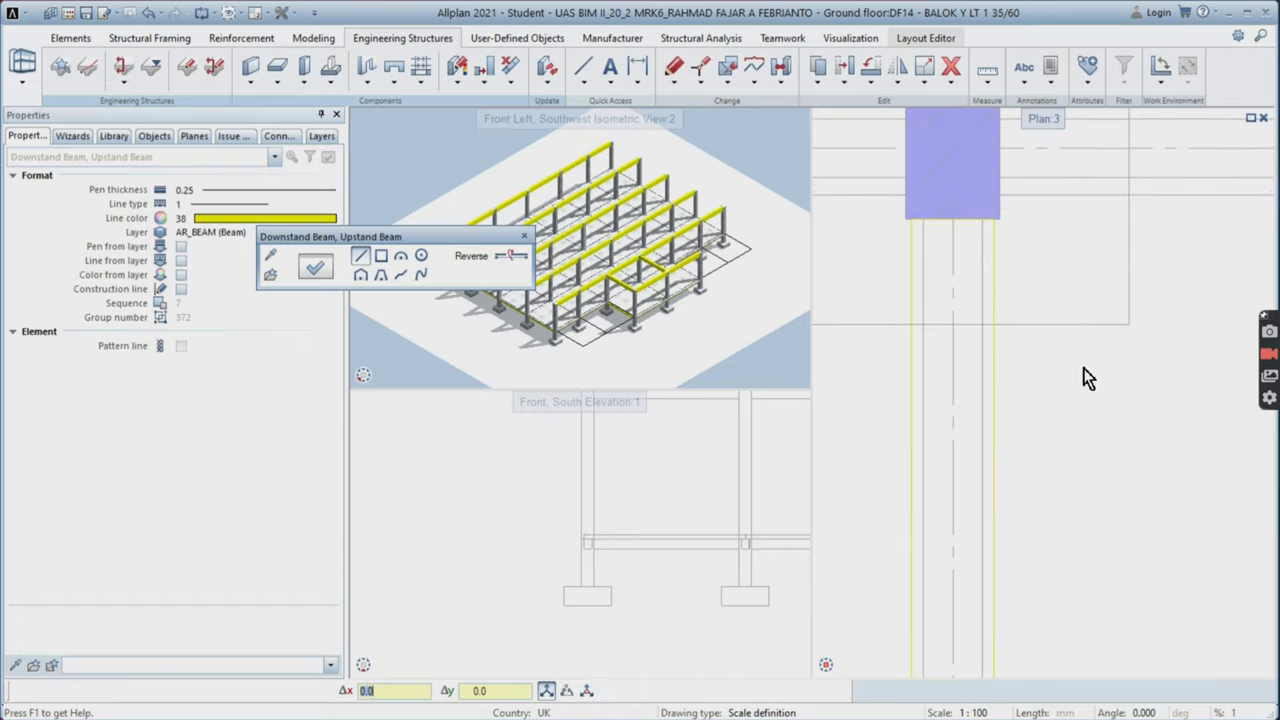
# - Place a Y-direction beam on axis E between the southernmost column and the gridline 2 column
pyautogui.scroll(-3, 1085, 380)
pyautogui.scroll(4, 1100, 510)
pyautogui.click(1112, 537)
pyautogui.moveTo(1098, 473); pyautogui.dragTo(1093, 660, button='middle')
pyautogui.click(1109, 250)
# - Place a Y-direction beam on axis A from the gridline 2 column's north face to the gridline 3 column's south face
pyautogui.scroll(-3, 980, 339)
pyautogui.scroll(-3, 980, 340)
pyautogui.scroll(4, 980, 363)
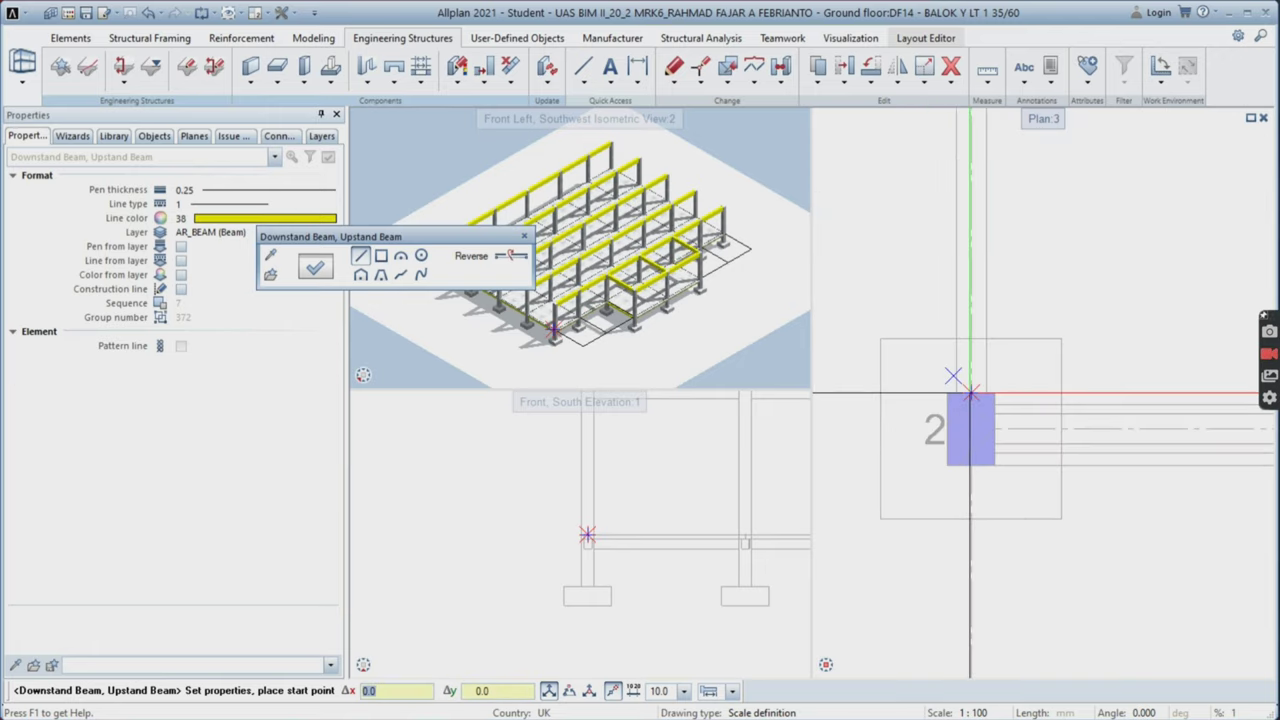
pyautogui.click(971, 393)
pyautogui.moveTo(982, 160); pyautogui.dragTo(985, 370, button='middle')
pyautogui.click(974, 221)
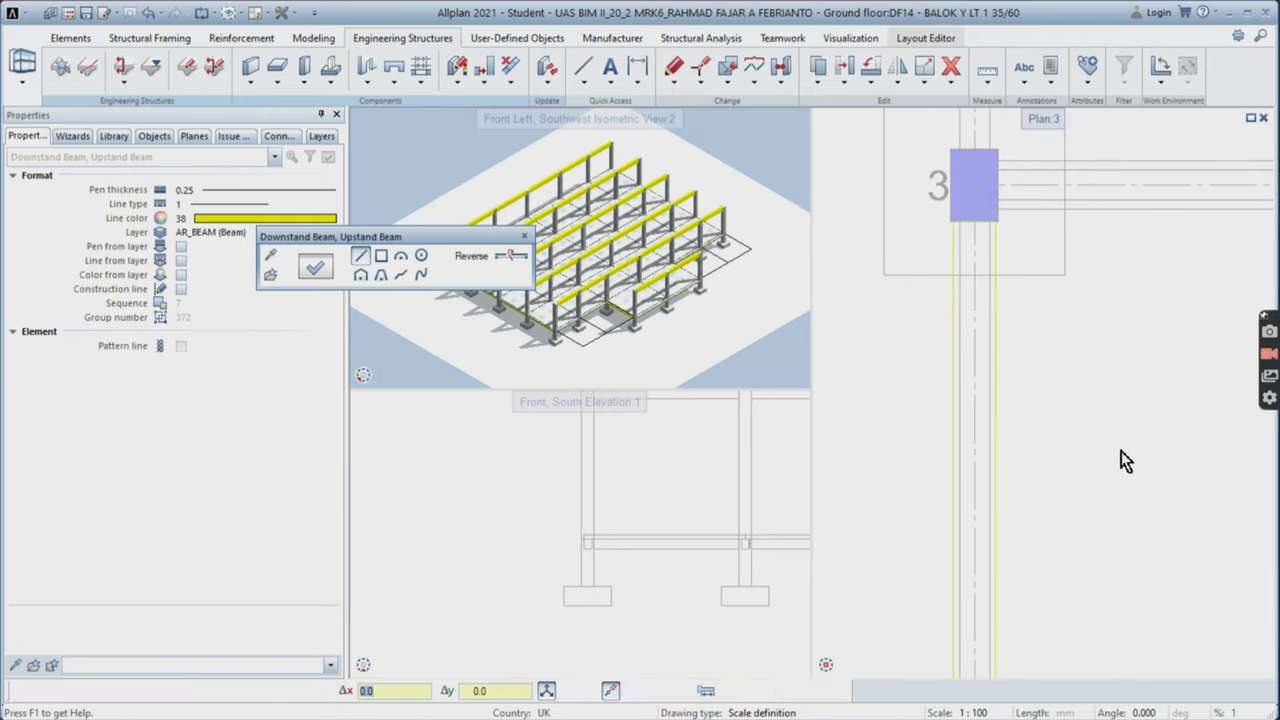
# - Place a Y-direction beam on axis B from the gridline 2 column's north face to the gridline 3 column's south face
pyautogui.scroll(-3, 1115, 449)
pyautogui.scroll(3, 1150, 508)
pyautogui.click(1021, 497)
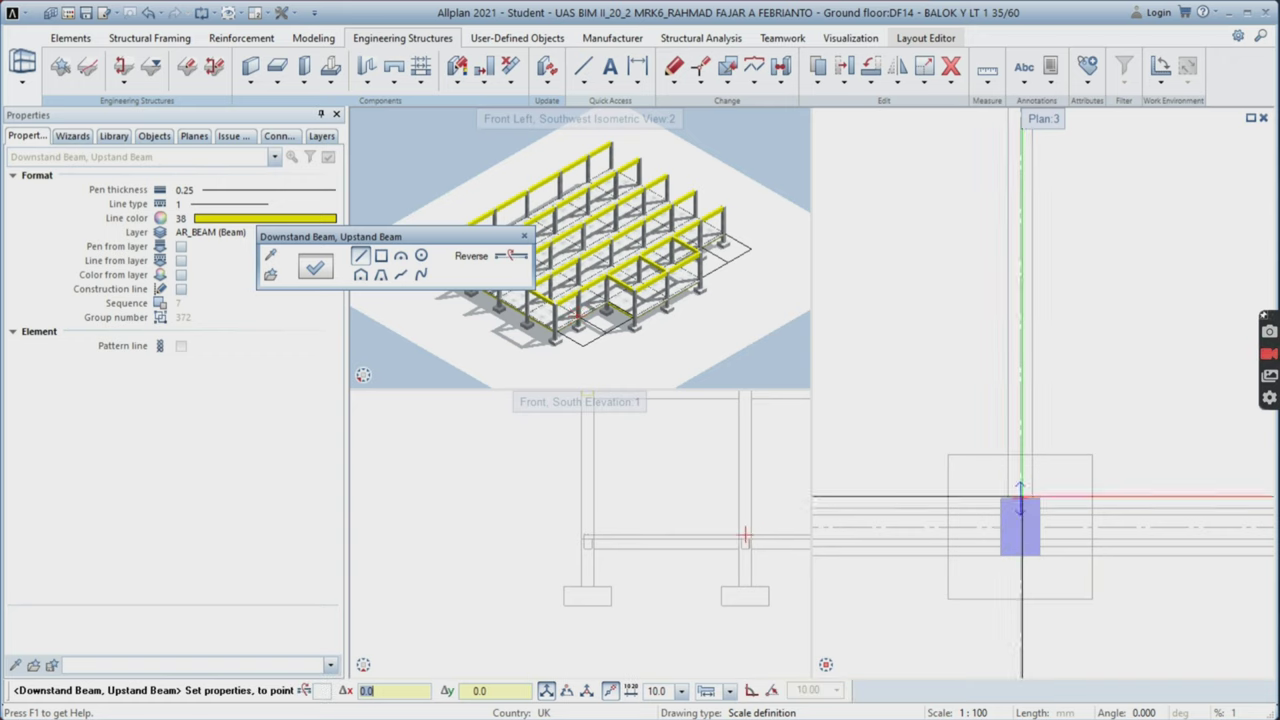
pyautogui.moveTo(1034, 387); pyautogui.dragTo(1035, 602, button='middle')
pyautogui.click(1021, 206)
pyautogui.scroll(-3, 952, 306)
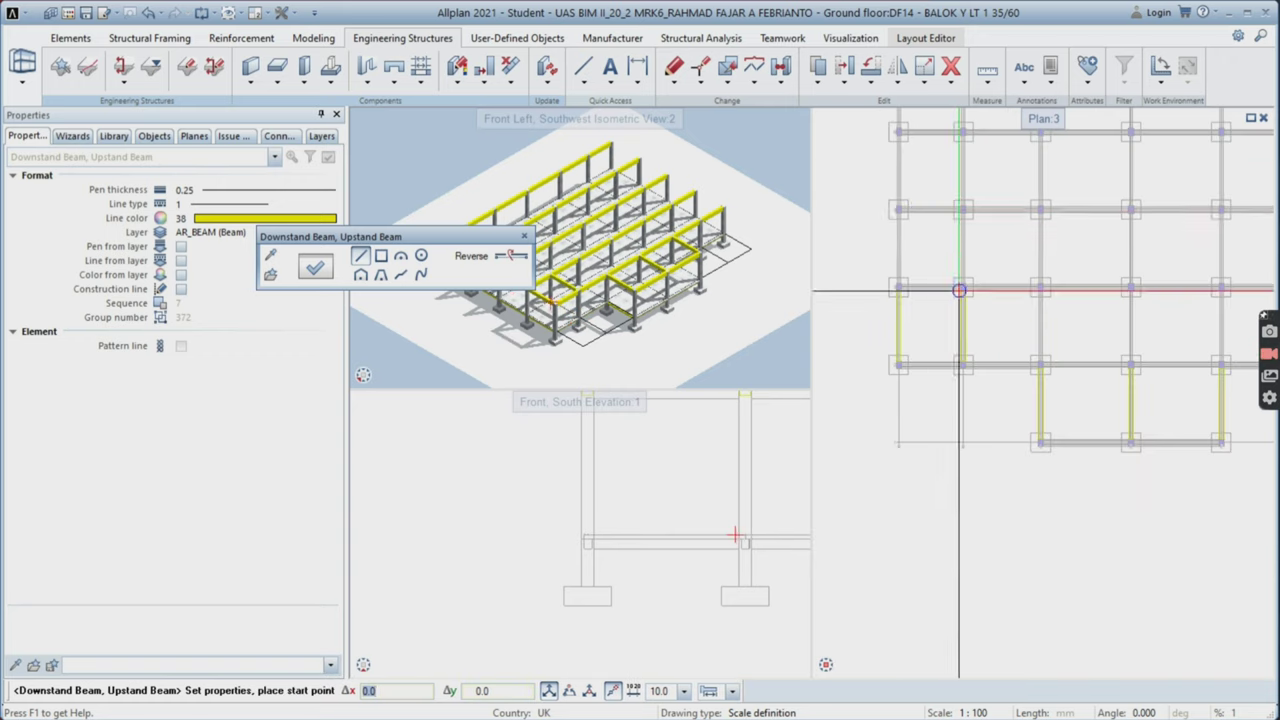
# - Copy the three southernmost Y-direction beams on axes C, D and E northward bay by bay, with 5 copies
pyautogui.click(817, 72)
pyautogui.moveTo(1008, 342); pyautogui.dragTo(1250, 462)
pyautogui.scroll(4, 1040, 520)
pyautogui.click(1041, 518)
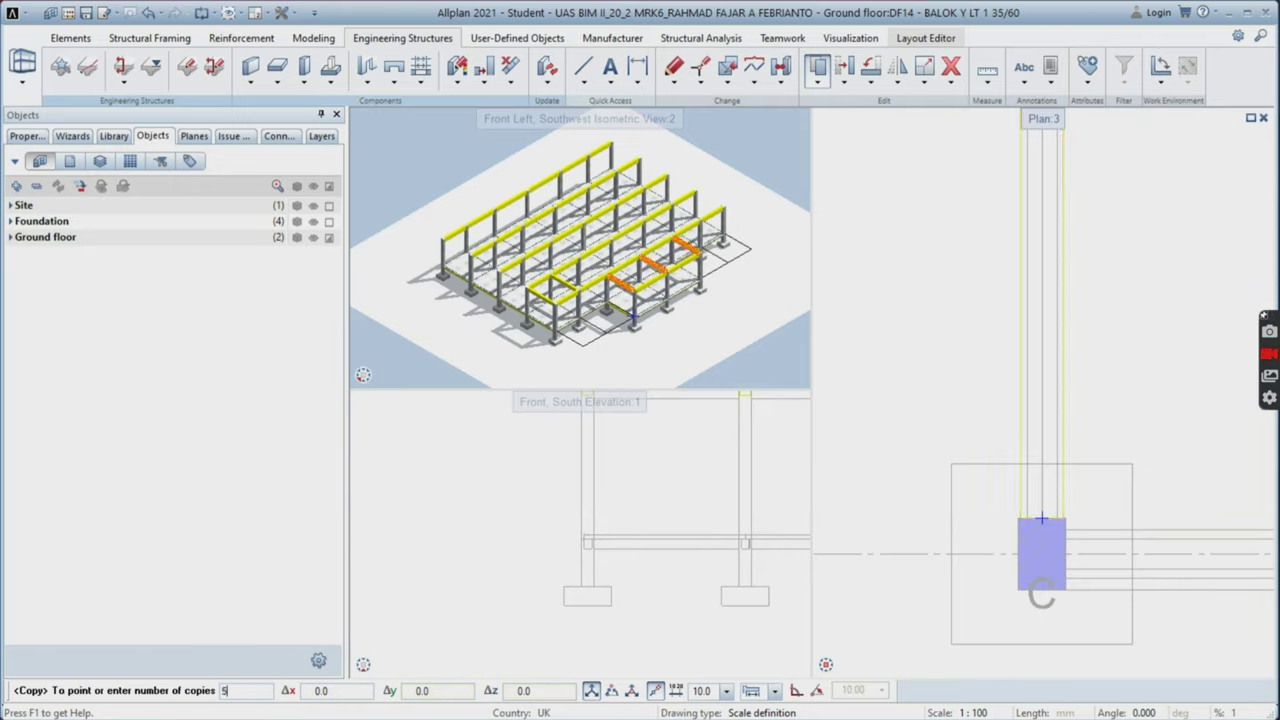
pyautogui.press('Return')
pyautogui.scroll(-4, 985, 350)
pyautogui.scroll(4, 1018, 270)
pyautogui.click(994, 213)
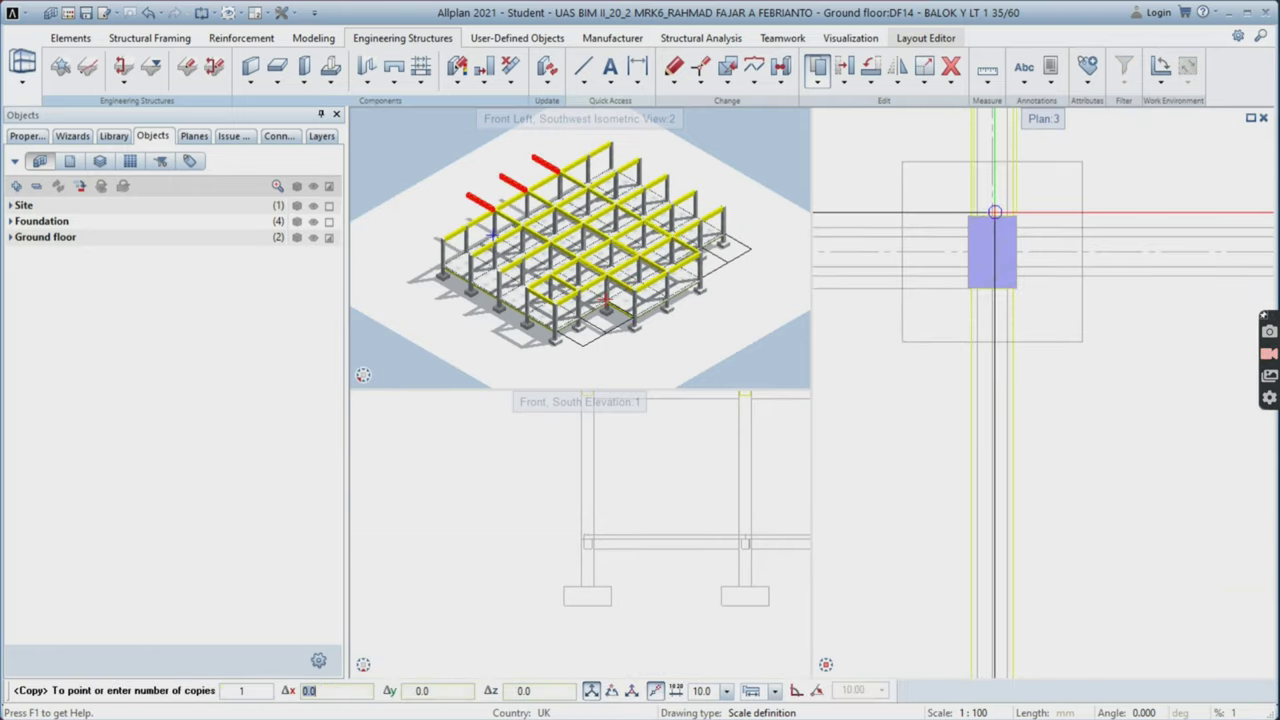
pyautogui.press('Escape')
# - Delete the three surplus beam copies projecting beyond the northernmost gridline
pyautogui.scroll(-5, 1001, 208)
pyautogui.moveTo(1123, 168); pyautogui.dragTo(1101, 248, button='middle')
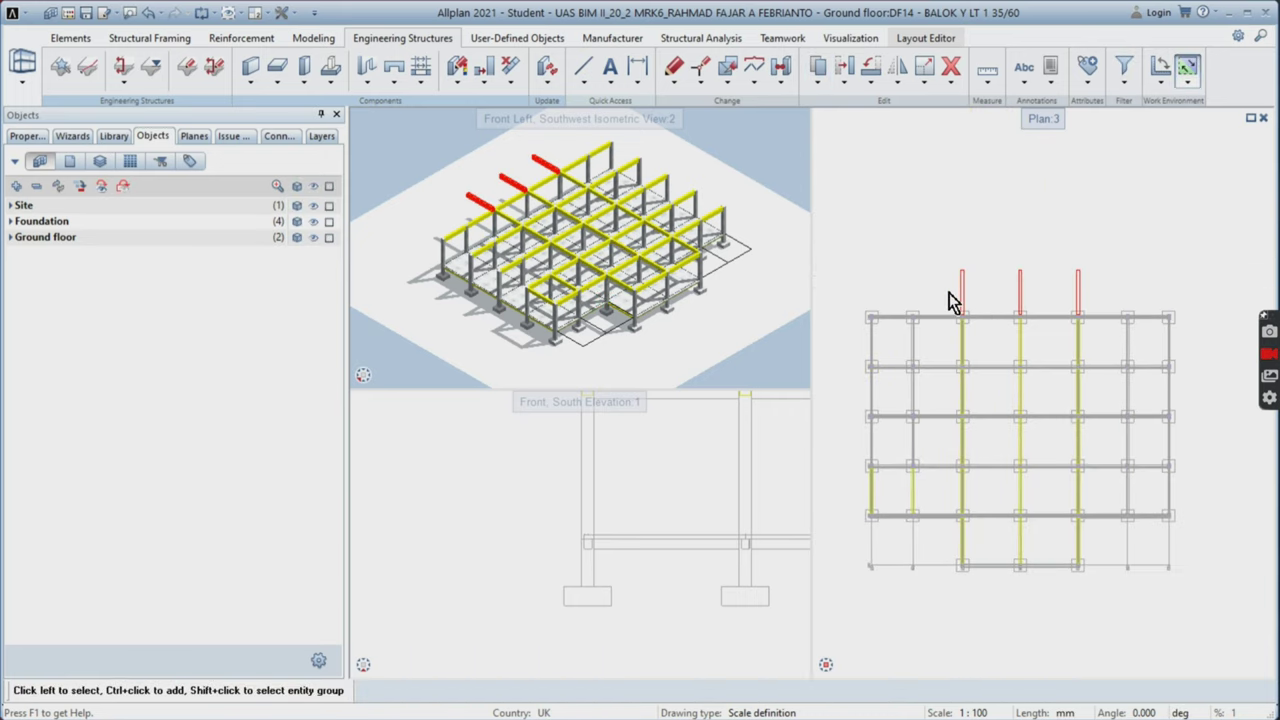
pyautogui.moveTo(960, 408); pyautogui.dragTo(960, 365, button='middle')
# - Copy the axis A and B beams between gridlines 2 and 3 northward three times, up to the northernmost gridline
pyautogui.click(820, 82)
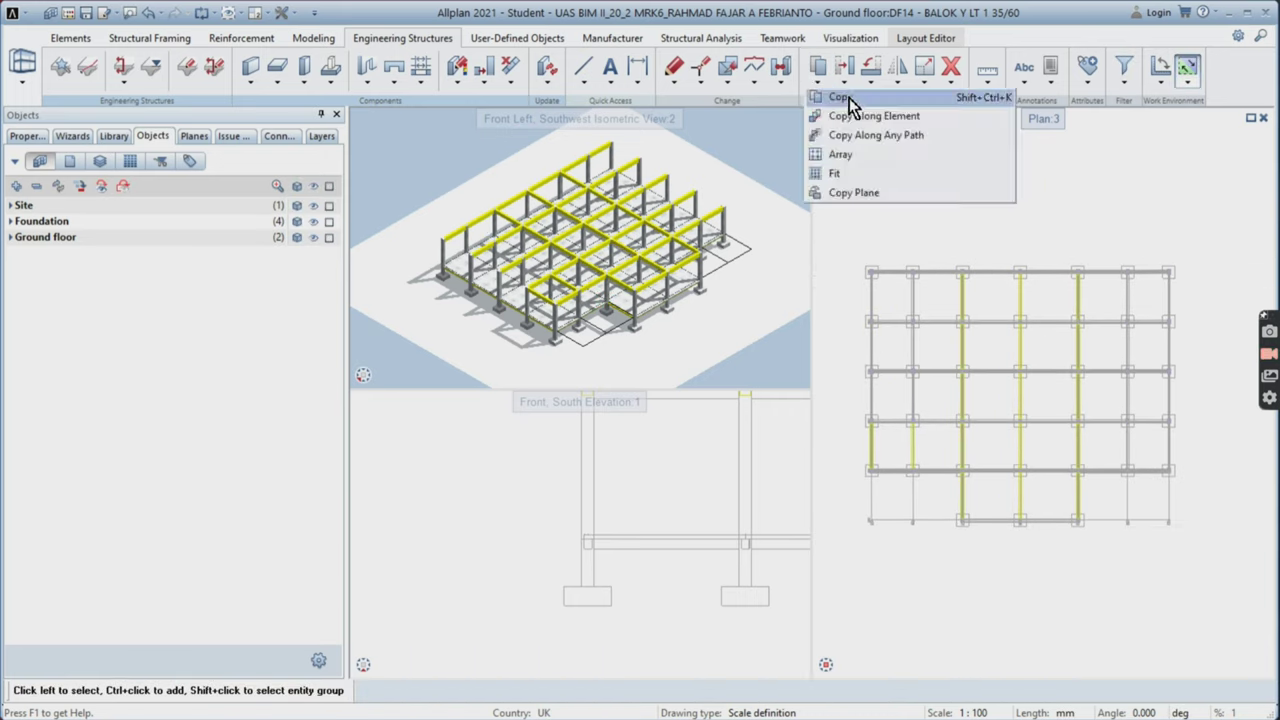
pyautogui.click(850, 99)
pyautogui.scroll(1, 922, 424)
pyautogui.scroll(2, 952, 464)
pyautogui.moveTo(911, 453); pyautogui.dragTo(963, 440, button='middle')
pyautogui.moveTo(980, 428); pyautogui.dragTo(852, 448)
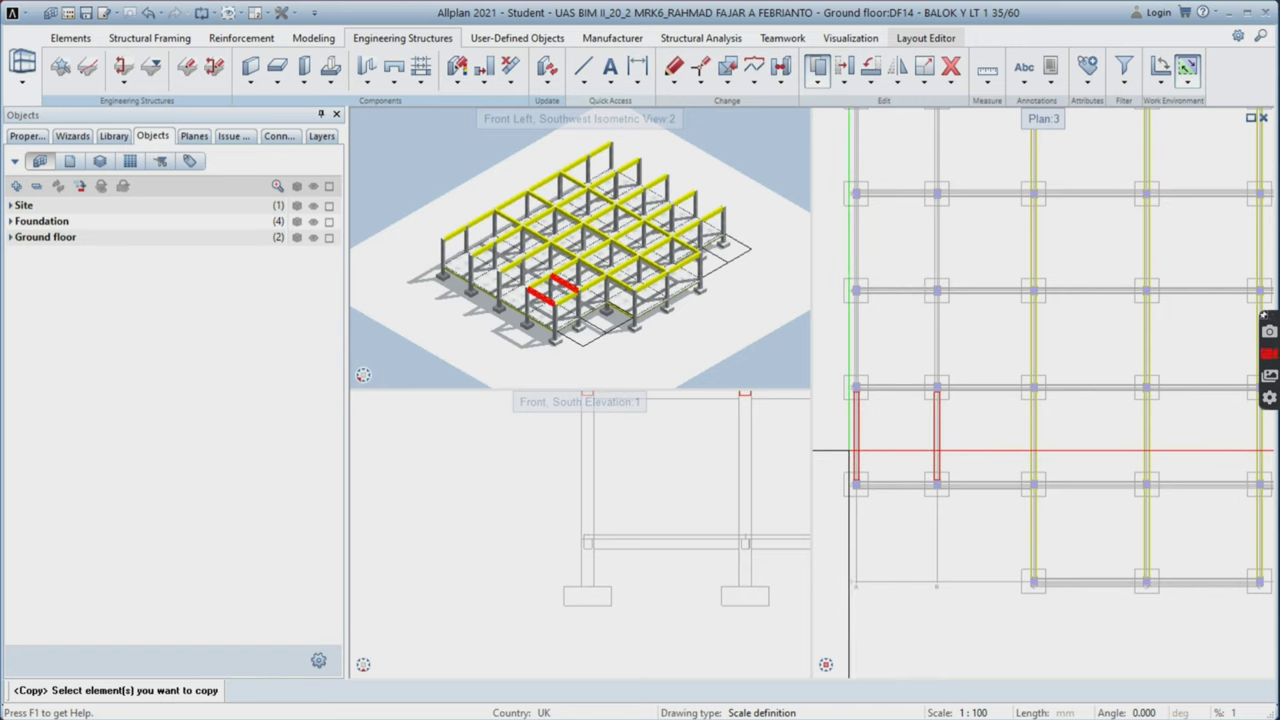
pyautogui.scroll(1, 866, 442)
pyautogui.scroll(5, 922, 542)
pyautogui.click(948, 460)
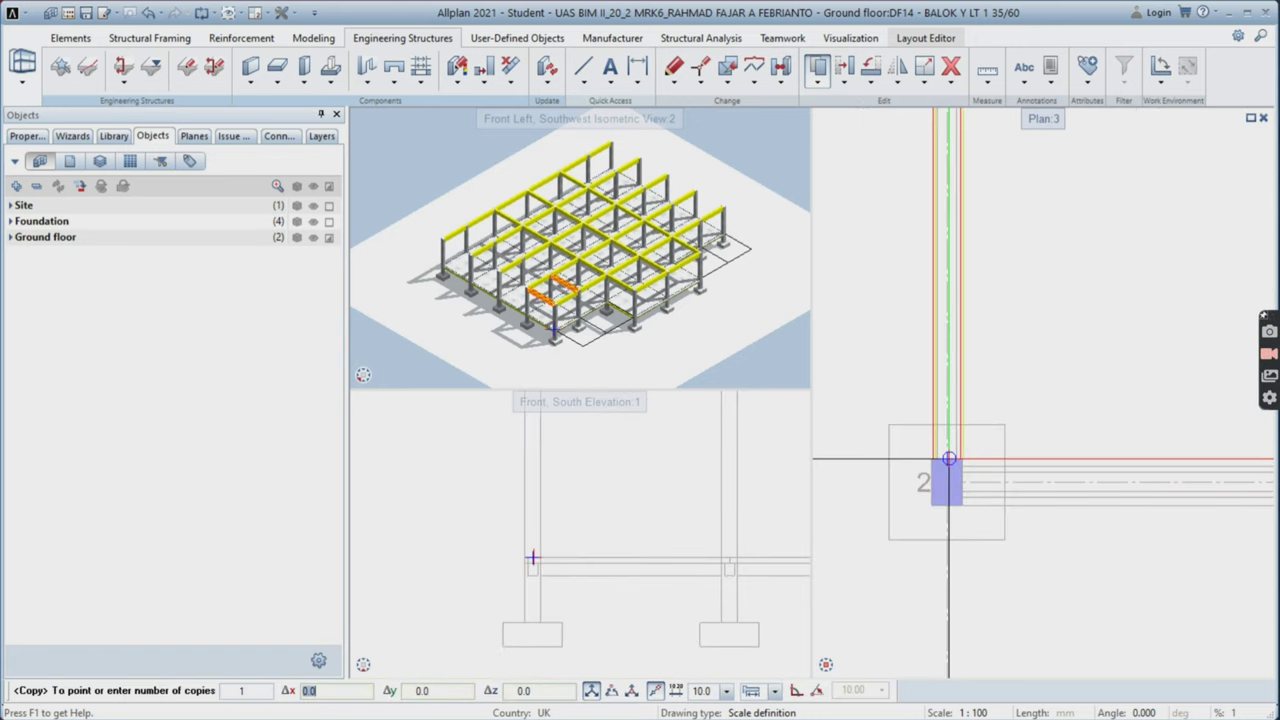
pyautogui.press('Return')
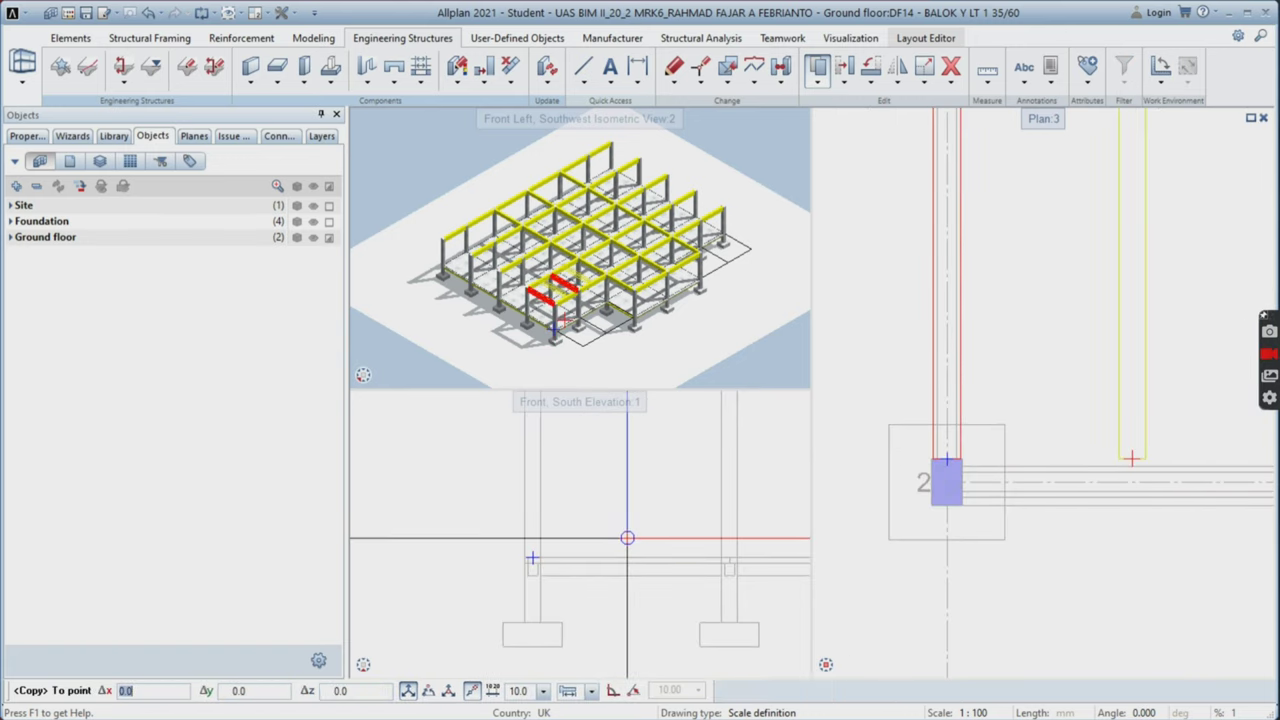
pyautogui.scroll(-2, 1033, 358)
pyautogui.moveTo(992, 125); pyautogui.dragTo(992, 328, button='middle')
pyautogui.scroll(5, 992, 328)
pyautogui.click(980, 320)
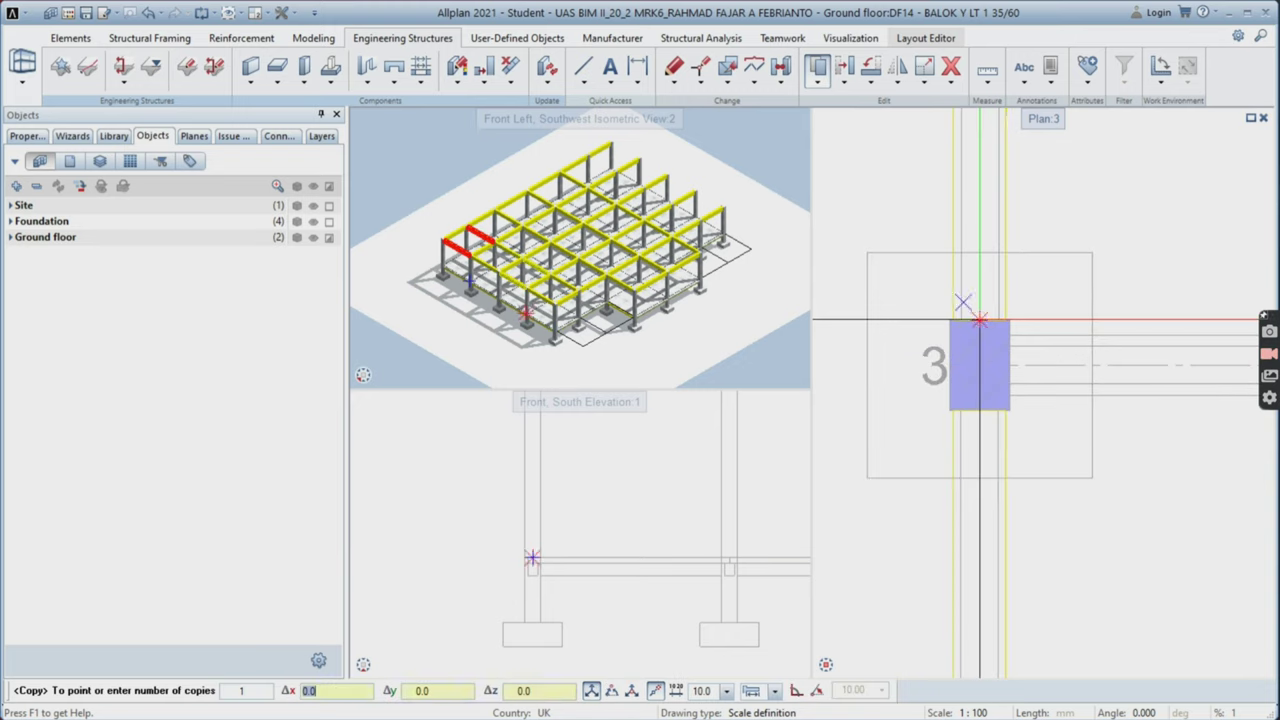
pyautogui.press('Escape')
# - Mirror copies of all Y-direction beams on axes A and B about axis D onto axes F and G
pyautogui.scroll(-5, 1117, 358)
pyautogui.click(898, 84)
pyautogui.click(924, 116)
pyautogui.scroll(-5, 1080, 389)
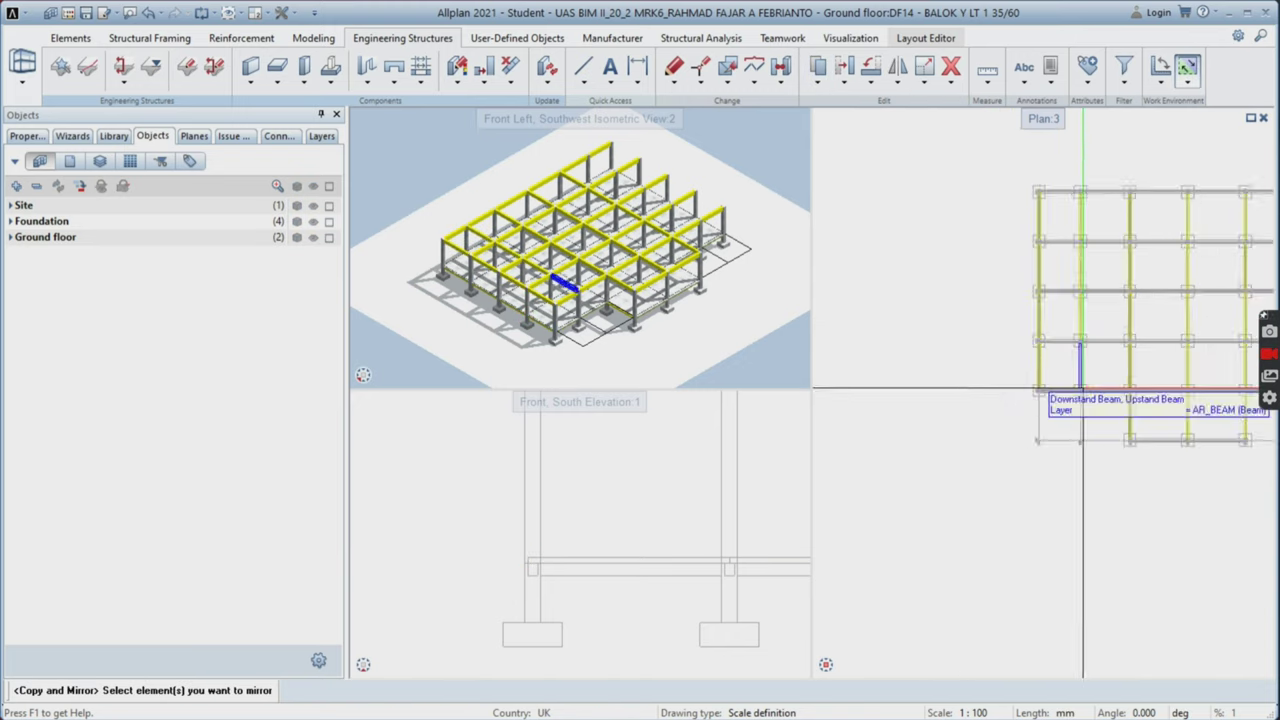
pyautogui.moveTo(1080, 389); pyautogui.dragTo(1000, 401, button='middle')
pyautogui.moveTo(952, 200); pyautogui.dragTo(1024, 436)
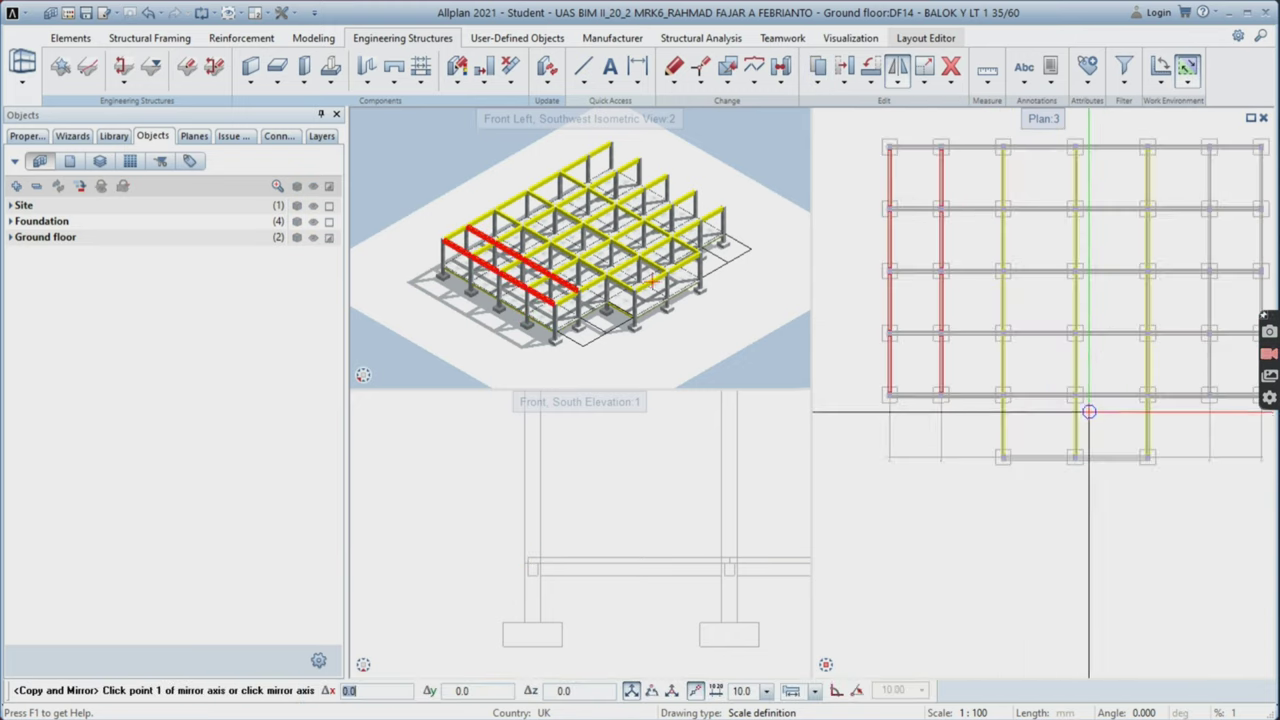
pyautogui.scroll(5, 1089, 414)
pyautogui.scroll(4, 1037, 389)
pyautogui.click(1034, 383)
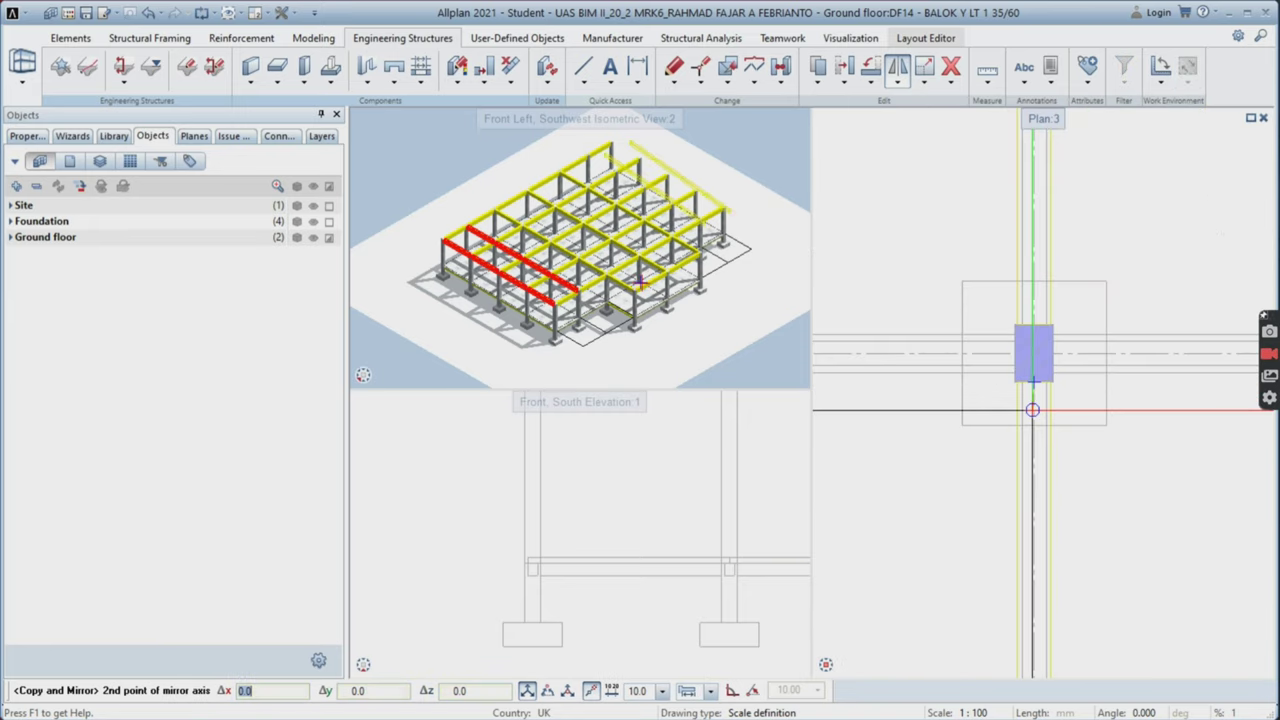
pyautogui.click(1036, 440)
pyautogui.press('Escape')
pyautogui.scroll(-5, 1050, 432)
pyautogui.scroll(-2, 730, 313)
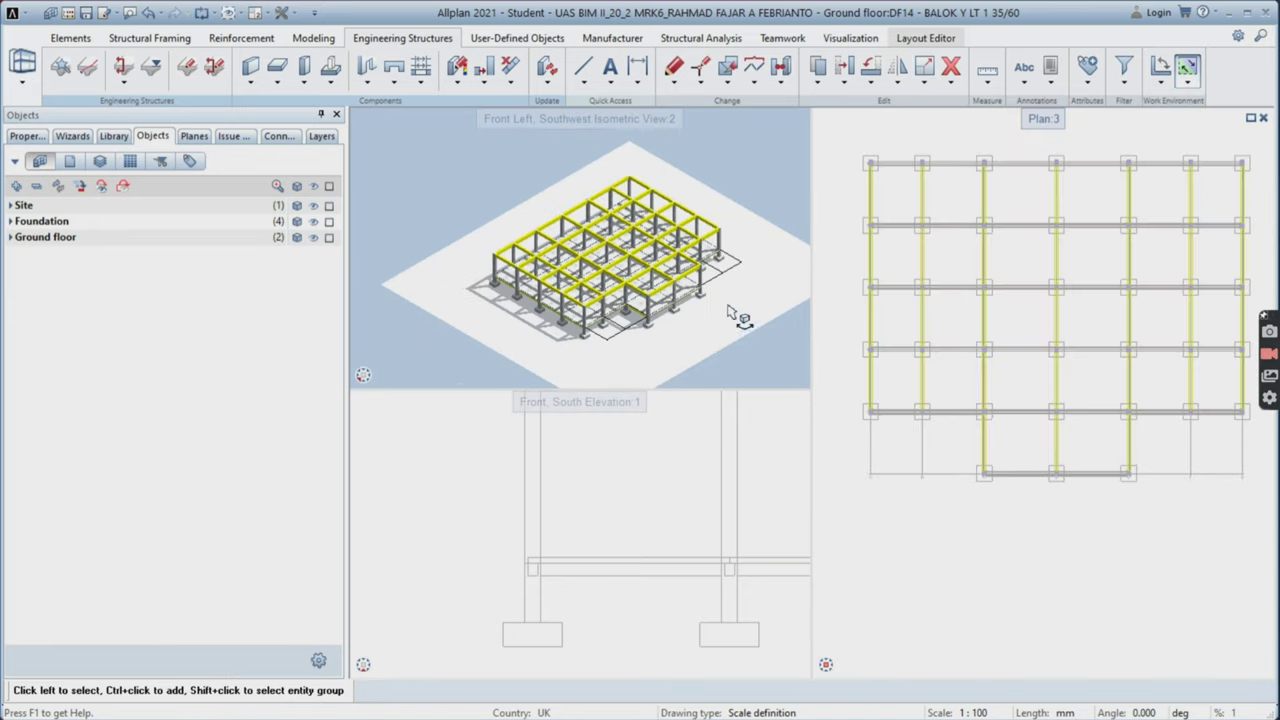
# - Make drawing file 15 SLAB LT 1 current and keep BALOK Y LT 1 35/60 displayed as a reference file
pyautogui.press('Left')
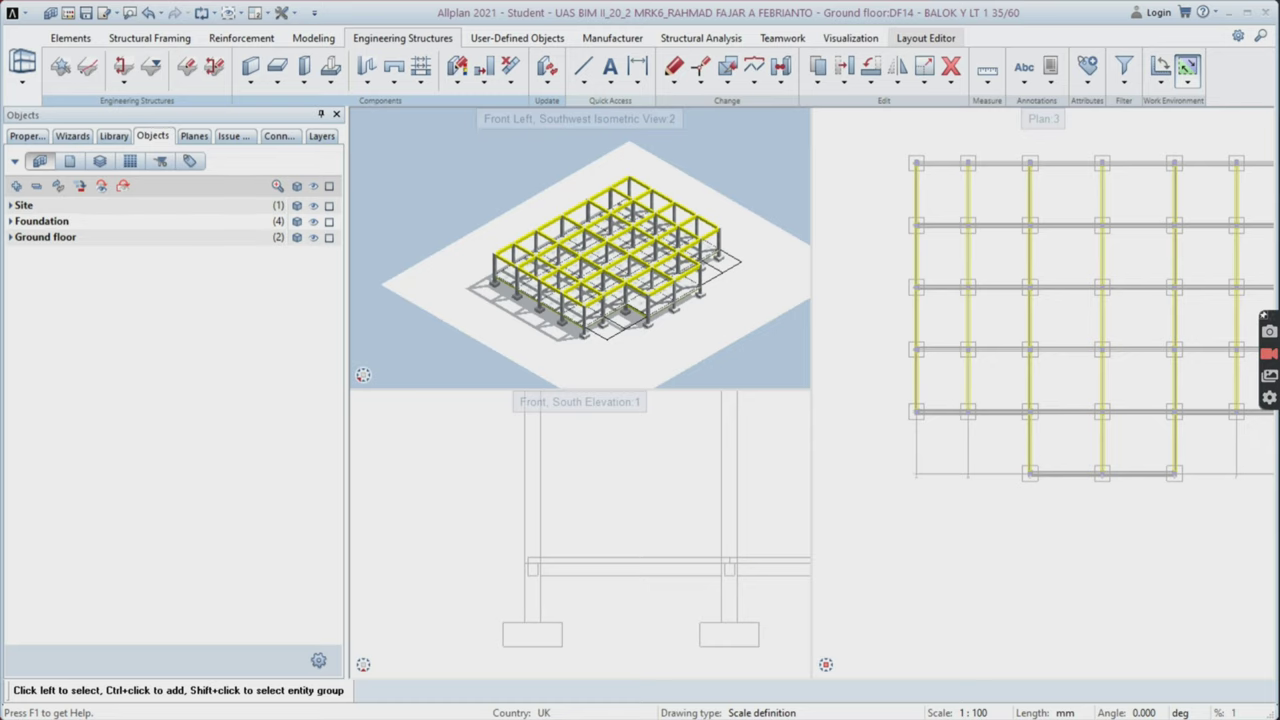
pyautogui.press('F2')
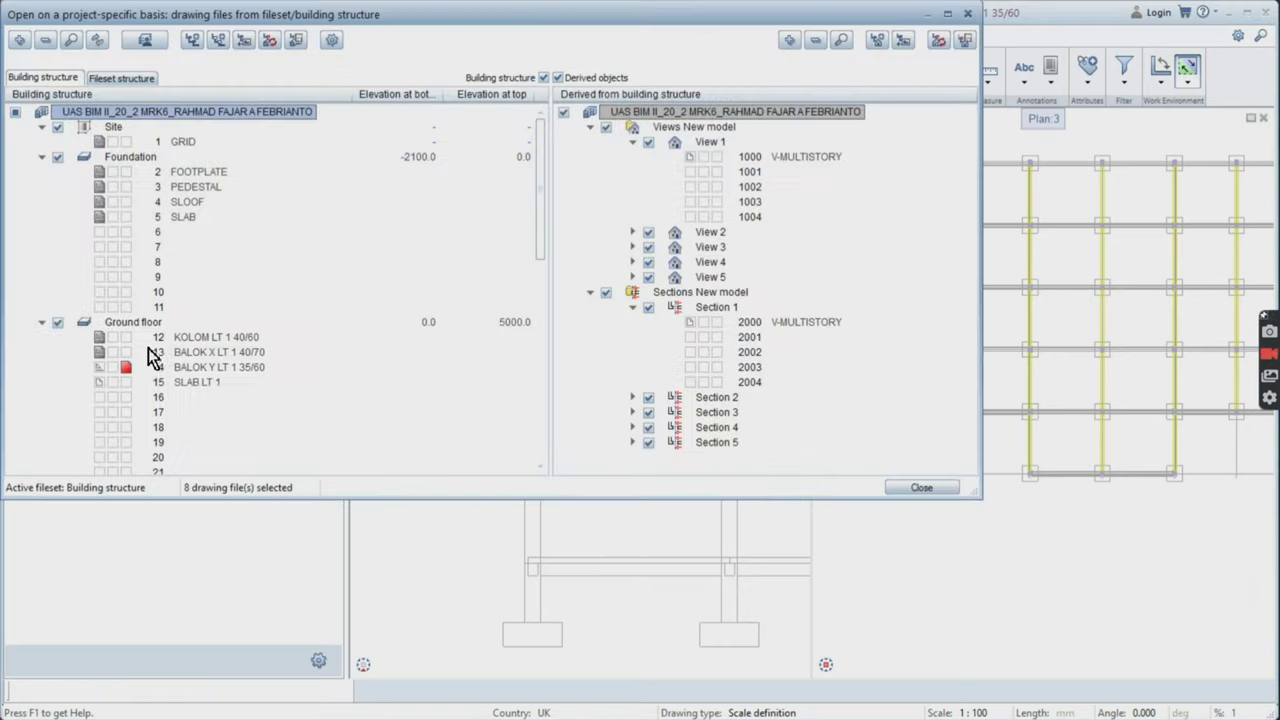
pyautogui.click(104, 368)
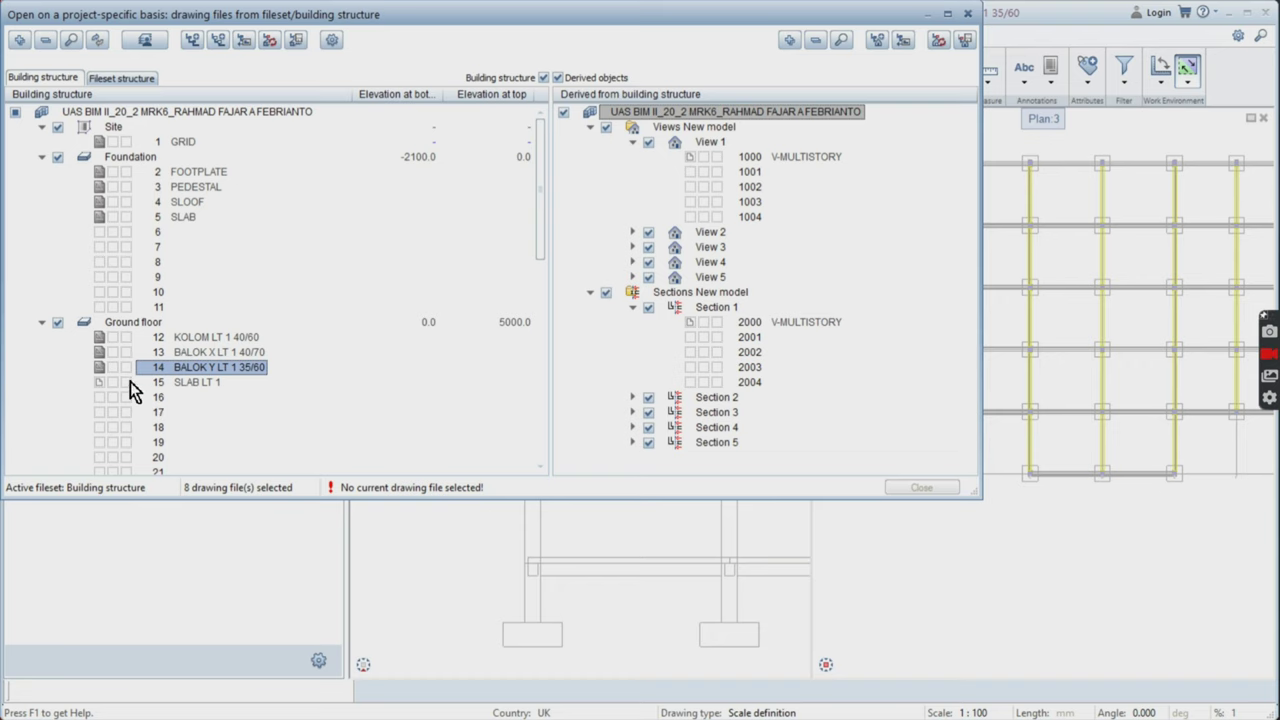
pyautogui.click(921, 488)
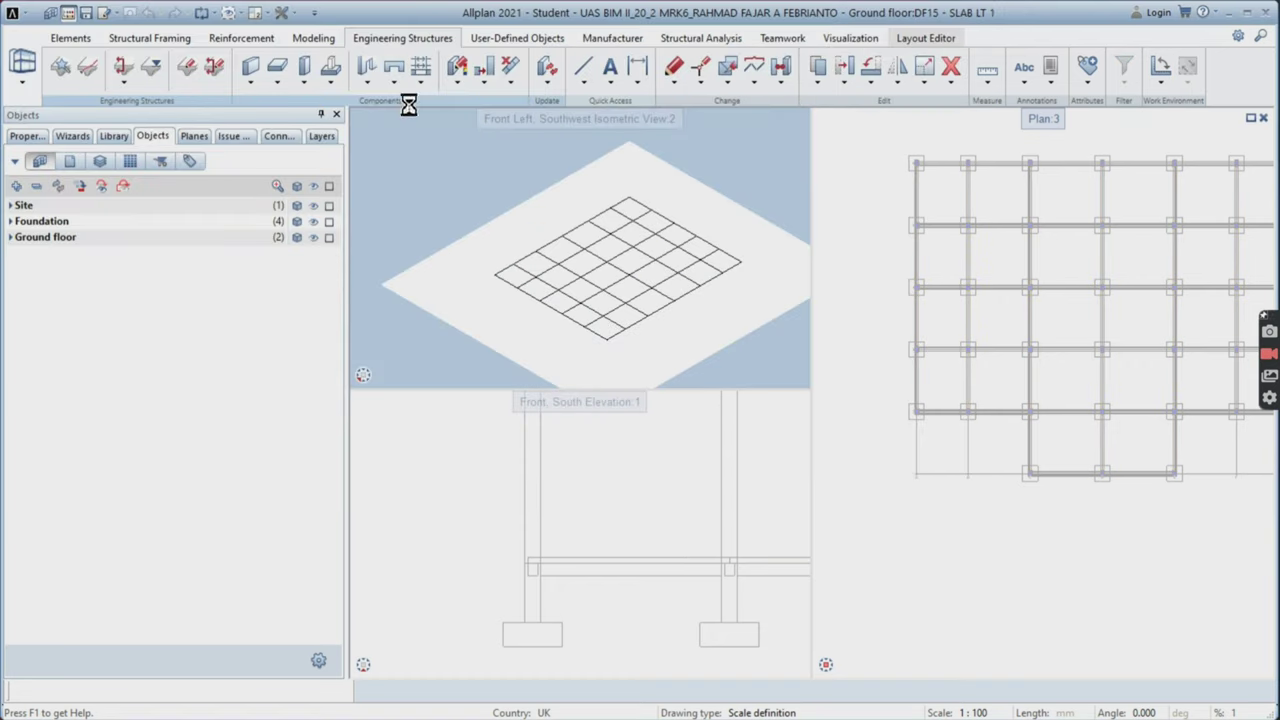
# - Start a new slab and set its top level to elevation 5000
pyautogui.click(281, 86)
pyautogui.click(300, 100)
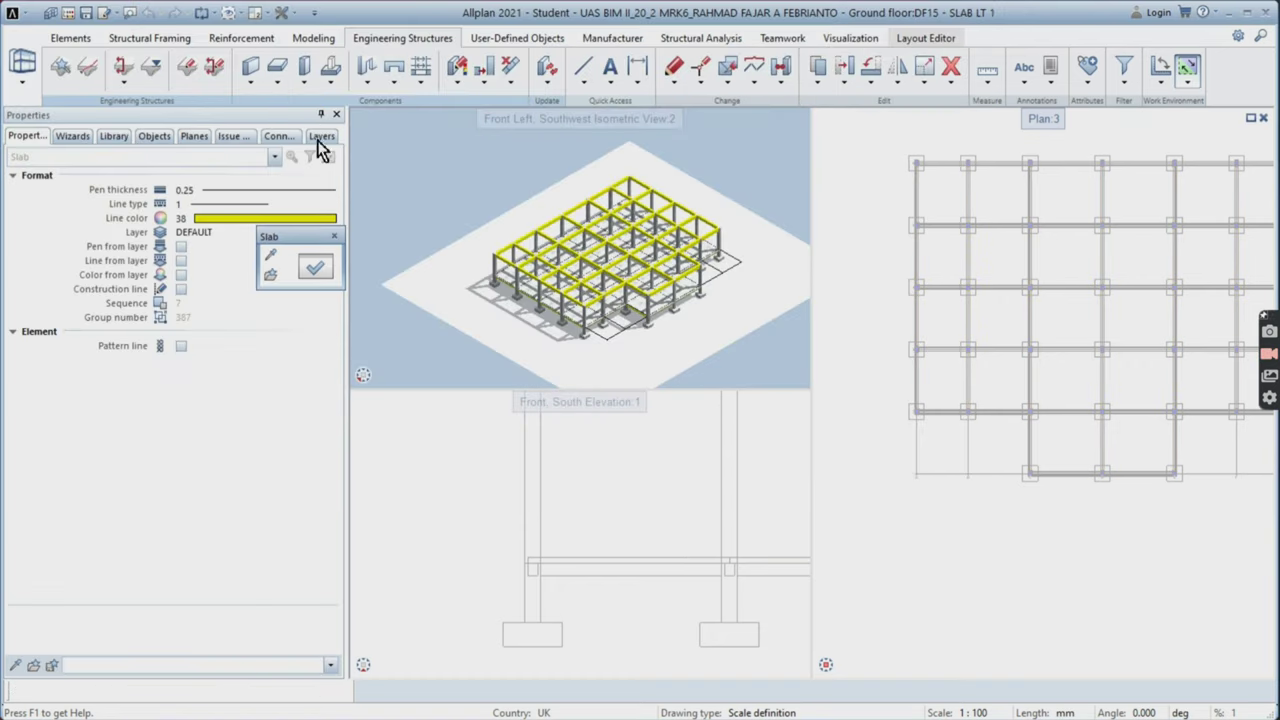
pyautogui.click(318, 266)
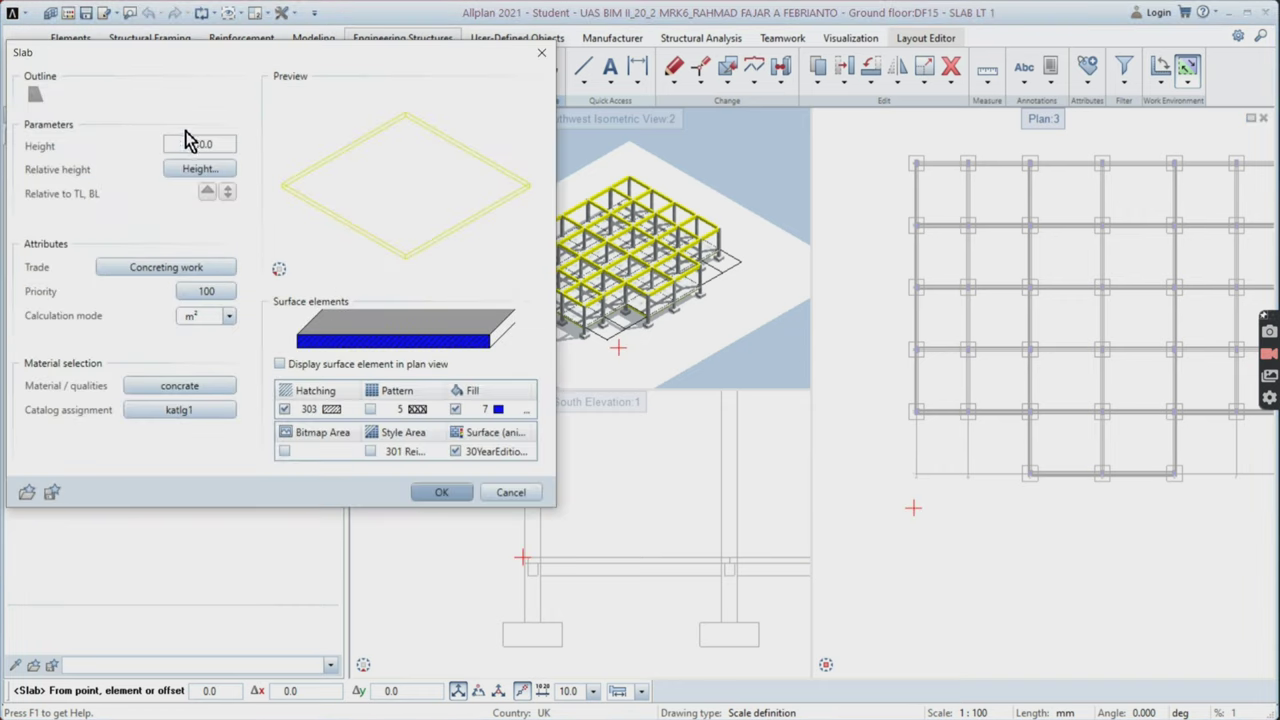
pyautogui.click(222, 170)
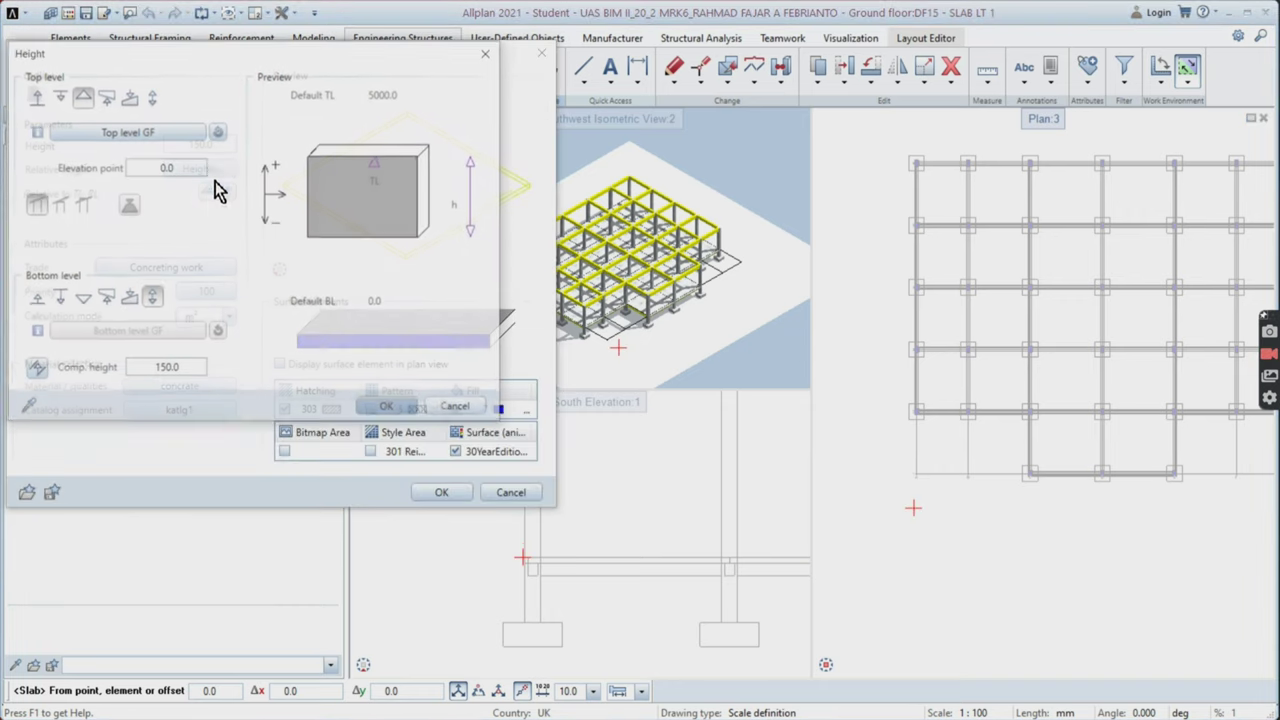
pyautogui.click(170, 136)
pyautogui.click(129, 352)
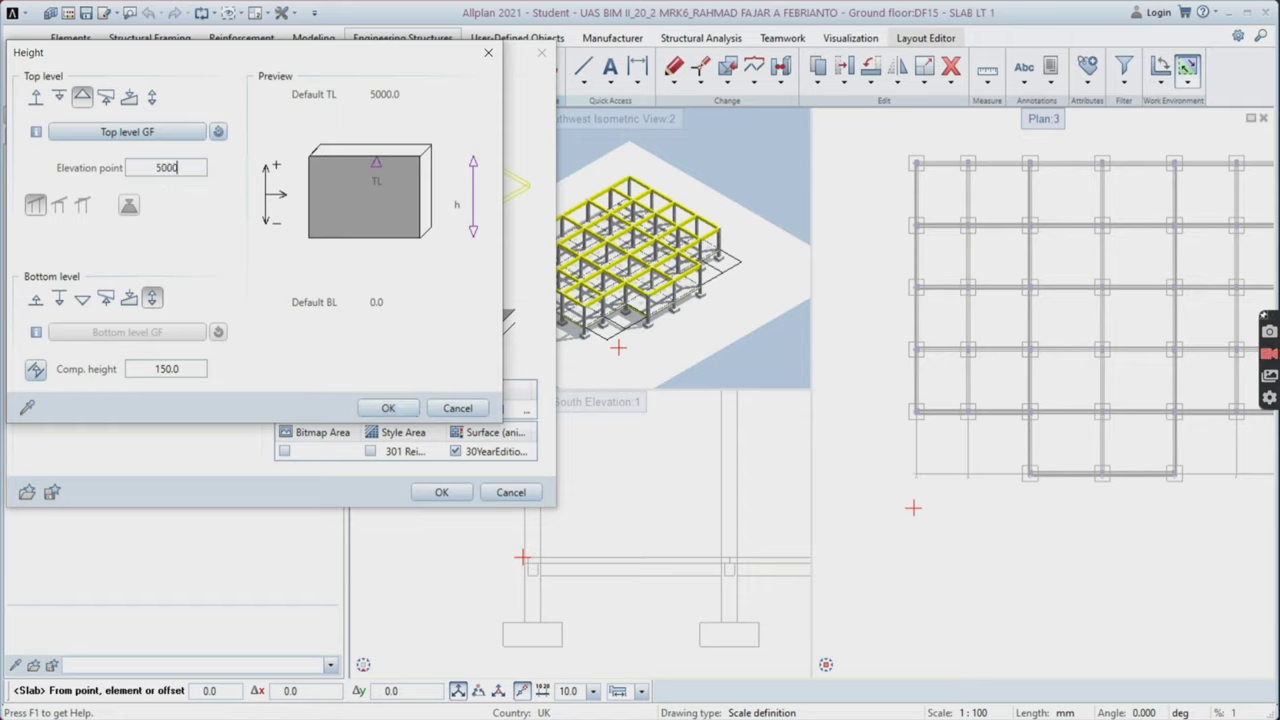
pyautogui.click(392, 408)
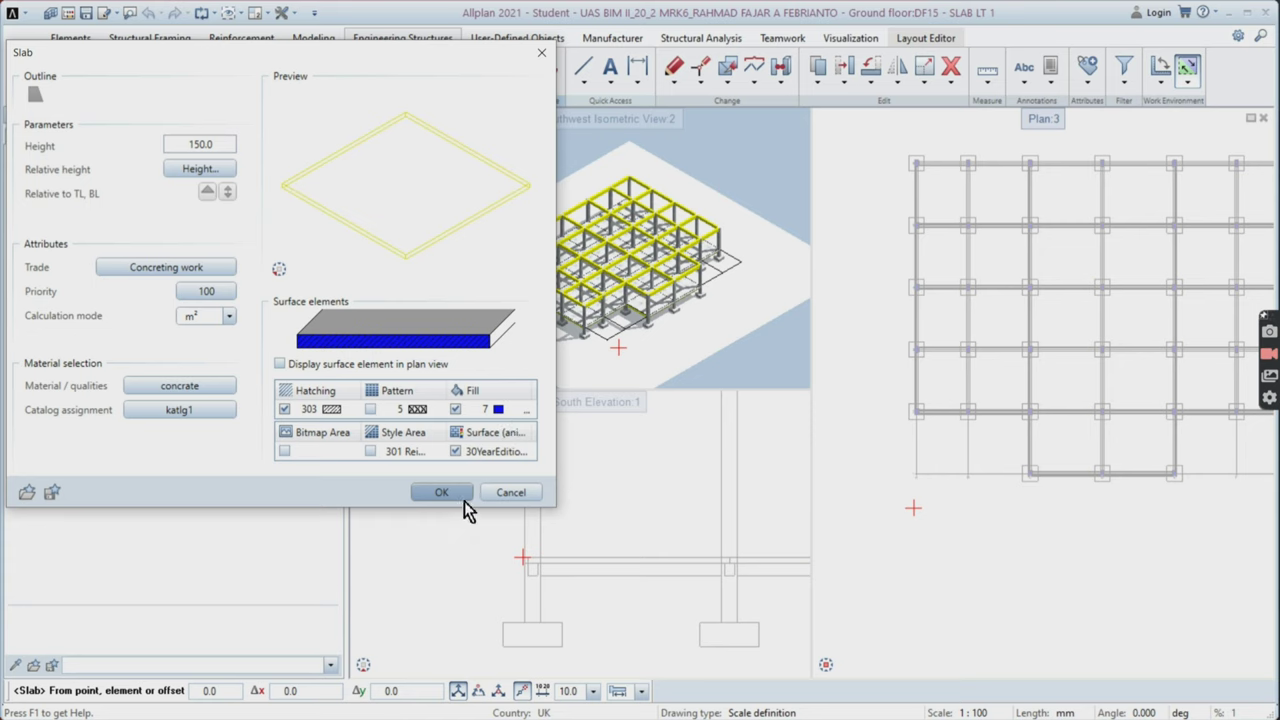
pyautogui.click(462, 497)
# - Trace the slab outline from column A2 north to column A3, then east to column B3, following the columns' inner corners
pyautogui.click(876, 483)
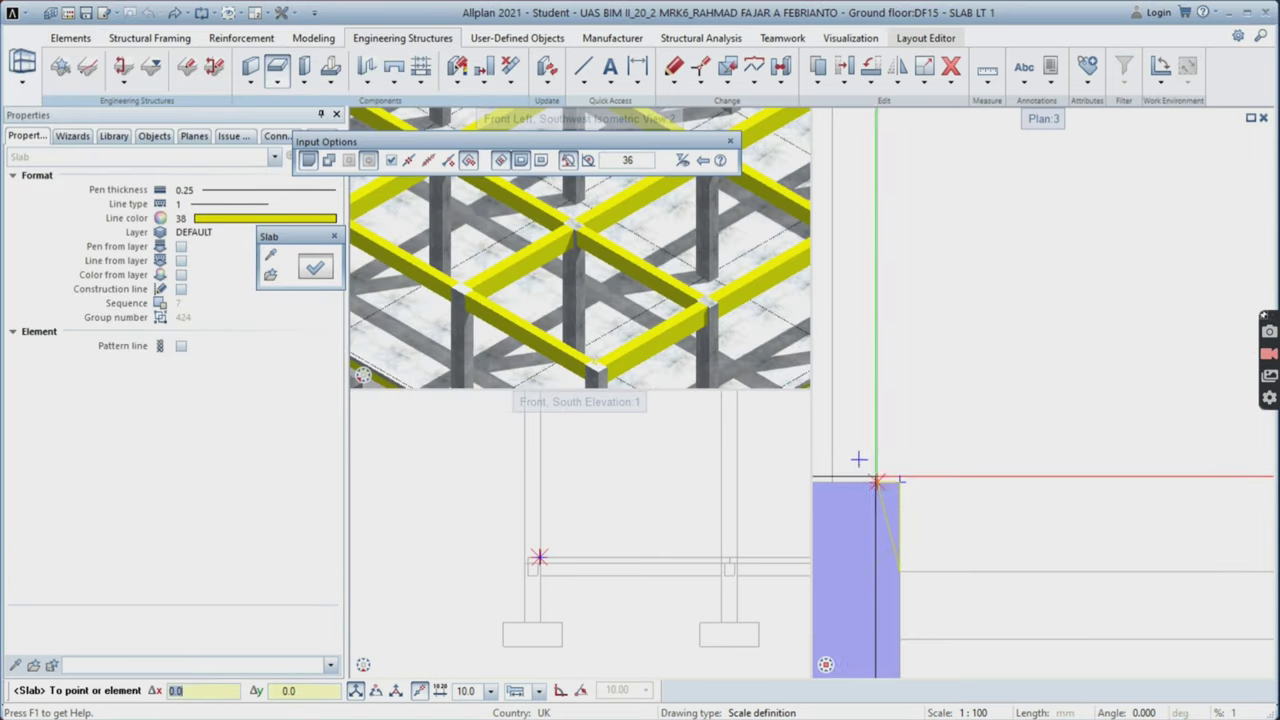
pyautogui.scroll(-3, 994, 320)
pyautogui.moveTo(993, 211); pyautogui.dragTo(986, 600, button='middle')
pyautogui.moveTo(964, 180); pyautogui.dragTo(946, 346, button='middle')
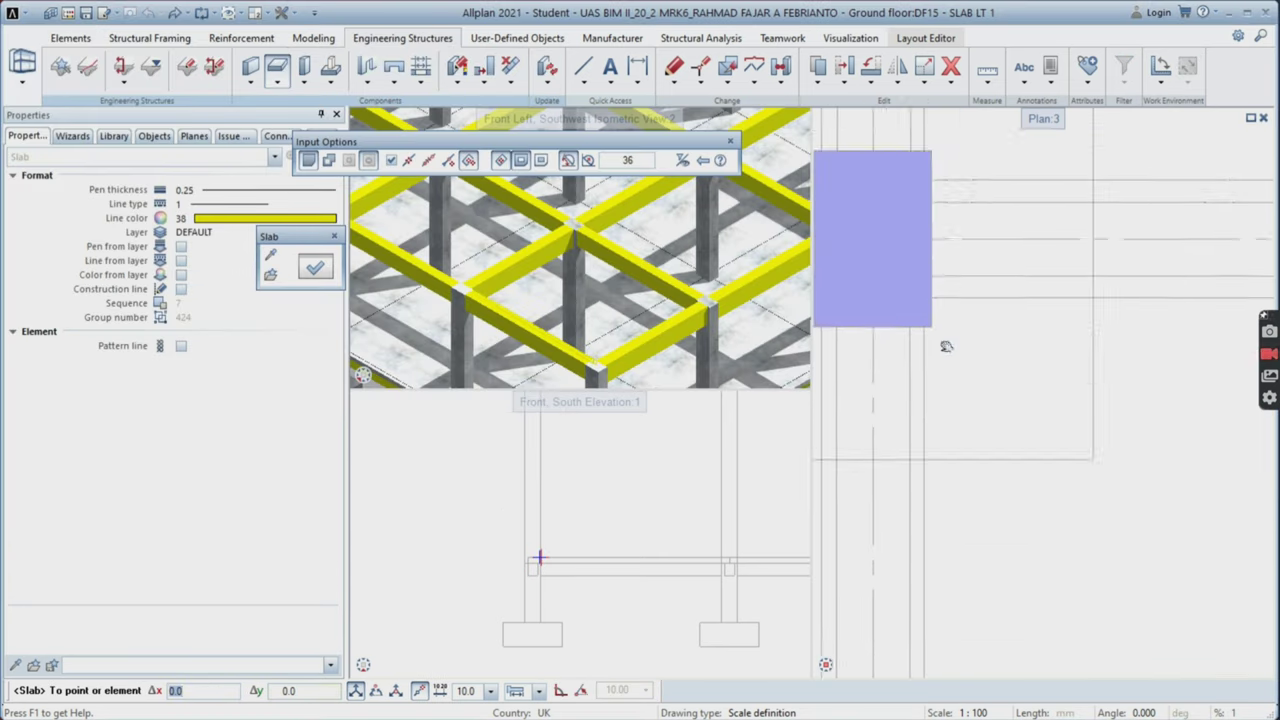
pyautogui.scroll(3, 933, 320)
pyautogui.click(930, 348)
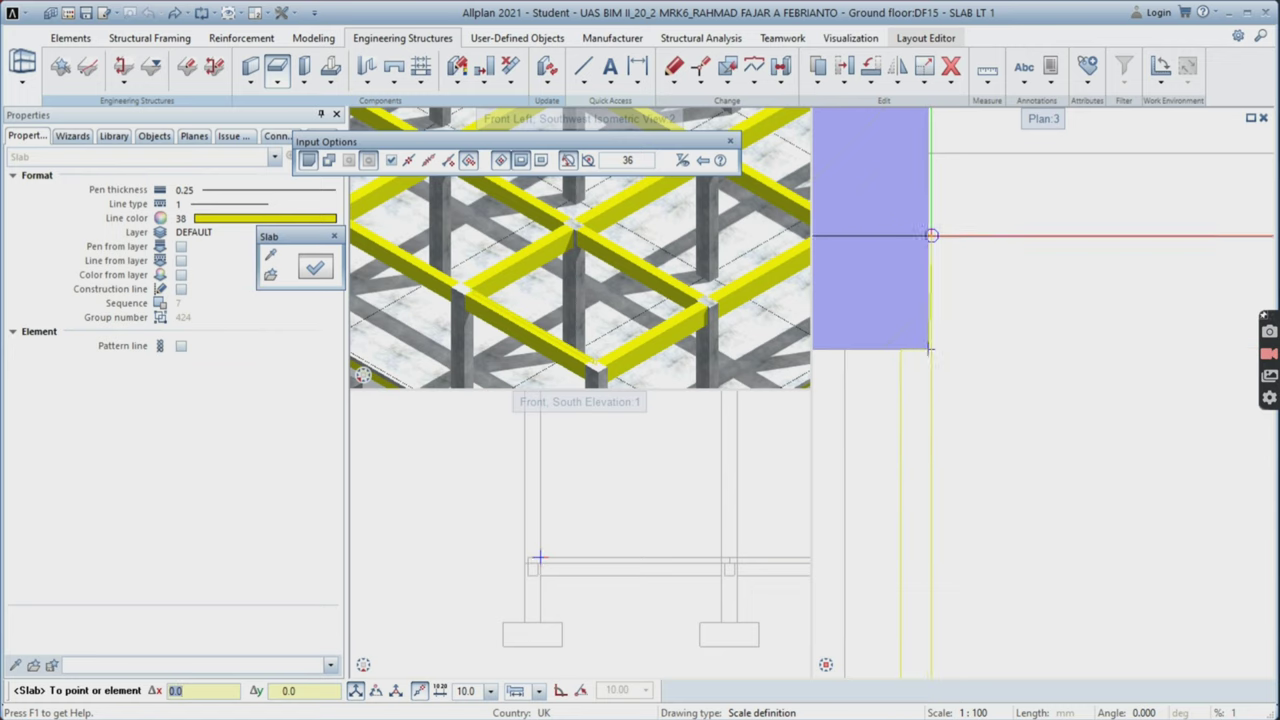
pyautogui.scroll(-3, 940, 330)
pyautogui.moveTo(1180, 350); pyautogui.dragTo(900, 365, button='middle')
pyautogui.scroll(3, 1098, 345)
pyautogui.click(1050, 275)
pyautogui.click(1063, 345)
# - Continue the slab outline south to column B2, around its inner corner, and close it at column A2
pyautogui.scroll(-3, 1077, 490)
pyautogui.moveTo(1080, 570); pyautogui.dragTo(1077, 200, button='middle')
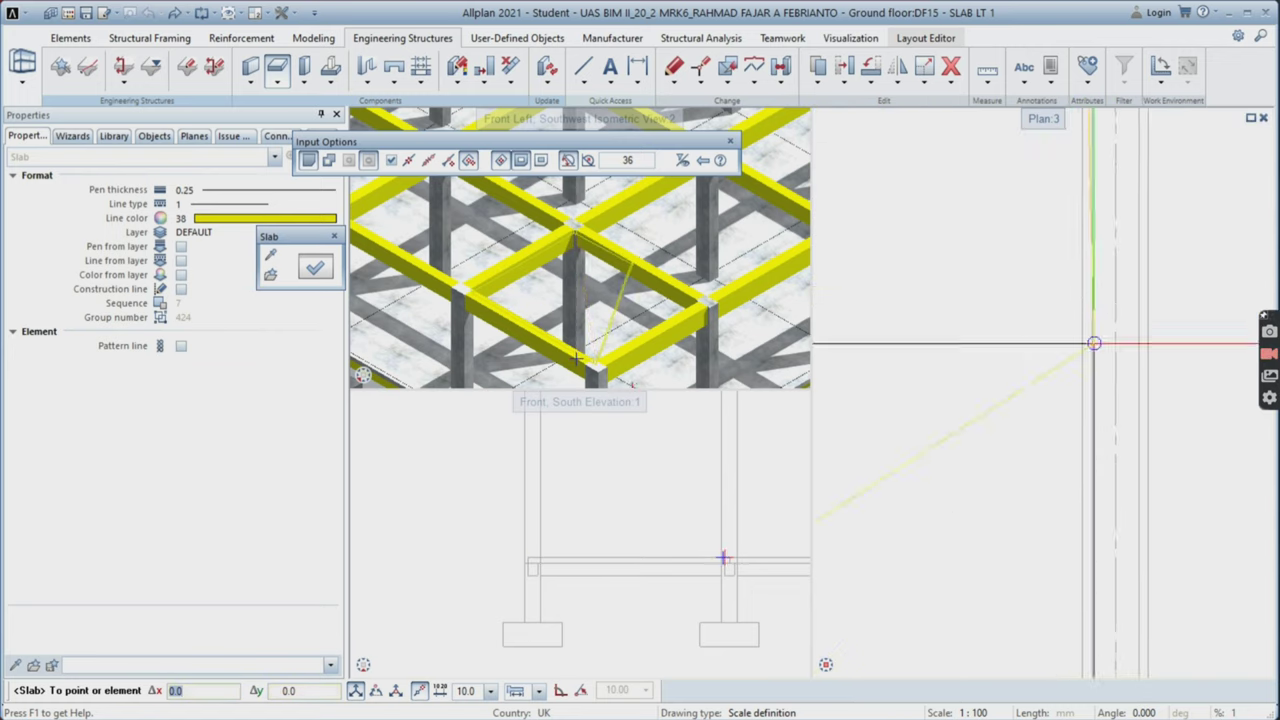
pyautogui.scroll(2, 1067, 548)
pyautogui.click(1050, 548)
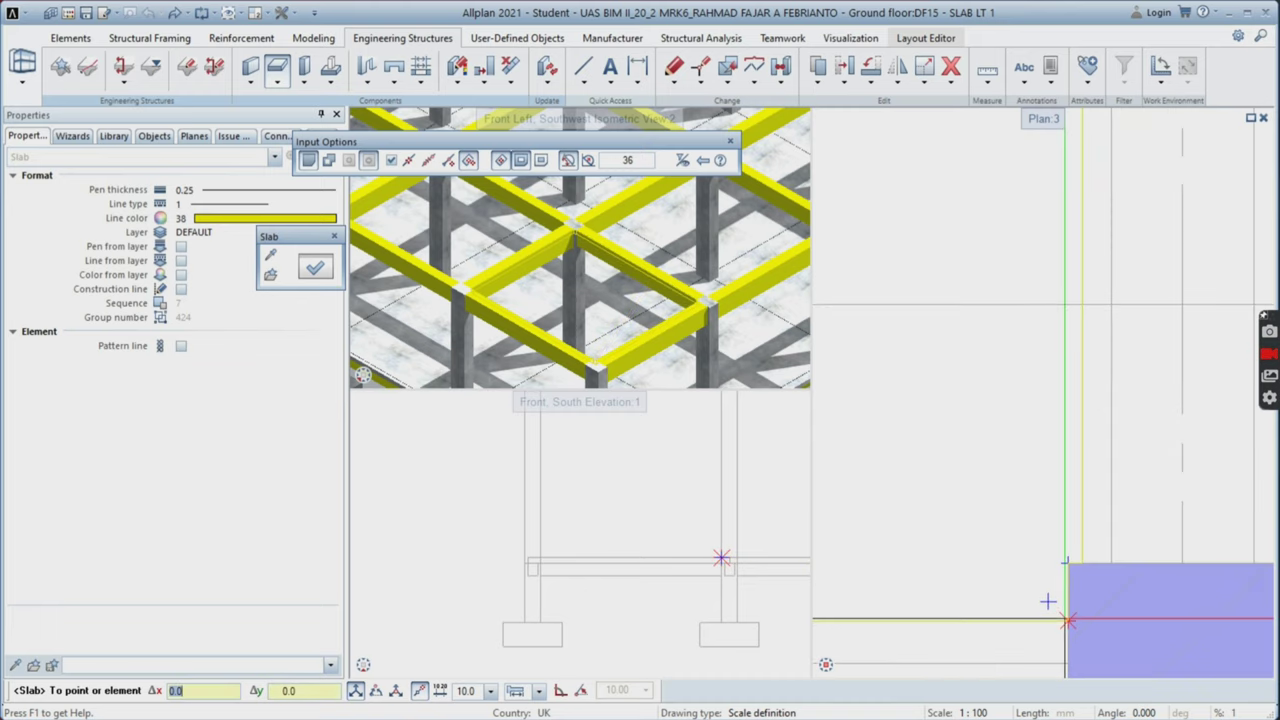
pyautogui.click(1048, 603)
pyautogui.scroll(-3, 978, 544)
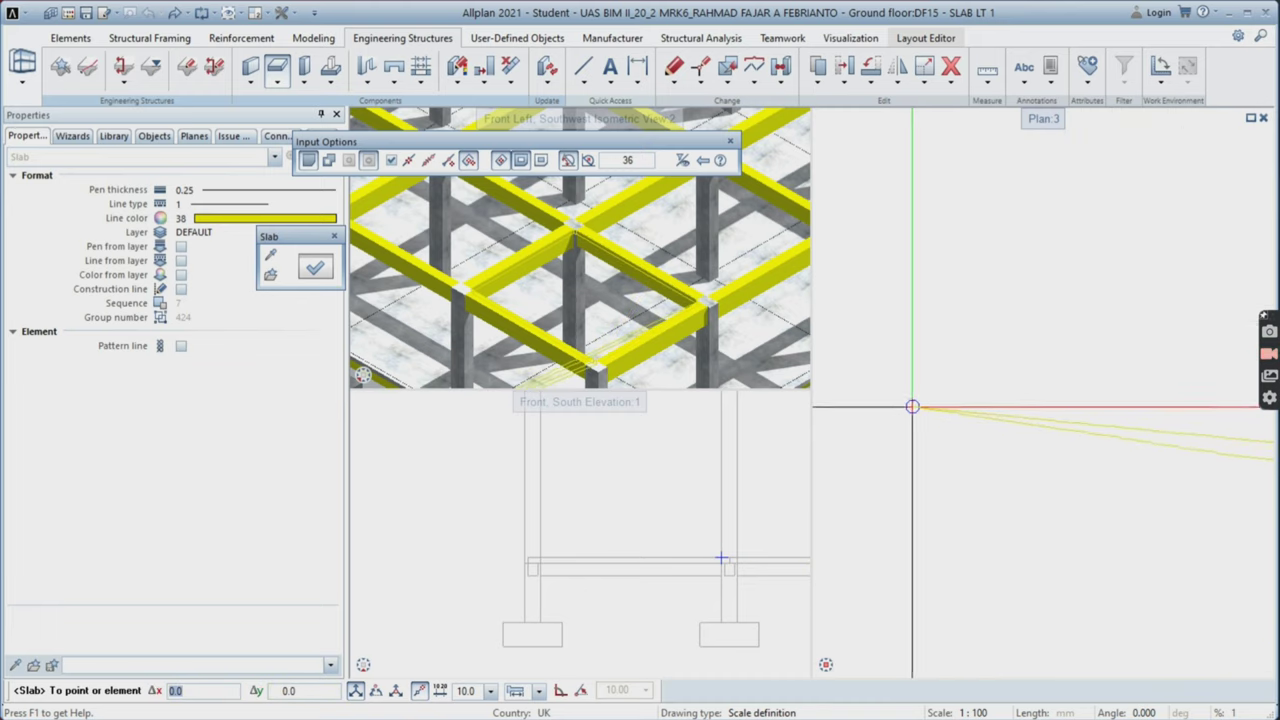
pyautogui.scroll(-3, 914, 406)
pyautogui.scroll(5, 962, 449)
pyautogui.click(888, 415)
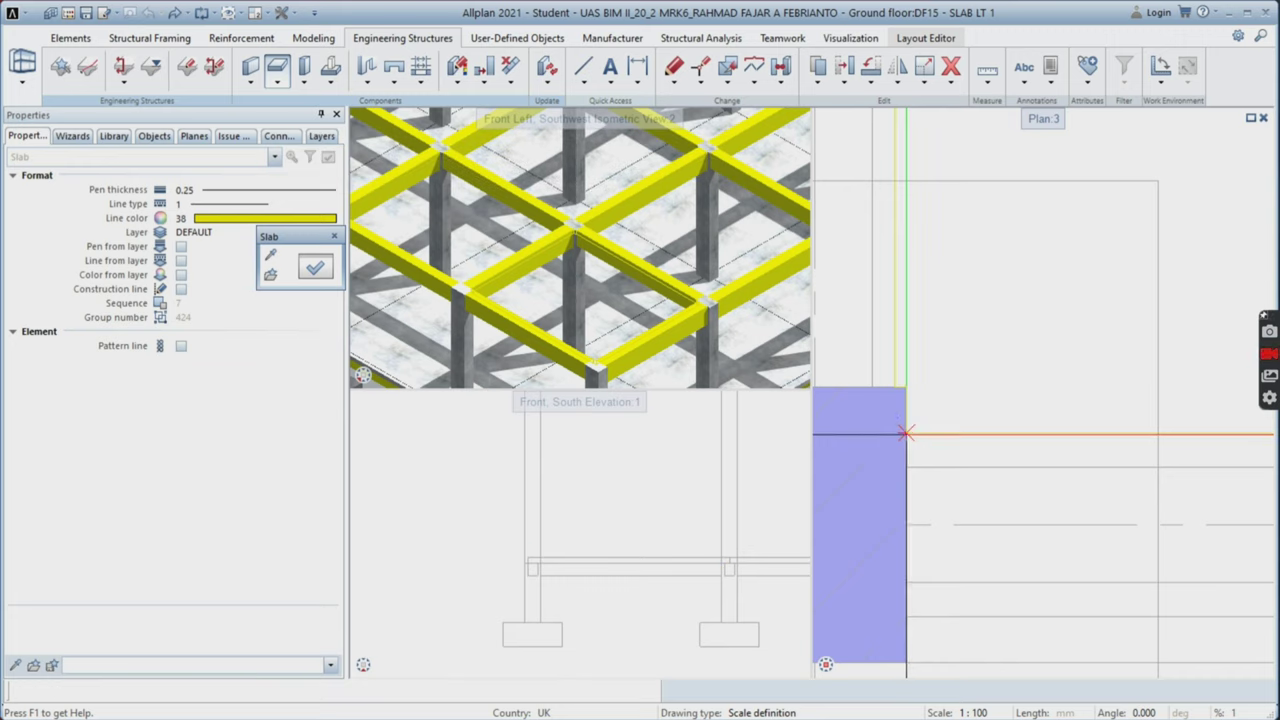
pyautogui.scroll(-3, 1031, 425)
pyautogui.scroll(-2, 1047, 445)
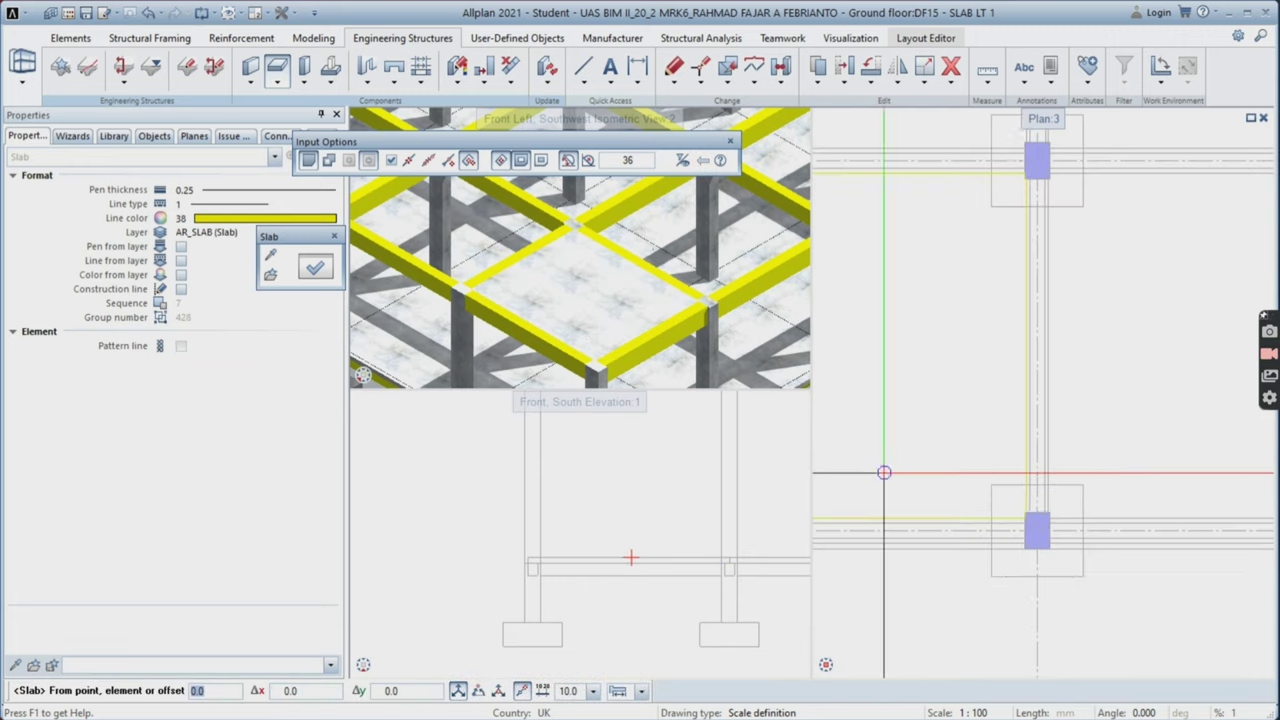
pyautogui.scroll(5, 994, 523)
pyautogui.click(984, 556)
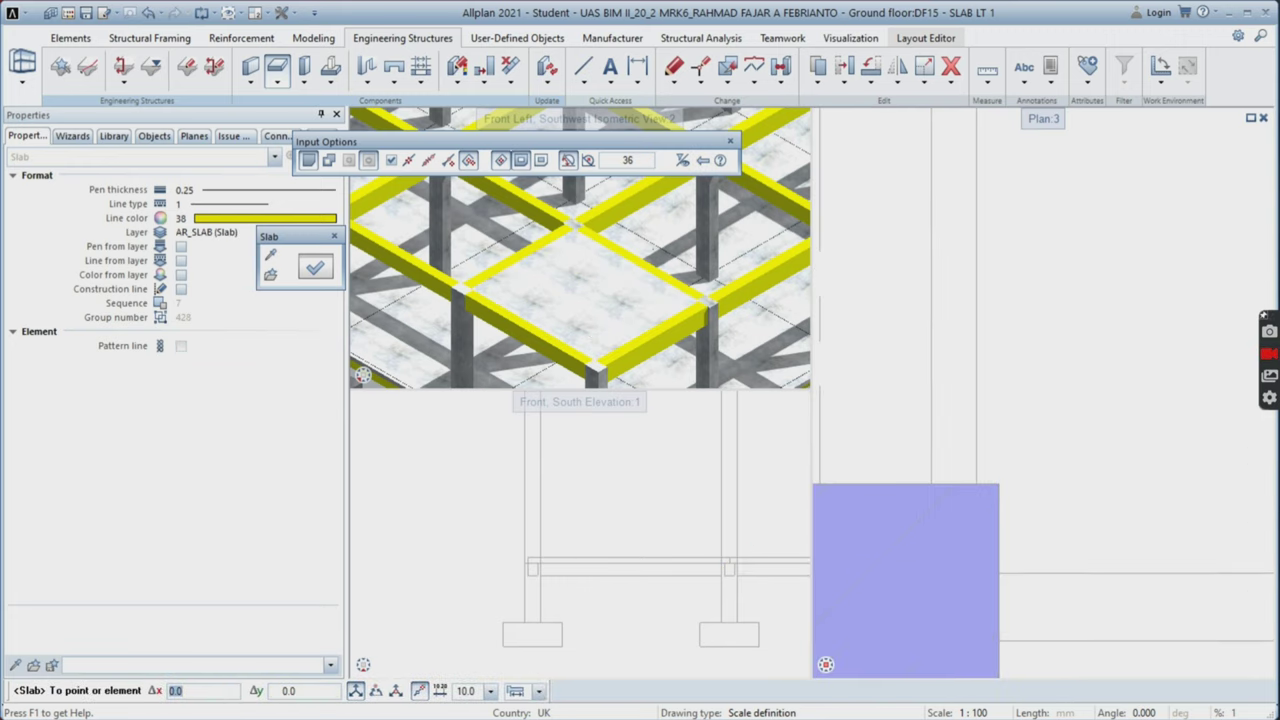
pyautogui.scroll(-1, 982, 362)
pyautogui.moveTo(982, 362); pyautogui.dragTo(990, 585, button='middle')
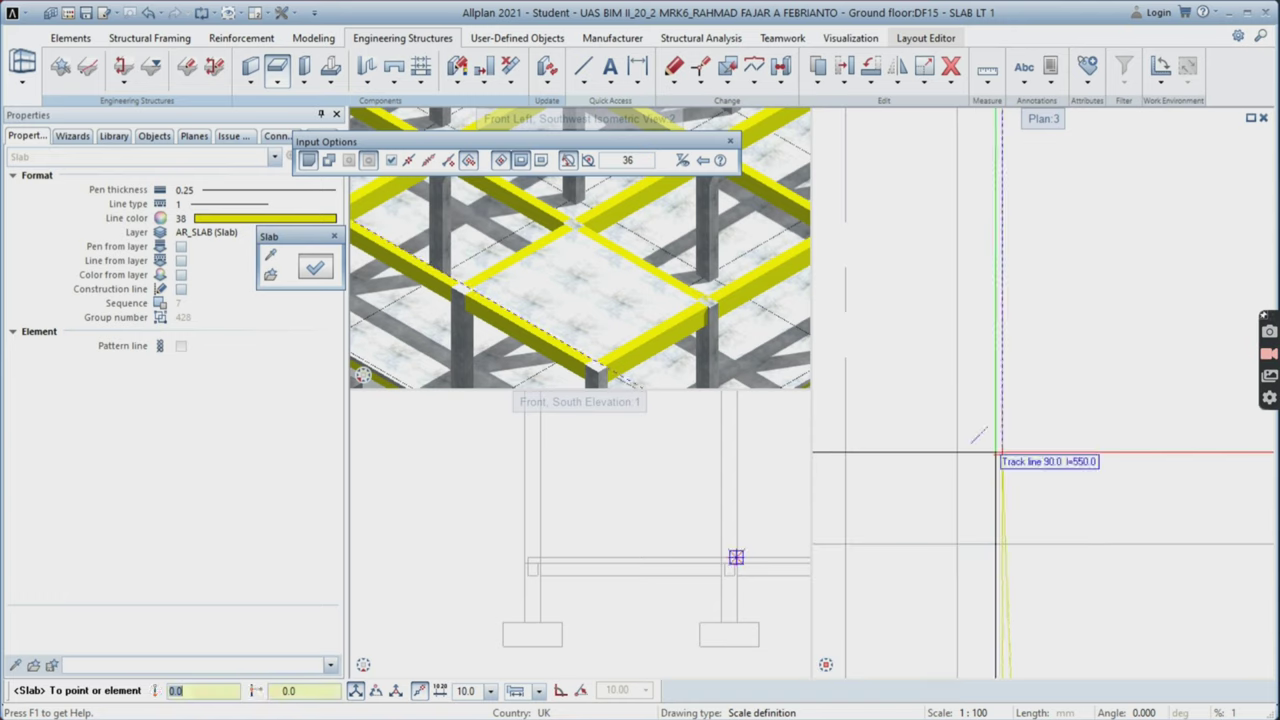
pyautogui.moveTo(1000, 323); pyautogui.dragTo(918, 345, button='middle')
pyautogui.moveTo(957, 497); pyautogui.dragTo(990, 560, button='middle')
pyautogui.scroll(-2, 940, 200)
pyautogui.scroll(4, 943, 192)
pyautogui.scroll(-8, 957, 300)
pyautogui.scroll(5, 957, 300)
pyautogui.scroll(2, 937, 242)
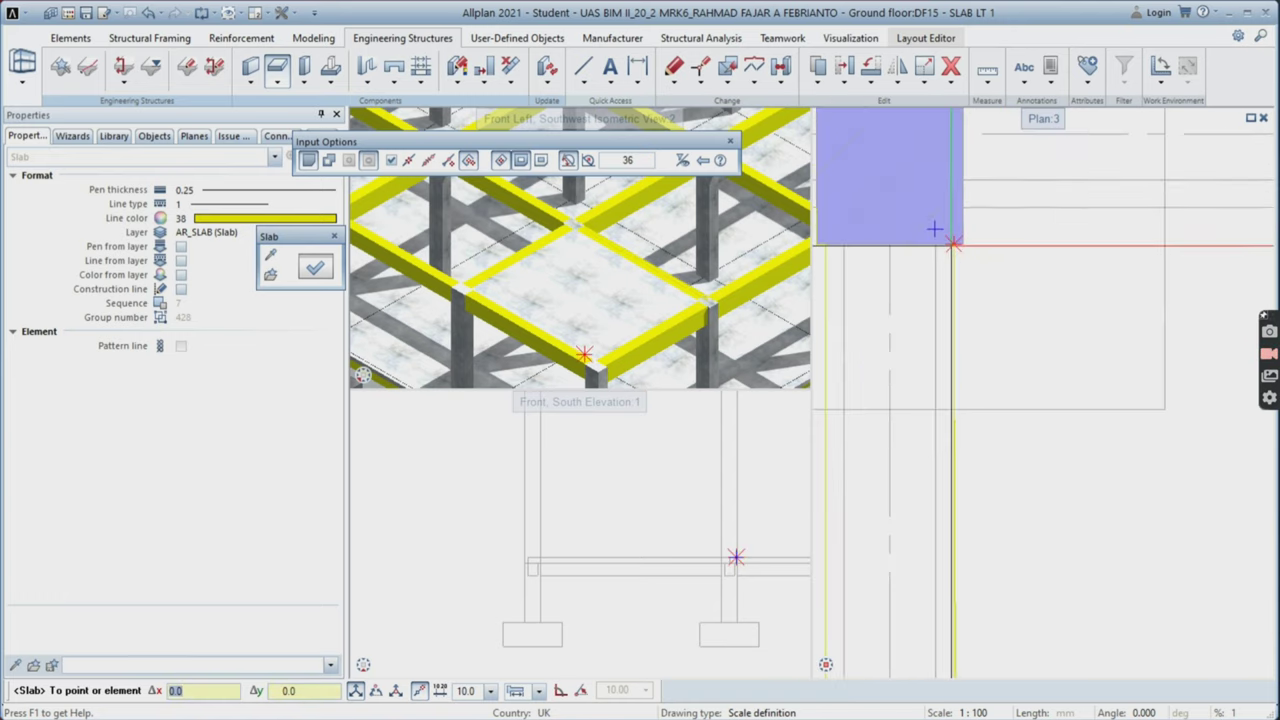
pyautogui.scroll(-3, 961, 206)
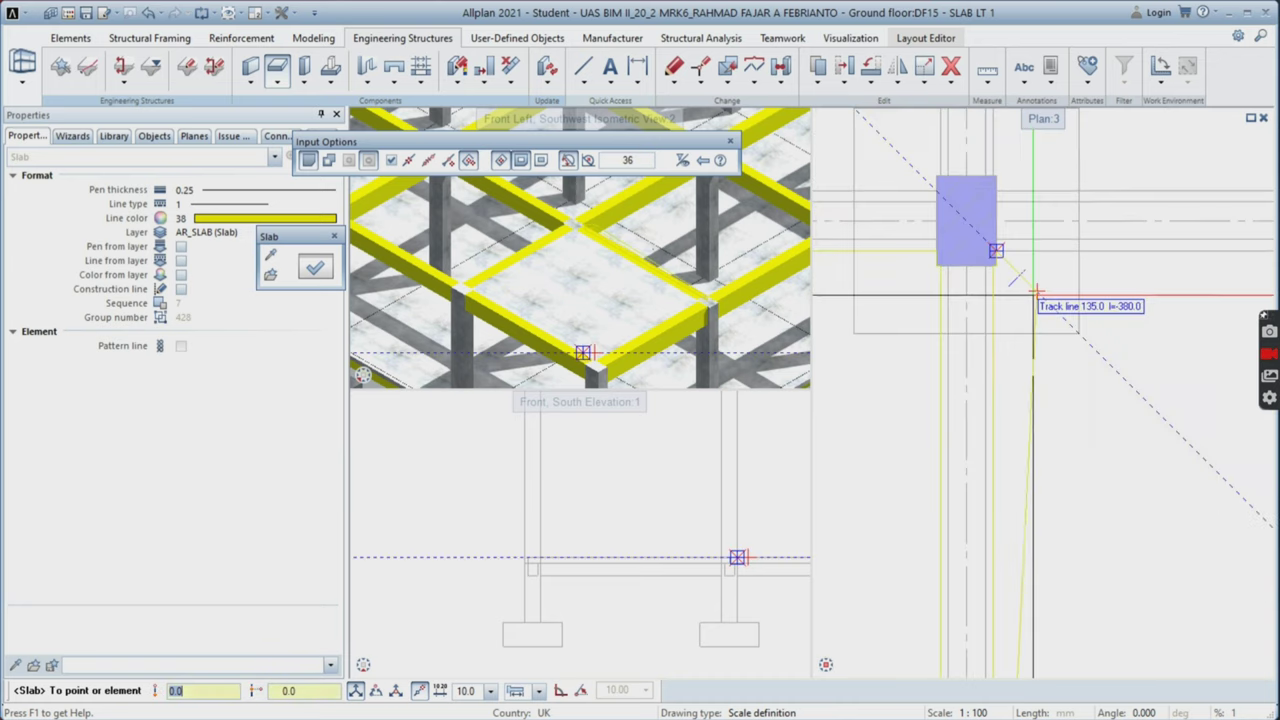
pyautogui.scroll(2, 1040, 275)
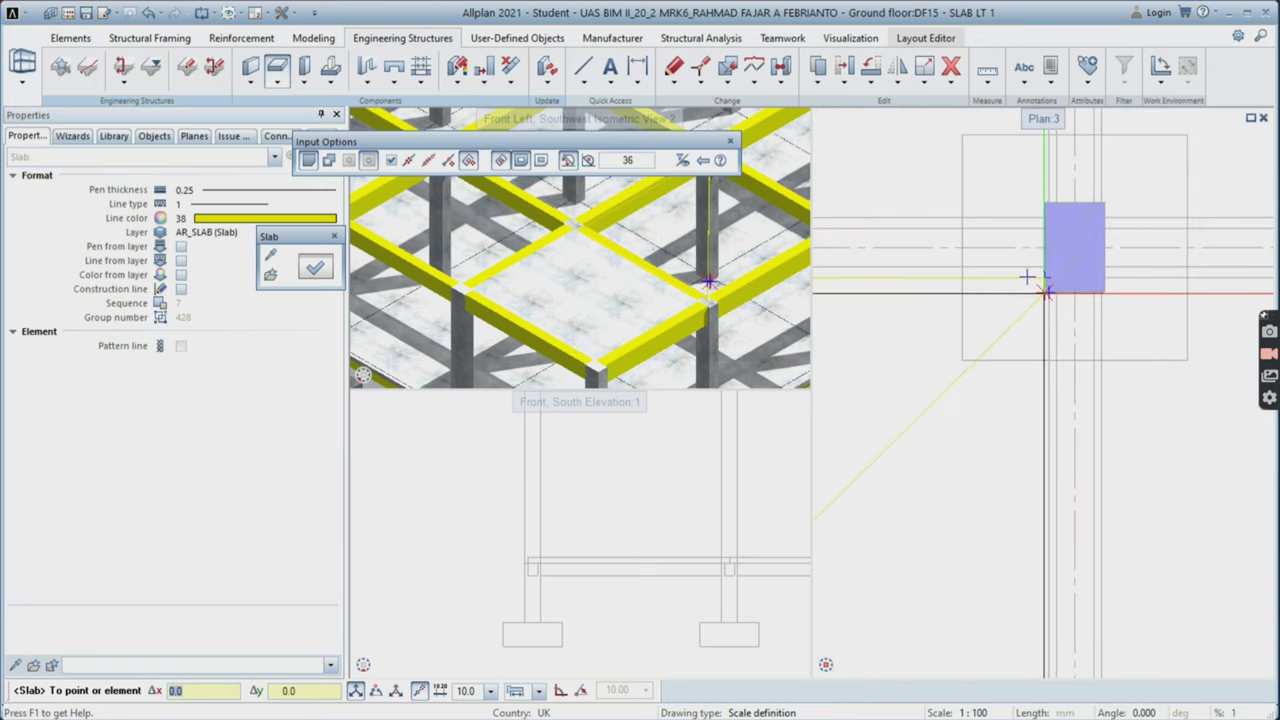
pyautogui.scroll(4, 1045, 290)
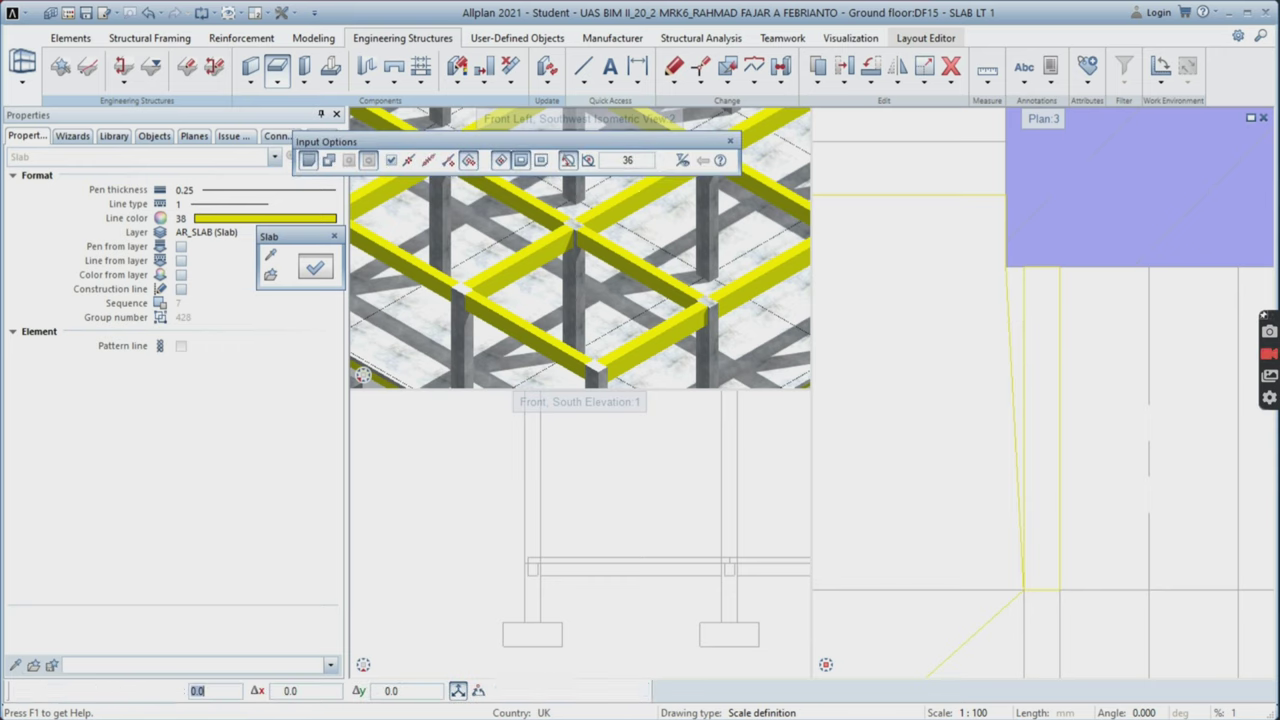
pyautogui.press('Escape')
pyautogui.press('Escape')
# - Start a new slab outline at column C3 and trace it south to column C2, following the columns' inner corners
pyautogui.click(276, 86)
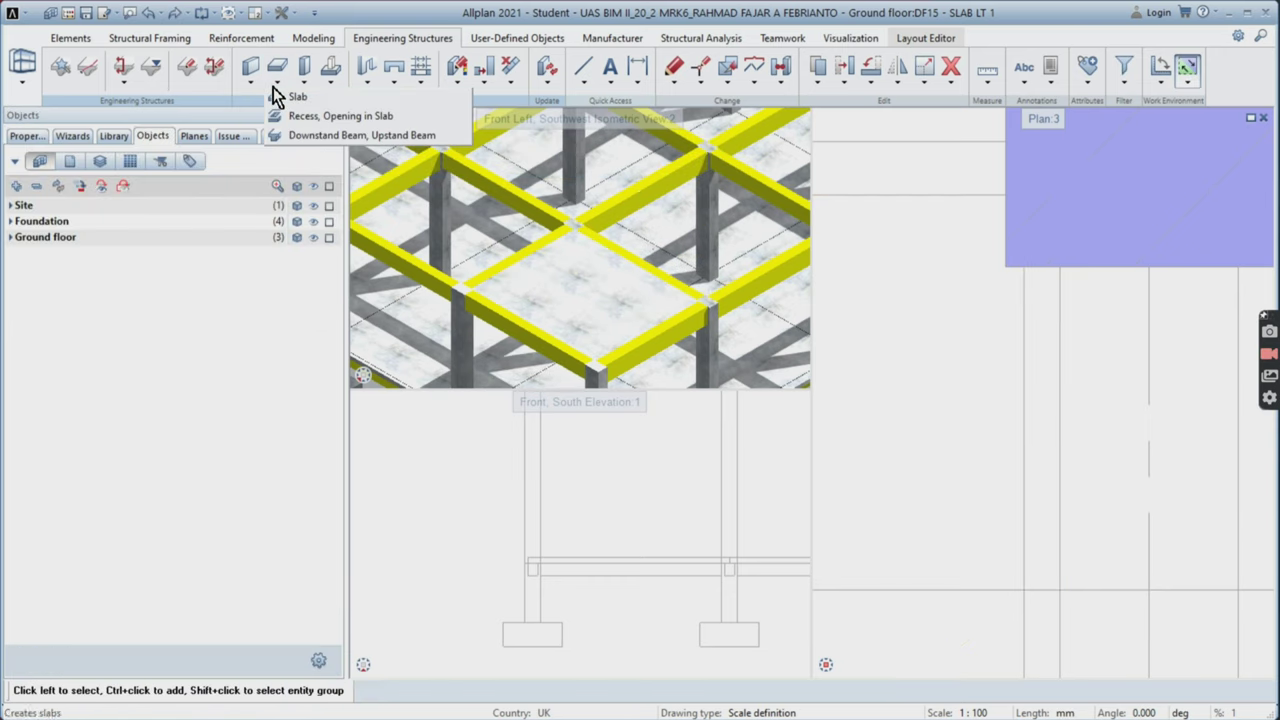
pyautogui.click(278, 96)
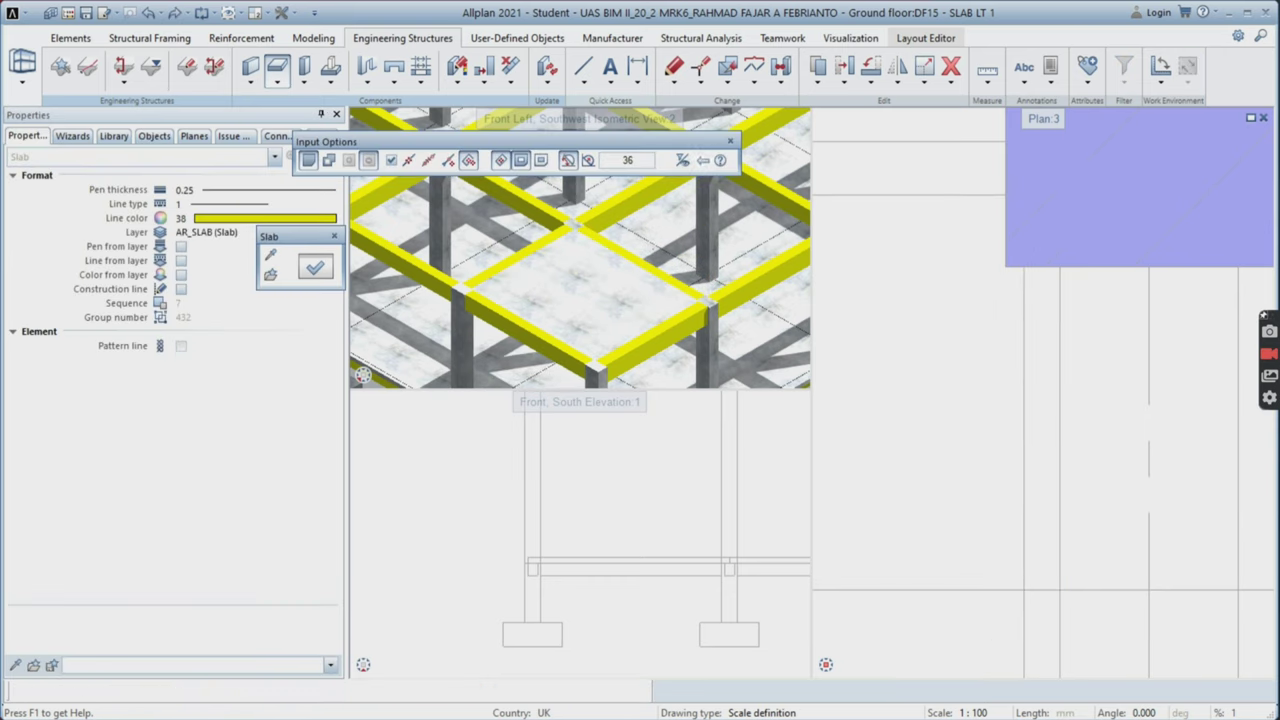
pyautogui.scroll(-1, 1022, 267)
pyautogui.moveTo(1021, 540); pyautogui.dragTo(1020, 251, button='middle')
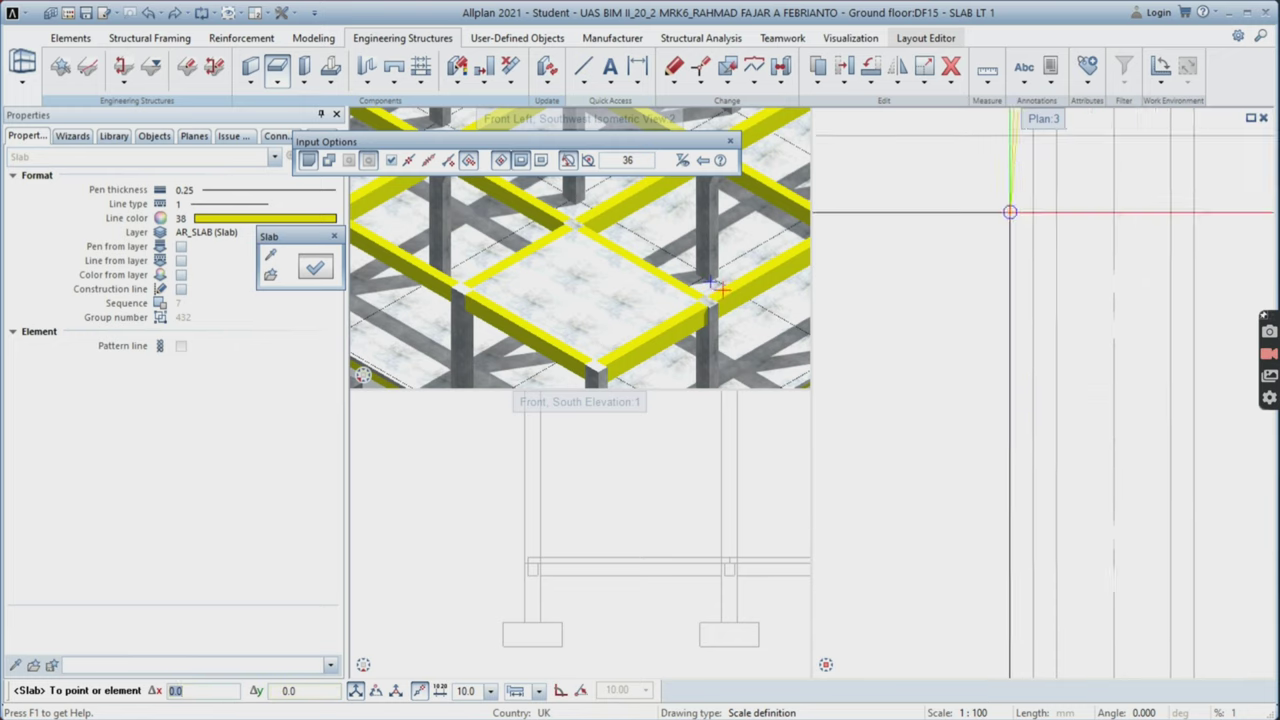
pyautogui.moveTo(1008, 655); pyautogui.dragTo(1018, 543, button='middle')
pyautogui.scroll(2, 1018, 600)
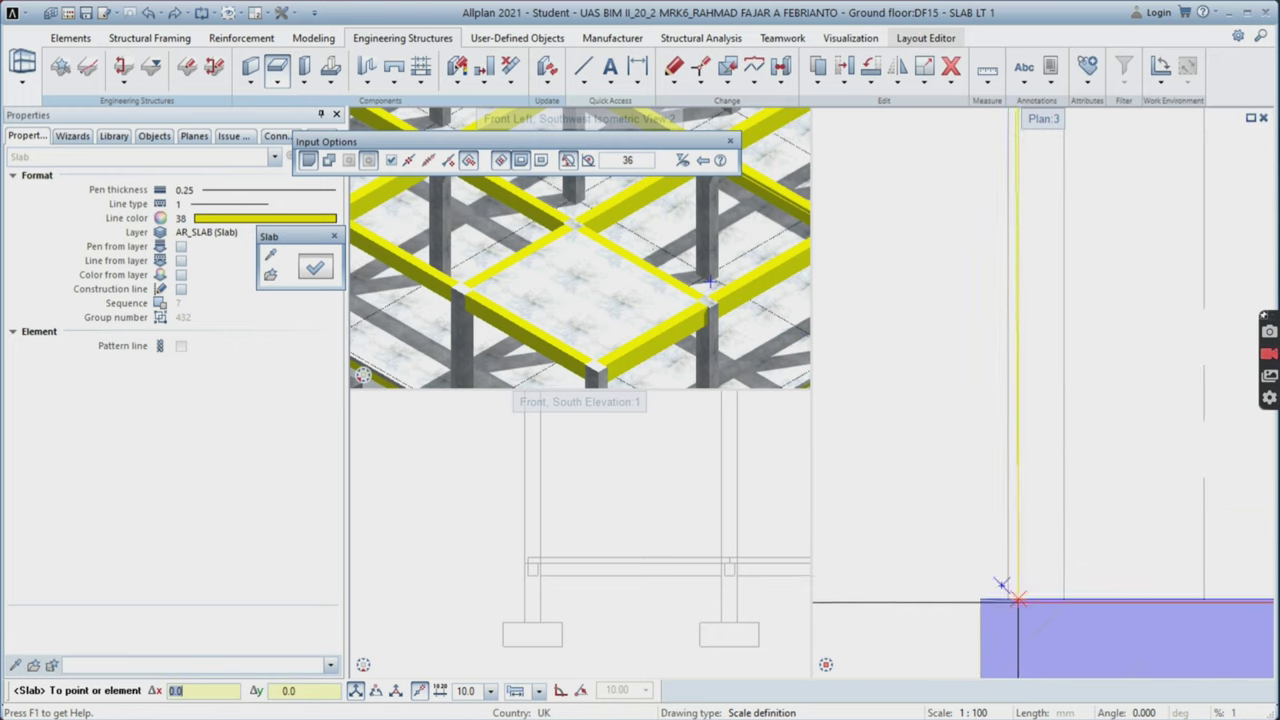
pyautogui.click(980, 599)
pyautogui.moveTo(978, 615); pyautogui.dragTo(998, 463, button='middle')
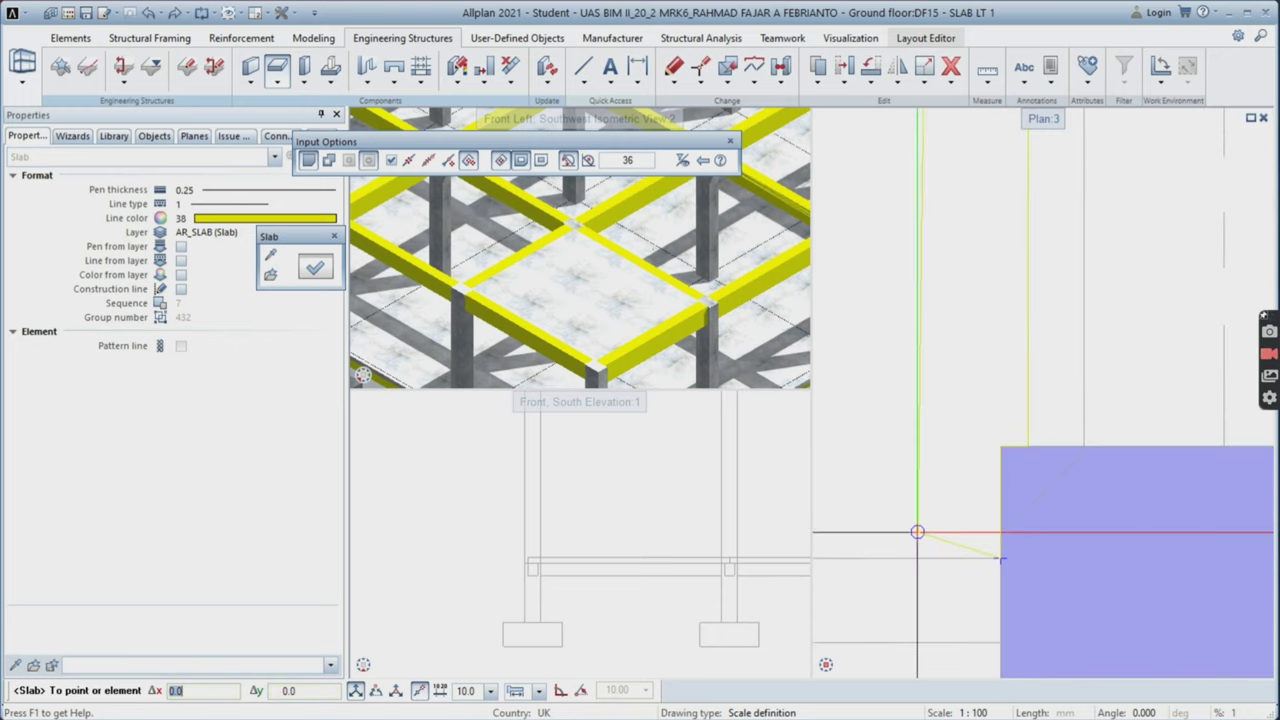
# - Continue the slab outline west from column C2 to column B2 and around its inner corner
pyautogui.scroll(-1, 917, 532)
pyautogui.moveTo(860, 532); pyautogui.dragTo(1165, 531, button='middle')
pyautogui.scroll(-2, 1021, 516)
pyautogui.moveTo(968, 514); pyautogui.dragTo(1150, 514, button='middle')
pyautogui.moveTo(857, 508); pyautogui.dragTo(980, 512, button='middle')
pyautogui.scroll(2, 943, 516)
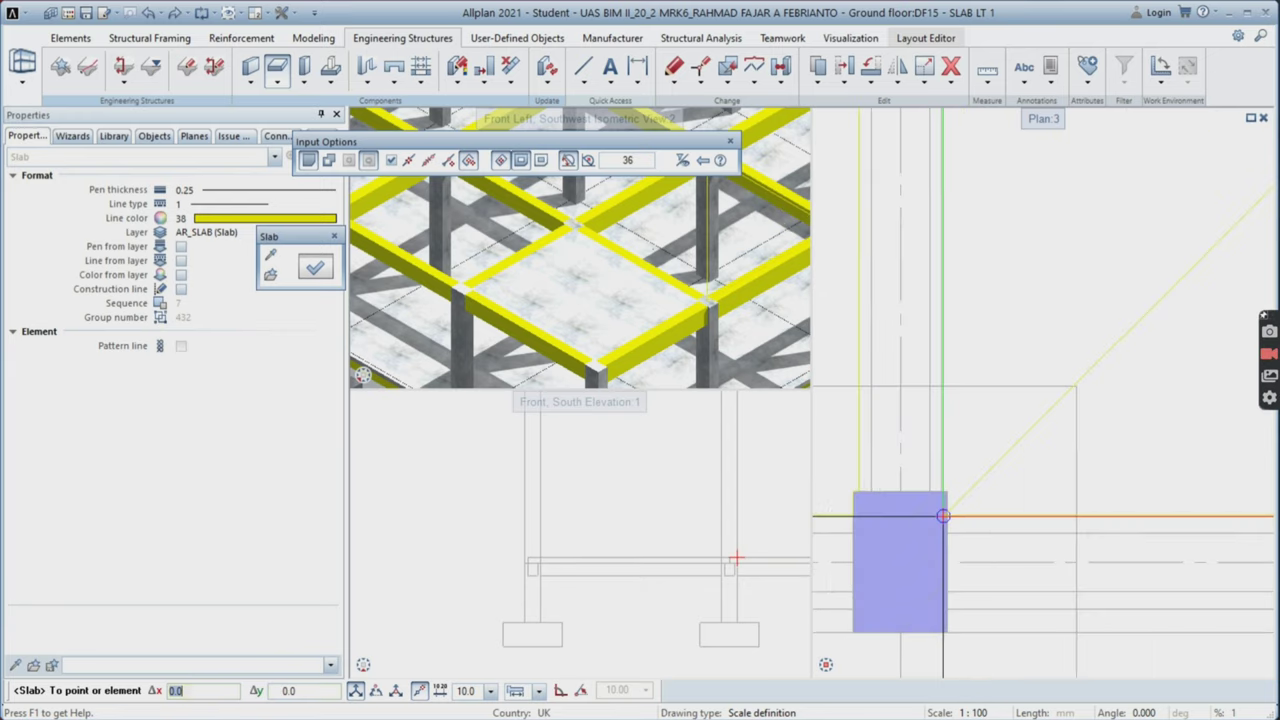
pyautogui.scroll(2, 945, 516)
pyautogui.click(945, 455)
pyautogui.moveTo(951, 458); pyautogui.dragTo(953, 604, button='middle')
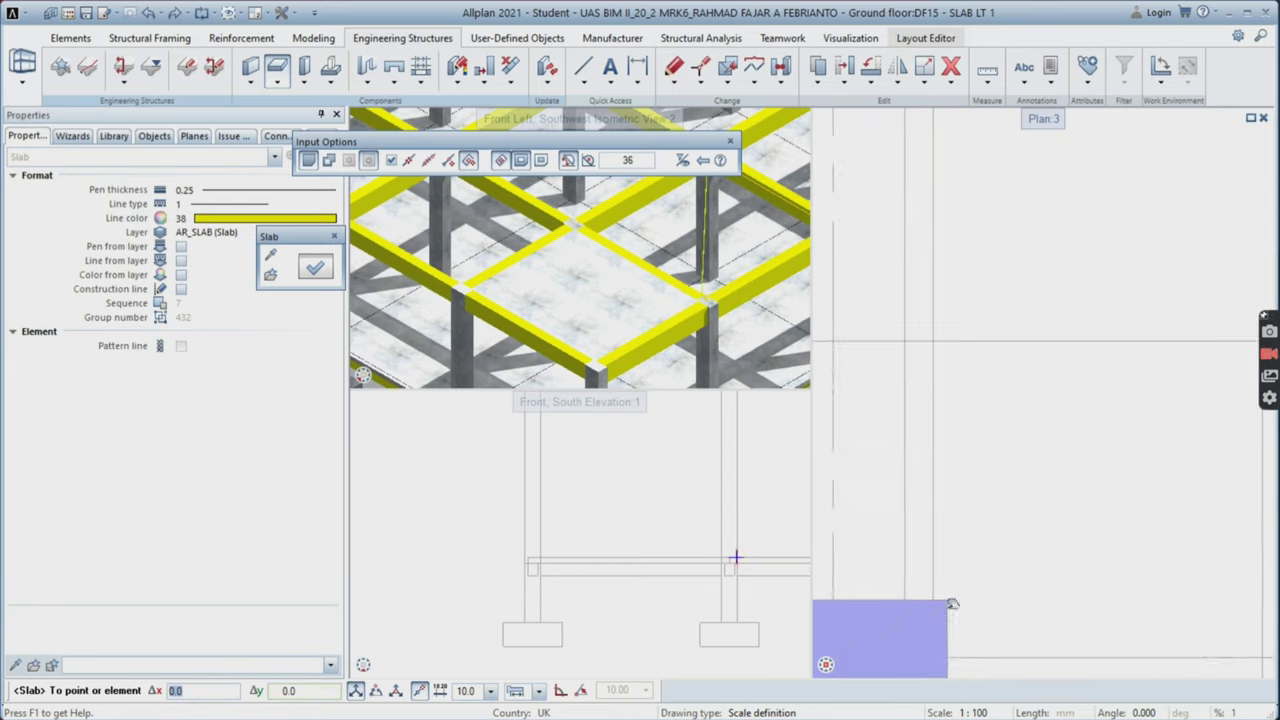
# - Trace the slab outline north to column B3, around its inner corner, and close it at column C3
pyautogui.moveTo(930, 230); pyautogui.dragTo(977, 323, button='middle')
pyautogui.scroll(-4, 965, 603)
pyautogui.scroll(5, 958, 291)
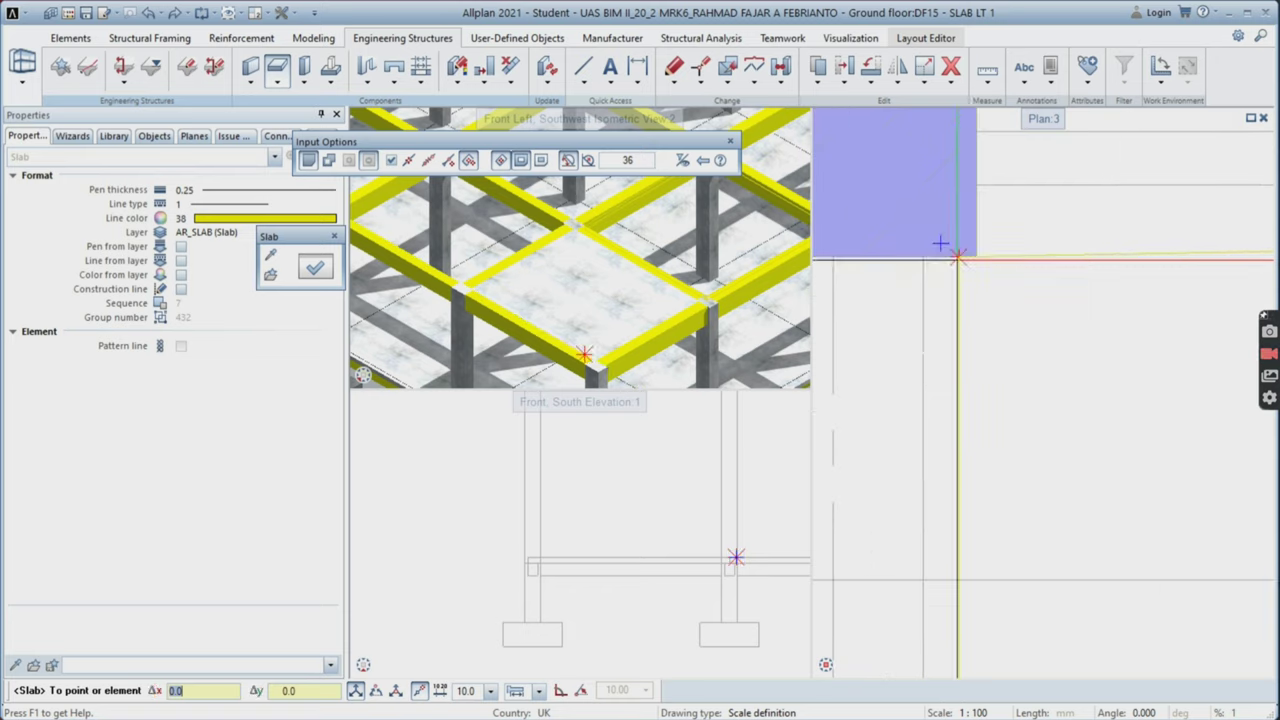
pyautogui.scroll(-3, 962, 170)
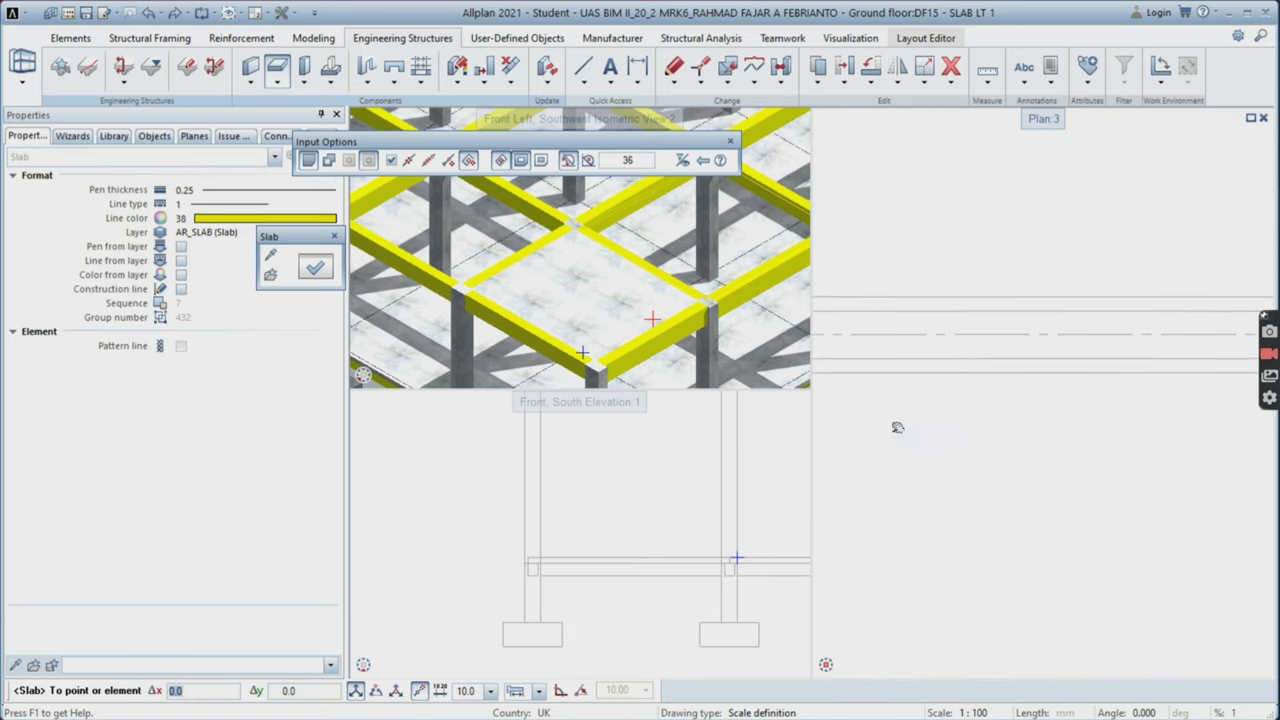
pyautogui.scroll(3, 1020, 344)
pyautogui.click(1020, 344)
pyautogui.scroll(-3, 1110, 390)
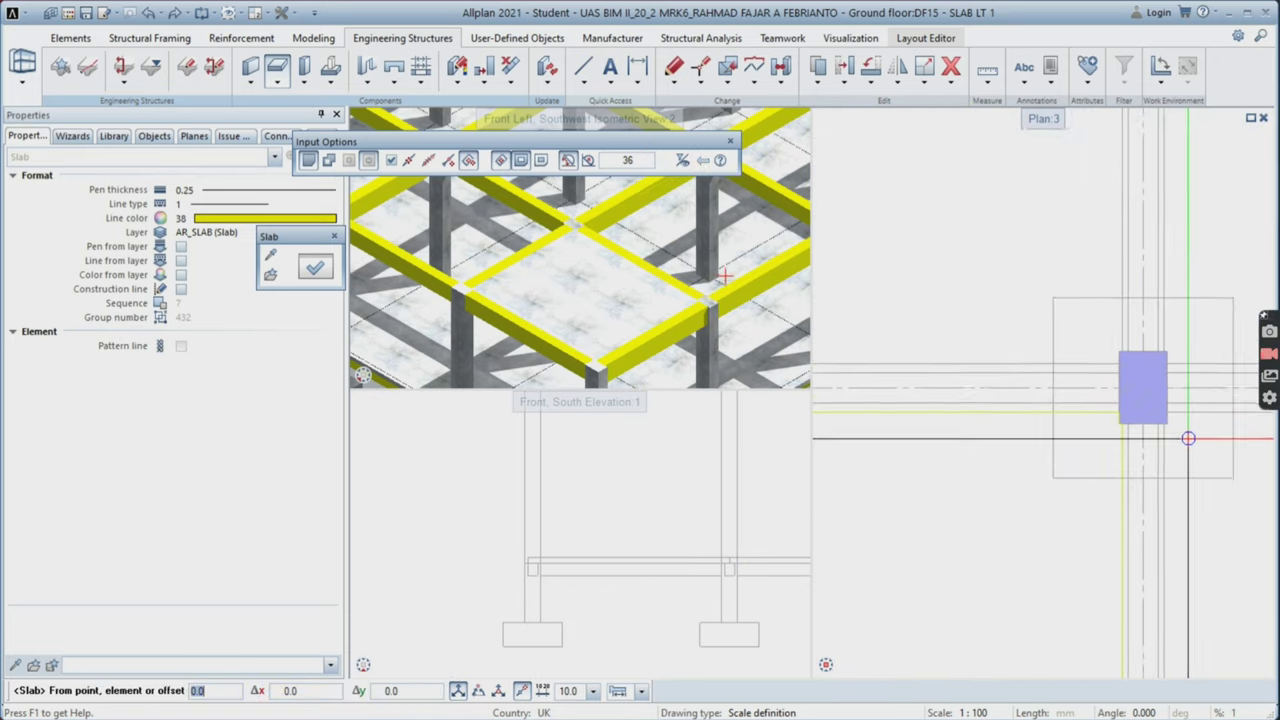
# - Start the next slab outline at column C3, trace it east to column D3 and south to column D2
pyautogui.scroll(2, 1047, 402)
pyautogui.scroll(2, 1047, 402)
pyautogui.click(1074, 446)
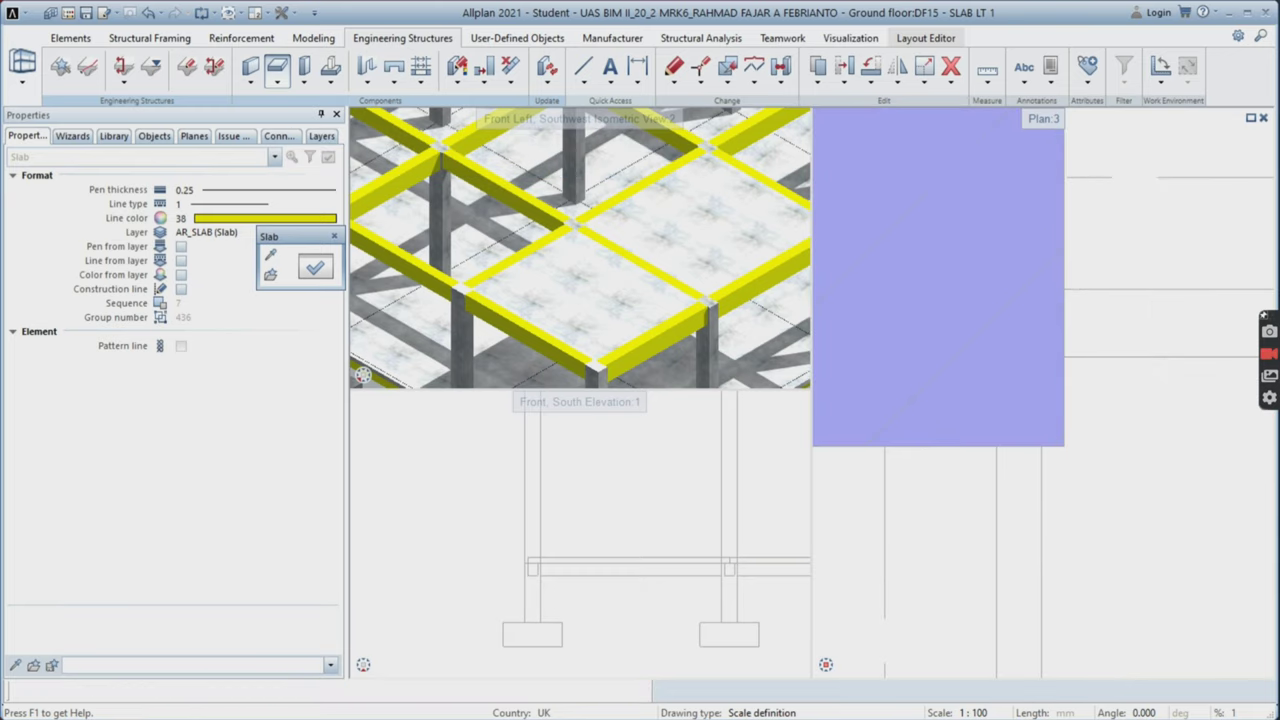
pyautogui.scroll(-3, 1064, 365)
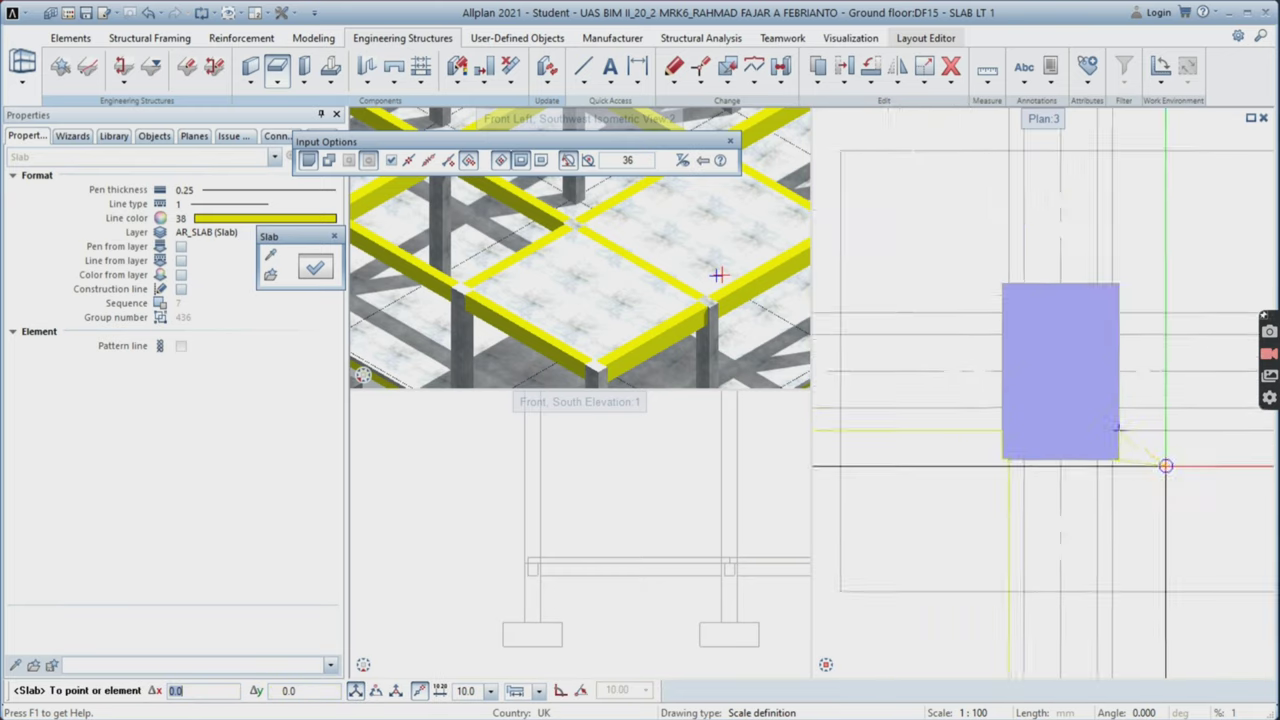
pyautogui.scroll(3, 1054, 467)
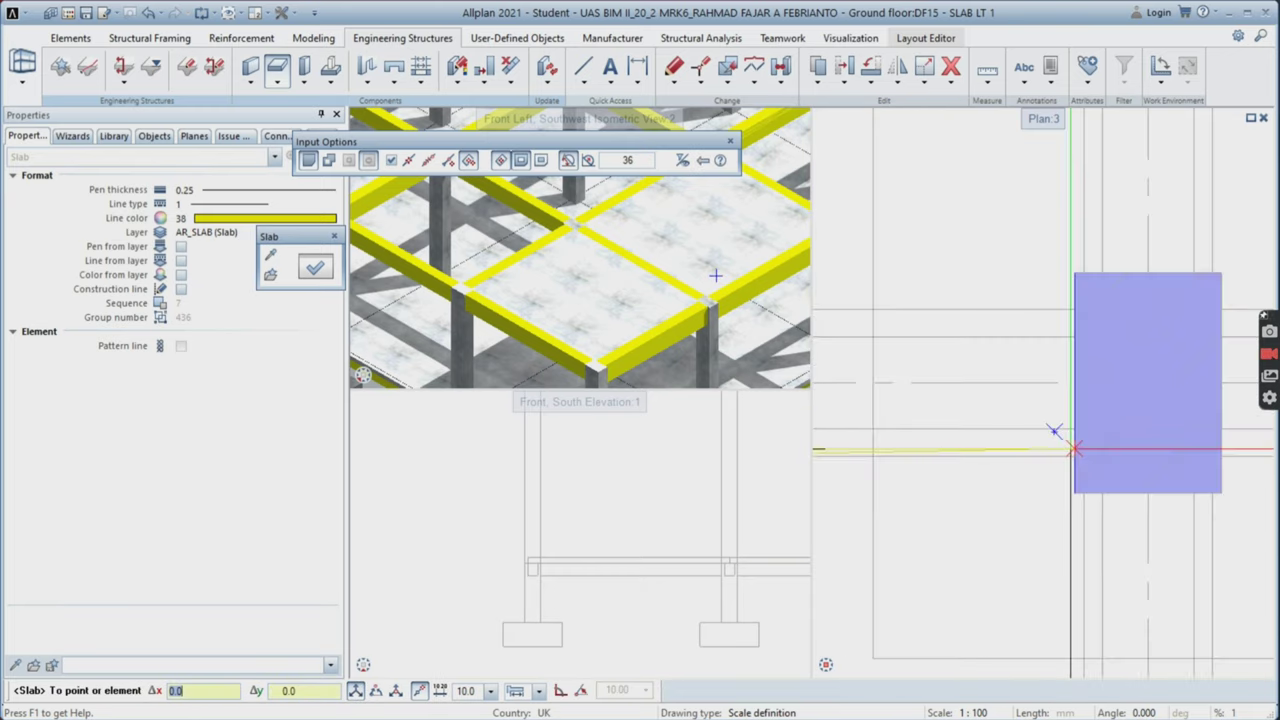
pyautogui.scroll(-3, 1091, 535)
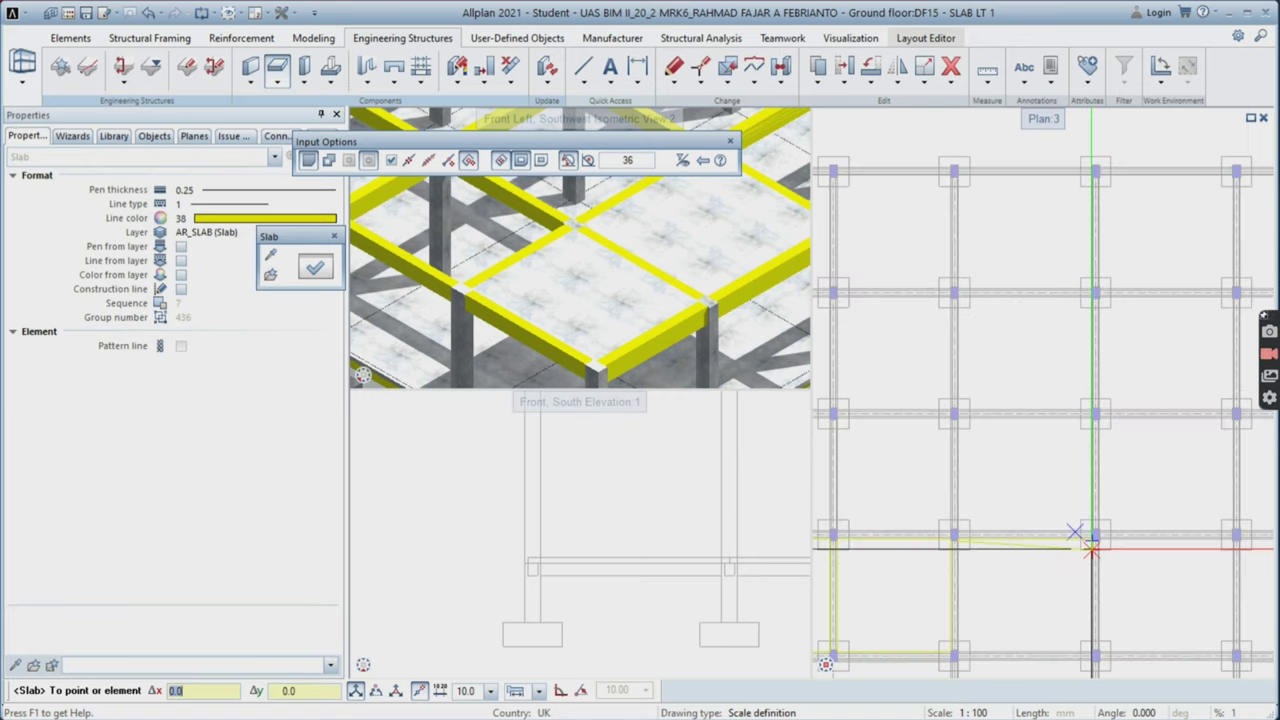
pyautogui.scroll(5, 1071, 529)
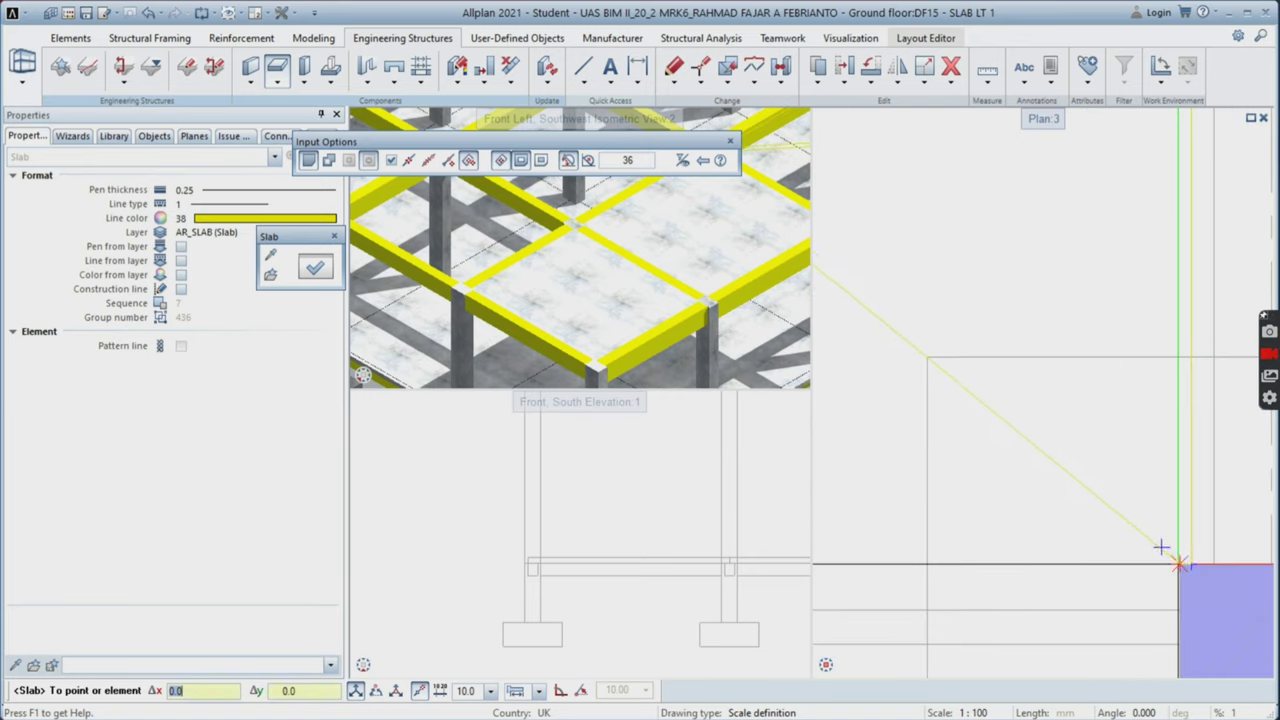
# - Continue the outline west around column C2's inner corner, close it north at column C3, and end the Slab command
pyautogui.scroll(-4, 1080, 575)
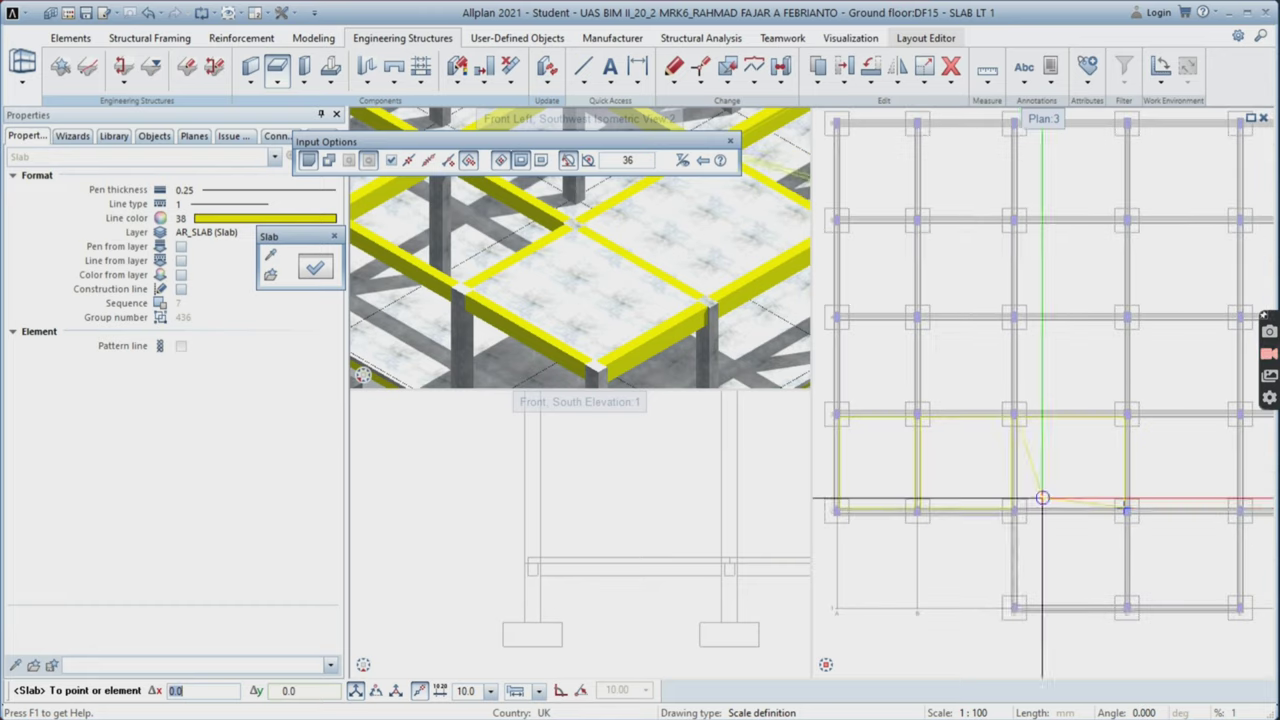
pyautogui.scroll(3, 1035, 505)
pyautogui.scroll(4, 1027, 510)
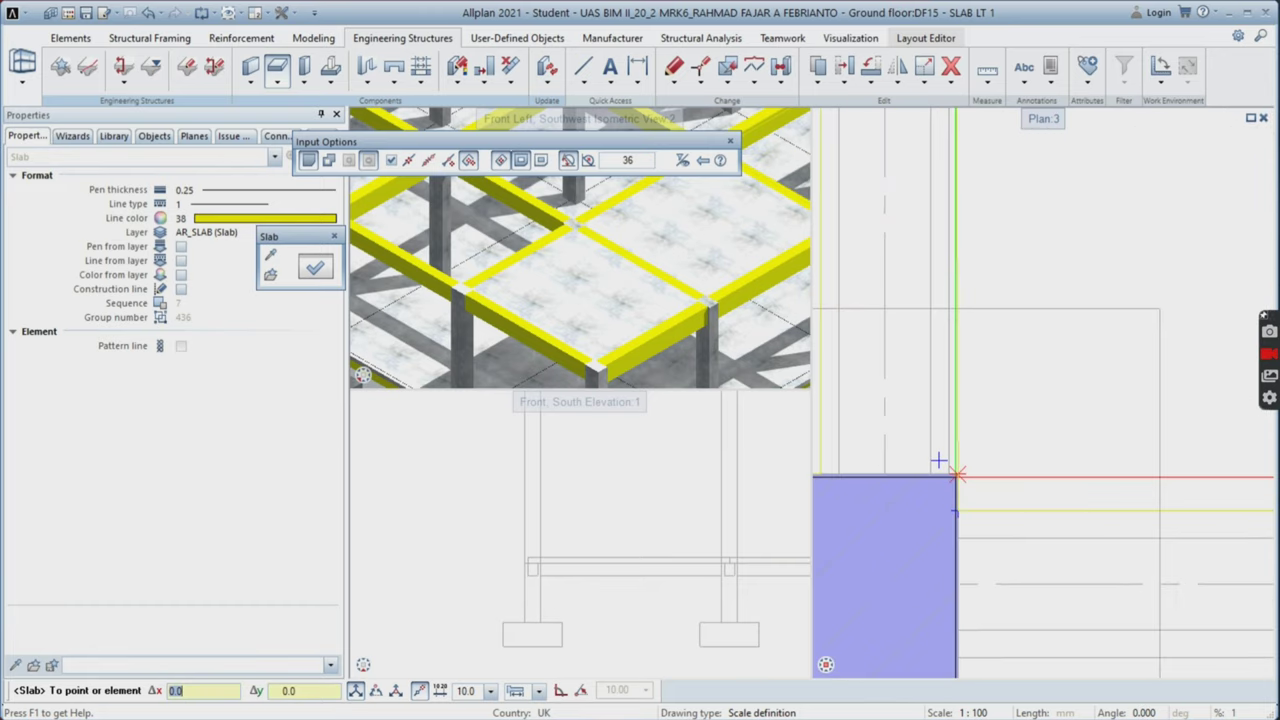
pyautogui.scroll(-3, 948, 474)
pyautogui.scroll(4, 943, 309)
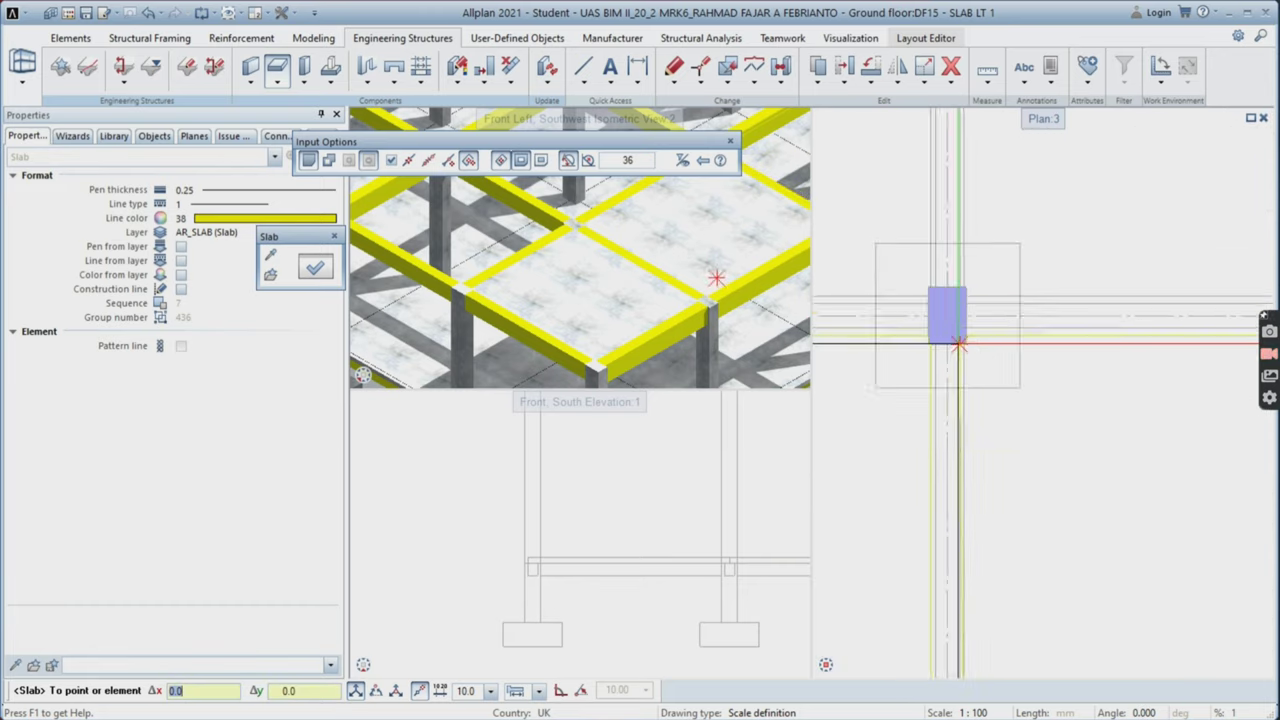
pyautogui.click(984, 349)
pyautogui.press('Escape')
# - Copy the slabs of bays A–B and B–C between axes 2 and 3 northward 3 times, spaced from column A2 to column A3
pyautogui.scroll(-8, 1028, 380)
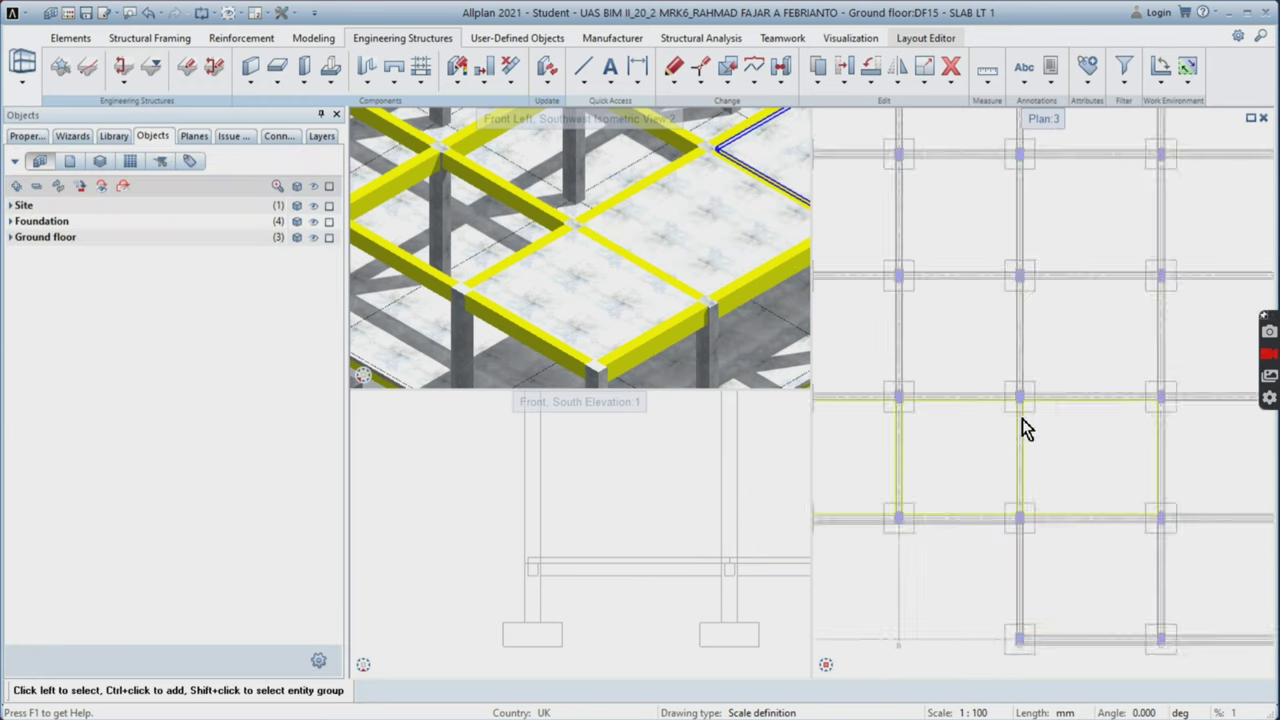
pyautogui.click(835, 97)
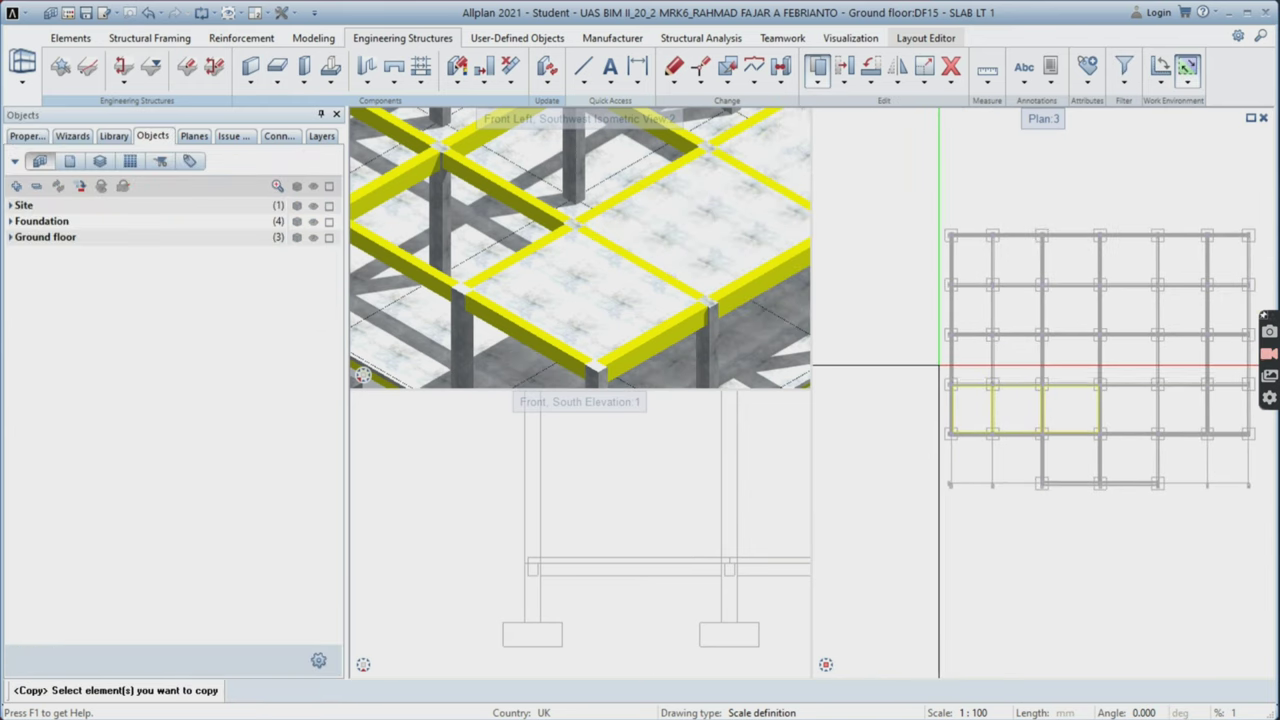
pyautogui.moveTo(944, 364); pyautogui.dragTo(1060, 448)
pyautogui.scroll(5, 903, 418)
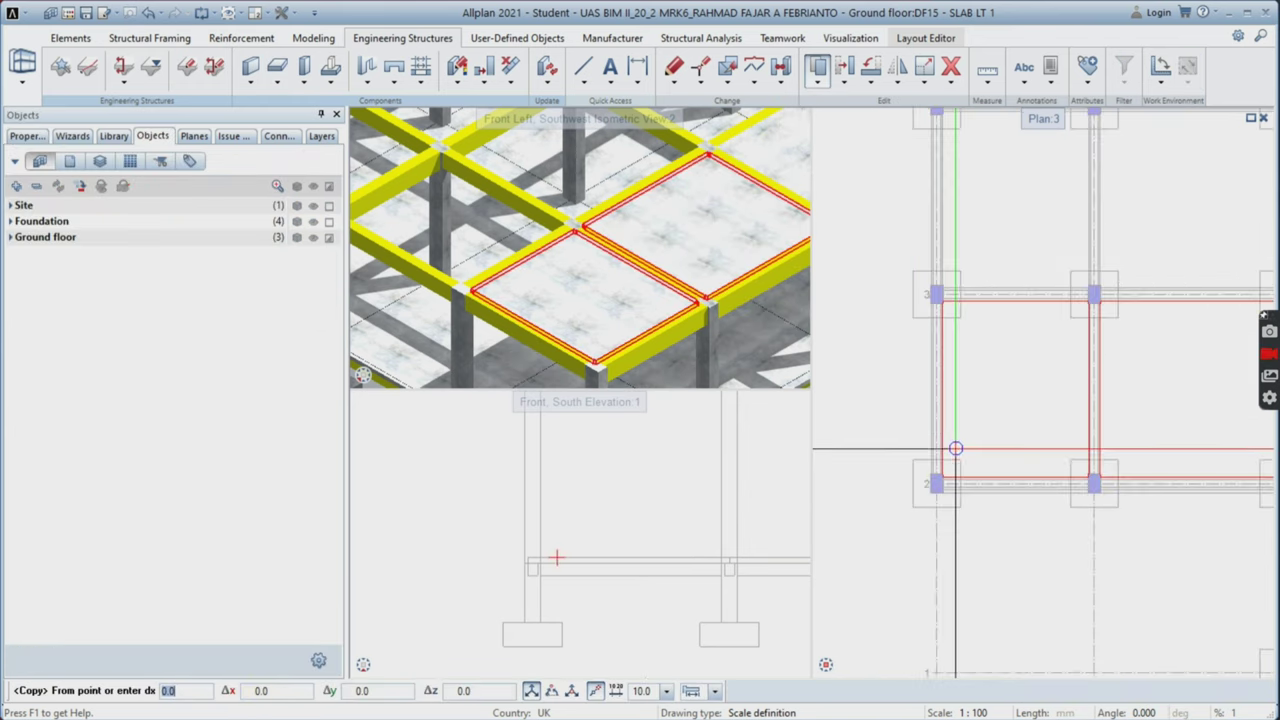
pyautogui.click(897, 405)
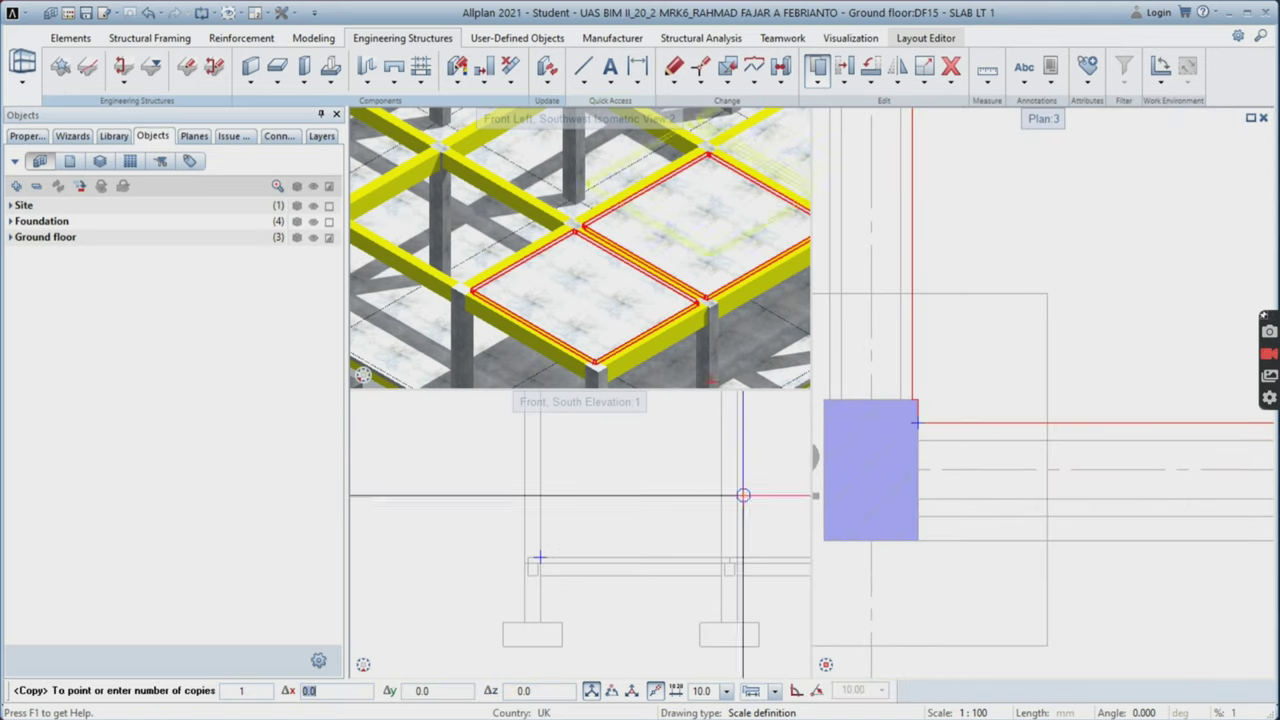
pyautogui.click(260, 696)
pyautogui.write('3')
pyautogui.press('Return')
pyautogui.scroll(1, 720, 520)
pyautogui.scroll(-12, 1014, 276)
pyautogui.moveTo(1016, 276); pyautogui.dragTo(1013, 446, button='middle')
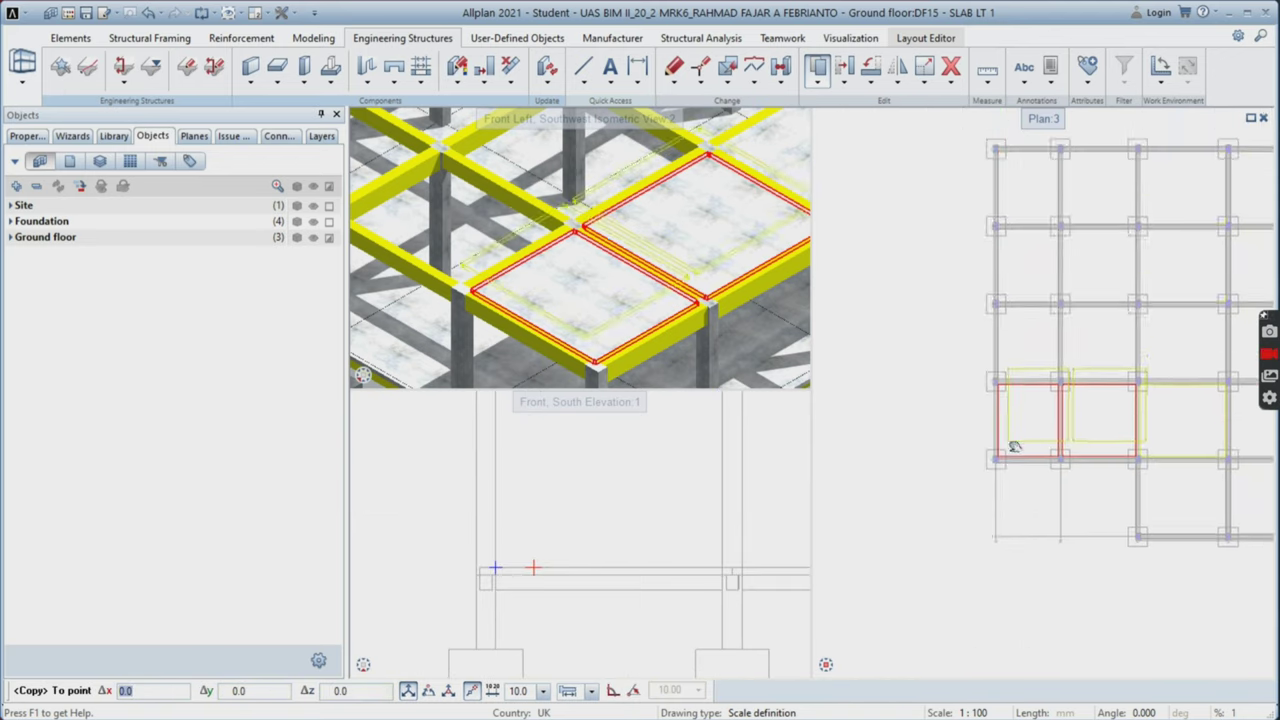
pyautogui.scroll(4, 1005, 389)
pyautogui.scroll(2, 988, 328)
pyautogui.click(926, 310)
pyautogui.scroll(-2, 1046, 422)
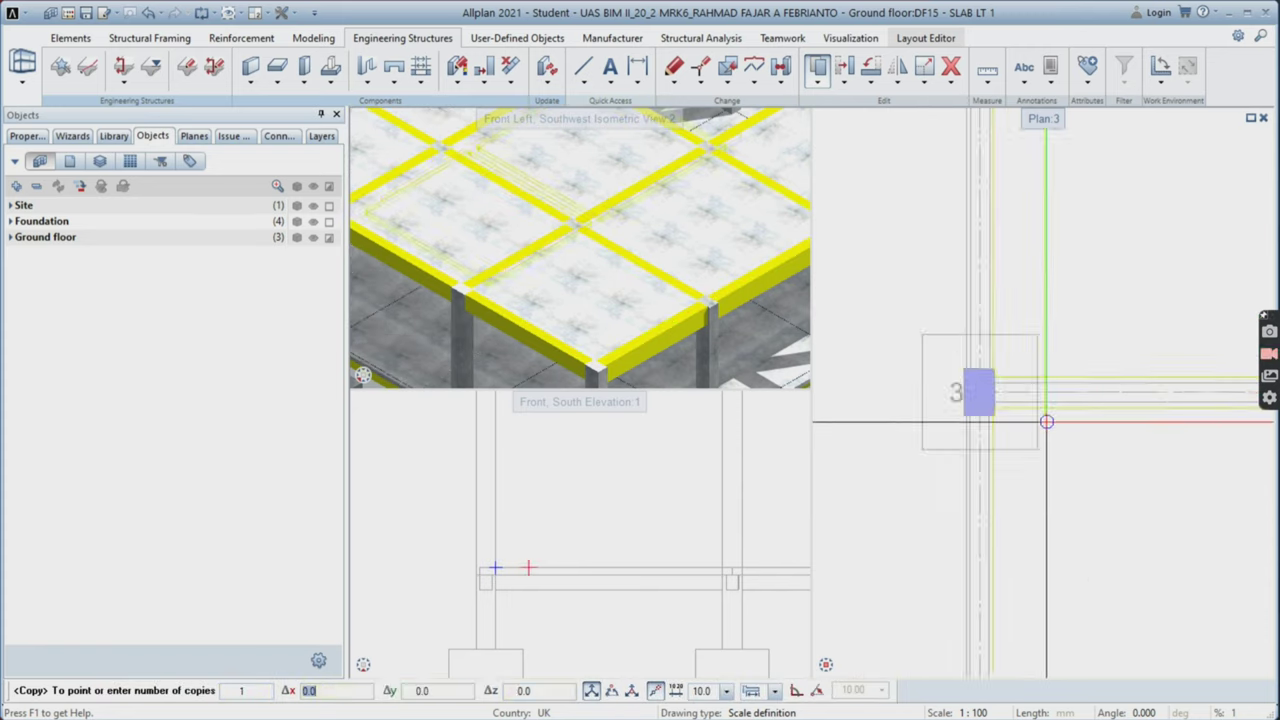
pyautogui.scroll(-5, 1060, 420)
pyautogui.press('Escape')
# - Copy the slab of bay C–D between axes 2 and 3 northward 3 times, spaced from column C2 to column C3
pyautogui.click(818, 80)
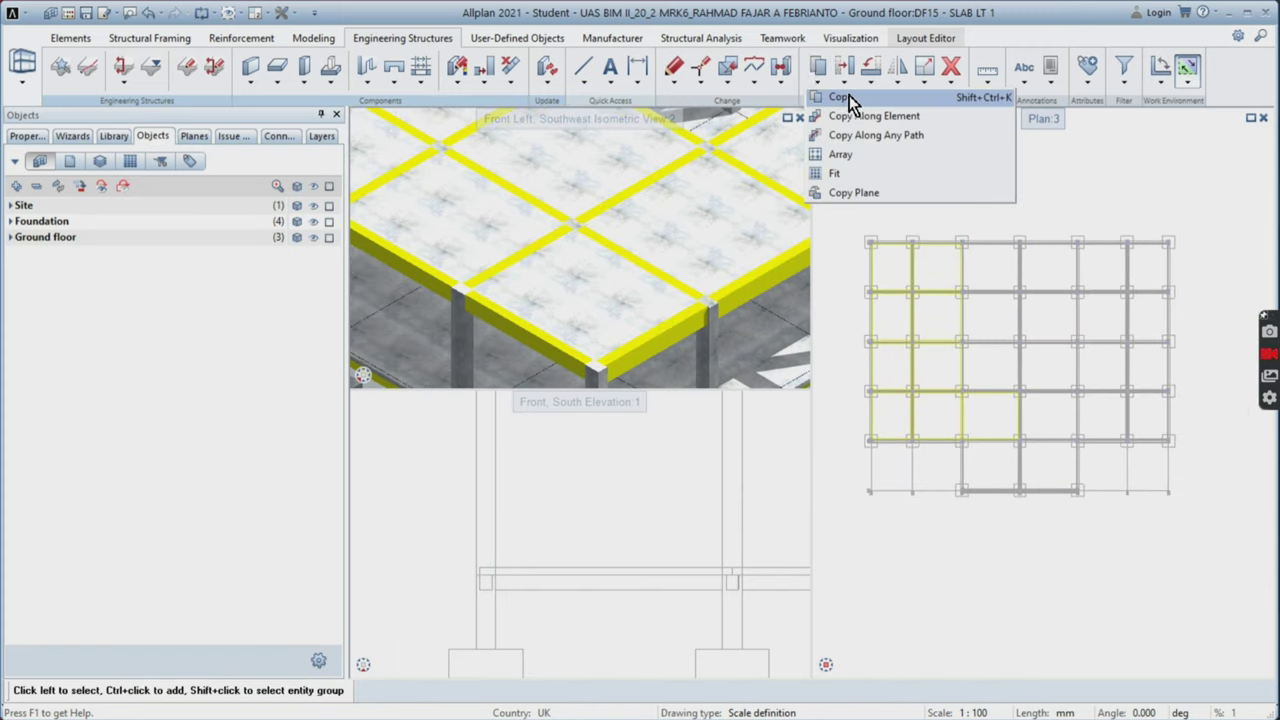
pyautogui.click(848, 100)
pyautogui.scroll(5, 1030, 370)
pyautogui.moveTo(903, 326); pyautogui.dragTo(1080, 465)
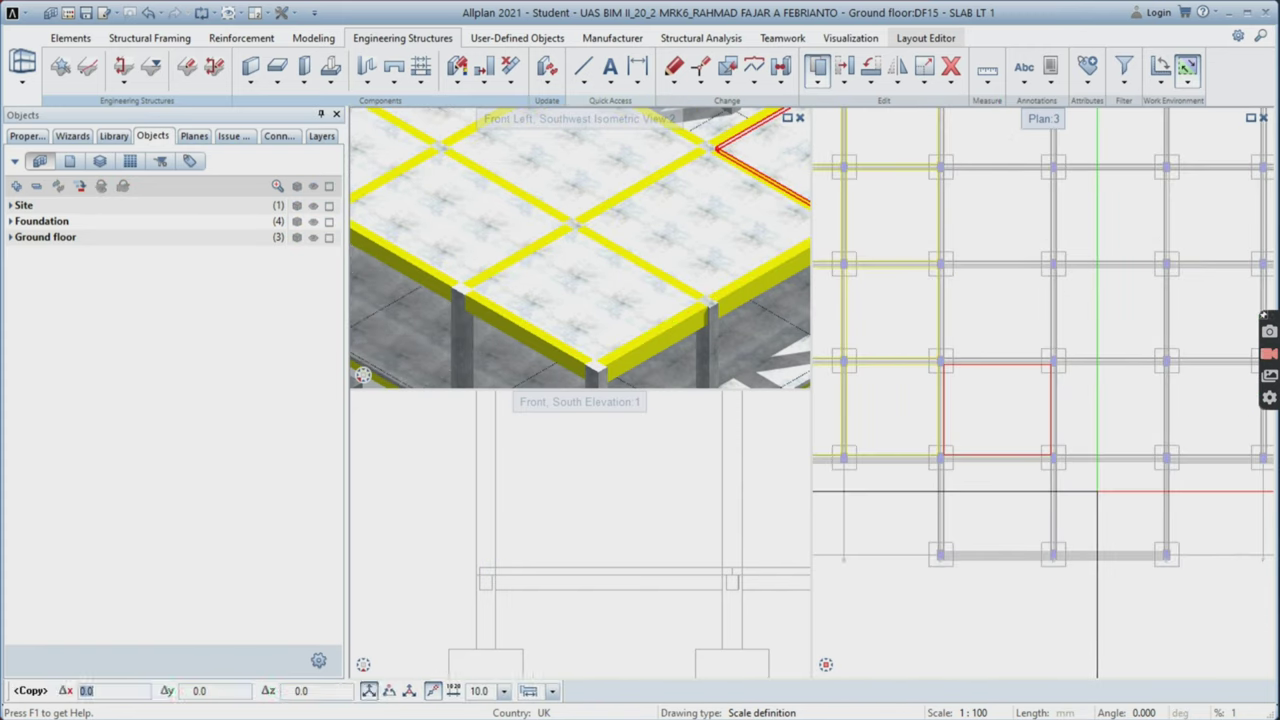
pyautogui.scroll(5, 953, 503)
pyautogui.click(916, 482)
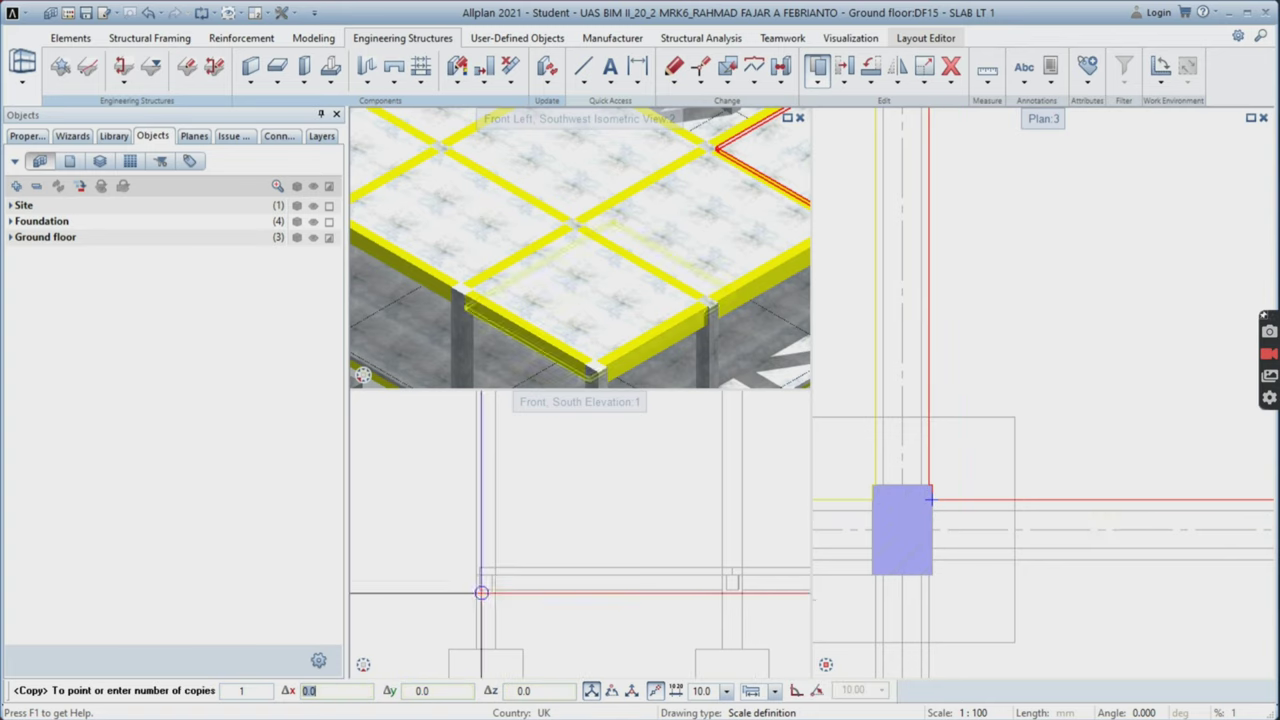
pyautogui.press('Return')
pyautogui.scroll(-5, 997, 438)
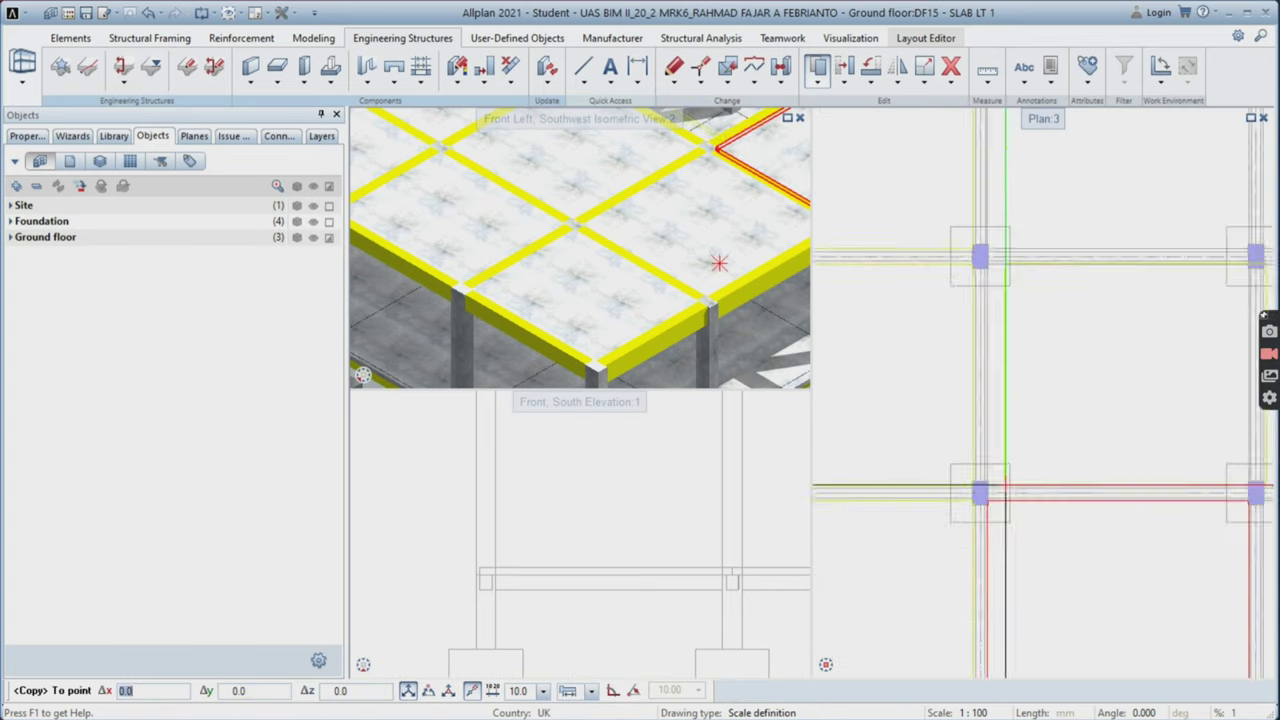
pyautogui.scroll(7, 1000, 485)
pyautogui.click(914, 392)
pyautogui.scroll(-5, 1015, 370)
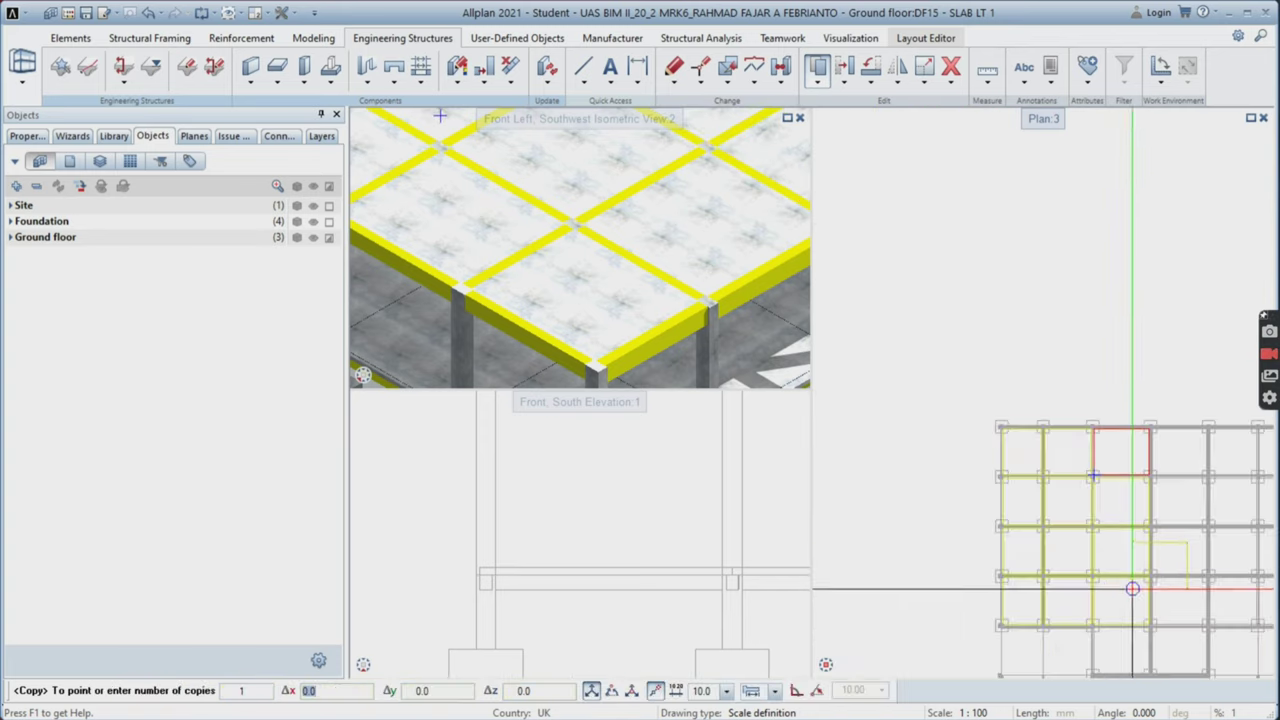
pyautogui.press('Escape')
# - Copy the slab of bay C–D between axes 2 and 3 southward once, from column C2 to column C1
pyautogui.click(822, 72)
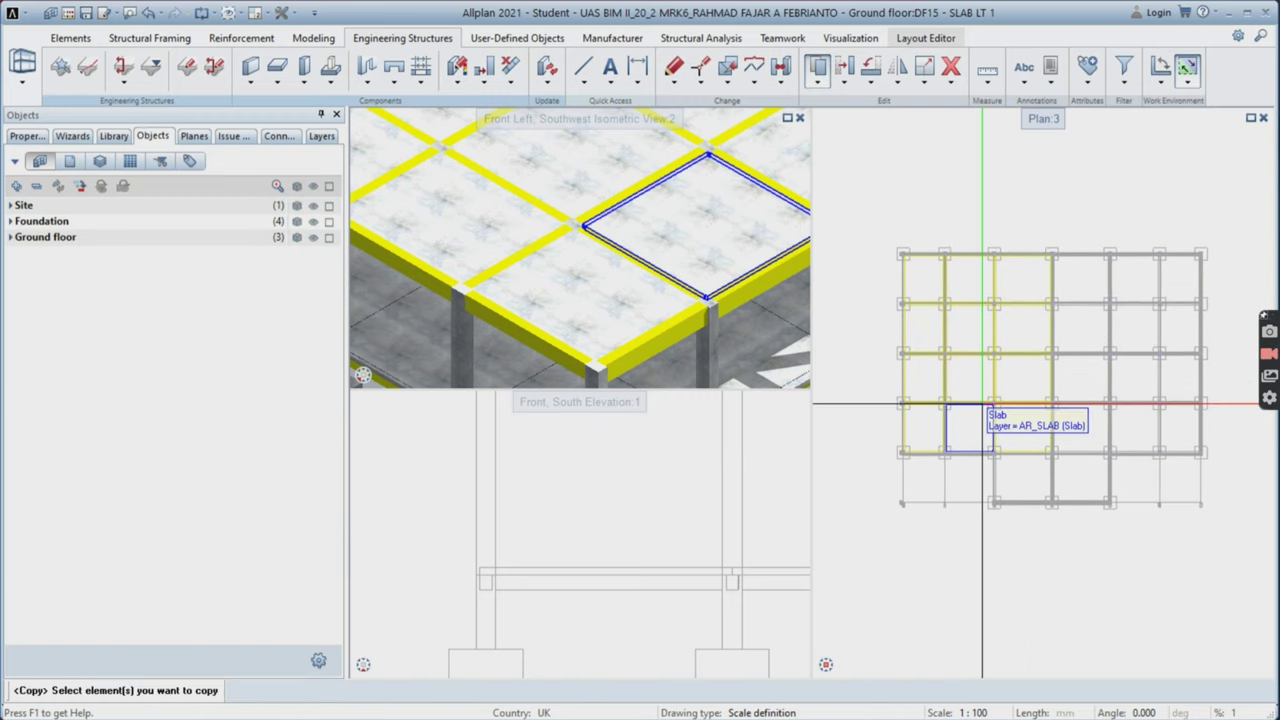
pyautogui.click(1000, 430)
pyautogui.scroll(5, 1015, 460)
pyautogui.click(1017, 486)
pyautogui.scroll(2, 1017, 486)
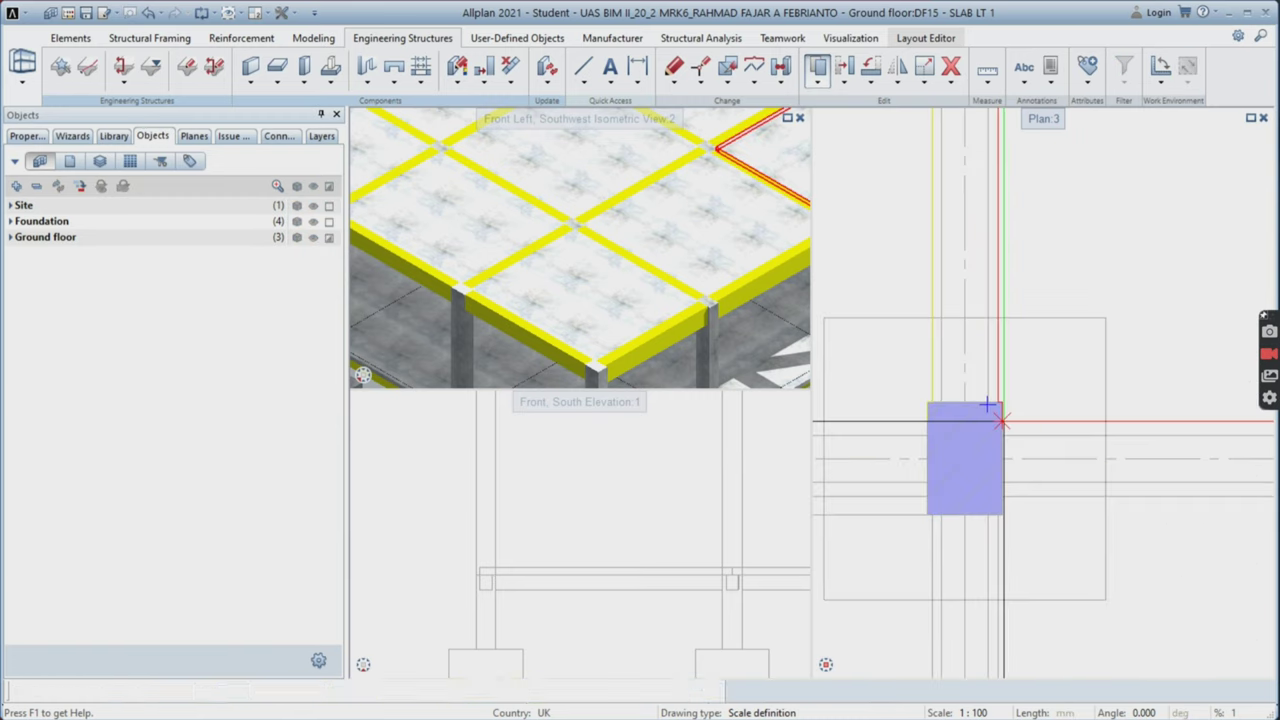
pyautogui.scroll(-3, 1014, 586)
pyautogui.scroll(5, 929, 500)
pyautogui.click(908, 459)
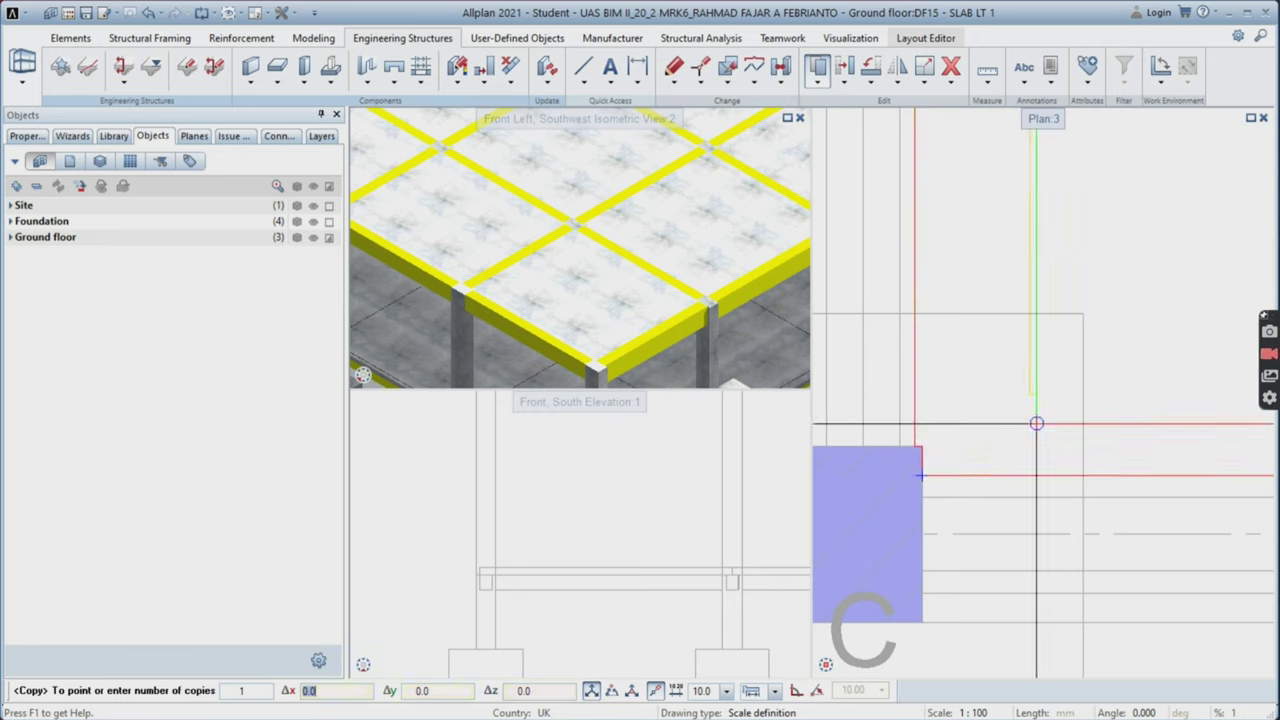
pyautogui.press('Escape')
# - Copy and mirror all the slabs between axes A and D about the vertical axis through column D
pyautogui.scroll(-7, 1040, 430)
pyautogui.click(895, 85)
pyautogui.click(916, 128)
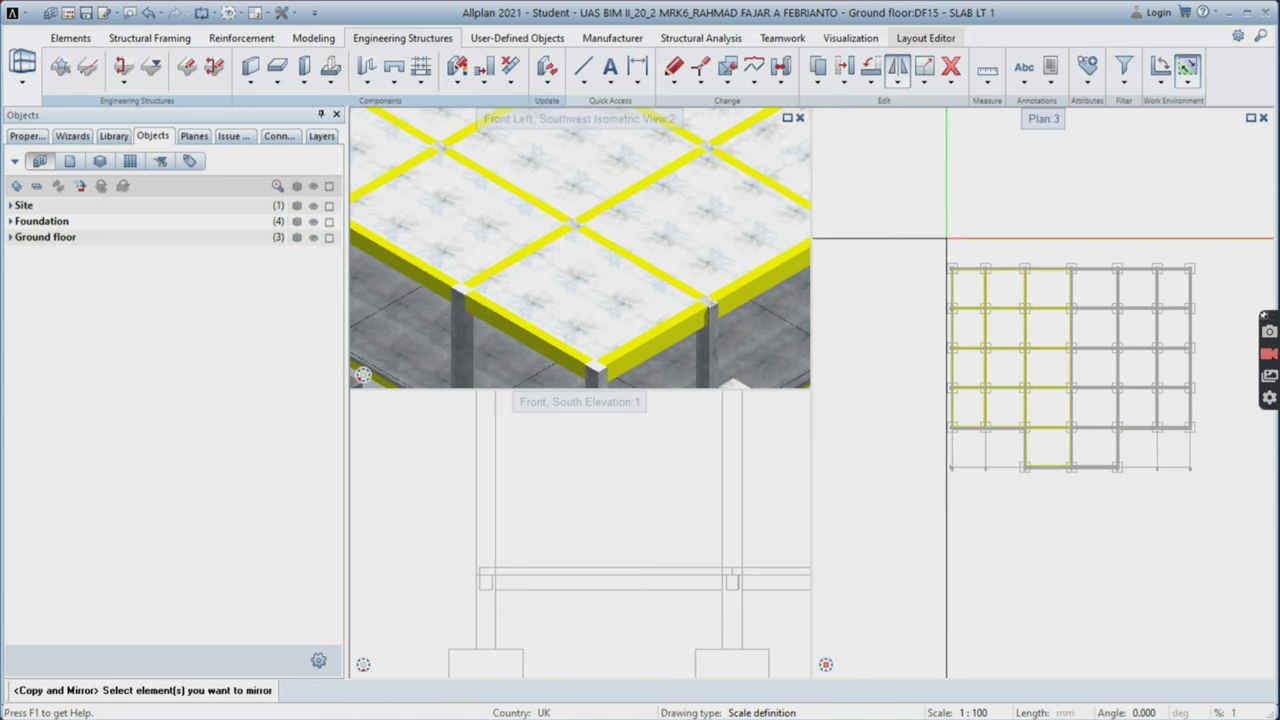
pyautogui.moveTo(929, 229); pyautogui.dragTo(1092, 527)
pyautogui.scroll(6, 1074, 266)
pyautogui.click(989, 225)
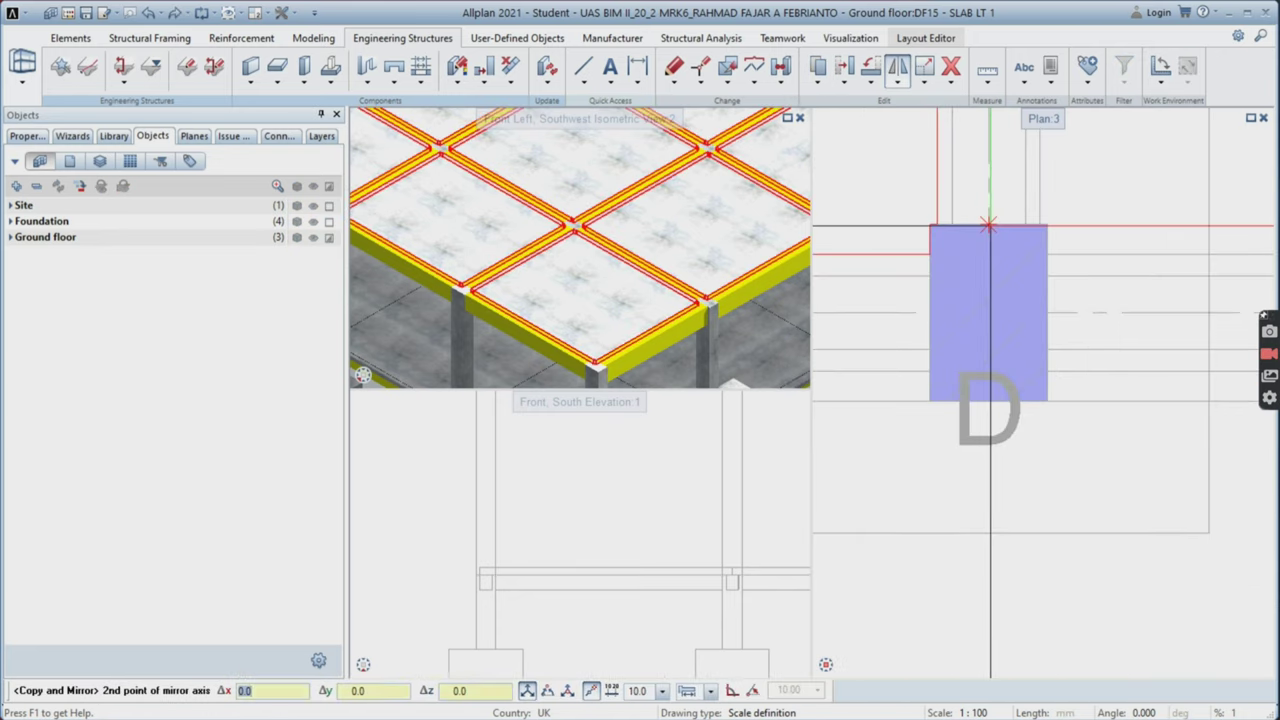
pyautogui.click(988, 350)
pyautogui.press('Escape')
pyautogui.scroll(-6, 988, 379)
pyautogui.scroll(-6, 703, 248)
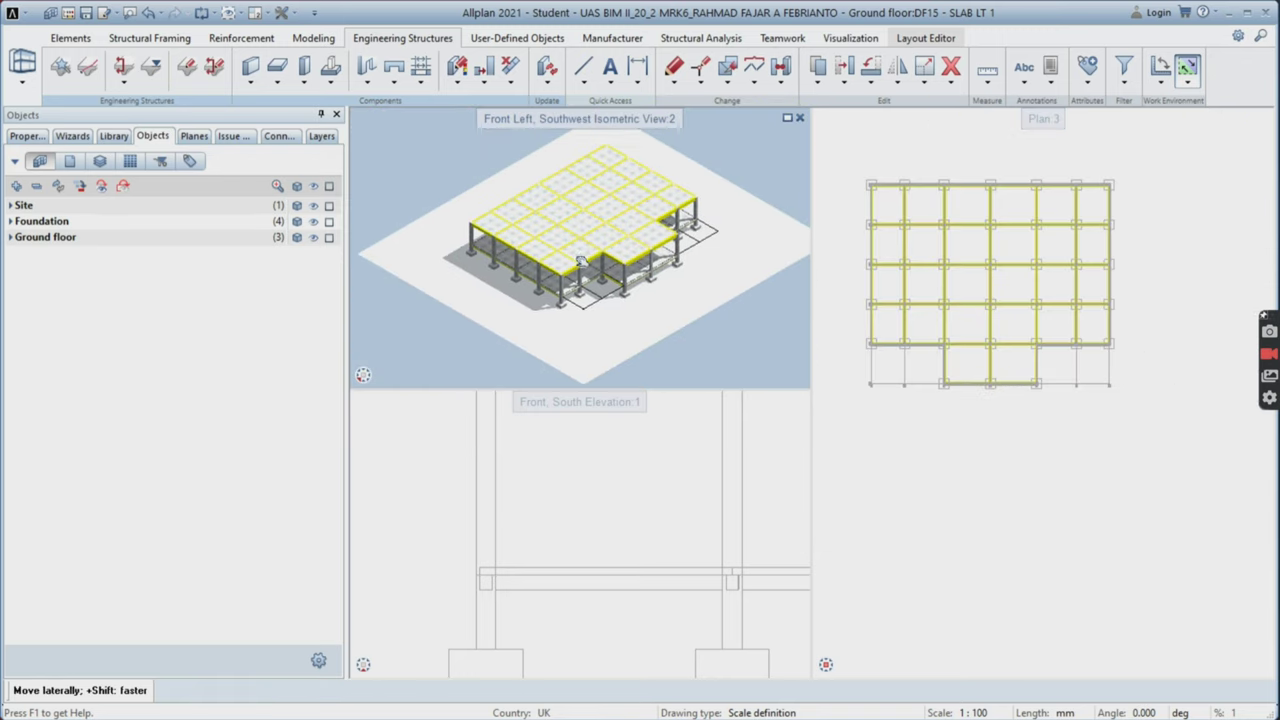
# - Switch drawing file 15 SLAB LT 1 to reference mode and make drawing file 22 KOLOM LT 2 40/60 current
pyautogui.press('F2')
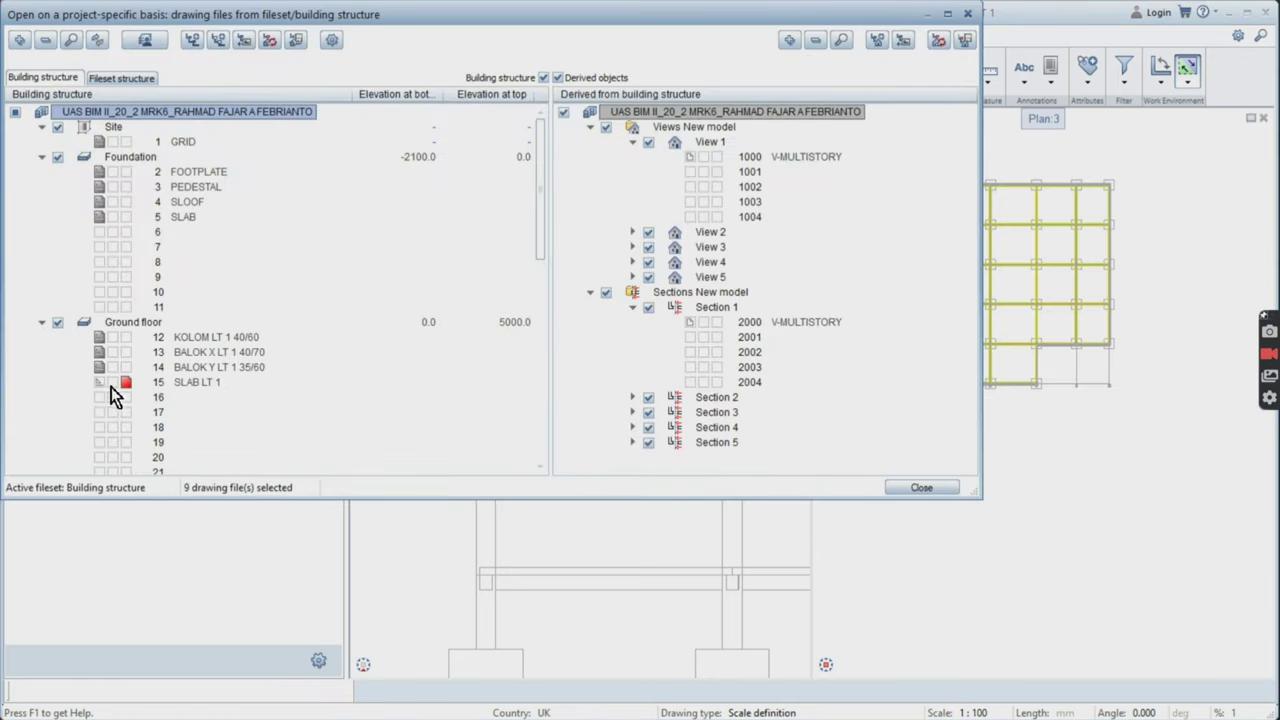
pyautogui.click(106, 385)
pyautogui.scroll(-4, 150, 384)
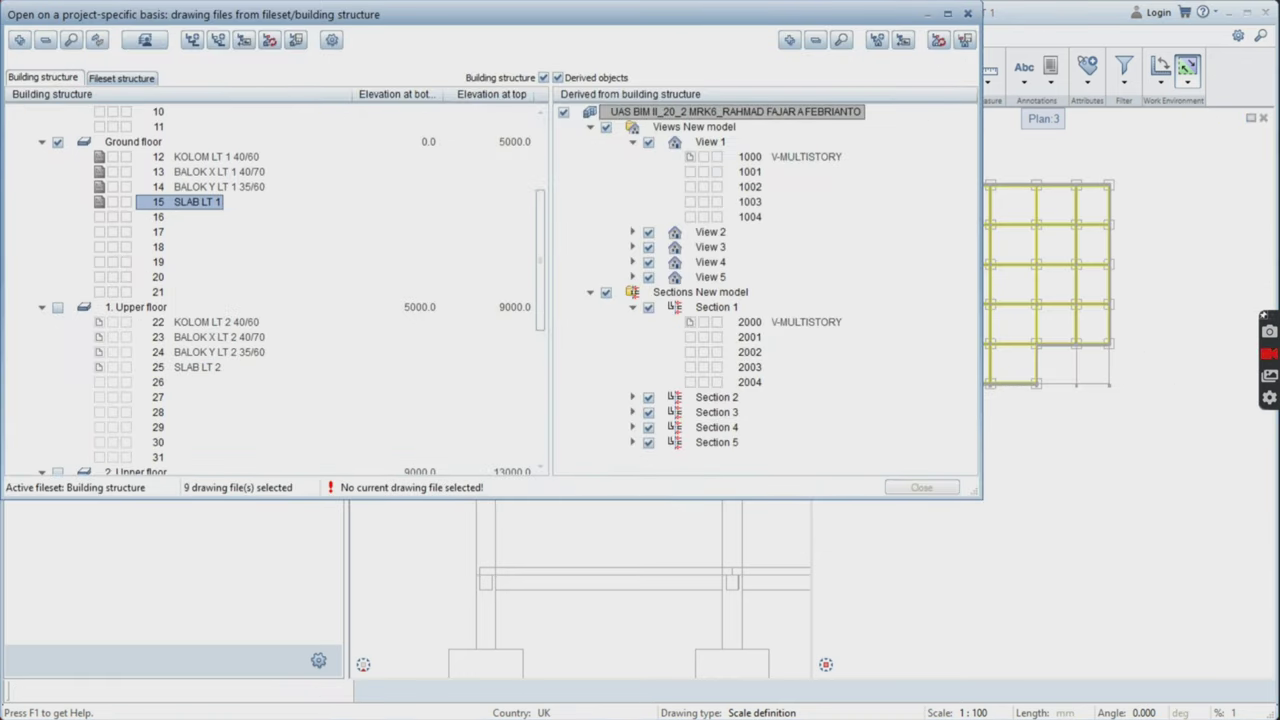
pyautogui.click(127, 327)
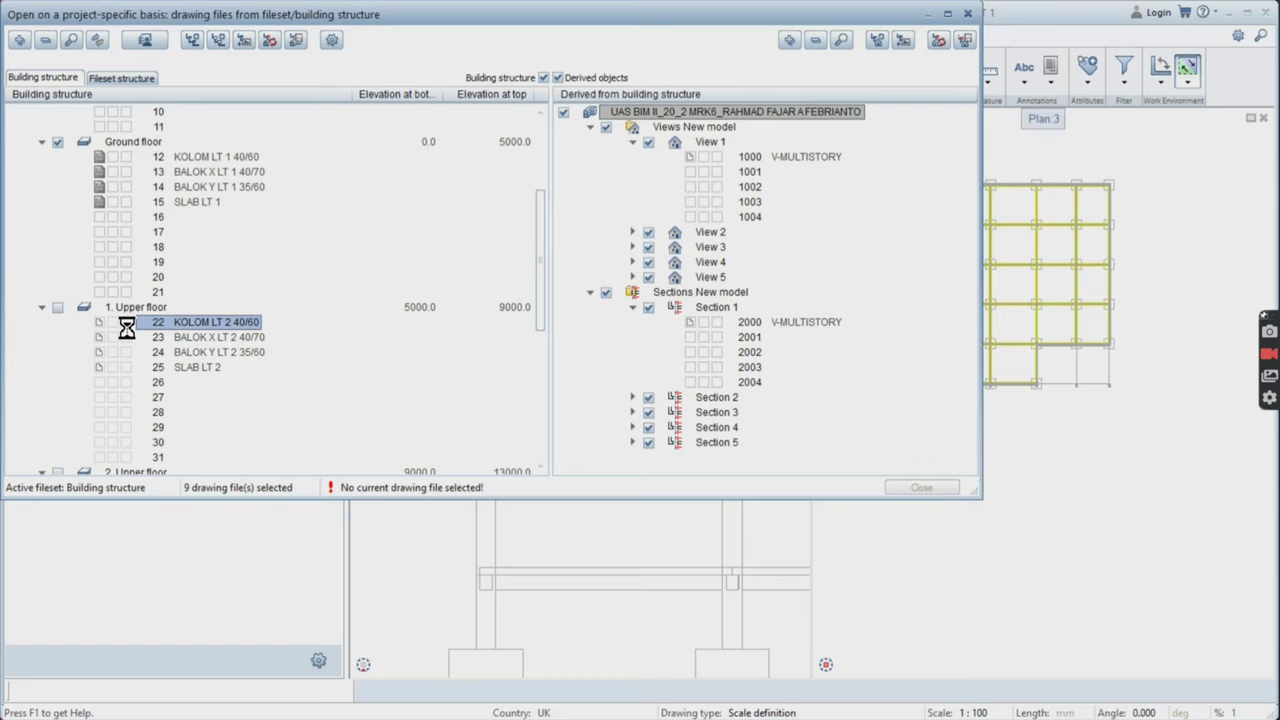
pyautogui.click(910, 488)
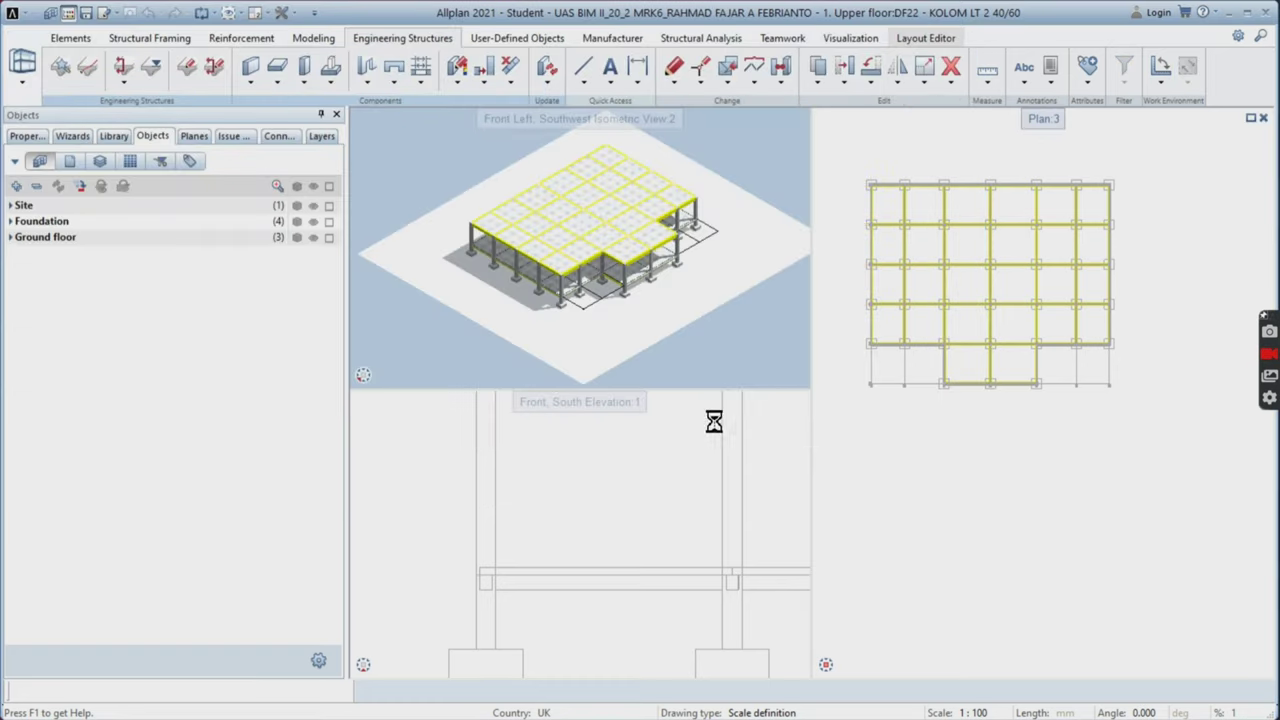
# - Set the 400 × 600 column's component height to 4000 and edit its bottom-level elevation point for the first upper floor
pyautogui.click(320, 98)
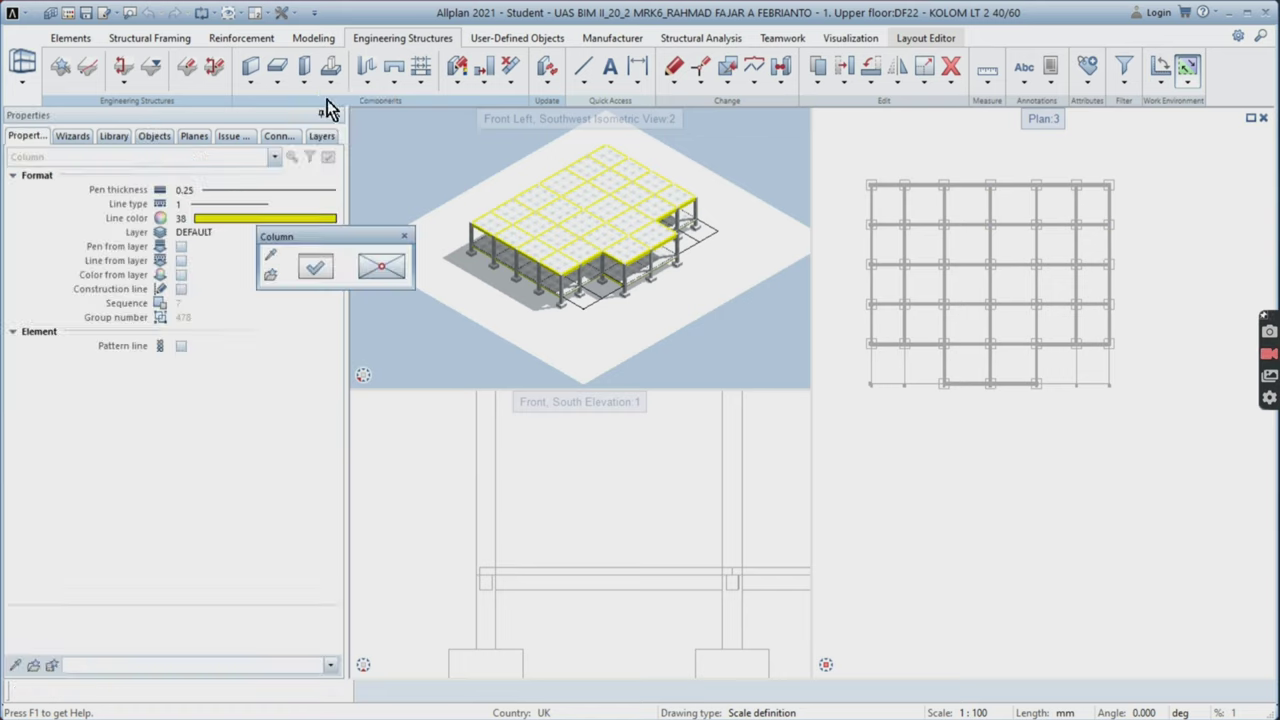
pyautogui.click(316, 269)
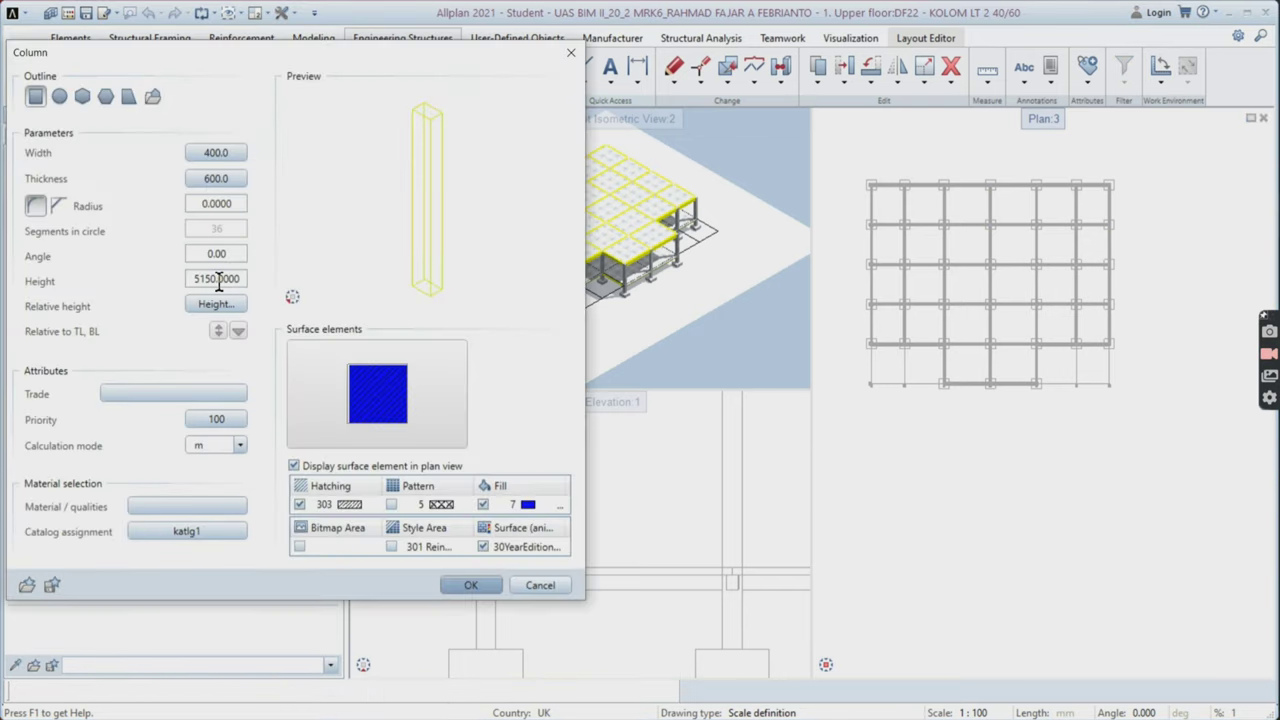
pyautogui.click(235, 309)
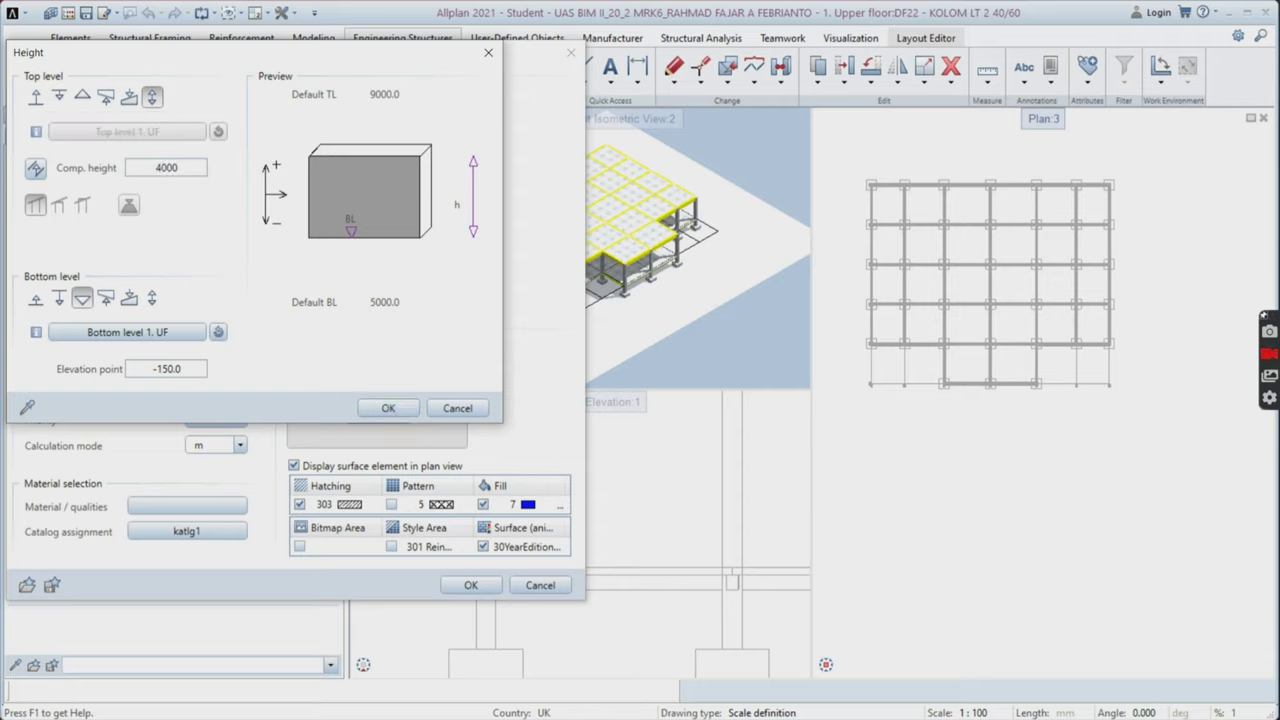
pyautogui.click(177, 331)
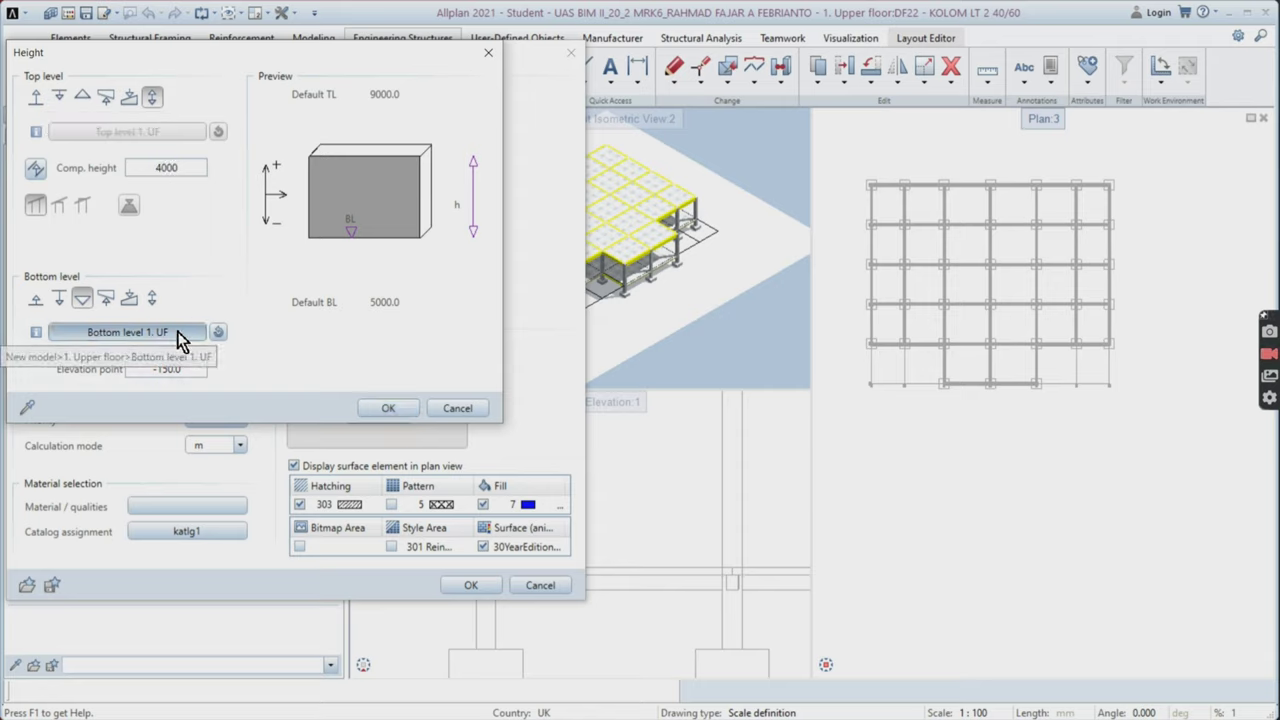
pyautogui.click(128, 351)
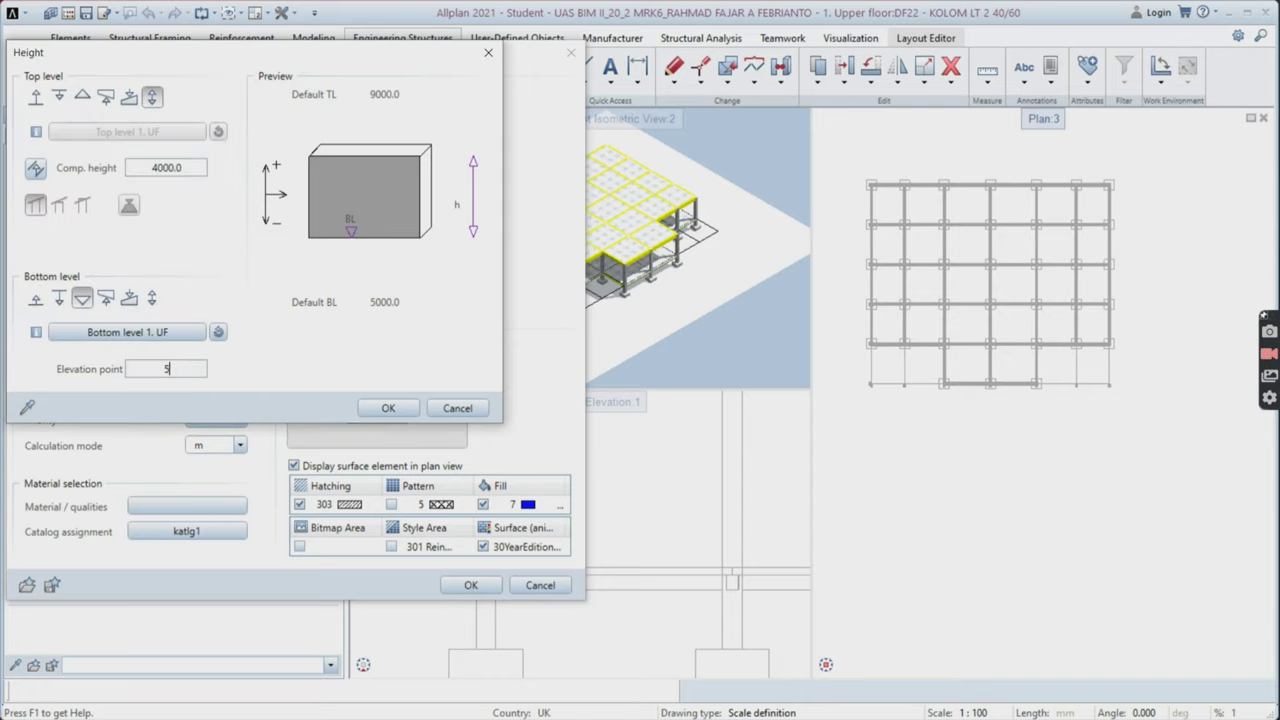
pyautogui.click(400, 408)
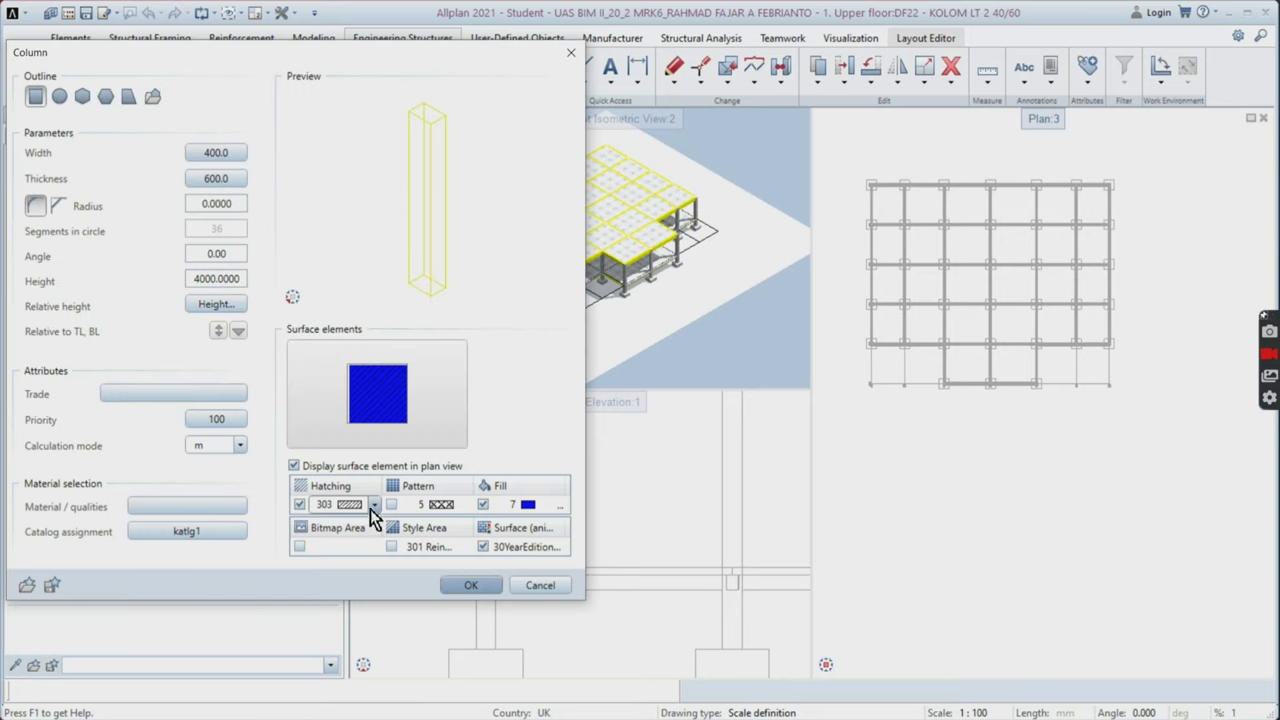
pyautogui.click(469, 591)
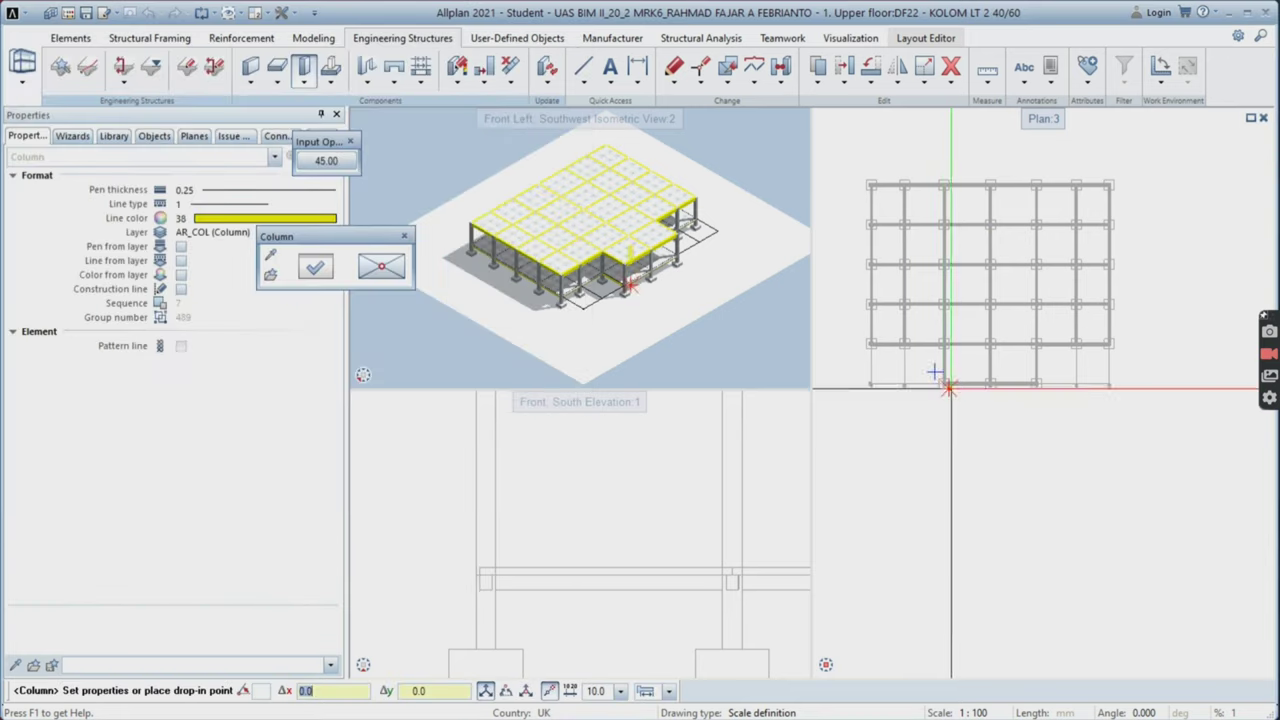
# - Place upper-floor columns on the centres of the existing columns at C1, D1 and E1
pyautogui.scroll(3, 954, 384)
pyautogui.scroll(4, 954, 384)
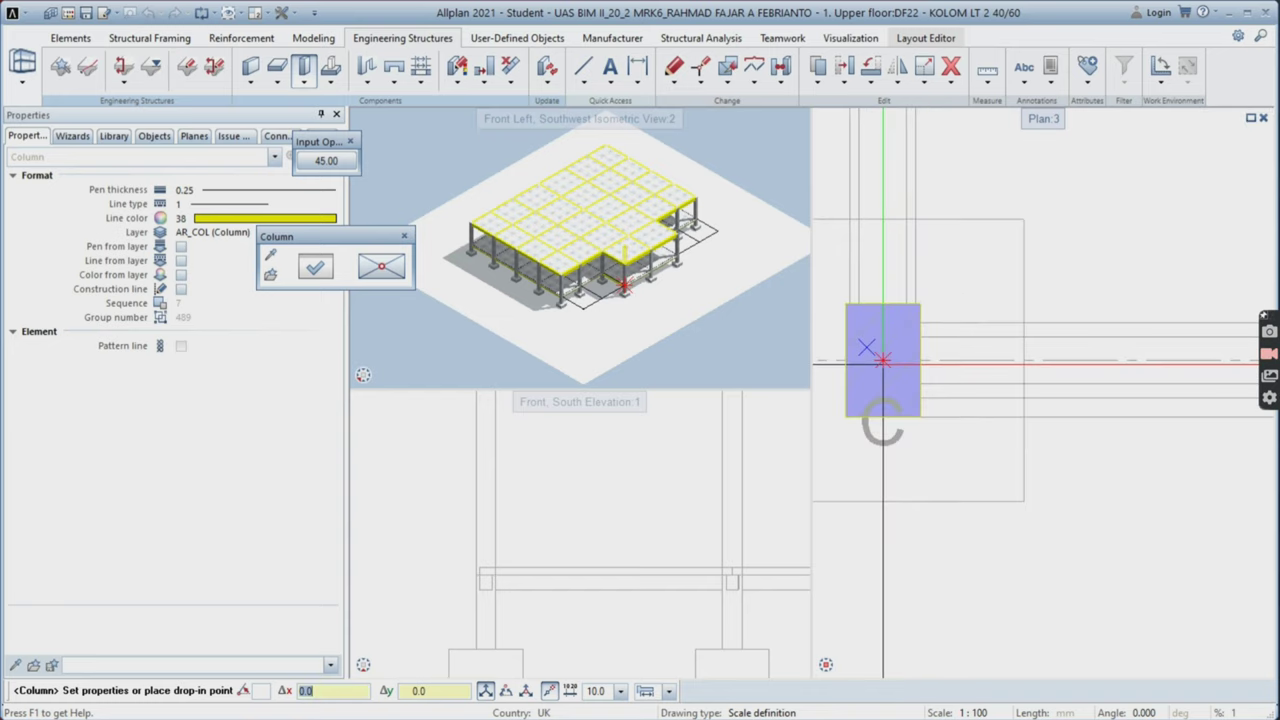
pyautogui.click(882, 360)
pyautogui.scroll(-3, 882, 360)
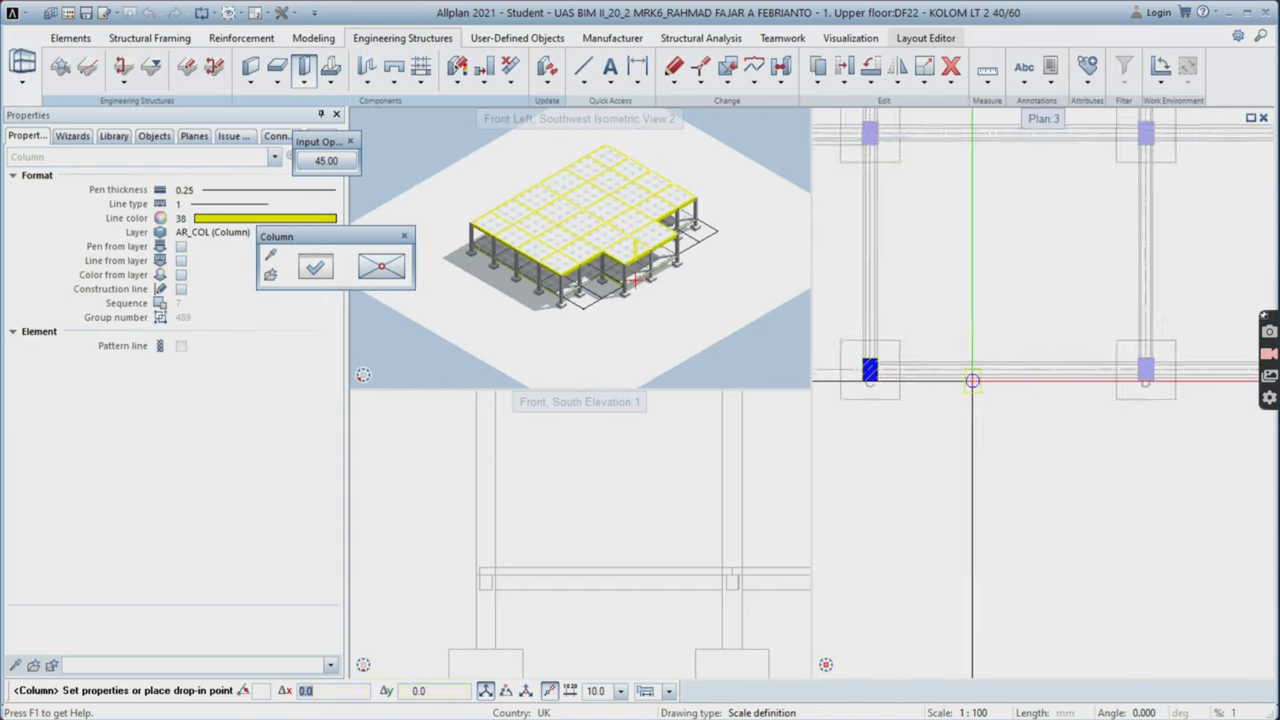
pyautogui.scroll(2, 1181, 366)
pyautogui.click(1181, 366)
pyautogui.scroll(-3, 1131, 423)
pyautogui.scroll(3, 1002, 398)
pyautogui.click(1002, 398)
pyautogui.scroll(-3, 873, 372)
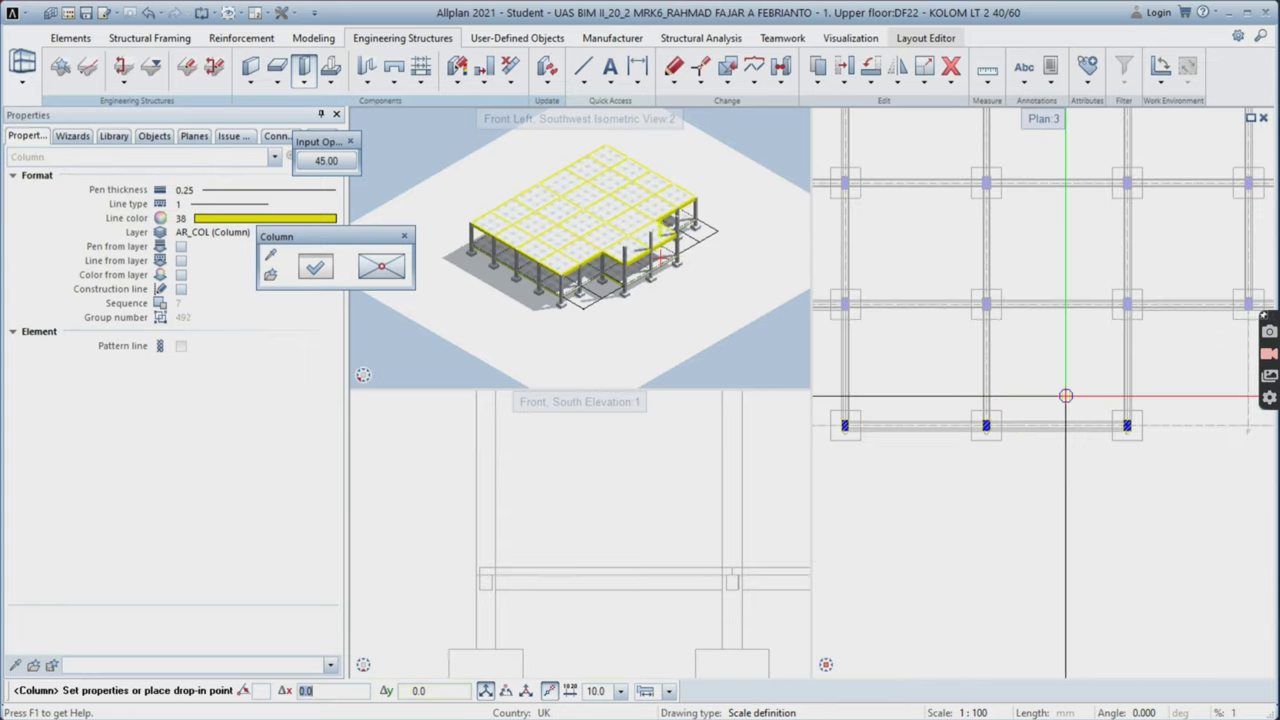
# - Place upper-floor columns on the centres of the existing columns at A2 and B2
pyautogui.scroll(3, 997, 380)
pyautogui.click(952, 362)
pyautogui.scroll(-3, 952, 362)
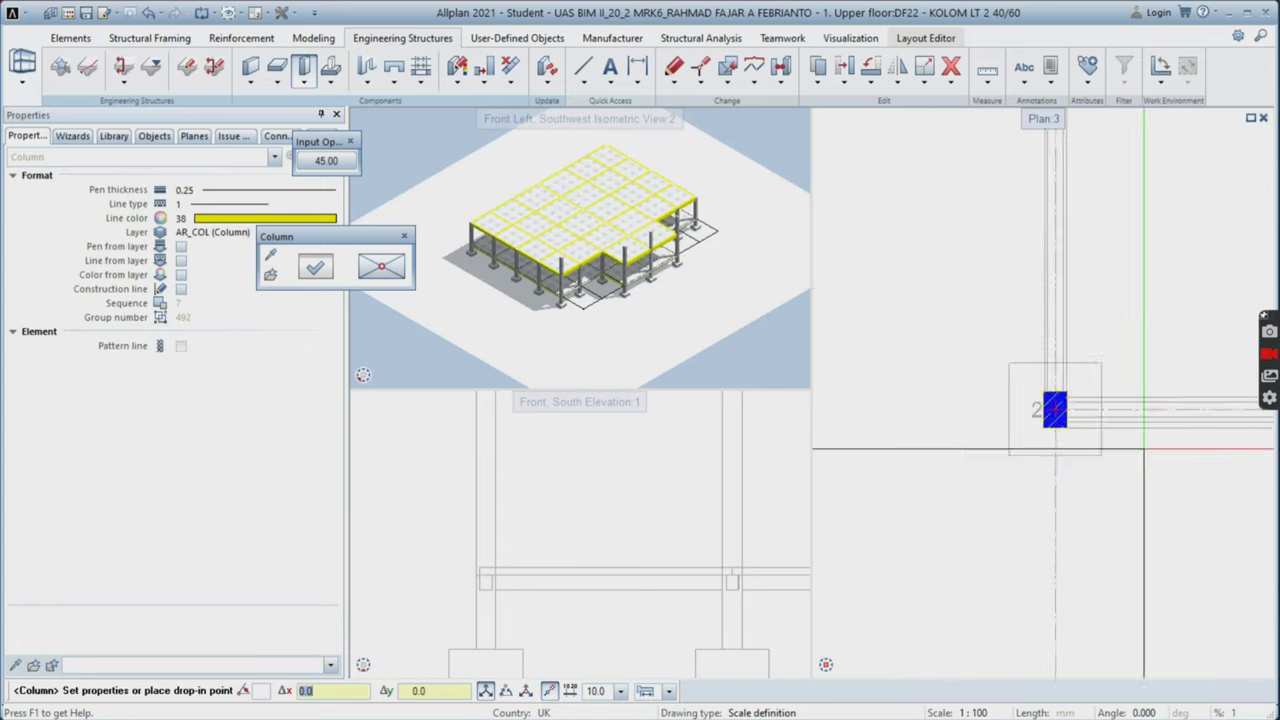
pyautogui.scroll(3, 1080, 429)
pyautogui.click(1116, 450)
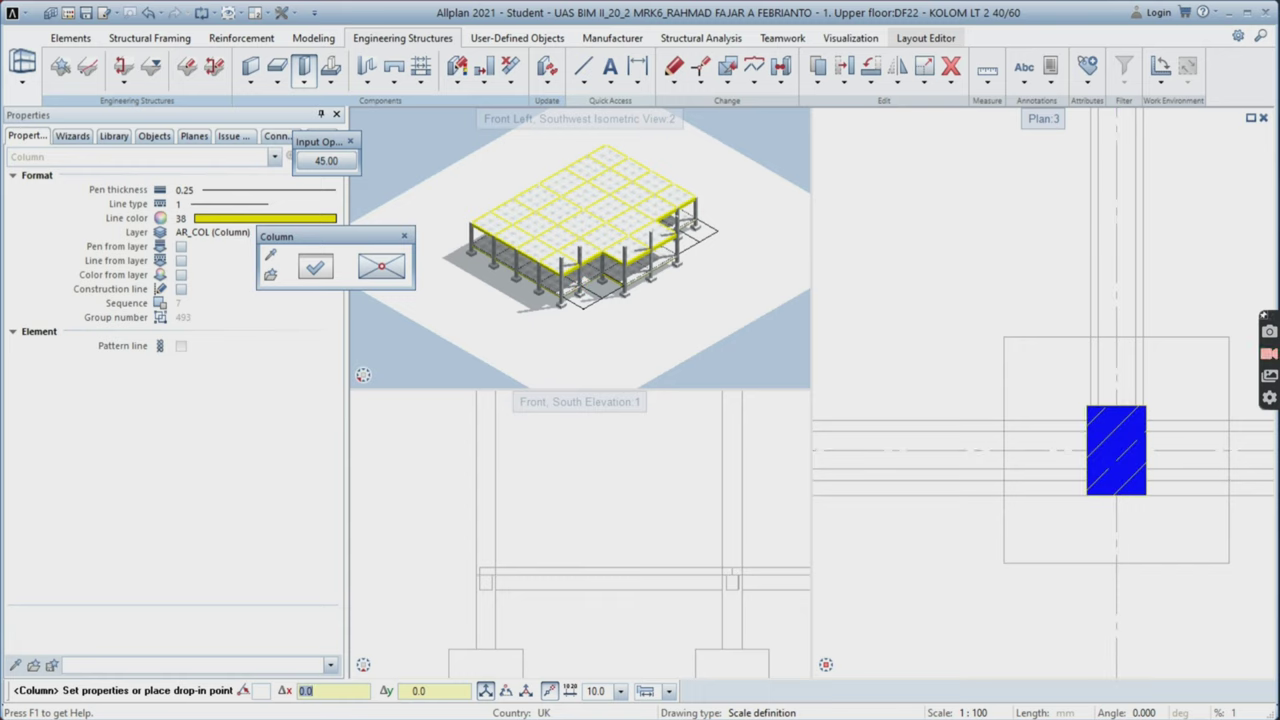
pyautogui.scroll(-5, 1101, 412)
# - Copy the upper-floor columns at A2 and B2 northward 4 times, spaced from column A2 to column A3
pyautogui.click(818, 83)
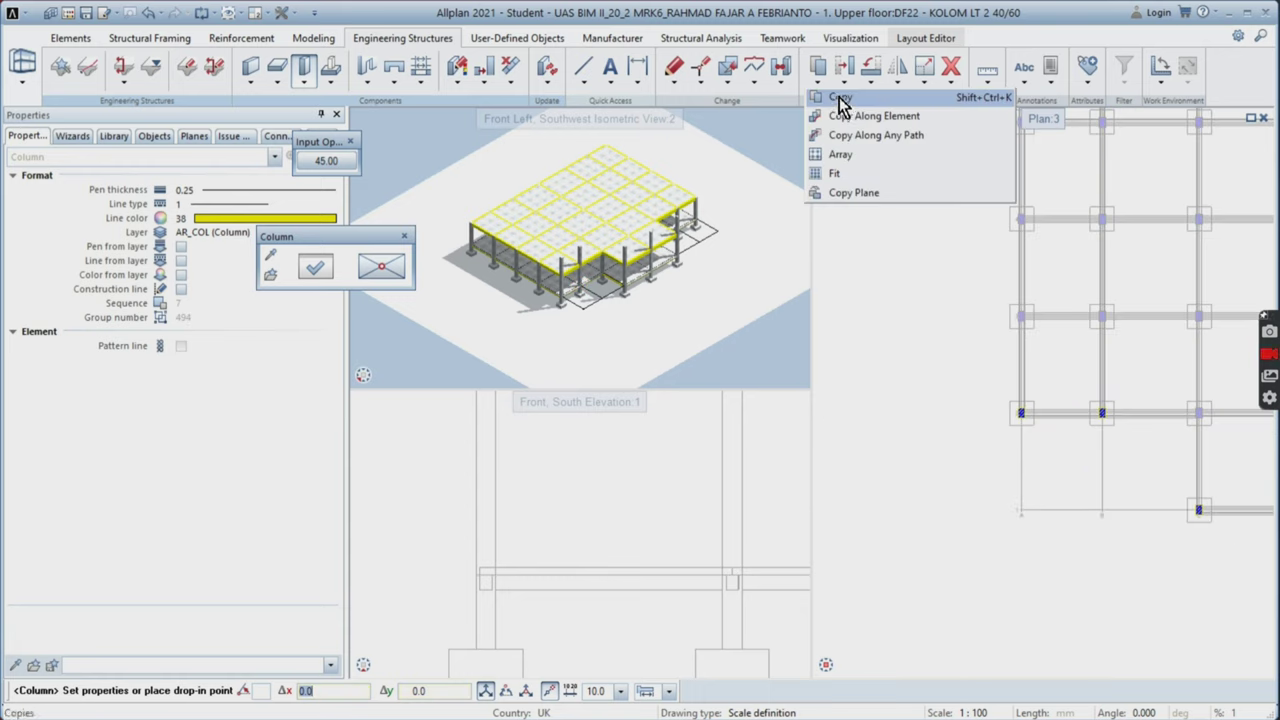
pyautogui.click(838, 99)
pyautogui.moveTo(985, 441); pyautogui.dragTo(929, 412, button='middle')
pyautogui.moveTo(934, 357); pyautogui.dragTo(1089, 410)
pyautogui.scroll(6, 974, 385)
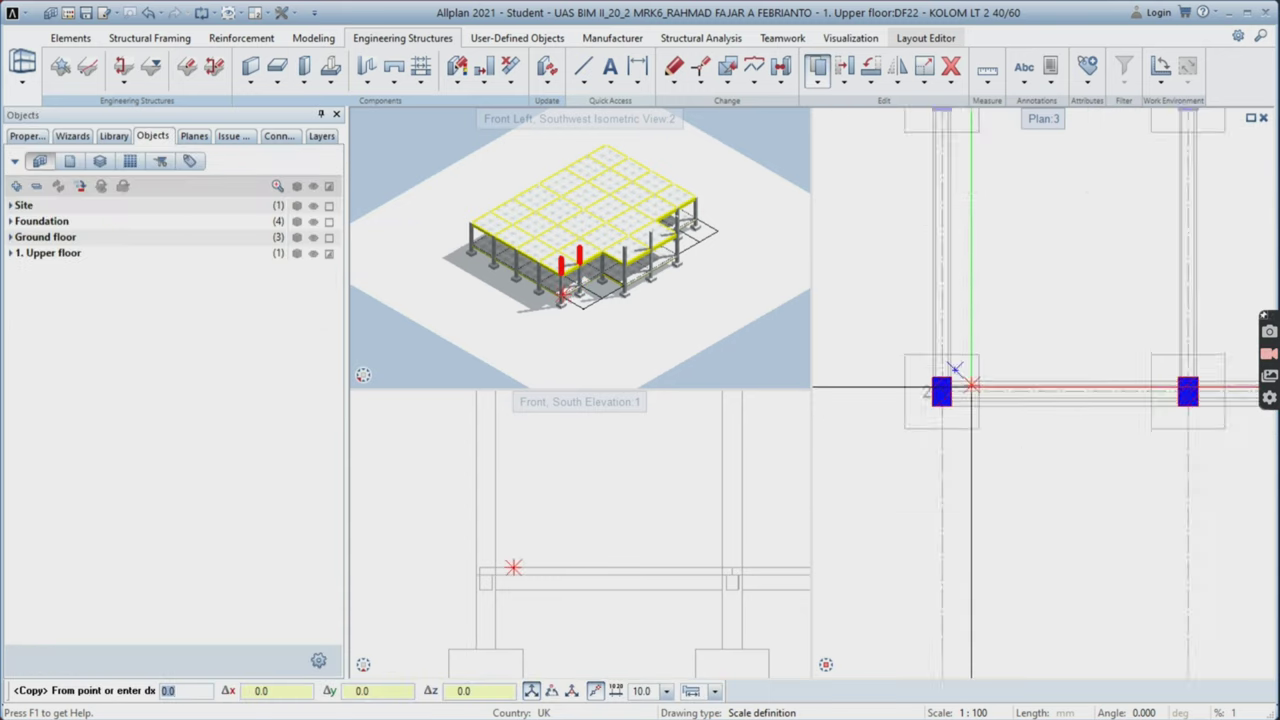
pyautogui.click(920, 381)
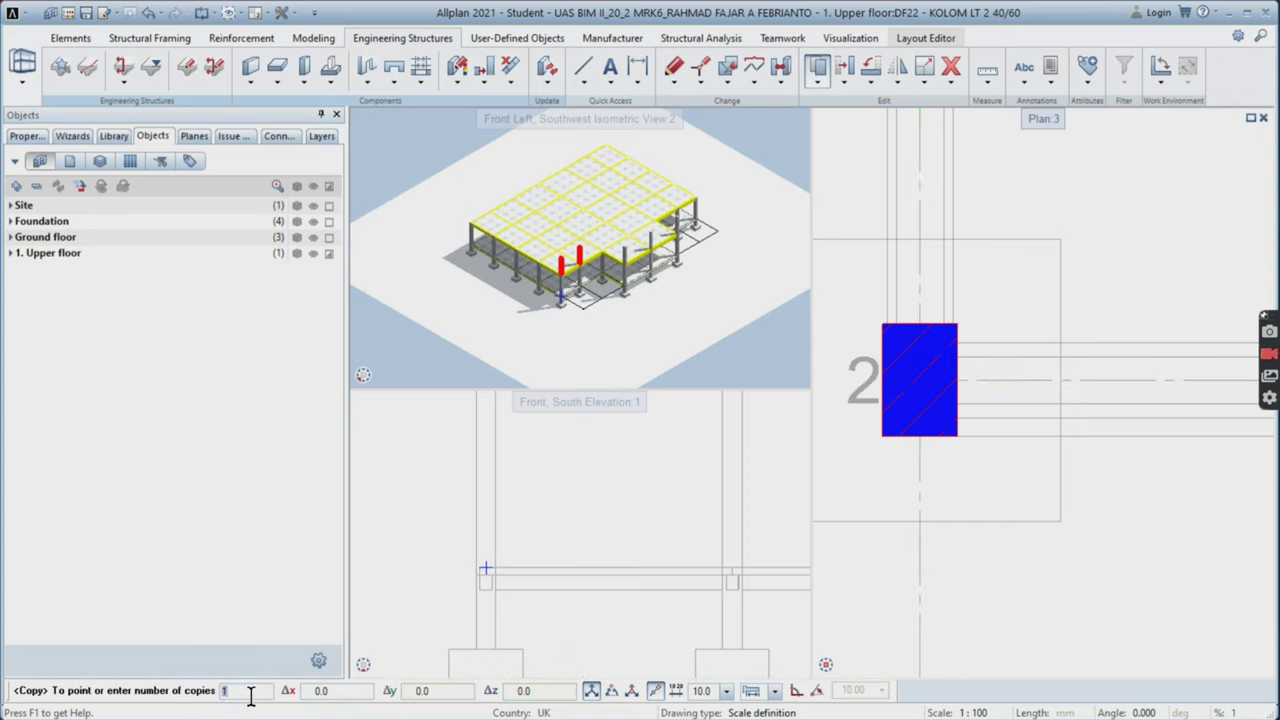
pyautogui.press('Return')
pyautogui.scroll(-6, 1000, 600)
pyautogui.scroll(7, 974, 263)
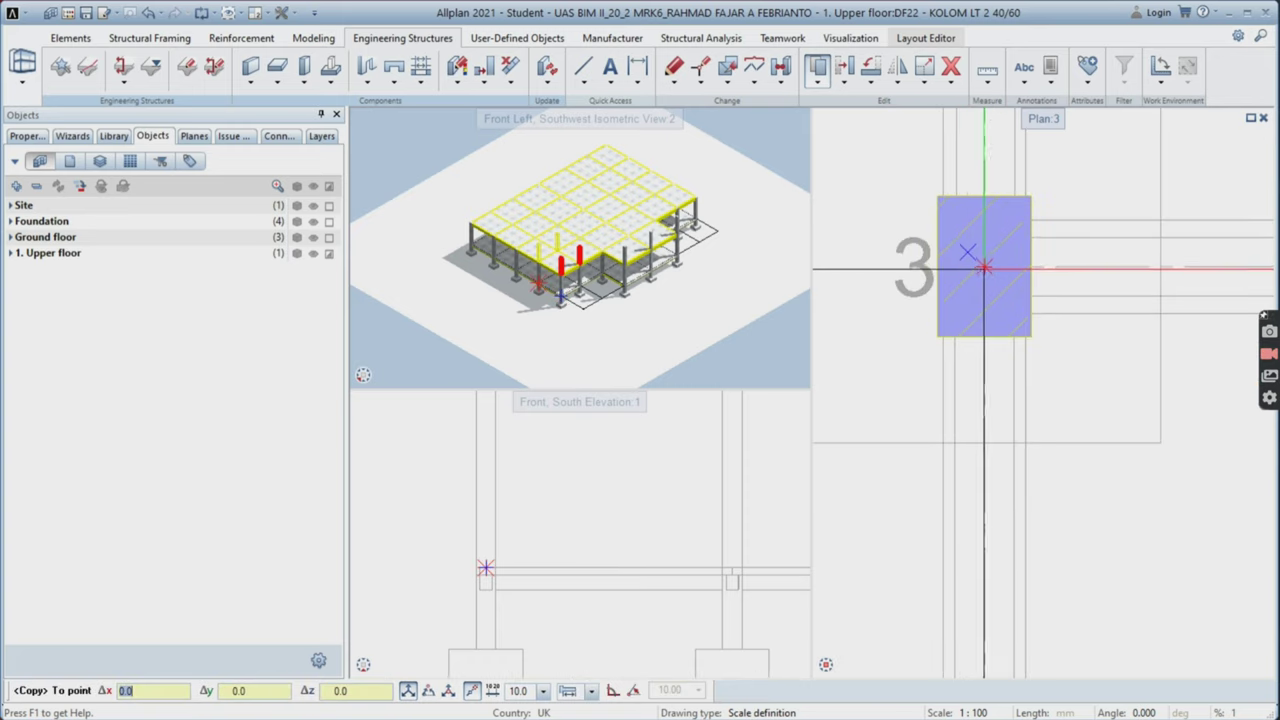
pyautogui.click(985, 268)
pyautogui.scroll(-3, 1060, 415)
pyautogui.scroll(3, 1078, 215)
pyautogui.scroll(3, 1000, 428)
pyautogui.click(987, 423)
pyautogui.press('Escape')
pyautogui.scroll(-2, 1103, 557)
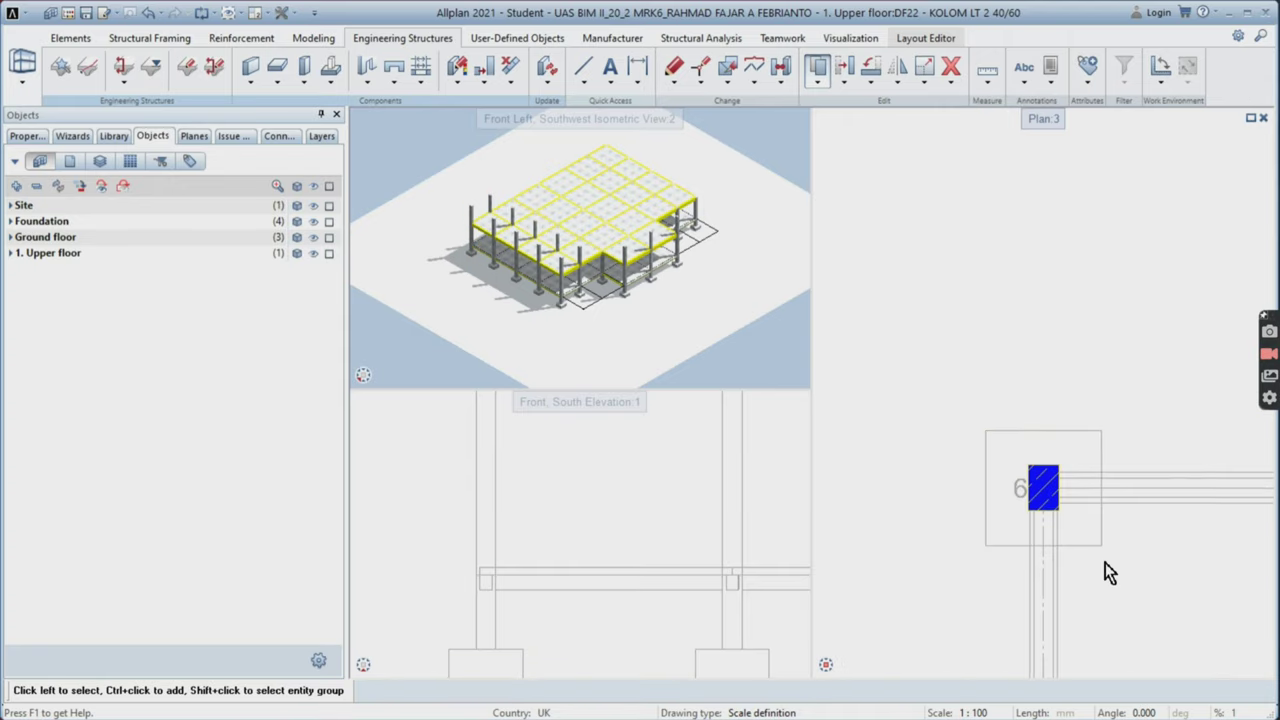
pyautogui.scroll(-3, 1080, 540)
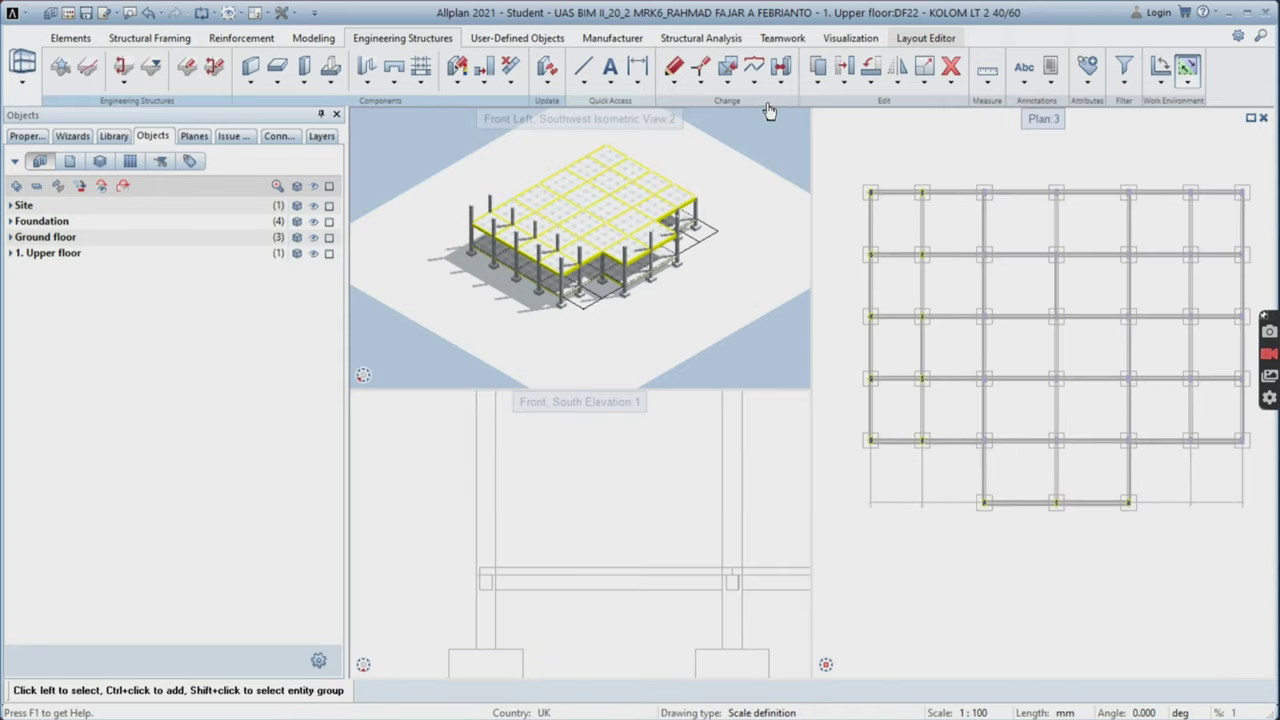
# - Copy the upper-floor columns at C1, D1 and E1 northward to rows 2 through 6 of the grid
pyautogui.click(820, 88)
pyautogui.moveTo(960, 478); pyautogui.dragTo(1172, 518)
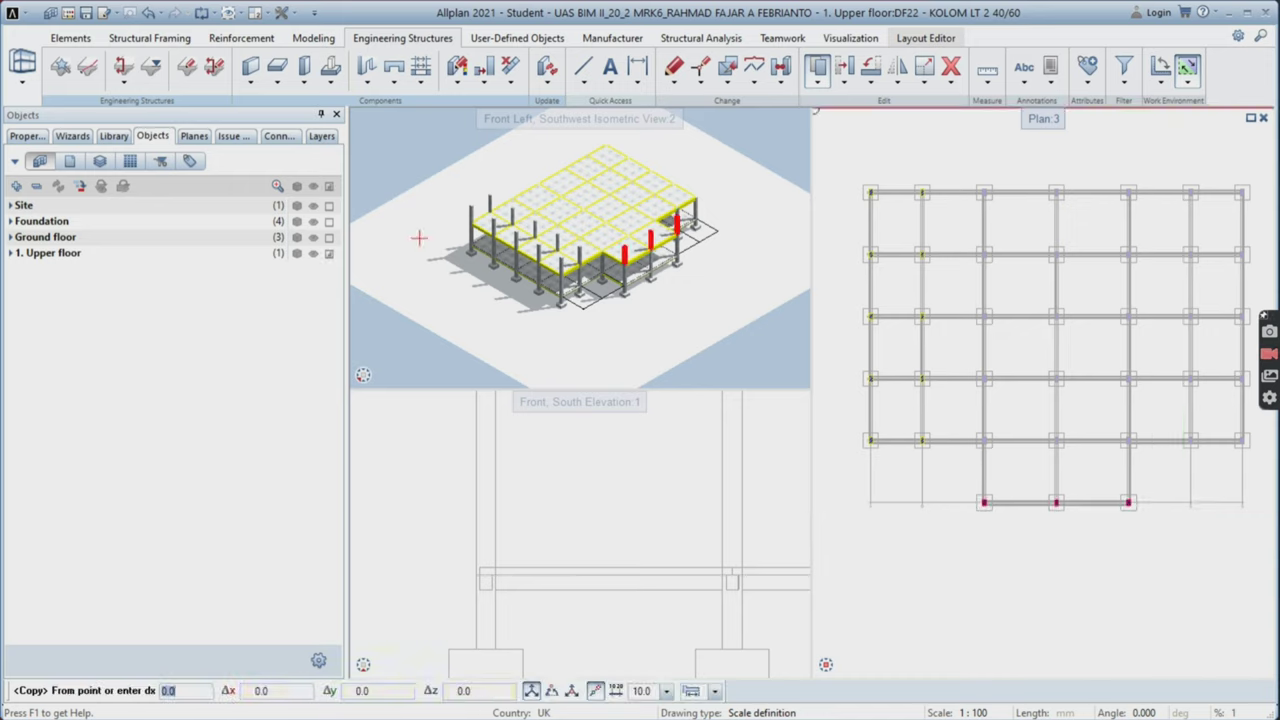
pyautogui.scroll(5, 966, 493)
pyautogui.scroll(2, 964, 493)
pyautogui.click(983, 496)
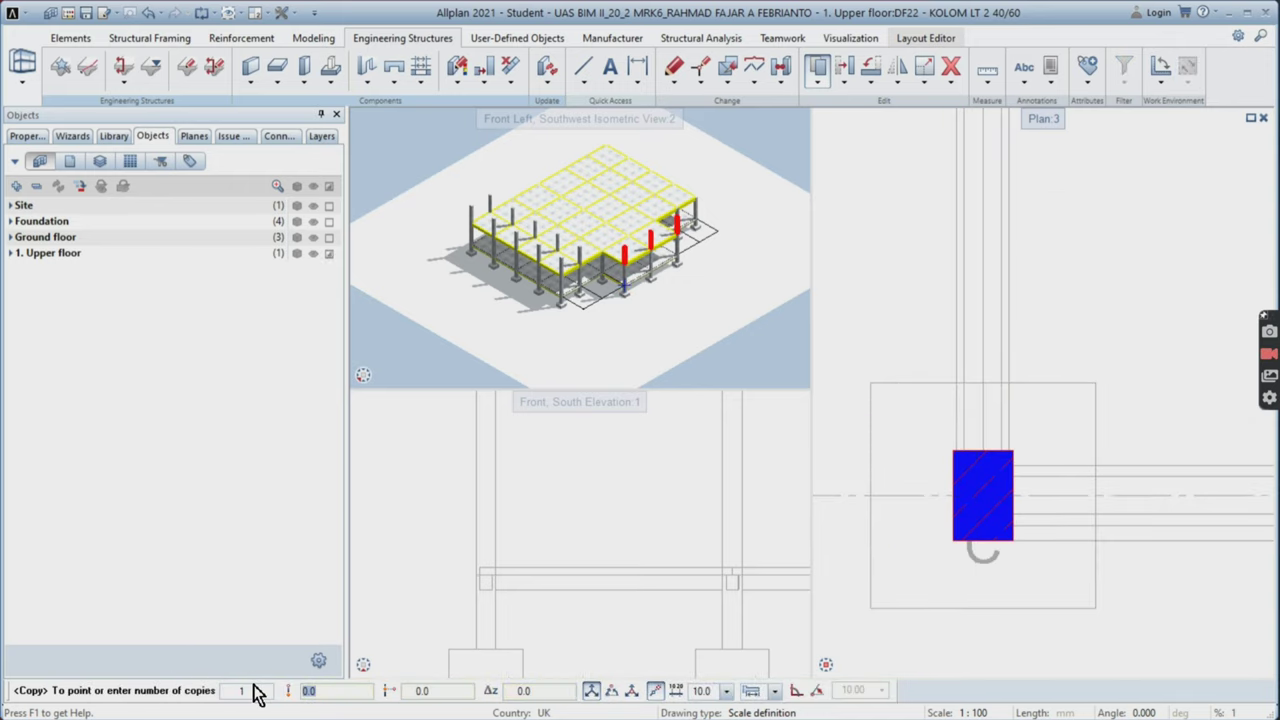
pyautogui.press('Return')
pyautogui.scroll(-4, 1002, 438)
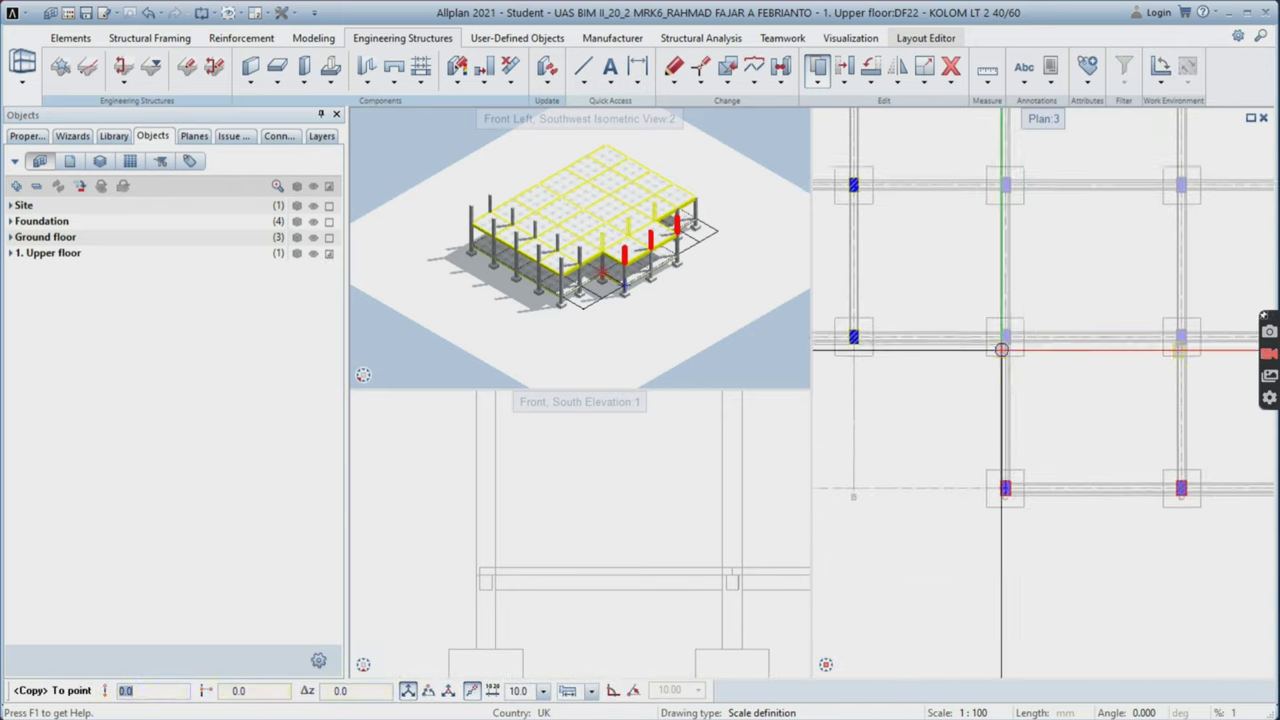
pyautogui.scroll(5, 1006, 350)
pyautogui.click(1011, 350)
pyautogui.scroll(-5, 988, 420)
pyautogui.press('Escape')
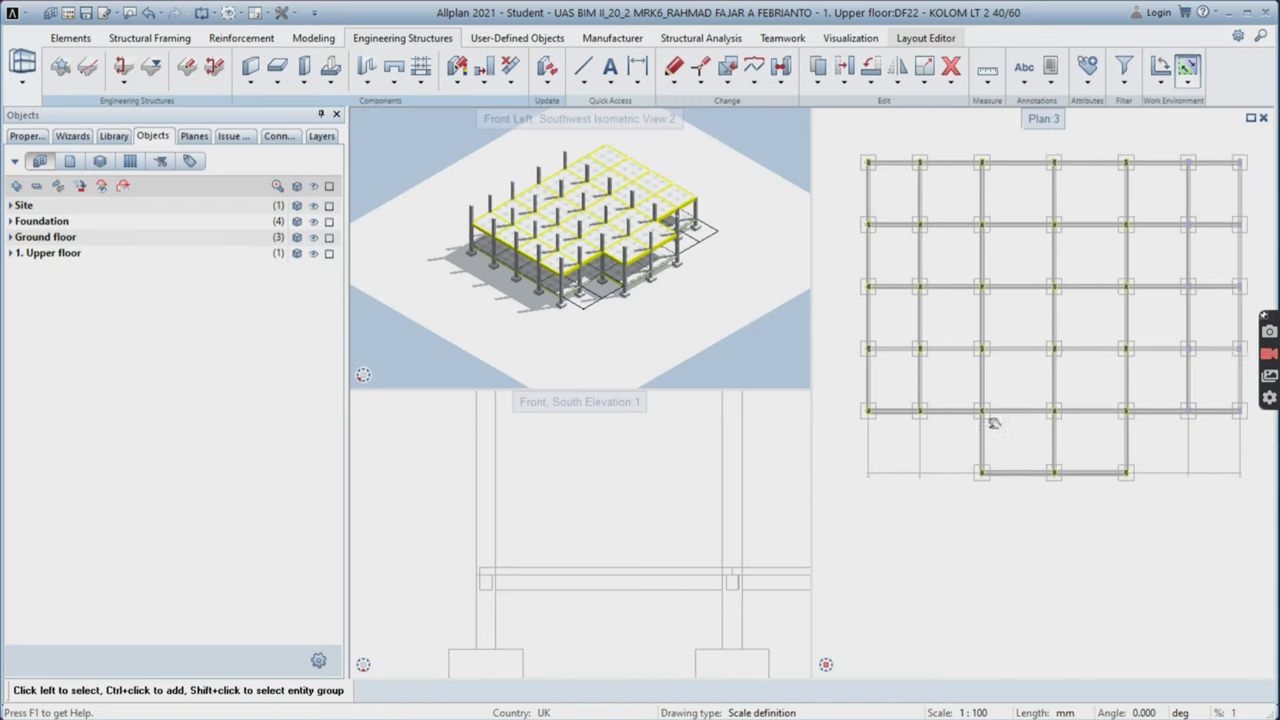
# - Mirror a copy of the upper-floor columns on grid lines A and B about the vertical axis through grid line D
pyautogui.click(897, 67)
pyautogui.moveTo(866, 166); pyautogui.dragTo(960, 452)
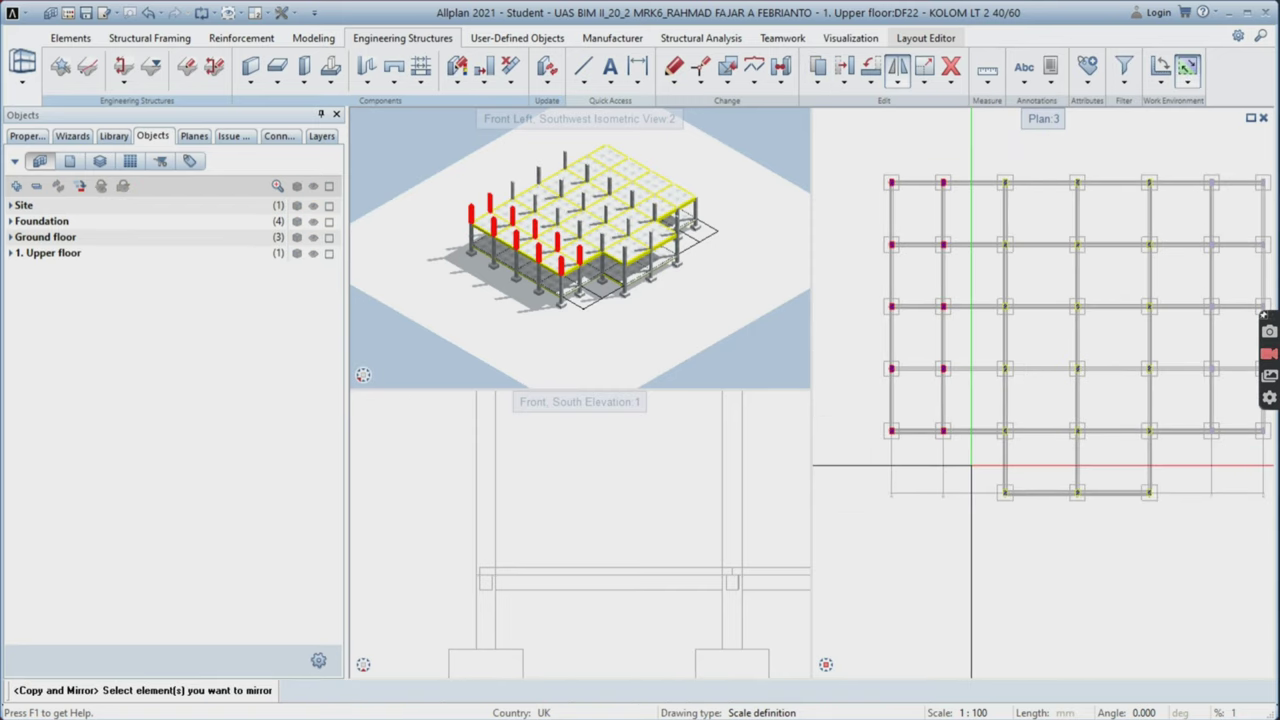
pyautogui.scroll(4, 974, 438)
pyautogui.scroll(6, 990, 440)
pyautogui.click(1094, 371)
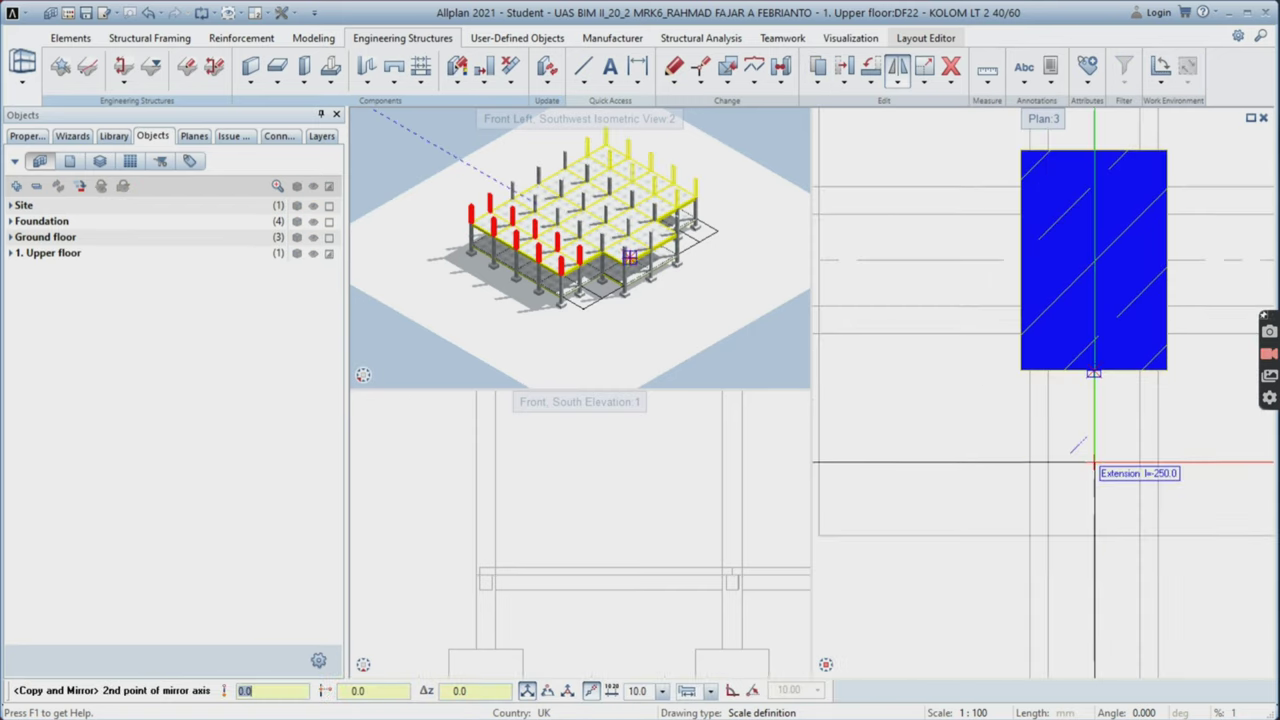
pyautogui.click(1094, 462)
pyautogui.press('Escape')
pyautogui.scroll(-8, 1098, 480)
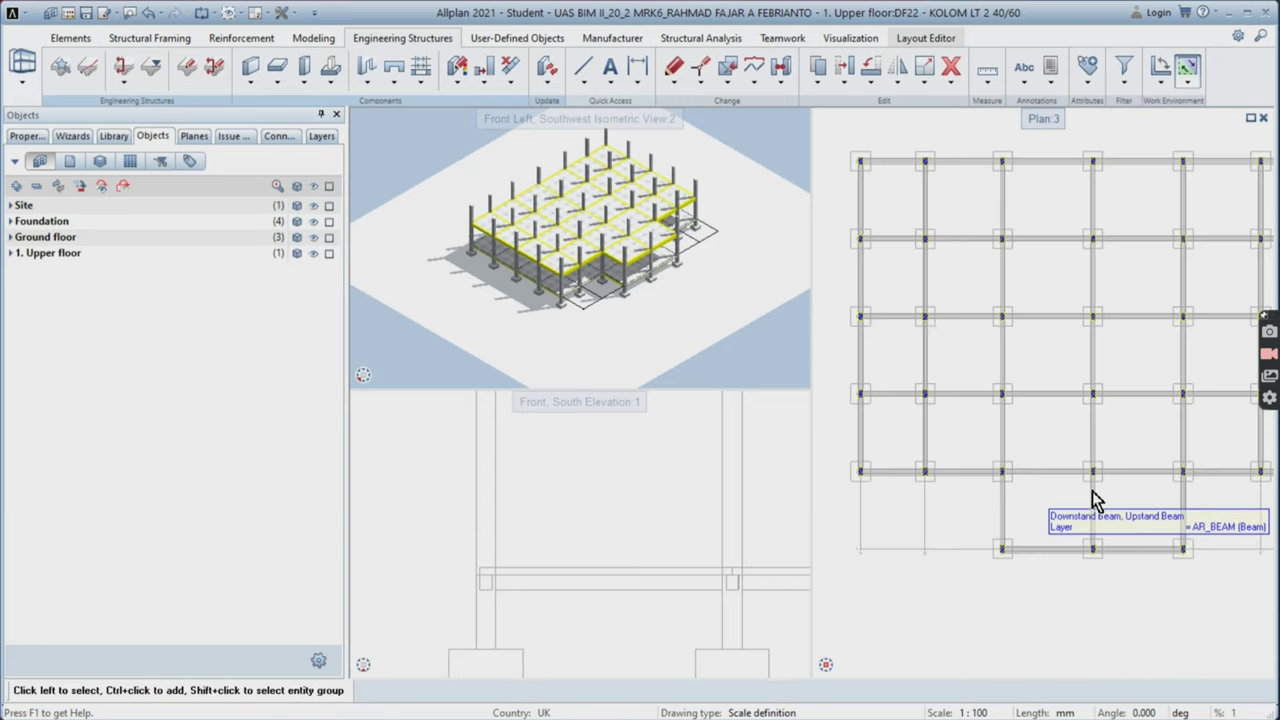
# - Make drawing file 23, BALOK X LT 2 40/70, the active file of the first upper floor
pyautogui.moveTo(1083, 498); pyautogui.dragTo(1073, 448, button='middle')
pyautogui.doubleClick(940, 511)
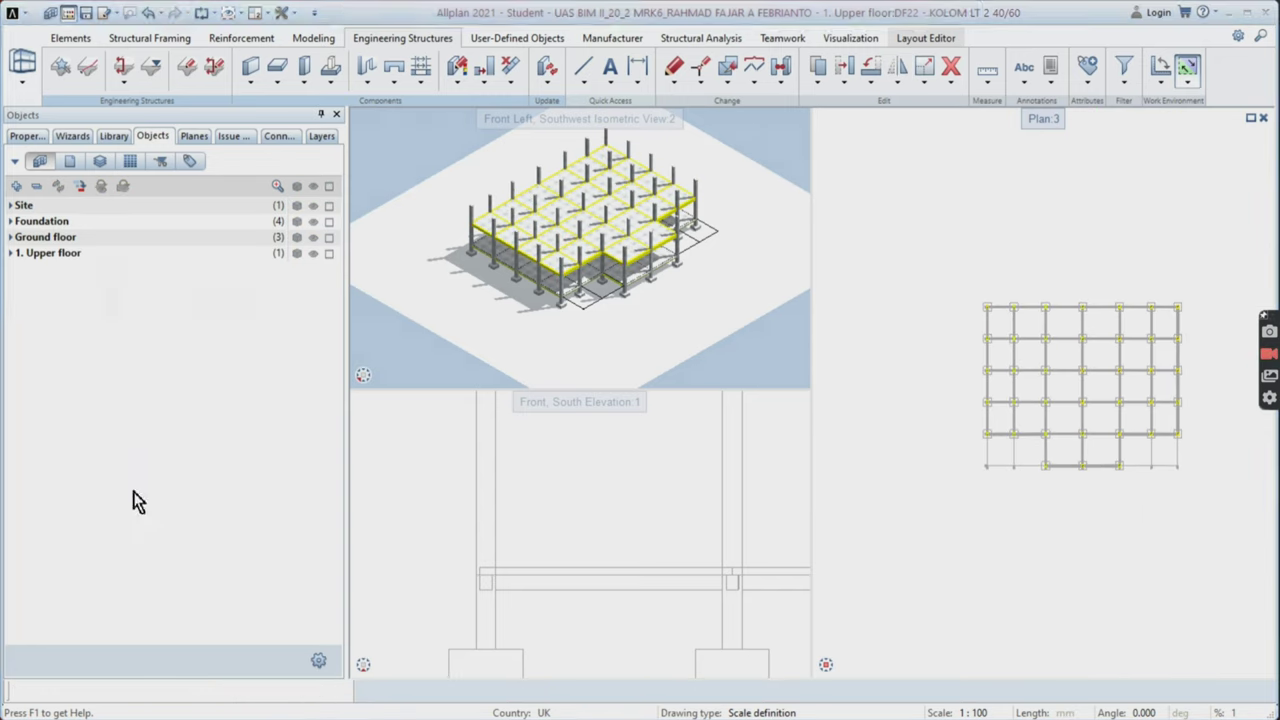
pyautogui.click(126, 457)
pyautogui.scroll(-2, 126, 455)
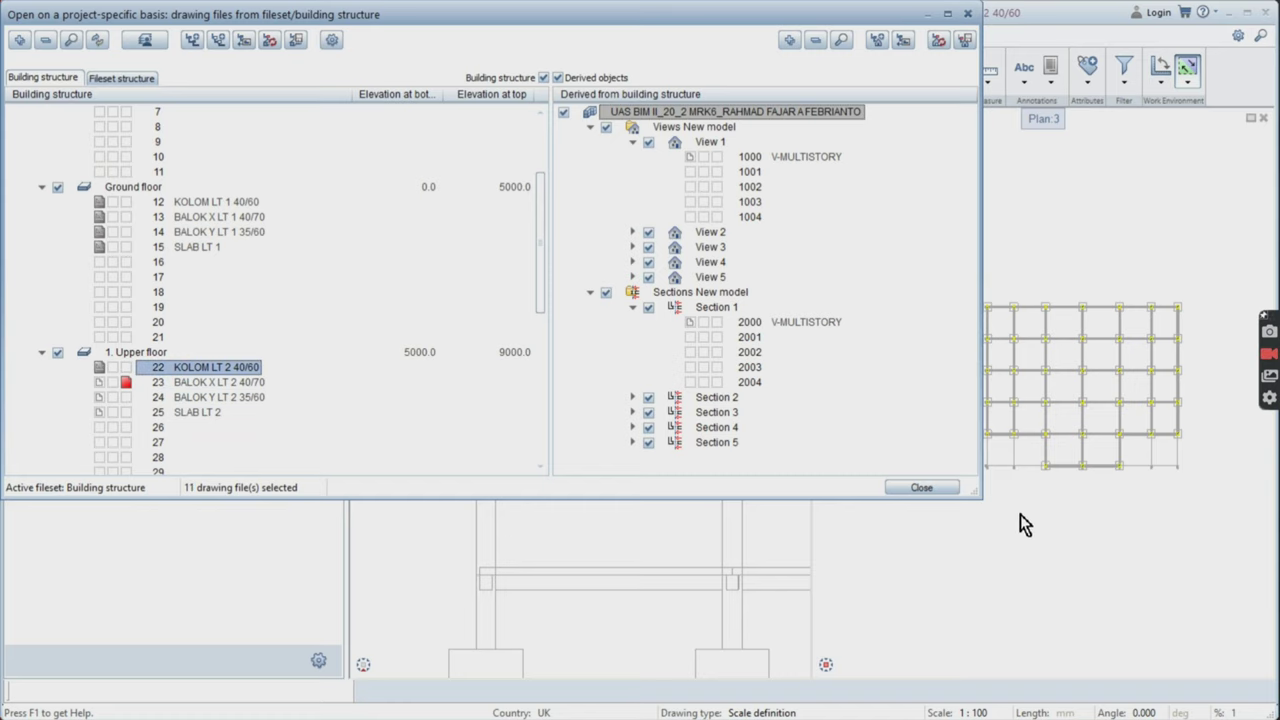
pyautogui.click(921, 488)
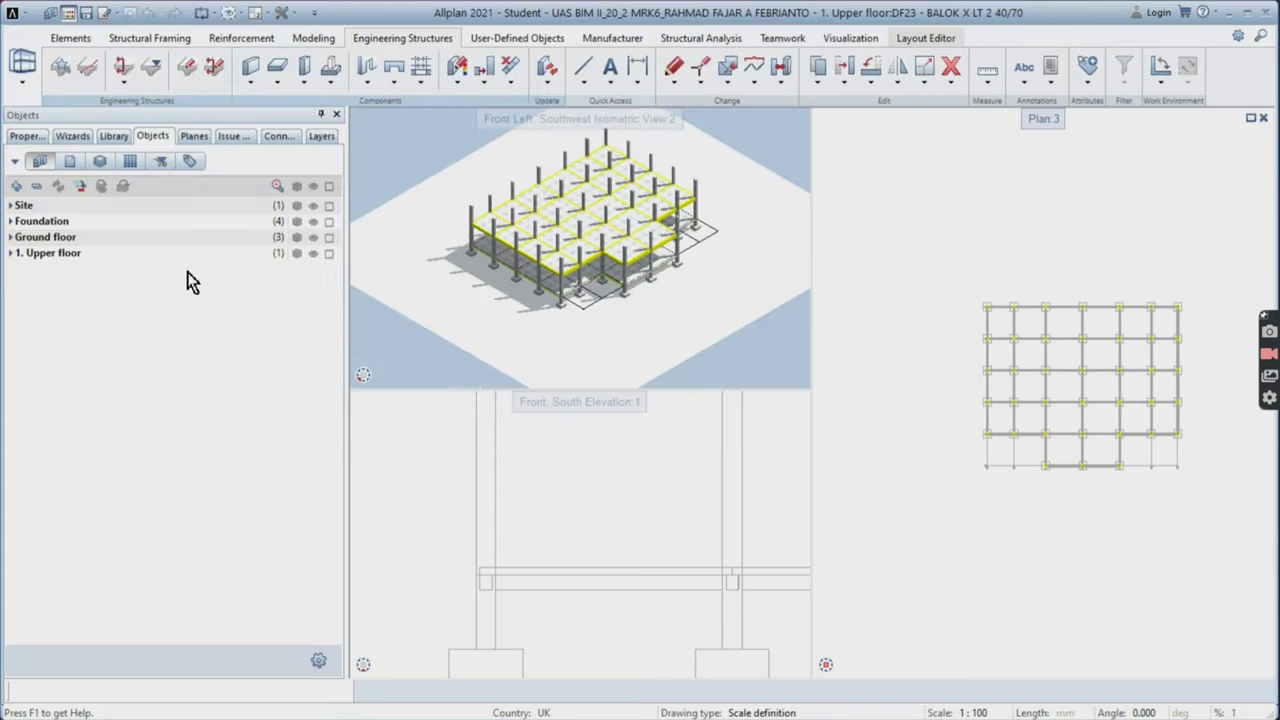
# - Start a downstand beam with a thickness of 400 and its positioning axis offset by 200
pyautogui.click(271, 86)
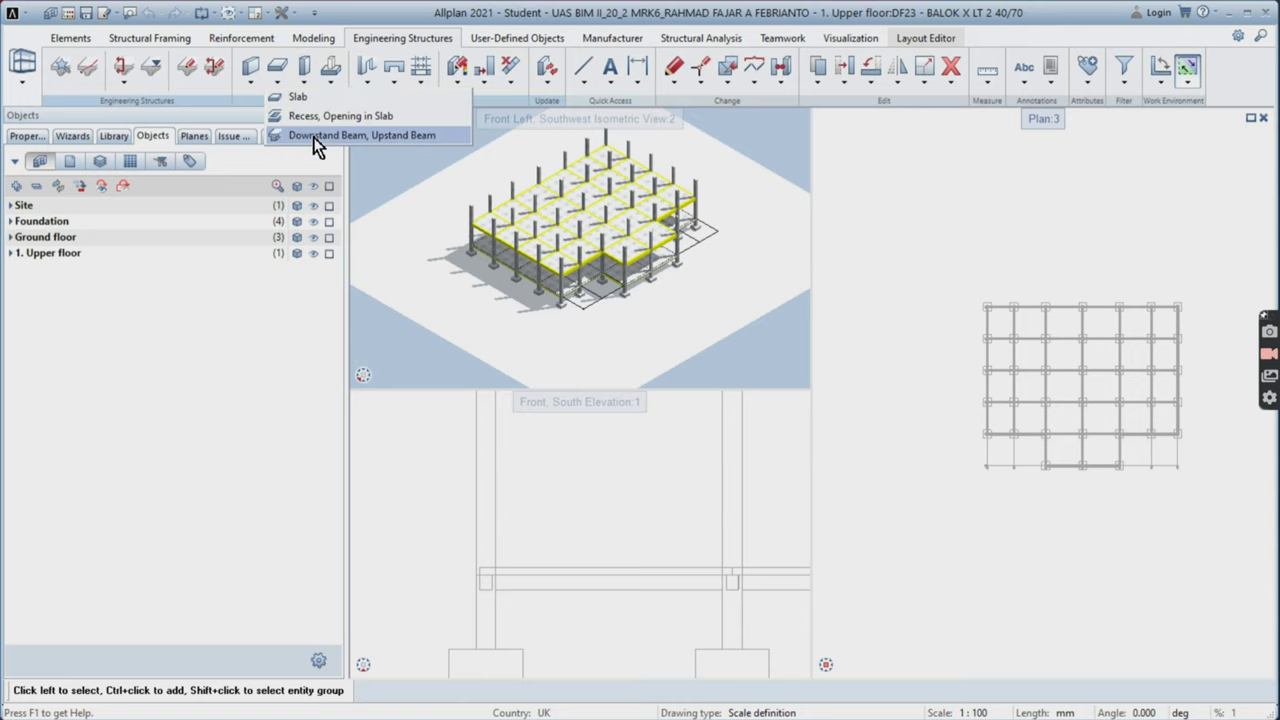
pyautogui.click(313, 137)
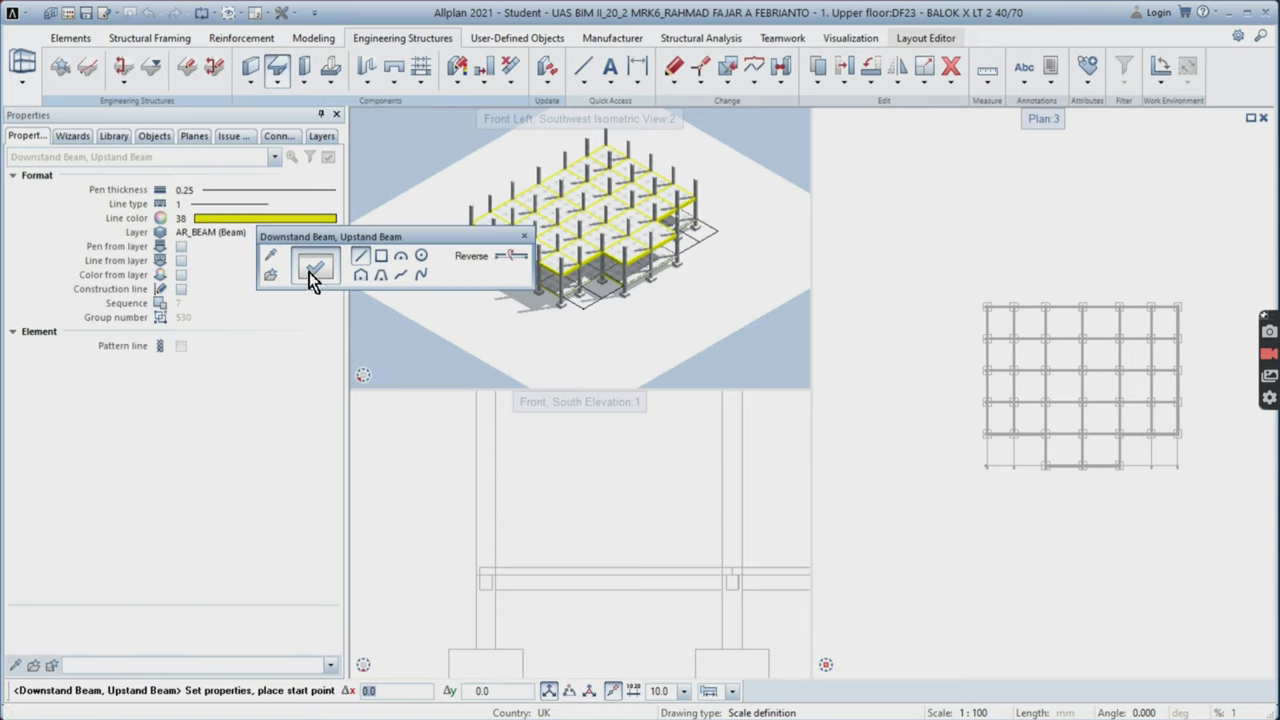
pyautogui.click(309, 272)
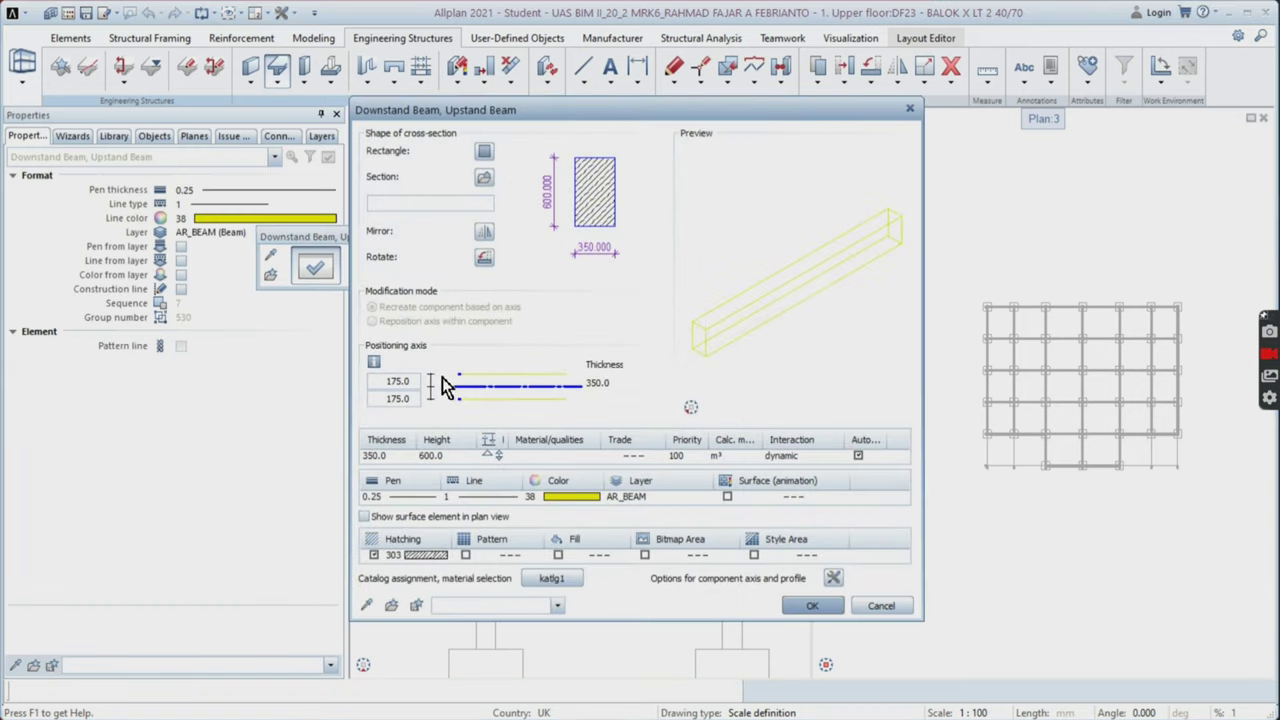
pyautogui.click(393, 456)
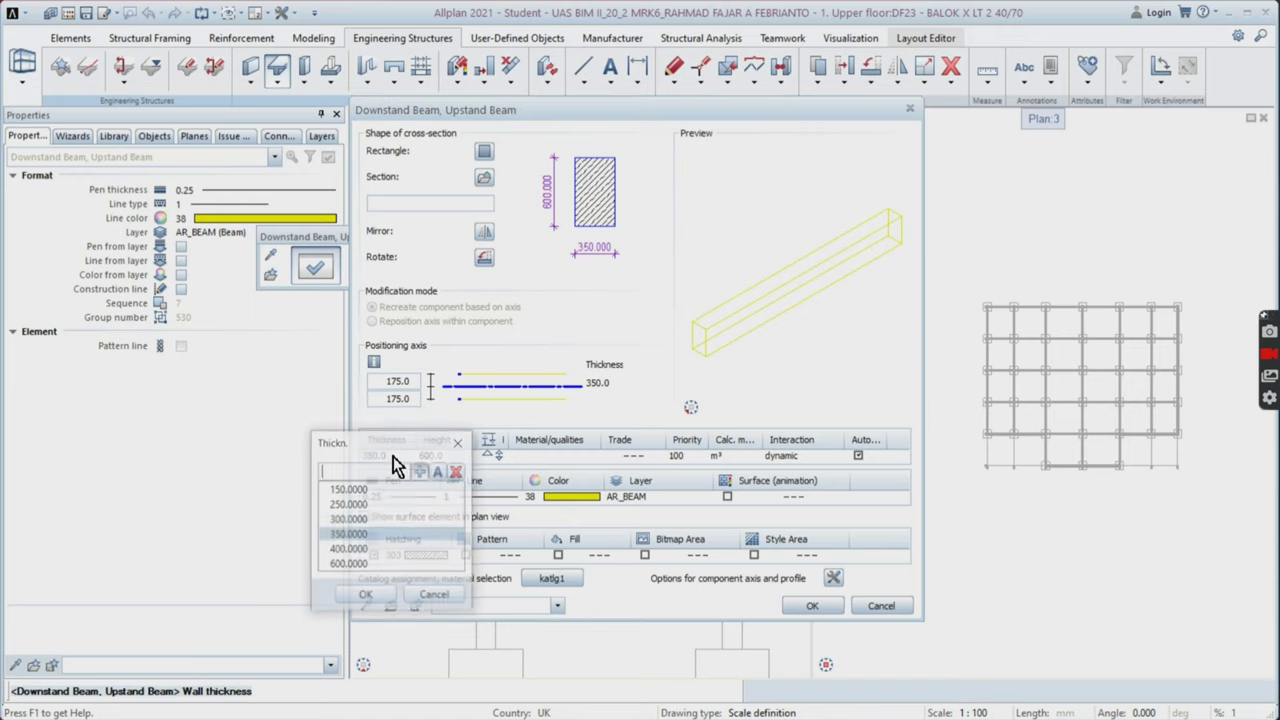
pyautogui.doubleClick(362, 551)
pyautogui.click(372, 552)
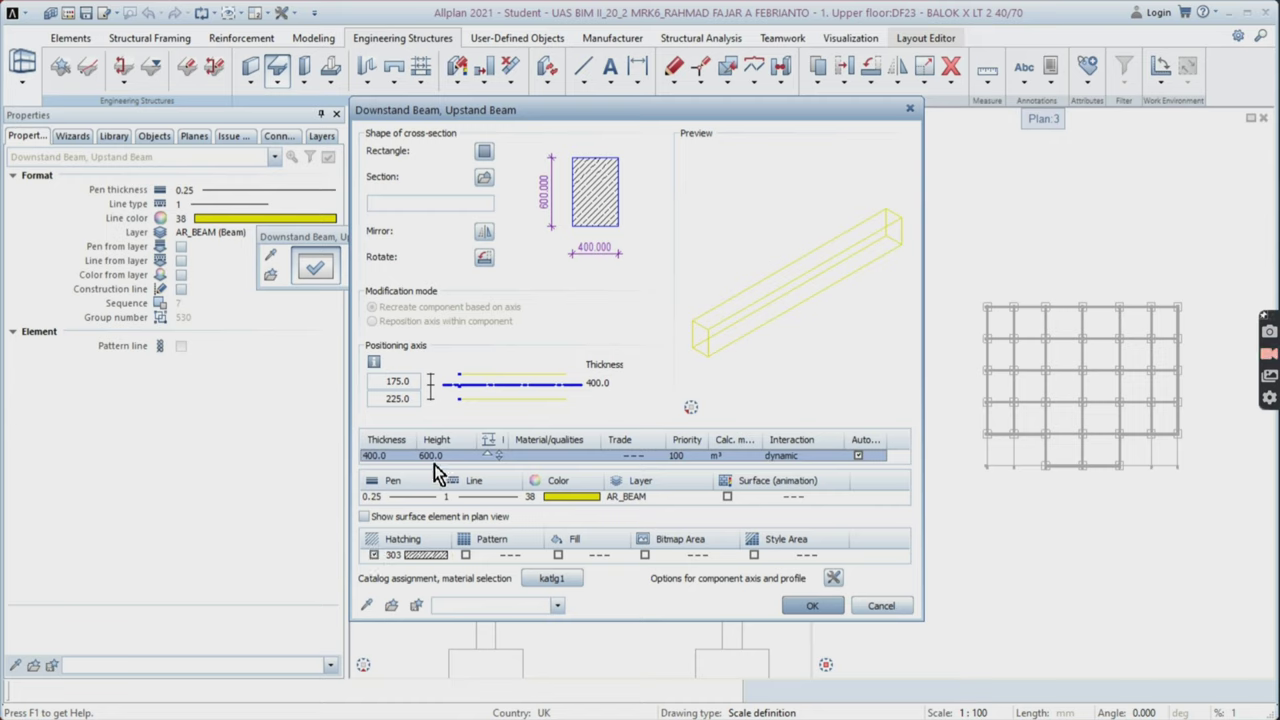
pyautogui.click(413, 384)
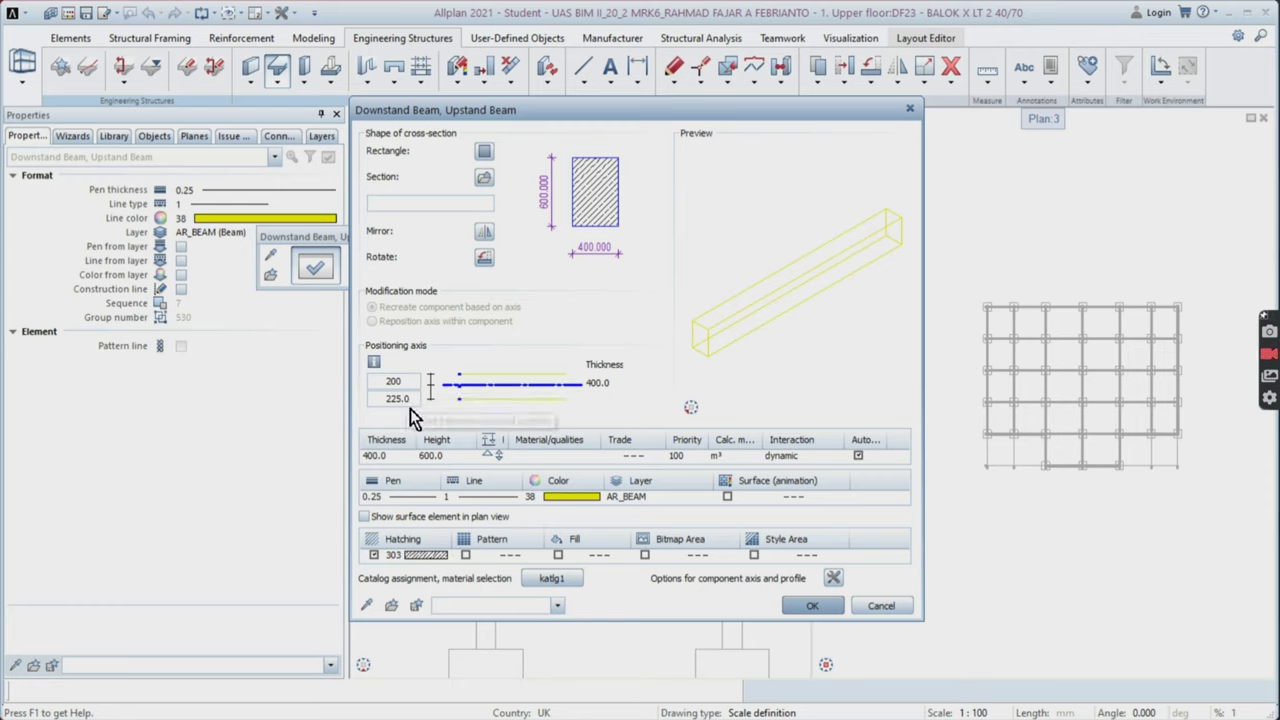
# - Set the beam's top-level elevation point to 9000 and its height to 700
pyautogui.click(487, 458)
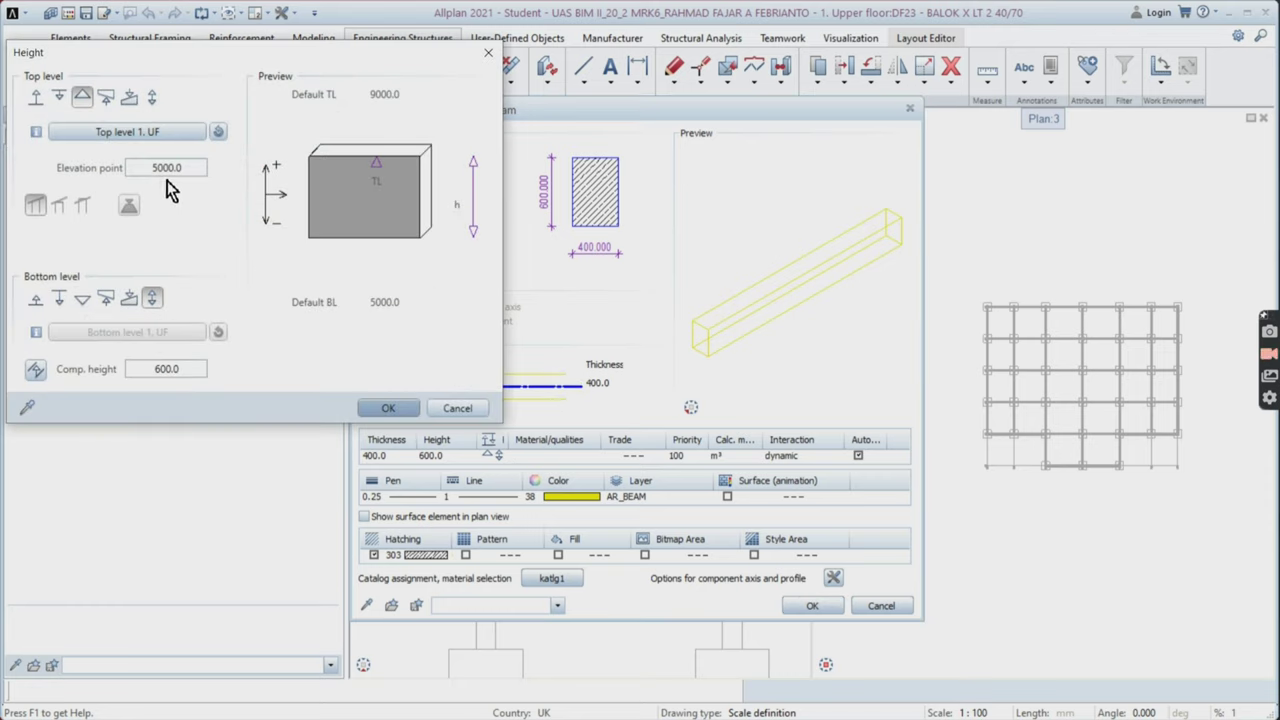
pyautogui.click(157, 132)
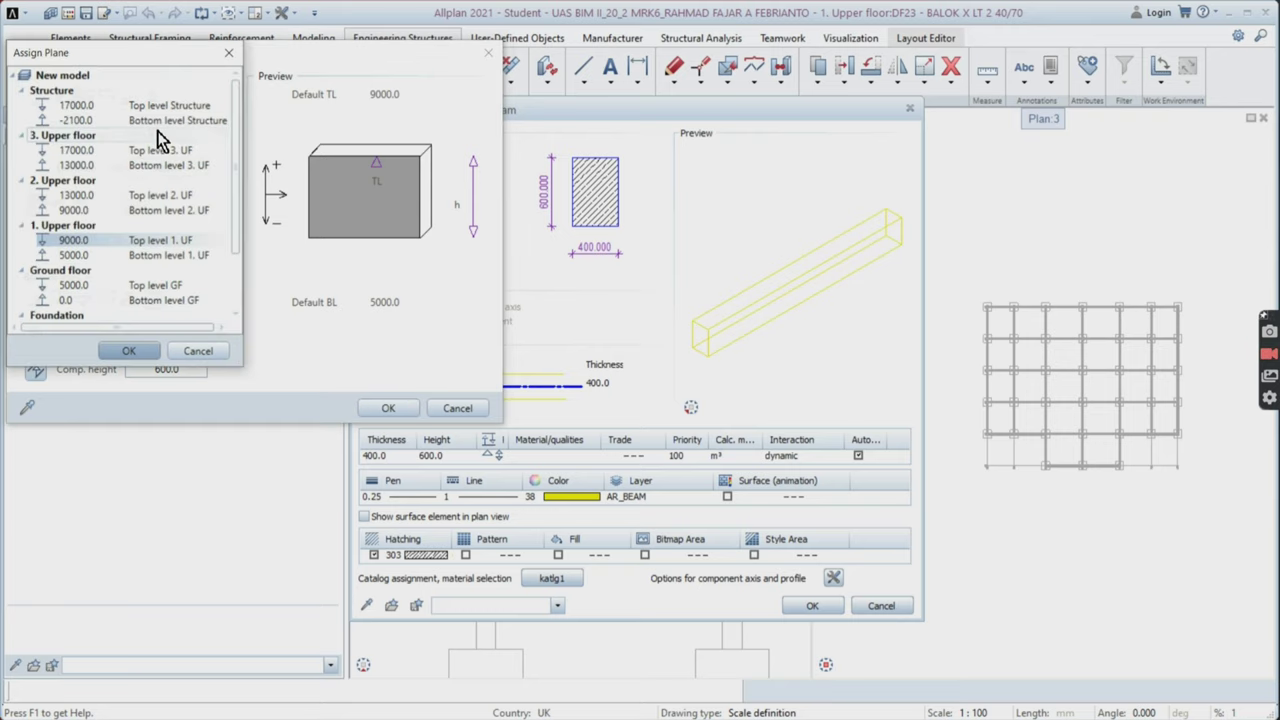
pyautogui.click(130, 355)
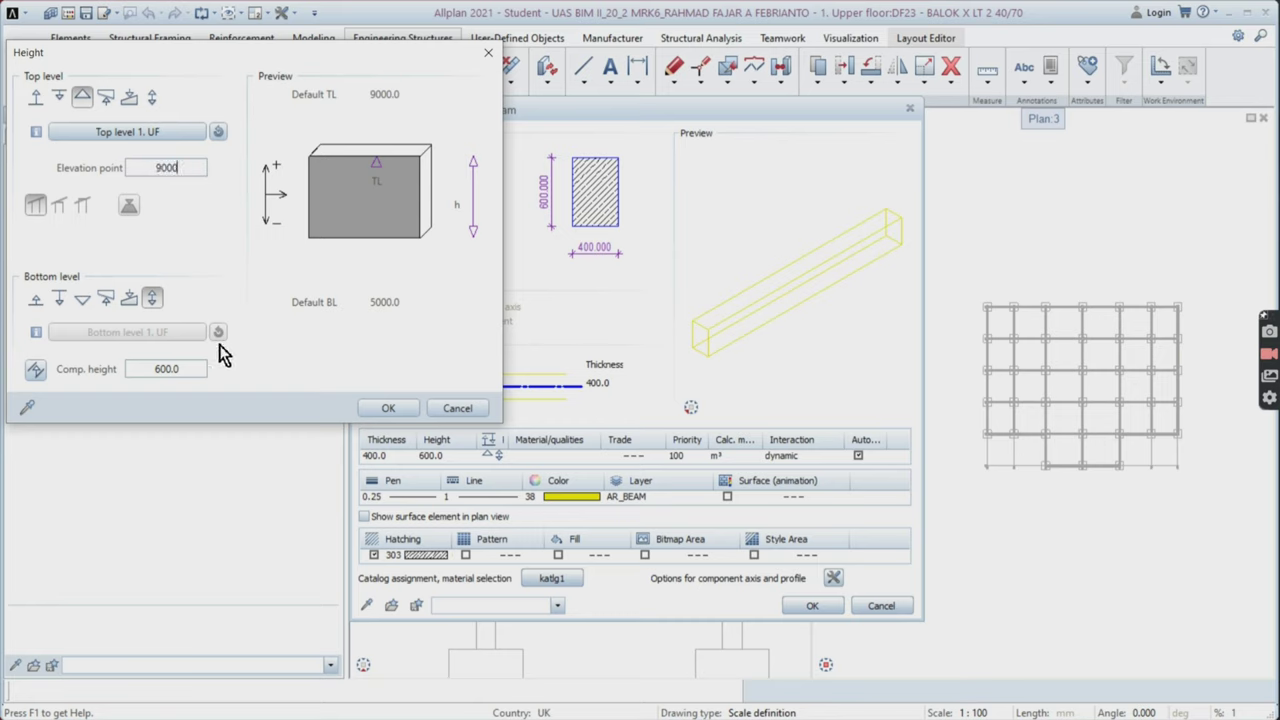
pyautogui.click(389, 409)
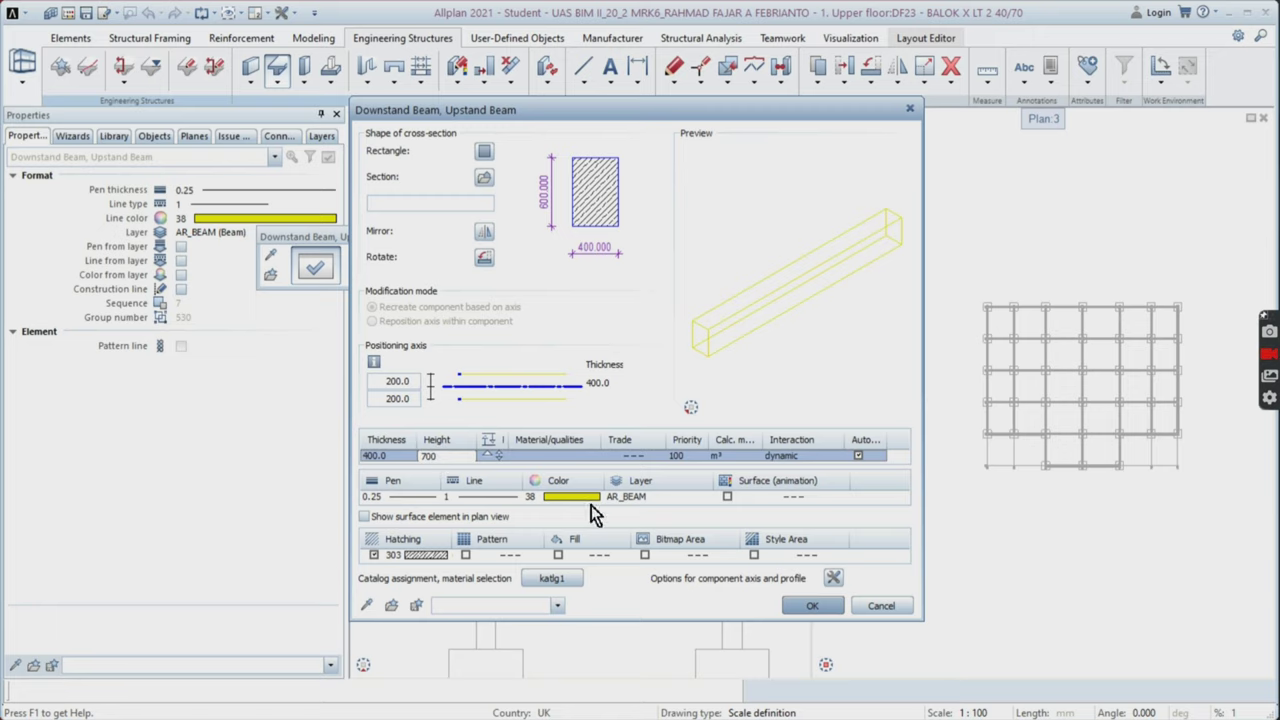
pyautogui.click(810, 605)
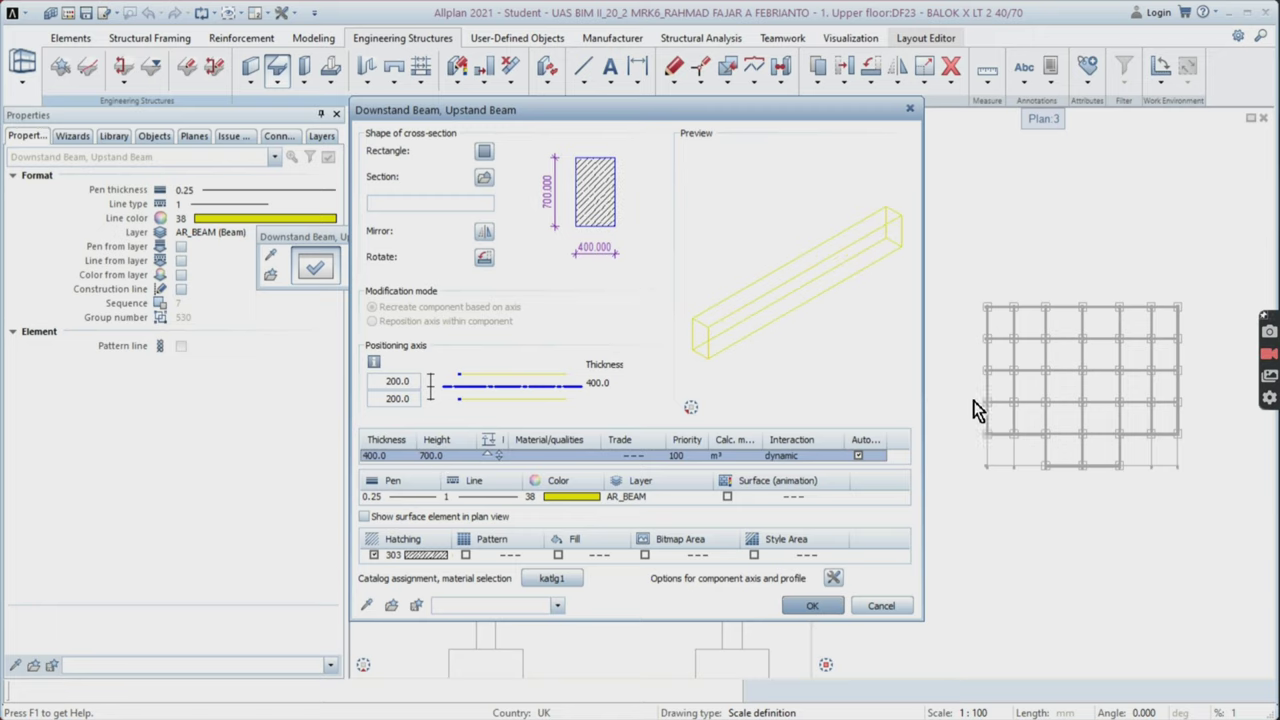
pyautogui.click(814, 606)
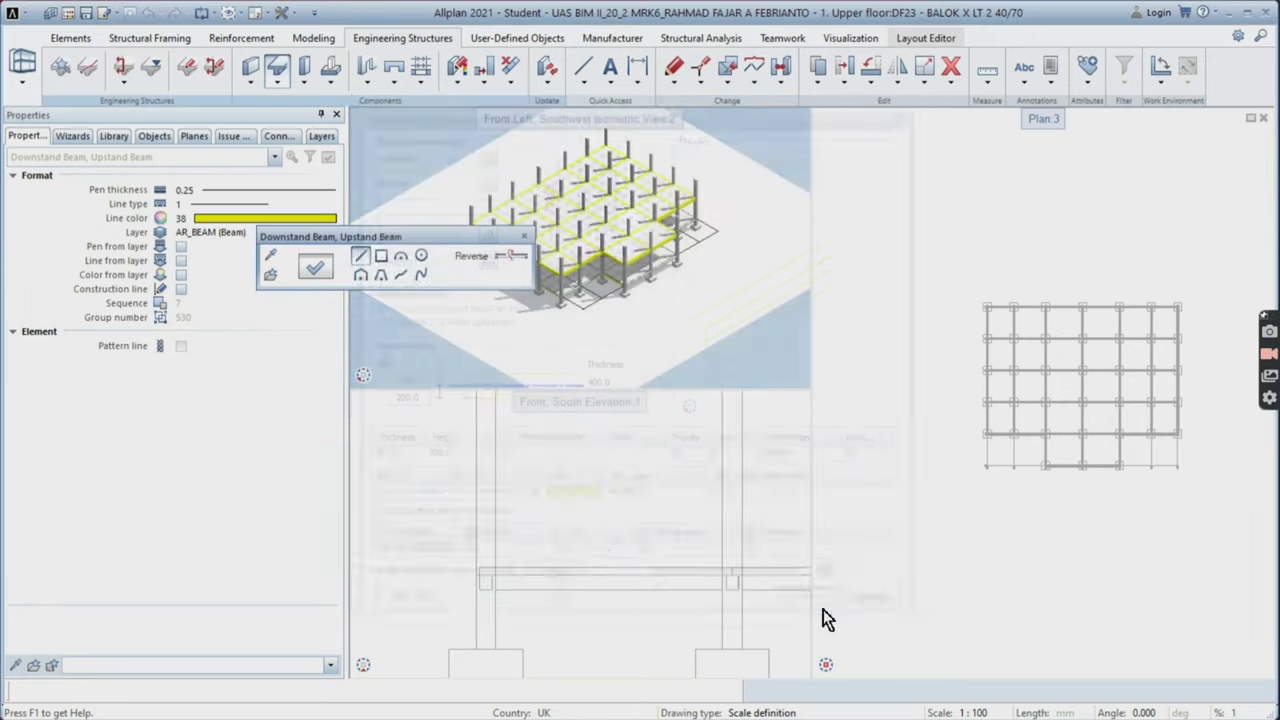
# - Place a 400 × 700 beam between the facing column sides at C1 and D1
pyautogui.scroll(5, 905, 466)
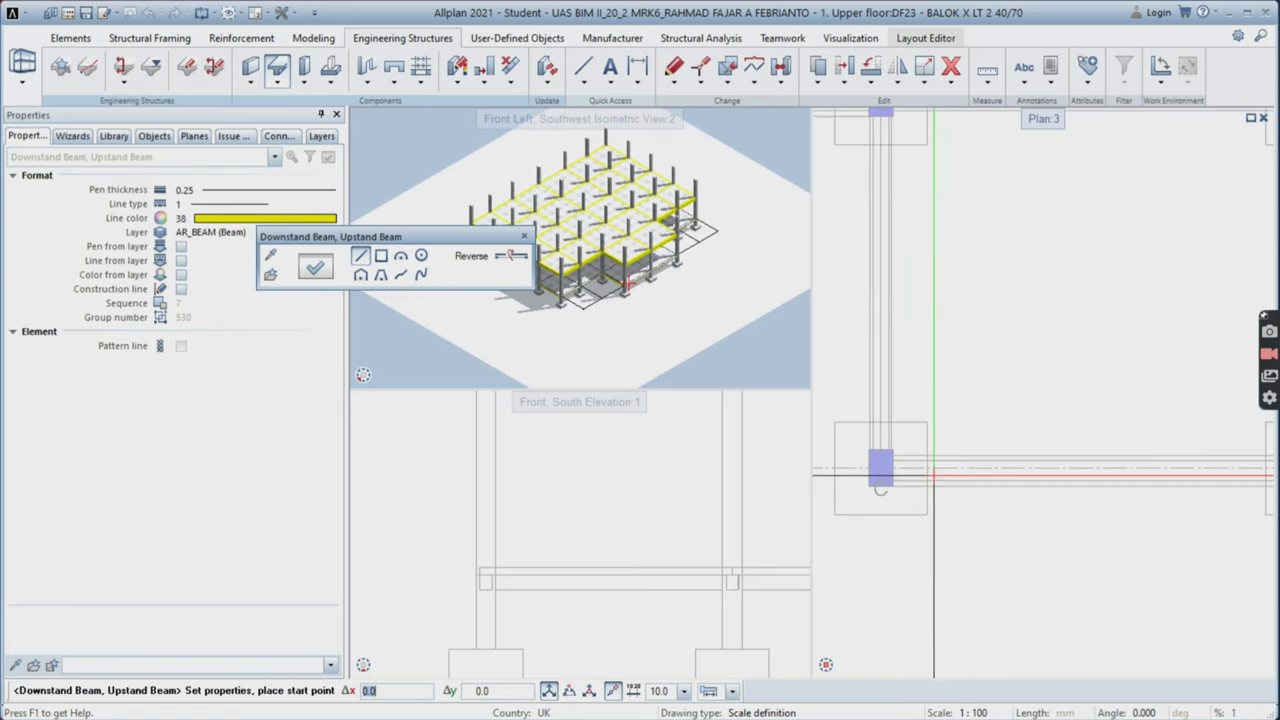
pyautogui.click(905, 460)
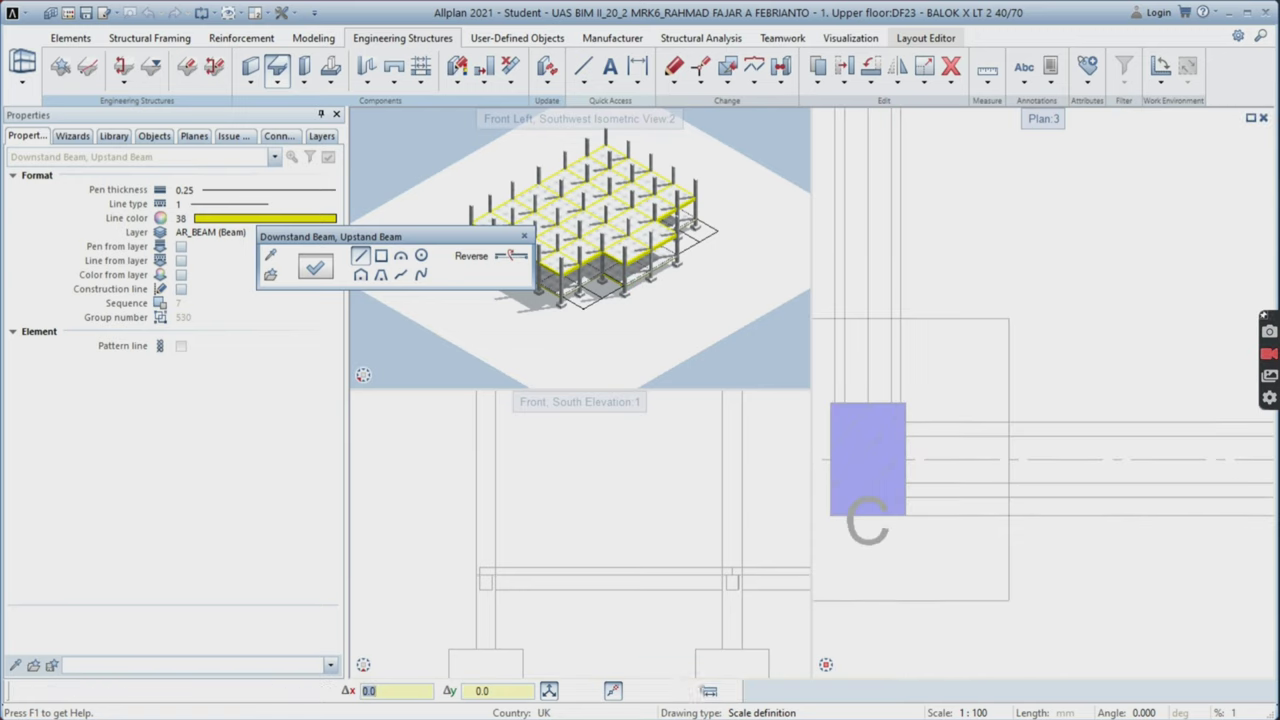
pyautogui.scroll(-4, 1100, 510)
pyautogui.scroll(3, 1060, 503)
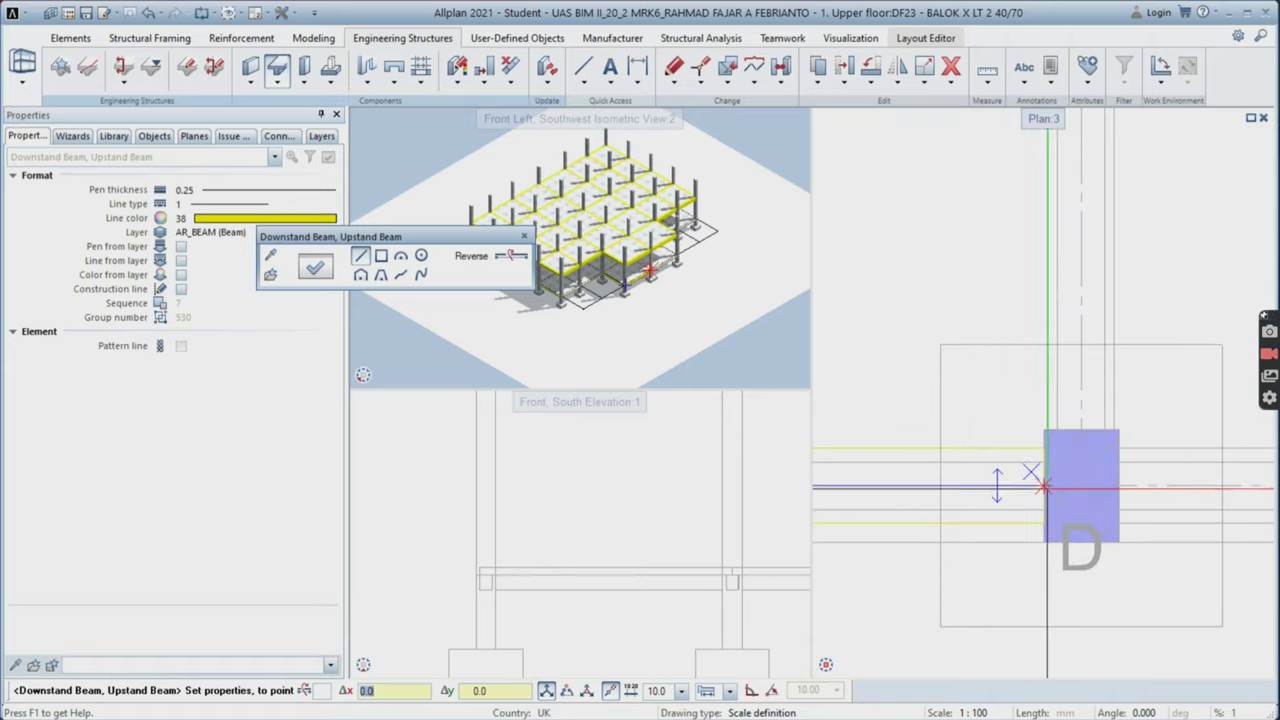
pyautogui.click(1046, 485)
pyautogui.press('Escape')
# - Place a 400 × 700 beam between the facing column sides at D1 and E1
pyautogui.scroll(-3, 1117, 486)
pyautogui.moveTo(1130, 487); pyautogui.dragTo(955, 465, button='middle')
pyautogui.scroll(4, 955, 465)
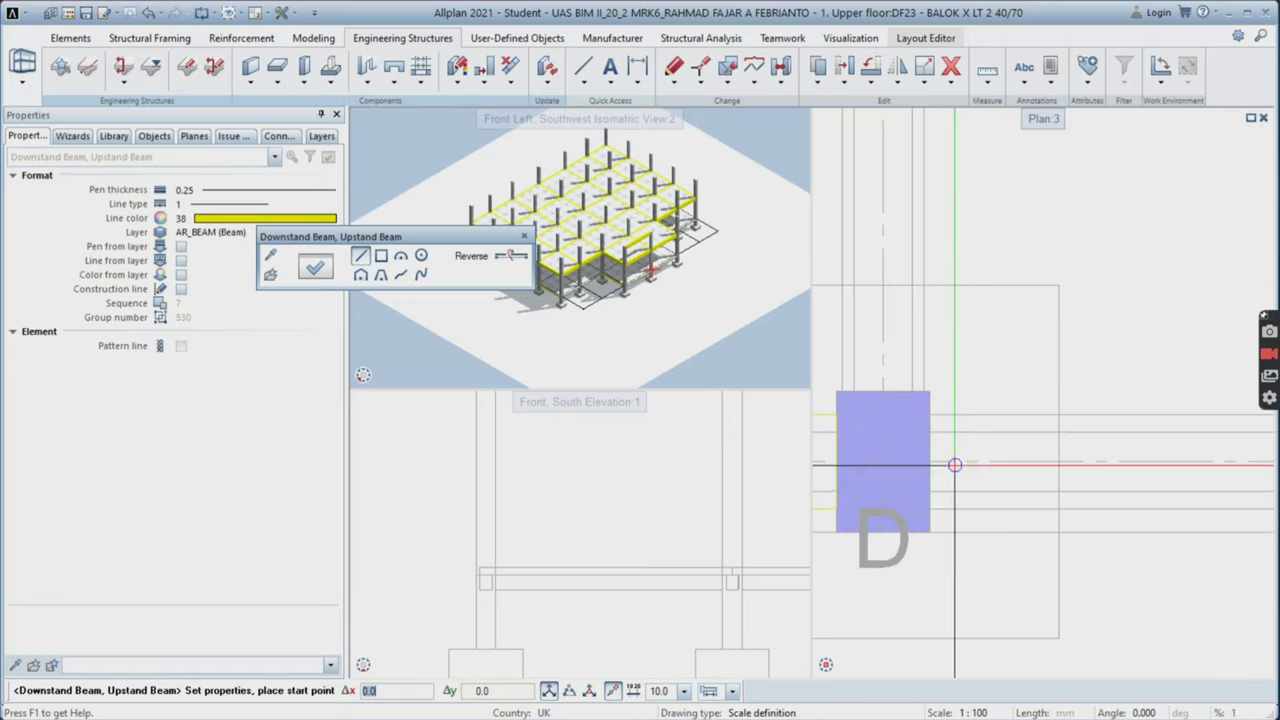
pyautogui.scroll(-2, 1190, 456)
pyautogui.moveTo(1190, 456); pyautogui.dragTo(1020, 471, button='middle')
pyautogui.scroll(-2, 1128, 468)
pyautogui.scroll(4, 1017, 475)
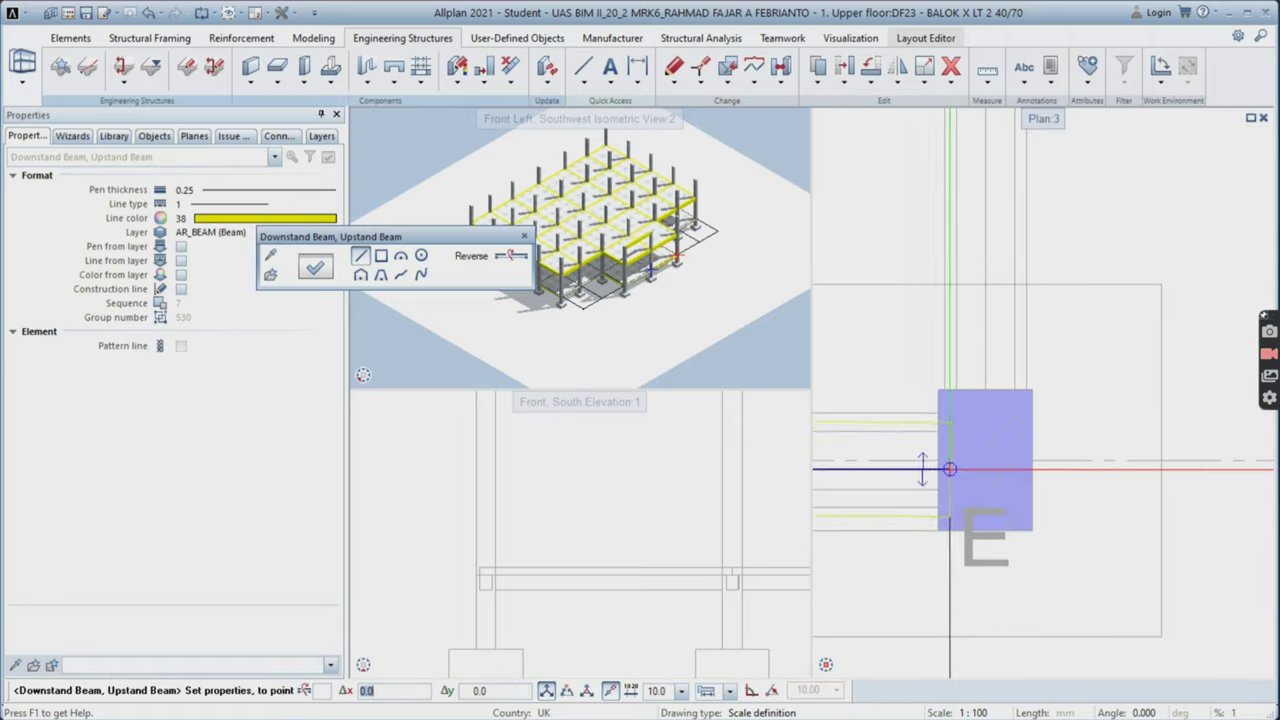
pyautogui.click(942, 463)
pyautogui.press('Escape')
# - Place a 400 × 700 beam between the facing column sides at A2 and B2
pyautogui.scroll(-5, 958, 385)
pyautogui.moveTo(866, 395); pyautogui.dragTo(1245, 492, button='middle')
pyautogui.scroll(1, 911, 401)
pyautogui.scroll(5, 897, 402)
pyautogui.click(846, 367)
pyautogui.scroll(-3, 926, 414)
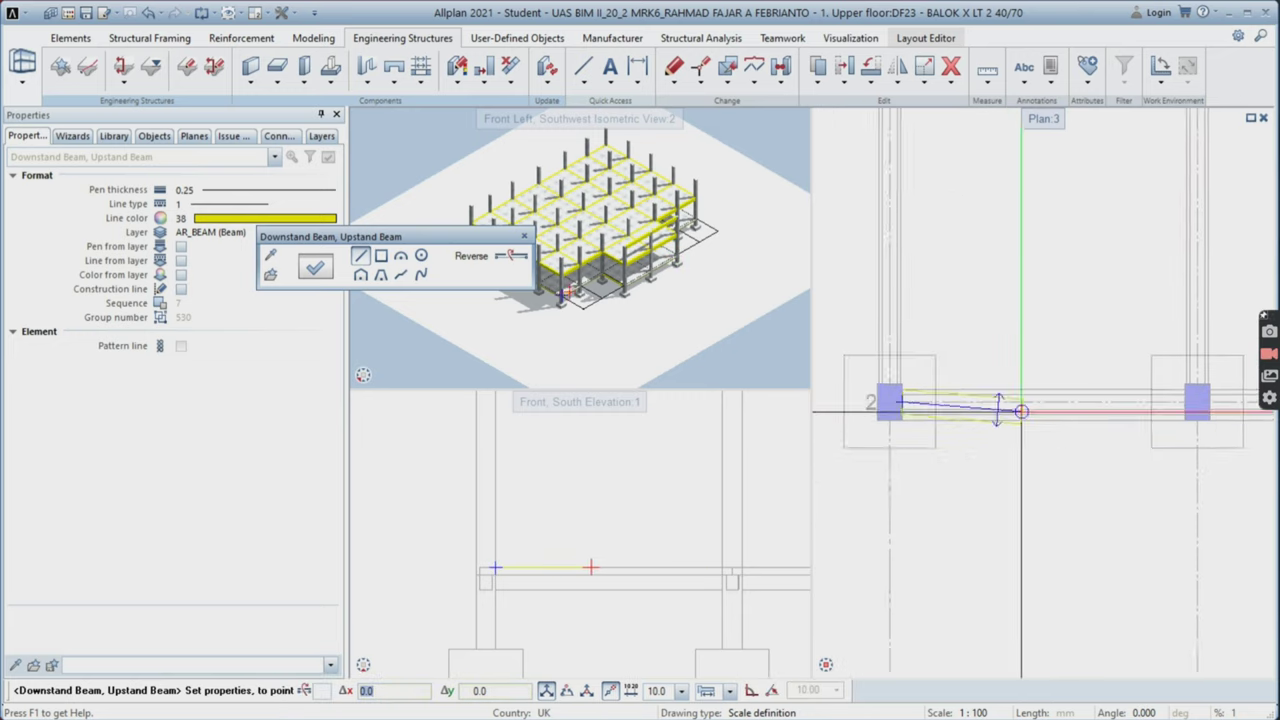
pyautogui.scroll(3, 1232, 413)
pyautogui.click(1054, 376)
pyautogui.press('Escape')
# - Place a 400 × 700 beam between the facing column sides at B2 and C2
pyautogui.scroll(-1, 1145, 405)
pyautogui.moveTo(1145, 405); pyautogui.dragTo(964, 432, button='middle')
pyautogui.scroll(1, 972, 422)
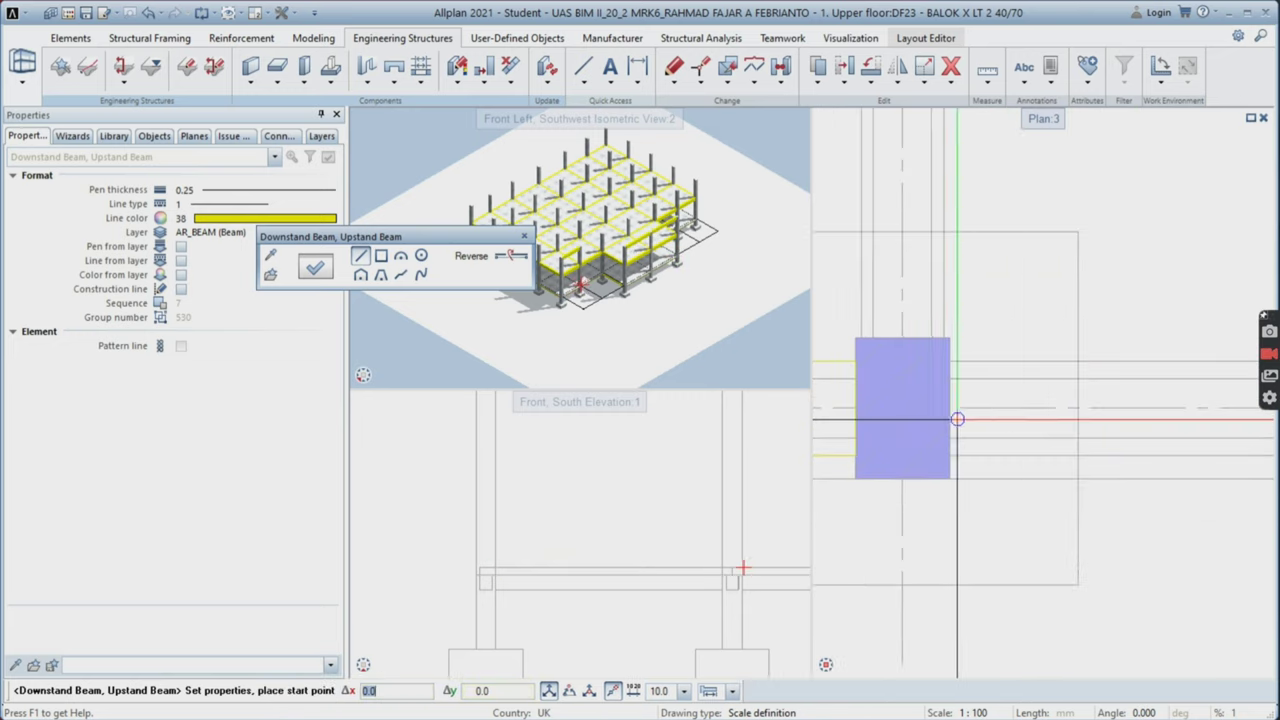
pyautogui.click(950, 408)
pyautogui.scroll(-4, 1190, 420)
pyautogui.moveTo(1210, 437); pyautogui.dragTo(891, 461, button='middle')
pyautogui.scroll(5, 1172, 455)
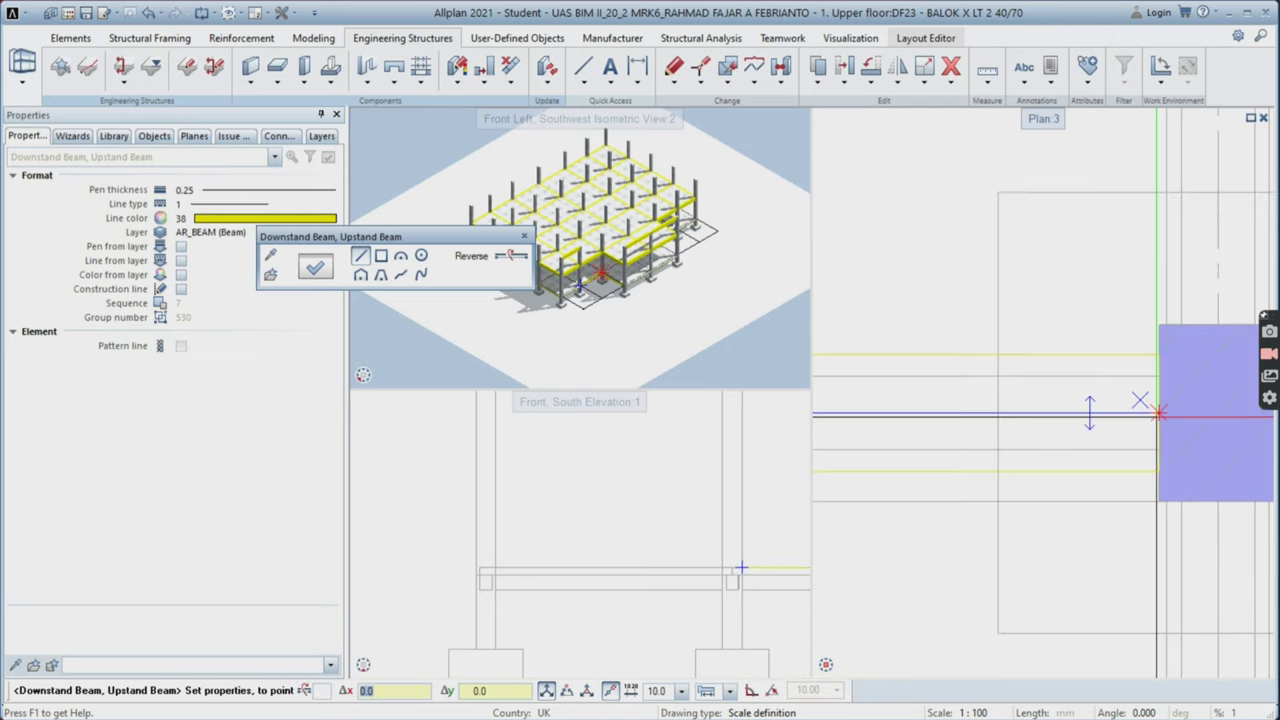
pyautogui.click(1159, 413)
pyautogui.press('Escape')
pyautogui.scroll(-5, 1098, 423)
pyautogui.press('Escape')
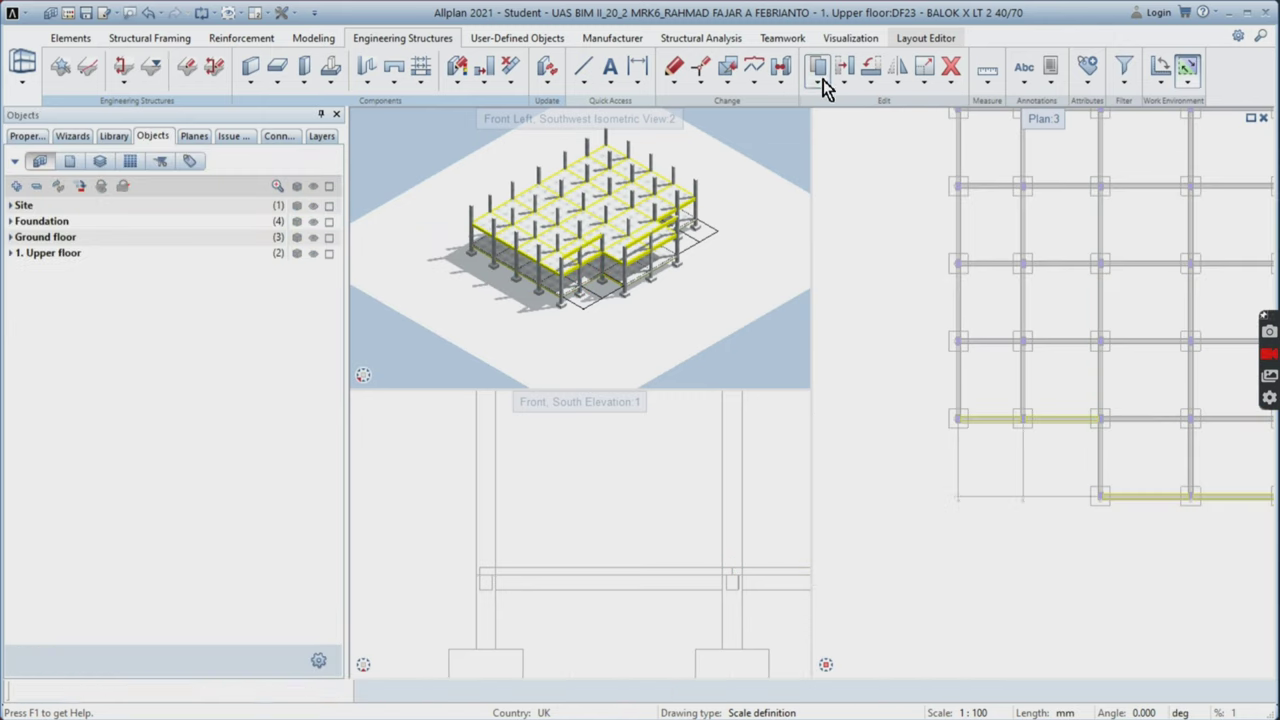
# - Copy the row 2 beams between A2 and C2 northward 4 times, spaced from column A2 to column A3
pyautogui.moveTo(930, 367); pyautogui.dragTo(1112, 428)
pyautogui.scroll(3, 940, 428)
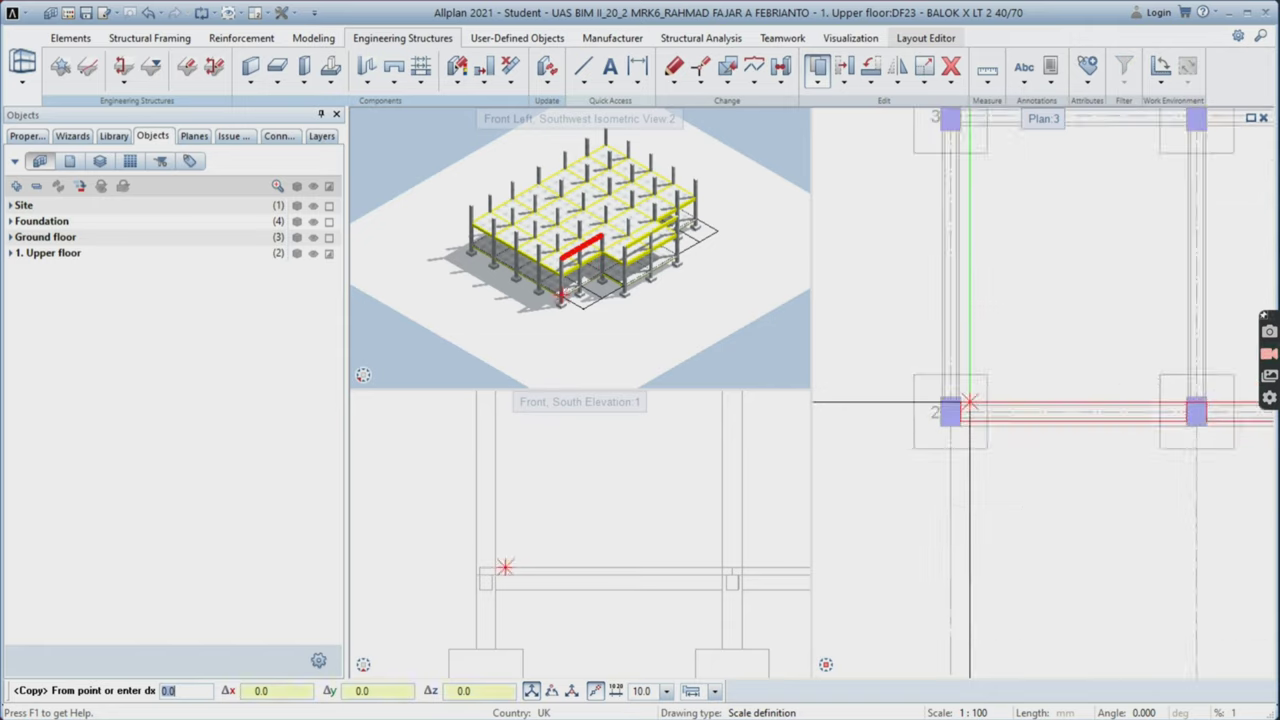
pyautogui.click(940, 428)
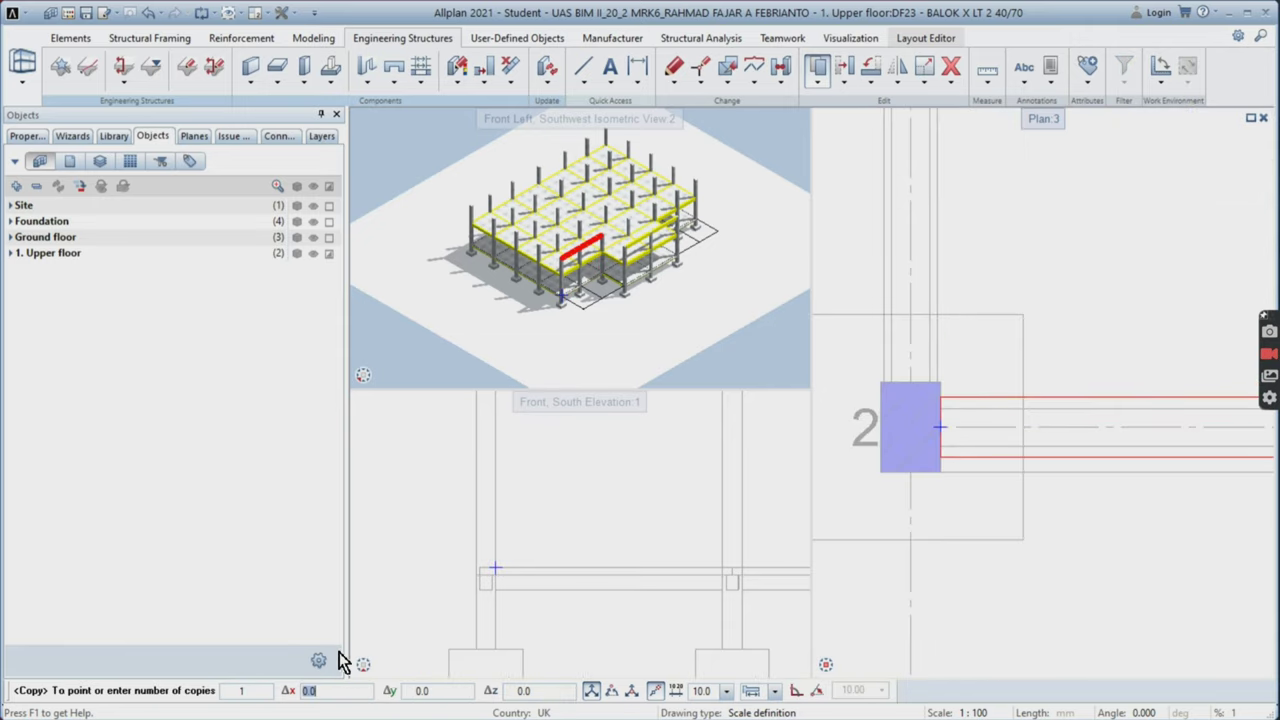
pyautogui.click(258, 690)
pyautogui.write('4')
pyautogui.press('Return')
pyautogui.scroll(-2, 800, 400)
pyautogui.scroll(-4, 875, 335)
pyautogui.scroll(6, 908, 310)
pyautogui.click(930, 261)
pyautogui.press('Escape')
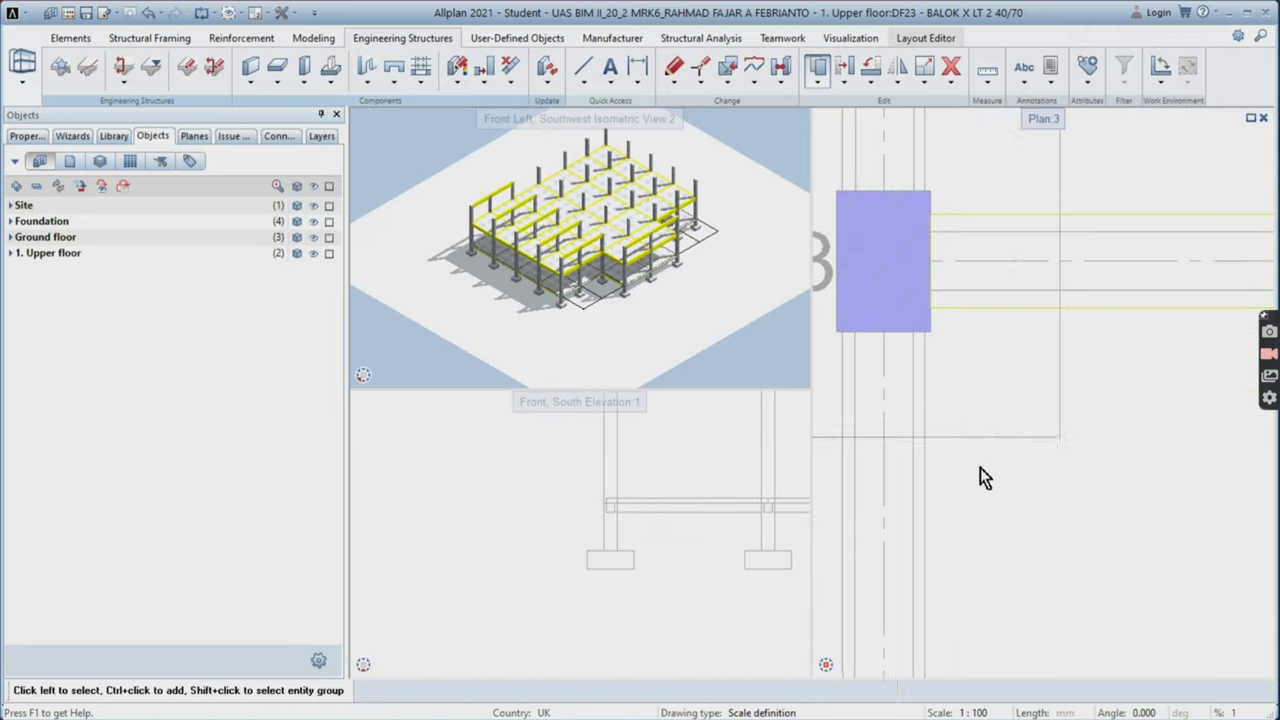
# - Copy the row 1 beams between C1 and E1 northward 5 times, spaced from column C1 to column C2
pyautogui.scroll(-11, 1048, 505)
pyautogui.scroll(-1, 1069, 557)
pyautogui.moveTo(1069, 557); pyautogui.dragTo(966, 489, button='middle')
pyautogui.click(818, 84)
pyautogui.click(822, 96)
pyautogui.scroll(-1, 975, 494)
pyautogui.moveTo(897, 471); pyautogui.dragTo(1086, 540)
pyautogui.scroll(5, 1000, 530)
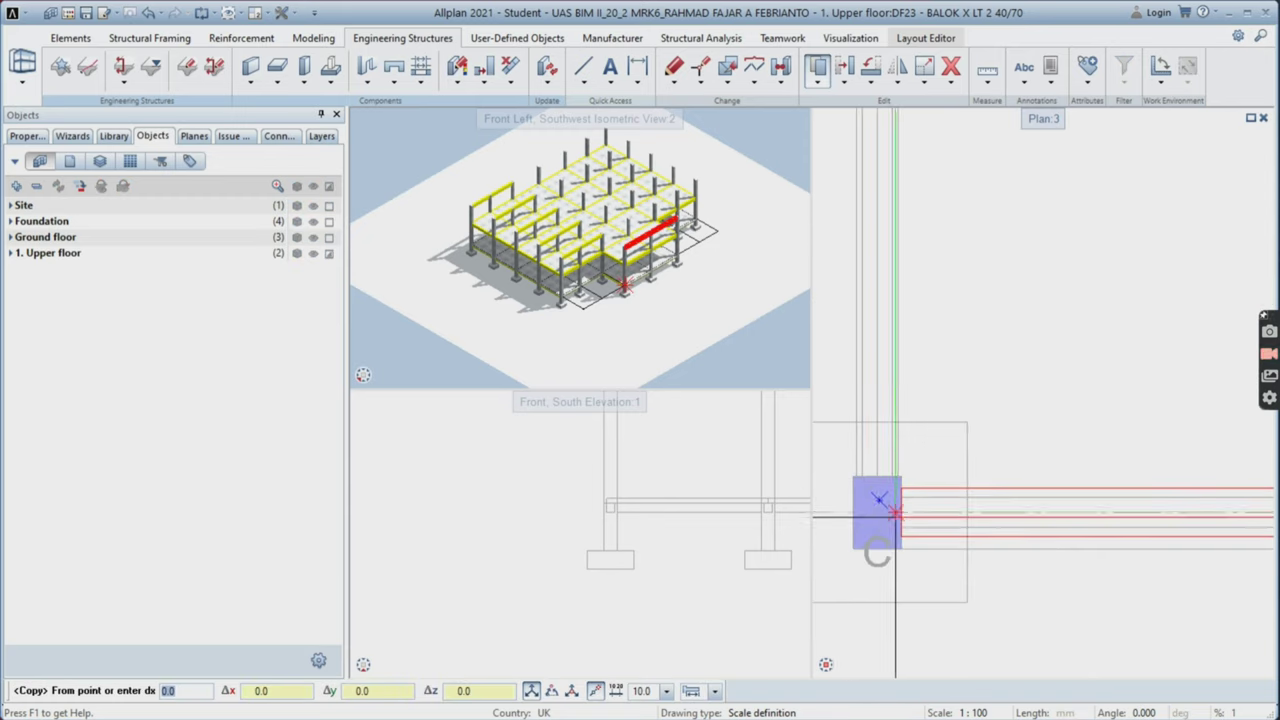
pyautogui.click(895, 514)
pyautogui.write('5')
pyautogui.press('Return')
pyautogui.scroll(-6, 980, 530)
pyautogui.scroll(5, 966, 346)
pyautogui.click(983, 331)
pyautogui.click(1016, 463)
pyautogui.press('Escape')
pyautogui.scroll(-8, 1024, 496)
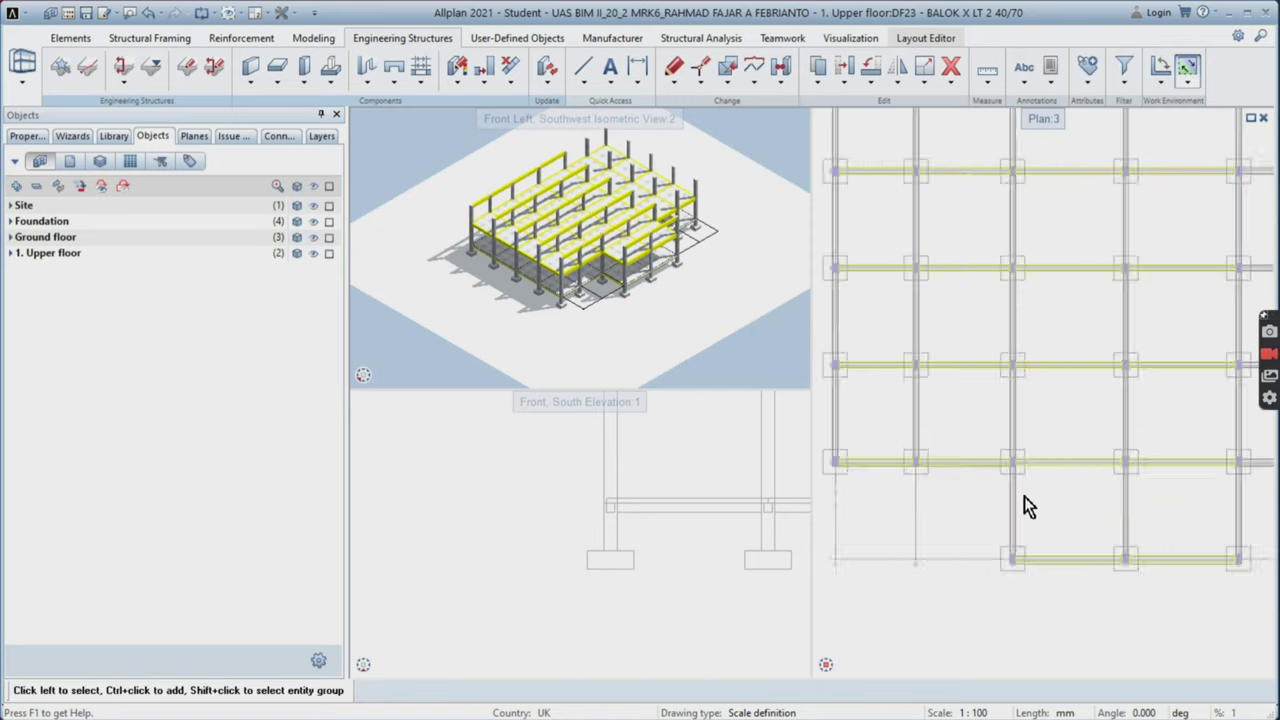
# - Mirror-copy the beams between axes A and C on rows 2 to 6 about a north-south axis through column D2
pyautogui.click(898, 85)
pyautogui.click(928, 117)
pyautogui.moveTo(952, 355); pyautogui.dragTo(1031, 517)
pyautogui.scroll(6, 1031, 517)
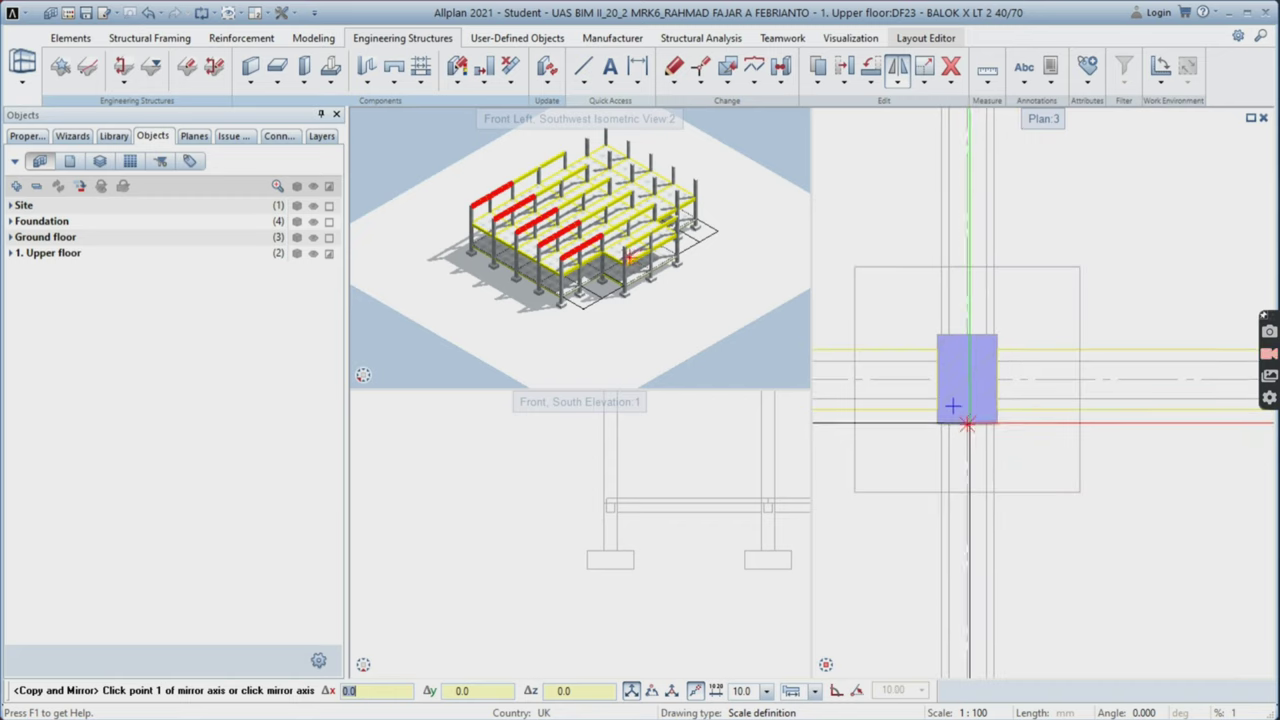
pyautogui.click(950, 410)
pyautogui.click(966, 500)
pyautogui.scroll(-6, 975, 500)
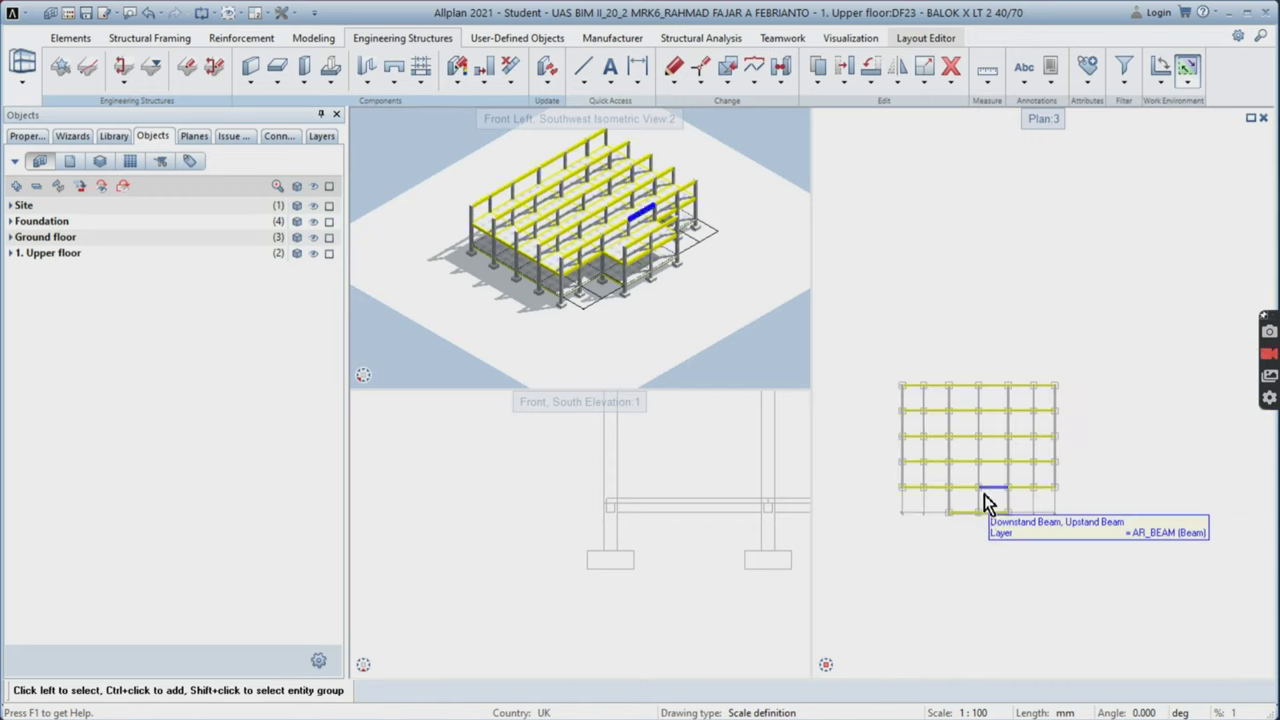
# - Make drawing file 24 BALOK Y LT 2 35/60 current and set drawing file 23 BALOK X LT 2 40/70 to reference
pyautogui.doubleClick(938, 571)
pyautogui.scroll(-3, 130, 420)
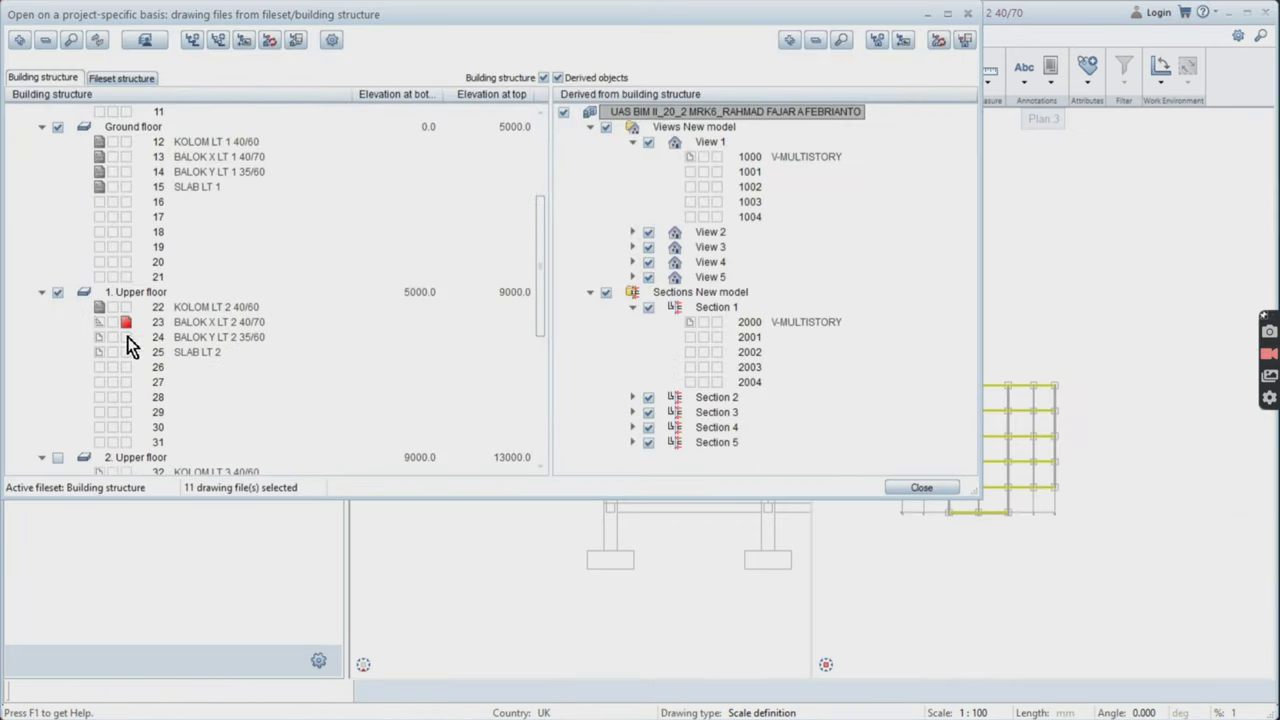
pyautogui.click(100, 337)
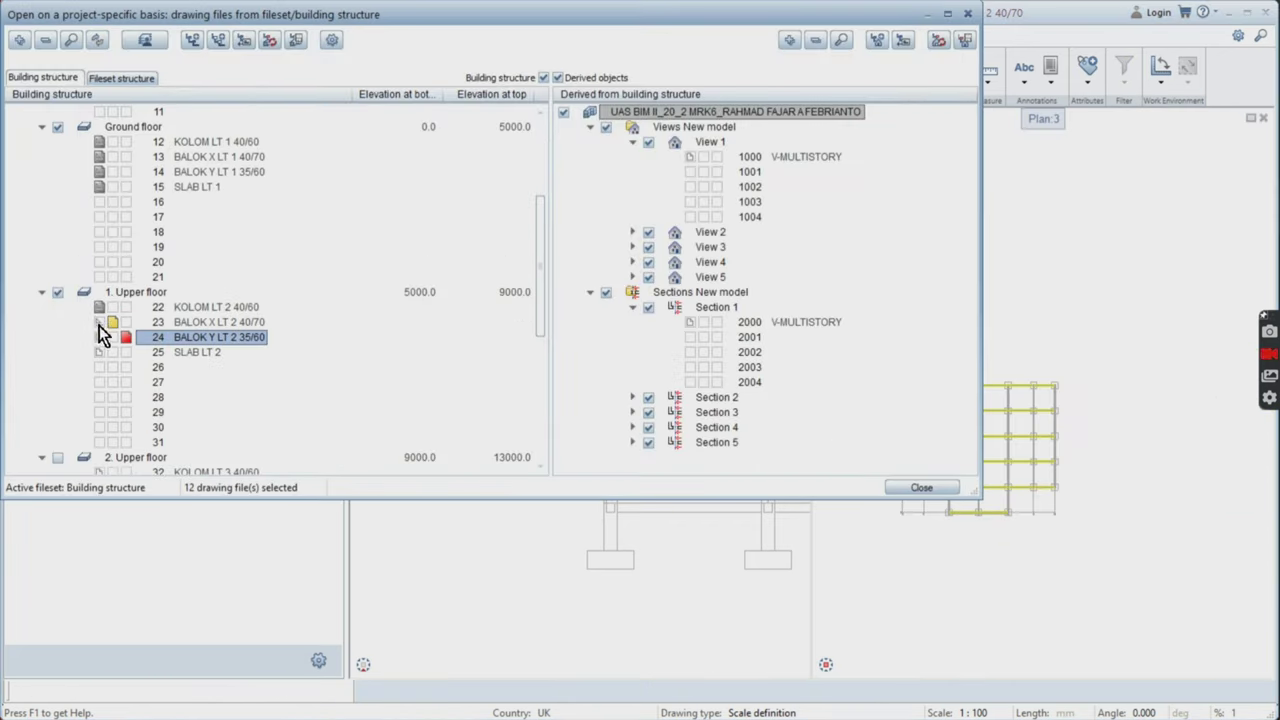
pyautogui.click(912, 488)
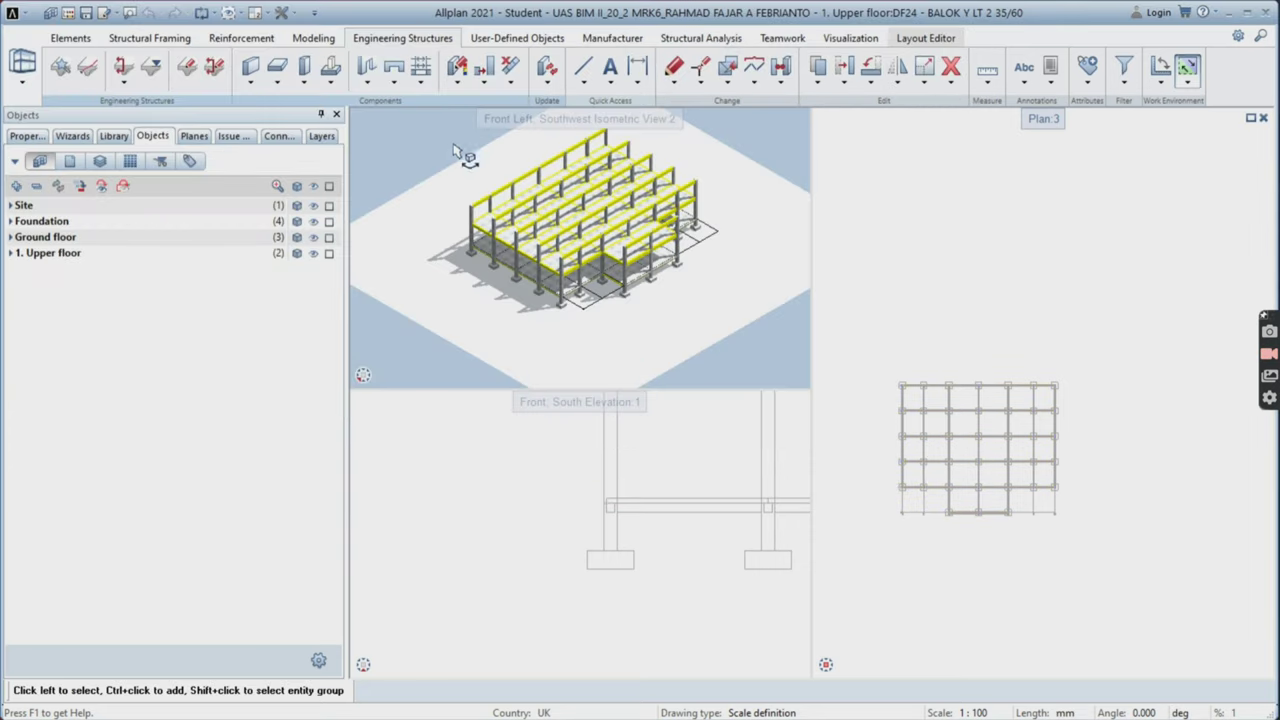
# - Start a Downstand Beam, Upstand Beam and set its cross-section to 350 mm thickness and 600 mm height
pyautogui.click(284, 86)
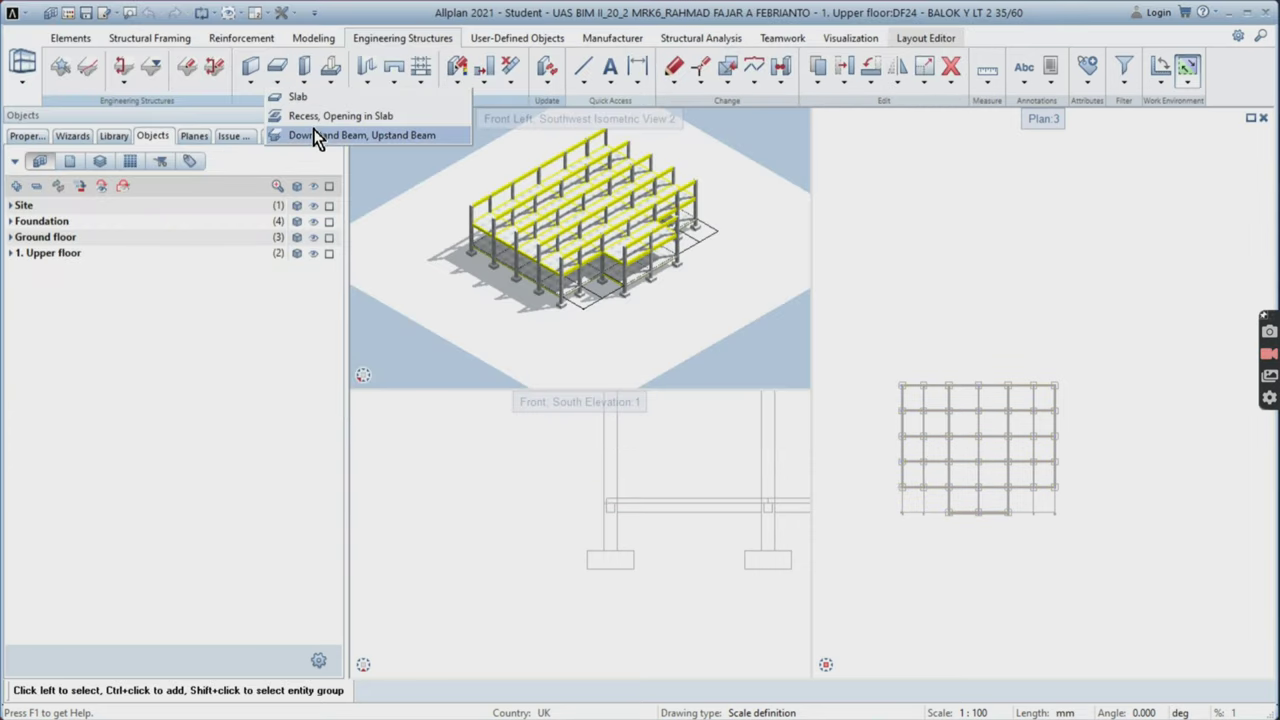
pyautogui.click(315, 132)
pyautogui.click(315, 262)
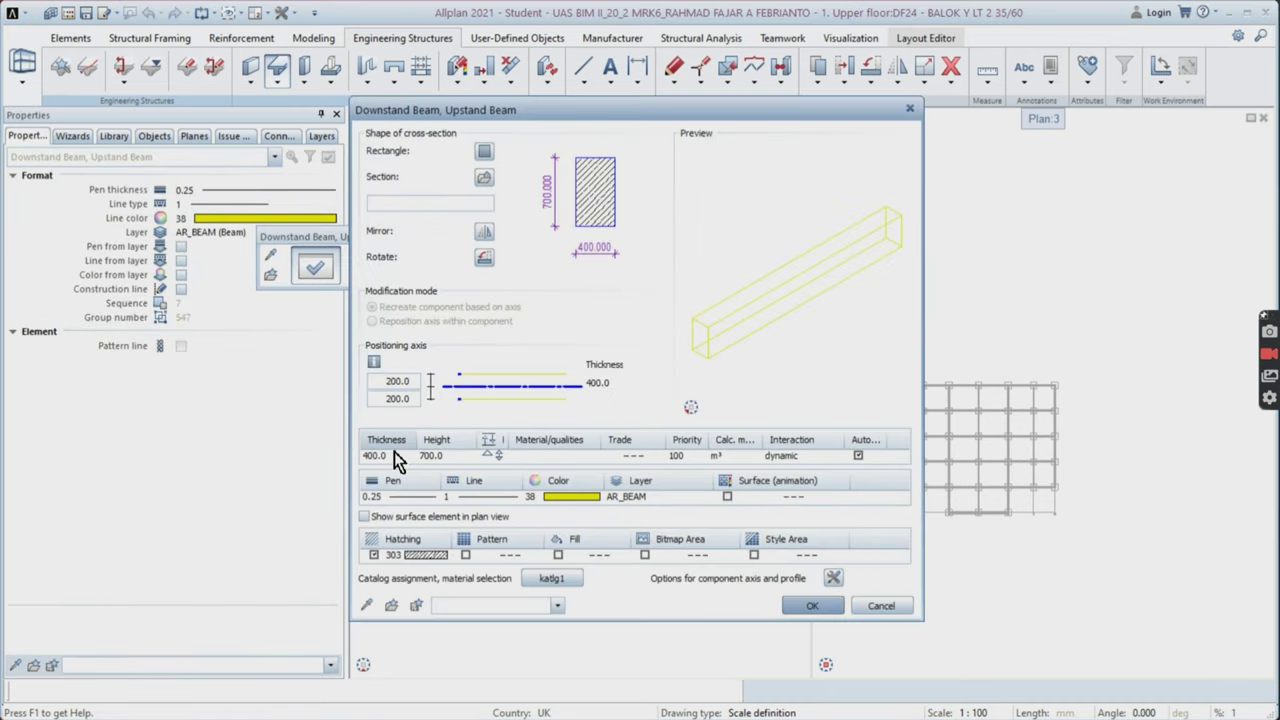
pyautogui.click(378, 456)
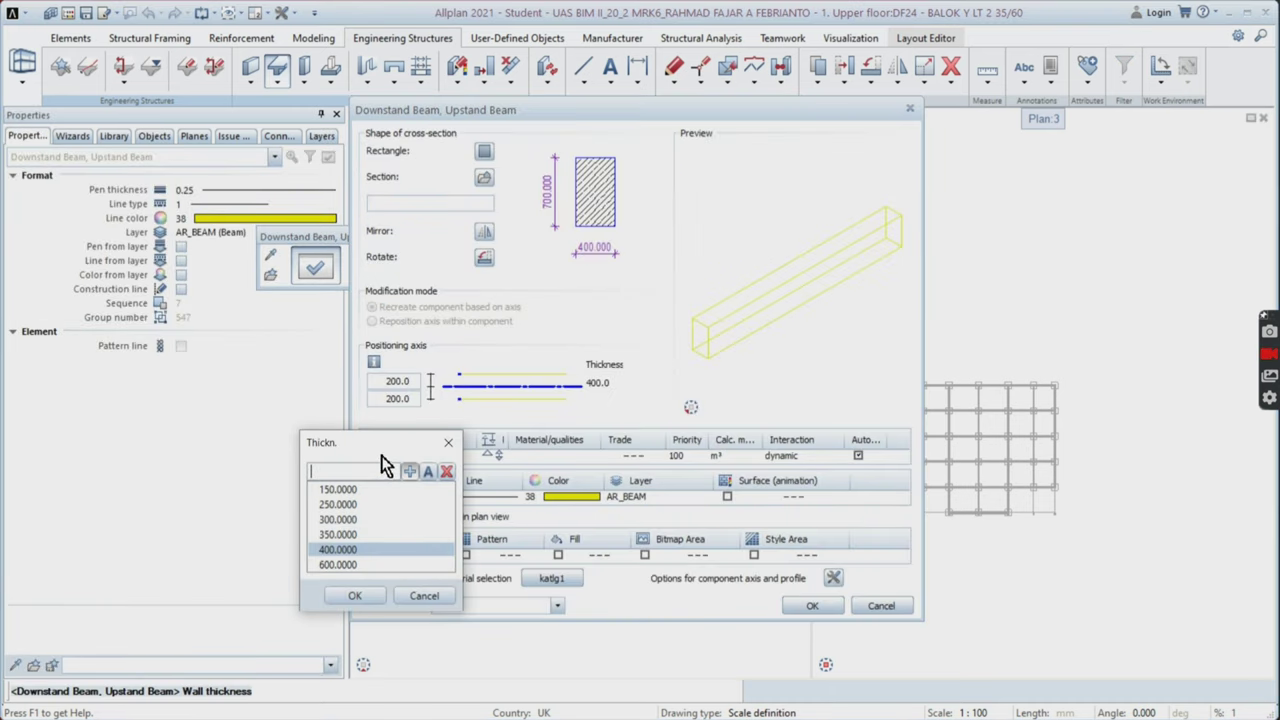
pyautogui.doubleClick(358, 535)
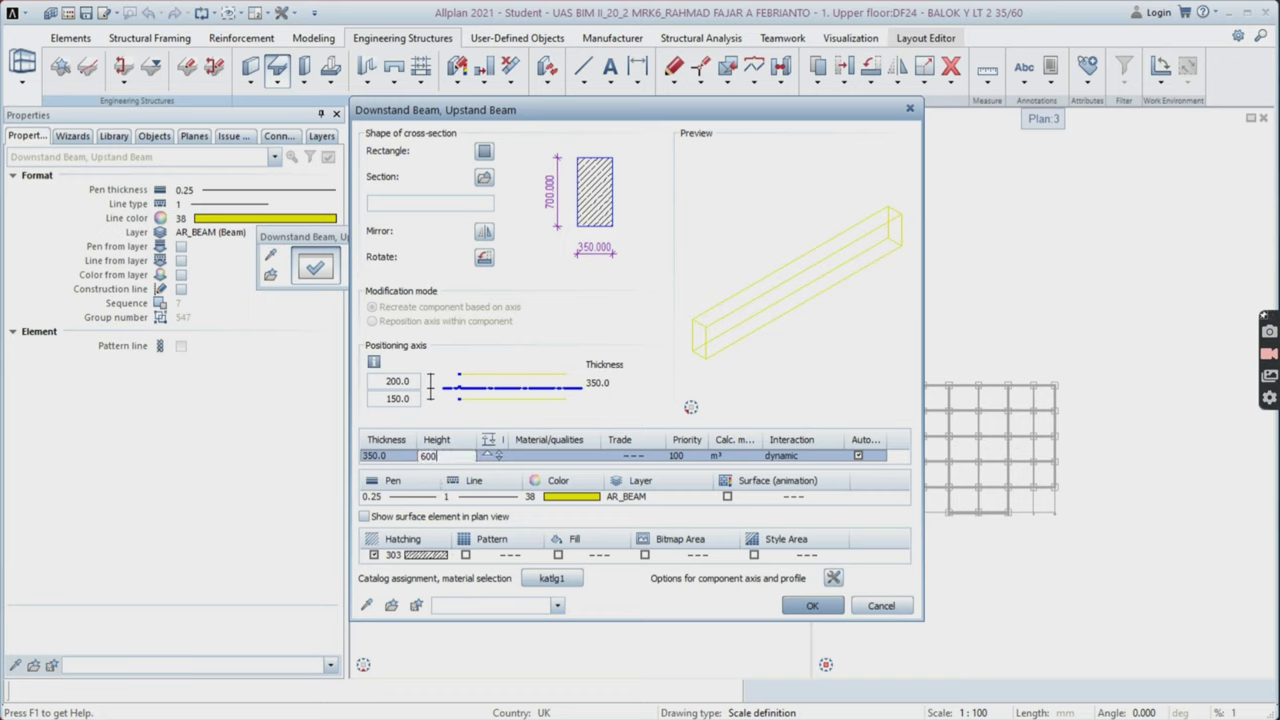
pyautogui.write('600')
pyautogui.press('Return')
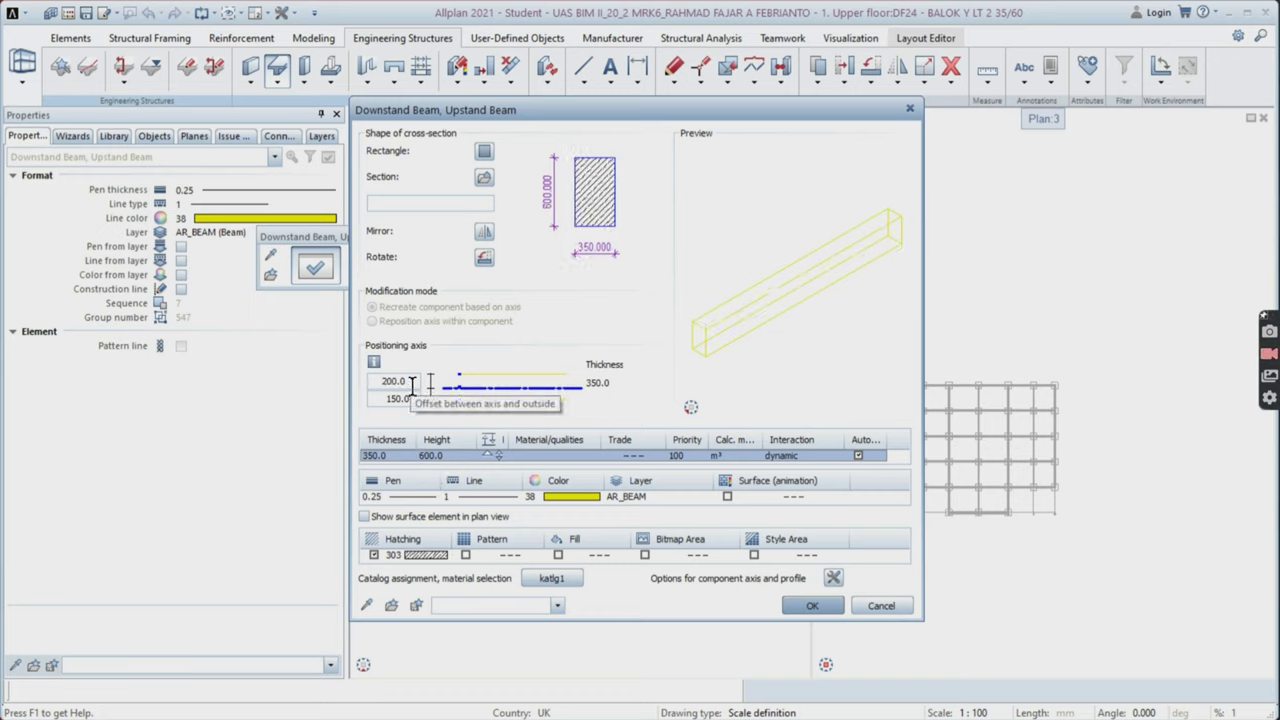
# - Center the beam's positioning axis with a 175 mm offset and assign Top level 1. UF as its top plane
pyautogui.click(403, 378)
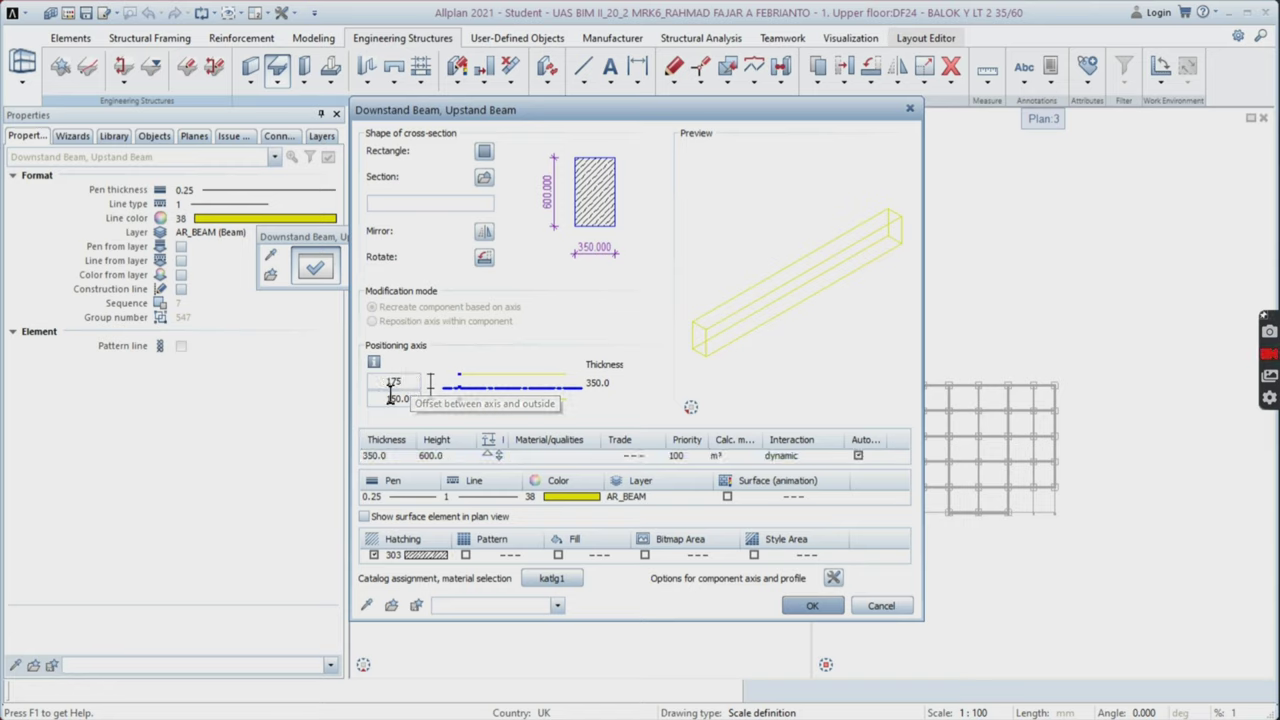
pyautogui.click(493, 457)
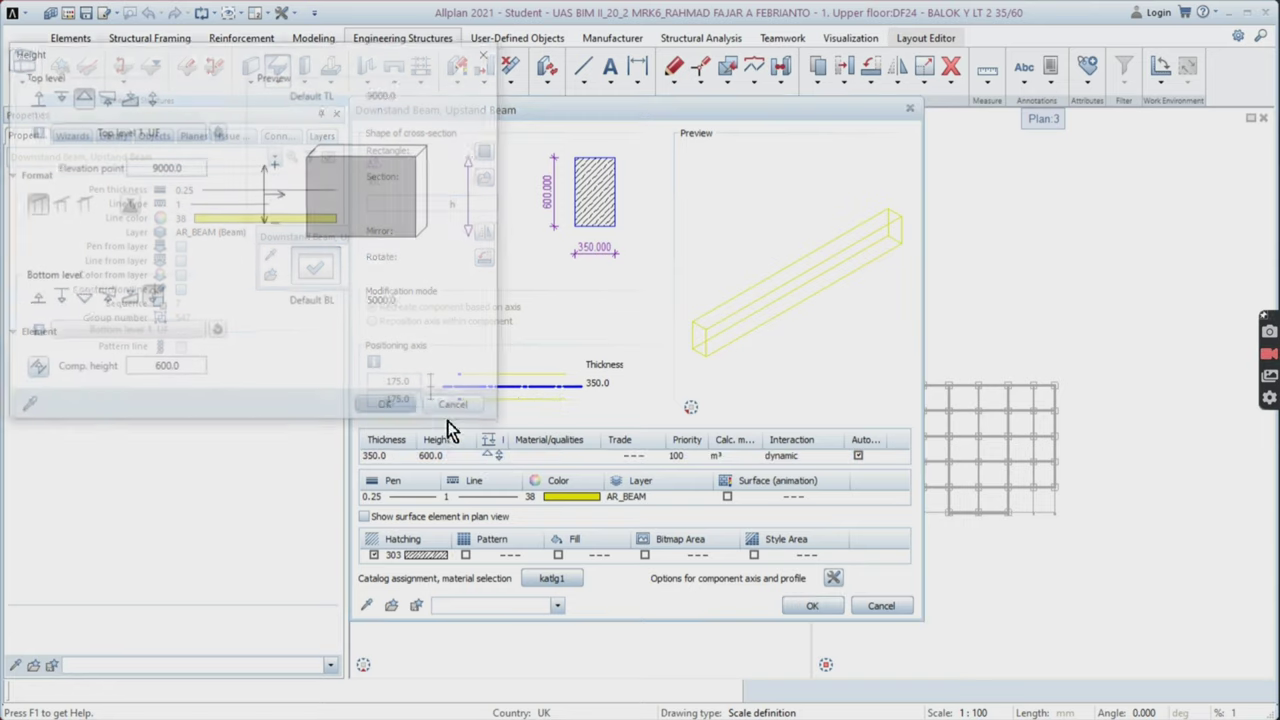
pyautogui.click(175, 133)
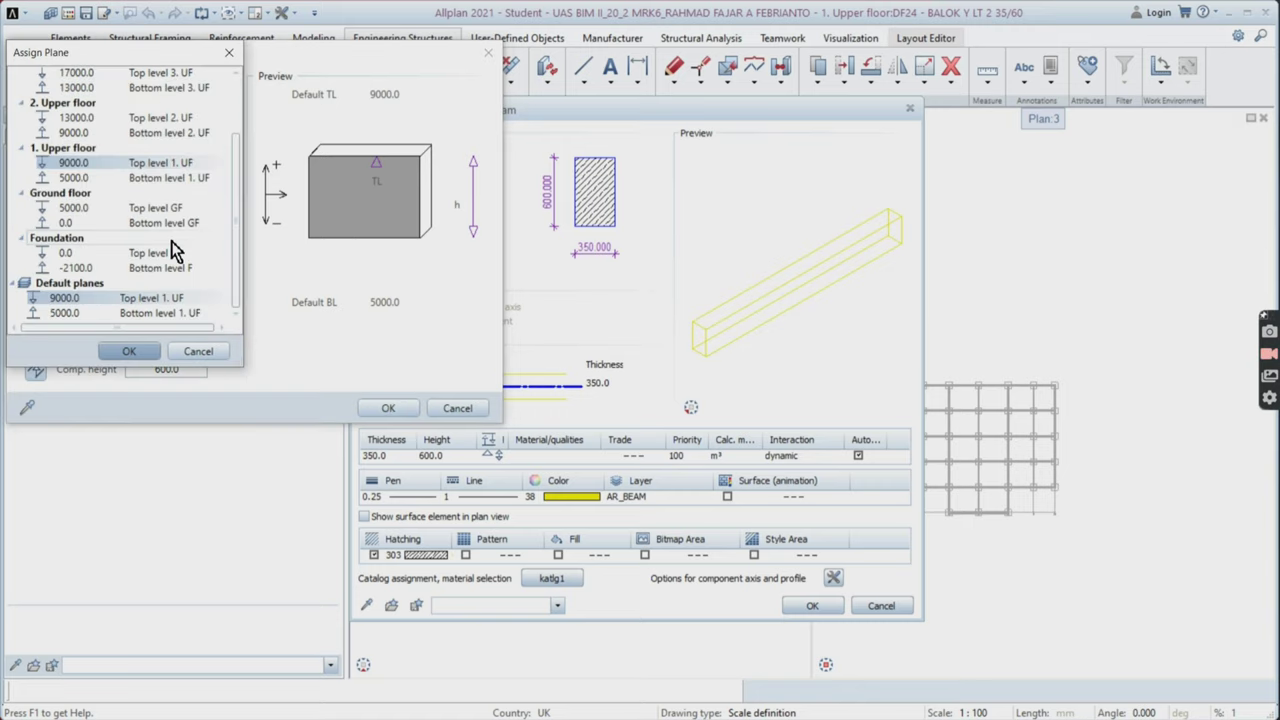
pyautogui.click(130, 352)
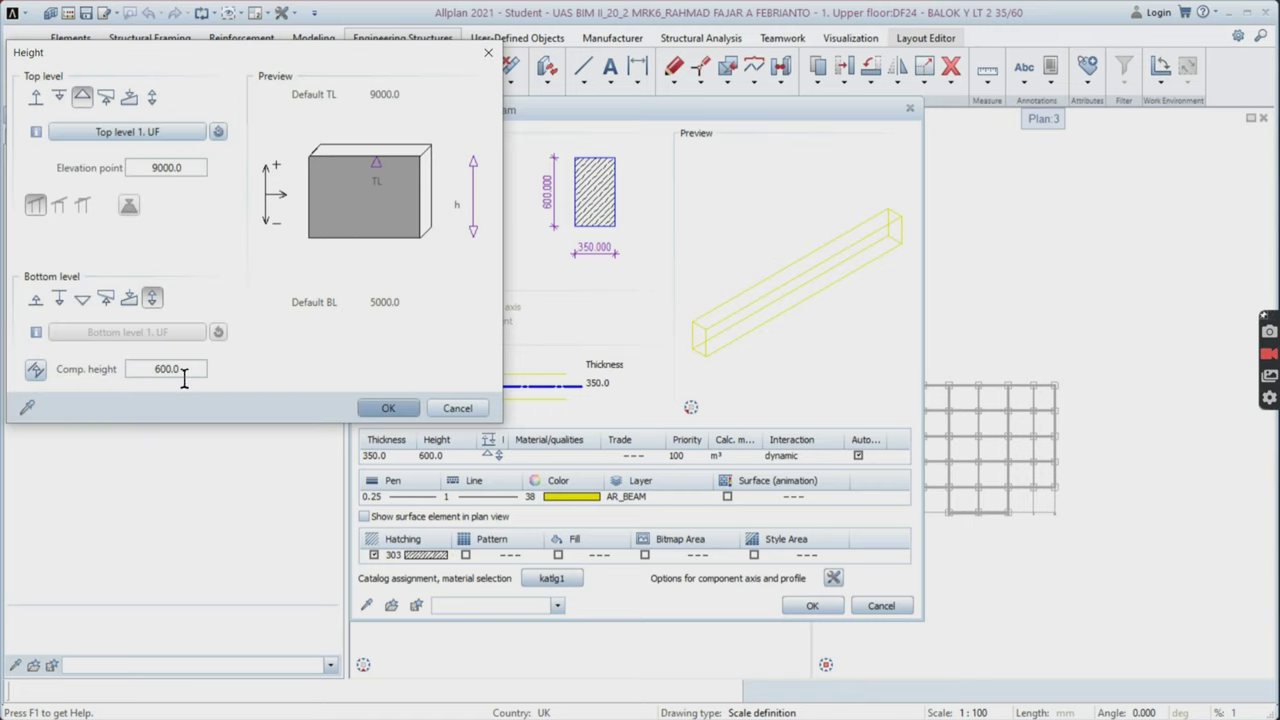
pyautogui.click(412, 410)
pyautogui.click(824, 605)
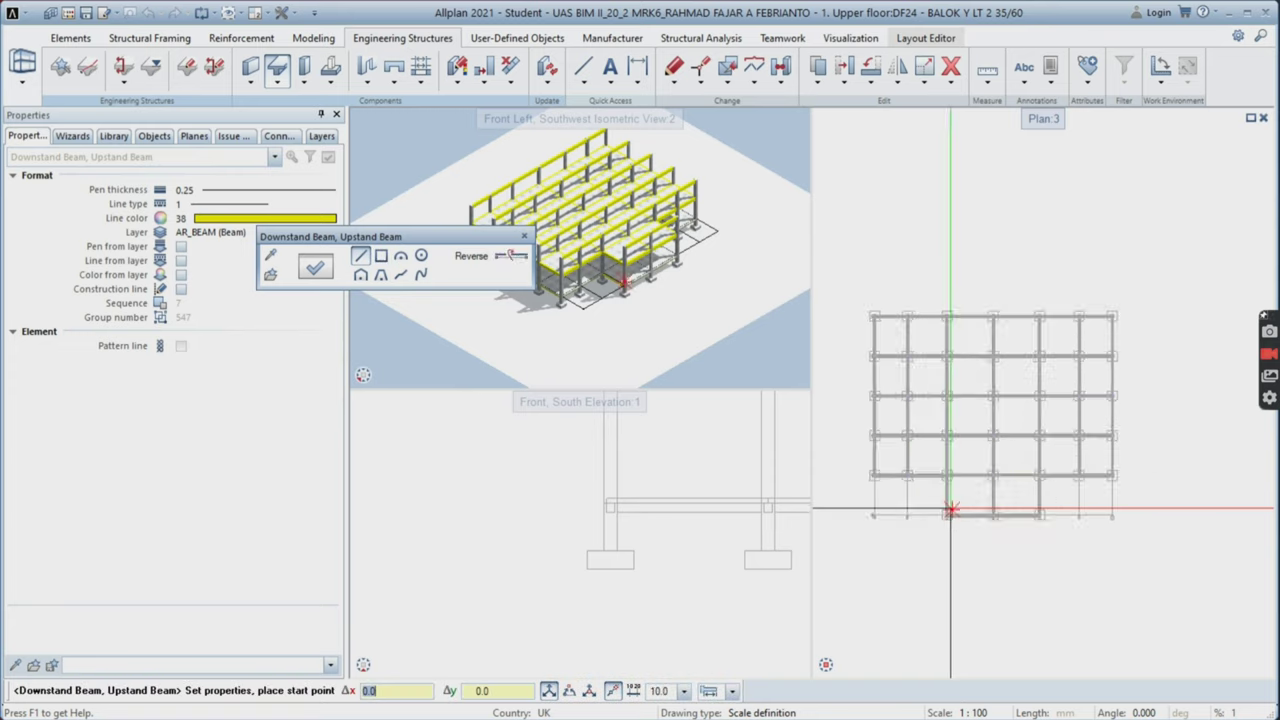
# - Place a 350 × 600 beam between the facing column sides at C1 and C2
pyautogui.scroll(6, 951, 510)
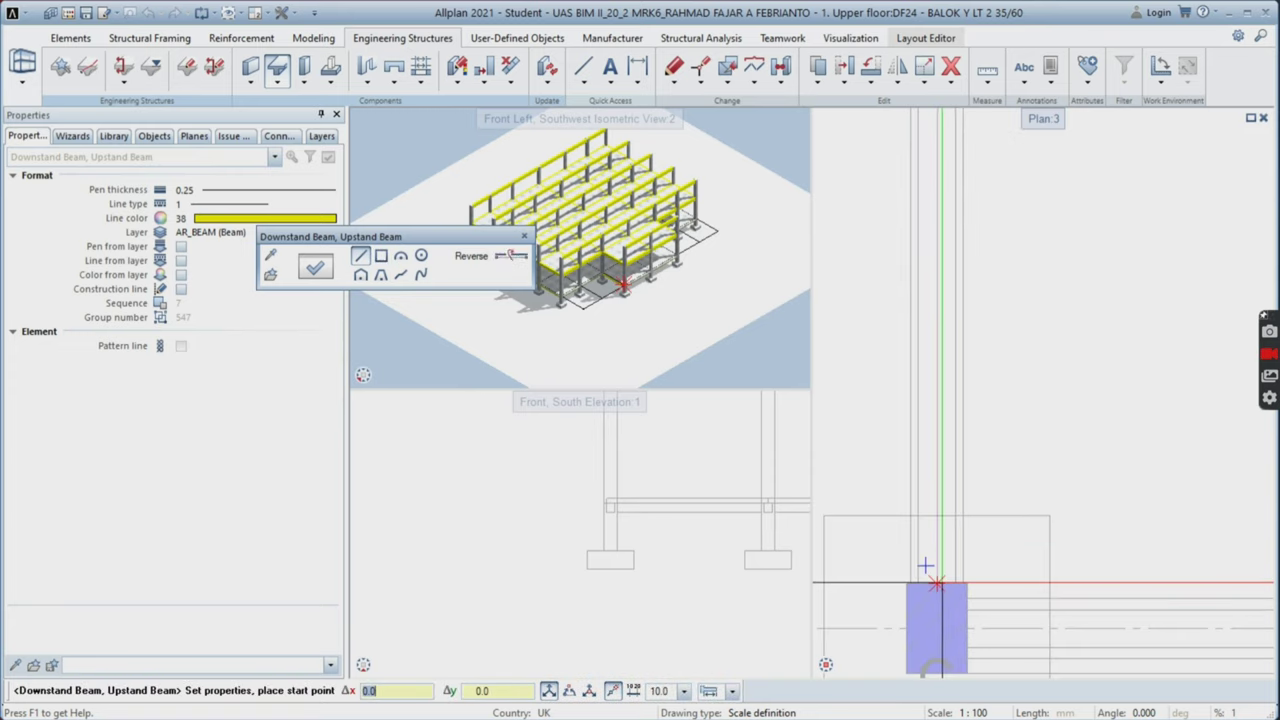
pyautogui.click(921, 566)
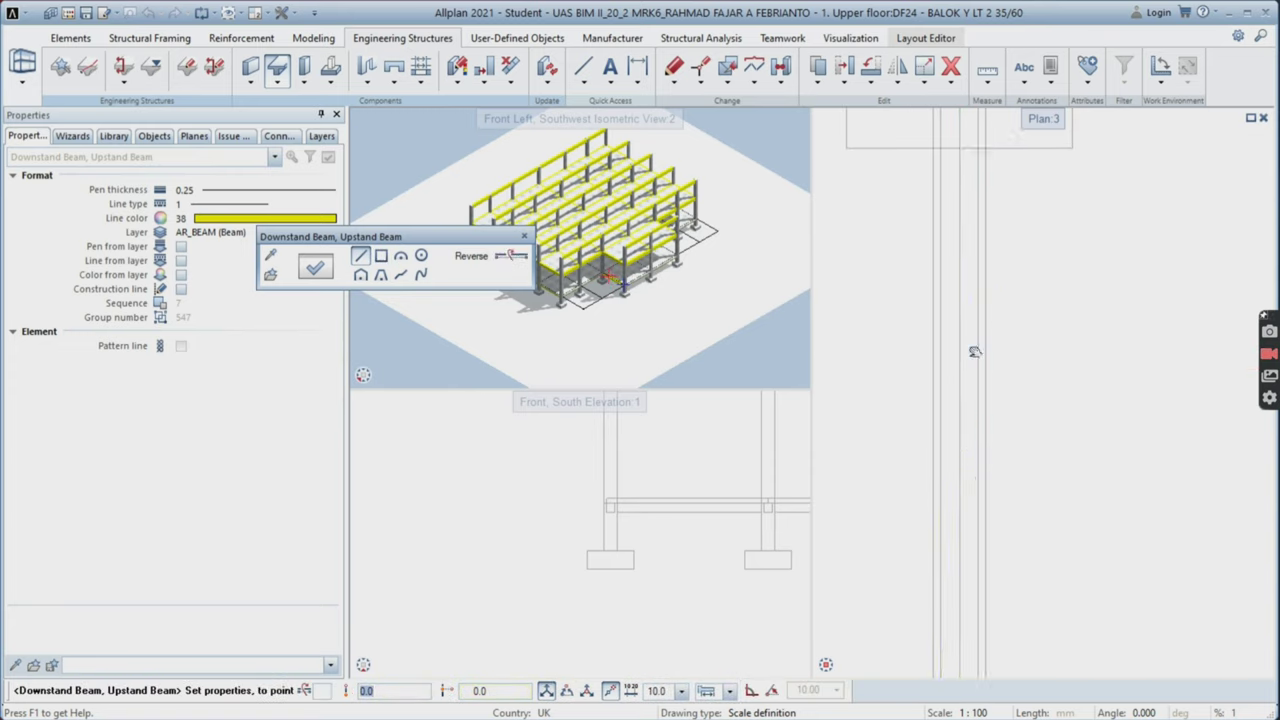
pyautogui.moveTo(975, 352); pyautogui.dragTo(981, 535, button='middle')
pyautogui.scroll(1, 966, 345)
pyautogui.click(963, 240)
pyautogui.press('Escape')
pyautogui.scroll(-1, 1053, 402)
# - Place a 350 × 600 beam between the facing column sides at D1 and D2
pyautogui.scroll(-8, 1053, 402)
pyautogui.moveTo(1165, 445); pyautogui.dragTo(1072, 450, button='middle')
pyautogui.scroll(5, 1069, 451)
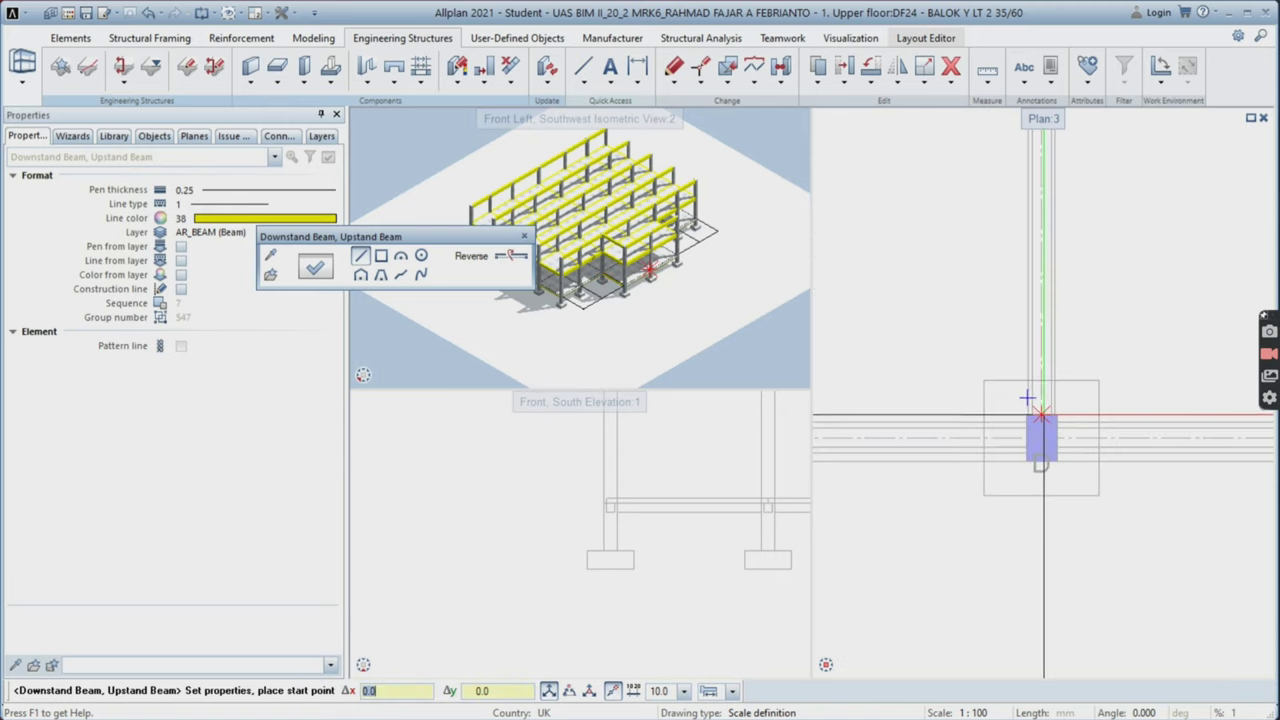
pyautogui.click(1043, 414)
pyautogui.scroll(-4, 1043, 414)
pyautogui.scroll(6, 1048, 240)
pyautogui.click(1028, 277)
pyautogui.press('Escape')
# - Place a 350 × 600 beam between the facing column sides at E1 and E2
pyautogui.scroll(-4, 1149, 410)
pyautogui.scroll(-3, 1151, 413)
pyautogui.moveTo(1160, 410); pyautogui.dragTo(971, 343, button='middle')
pyautogui.scroll(4, 972, 330)
pyautogui.click(960, 294)
pyautogui.moveTo(962, 300); pyautogui.dragTo(971, 110, button='middle')
pyautogui.scroll(1, 958, 623)
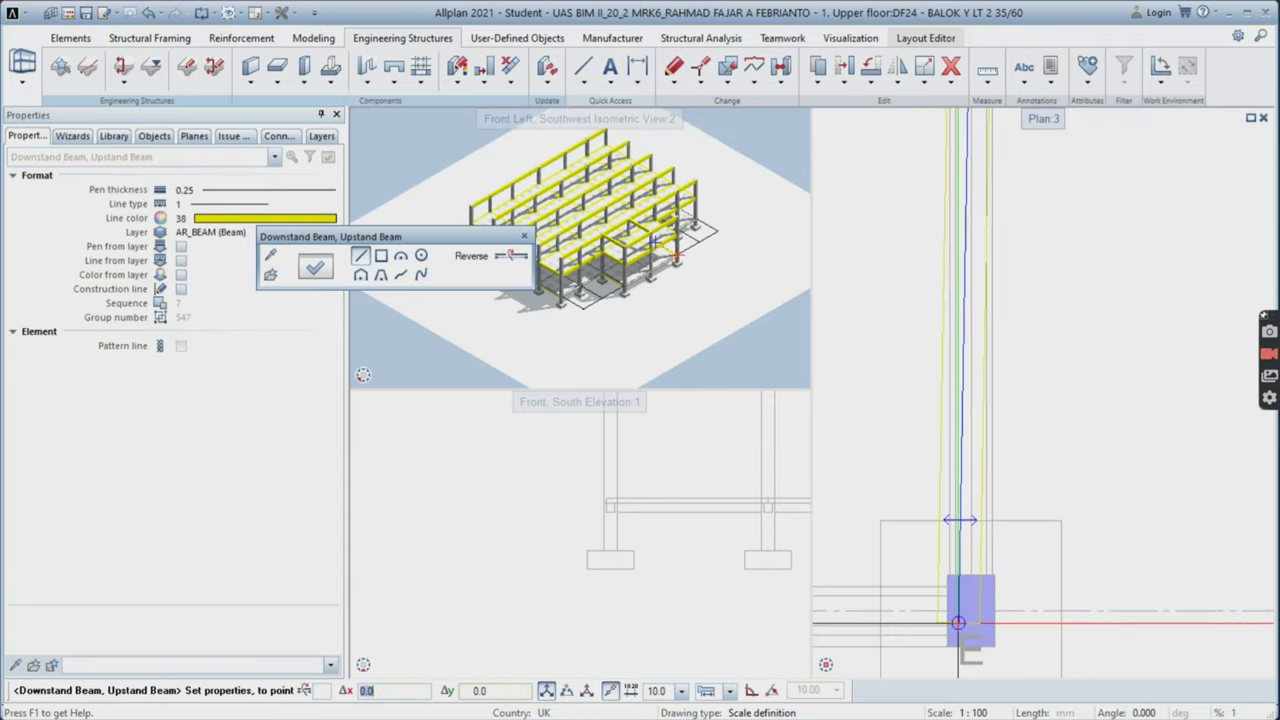
pyautogui.scroll(4, 972, 608)
pyautogui.click(969, 528)
pyautogui.scroll(-8, 867, 256)
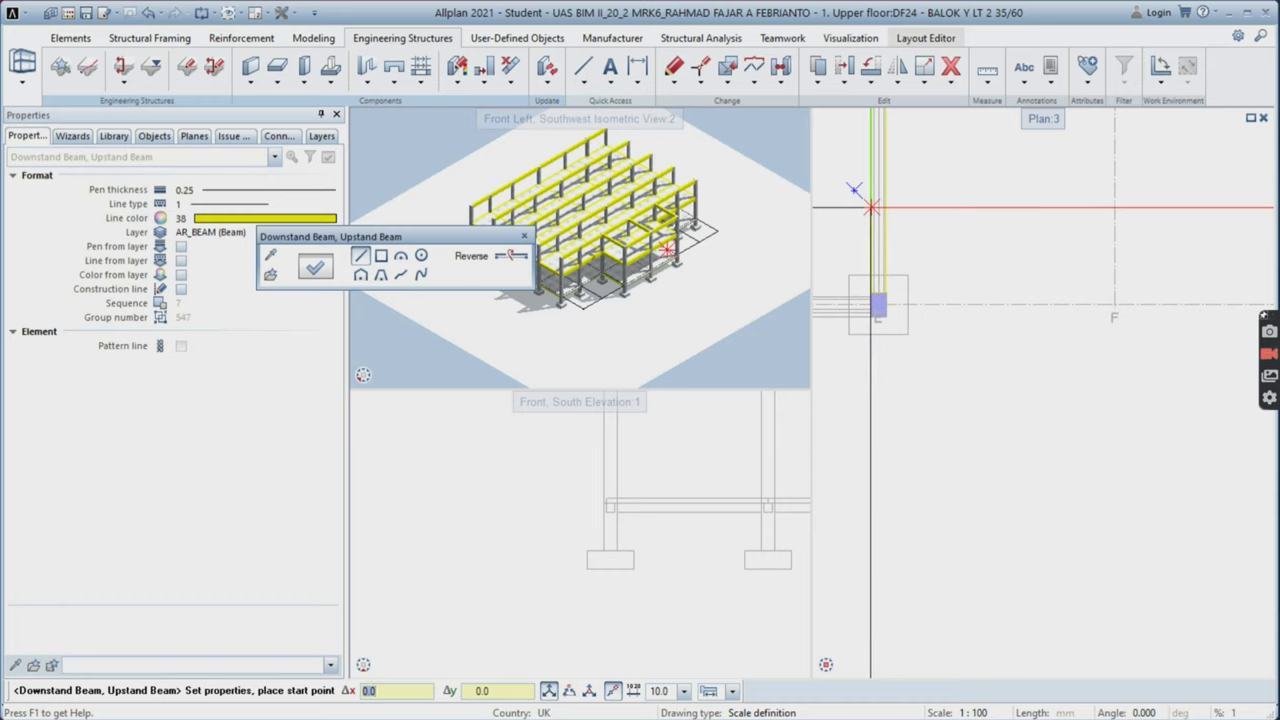
# - Place a 350 × 600 beam between the facing column sides at A2 and A3
pyautogui.scroll(-3, 872, 207)
pyautogui.scroll(4, 860, 280)
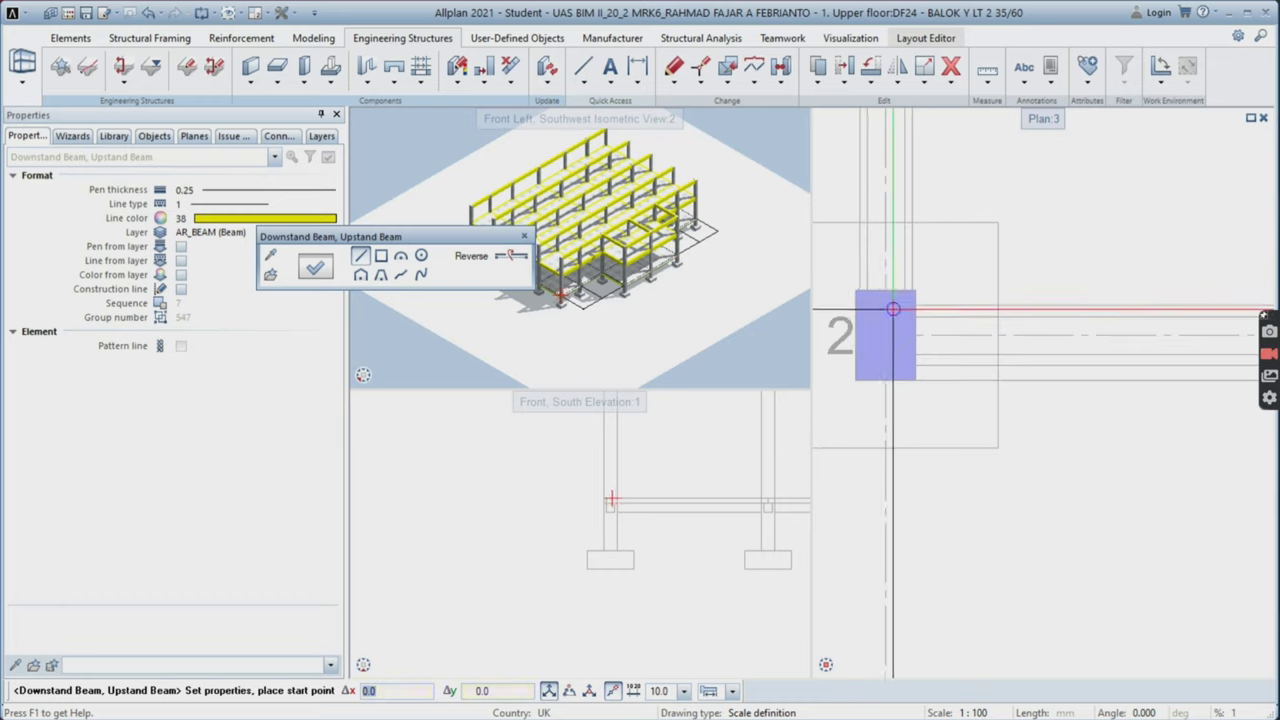
pyautogui.click(886, 290)
pyautogui.moveTo(887, 288); pyautogui.dragTo(894, 658, button='middle')
pyautogui.moveTo(897, 390); pyautogui.dragTo(903, 580, button='middle')
pyautogui.scroll(1, 899, 168)
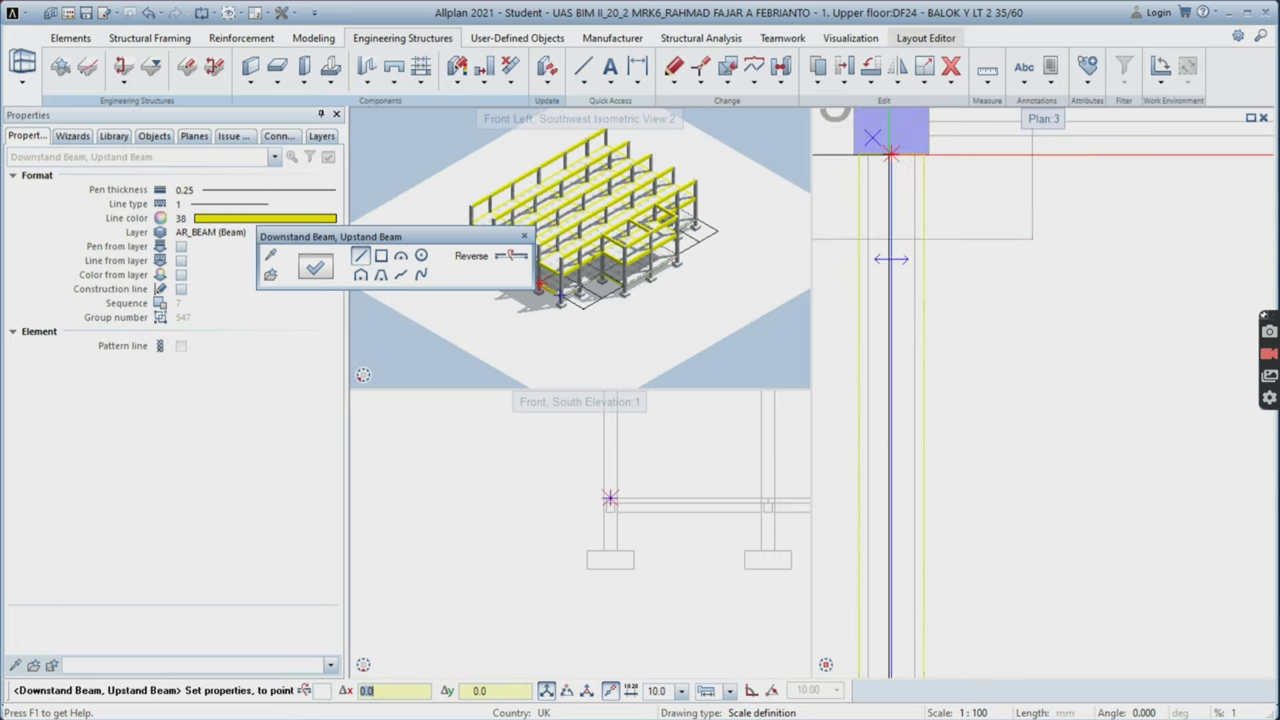
pyautogui.click(889, 154)
# - Place a 350 × 600 beam between the facing column sides at B2 and B3
pyautogui.scroll(-4, 1030, 400)
pyautogui.scroll(4, 1043, 560)
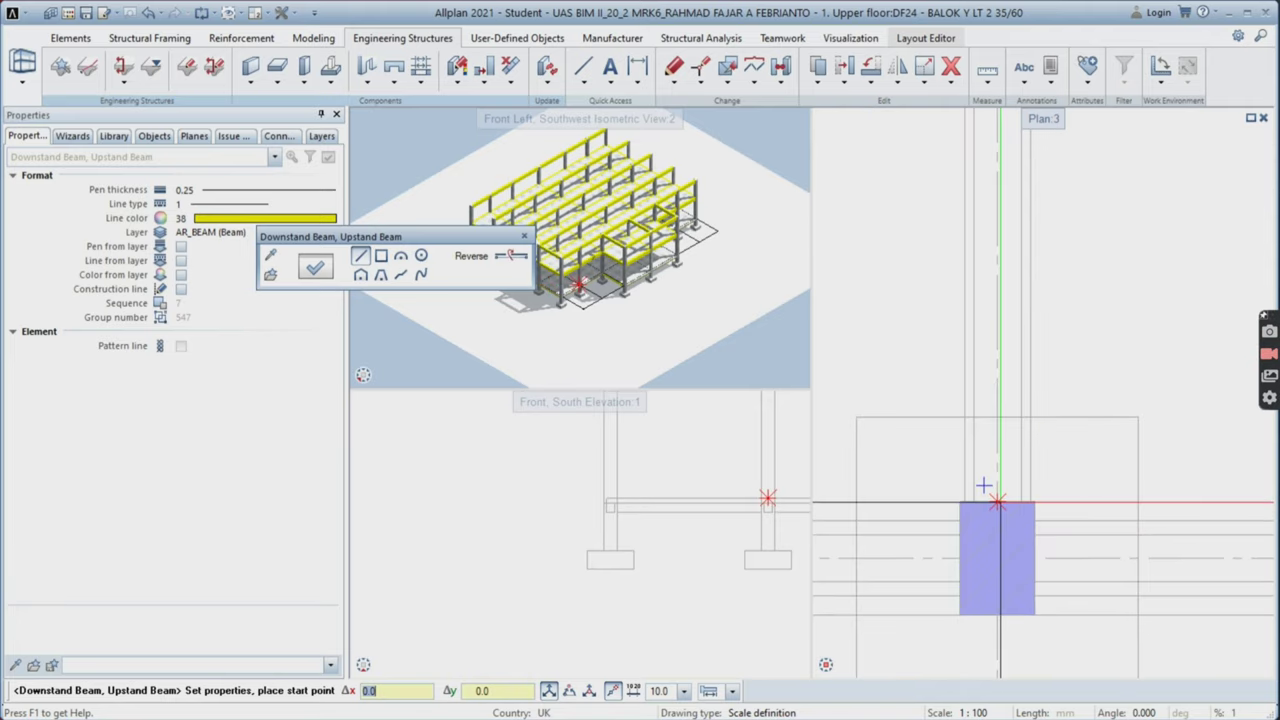
pyautogui.click(985, 488)
pyautogui.scroll(1, 997, 500)
pyautogui.moveTo(998, 220); pyautogui.dragTo(985, 676, button='middle')
pyautogui.scroll(2, 970, 238)
pyautogui.click(994, 287)
pyautogui.scroll(-5, 1122, 438)
pyautogui.moveTo(1230, 530); pyautogui.dragTo(1150, 585, button='middle')
pyautogui.scroll(-2, 1150, 585)
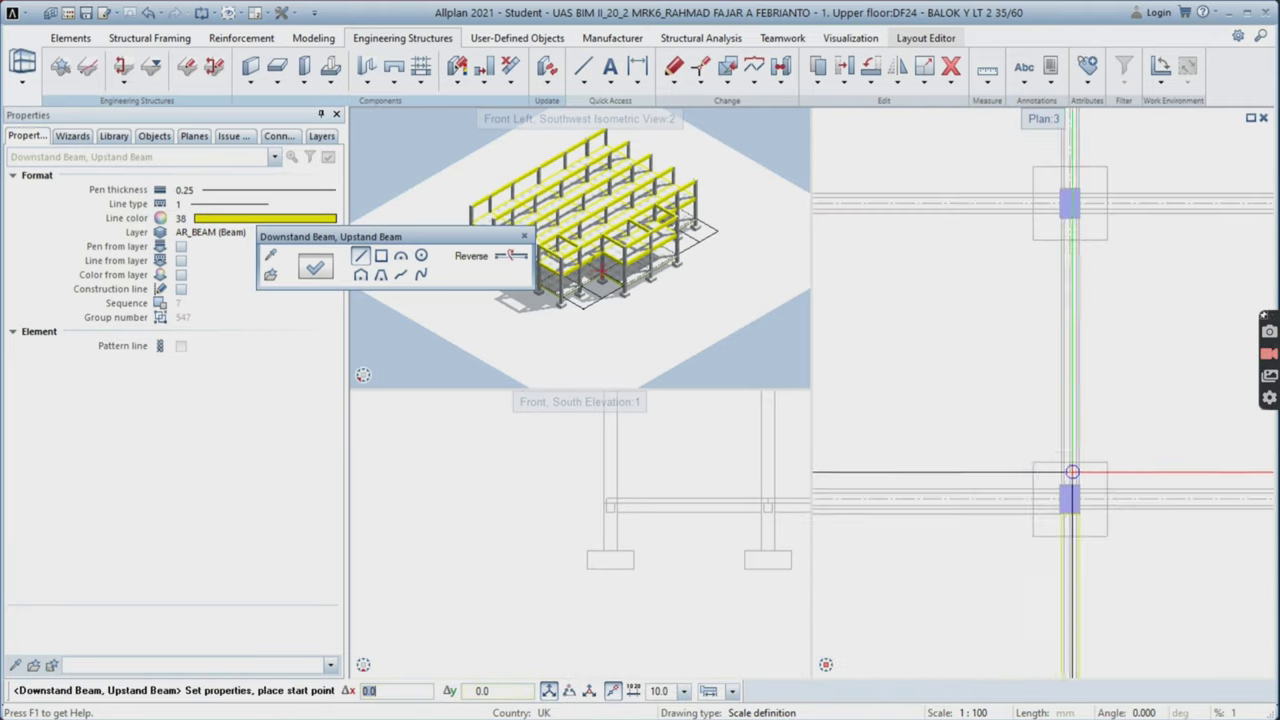
pyautogui.press('Escape')
# - Delete the three 350 × 600 beams between rows 1 and 2 on axes C, D and E
pyautogui.scroll(-6, 1012, 430)
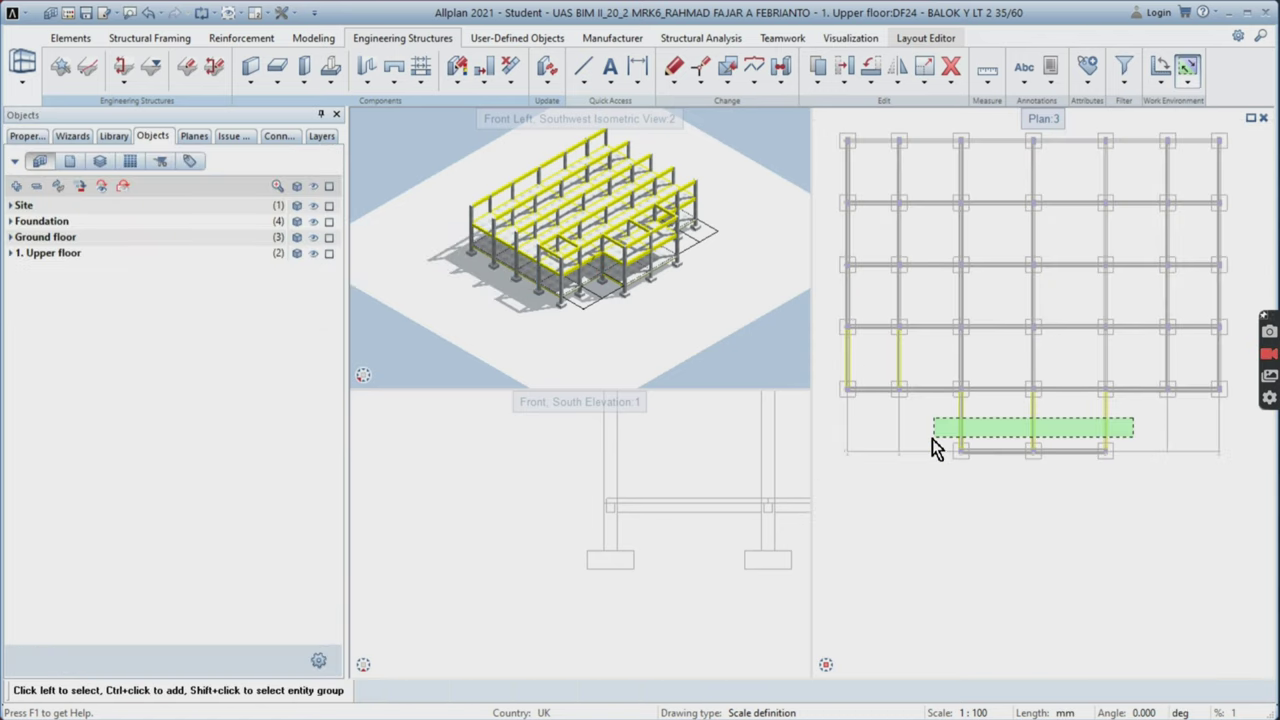
pyautogui.moveTo(932, 439); pyautogui.dragTo(930, 439)
pyautogui.press('Delete')
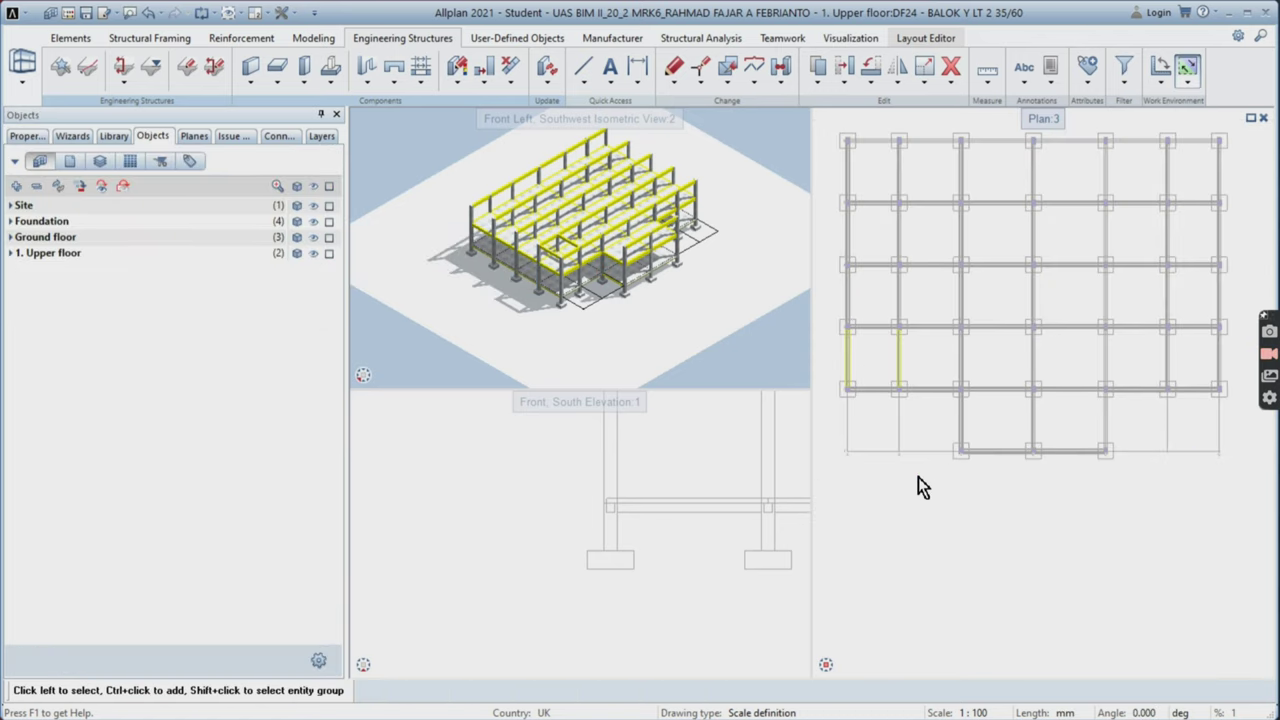
# - Copy the A2–A3 and B2–B3 beams repeatedly northward, spaced from column A2 to column A3, and delete the surplus pair beyond row 6
pyautogui.click(817, 66)
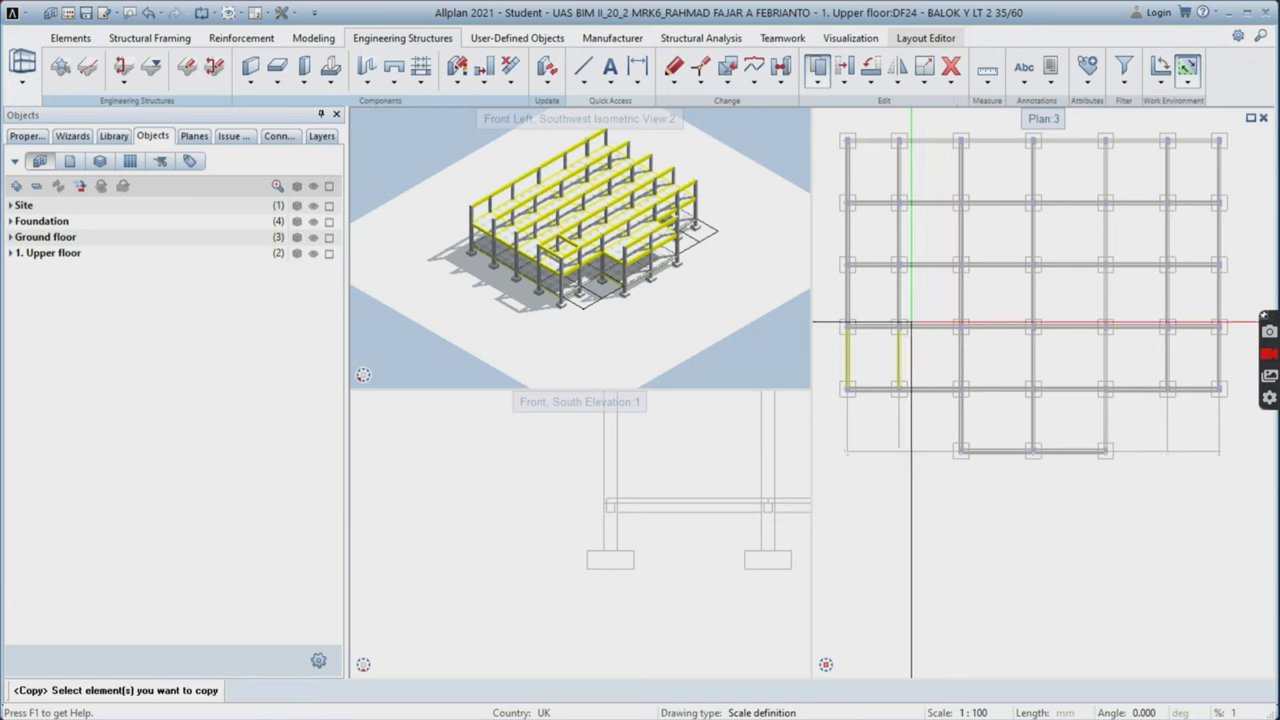
pyautogui.moveTo(922, 343); pyautogui.dragTo(835, 374)
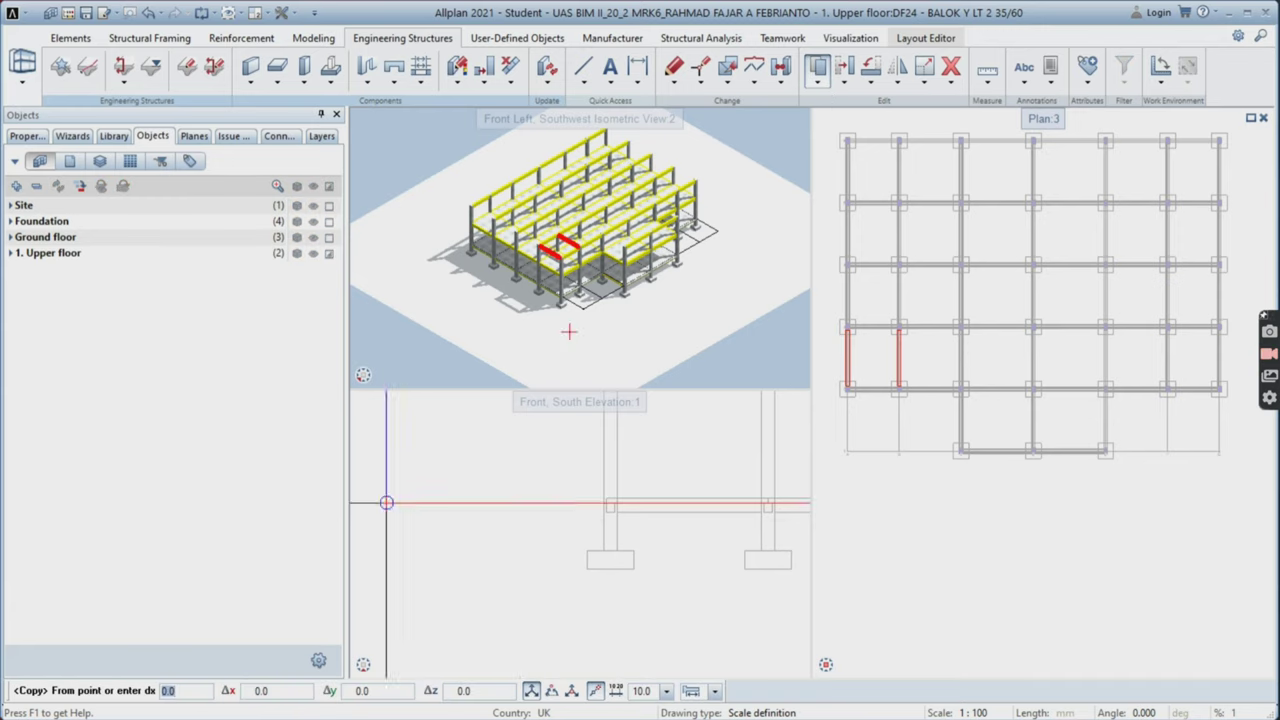
pyautogui.scroll(8, 930, 405)
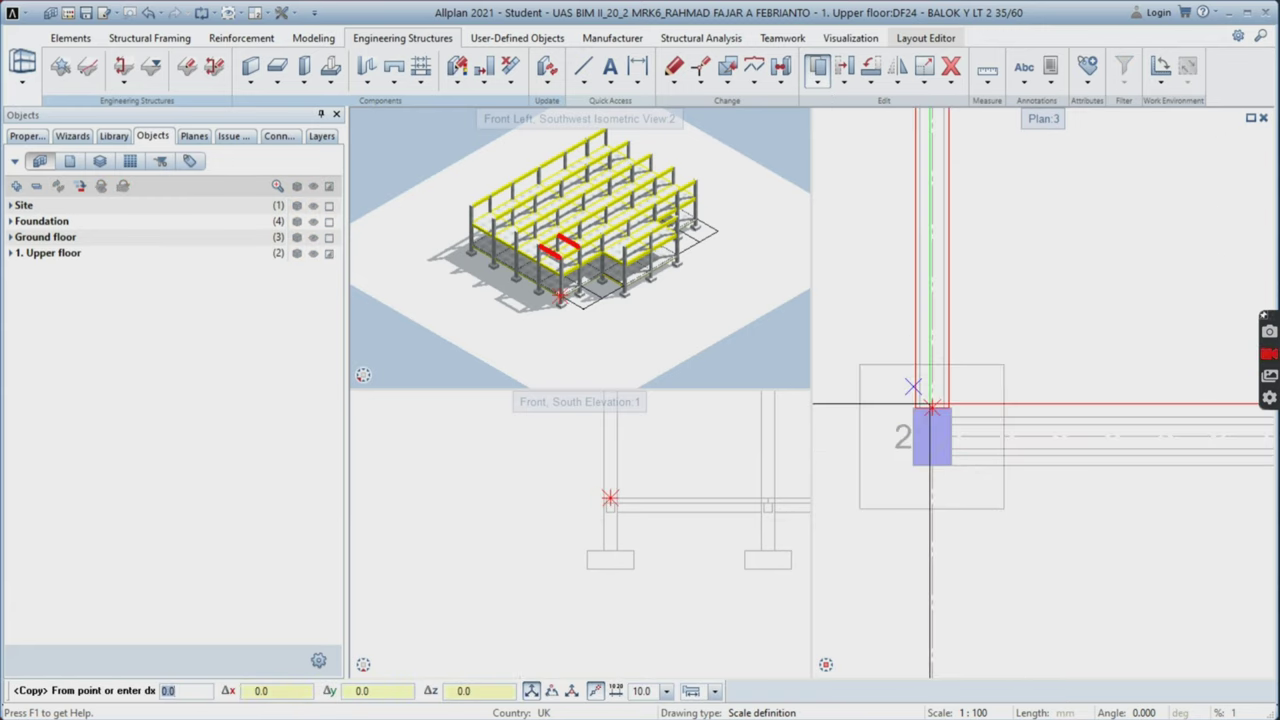
pyautogui.click(930, 409)
pyautogui.scroll(-6, 912, 635)
pyautogui.scroll(6, 916, 360)
pyautogui.scroll(-6, 909, 486)
pyautogui.scroll(3, 914, 580)
pyautogui.scroll(2, 901, 540)
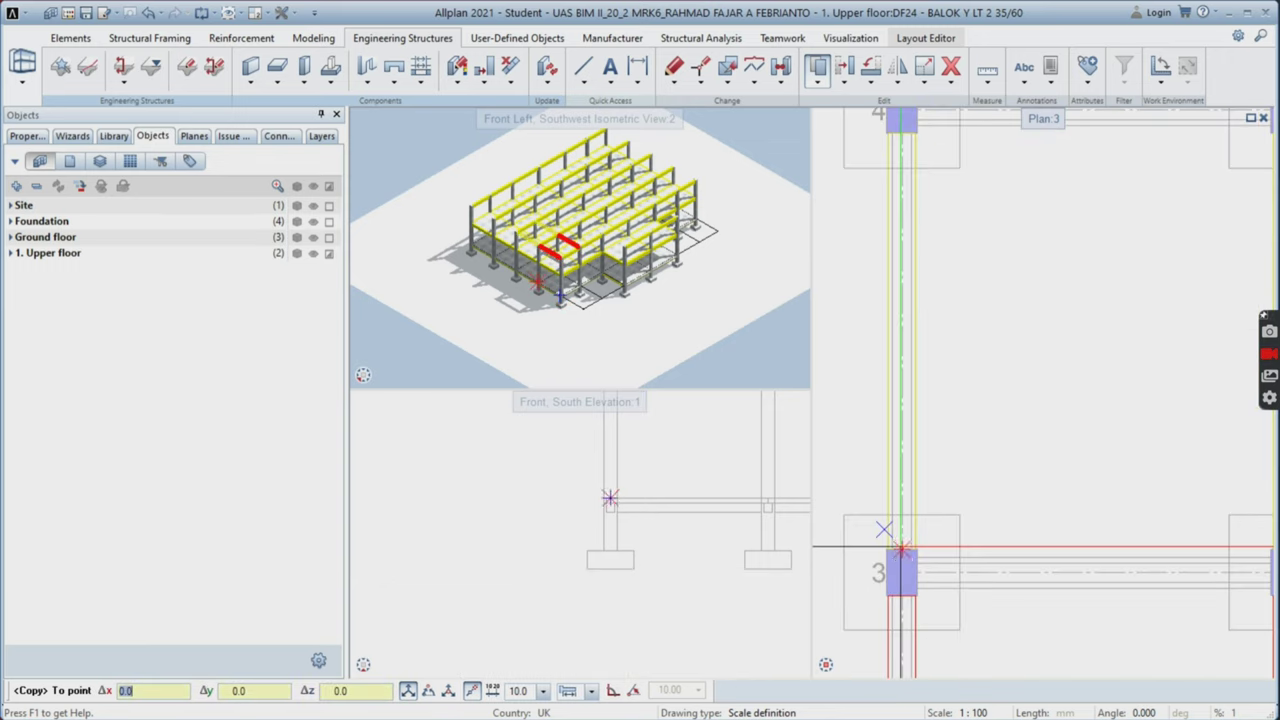
pyautogui.click(902, 547)
pyautogui.scroll(-6, 1054, 514)
pyautogui.scroll(2, 1085, 310)
pyautogui.press('Escape')
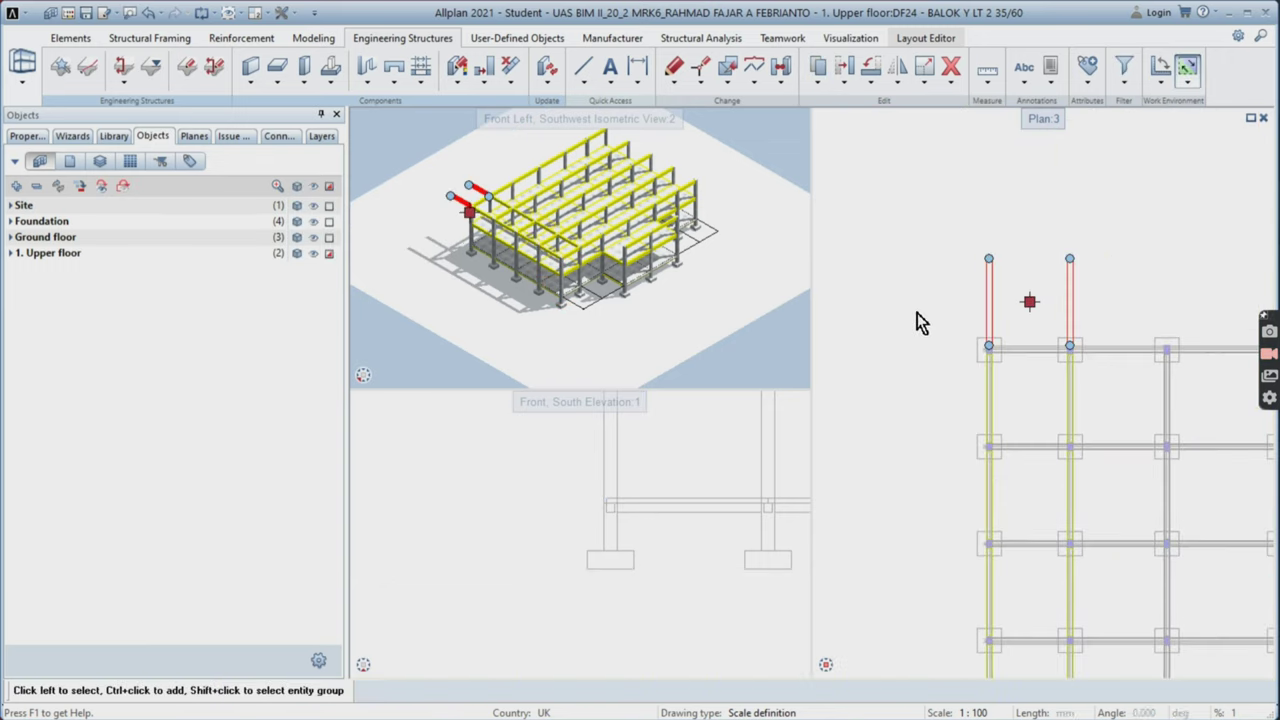
pyautogui.scroll(-5, 1040, 460)
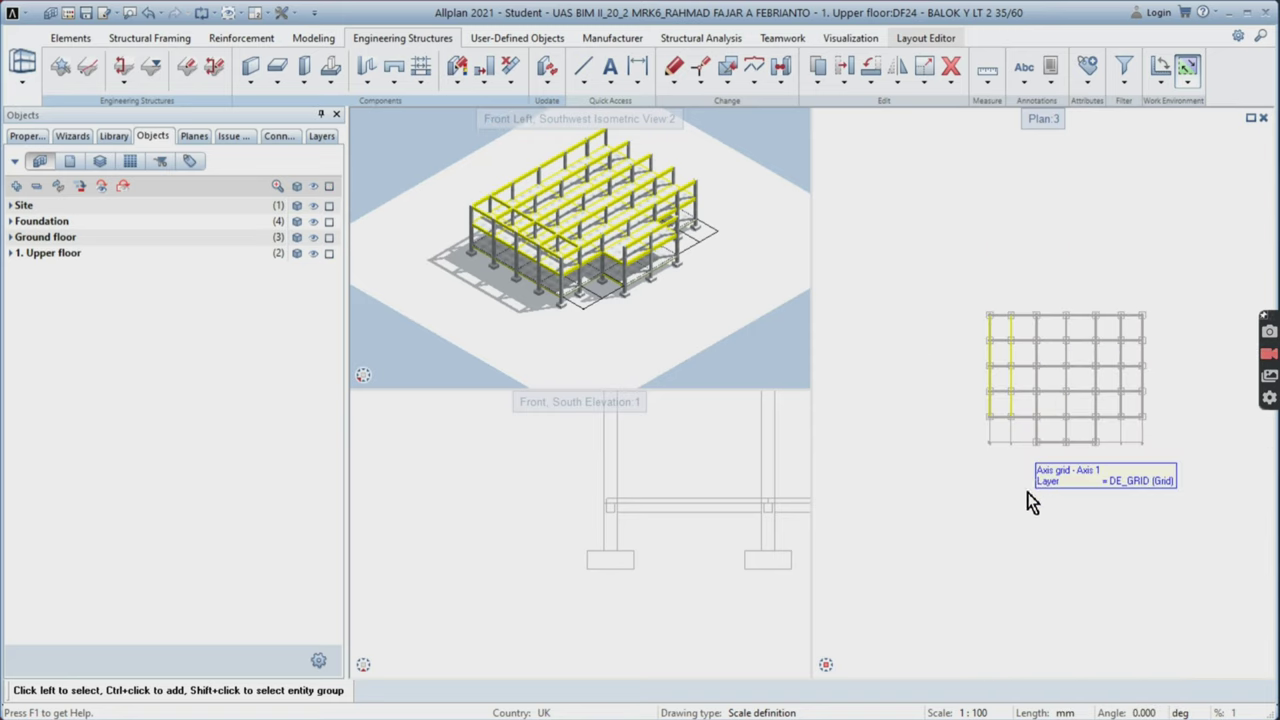
# - Try to copy the B2–B3 beam repeatedly eastward along rows 2 and 3, spaced from column B2 to column C2
pyautogui.click(822, 84)
pyautogui.click(842, 102)
pyautogui.scroll(3, 1006, 428)
pyautogui.click(989, 394)
pyautogui.scroll(5, 1000, 442)
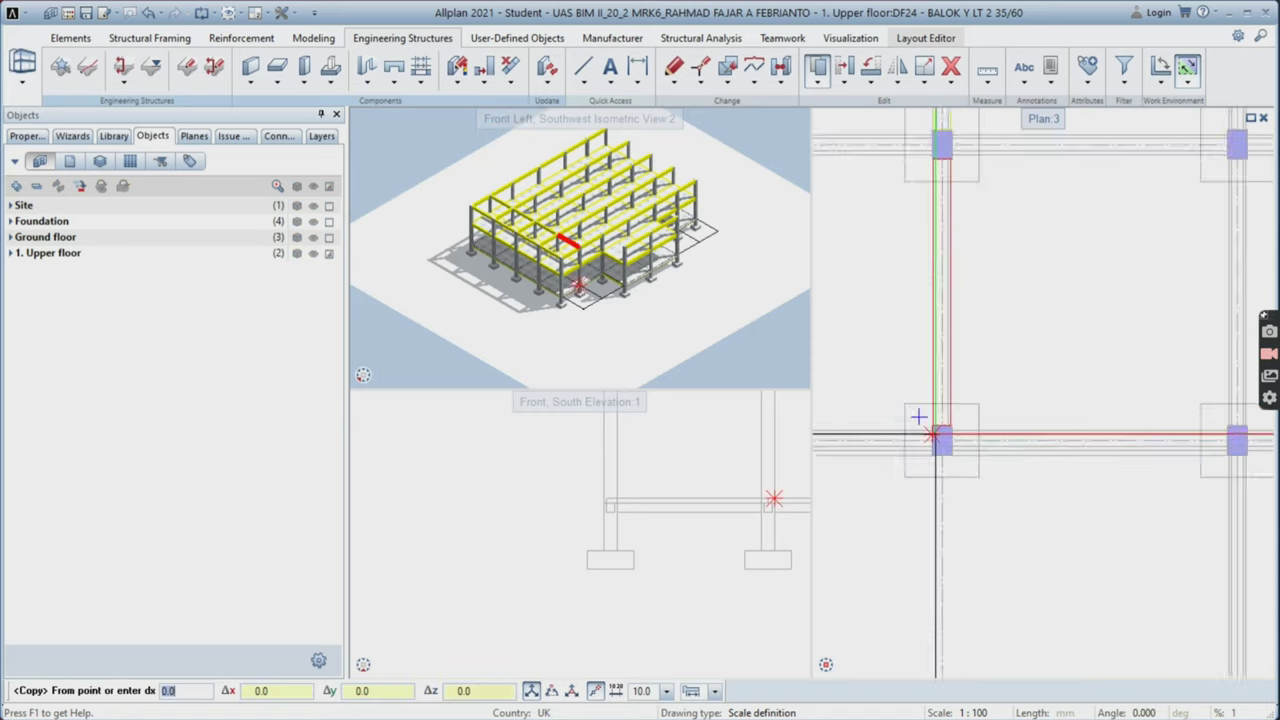
pyautogui.scroll(2, 918, 416)
pyautogui.click(938, 424)
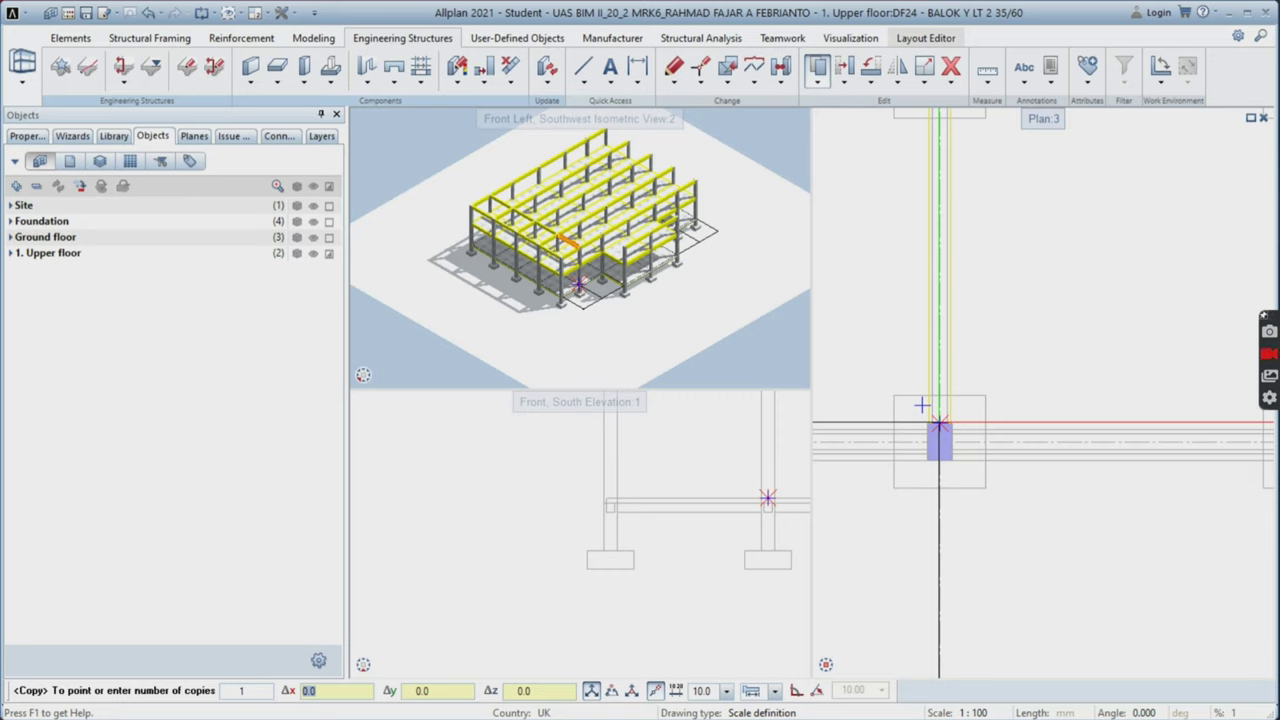
pyautogui.scroll(-3, 922, 405)
pyautogui.scroll(4, 1095, 424)
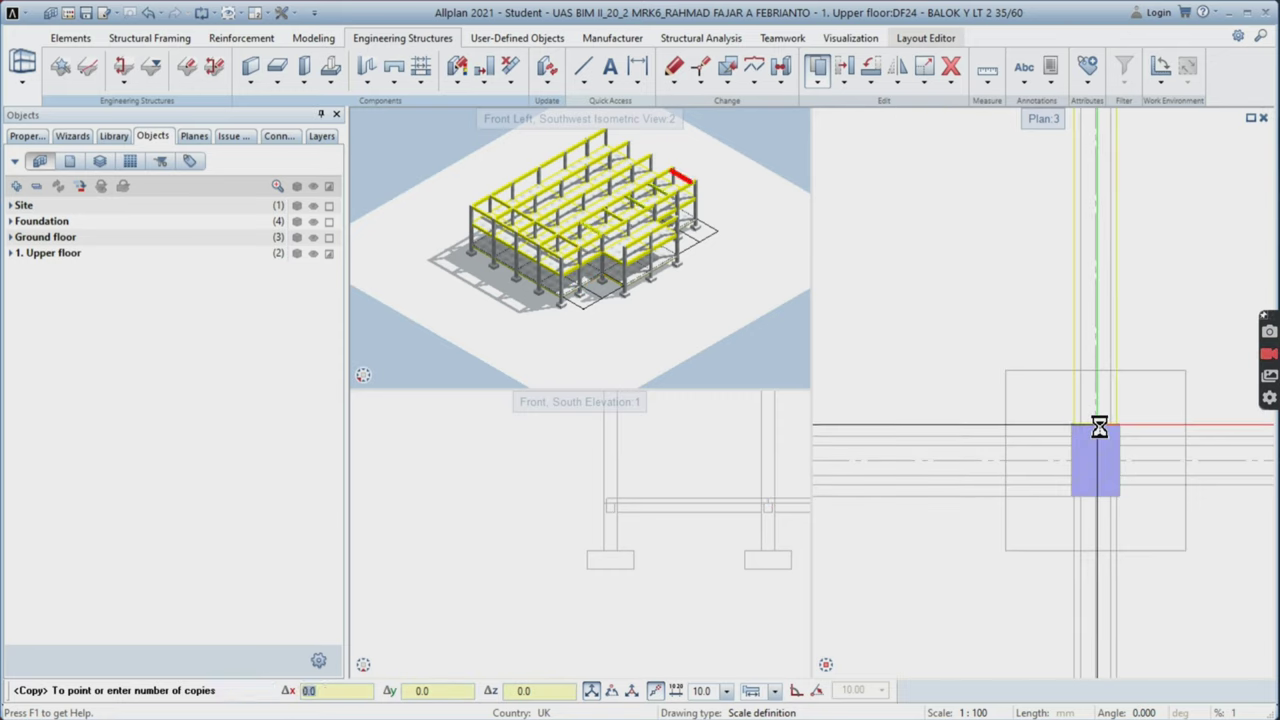
pyautogui.press('Escape')
pyautogui.scroll(-5, 1162, 396)
pyautogui.moveTo(1144, 419); pyautogui.dragTo(1112, 433, button='middle')
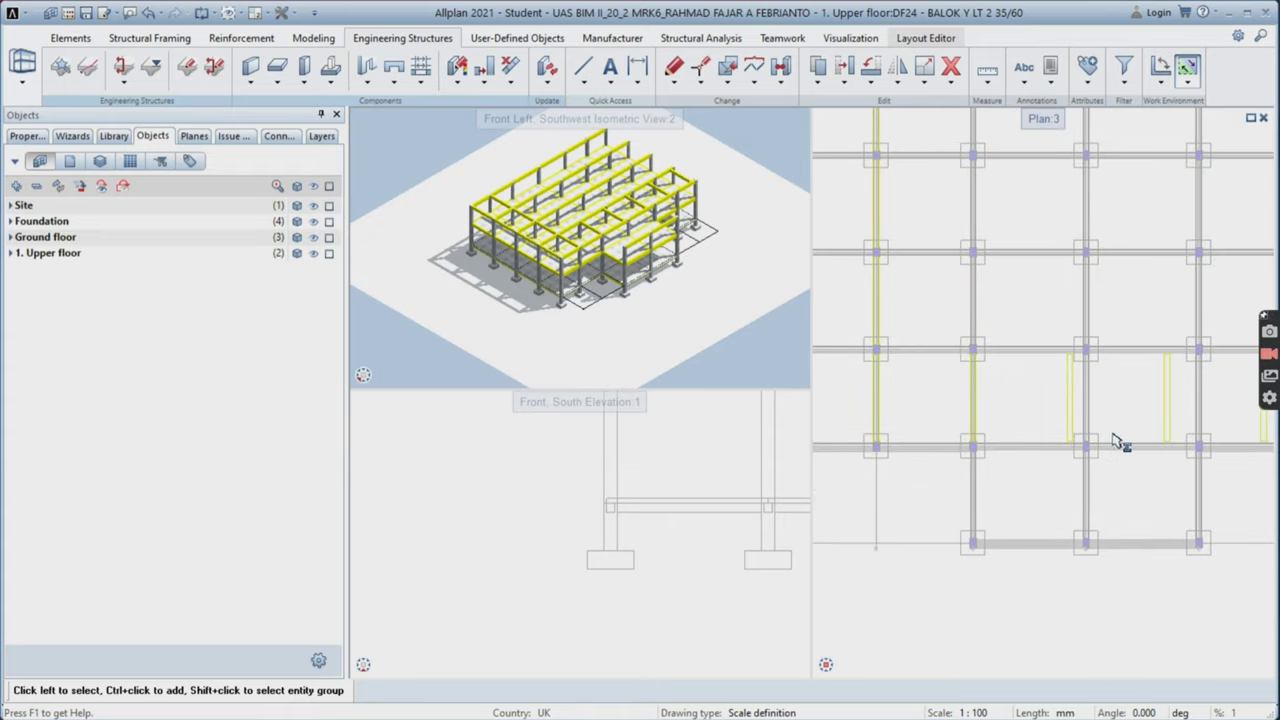
# - Copy the 350 × 600 beam between B2 and B3 onto axis C, from column B2 to column C2
pyautogui.scroll(2, 912, 415)
pyautogui.click(818, 68)
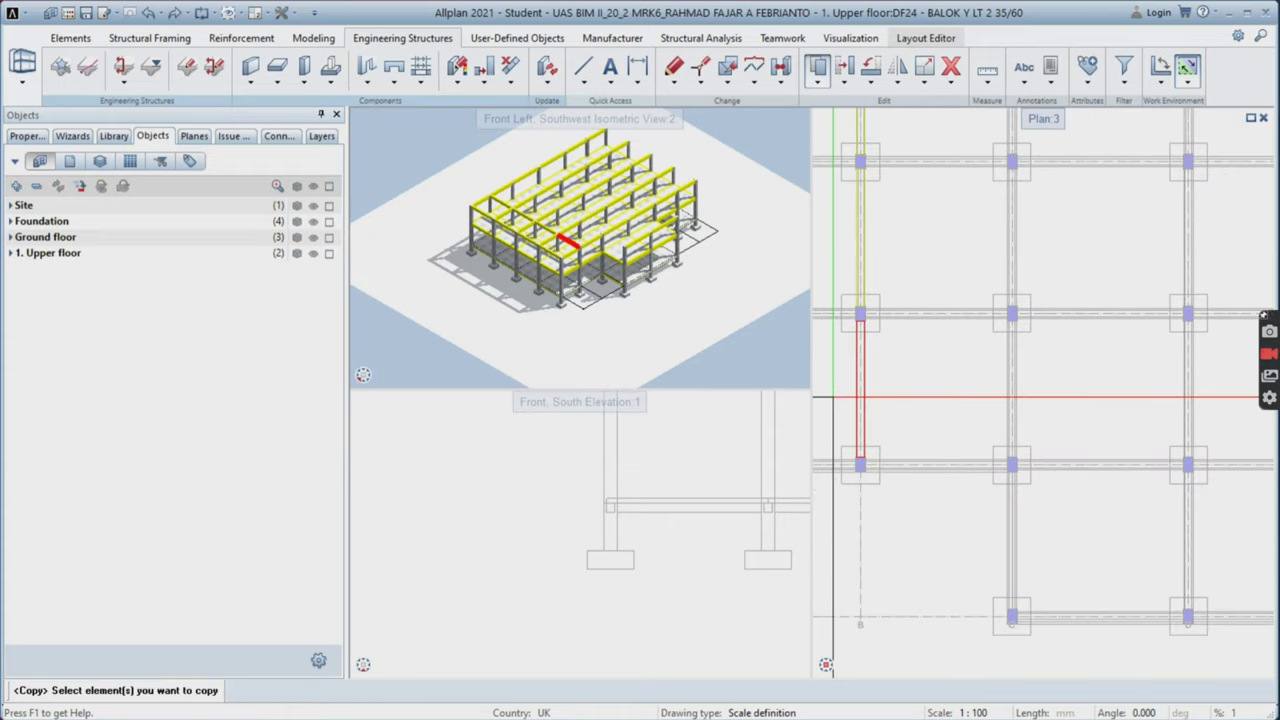
pyautogui.click(860, 399)
pyautogui.scroll(2, 925, 538)
pyautogui.moveTo(832, 430); pyautogui.dragTo(895, 444, button='middle')
pyautogui.scroll(5, 892, 430)
pyautogui.click(903, 440)
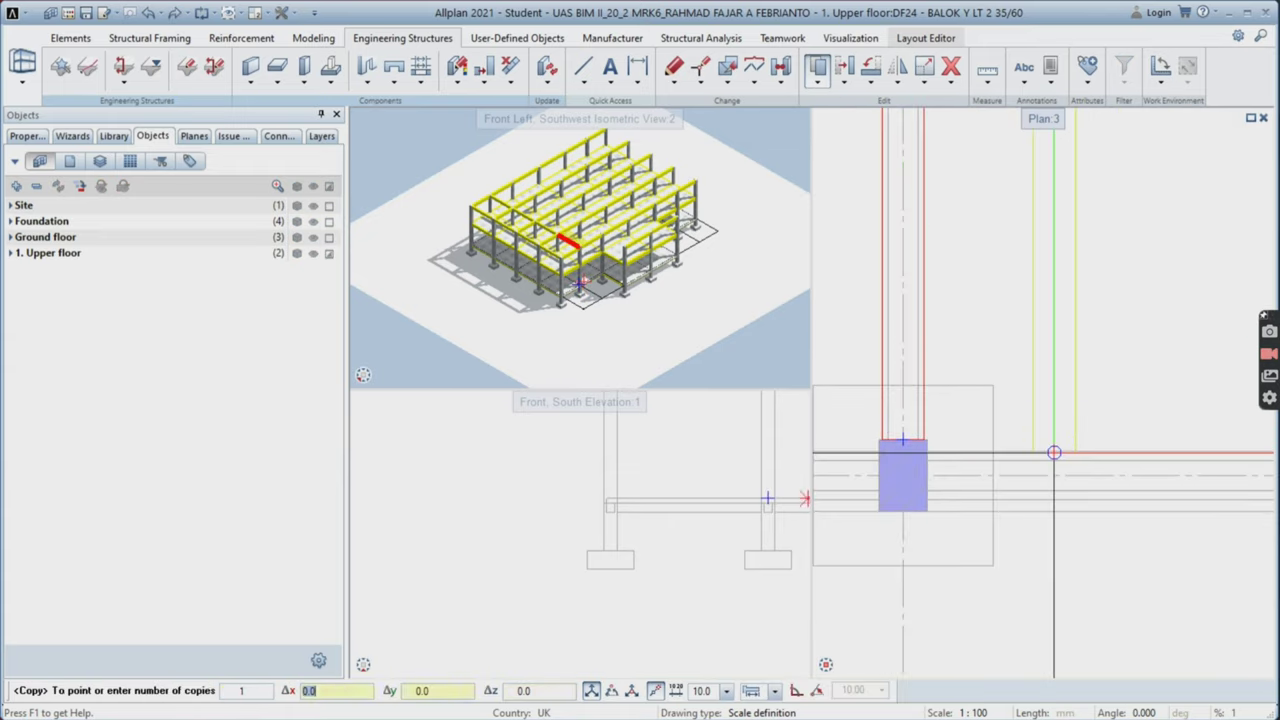
pyautogui.scroll(-4, 1054, 452)
pyautogui.scroll(4, 1111, 460)
pyautogui.click(1063, 438)
# - Place further copies of the beam on axes D, E, F and G between rows 2 and 3
pyautogui.scroll(-4, 1160, 453)
pyautogui.scroll(2, 1172, 452)
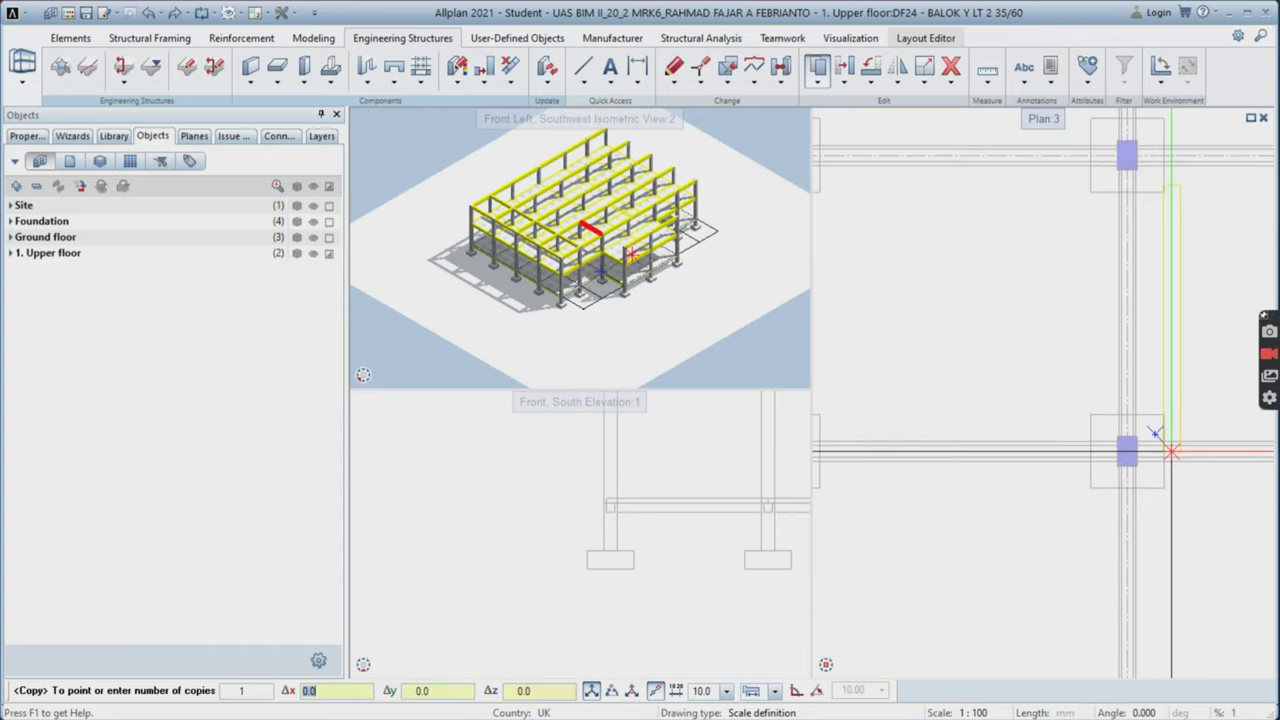
pyautogui.scroll(3, 1171, 452)
pyautogui.scroll(-3, 1080, 470)
pyautogui.scroll(3, 1052, 473)
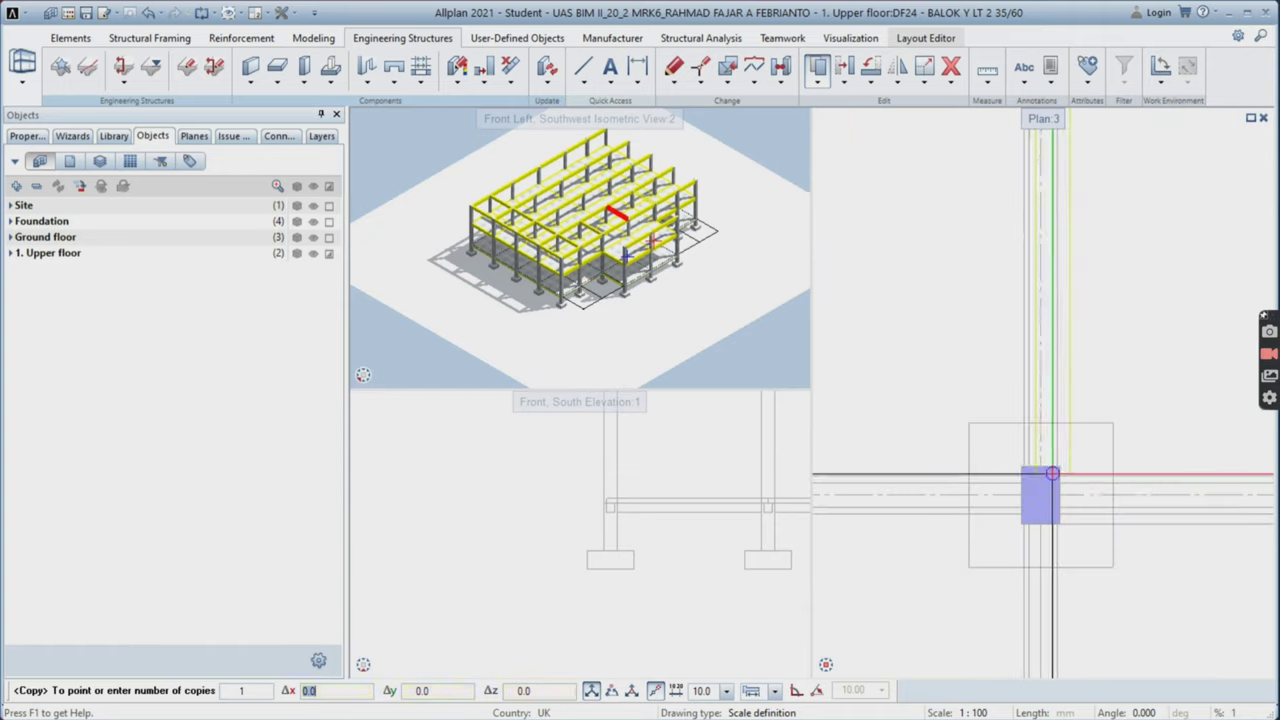
pyautogui.scroll(-3, 1030, 452)
pyautogui.scroll(3, 1100, 470)
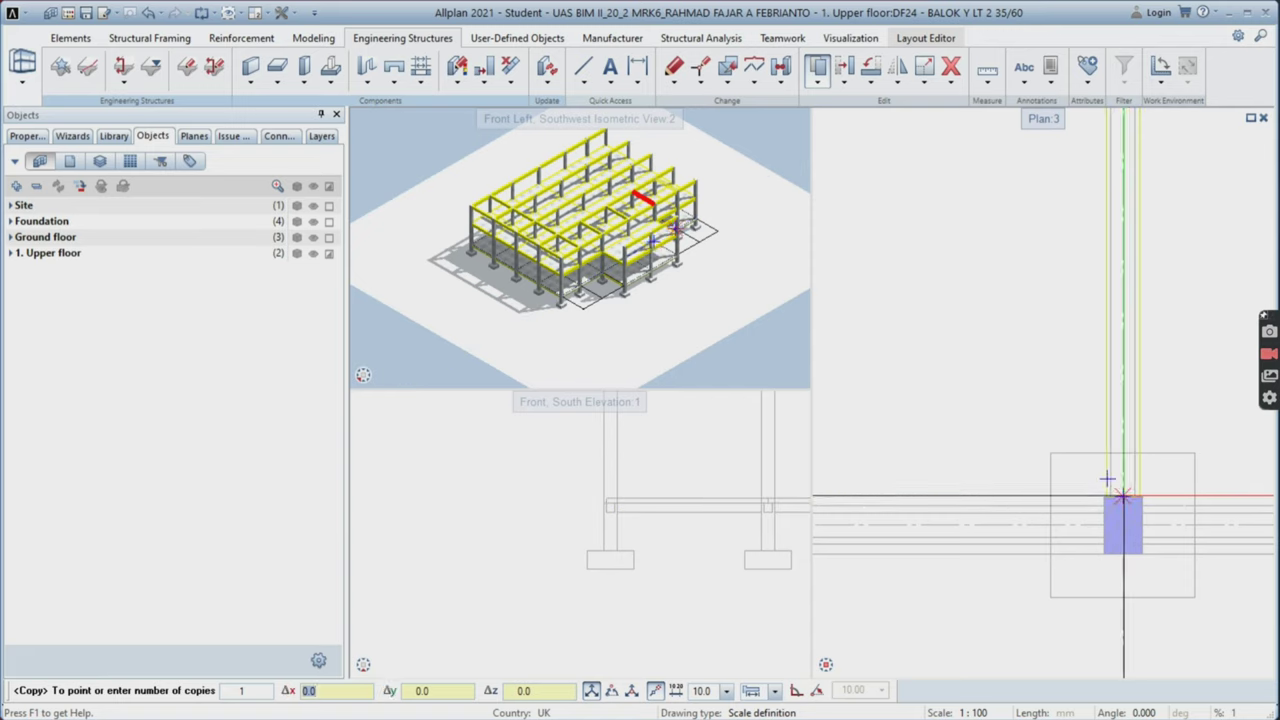
pyautogui.scroll(-3, 1107, 480)
pyautogui.scroll(3, 1080, 480)
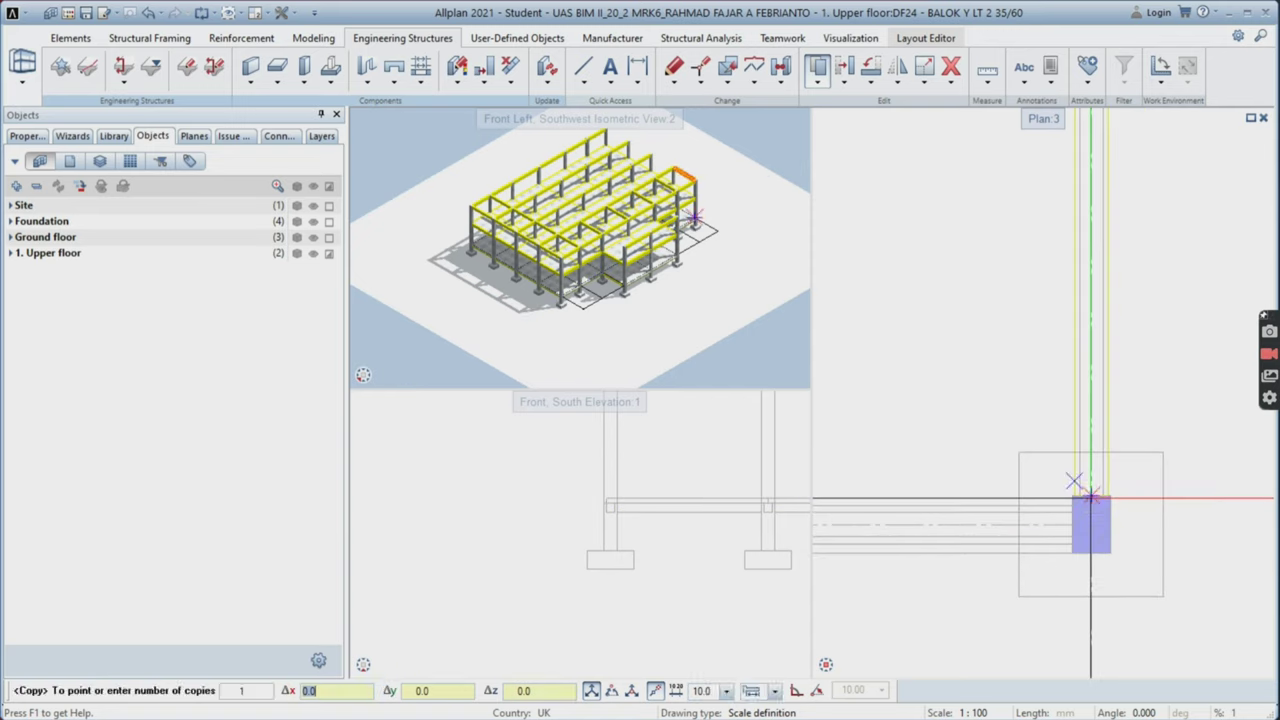
pyautogui.click(1091, 497)
pyautogui.press('Escape')
# - Copy the five beams between rows 2 and 3 on axes C to G northward into the three bays up to row 6
pyautogui.scroll(-5, 932, 457)
pyautogui.middleClick(930, 452)
pyautogui.middleClick(930, 452)
pyautogui.click(818, 70)
pyautogui.moveTo(1043, 466); pyautogui.dragTo(956, 453, button='middle')
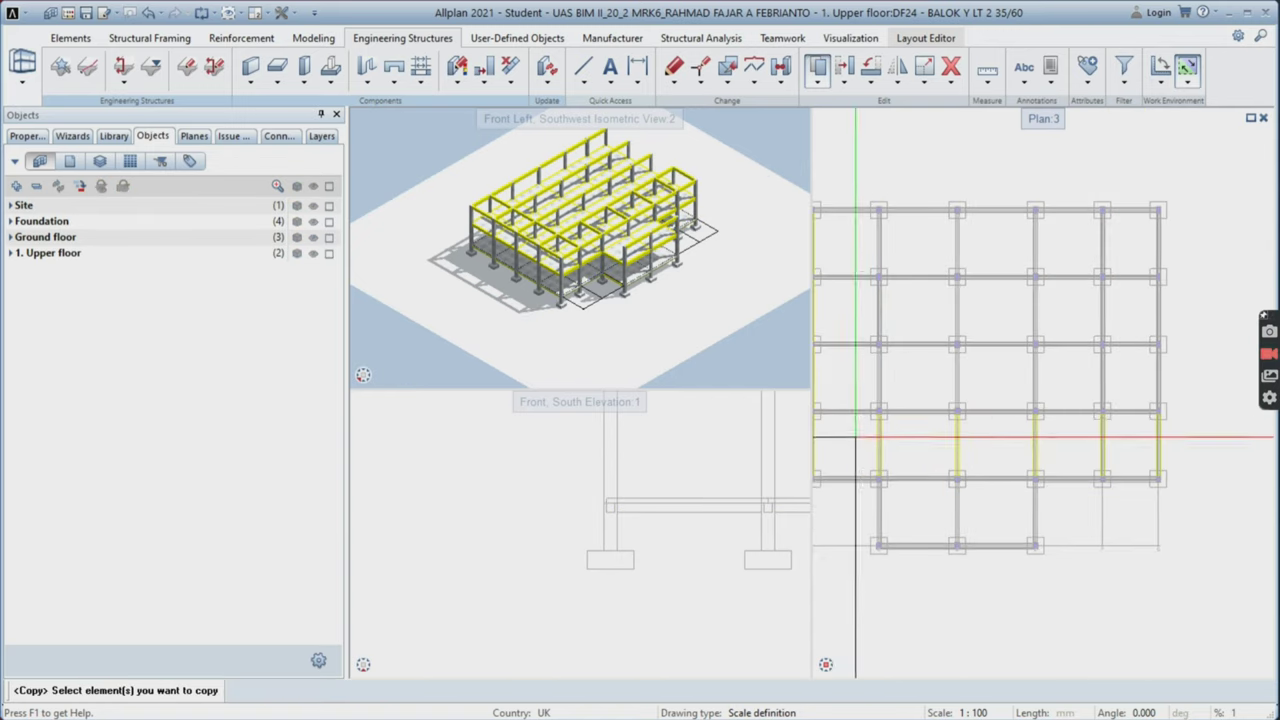
pyautogui.moveTo(1187, 434); pyautogui.dragTo(866, 462)
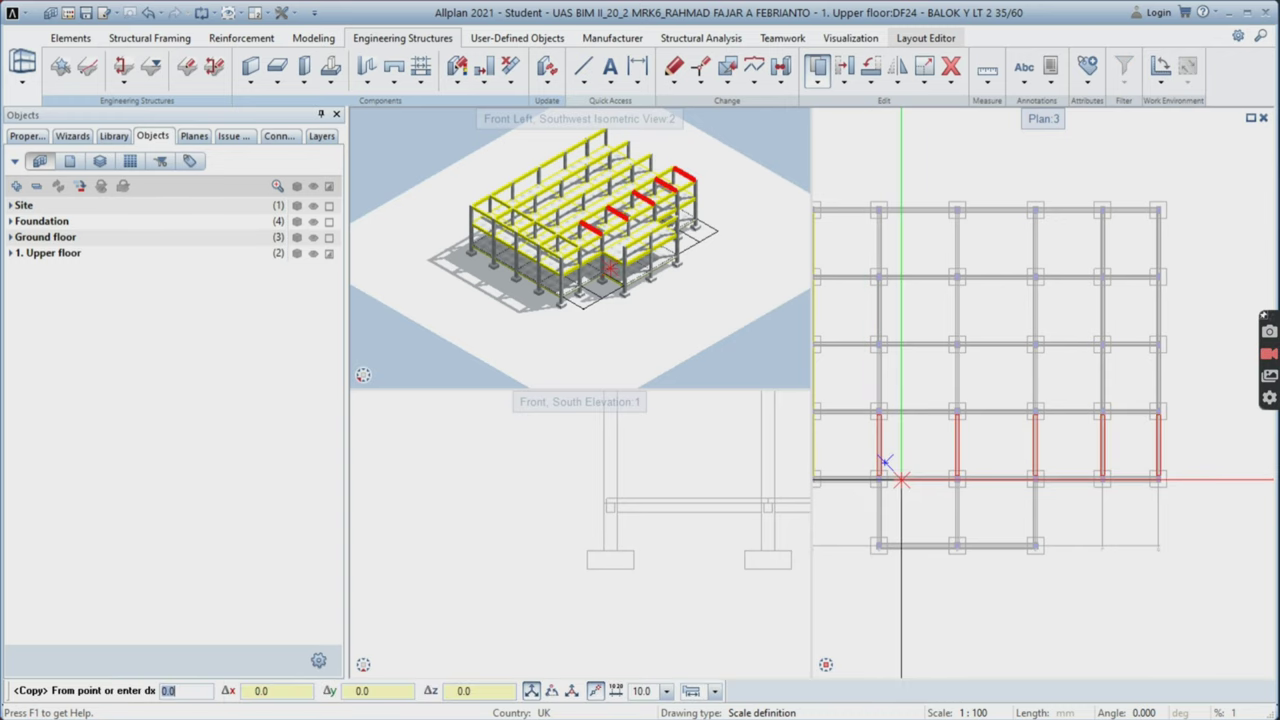
pyautogui.scroll(5, 880, 472)
pyautogui.click(850, 455)
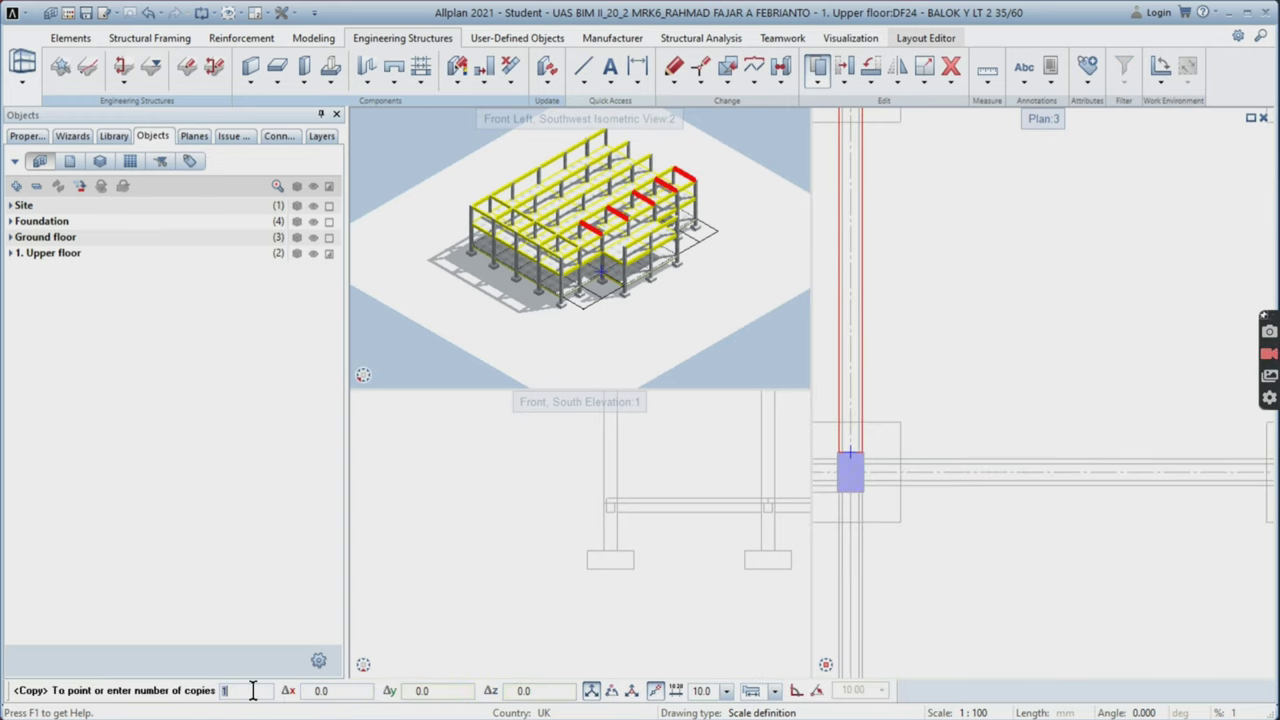
pyautogui.scroll(-4, 1062, 452)
pyautogui.scroll(4, 995, 500)
pyautogui.click(998, 490)
pyautogui.press('Escape')
pyautogui.scroll(-7, 1040, 560)
# - Make drawing file 23 BALOK X LT 2 40/70 current and delete its row 1 beams between axes C and E
pyautogui.doubleClick(974, 602)
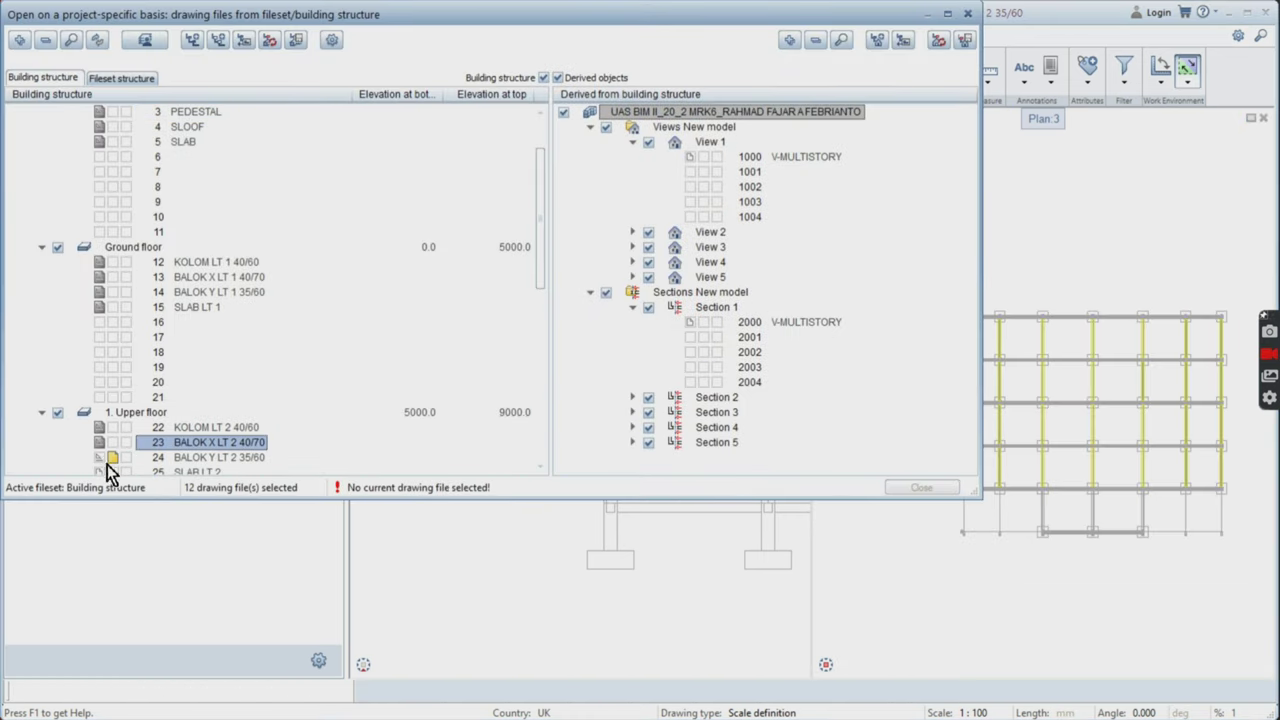
pyautogui.click(900, 486)
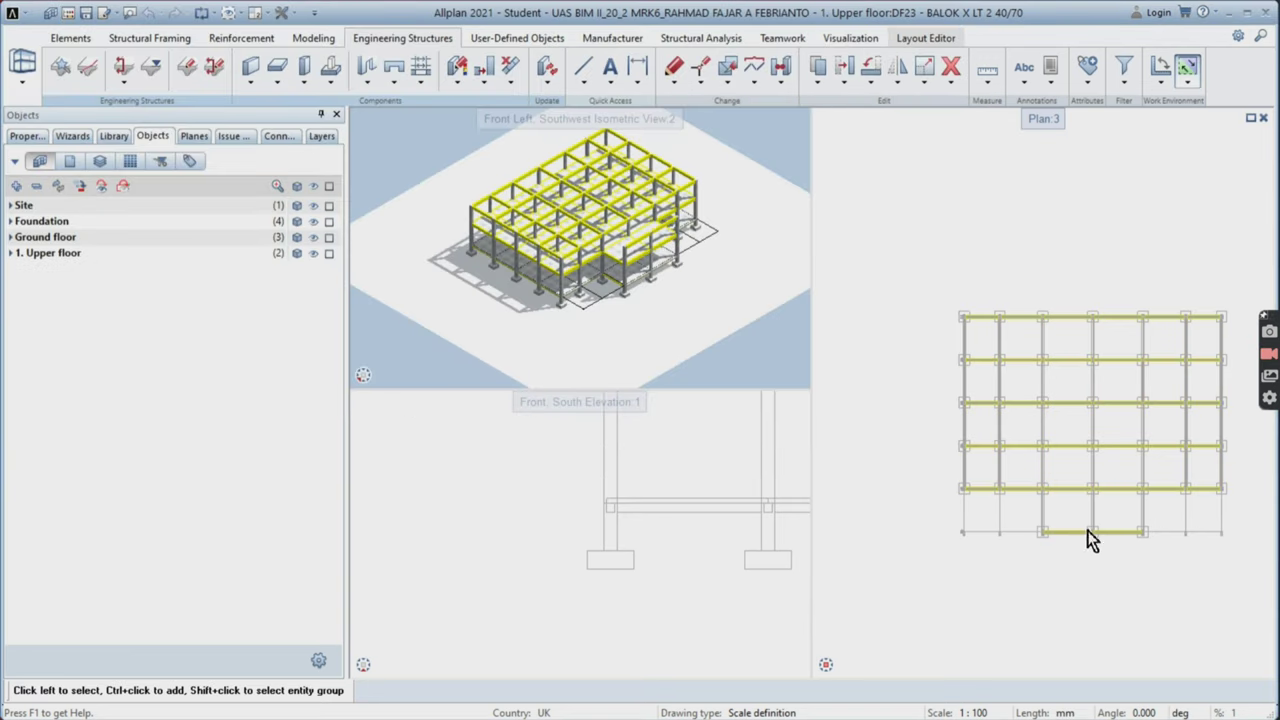
pyautogui.click(1088, 532)
# - Switch the current drawing file to 22 KOLOM LT 2 40/60, followed by 25 SLAB LT 2
pyautogui.doubleClick(1005, 592)
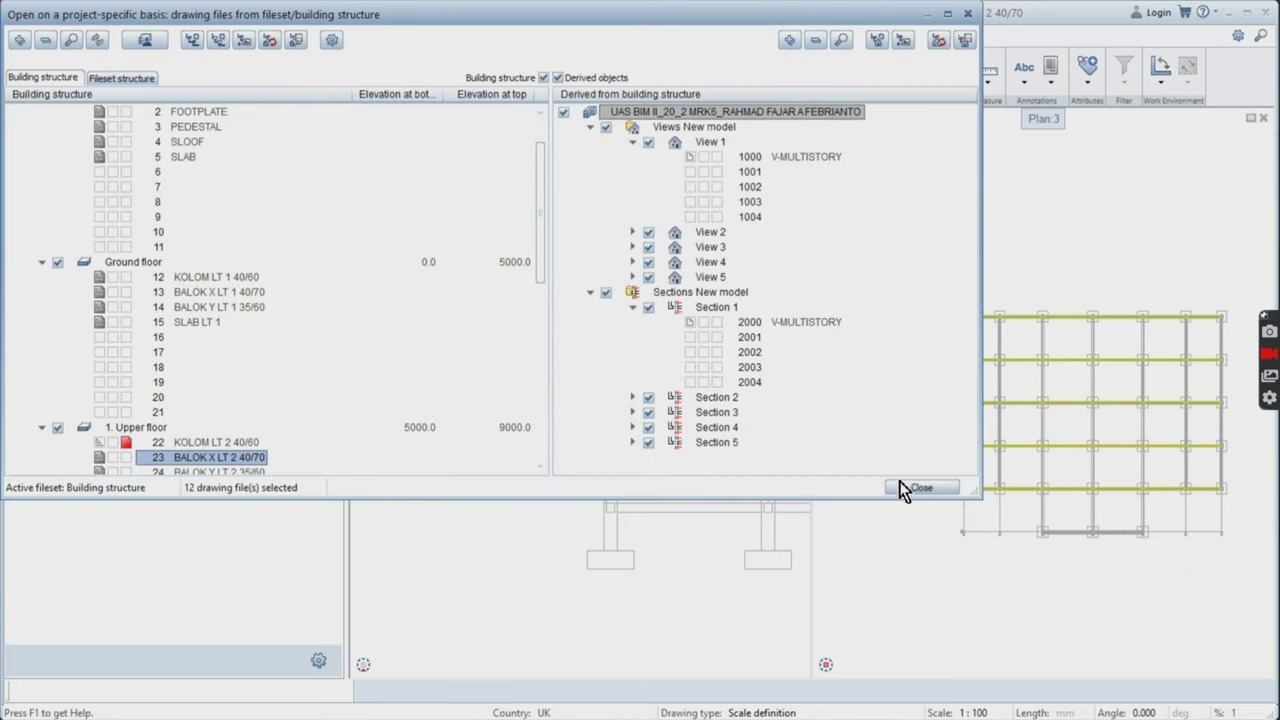
pyautogui.click(919, 487)
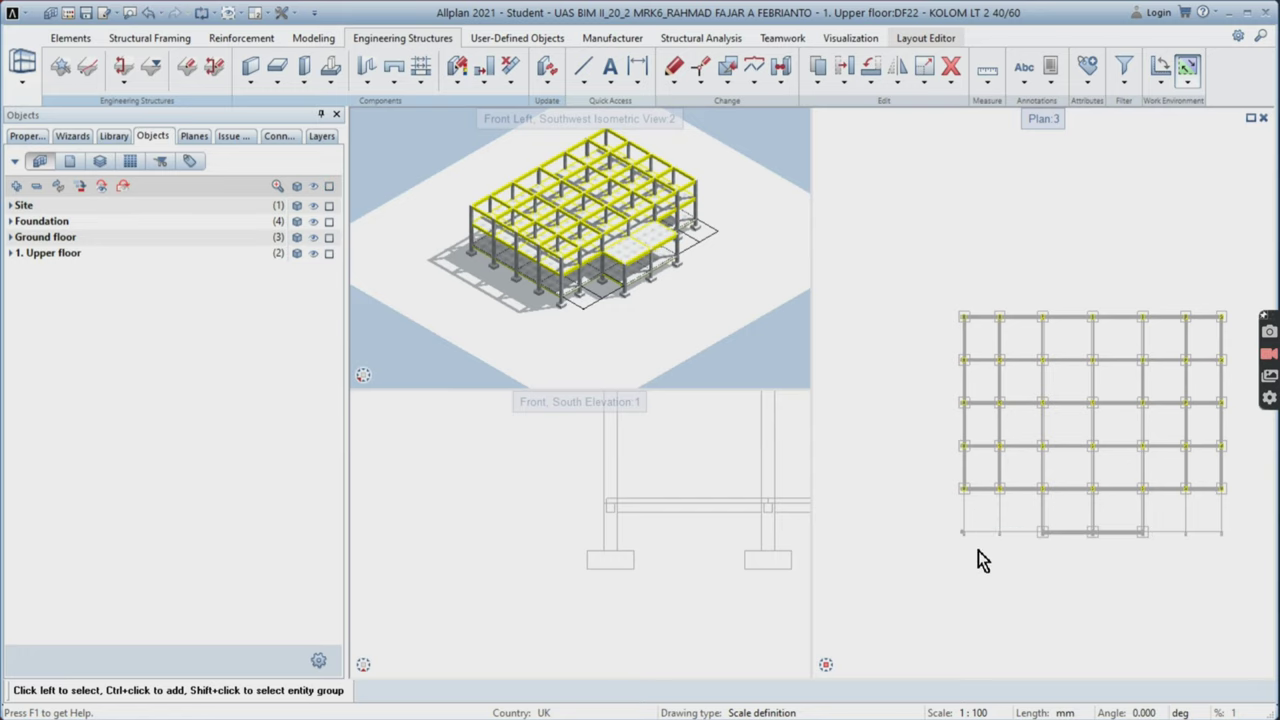
pyautogui.scroll(-2, 978, 550)
pyautogui.hotkey('ctrl', 'o')
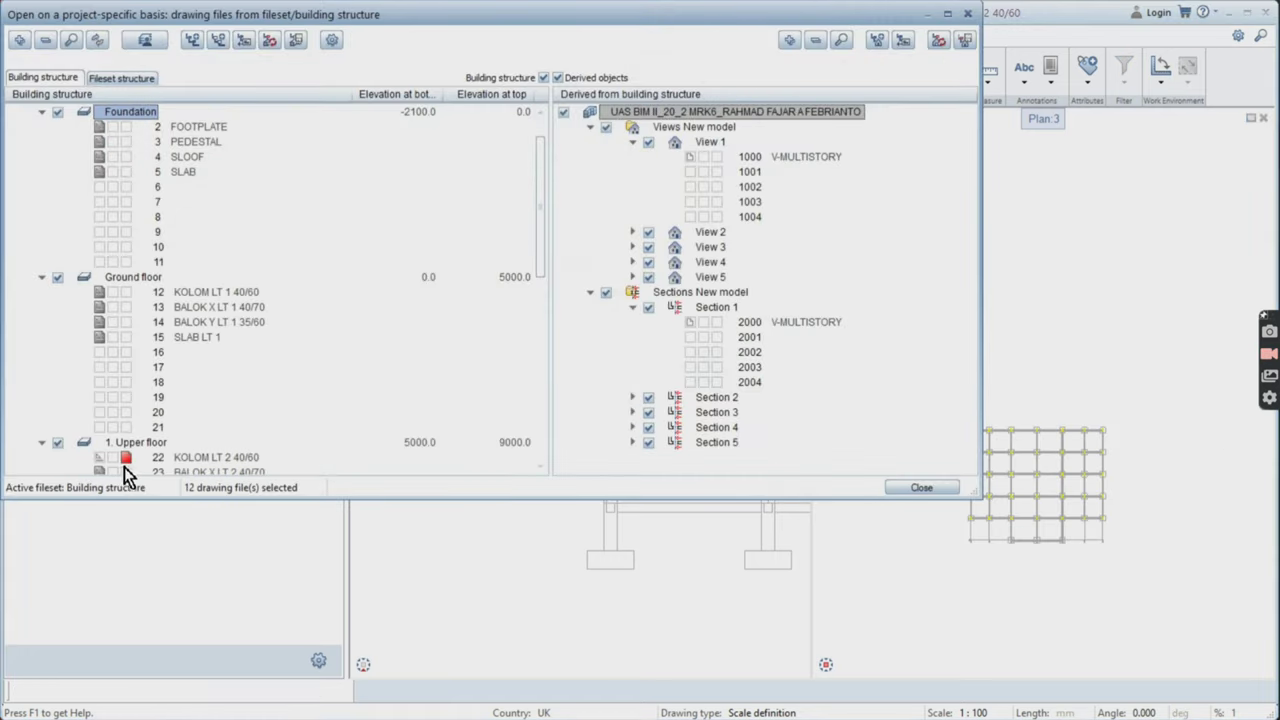
pyautogui.scroll(-3, 154, 357)
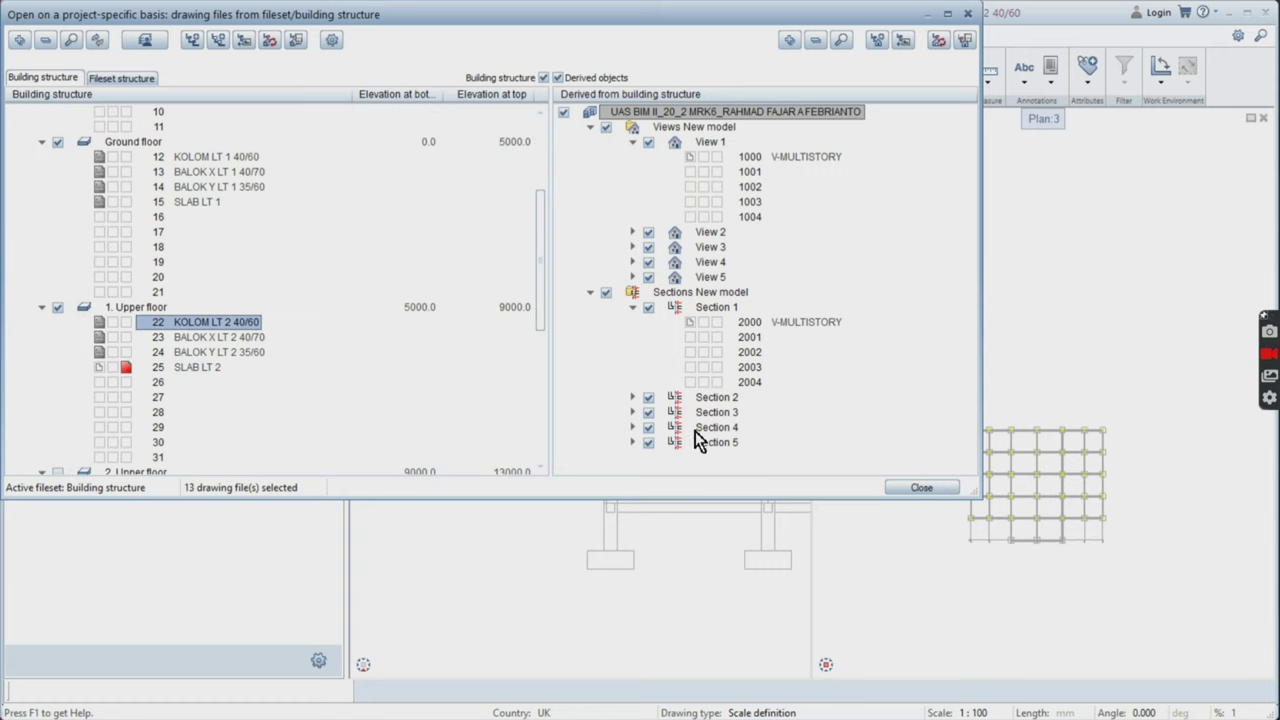
pyautogui.click(926, 489)
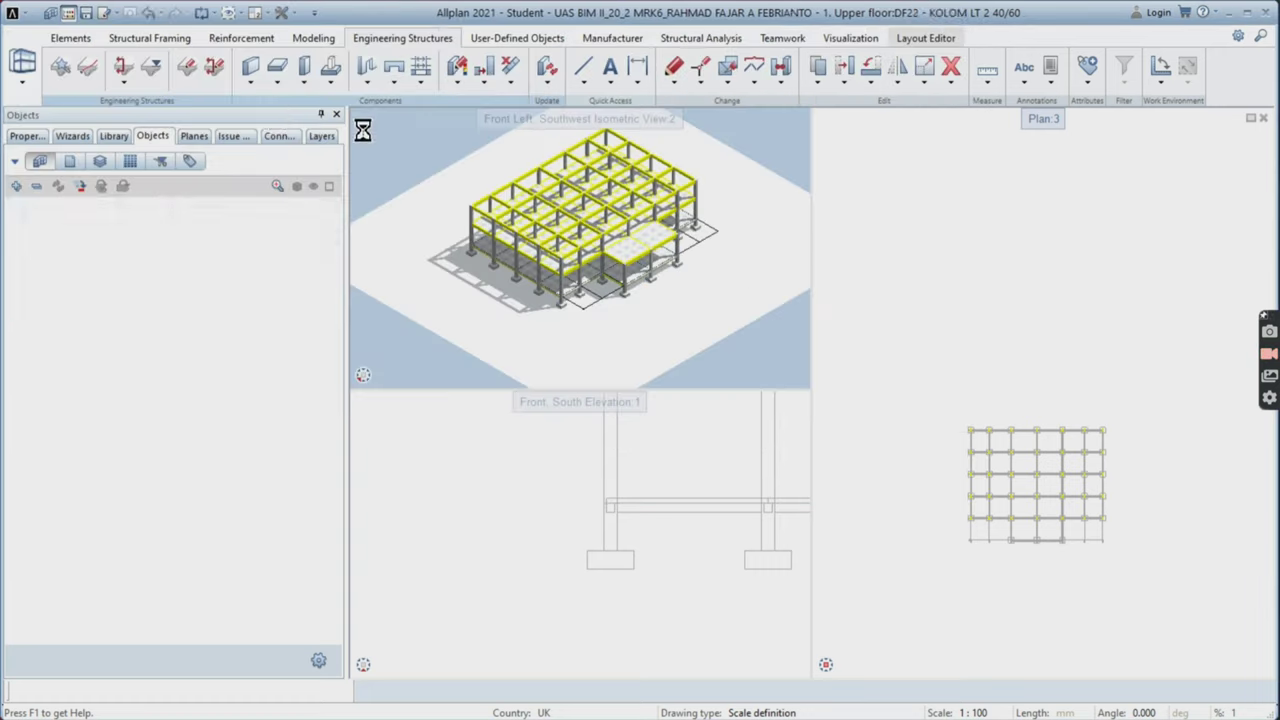
# - Start a new slab for the first upper floor in drawing file SLAB LT 2
pyautogui.click(285, 83)
pyautogui.click(296, 97)
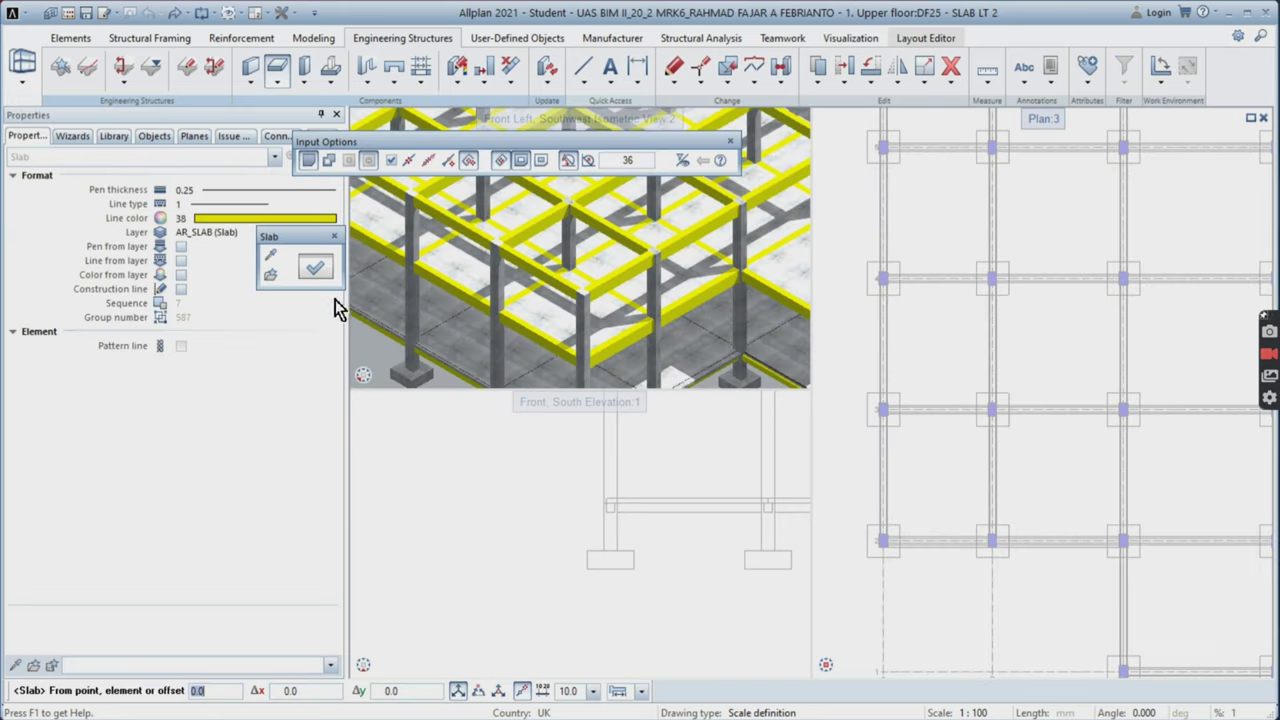